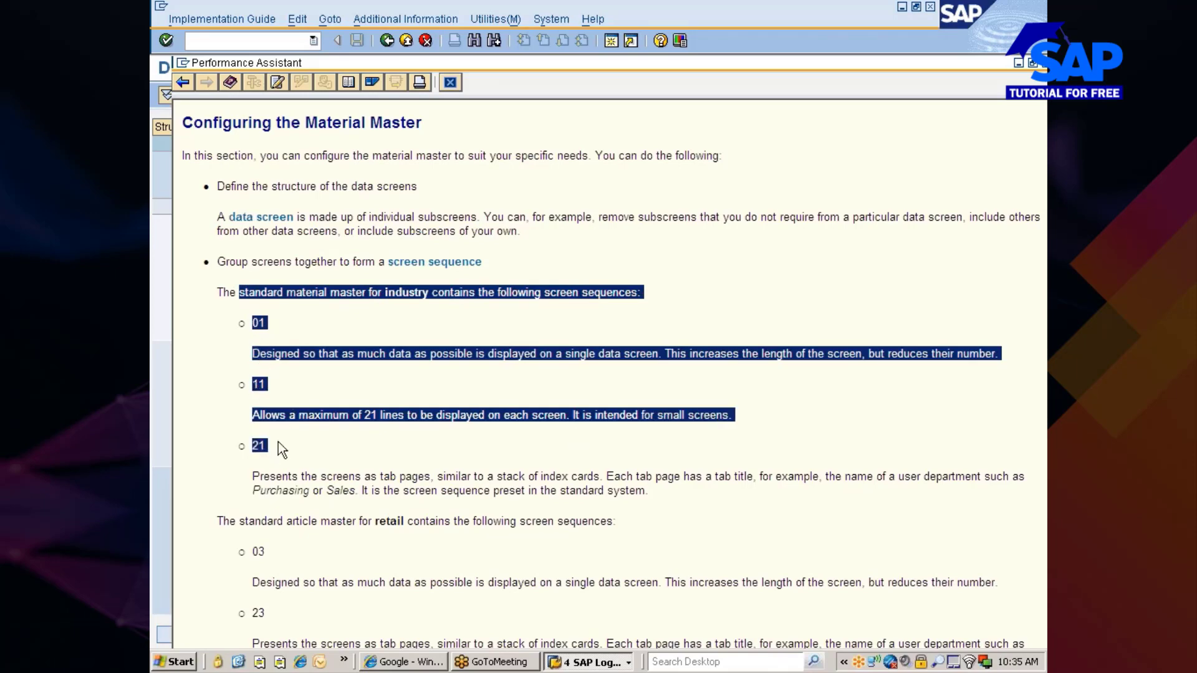
- Read the Configuring the Material Master documentation on the industry screen sequences 01, 11 and 21, focusing on 21's description
{"action": "scroll", "coordinate": [283, 443], "scroll_direction": "down", "scroll_amount": 3}
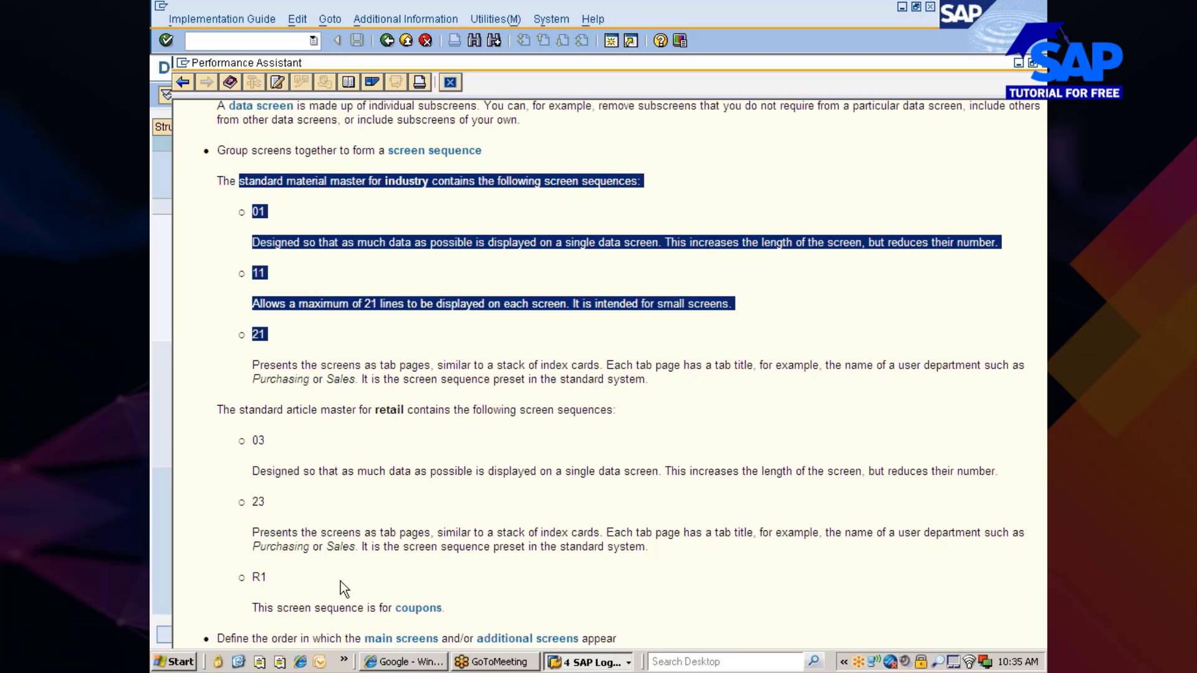
{"action": "scroll", "coordinate": [344, 589], "scroll_direction": "up", "scroll_amount": 2}
{"action": "scroll", "coordinate": [344, 589], "scroll_direction": "up", "scroll_amount": 1}
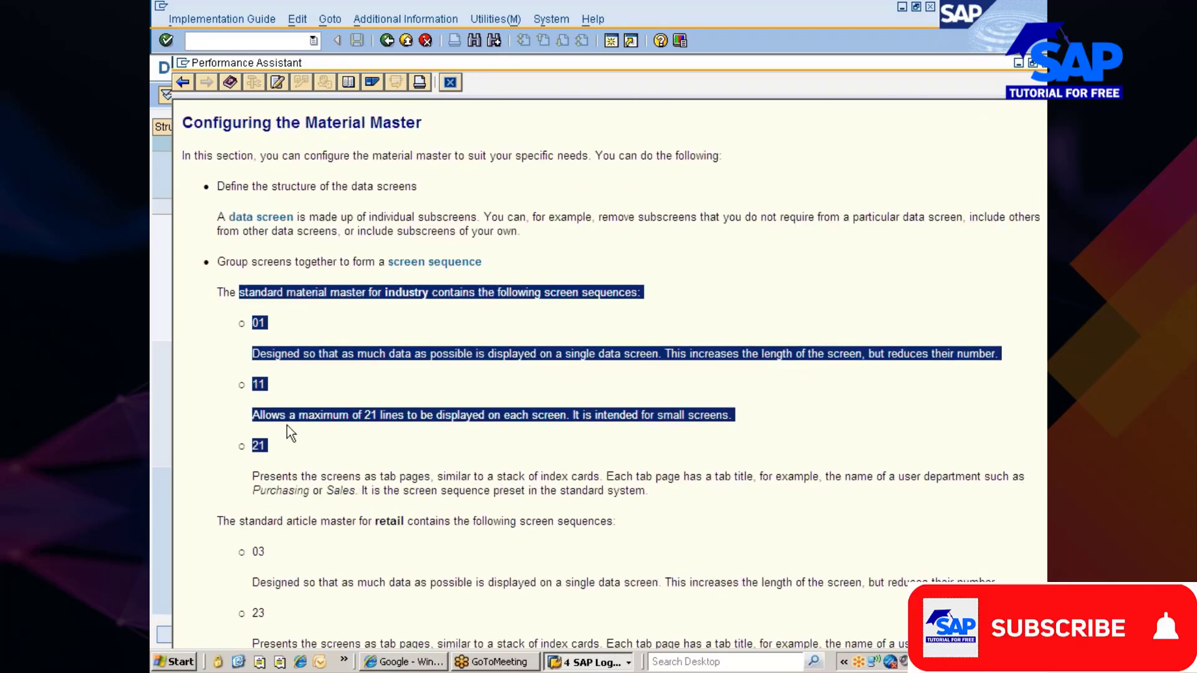
{"action": "double_click", "coordinate": [259, 446]}
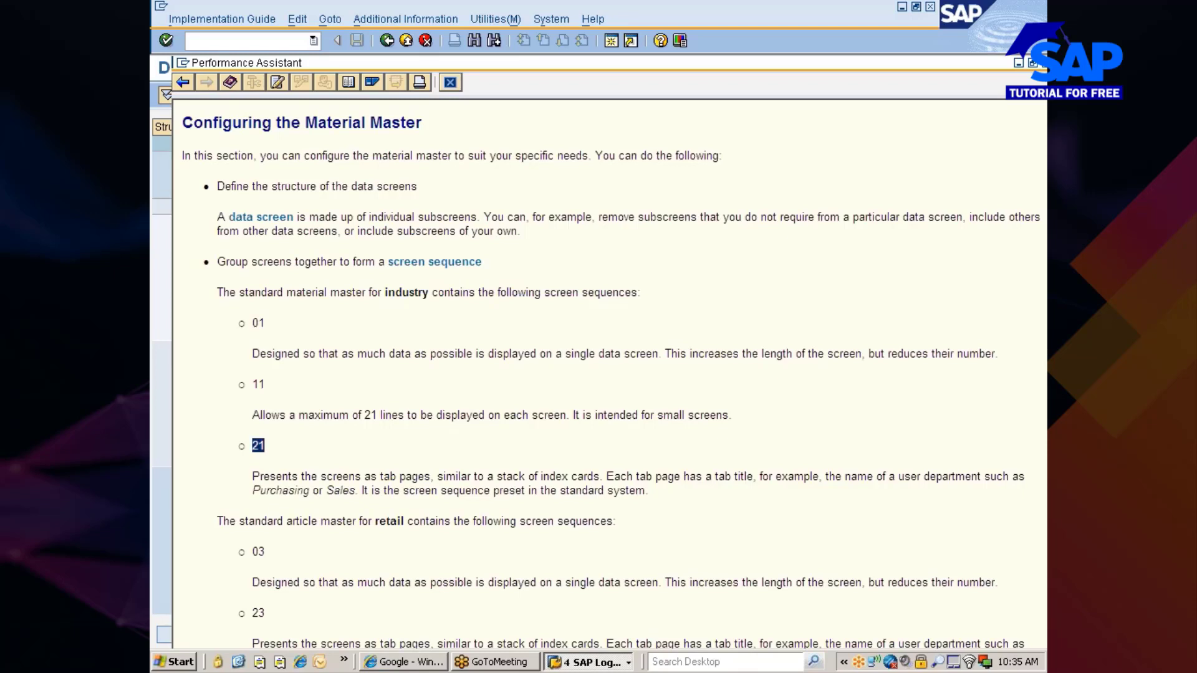
{"action": "left_click", "coordinate": [350, 507]}
{"action": "left_click_drag", "start_coordinate": [367, 491], "coordinate": [645, 490]}
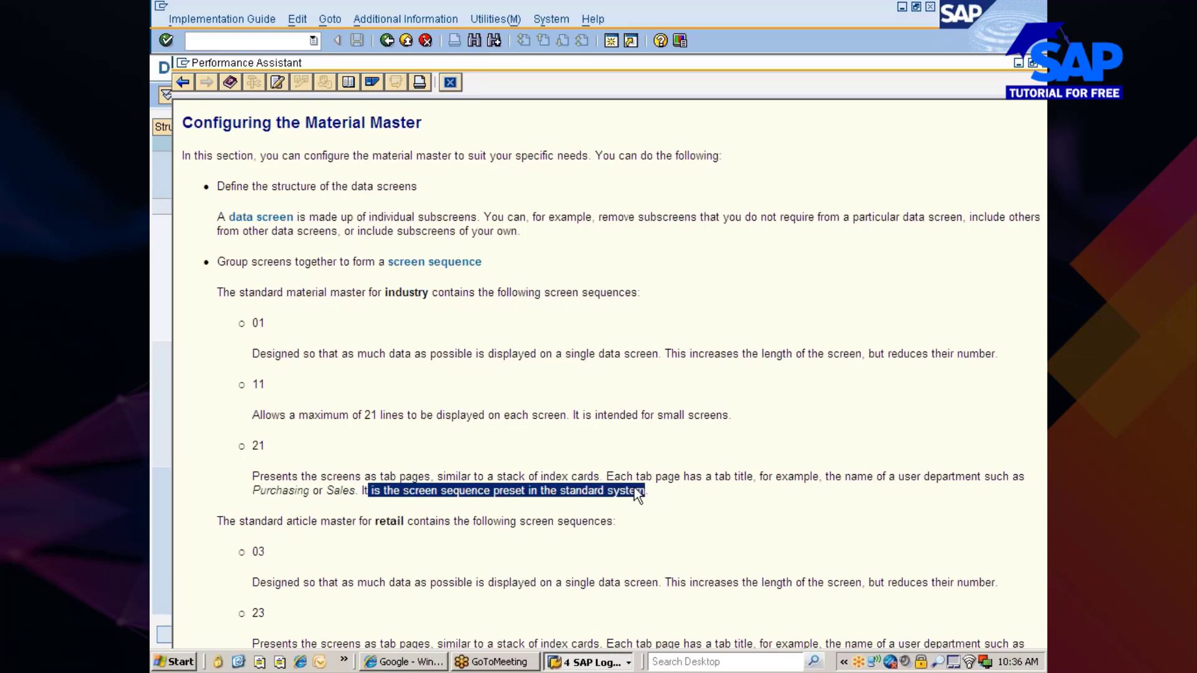
{"action": "left_click", "coordinate": [257, 458]}
{"action": "double_click", "coordinate": [258, 445]}
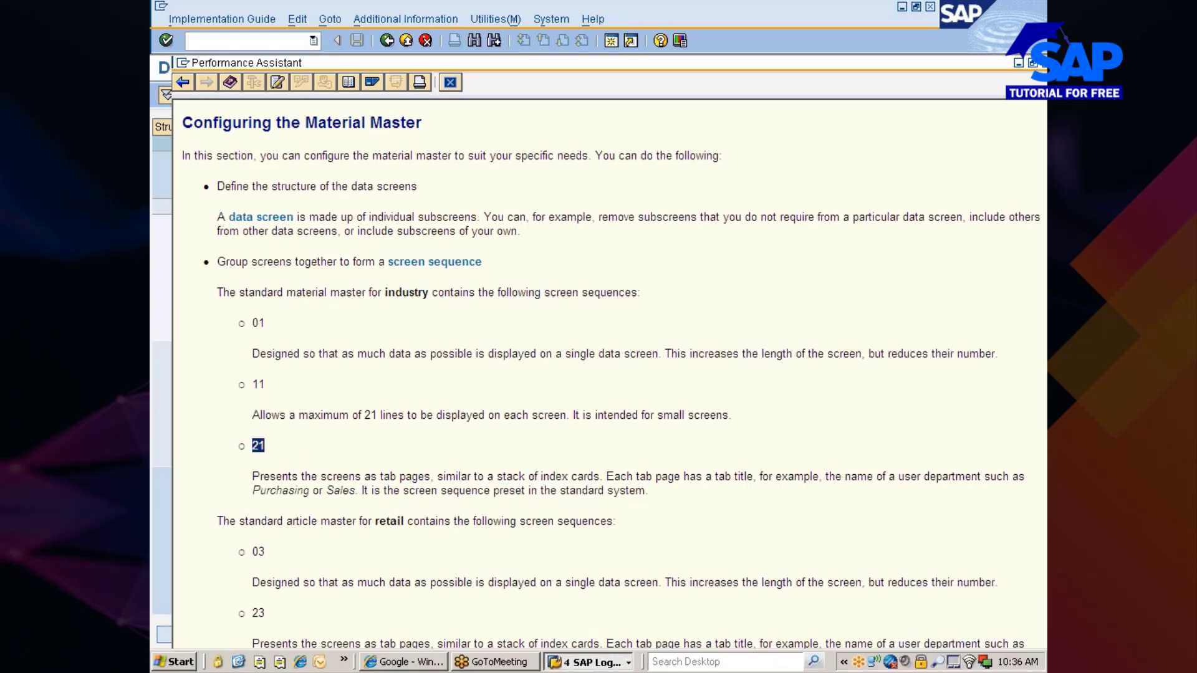
{"action": "left_click_drag", "start_coordinate": [252, 414], "coordinate": [621, 430]}
{"action": "left_click", "coordinate": [291, 441]}
{"action": "left_click_drag", "start_coordinate": [251, 445], "coordinate": [652, 493]}
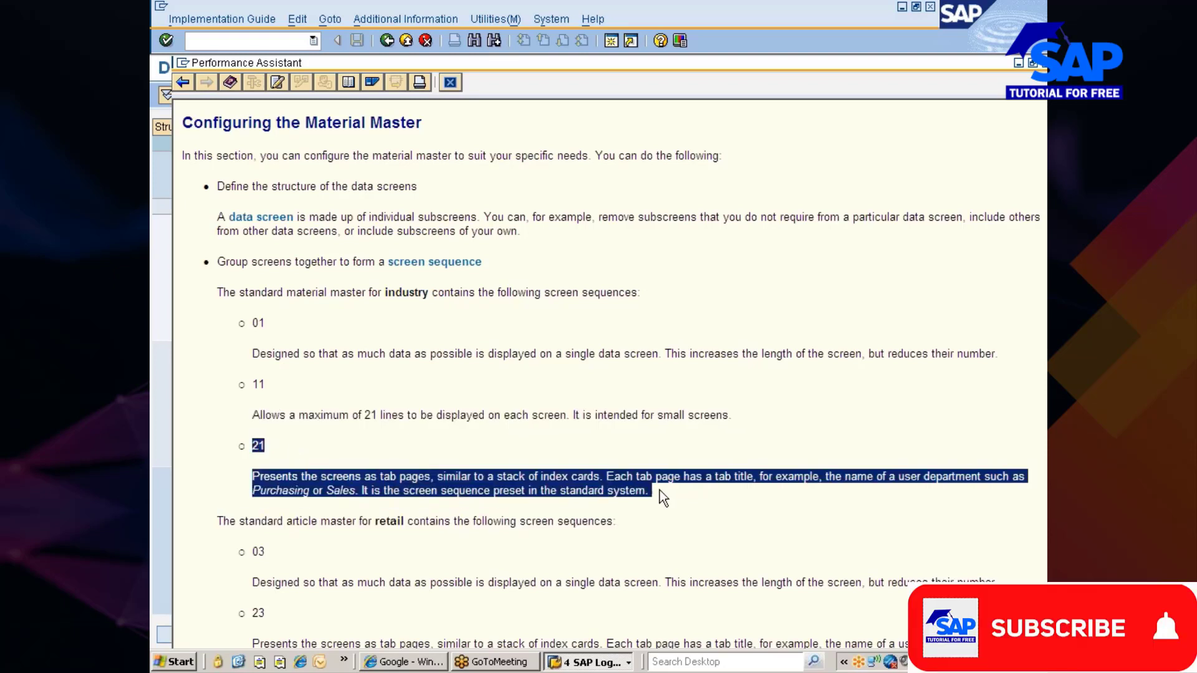
- Leave the documentation and open the activity Define Structure of Data Screens for Each Screen Sequence
{"action": "key", "text": "Escape"}
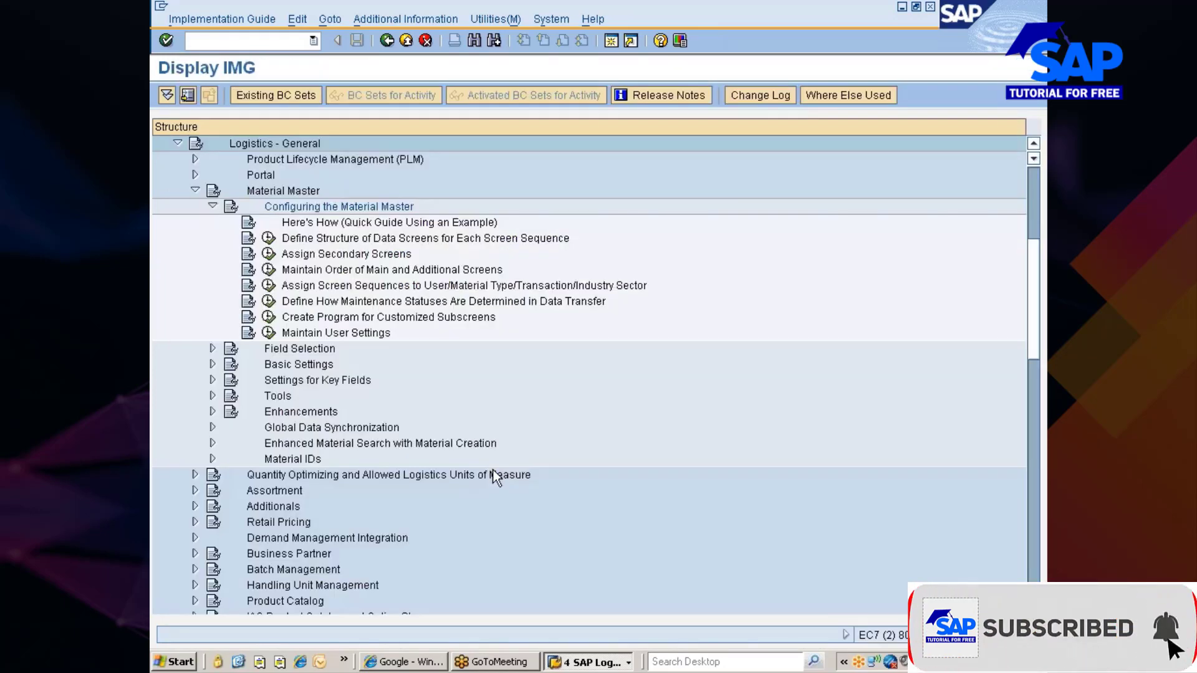
{"action": "left_click", "coordinate": [268, 240]}
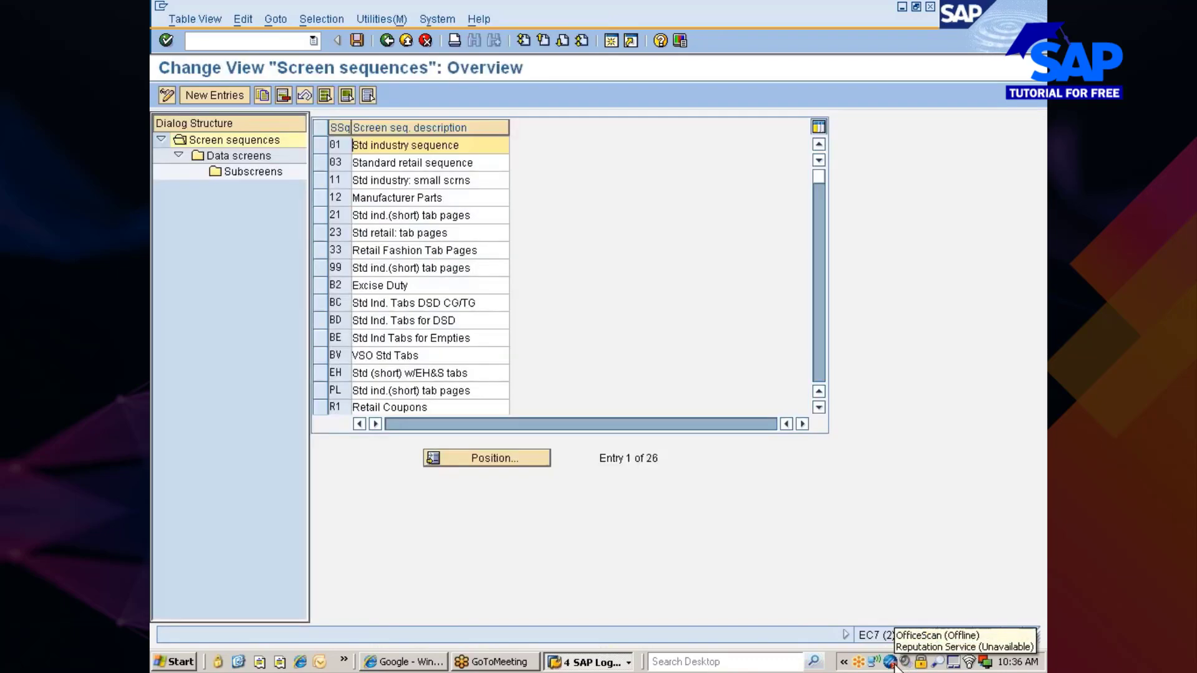
{"action": "mouse_move", "coordinate": [921, 664]}
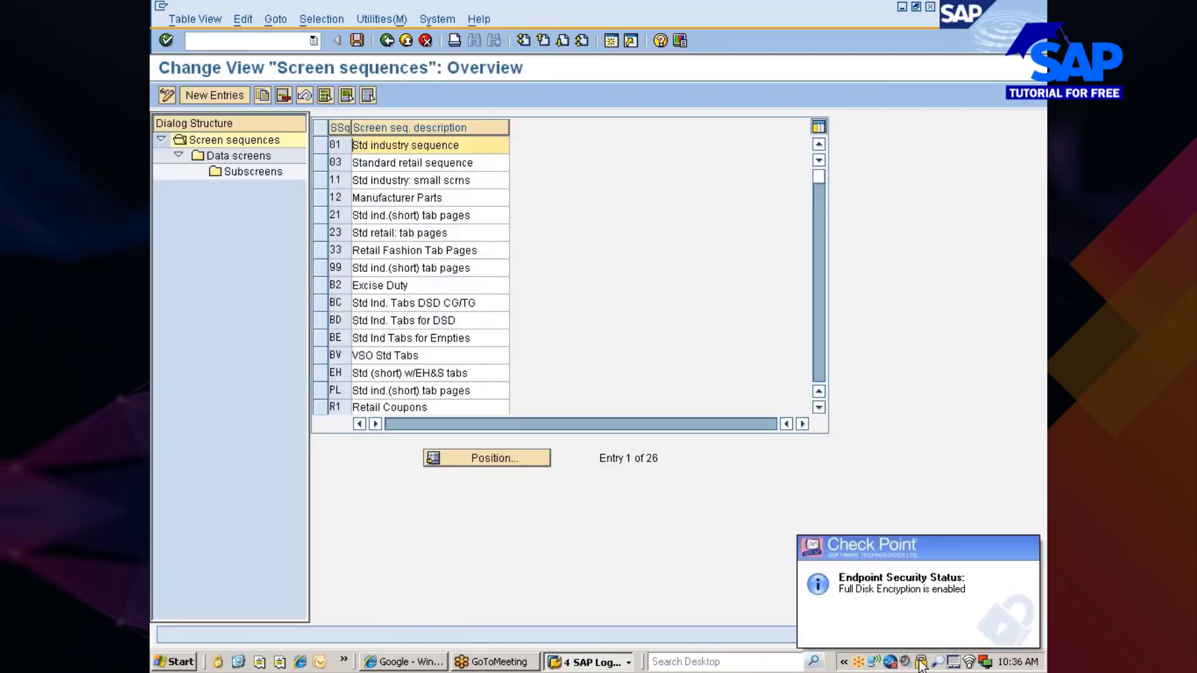
{"action": "left_click", "coordinate": [845, 662]}
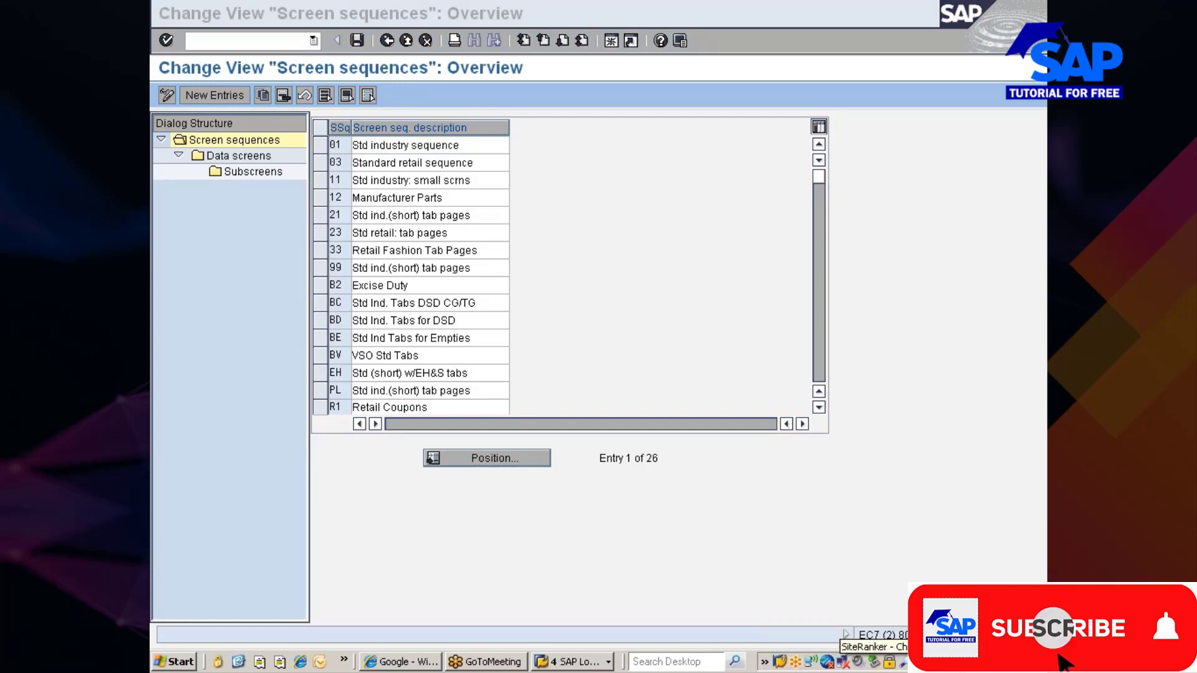
{"action": "left_click", "coordinate": [938, 543]}
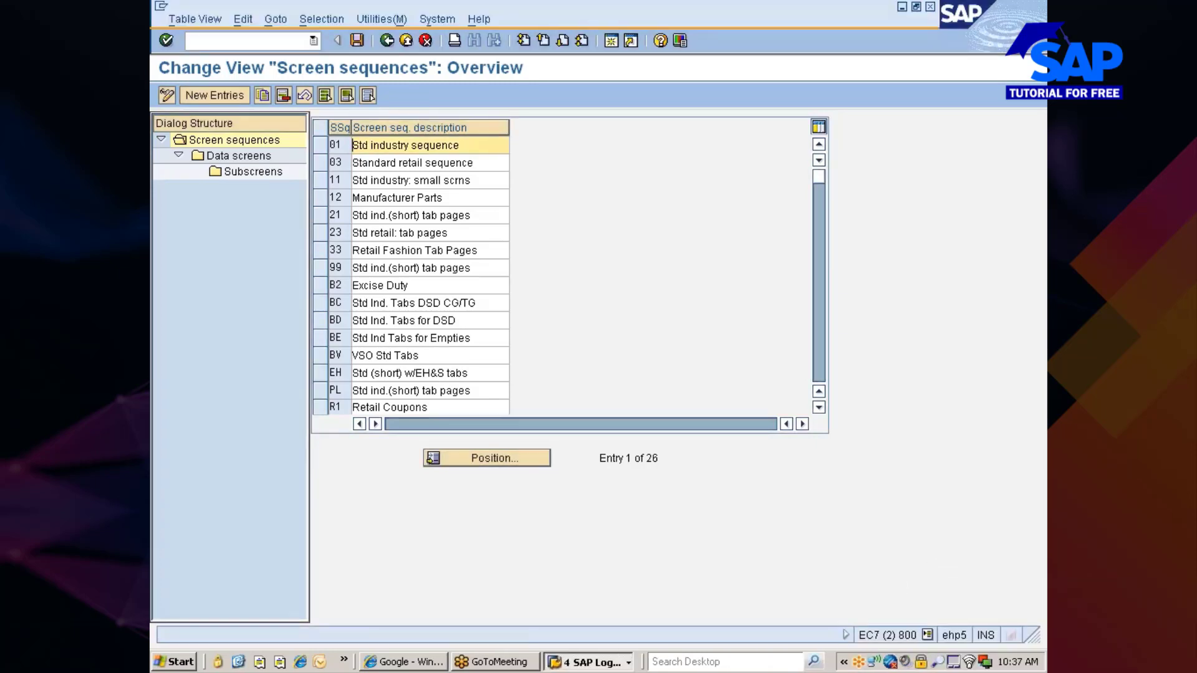
- Copy screen sequence 21, Std ind.(short) tab pages, and give the copy the key ZN
{"action": "left_click", "coordinate": [322, 215]}
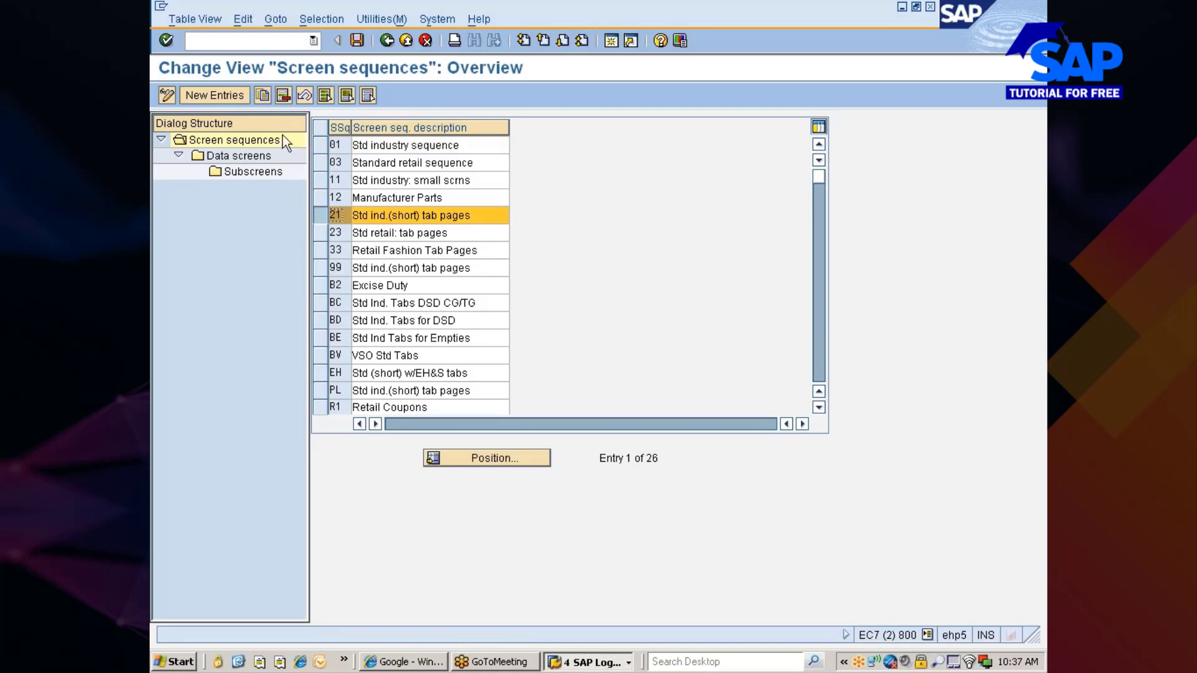
{"action": "left_click", "coordinate": [263, 94]}
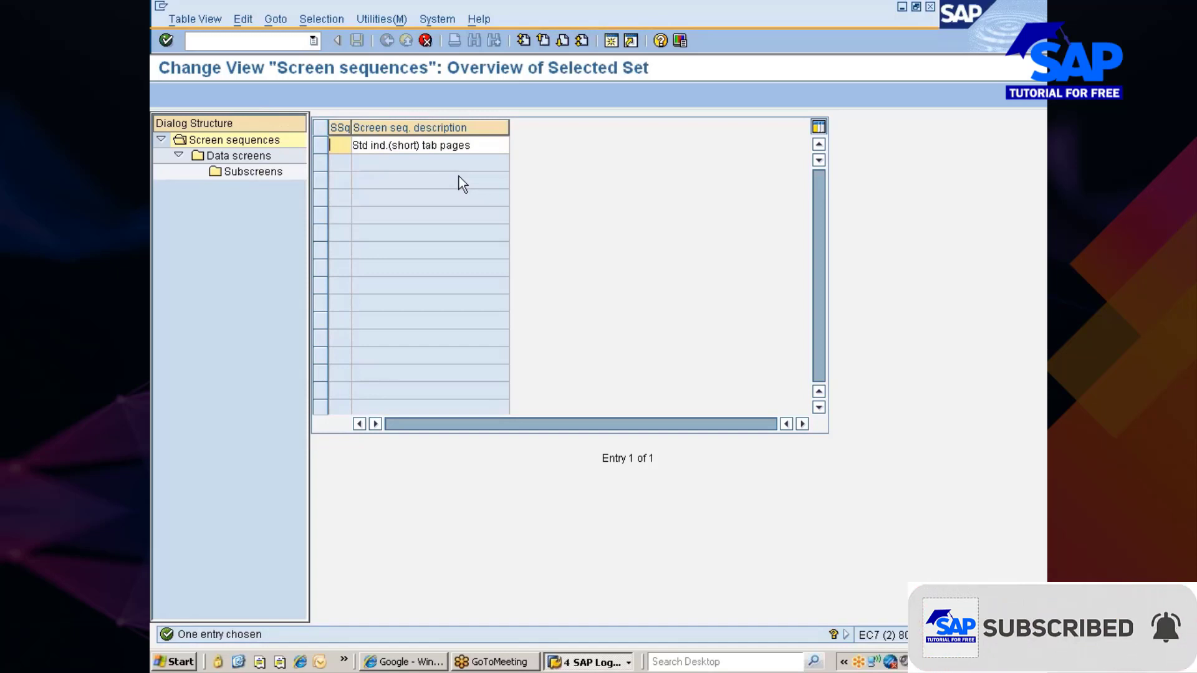
{"action": "type", "text": "ZT"}
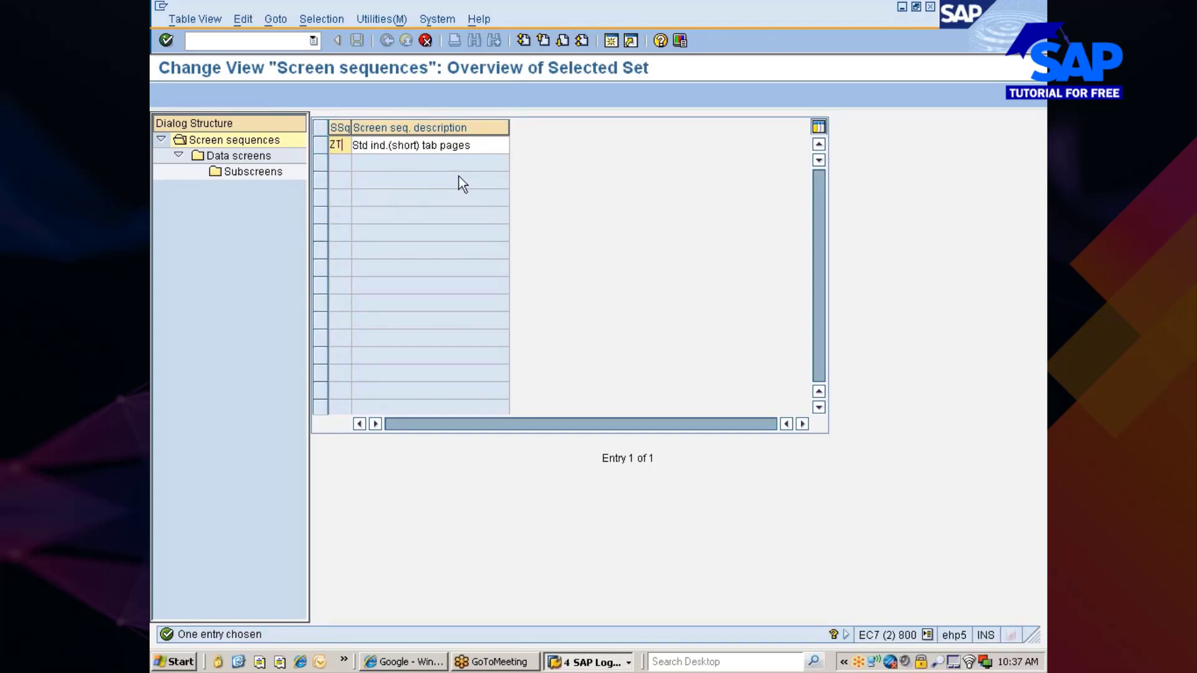
{"action": "key", "text": "BackSpace"}
{"action": "type", "text": "N"}
{"action": "key", "text": "Tab"}
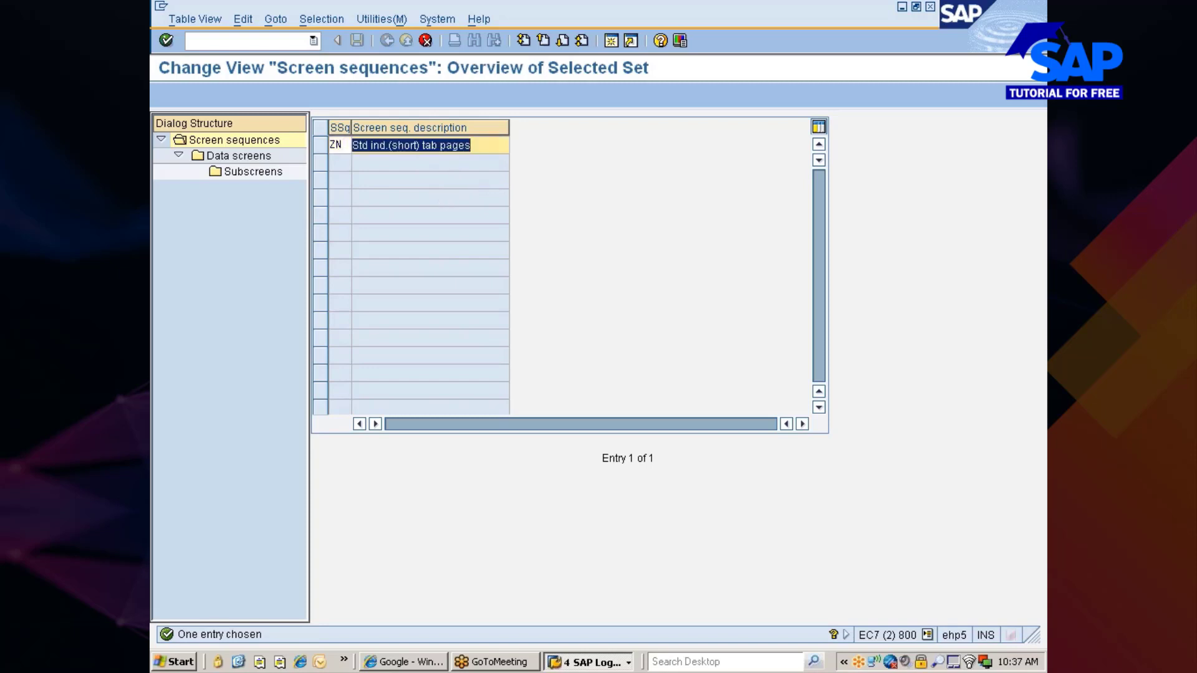
- Change the description of screen sequence ZN to "Std ind. tabs-Nissan grp"
{"action": "left_click", "coordinate": [471, 144]}
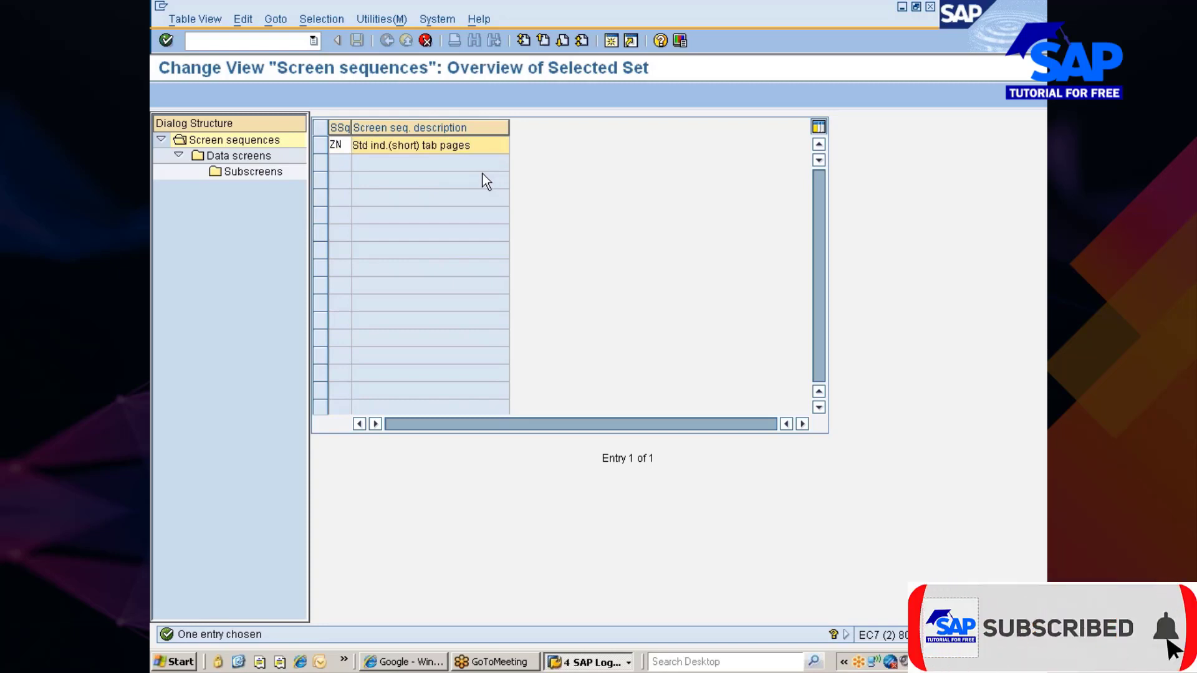
{"action": "key", "text": "BackSpace"}
{"action": "key", "text": "BackSpace"}
{"action": "key", "text": "BackSpace"}
{"action": "key", "text": "BackSpace"}
{"action": "key", "text": "BackSpace"}
{"action": "key", "text": "BackSpace"}
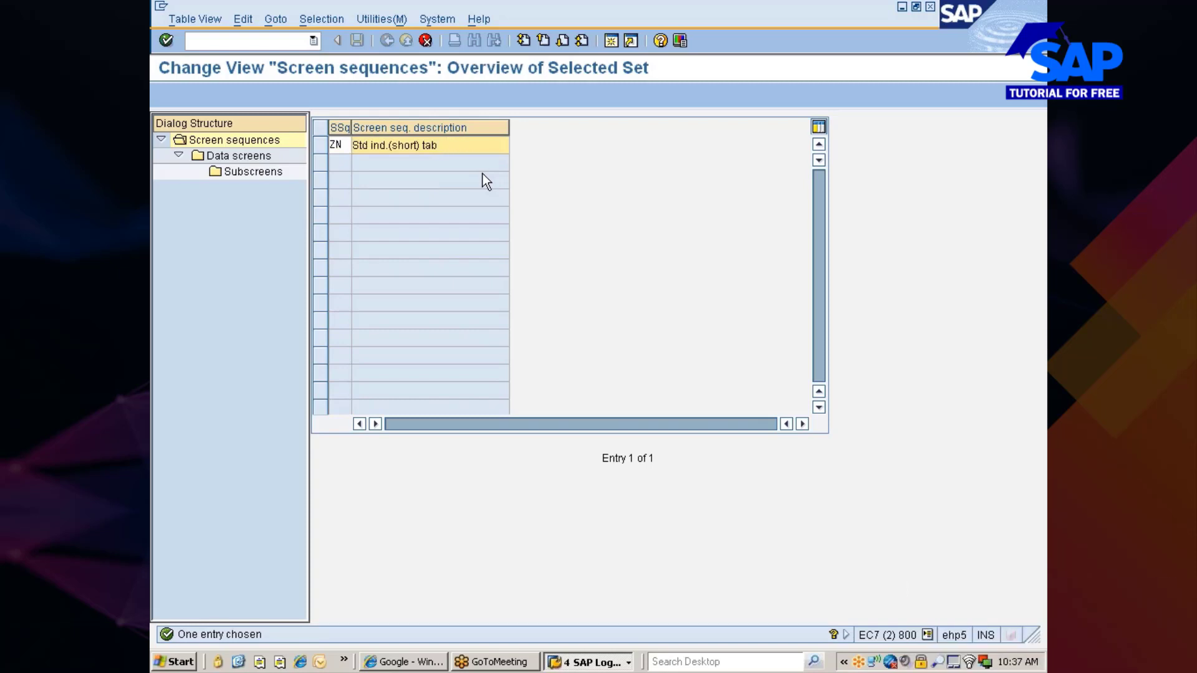
{"action": "type", "text": "s-Niss"}
{"action": "key", "text": "ctrl+shift+Right"}
{"action": "key", "text": "Delete"}
{"action": "type", "text": "an gr"}
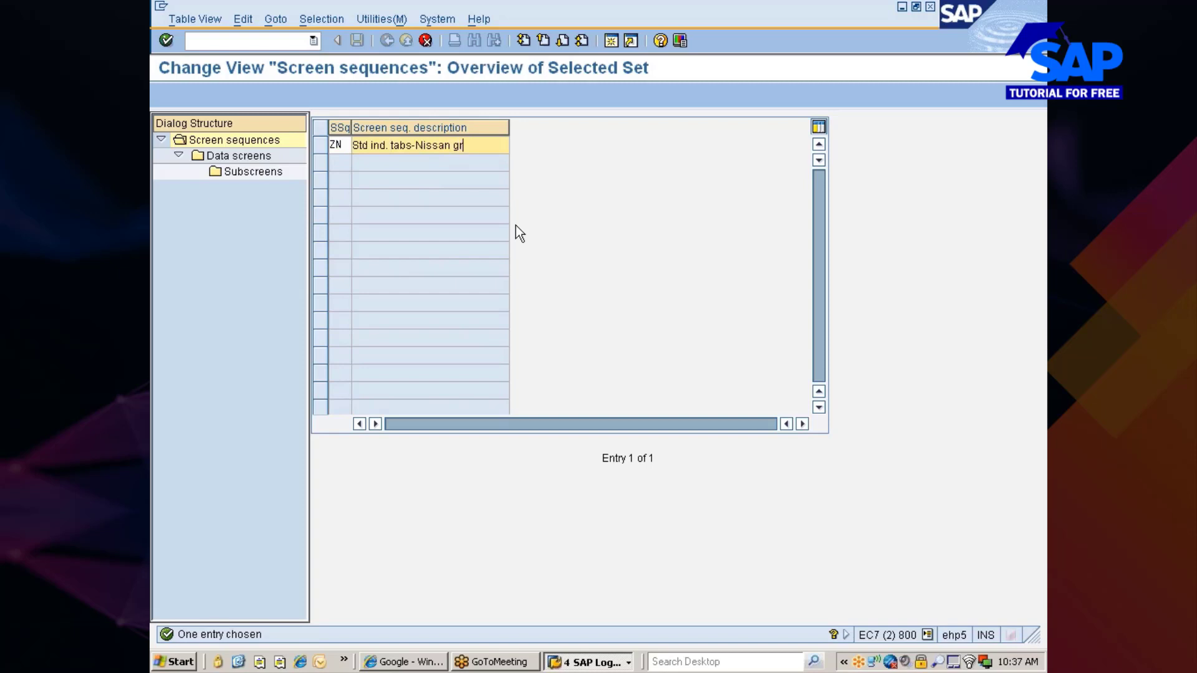
{"action": "type", "text": "p"}
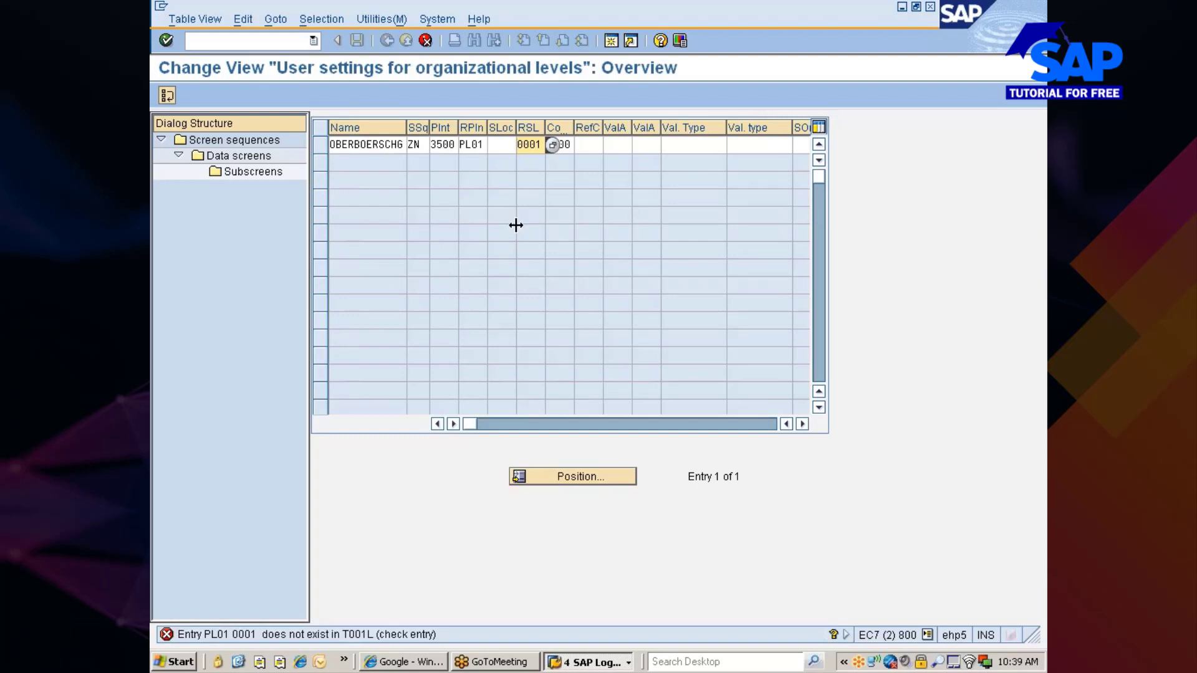
- Clear the RSL value in the copied organizational-level user settings and complete the copy with its dependent entries
{"action": "key", "text": "Delete"}
{"action": "key", "text": "Delete"}
{"action": "key", "text": "Delete"}
{"action": "key", "text": "Return"}
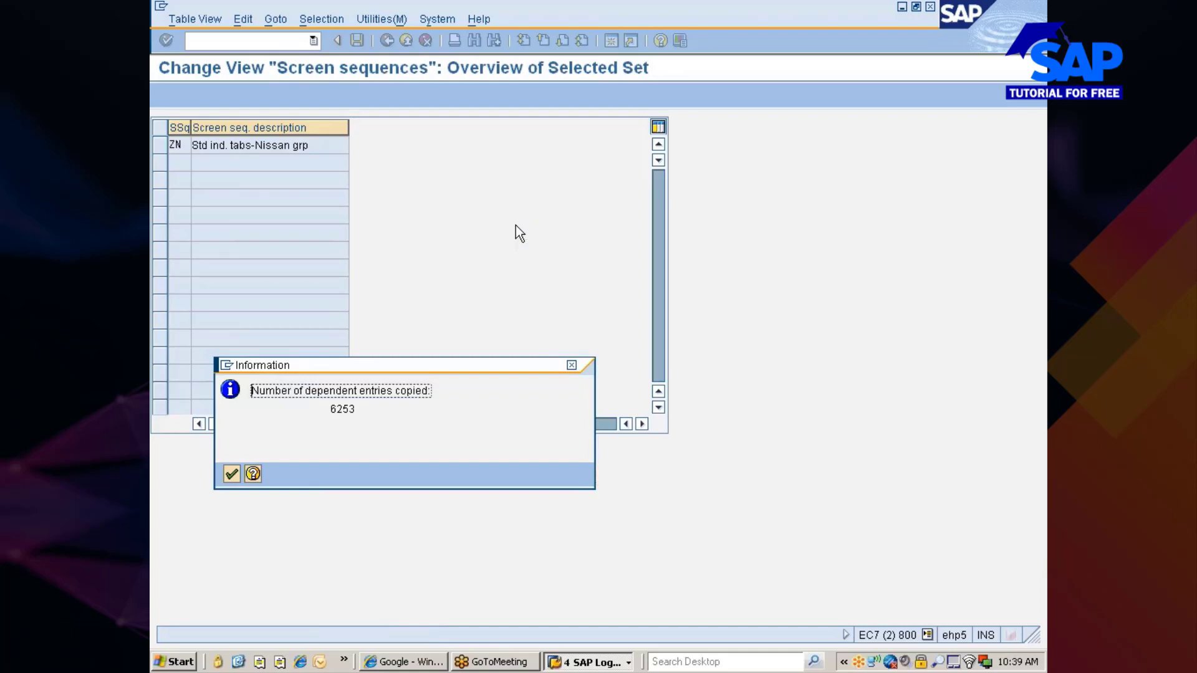
{"action": "key", "text": "Return"}
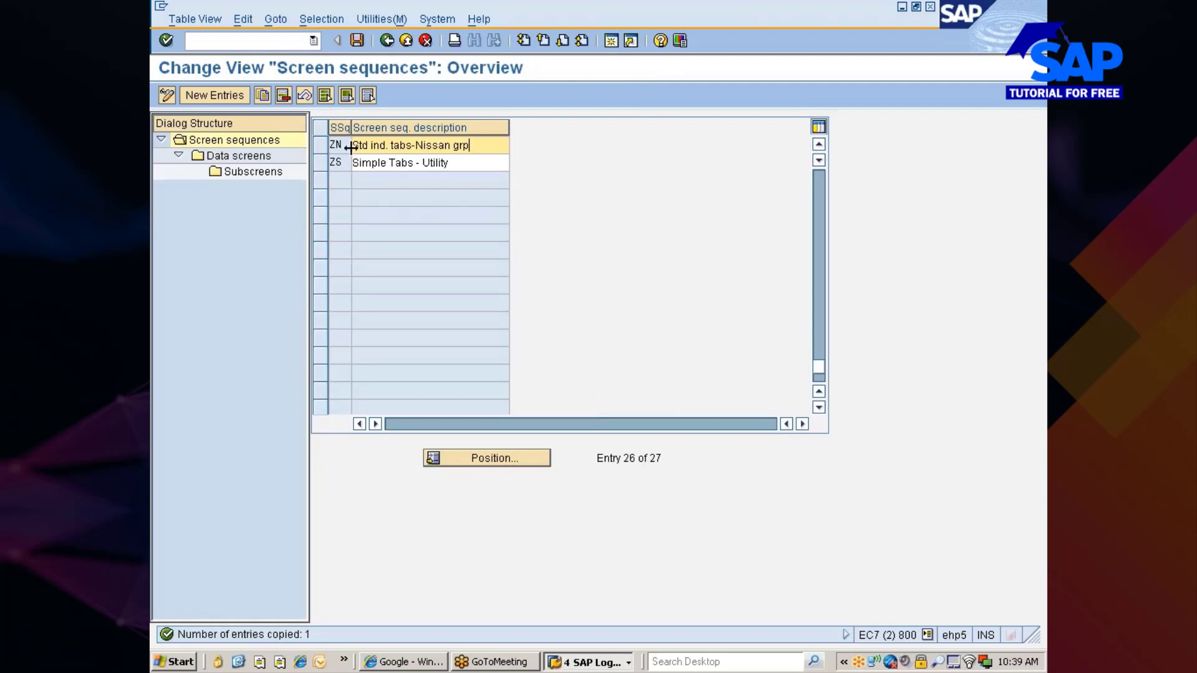
- Save the new screen sequence to the customizing request described as Nissan changes
{"action": "left_click", "coordinate": [354, 41]}
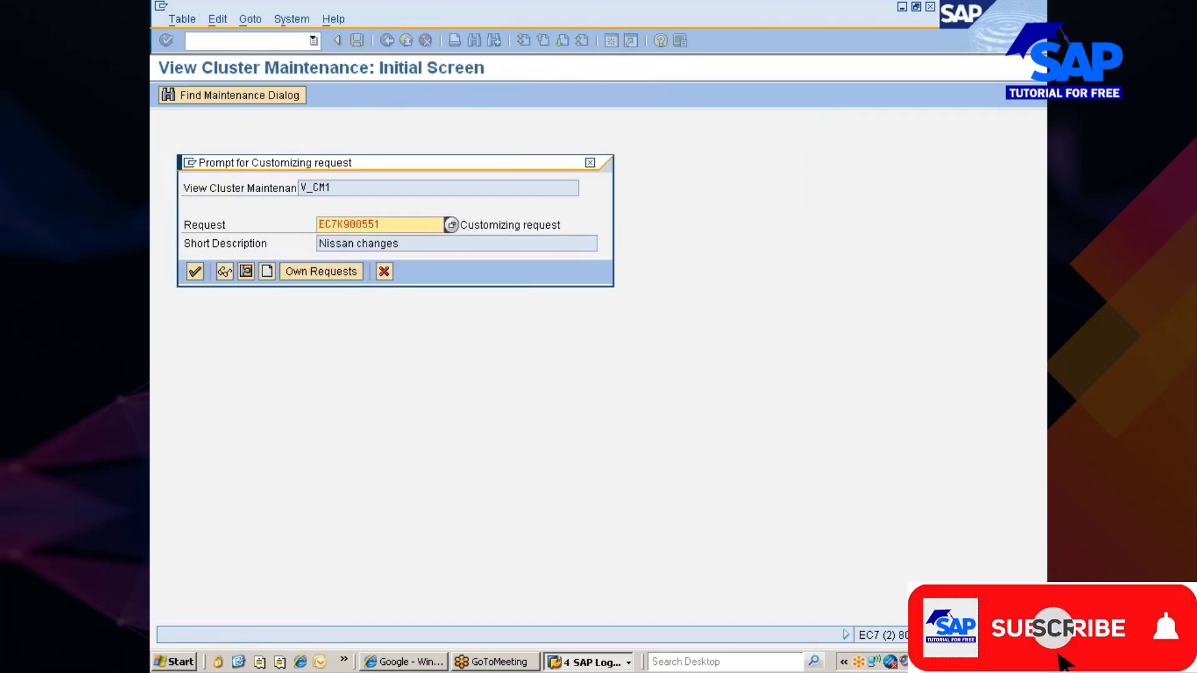
{"action": "left_click", "coordinate": [197, 276]}
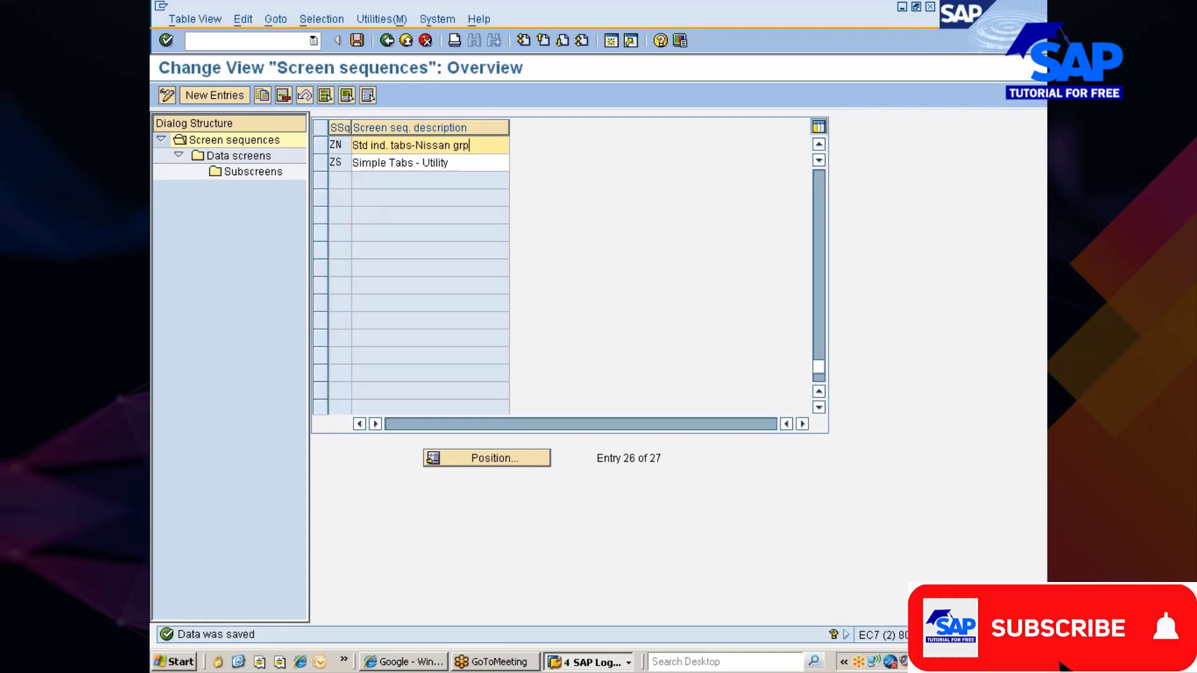
- Open the data screens of screen sequence ZN and select screen number 07 for Basic Data 1
{"action": "left_click", "coordinate": [322, 147]}
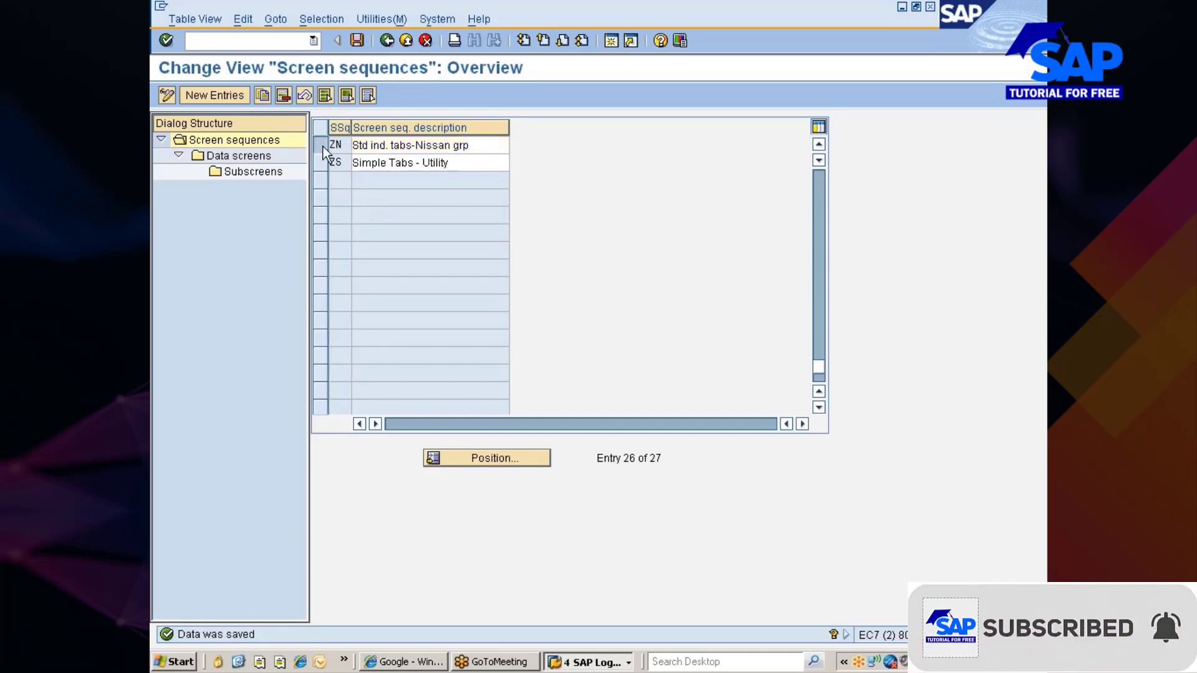
{"action": "left_click", "coordinate": [323, 147]}
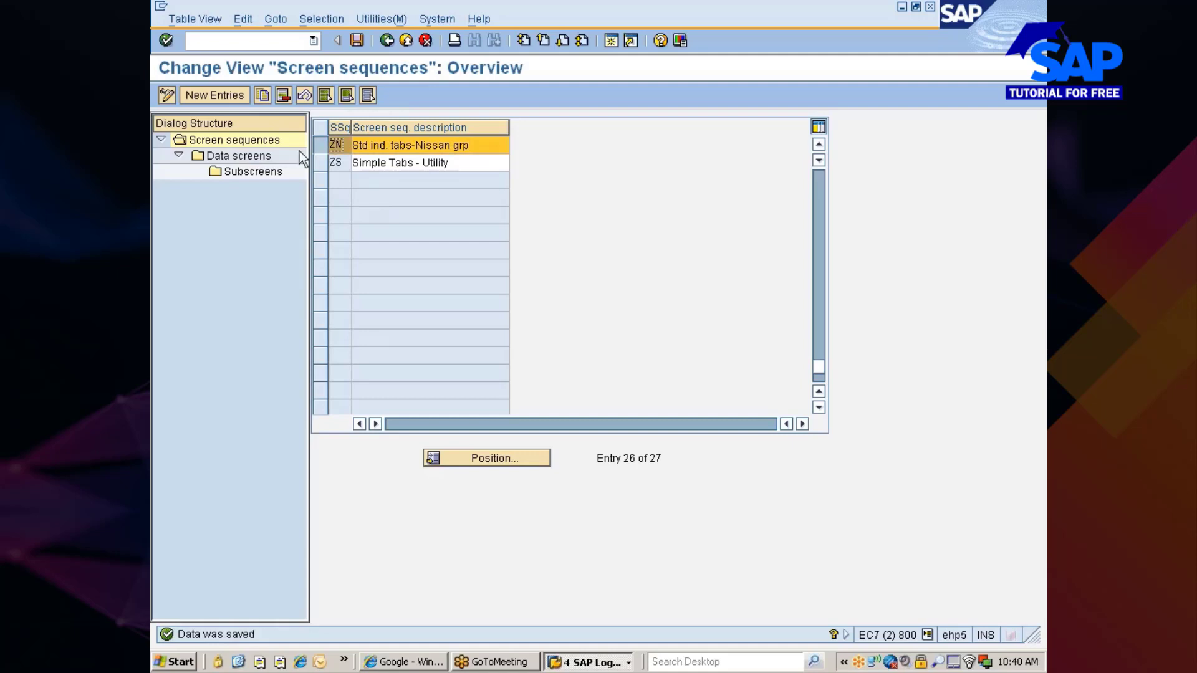
{"action": "double_click", "coordinate": [219, 158]}
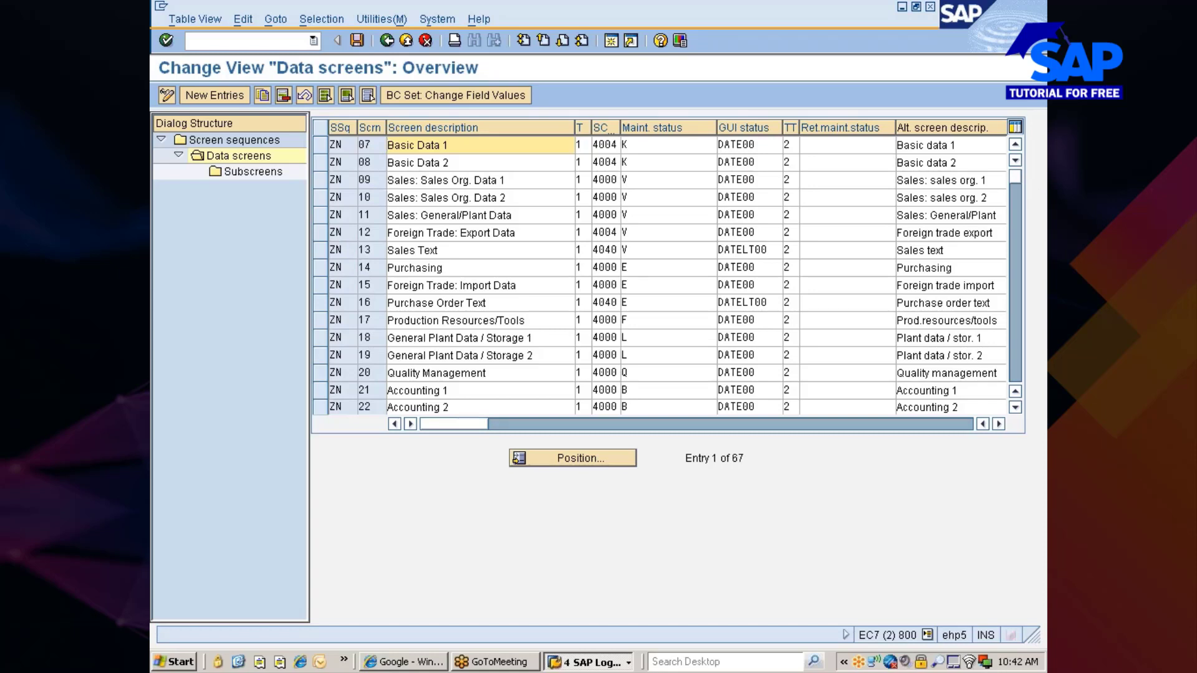
{"action": "left_click", "coordinate": [335, 144]}
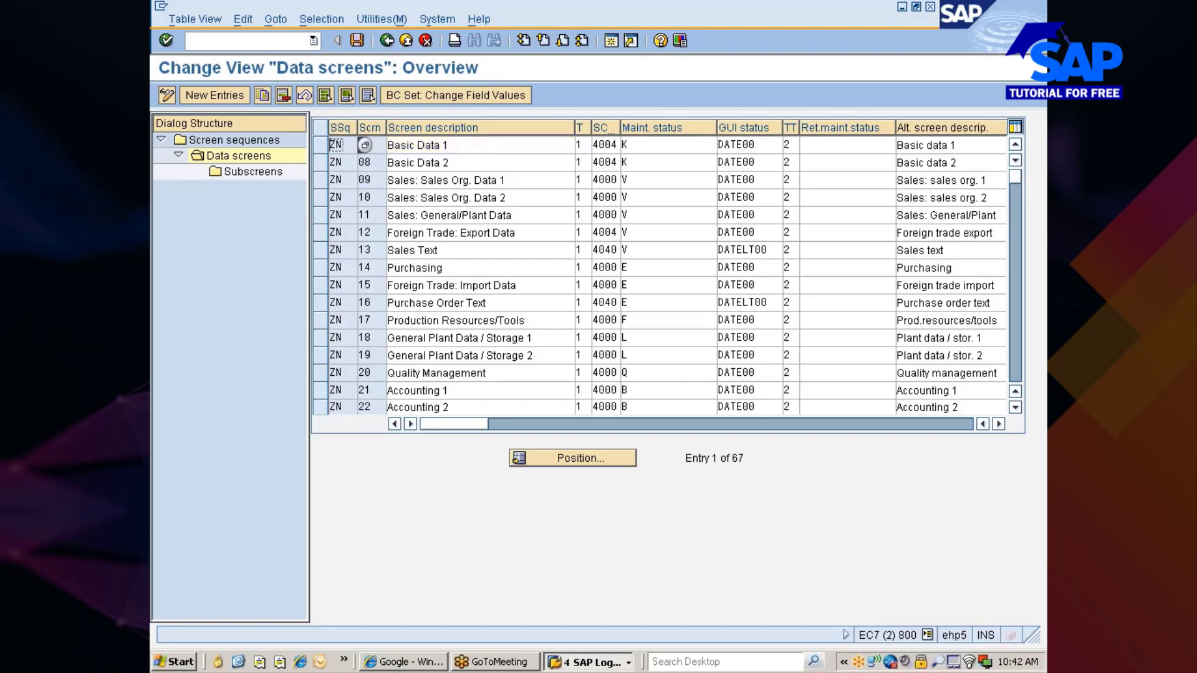
{"action": "left_click", "coordinate": [365, 145]}
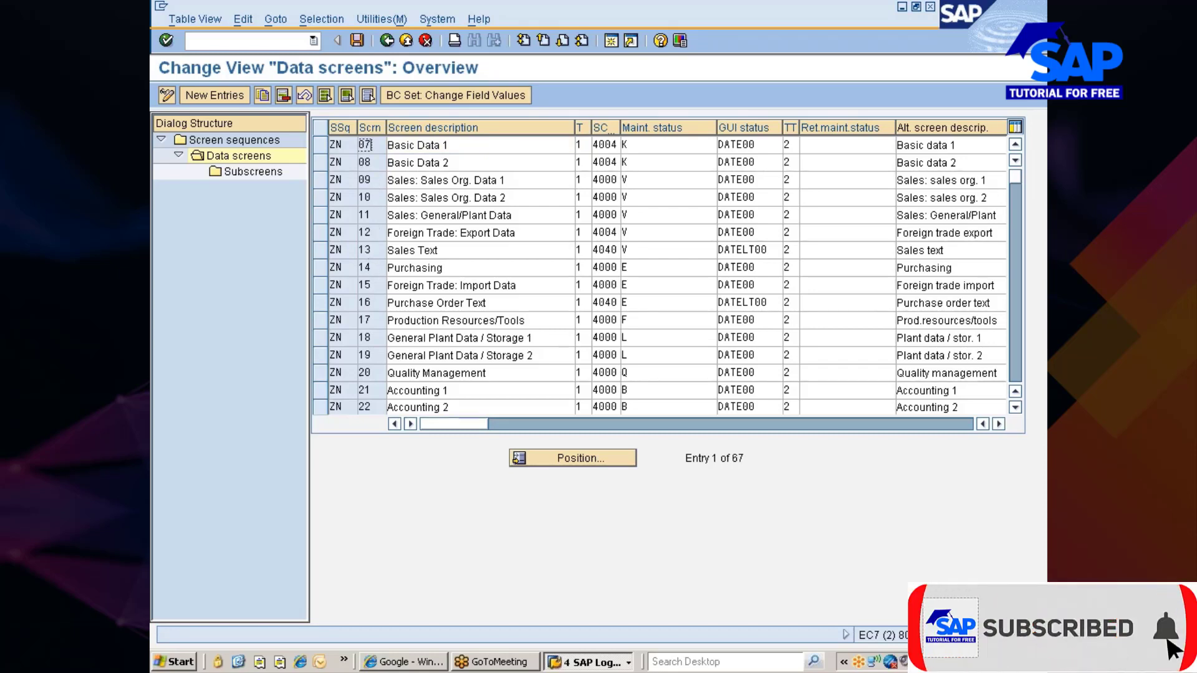
- Check the Select View(s) list in the Create Material session against the ZN data screens, and return to the data screens overview
{"action": "left_click", "coordinate": [587, 662]}
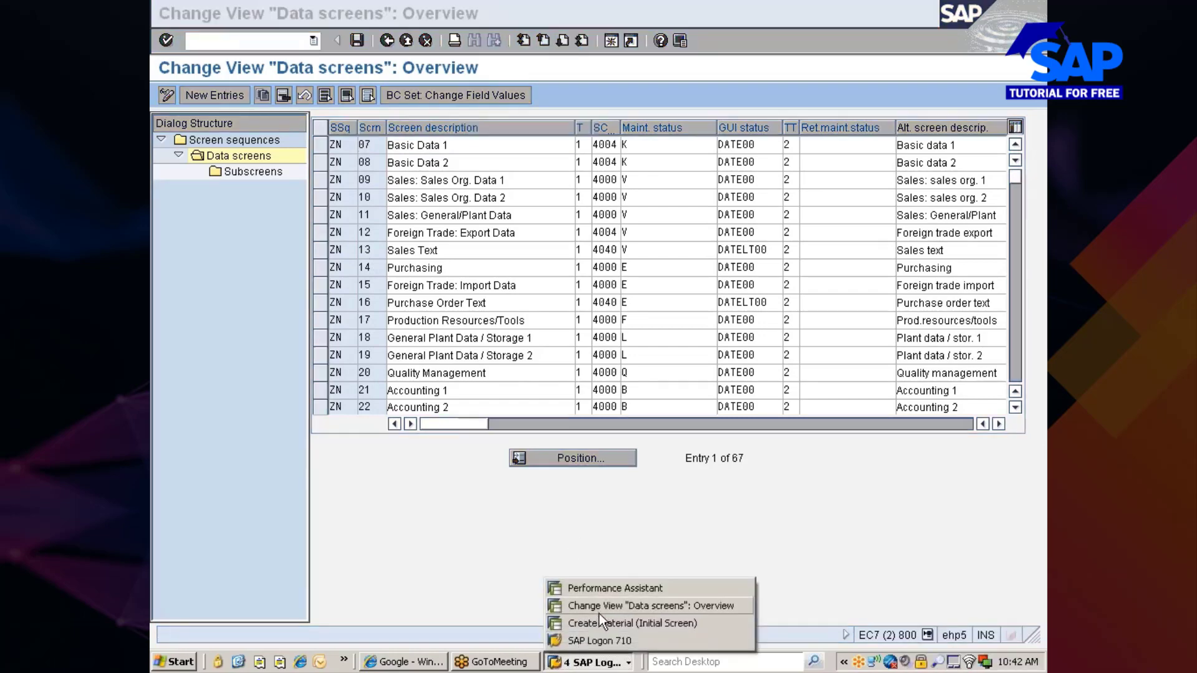
{"action": "left_click", "coordinate": [599, 616]}
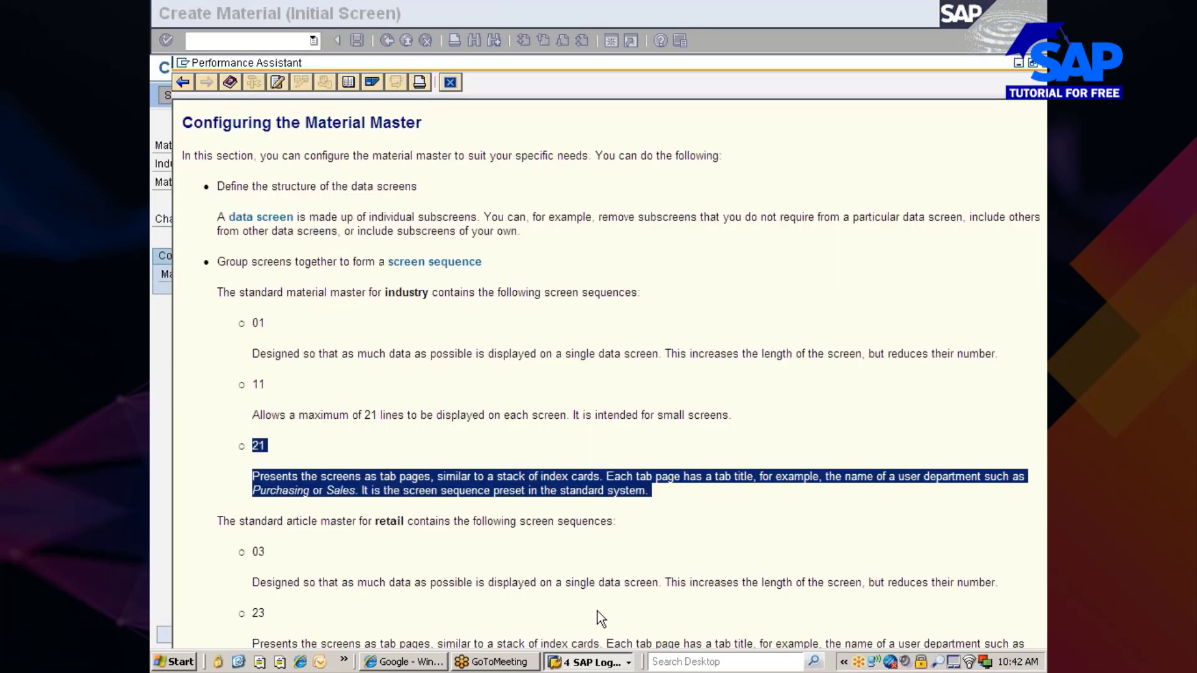
{"action": "left_click", "coordinate": [589, 662]}
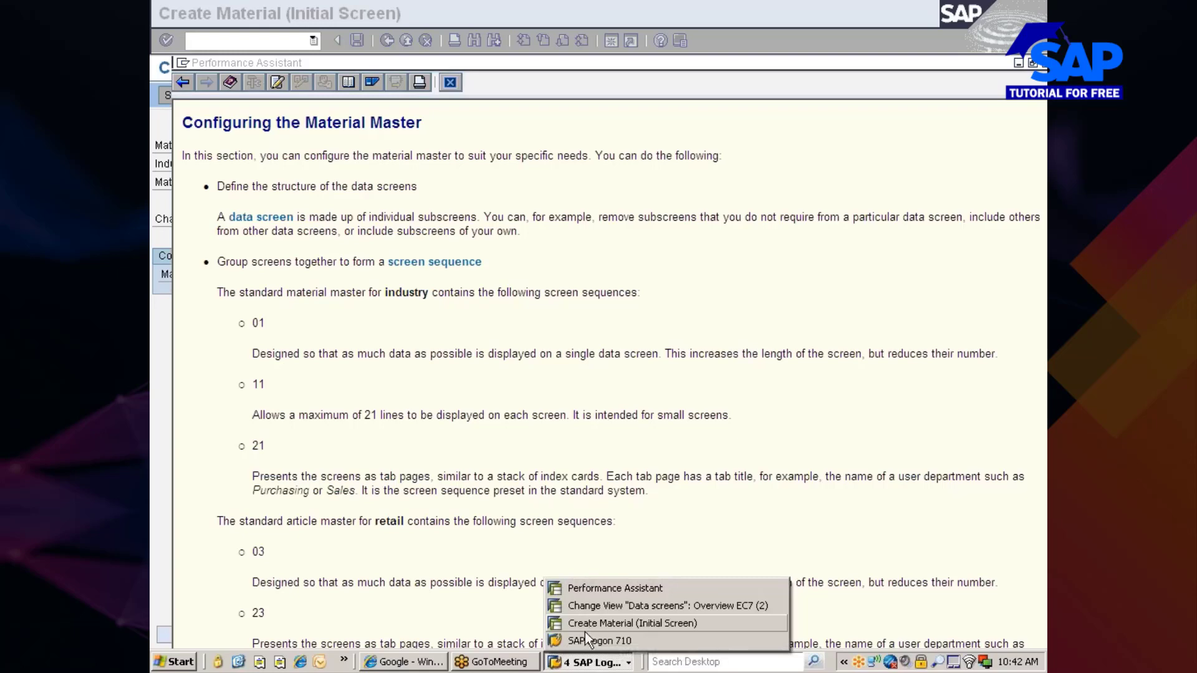
{"action": "left_click", "coordinate": [596, 605]}
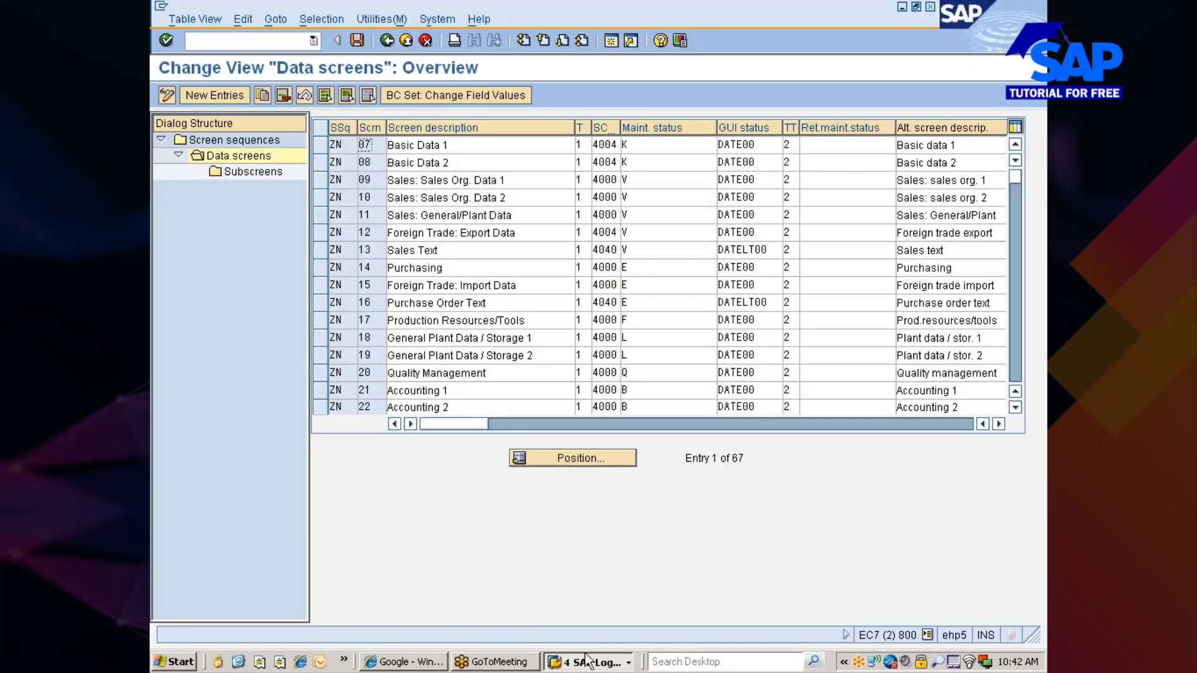
{"action": "left_click", "coordinate": [589, 662]}
{"action": "left_click", "coordinate": [593, 626]}
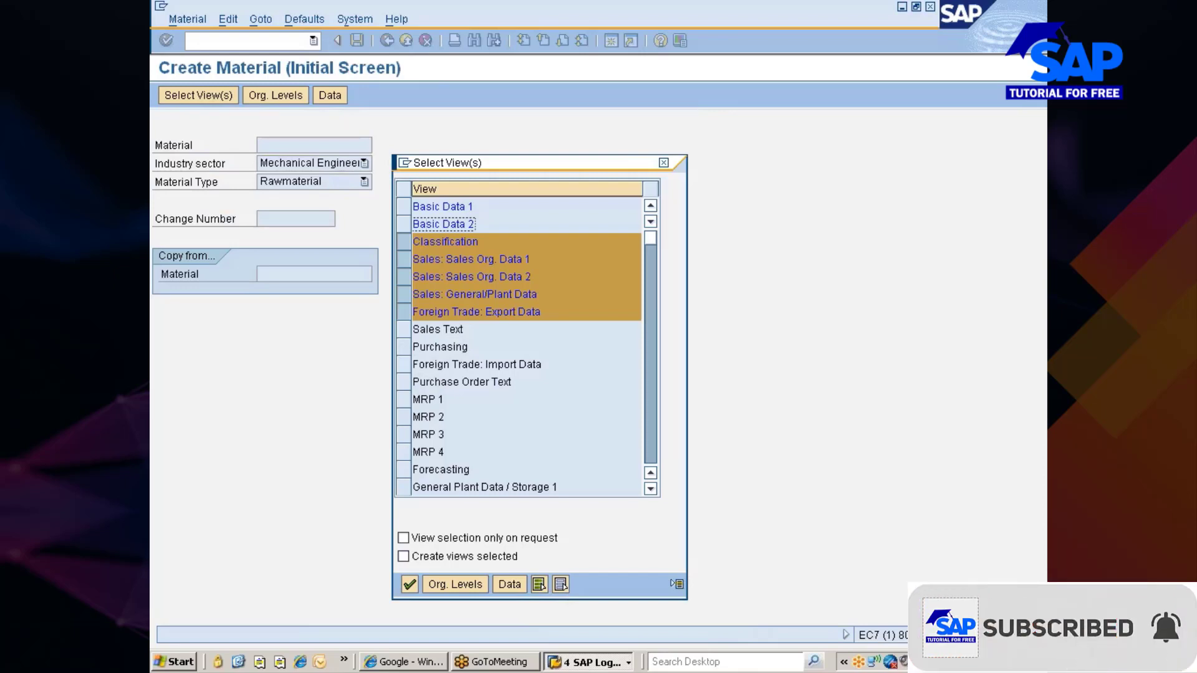
{"action": "key", "text": "alt+Tab"}
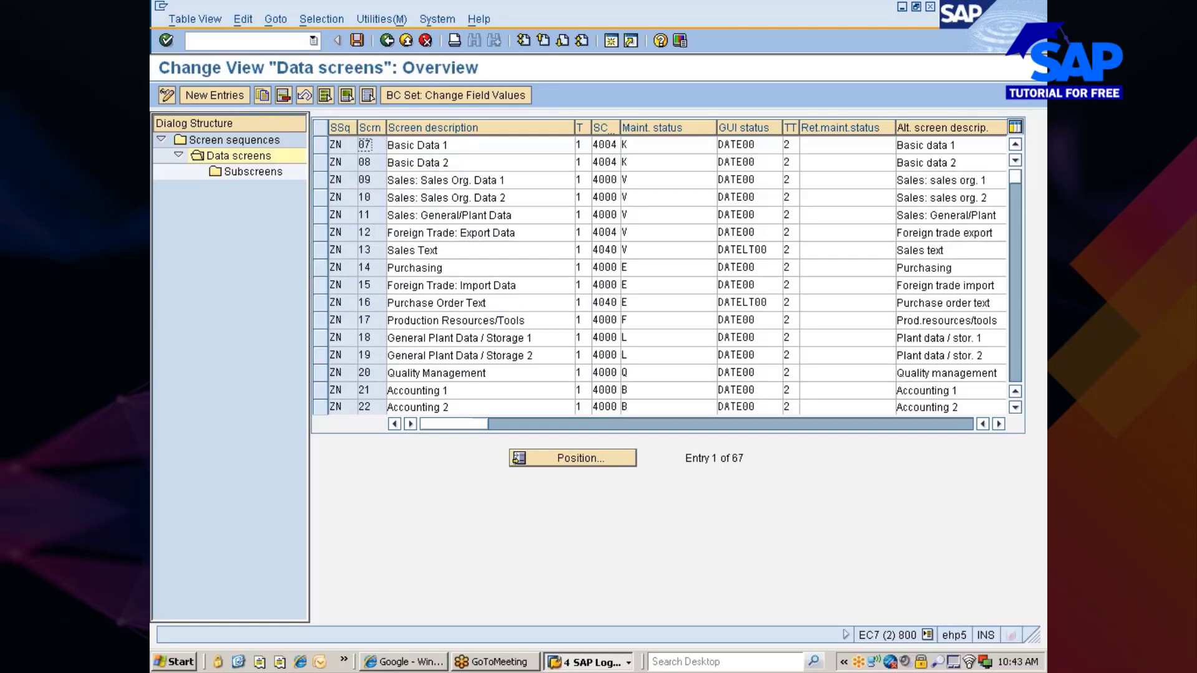
- Widen the T column of the data screens table, with the Basic Data 1 entry in focus
{"action": "left_click", "coordinate": [579, 144]}
{"action": "left_click_drag", "start_coordinate": [592, 129], "coordinate": [628, 130]}
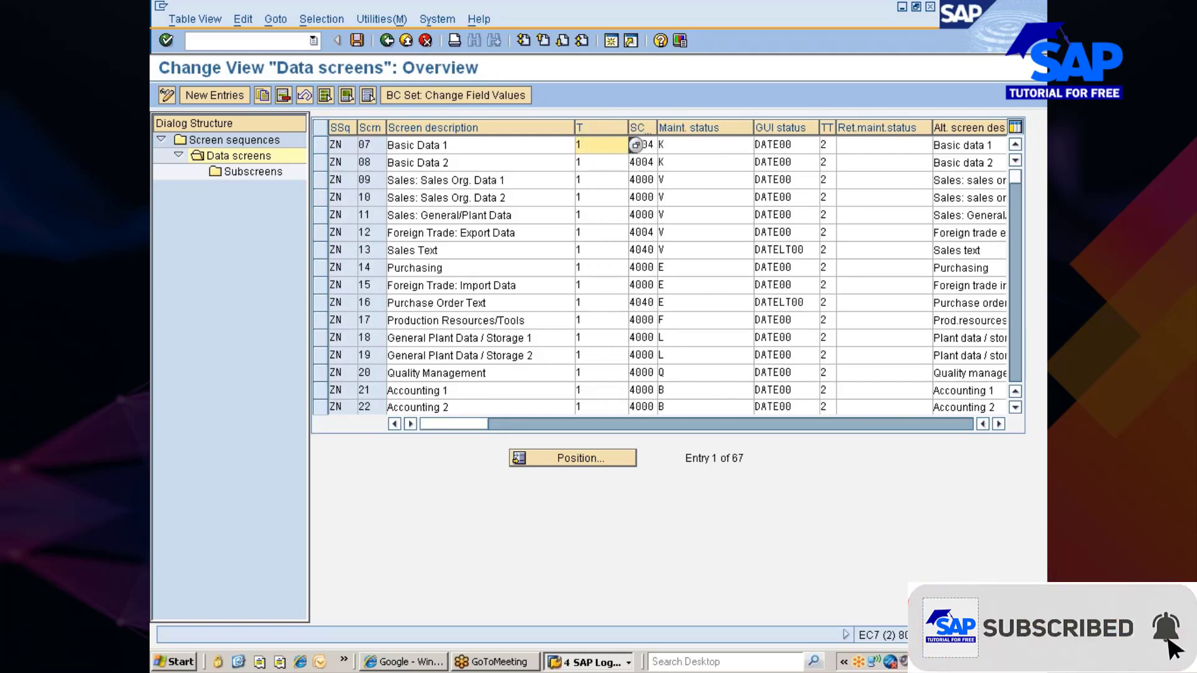
- Read the field help on the screen type for the Basic Data 1 entry, and return to the data screens overview
{"action": "key", "text": "F1"}
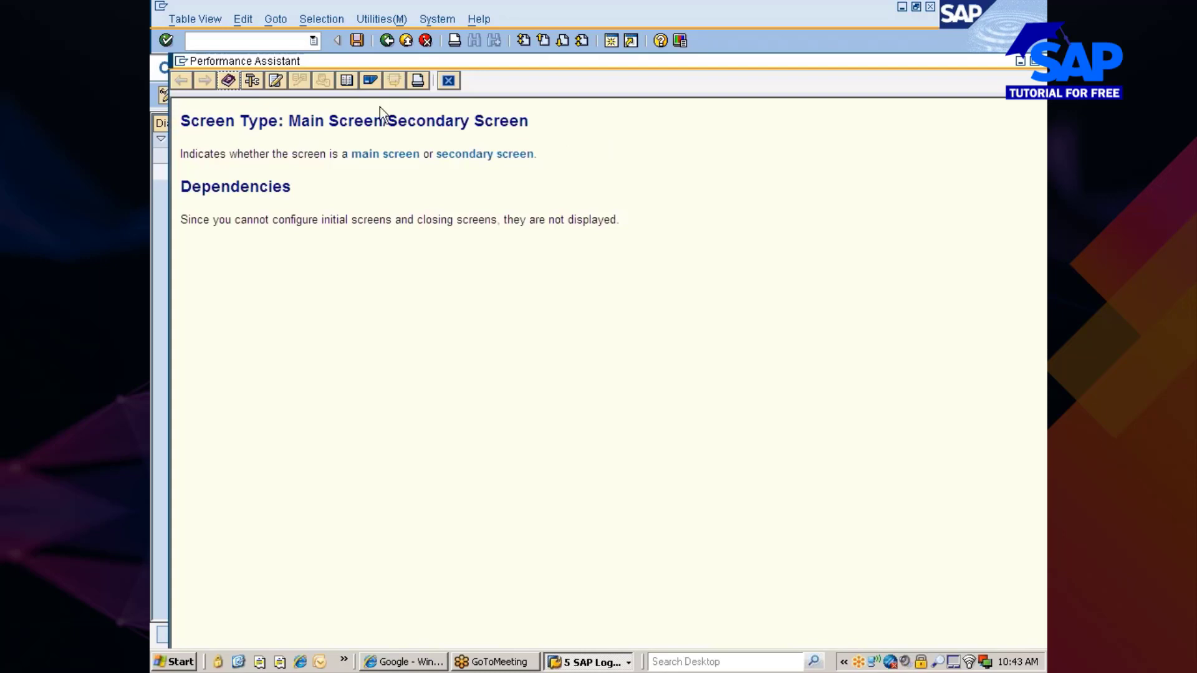
{"action": "left_click", "coordinate": [449, 81]}
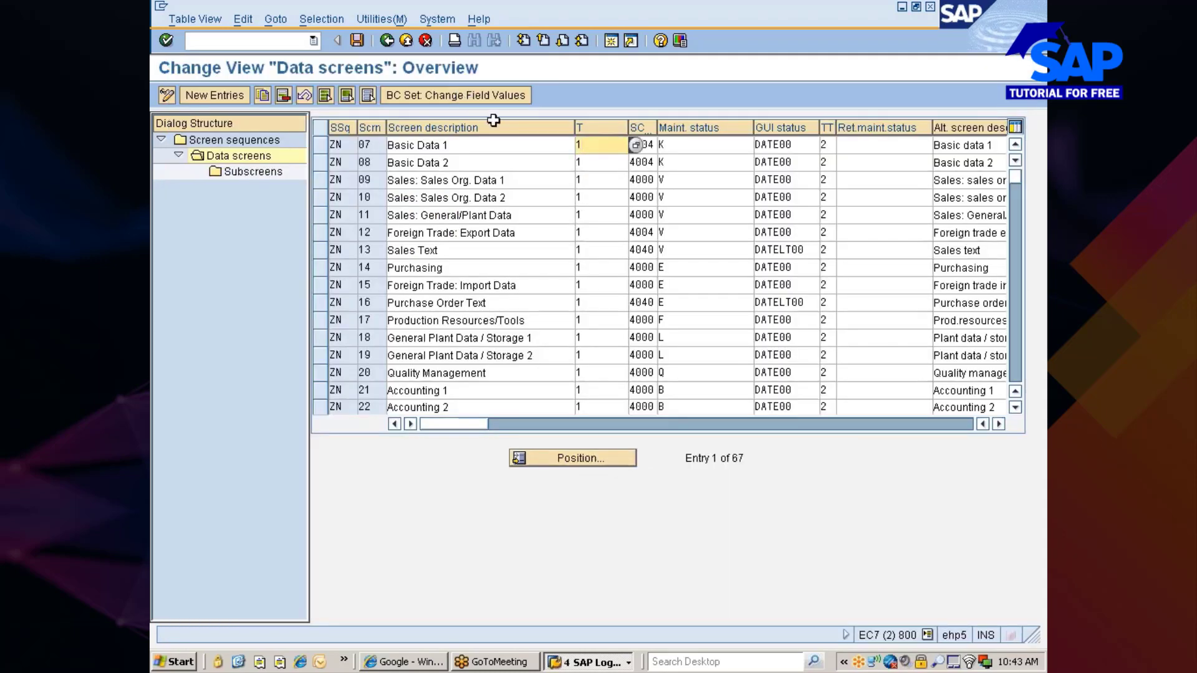
{"action": "key", "text": "F1"}
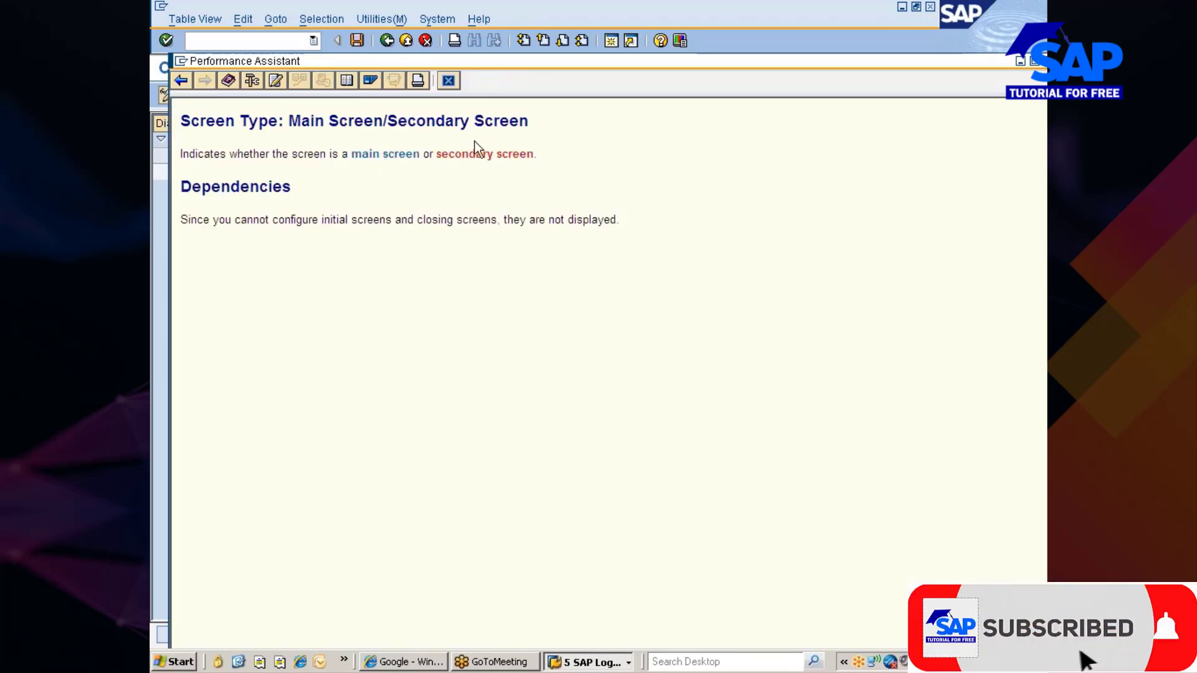
{"action": "left_click", "coordinate": [448, 79]}
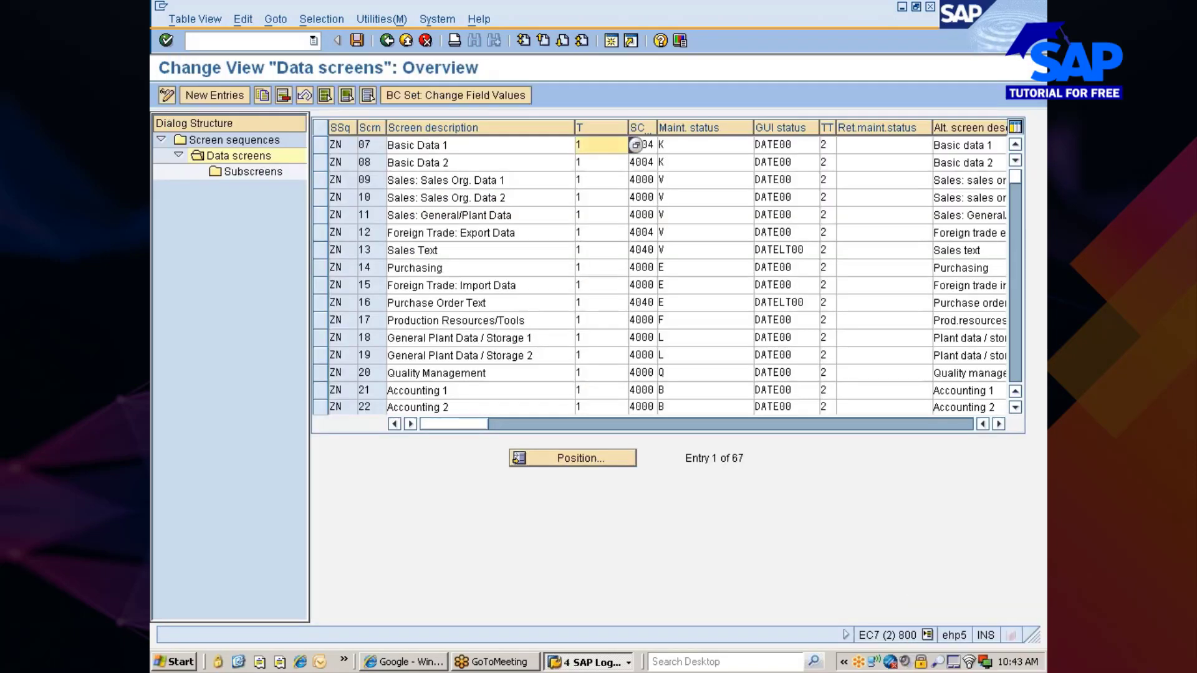
- Switch to Excel by opening SAP MM 10AM Class.xlsx from the desktop, and maximize both the program and workbook windows
{"action": "key", "text": "super+d"}
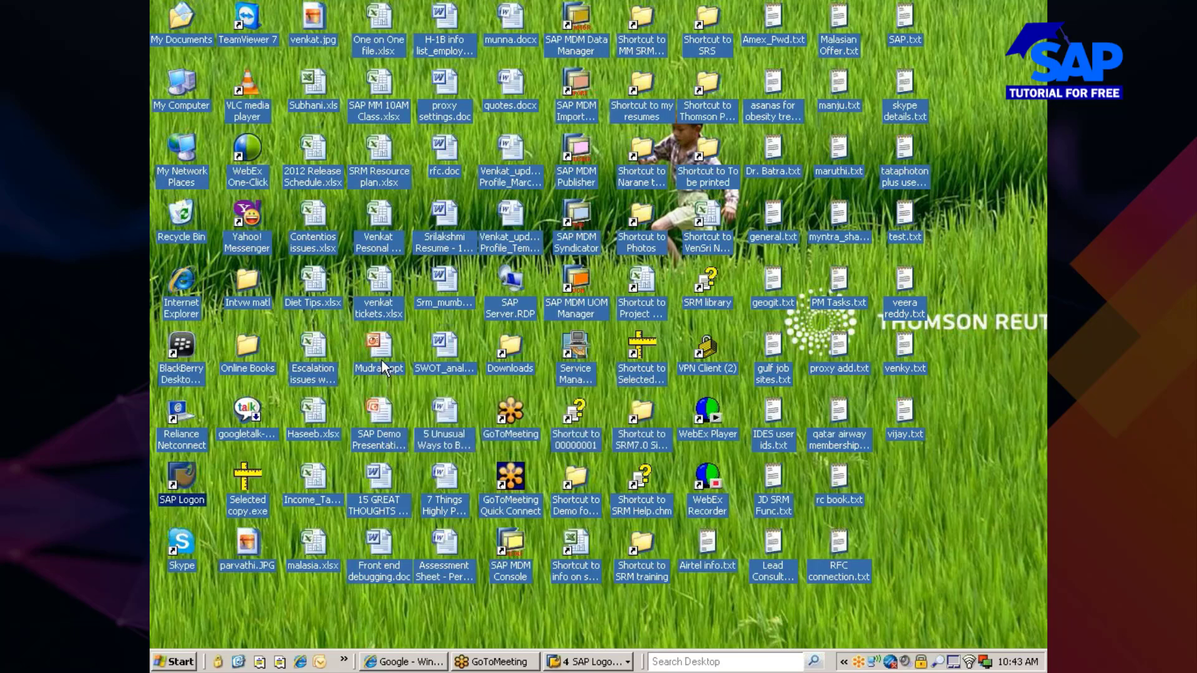
{"action": "left_click", "coordinate": [307, 348]}
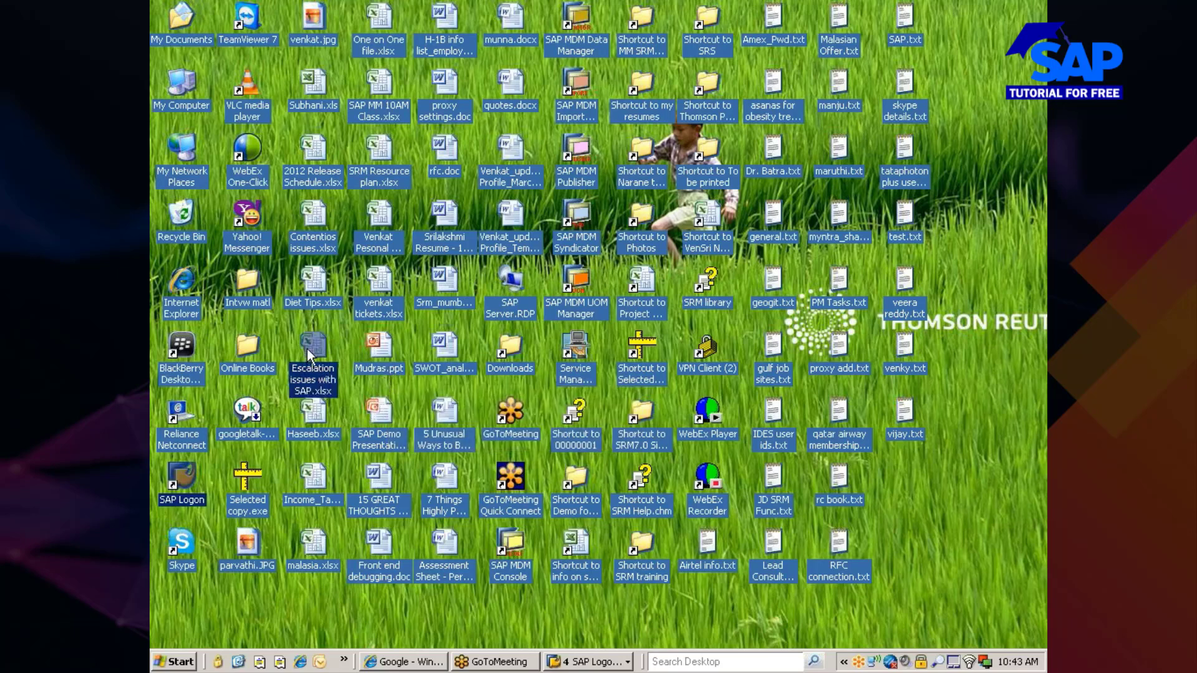
{"action": "left_click", "coordinate": [369, 89]}
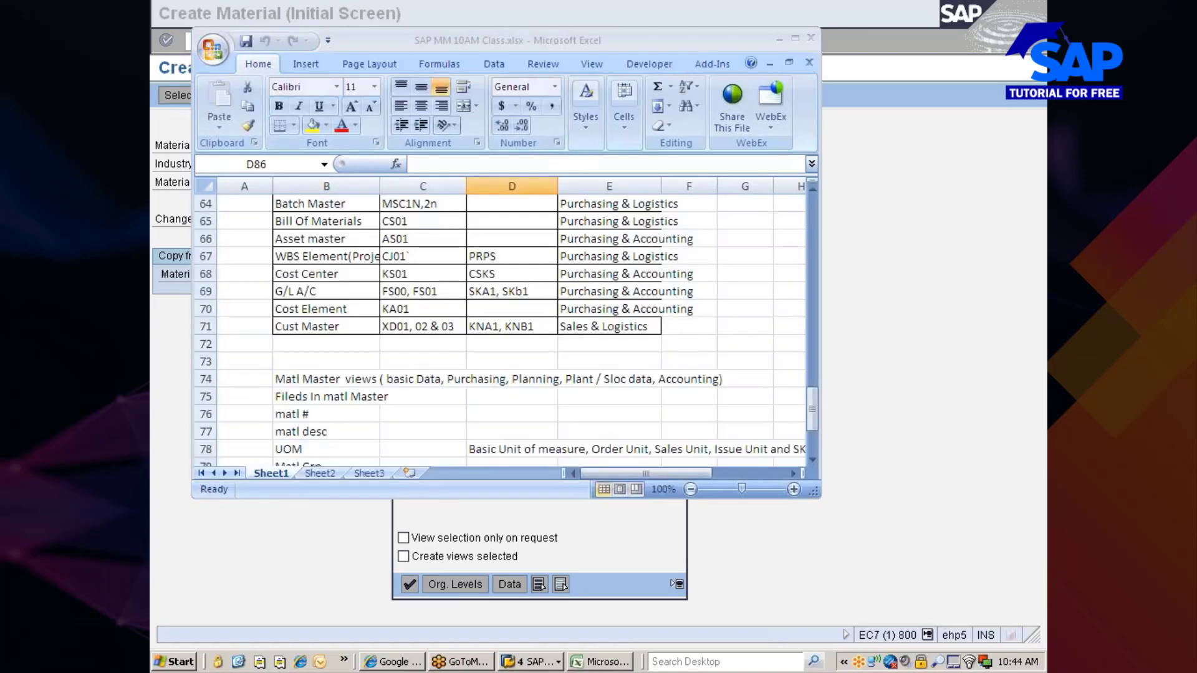
{"action": "left_click", "coordinate": [787, 61]}
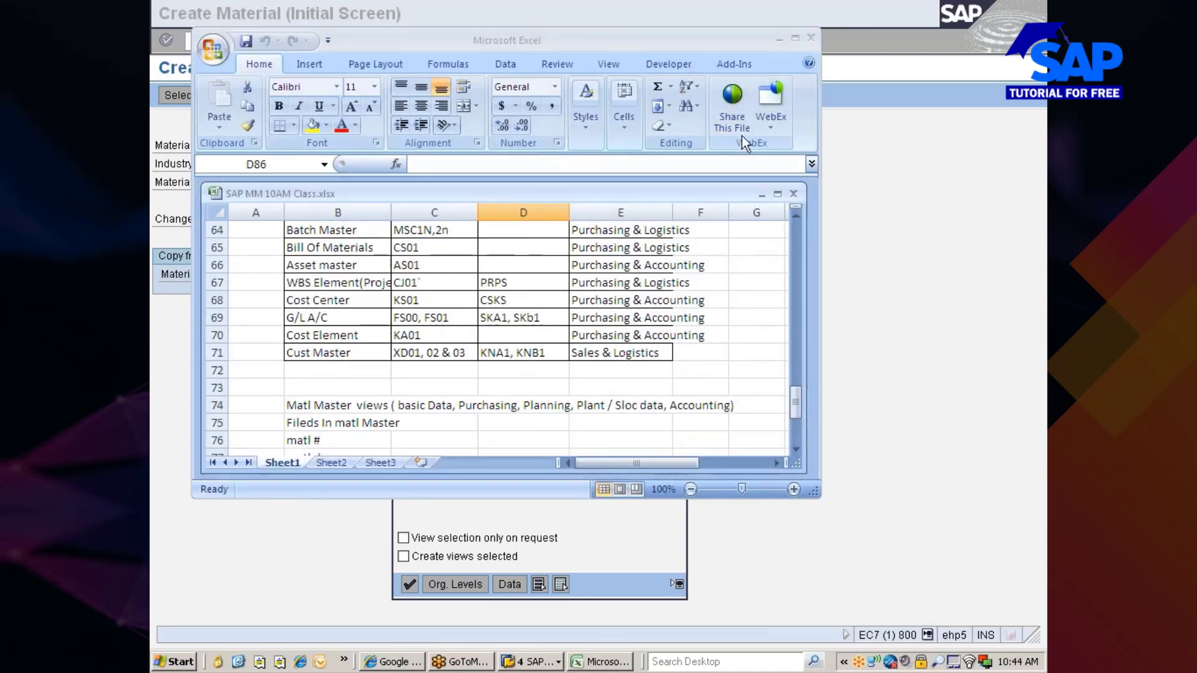
{"action": "left_click", "coordinate": [796, 39]}
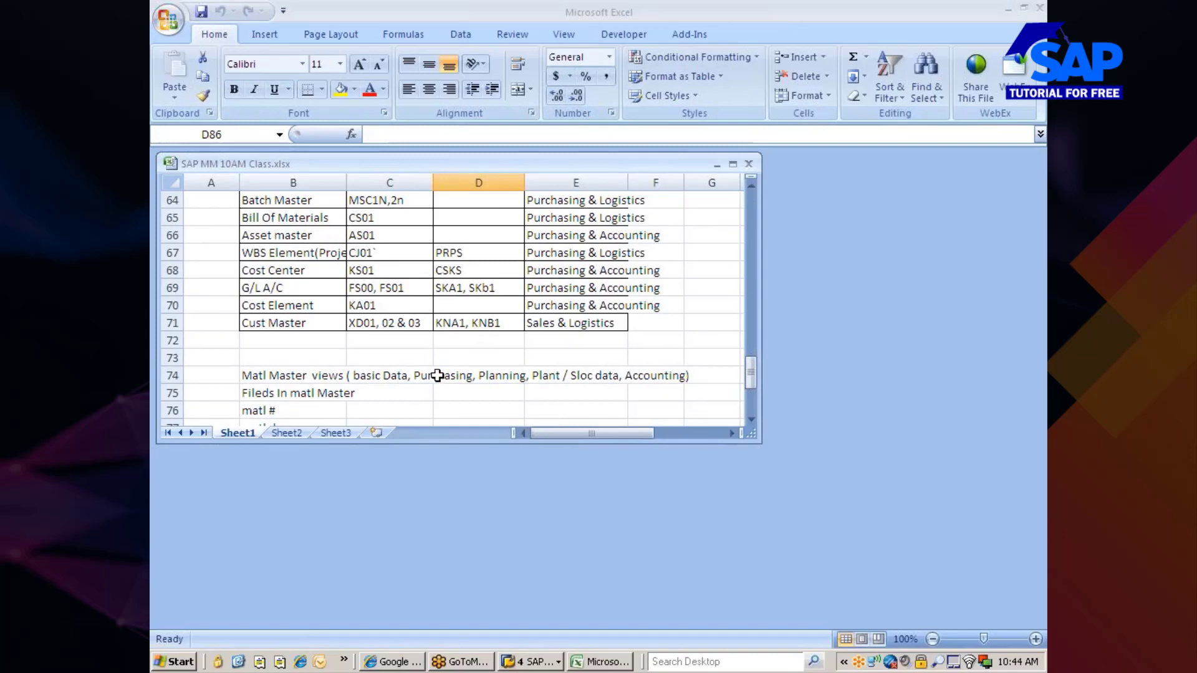
{"action": "left_click", "coordinate": [733, 164]}
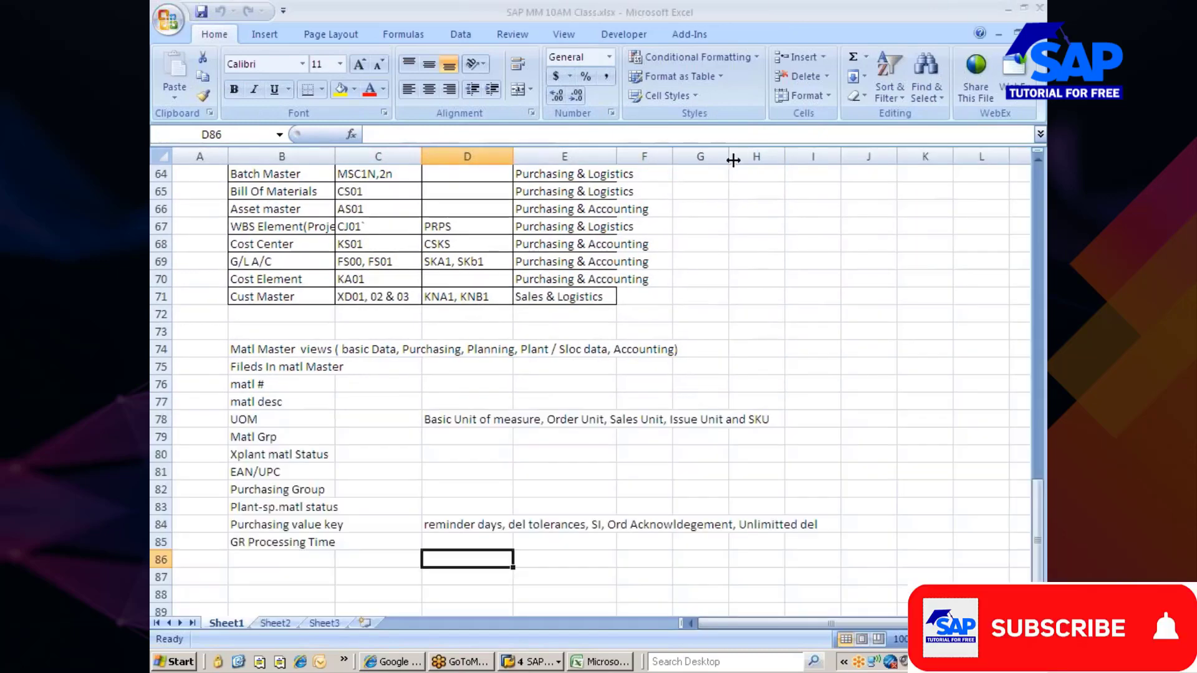
- Enter the heading "Matl Master Config" in cell B87, below the list of material master fields
{"action": "scroll", "coordinate": [529, 383], "scroll_direction": "down", "scroll_amount": 6}
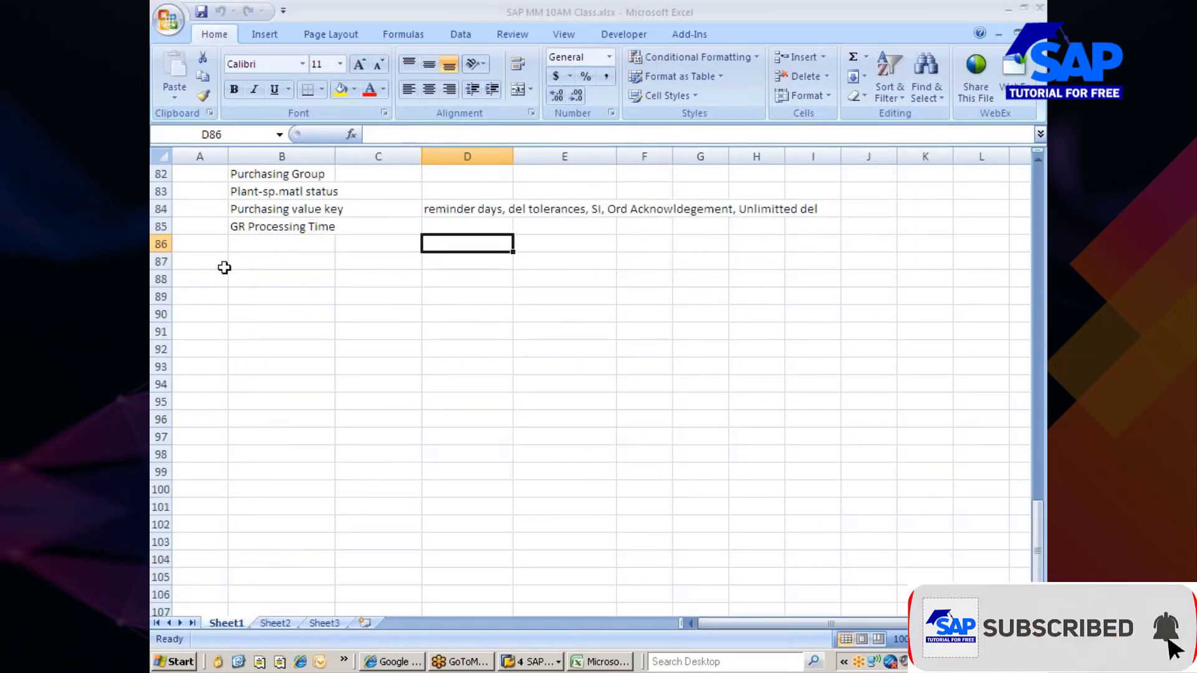
{"action": "left_click", "coordinate": [251, 265]}
{"action": "type", "text": "Matkl"}
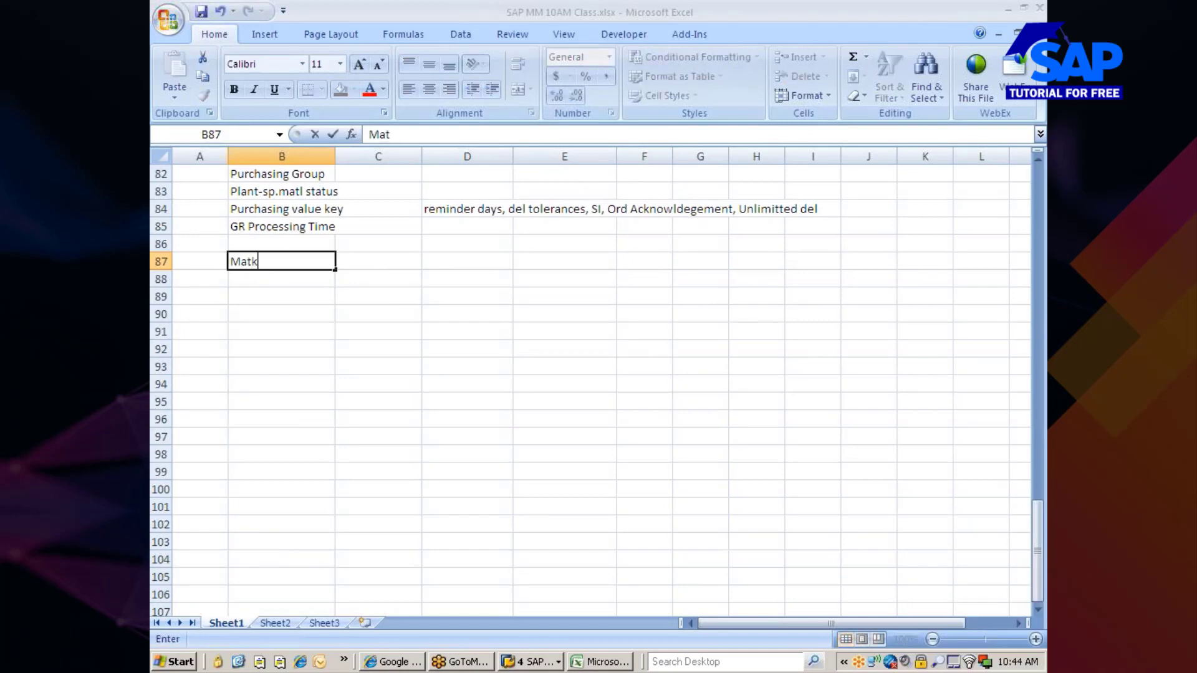
{"action": "key", "text": "BackSpace"}
{"action": "key", "text": "BackSpace"}
{"action": "type", "text": "l Master Conf"}
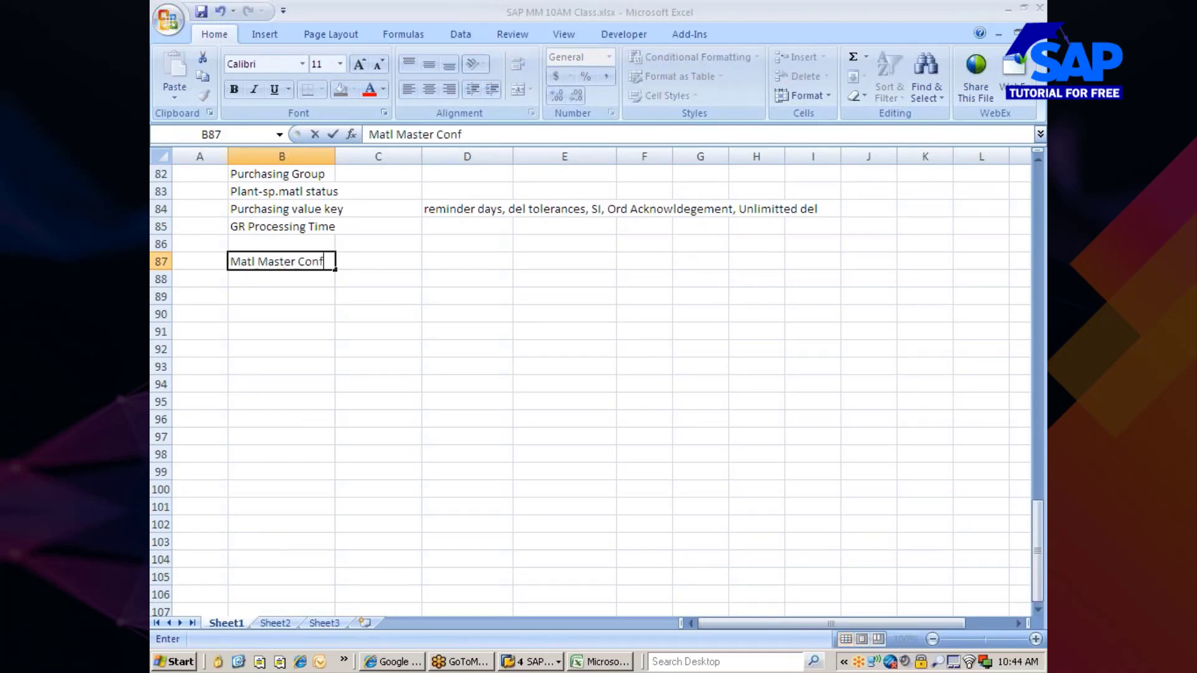
{"action": "type", "text": "ig"}
{"action": "key", "text": "ctrl+Return"}
- Format the Matl Master Config heading in row 87 as bold and underlined
{"action": "key", "text": "shift+Left"}
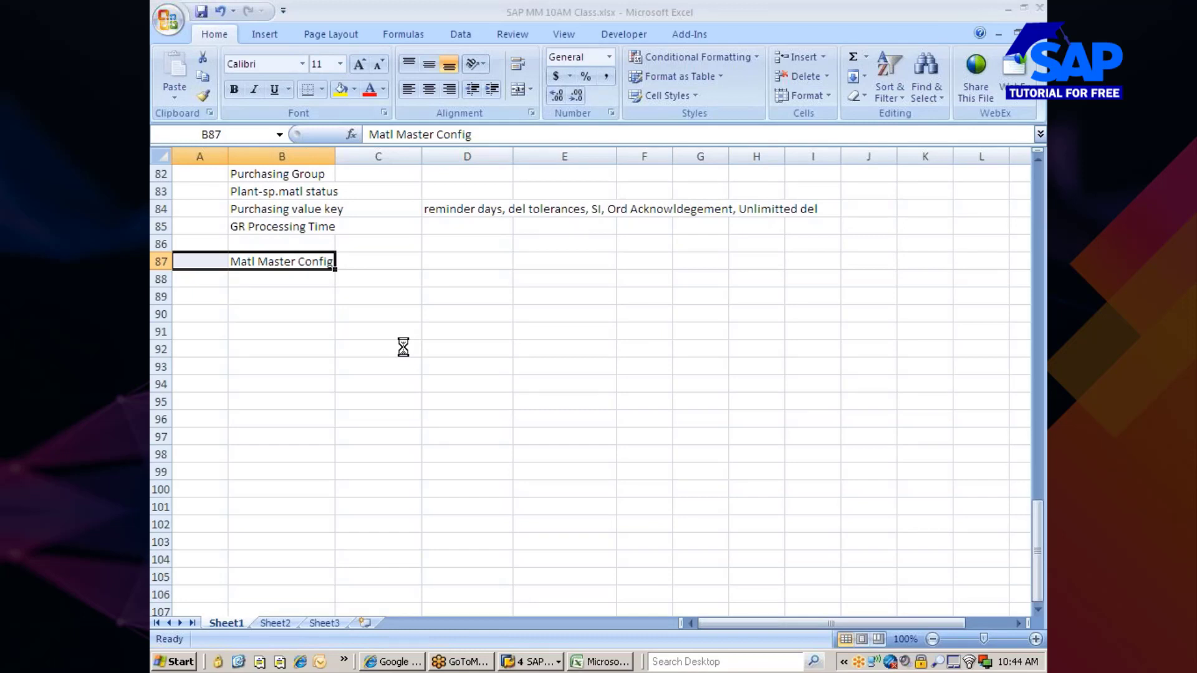
{"action": "key", "text": "ctrl+b"}
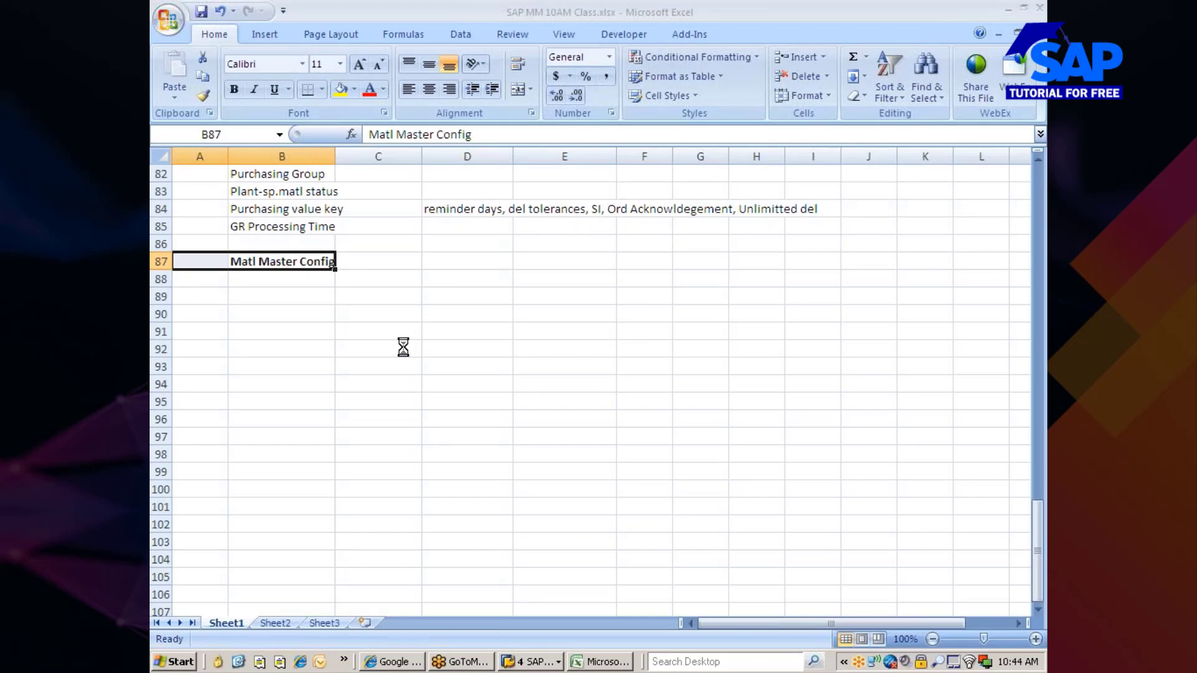
{"action": "key", "text": "ctrl+u"}
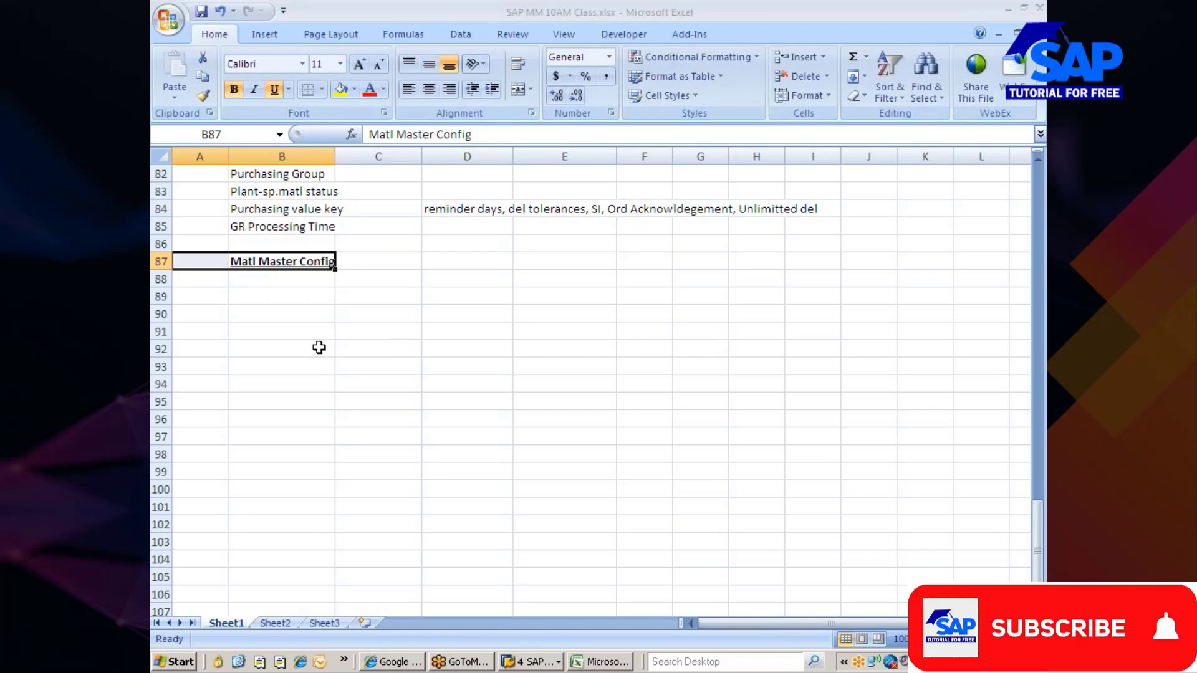
- Enter "1. Config matl Master" in cell C88 as the first item under the heading
{"action": "left_click", "coordinate": [280, 282]}
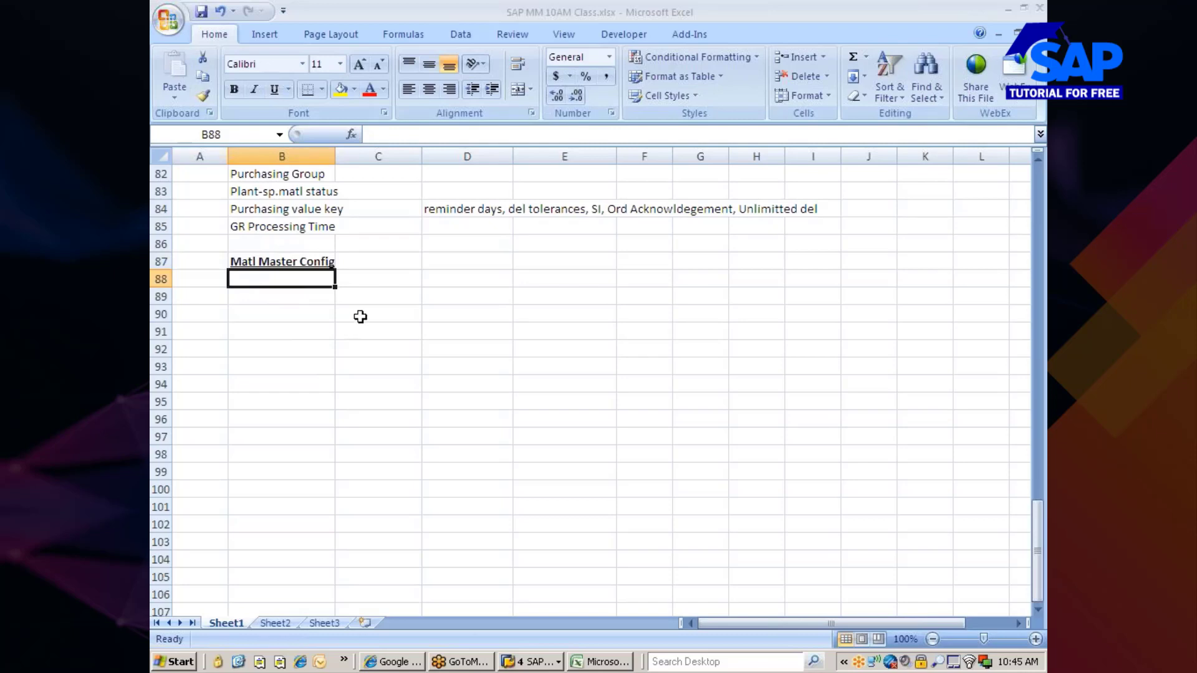
{"action": "left_click", "coordinate": [348, 281]}
{"action": "type", "text": "1."}
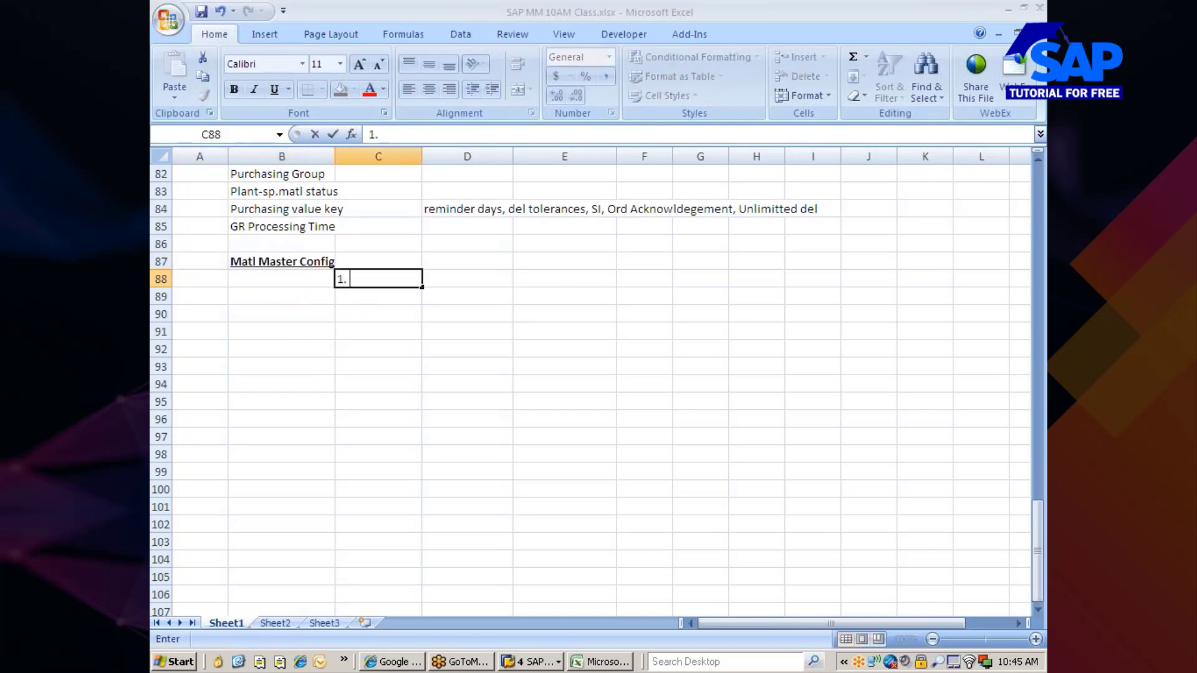
{"action": "type", "text": " Config matl Master"}
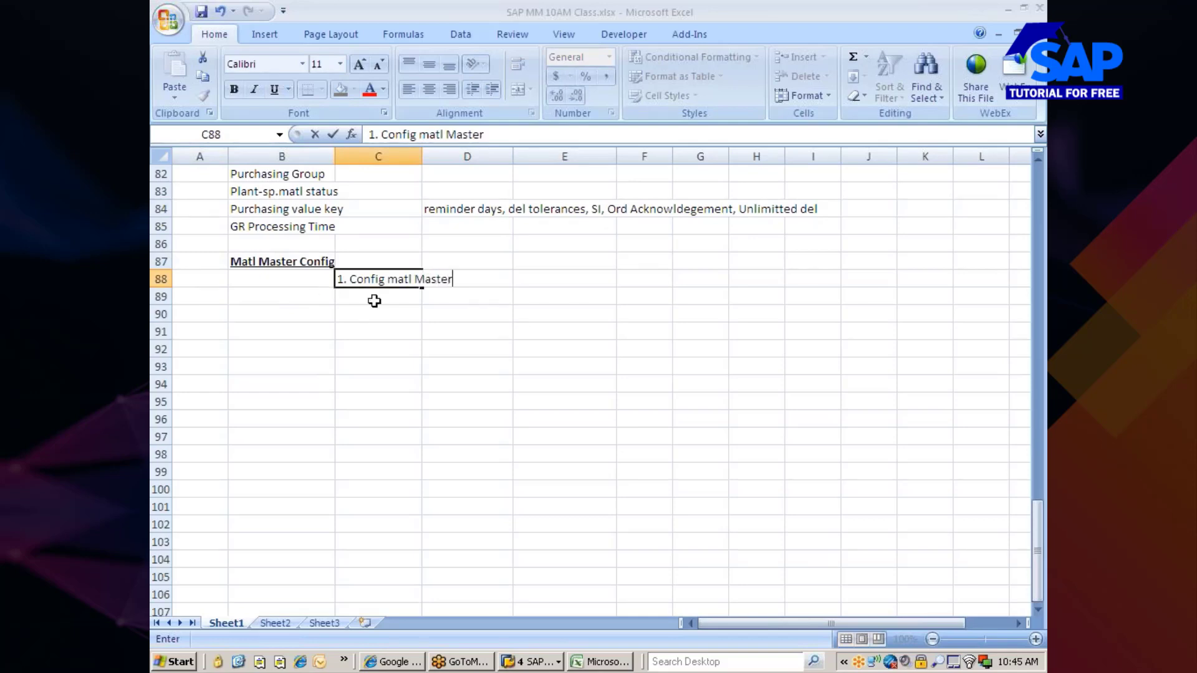
{"action": "key", "text": "Return"}
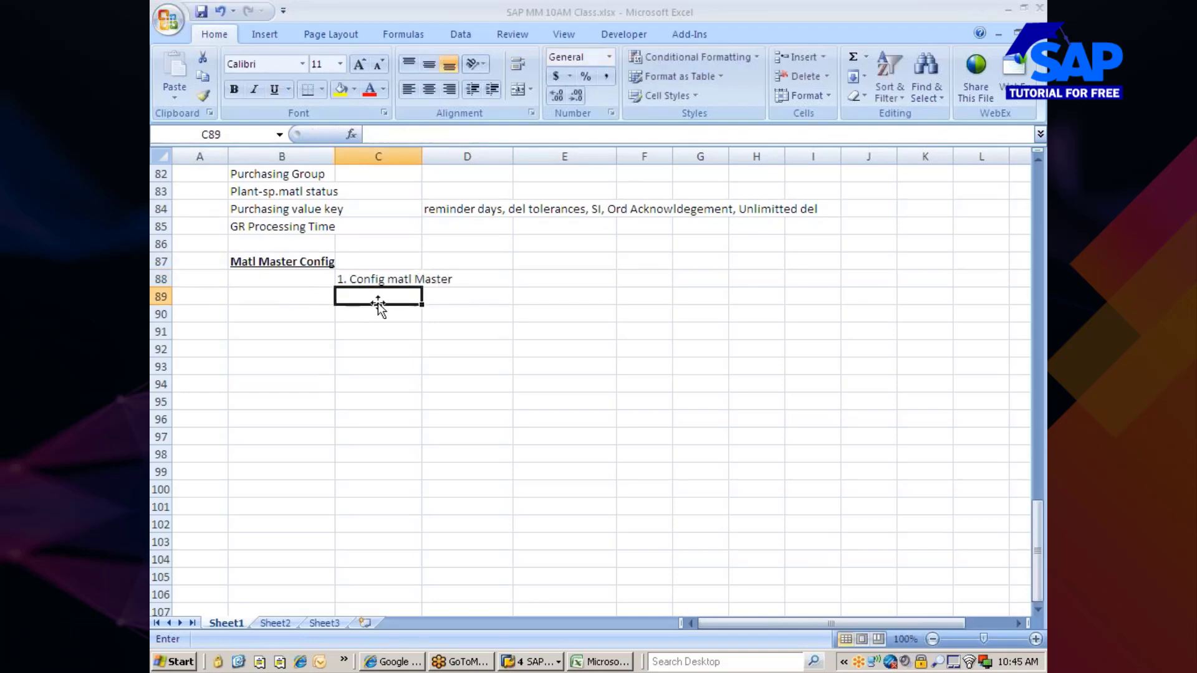
- Enter the sub-item "(a) Set up mat master screen seq" in cell C89
{"action": "type", "text": "(a) "}
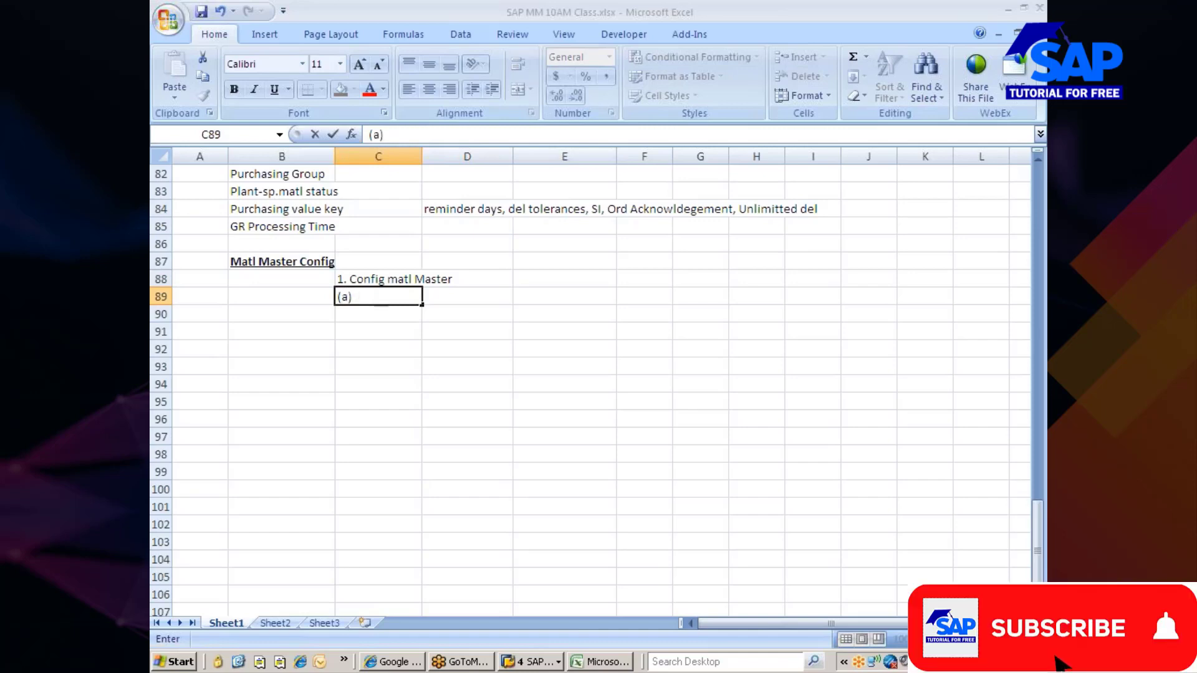
{"action": "type", "text": "Set up m"}
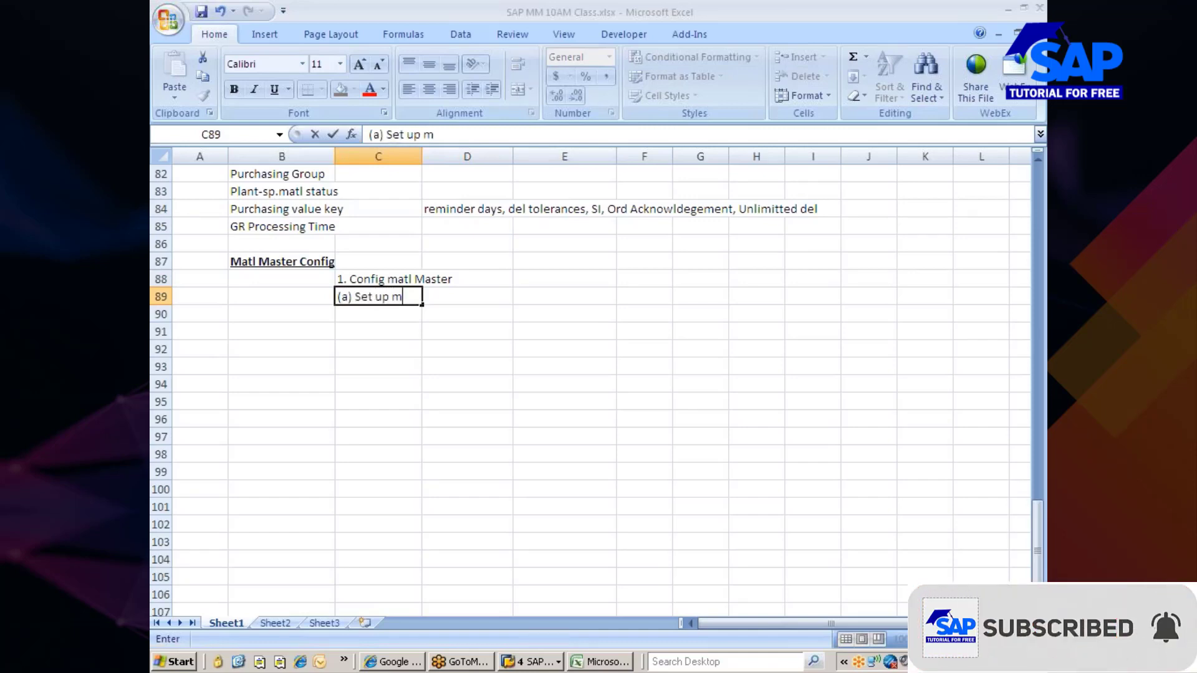
{"action": "type", "text": "at master s"}
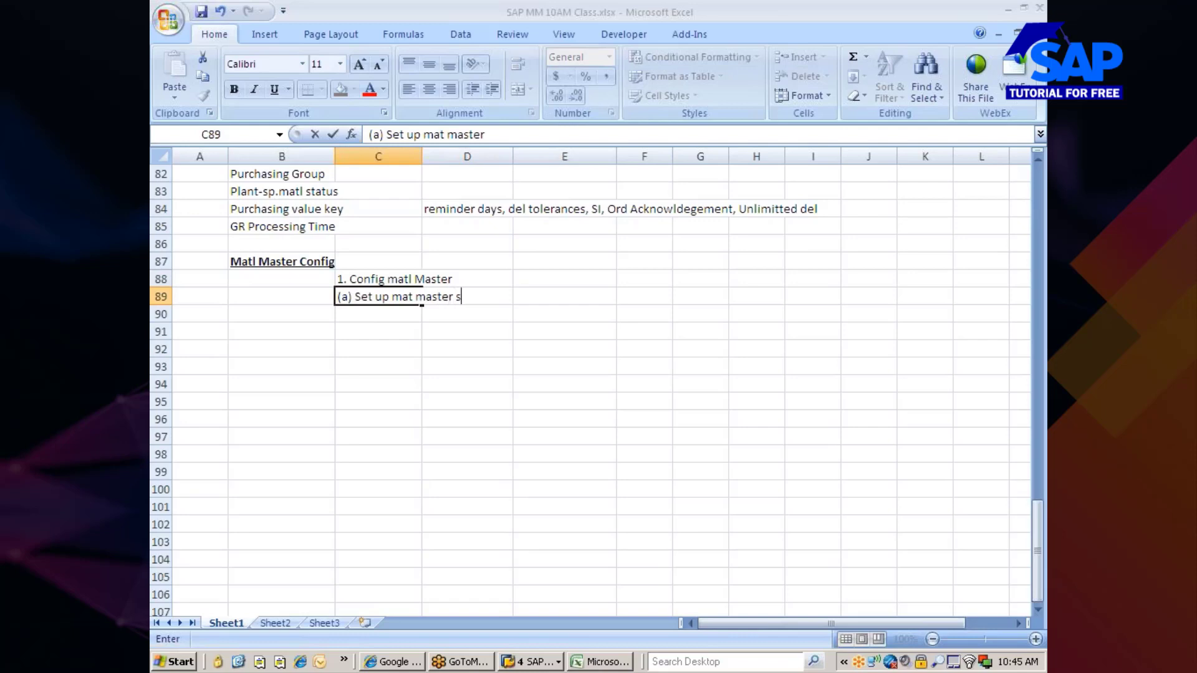
{"action": "type", "text": "creen seq"}
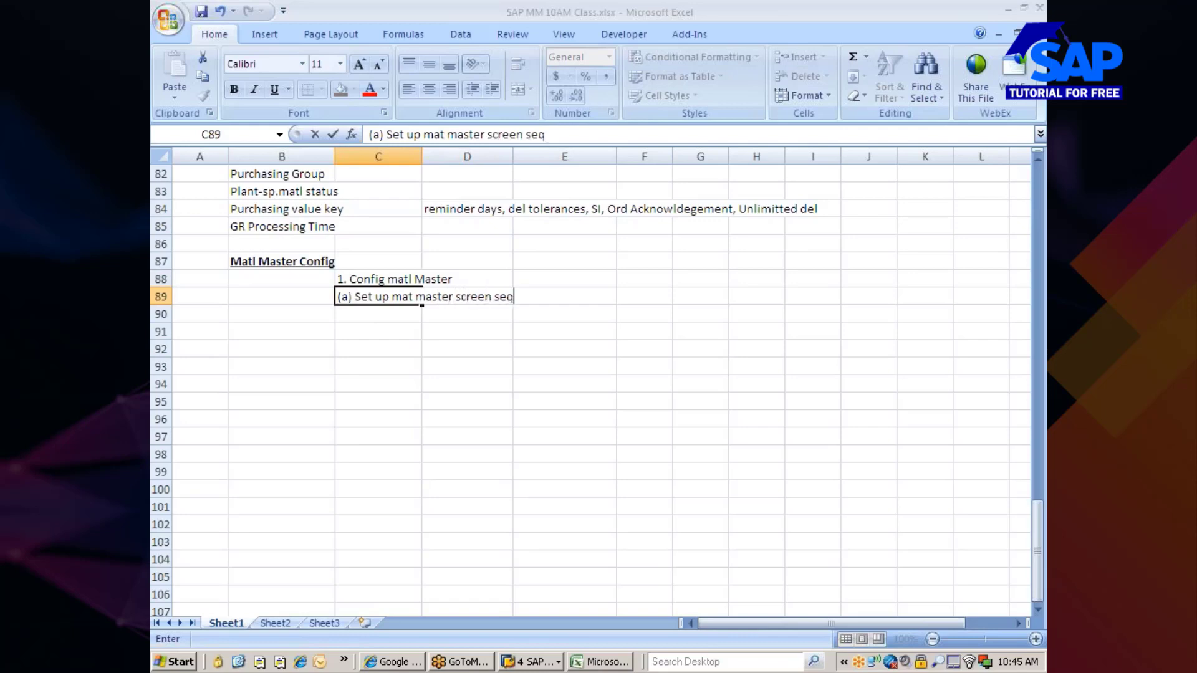
{"action": "left_click", "coordinate": [366, 371]}
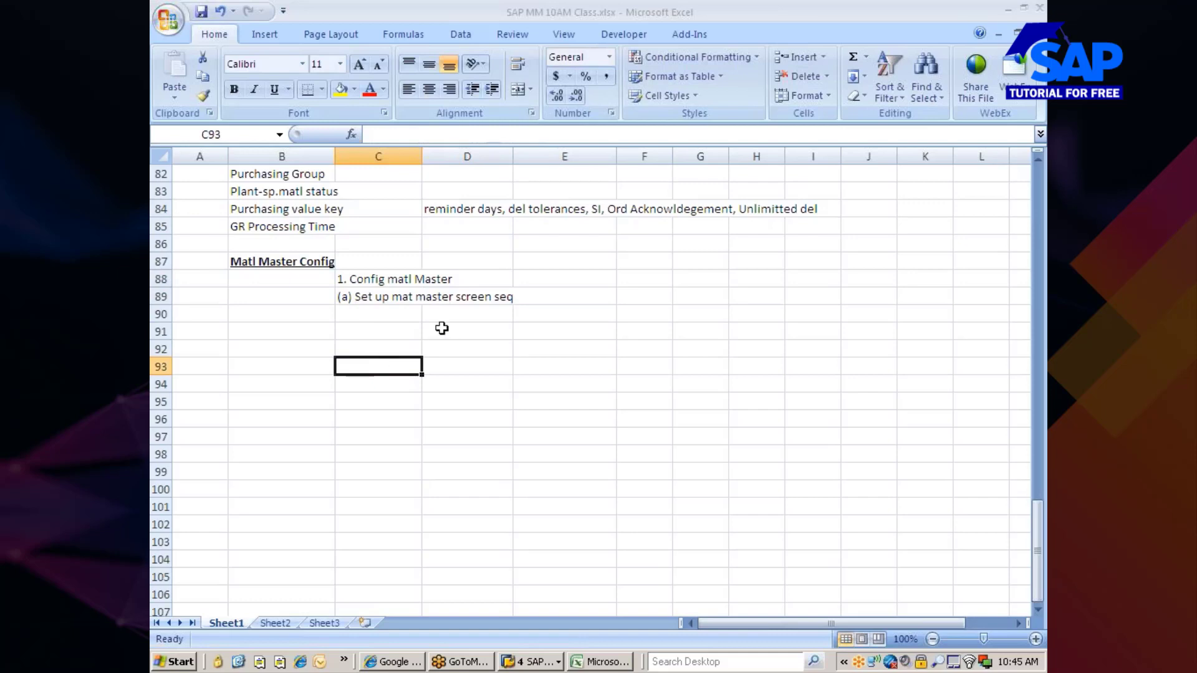
- Extend the sub-item in cell C89 with "( Data/Main Screen/Additional"
{"action": "left_click", "coordinate": [385, 298]}
{"action": "key", "text": "F2"}
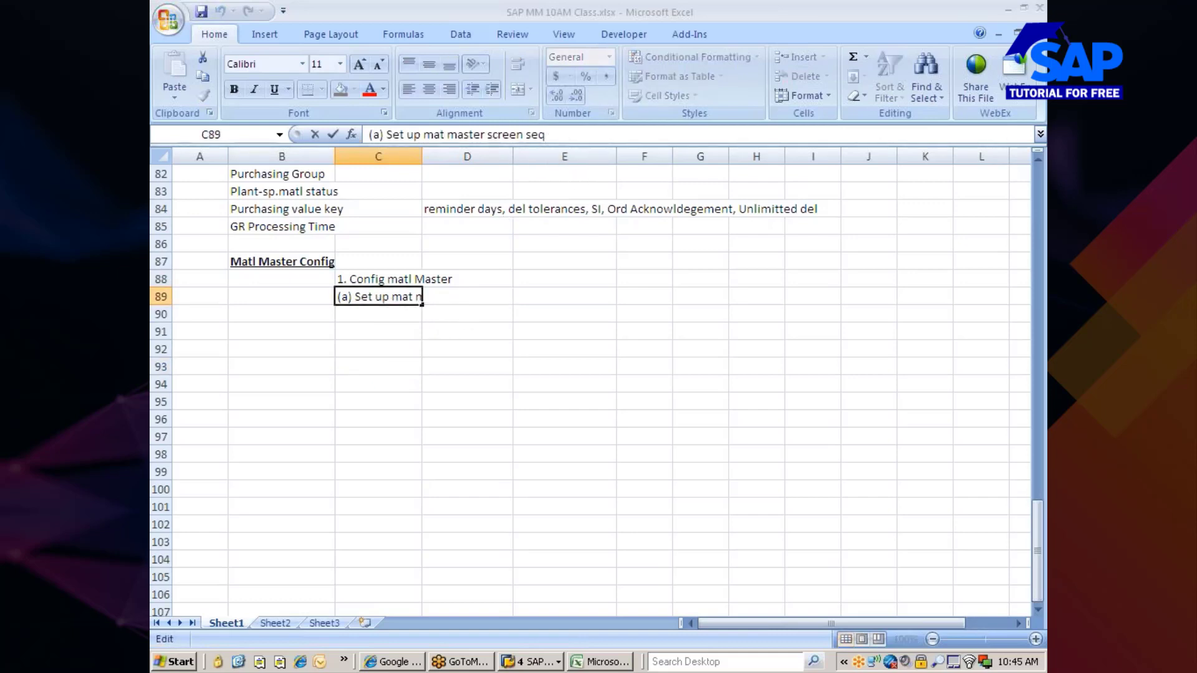
{"action": "type", "text": "( Data"}
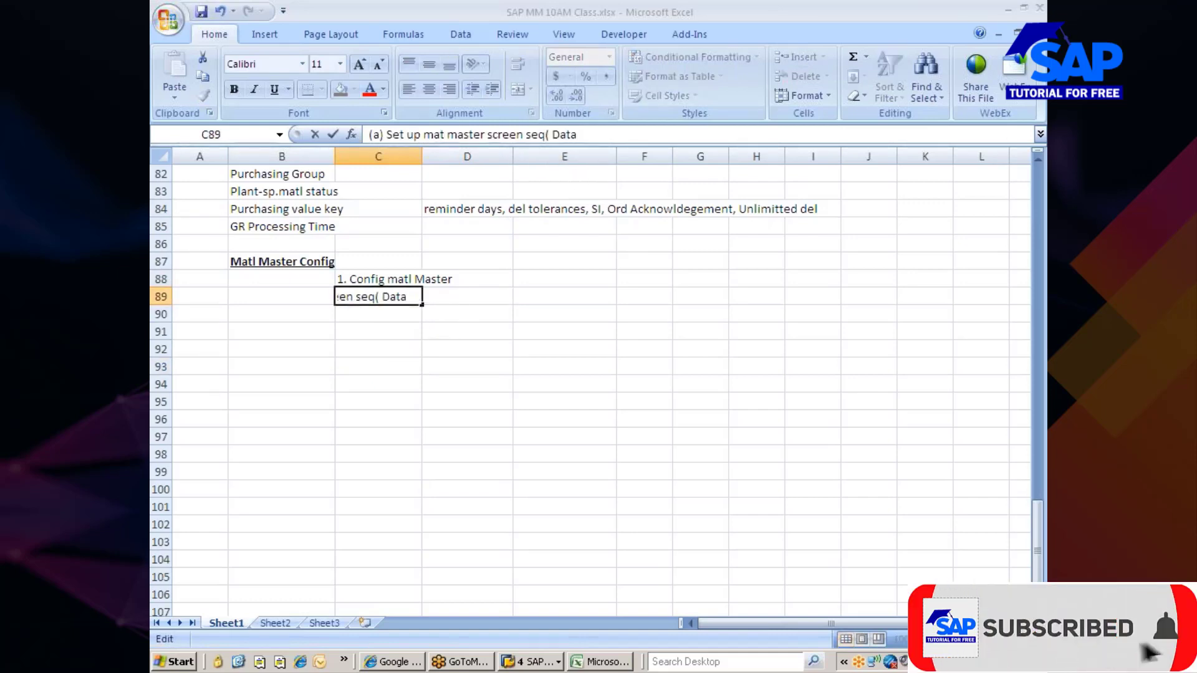
{"action": "type", "text": "/Main Screen"}
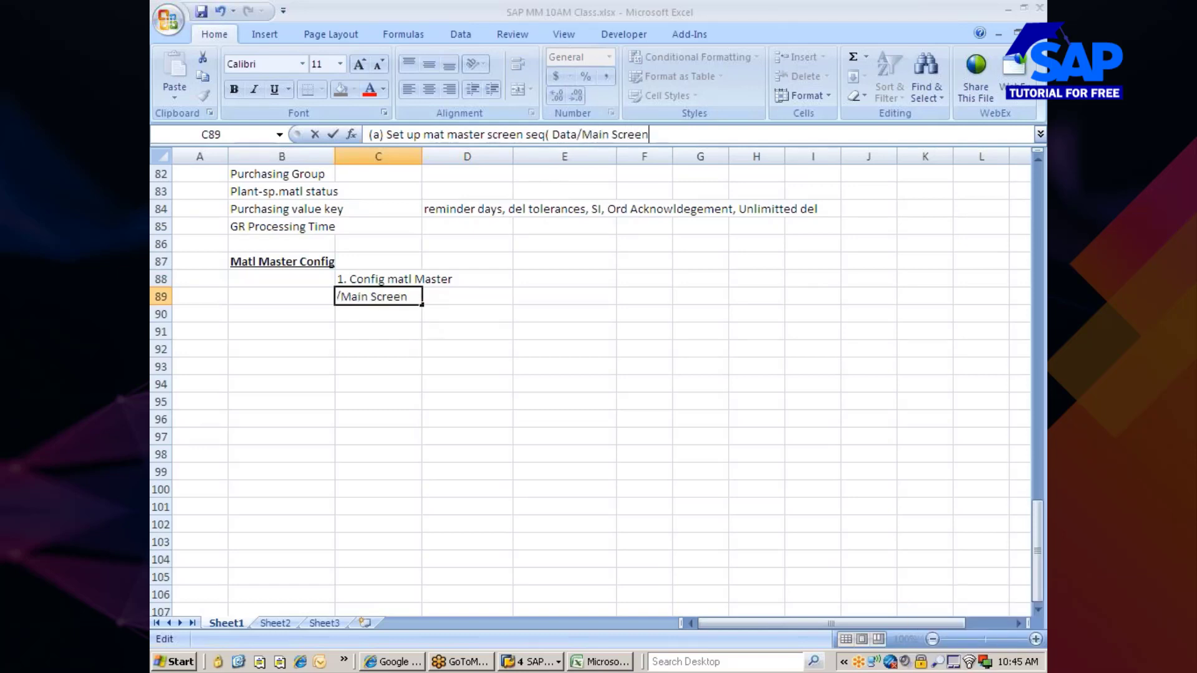
{"action": "type", "text": "/Additional"}
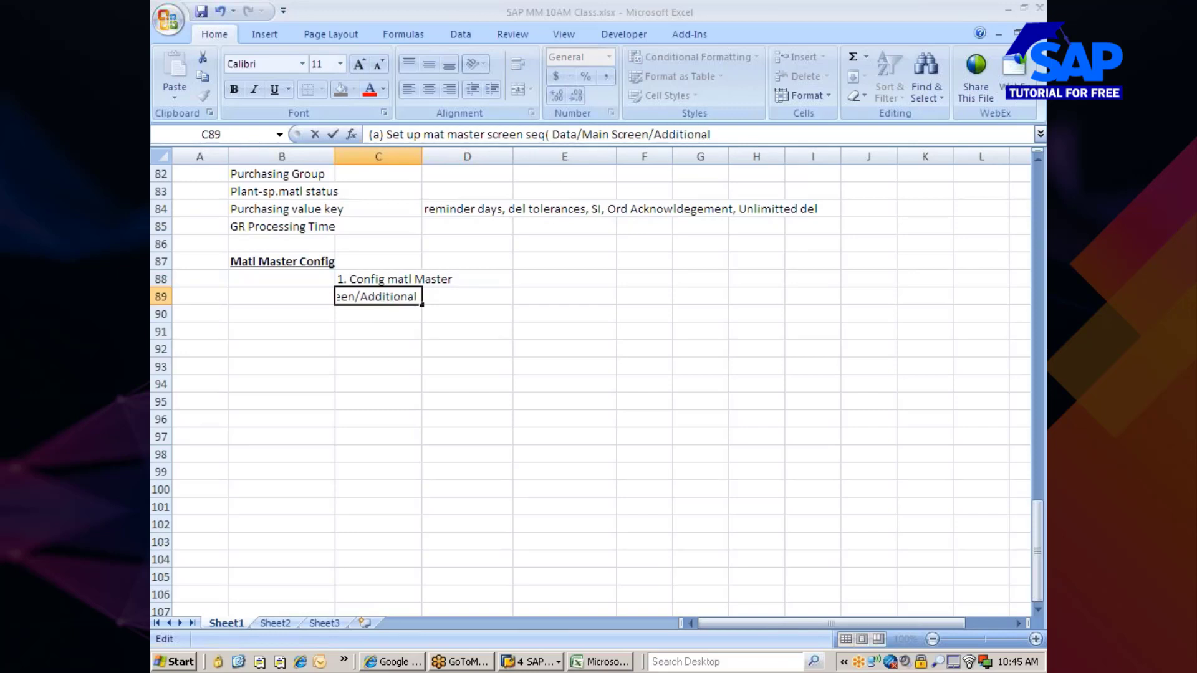
- In cell C89, replace the slash between Data and Main Screen with "or", and append "or secondary Screen," to the text
{"action": "left_click", "coordinate": [580, 134]}
{"action": "key", "text": "BackSpace"}
{"action": "type", "text": "or "}
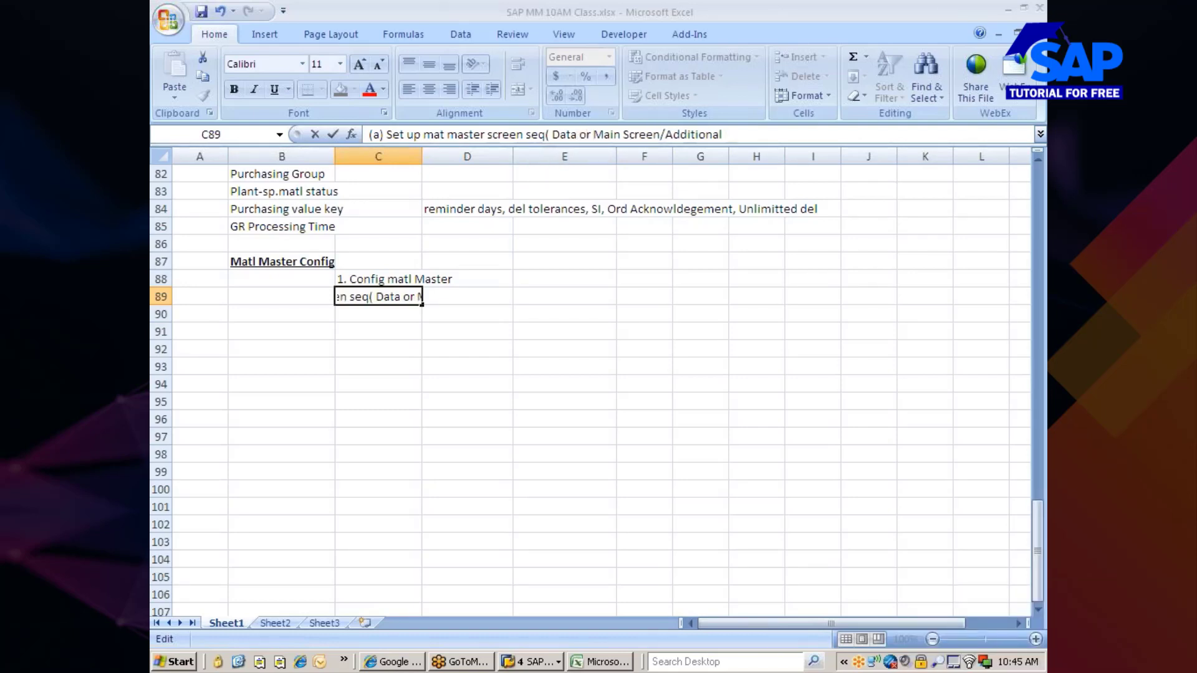
{"action": "type", "text": " or e secon"}
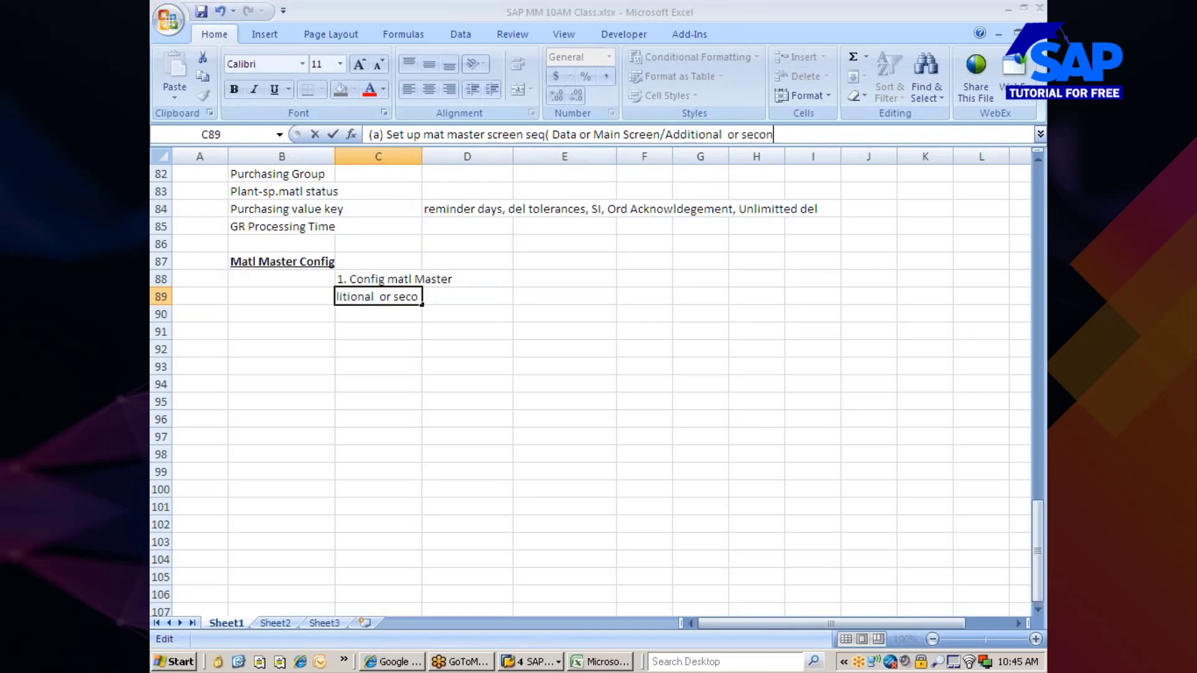
{"action": "type", "text": "dary Scree"}
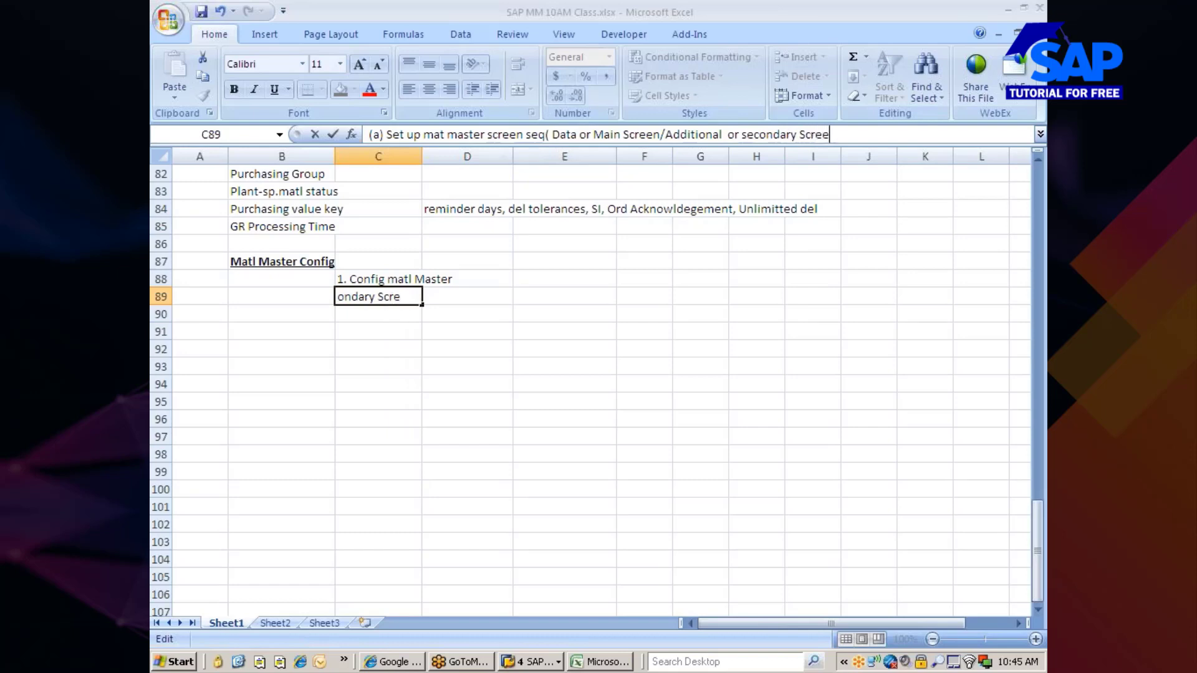
{"action": "type", "text": "m"}
{"action": "key", "text": "BackSpace"}
{"action": "type", "text": "n,"}
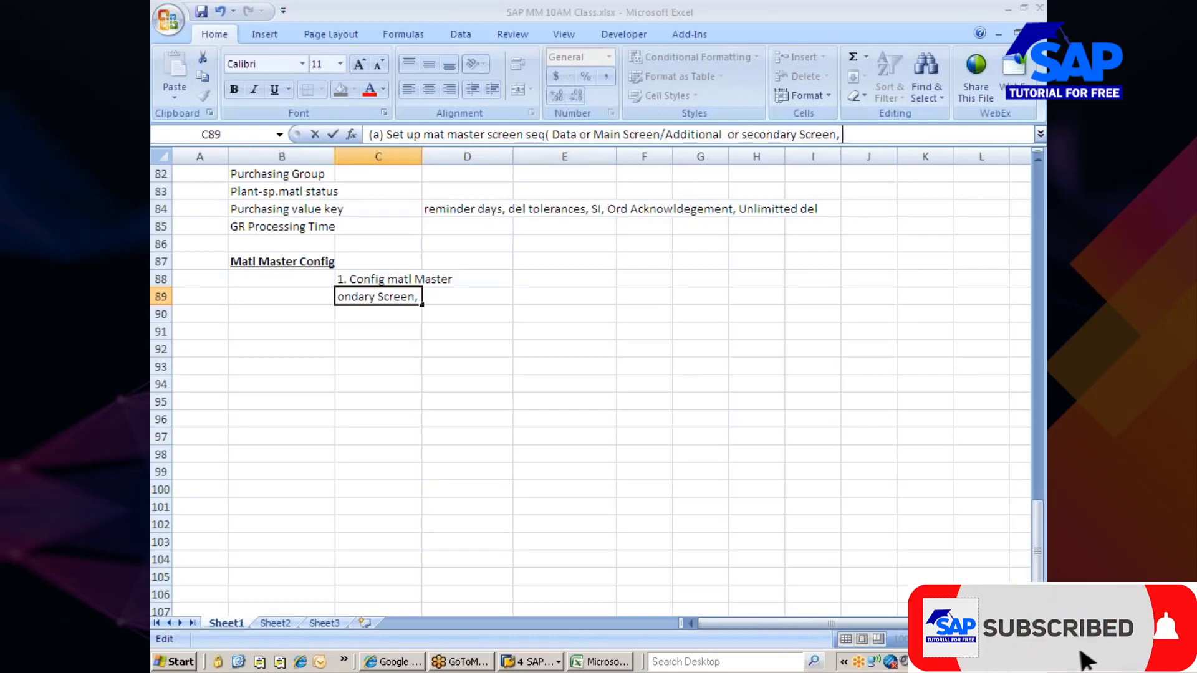
- Finish the sub-item in cell C89 by appending "Screen status, Screen type, Title type)"
{"action": "type", "text": " St"}
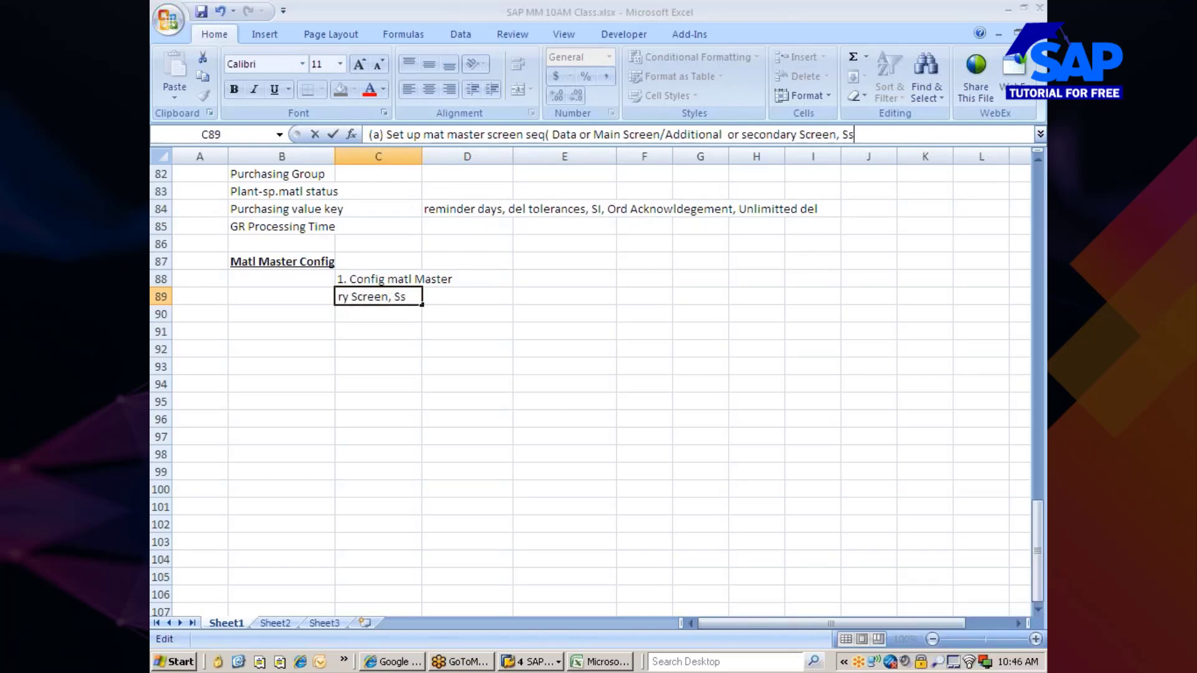
{"action": "type", "text": "scre"}
{"action": "key", "text": "BackSpace"}
{"action": "key", "text": "BackSpace"}
{"action": "key", "text": "BackSpace"}
{"action": "key", "text": "BackSpace"}
{"action": "type", "text": "creen stat"}
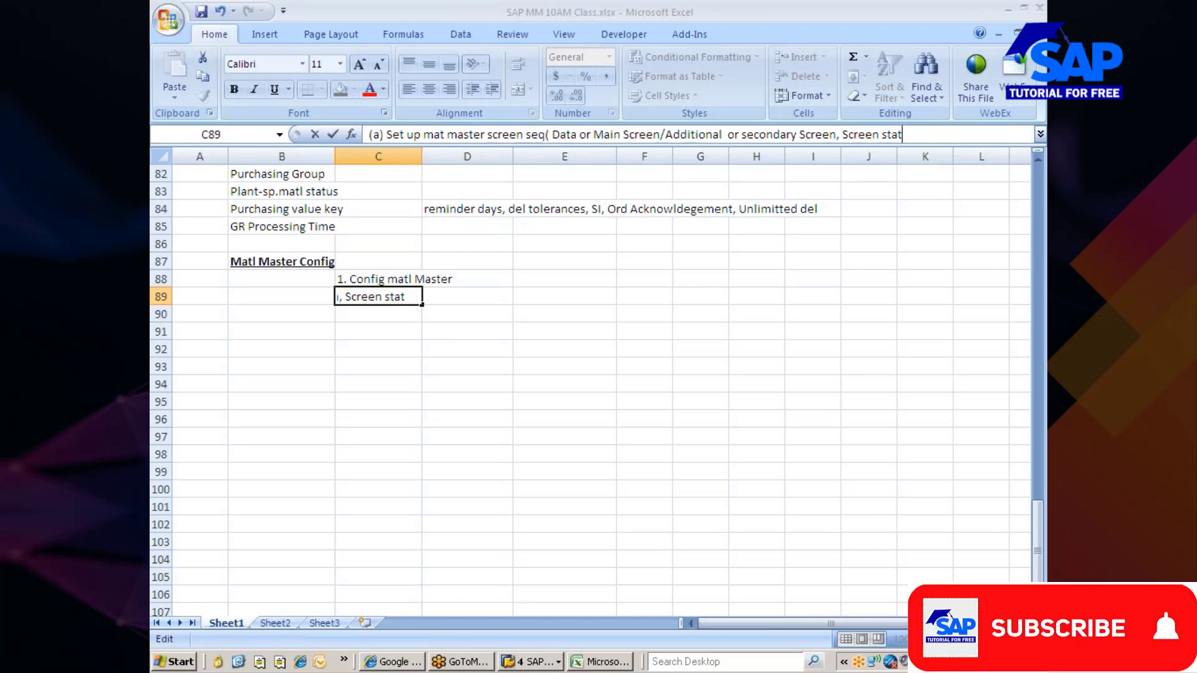
{"action": "type", "text": "us, Sc"}
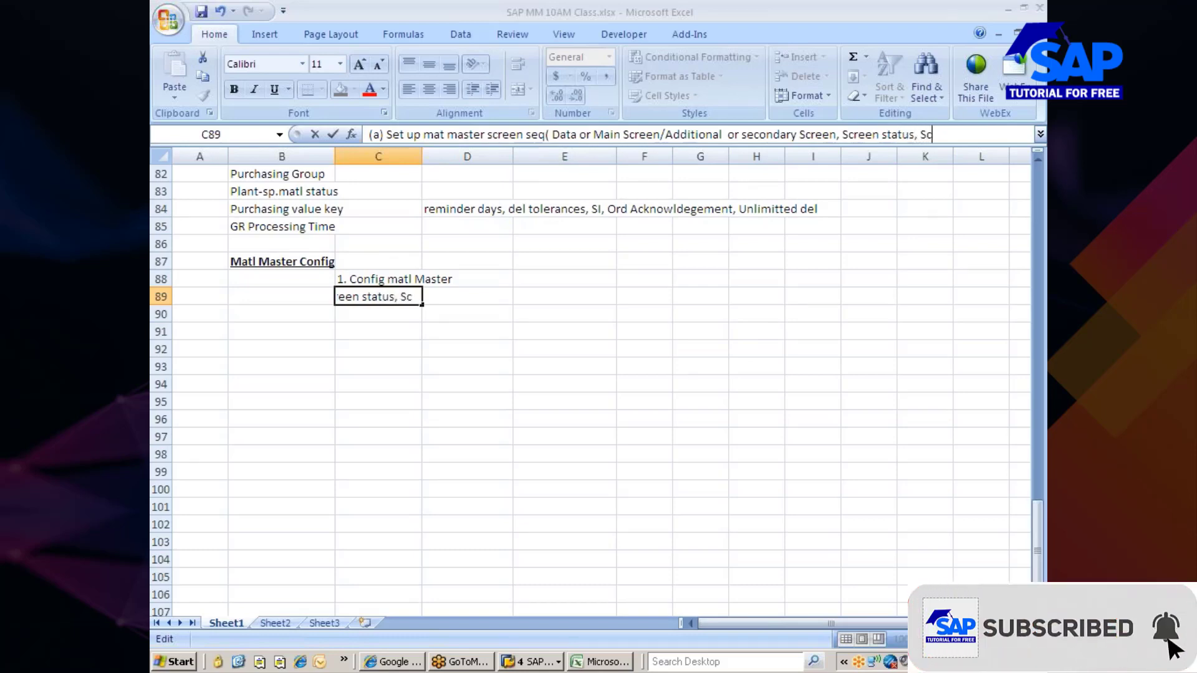
{"action": "type", "text": "reen type"}
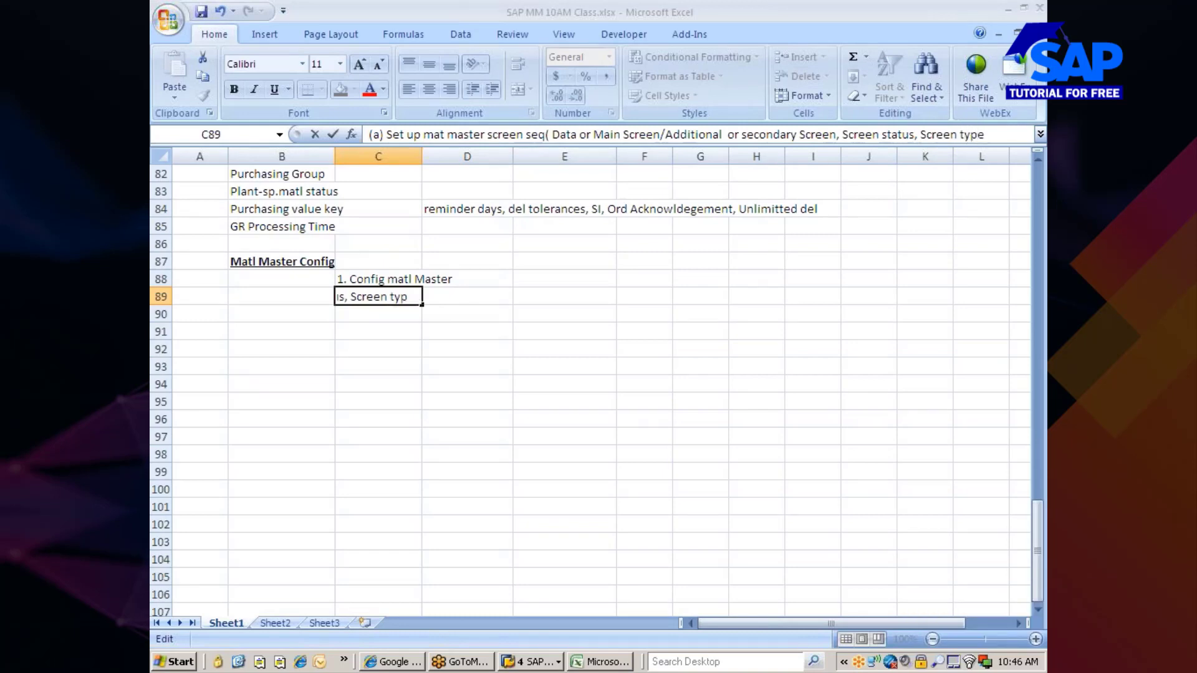
{"action": "type", "text": ", Tyitle type"}
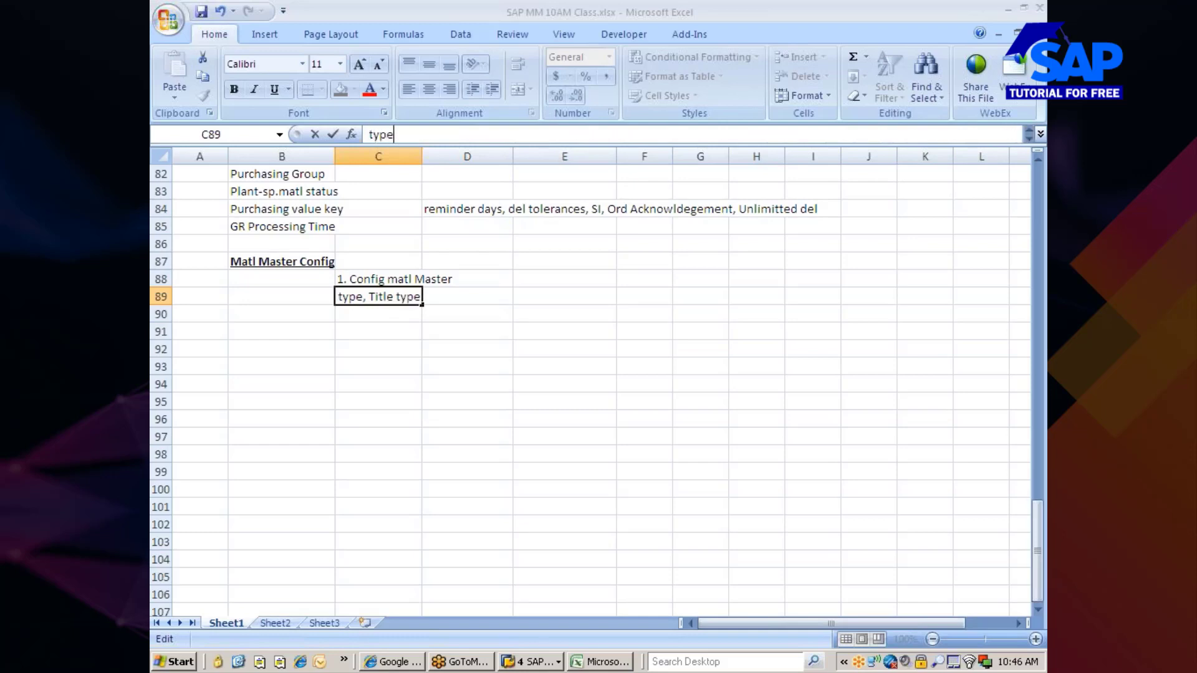
{"action": "type", "text": ")"}
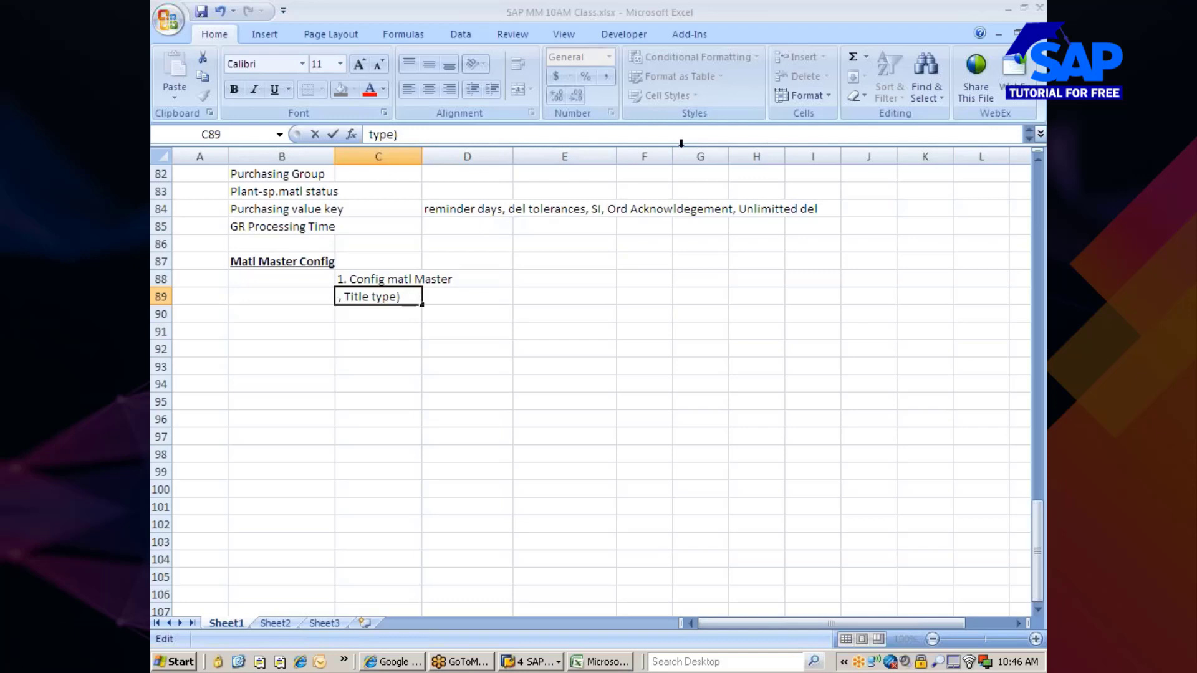
{"action": "left_click", "coordinate": [465, 367]}
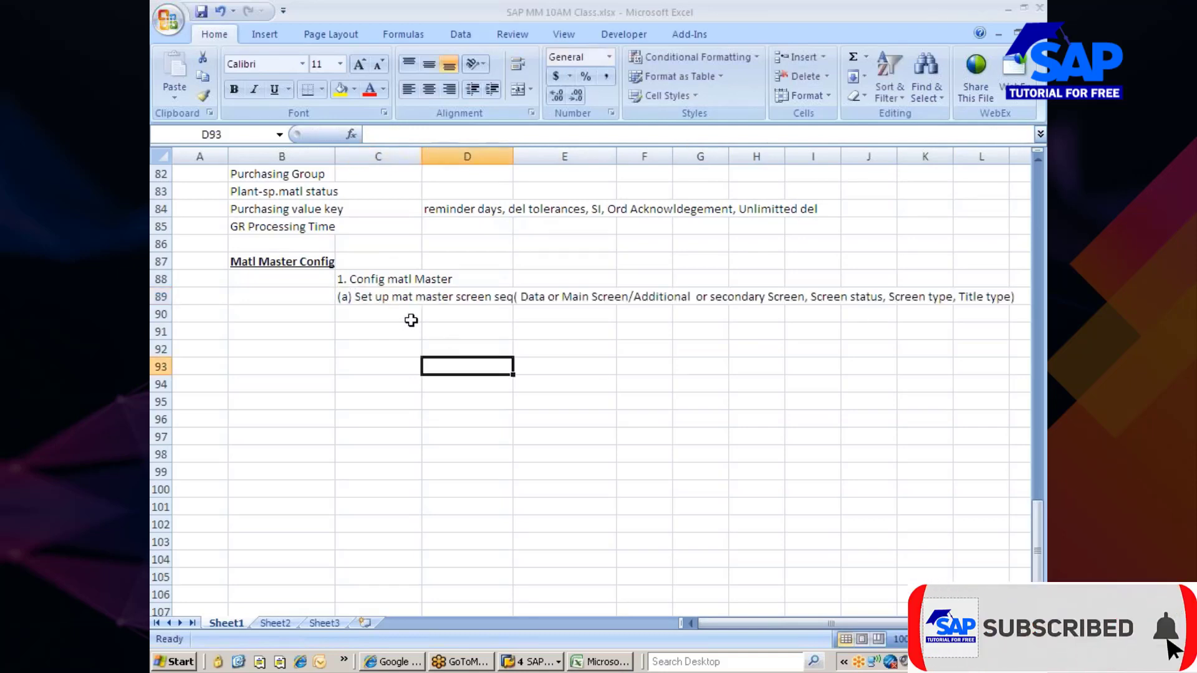
- Switch to the SAP session showing the Data screens overview for screen sequence ZN
{"action": "key", "text": "alt+Tab"}
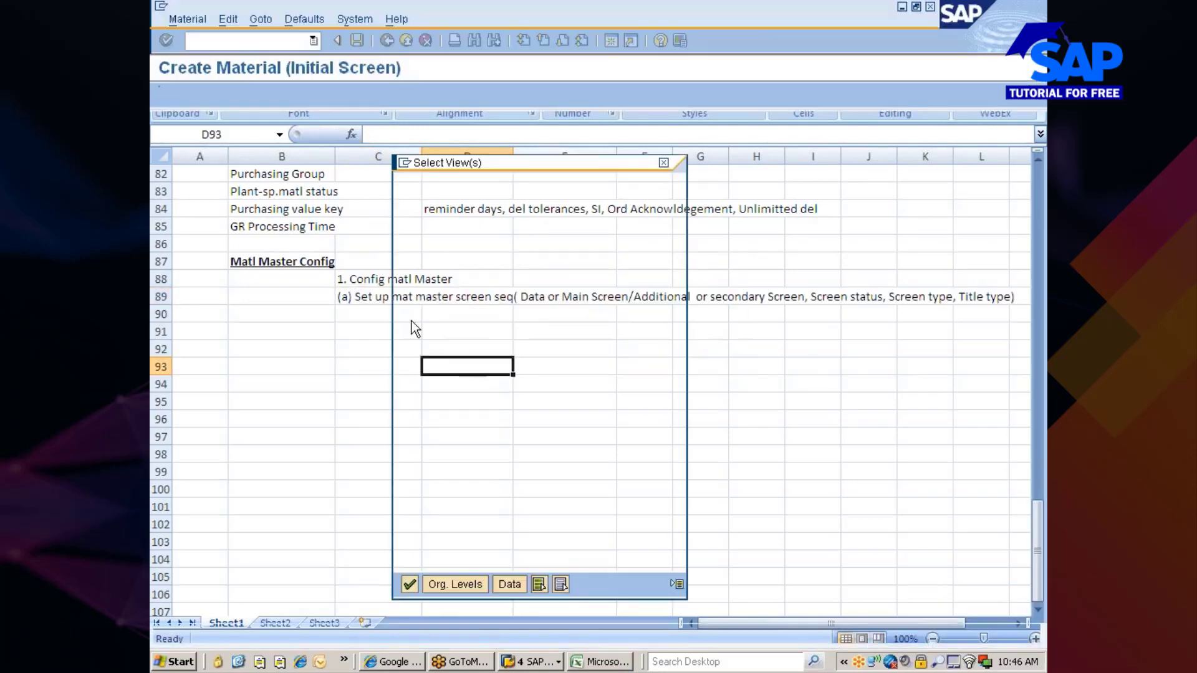
{"action": "key", "text": "alt+Tab"}
{"action": "key", "text": "alt+Tab"}
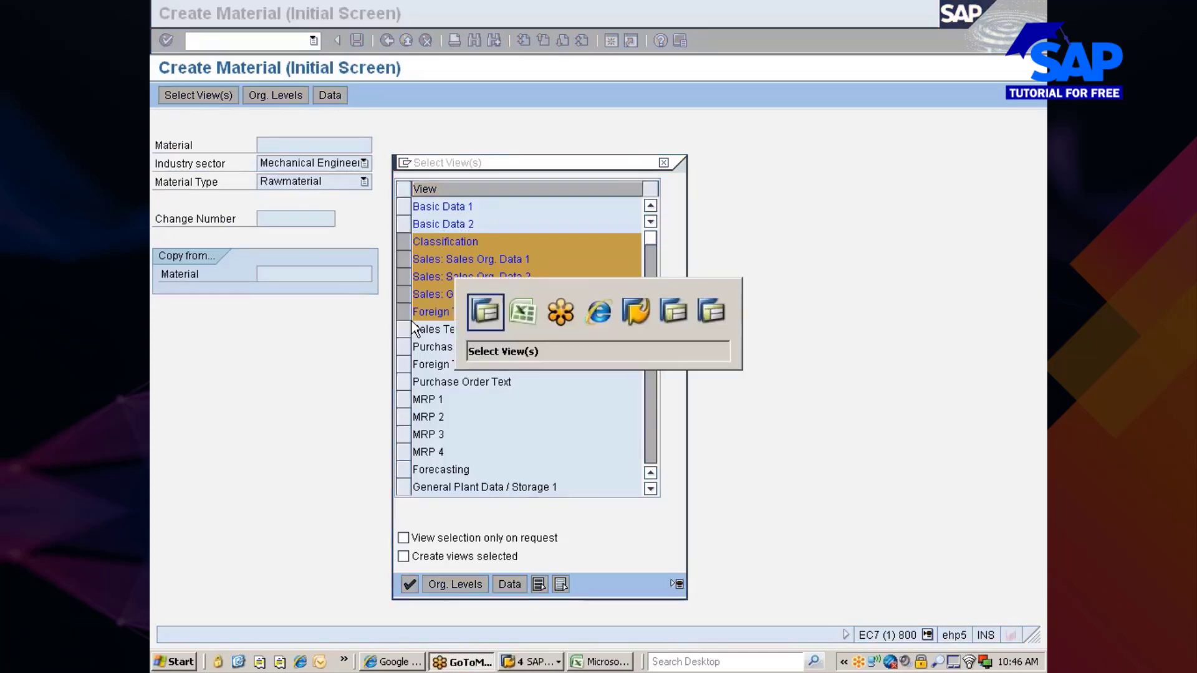
{"action": "key", "text": "alt+Tab"}
{"action": "key", "text": "alt+Tab"}
{"action": "key", "text": "alt+Tab"}
{"action": "key", "text": "alt+Tab"}
{"action": "key", "text": "alt+Tab"}
{"action": "key", "text": "alt+Tab"}
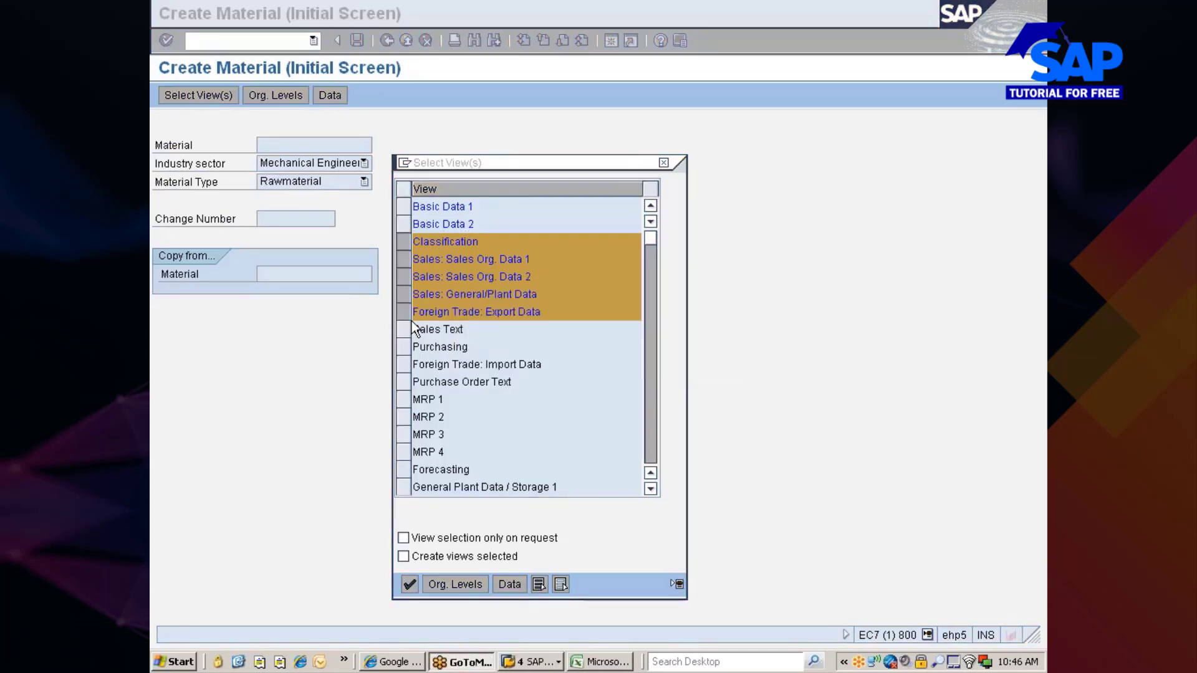
{"action": "left_click", "coordinate": [564, 667]}
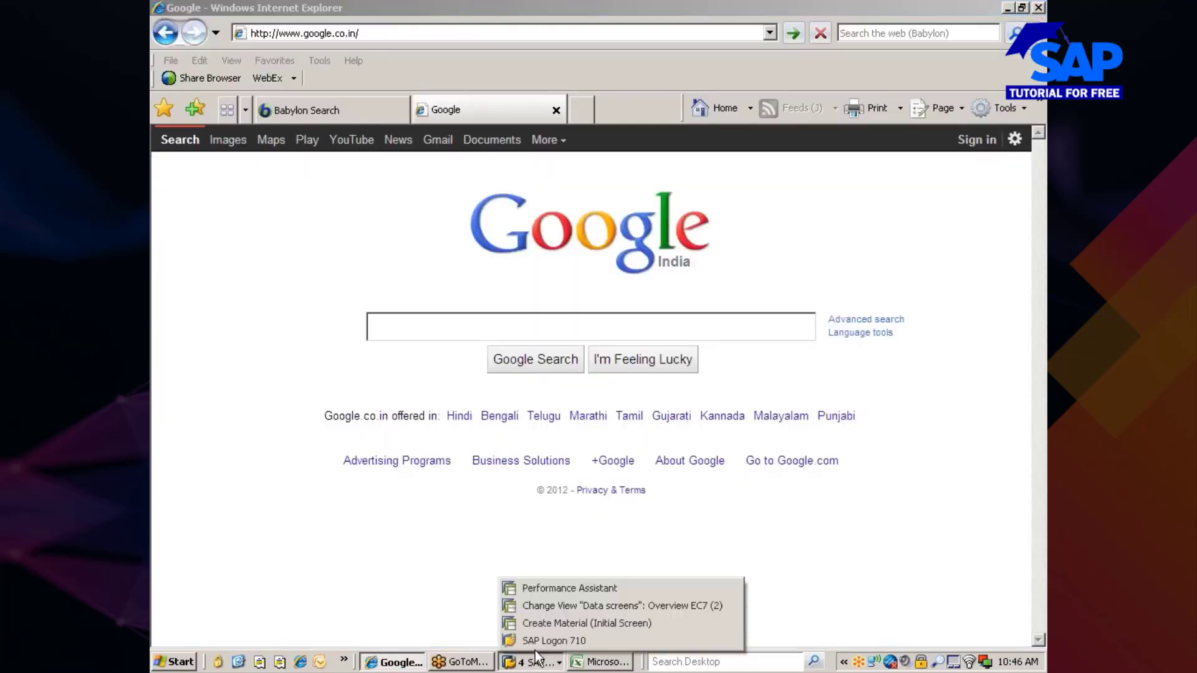
{"action": "left_click", "coordinate": [555, 605]}
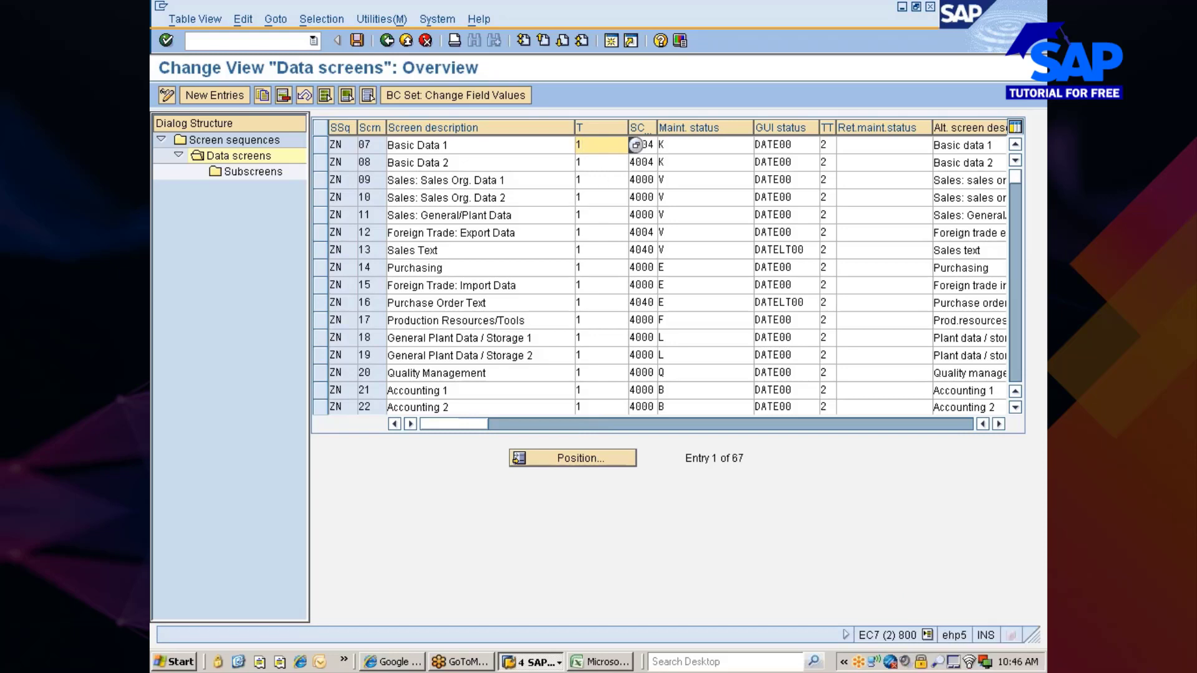
- In the Create Material session, dismiss the view selection and start transaction MM03 to display a material
{"action": "left_click", "coordinate": [533, 662]}
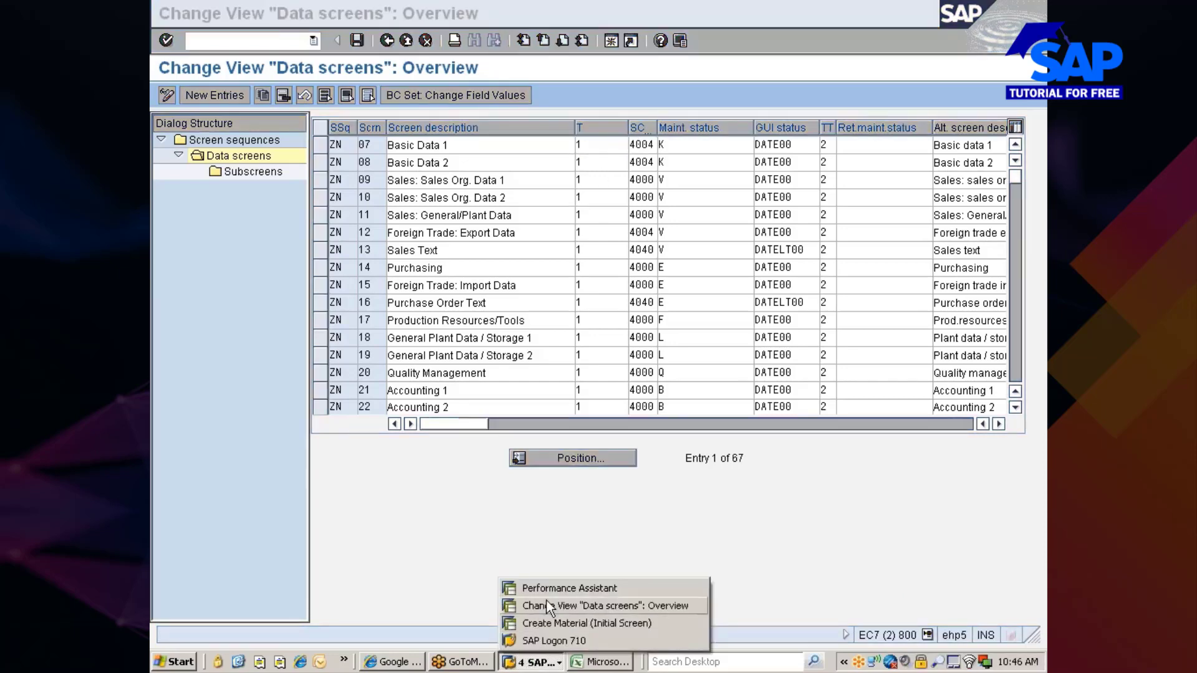
{"action": "left_click", "coordinate": [541, 623]}
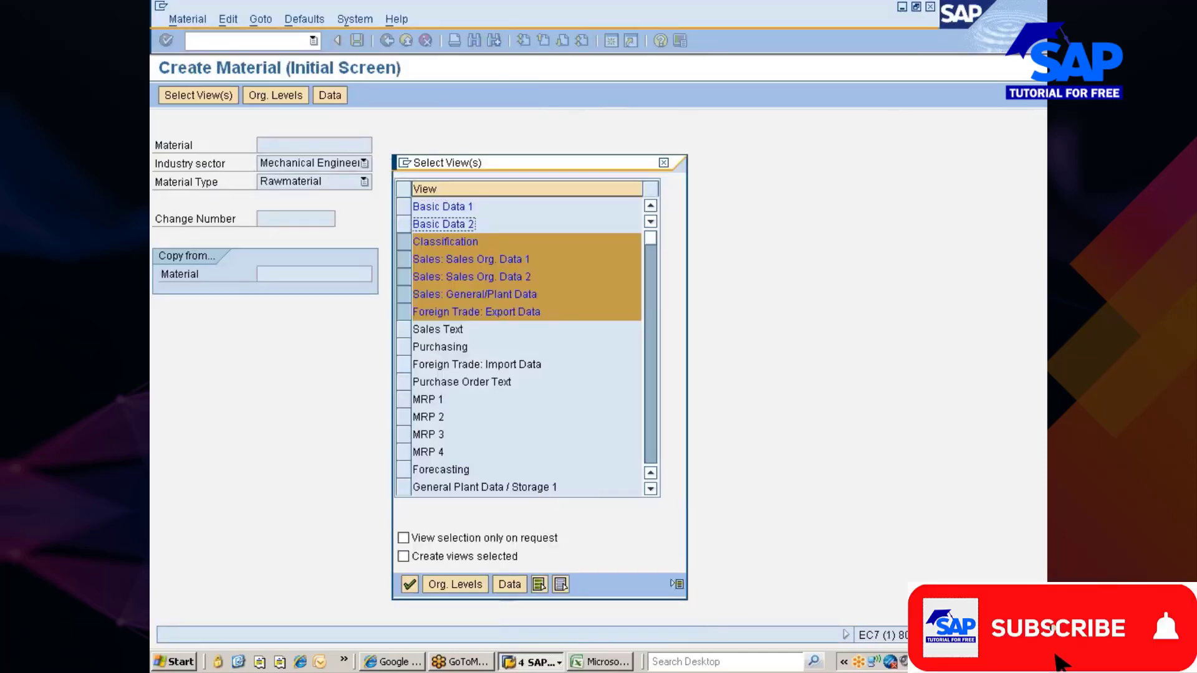
{"action": "left_click", "coordinate": [663, 163]}
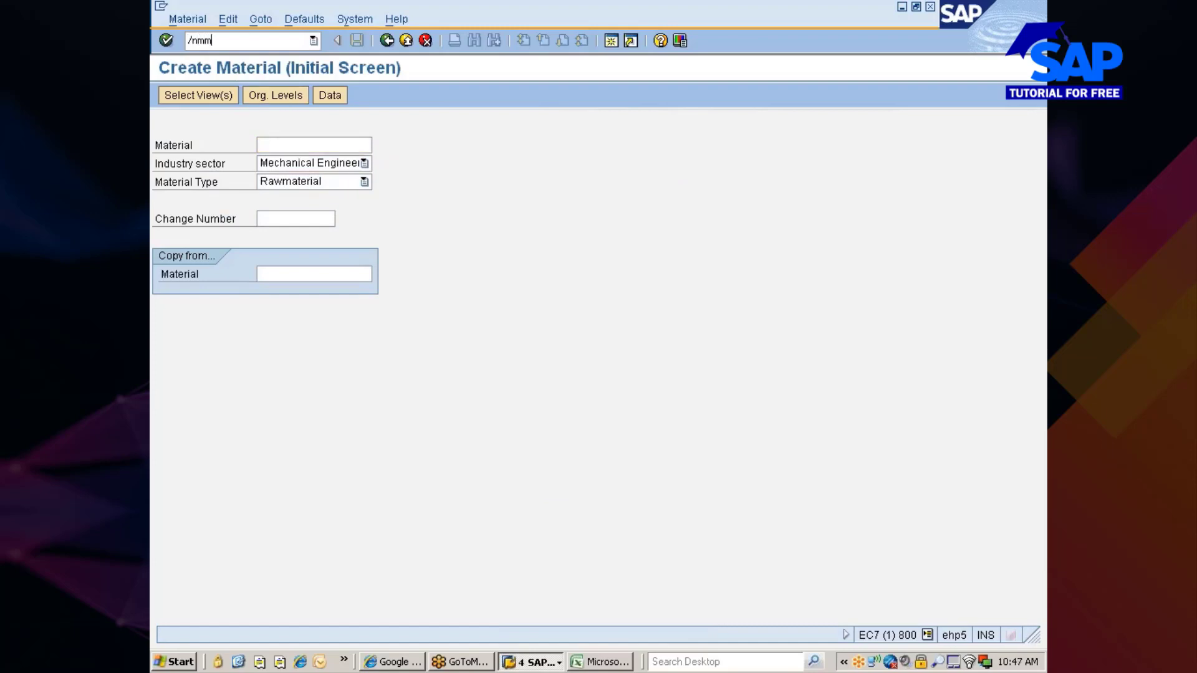
{"action": "left_click", "coordinate": [239, 41]}
{"action": "type", "text": "/nmm03"}
{"action": "key", "text": "Return"}
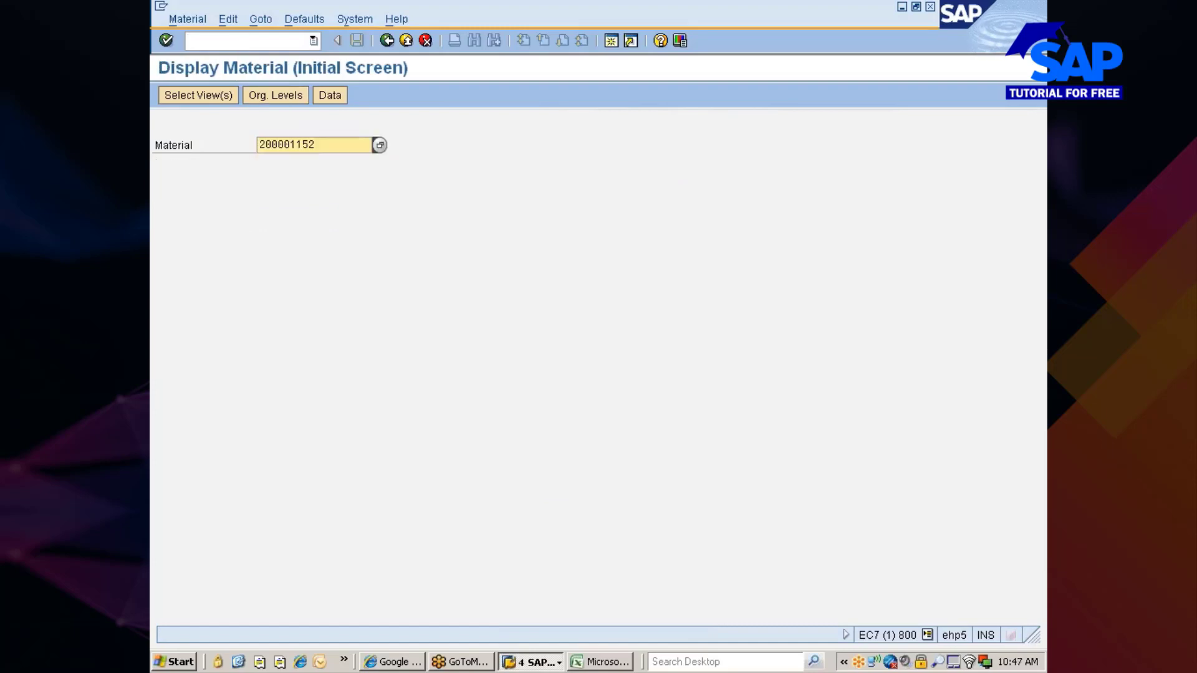
- Set the material to display to REARWHEEL_TYRE and bring up its view selection
{"action": "key", "text": "Return"}
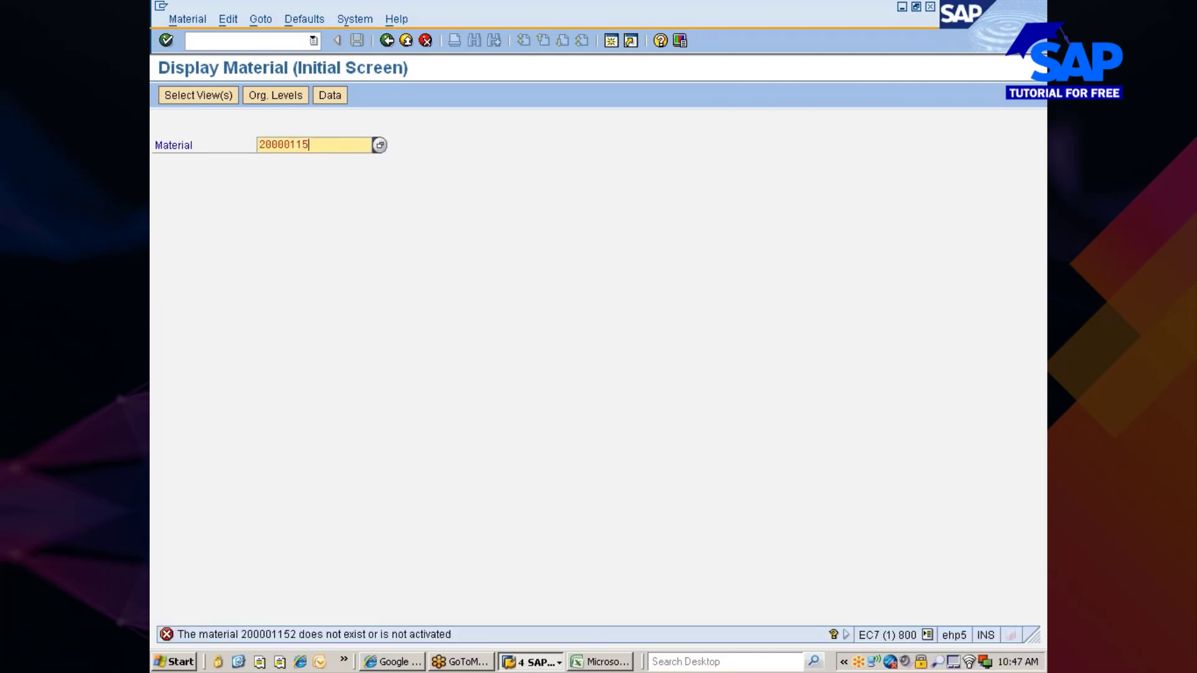
{"action": "key", "text": "BackSpace"}
{"action": "key", "text": "BackSpace"}
{"action": "key", "text": "BackSpace"}
{"action": "key", "text": "BackSpace"}
{"action": "key", "text": "BackSpace"}
{"action": "key", "text": "BackSpace"}
{"action": "key", "text": "BackSpace"}
{"action": "key", "text": "BackSpace"}
{"action": "left_click", "coordinate": [291, 159]}
{"action": "key", "text": "Return"}
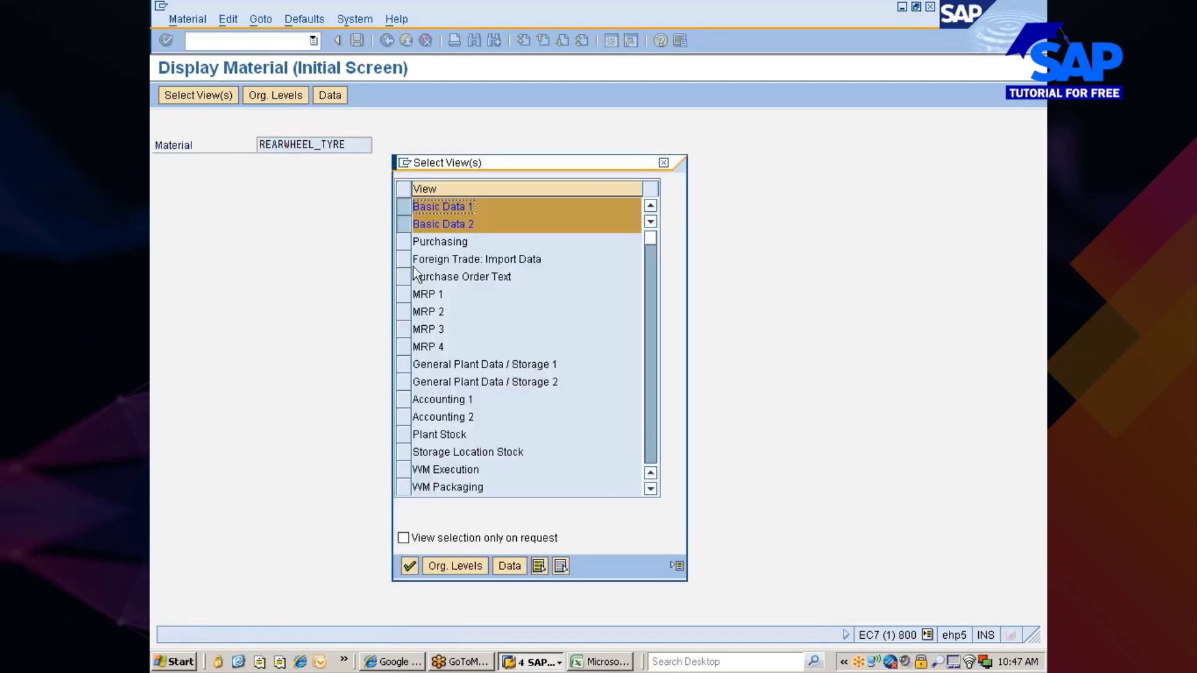
- Add Purchasing, General Plant Data / Storage 1 and General Plant Data / Storage 2 to the selected views and confirm the selection
{"action": "left_click", "coordinate": [403, 244]}
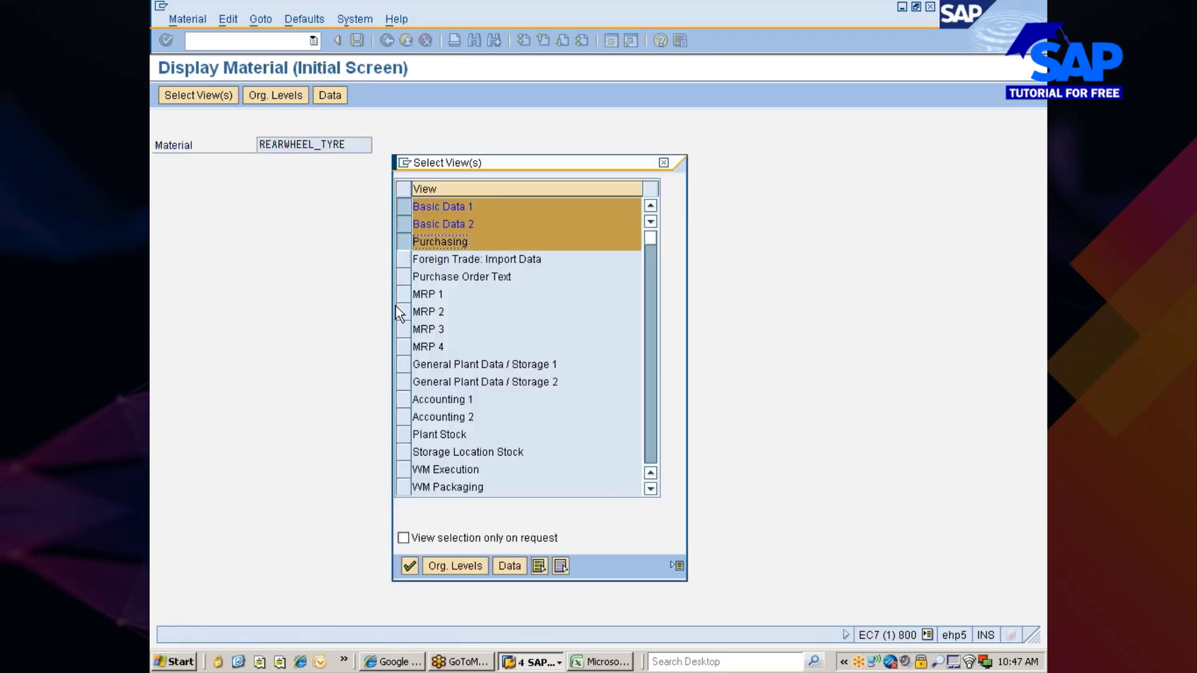
{"action": "left_click", "coordinate": [402, 364]}
{"action": "left_click", "coordinate": [403, 381]}
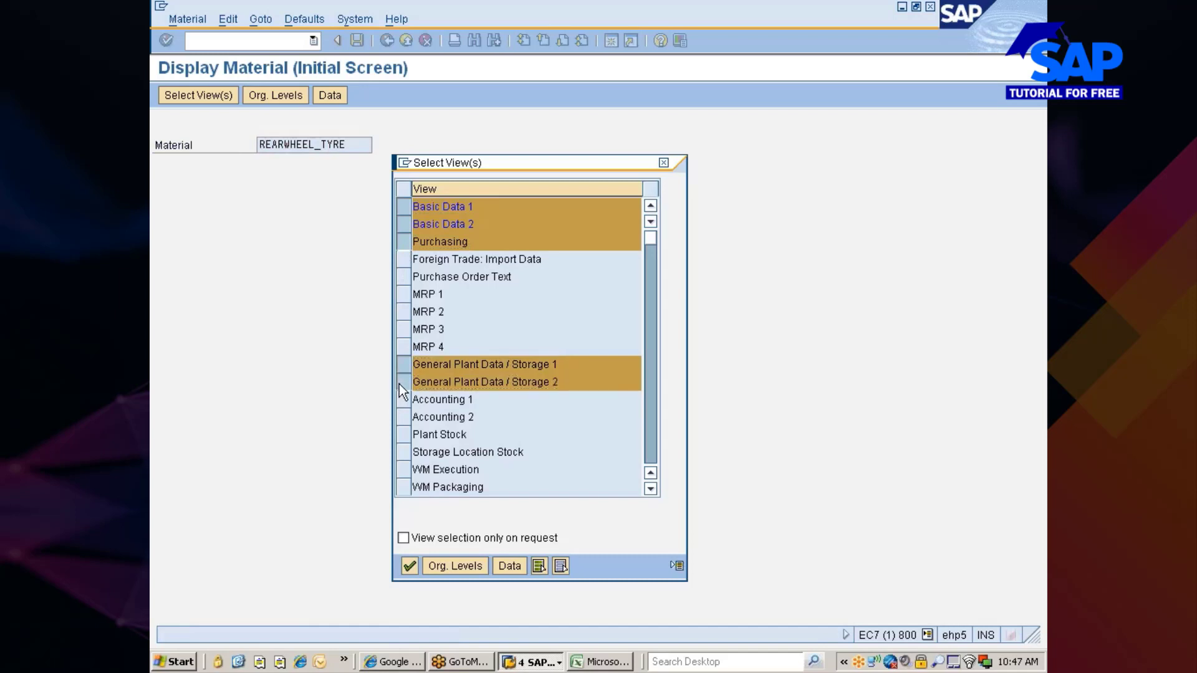
{"action": "key", "text": "Return"}
- Set the storage location to 0002 for plant 777C in the organizational levels and display the material
{"action": "key", "text": "Return"}
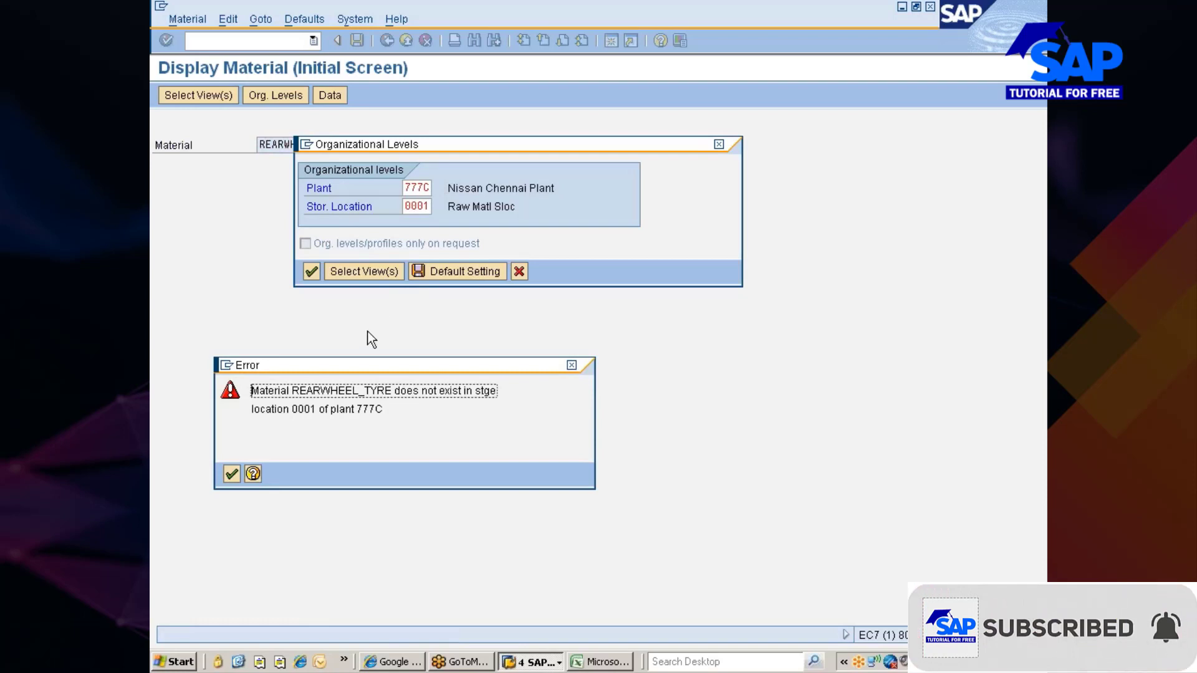
{"action": "key", "text": "Return"}
{"action": "left_click", "coordinate": [426, 207]}
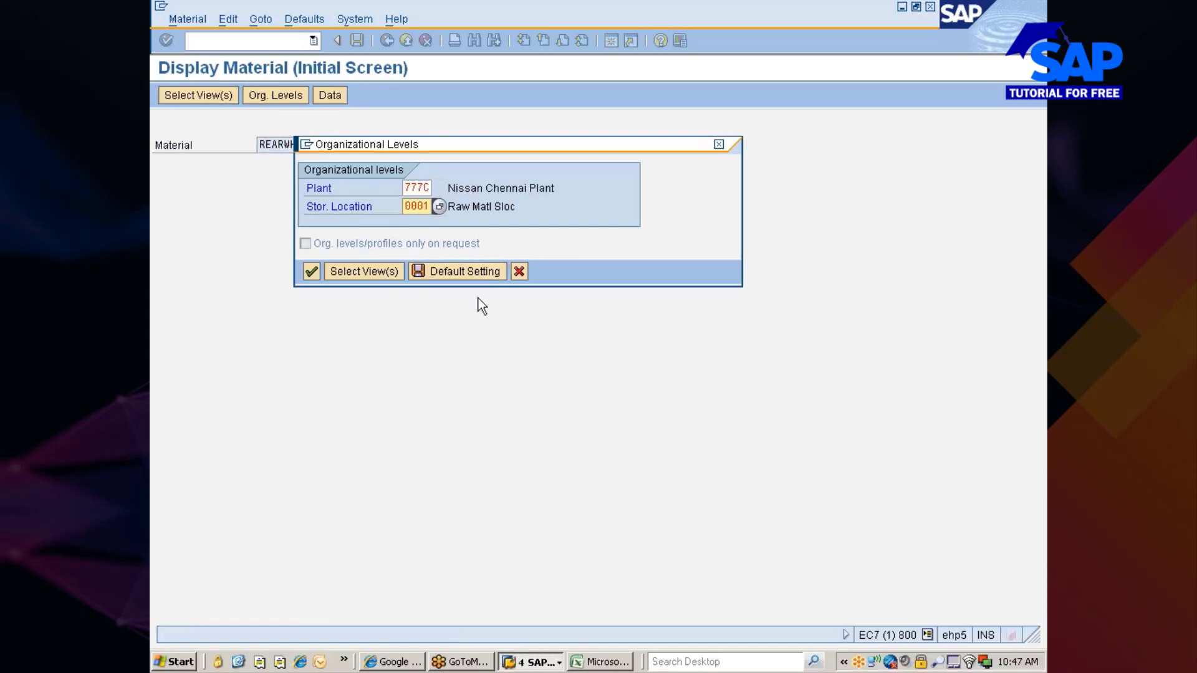
{"action": "key", "text": "BackSpace"}
{"action": "type", "text": "2"}
{"action": "key", "text": "Return"}
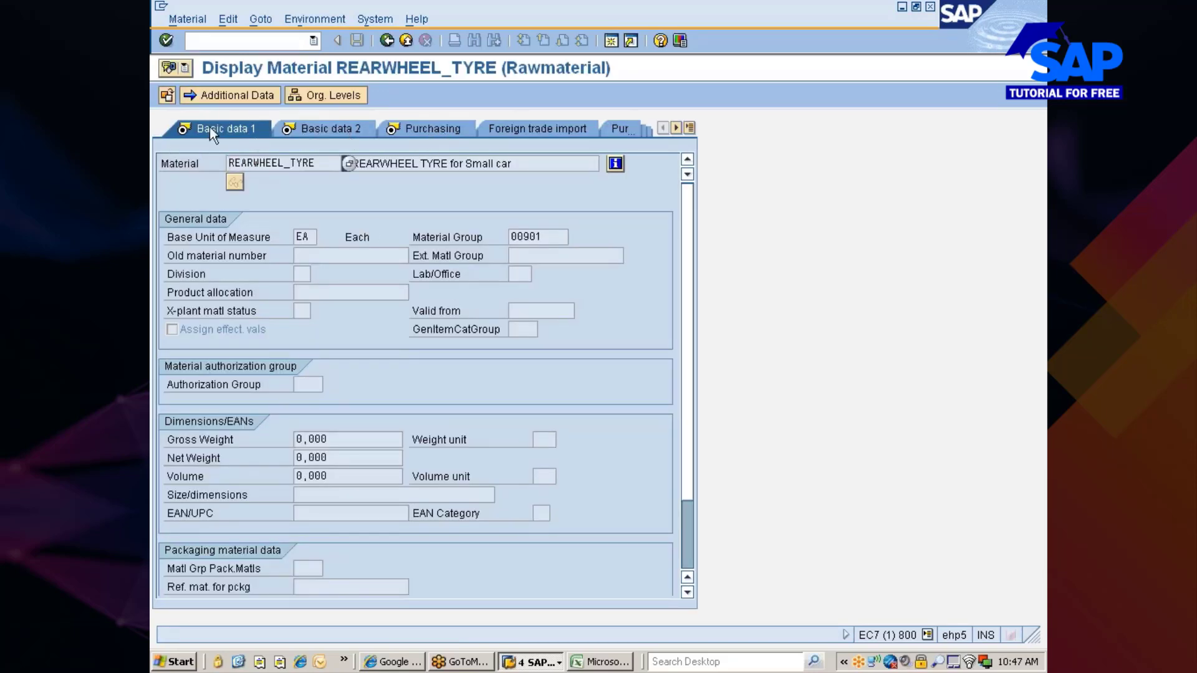
- Review the Basic data 2 and Purchasing views, and list all main data and additional data screens of the material
{"action": "left_click", "coordinate": [294, 132]}
{"action": "left_click", "coordinate": [420, 128]}
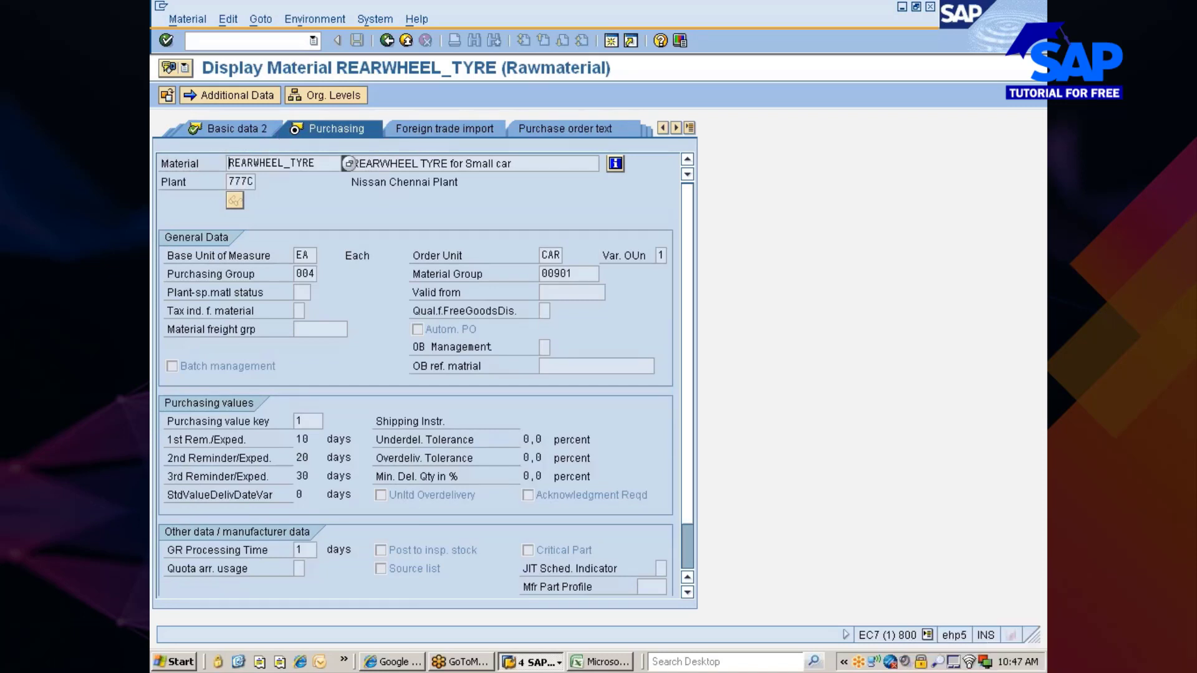
{"action": "left_click", "coordinate": [684, 128]}
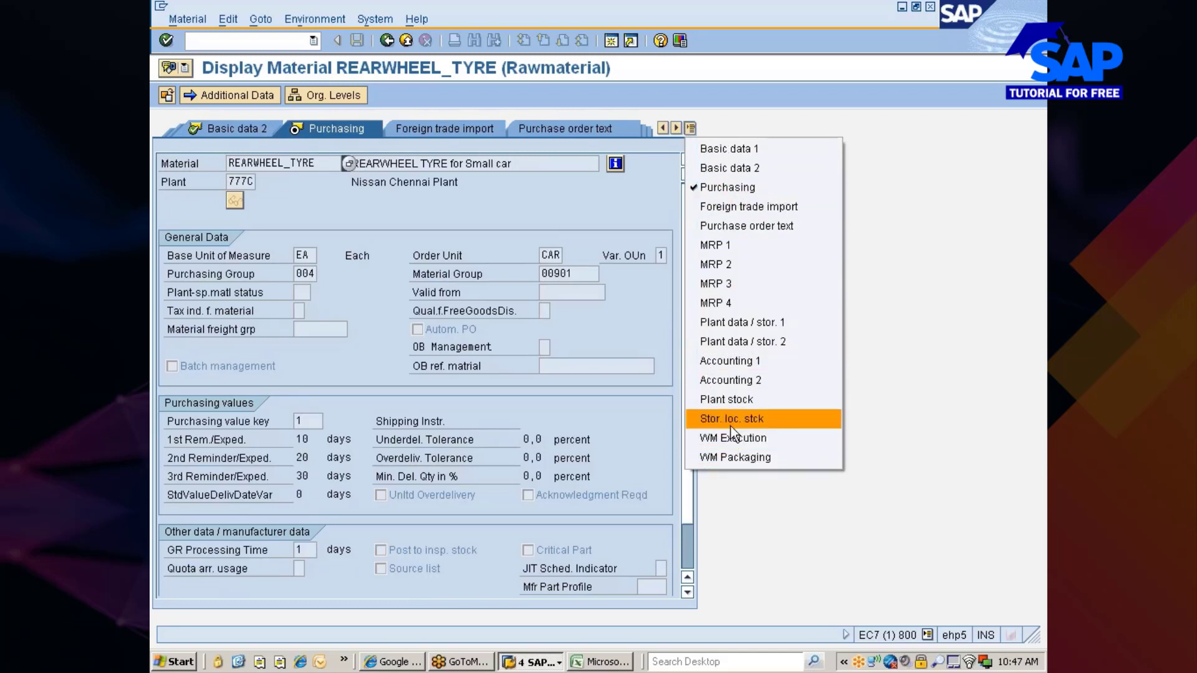
{"action": "left_click", "coordinate": [910, 348]}
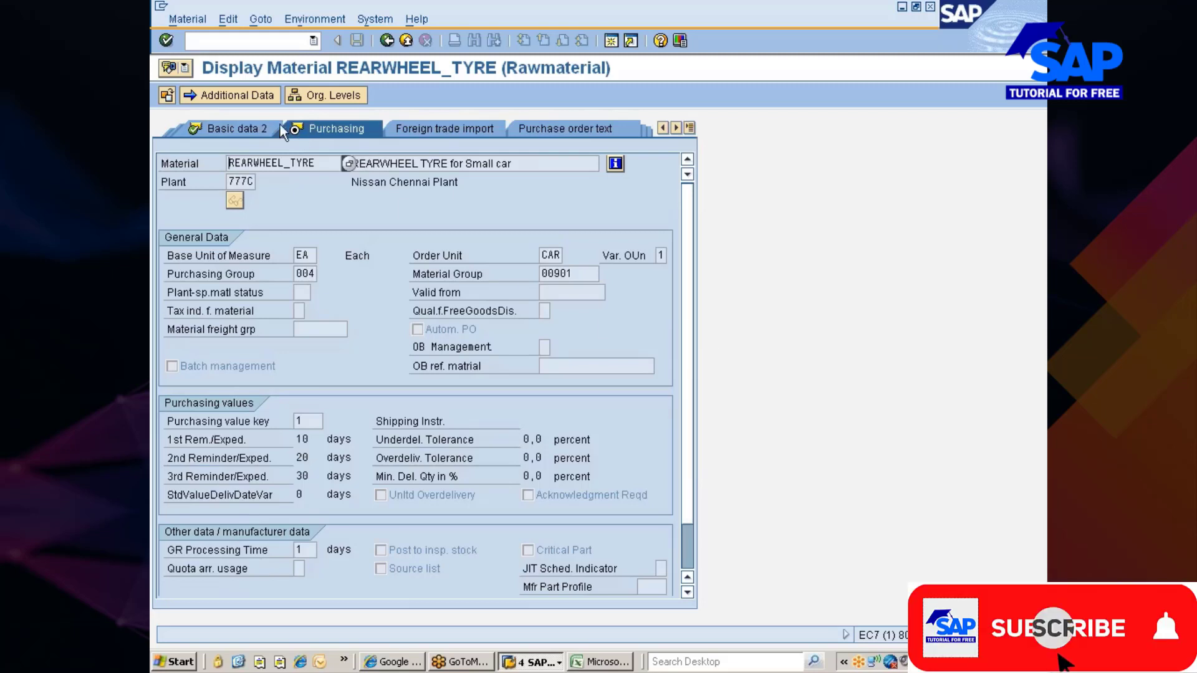
{"action": "left_click", "coordinate": [243, 97]}
{"action": "left_click", "coordinate": [690, 127]}
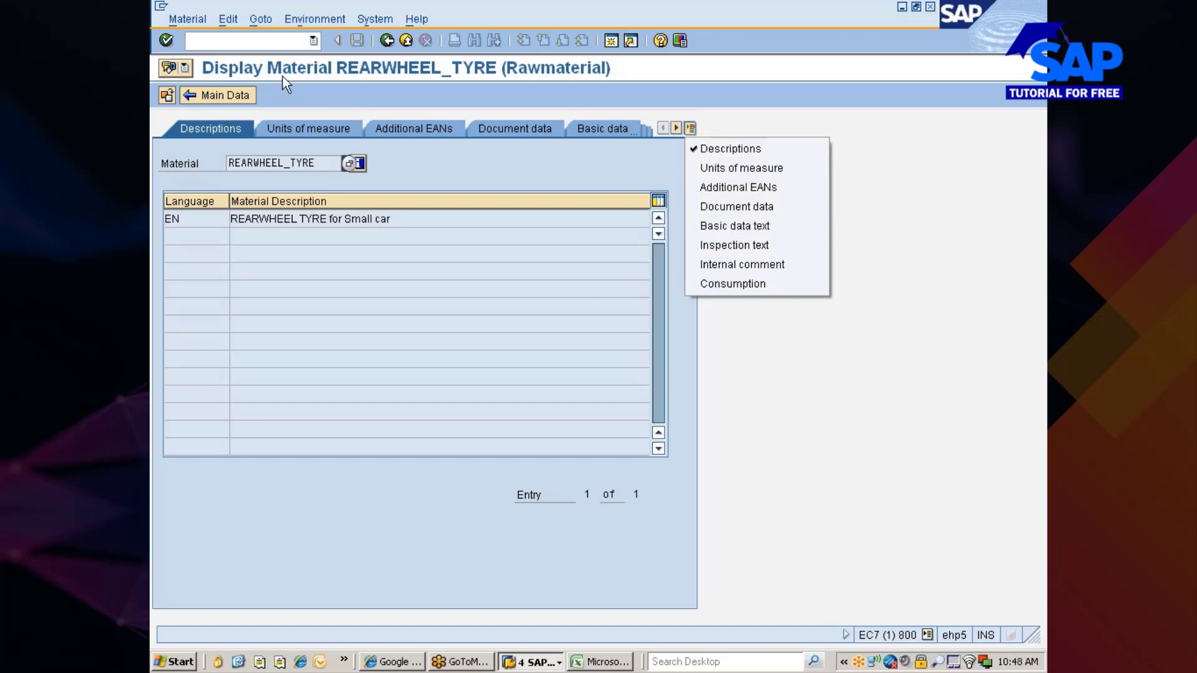
- In the ZN Data screens overview, examine the screen type assigned to the main and additional data screens
{"action": "key", "text": "alt+Tab"}
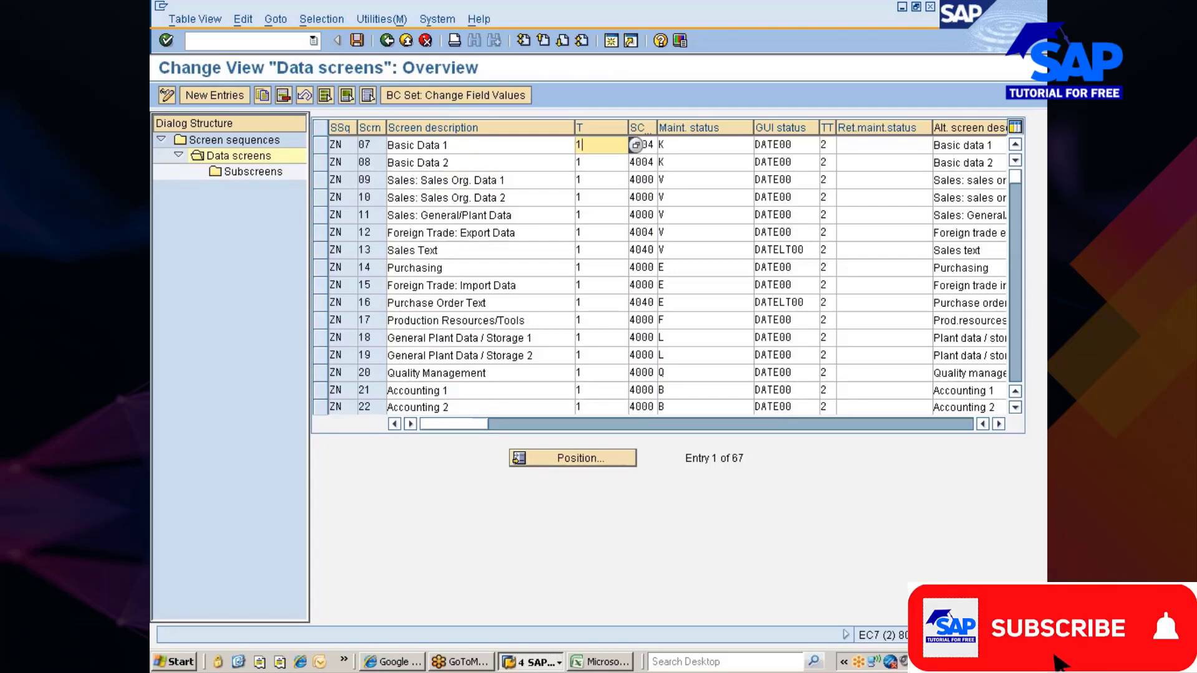
{"action": "left_click", "coordinate": [637, 144]}
{"action": "key", "text": "F4"}
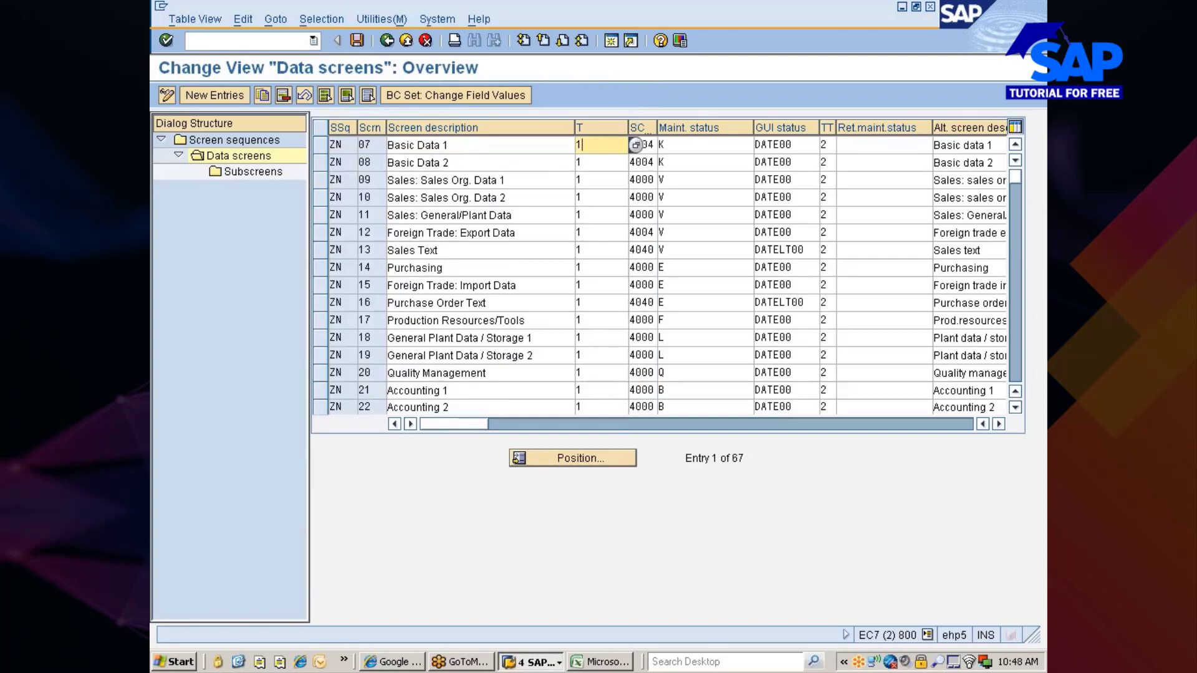
{"action": "left_click", "coordinate": [596, 390]}
{"action": "key", "text": "Page_Down"}
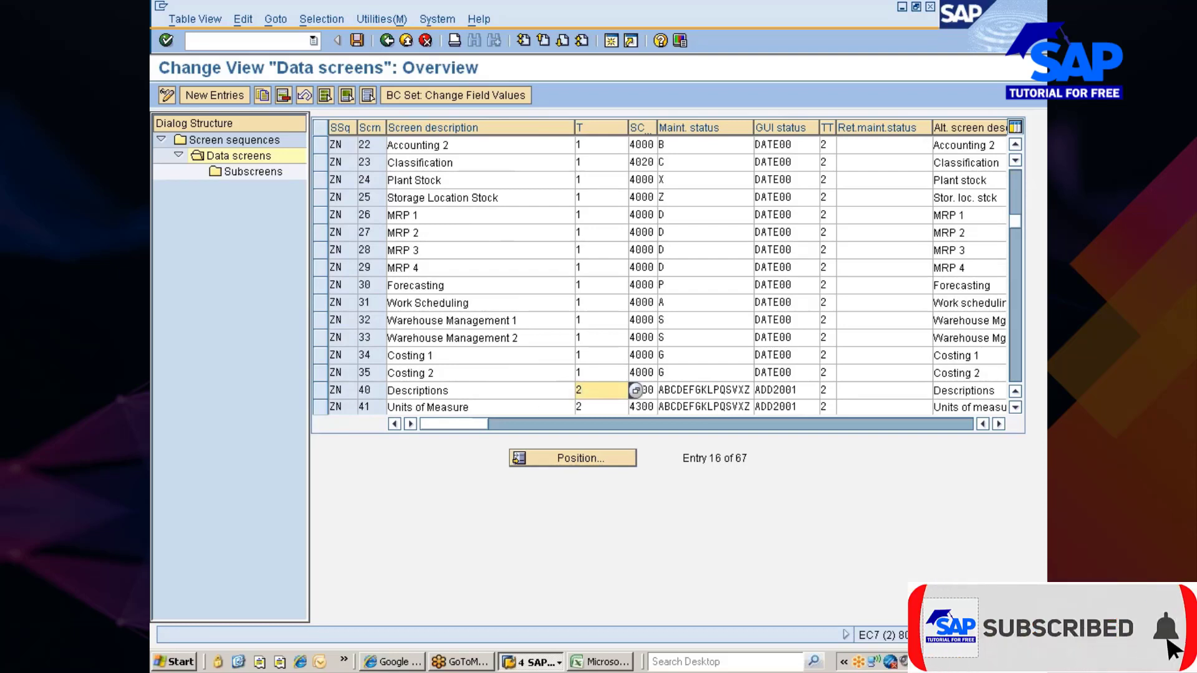
{"action": "left_click", "coordinate": [1014, 336]}
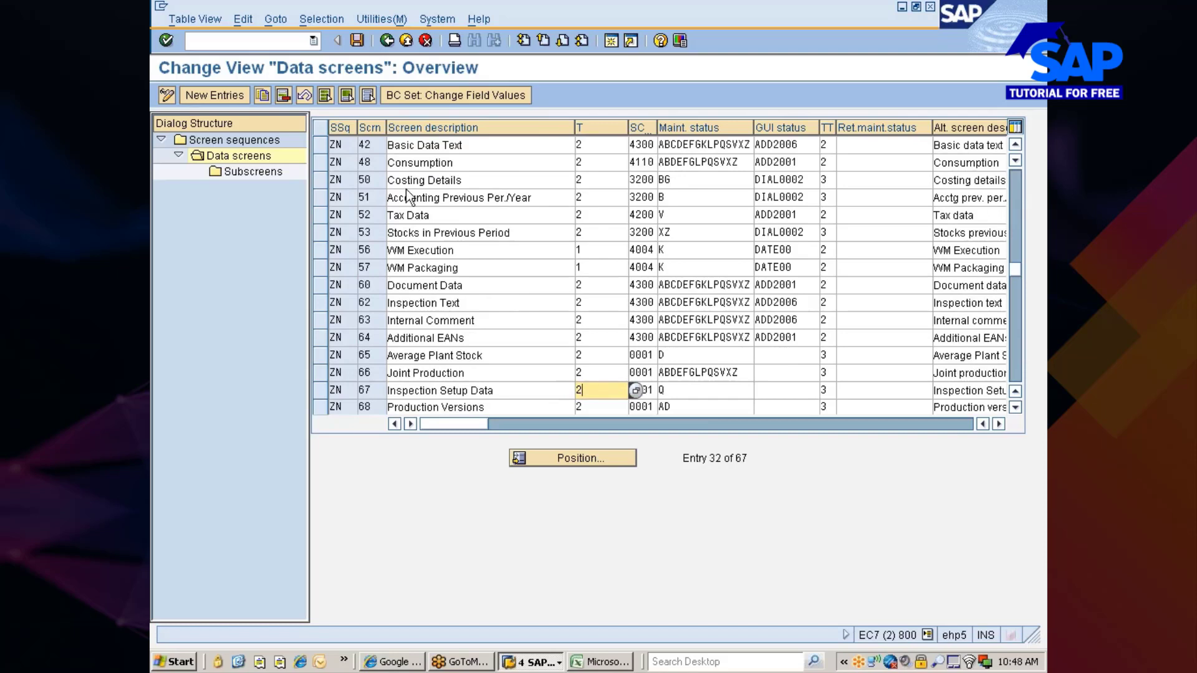
- Recheck REARWHEEL_TYRE's list of additional data screens, go back to its main data, and return to the Data screens overview
{"action": "key", "text": "alt+Tab"}
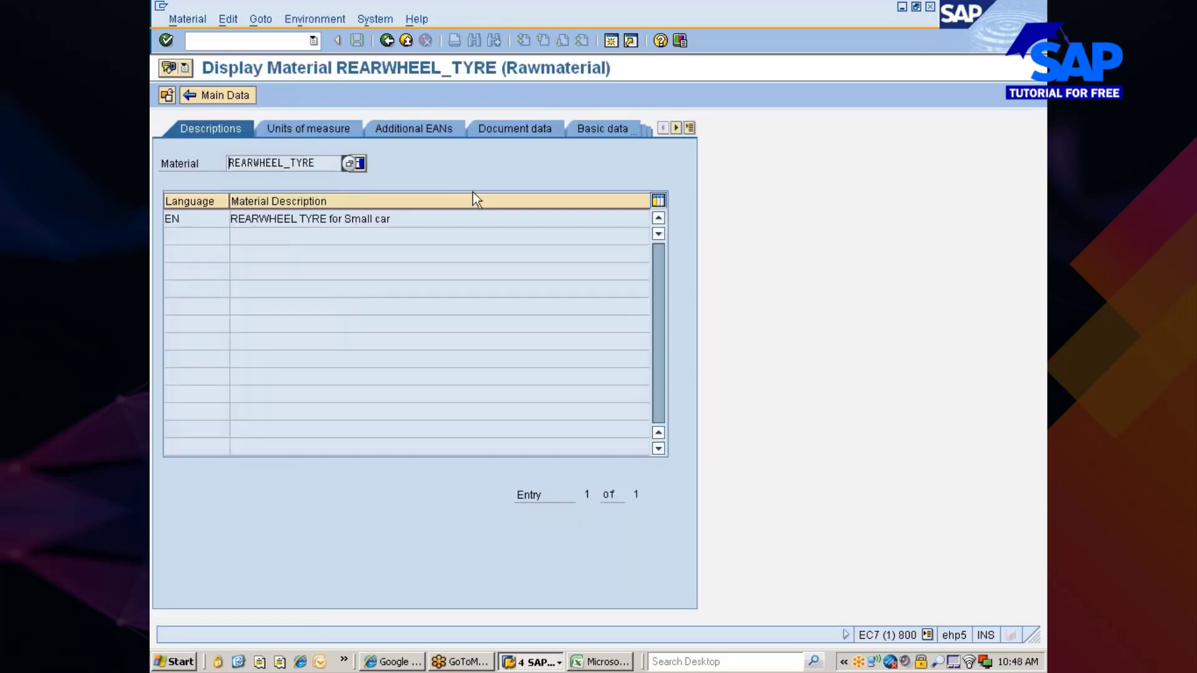
{"action": "left_click", "coordinate": [688, 128]}
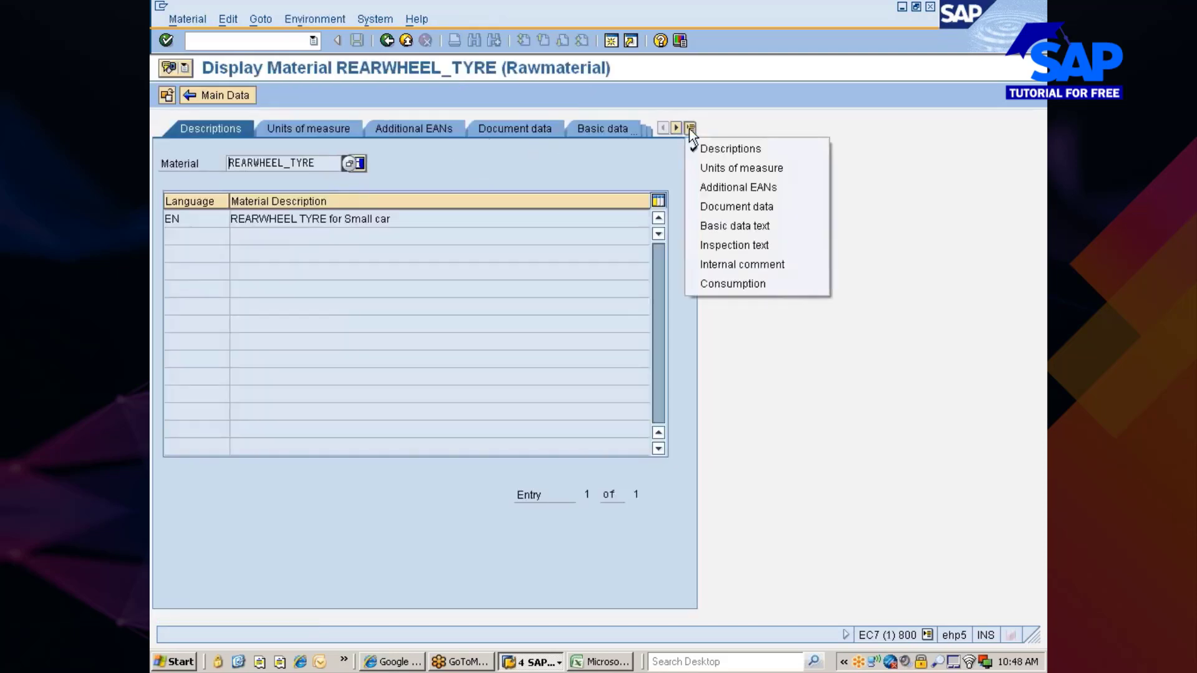
{"action": "left_click", "coordinate": [556, 248]}
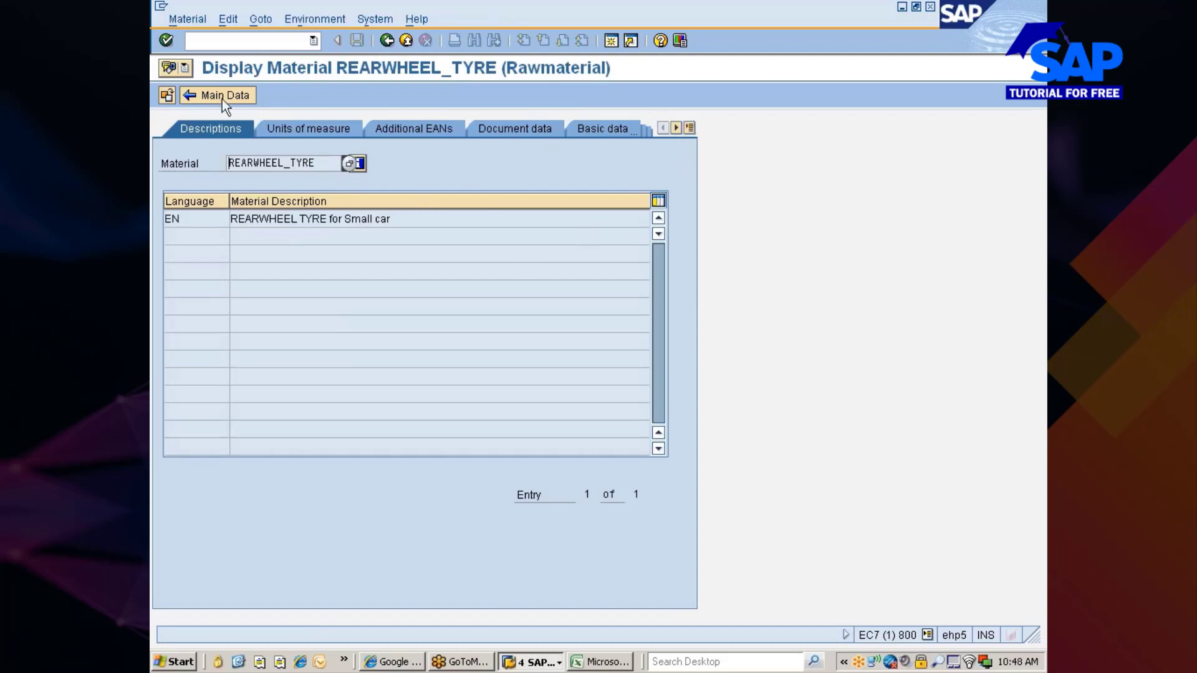
{"action": "left_click", "coordinate": [222, 97]}
{"action": "key", "text": "alt+Tab"}
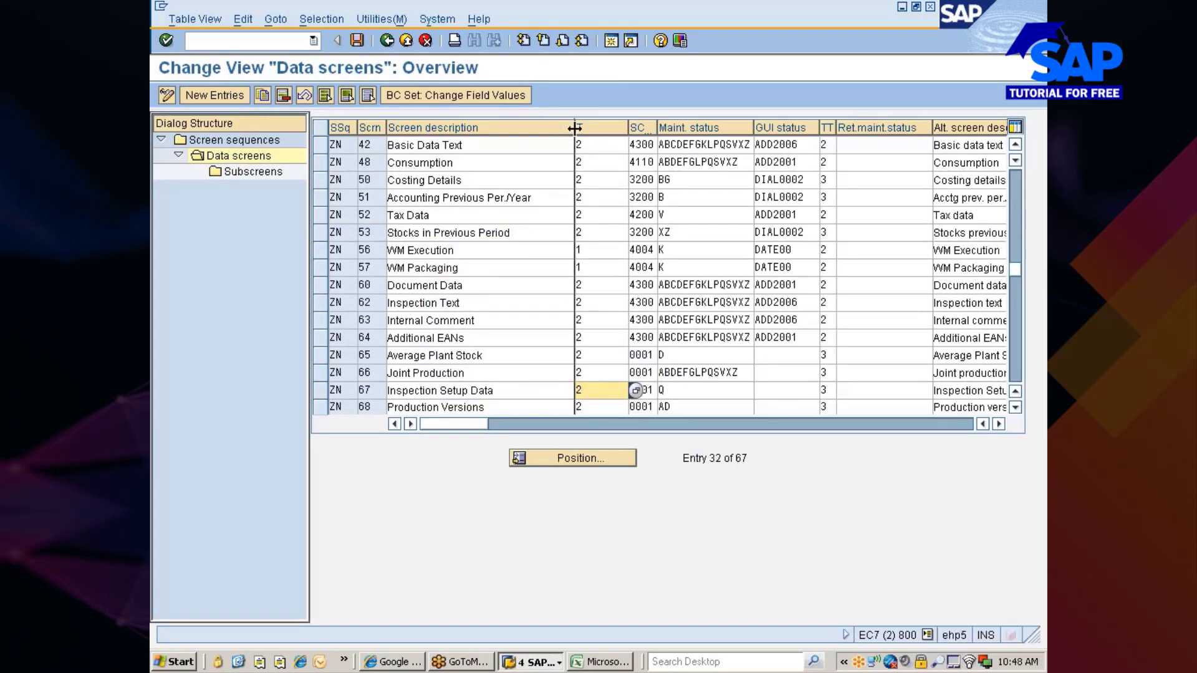
- Narrow the T column and widen the SCon column in the Data screens table, returning to its first entries
{"action": "left_click_drag", "start_coordinate": [574, 128], "coordinate": [543, 128]}
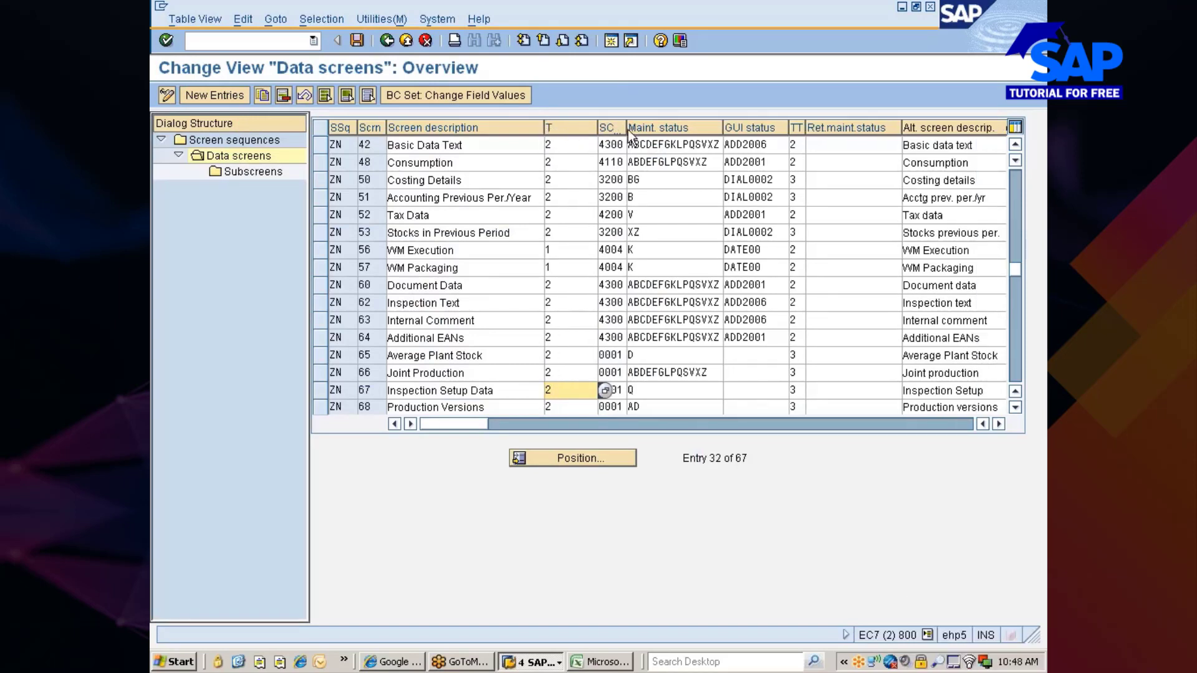
{"action": "left_click_drag", "start_coordinate": [626, 130], "coordinate": [650, 131]}
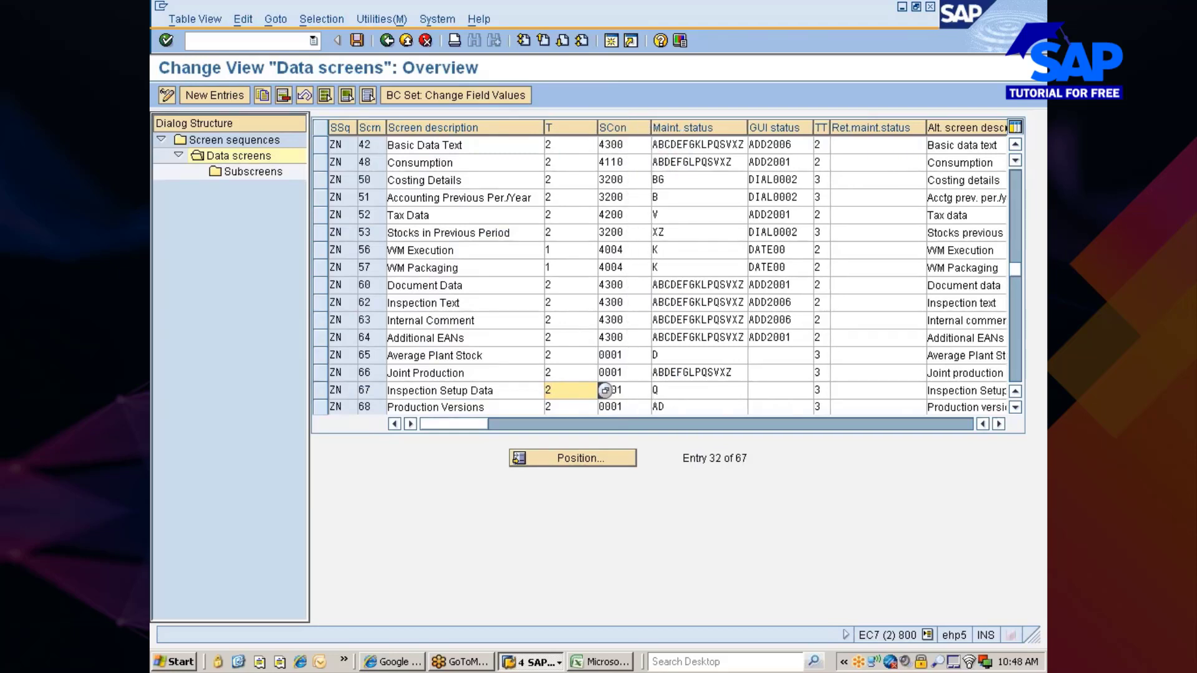
{"action": "left_click_drag", "start_coordinate": [1012, 268], "coordinate": [1015, 178]}
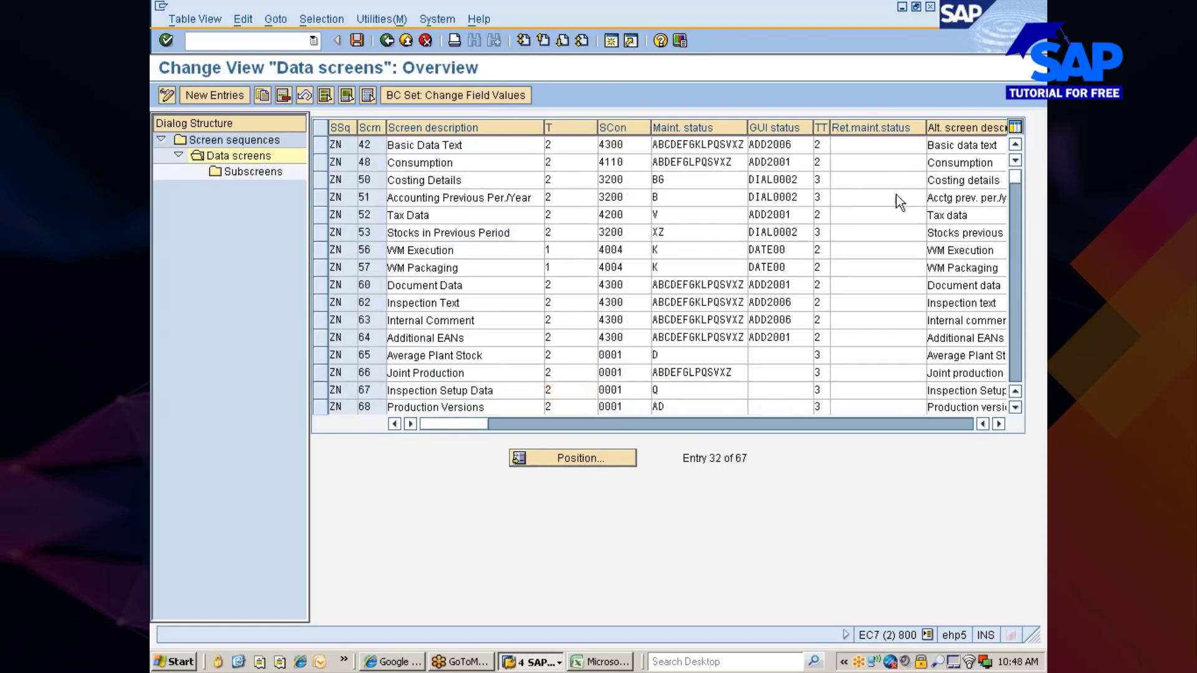
- In REARWHEEL_TYRE's Purchasing view, open the help for the Order Unit field and display its technical information
{"action": "key", "text": "alt+Tab"}
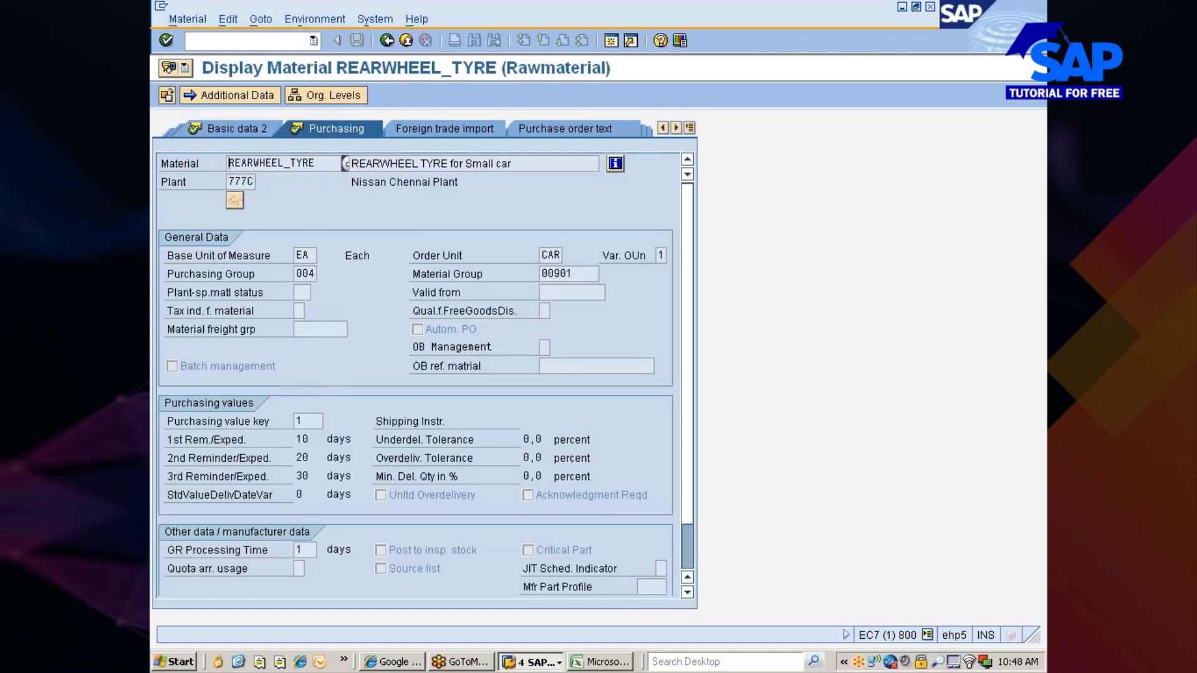
{"action": "left_click", "coordinate": [555, 256]}
{"action": "key", "text": "Return"}
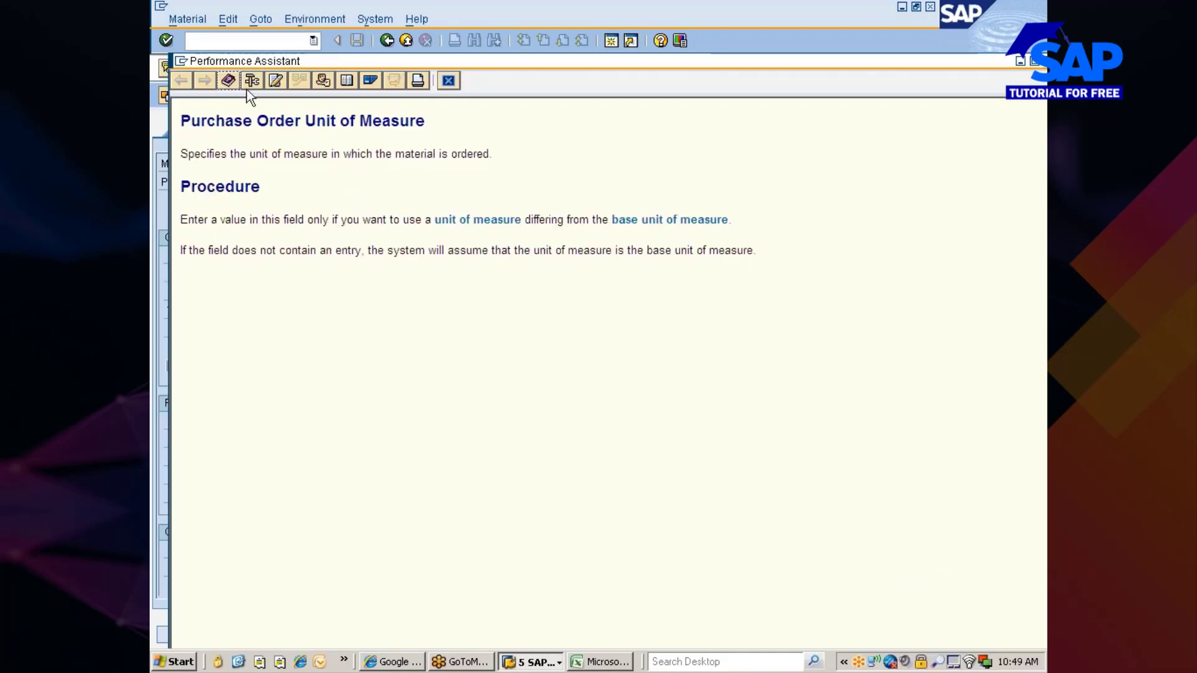
{"action": "left_click", "coordinate": [248, 83]}
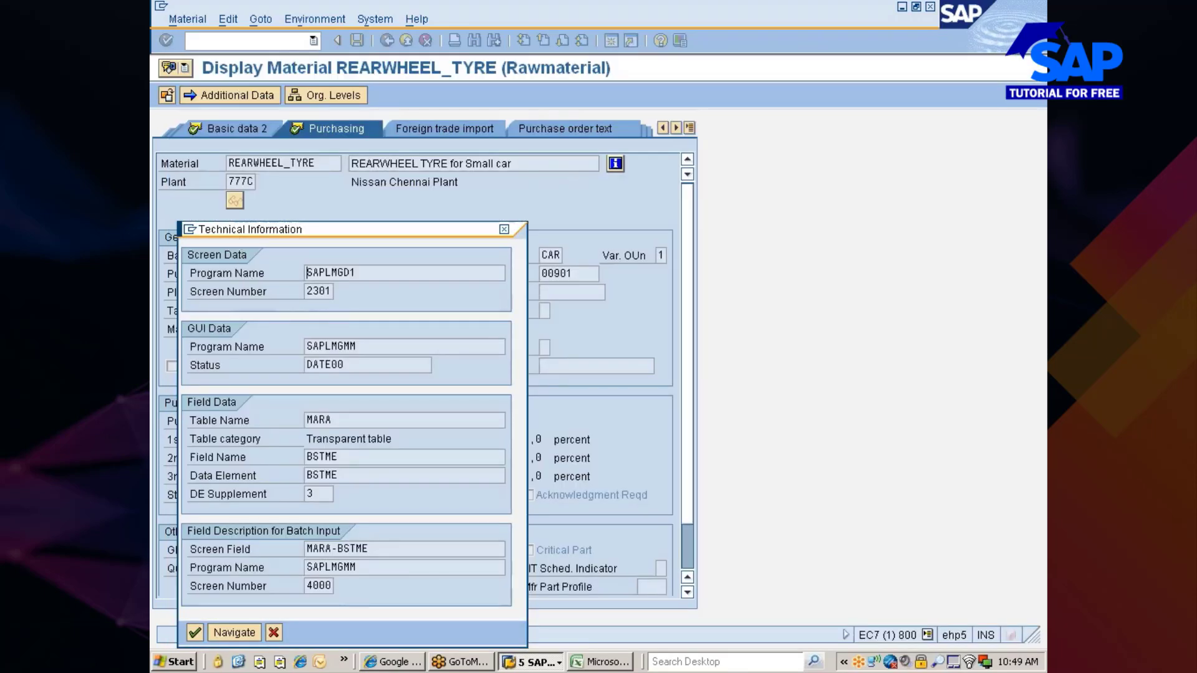
- Compare the screen number under Screen Data with the one under Field Description for Batch Input
{"action": "left_click_drag", "start_coordinate": [307, 291], "coordinate": [332, 291]}
{"action": "left_click", "coordinate": [324, 291]}
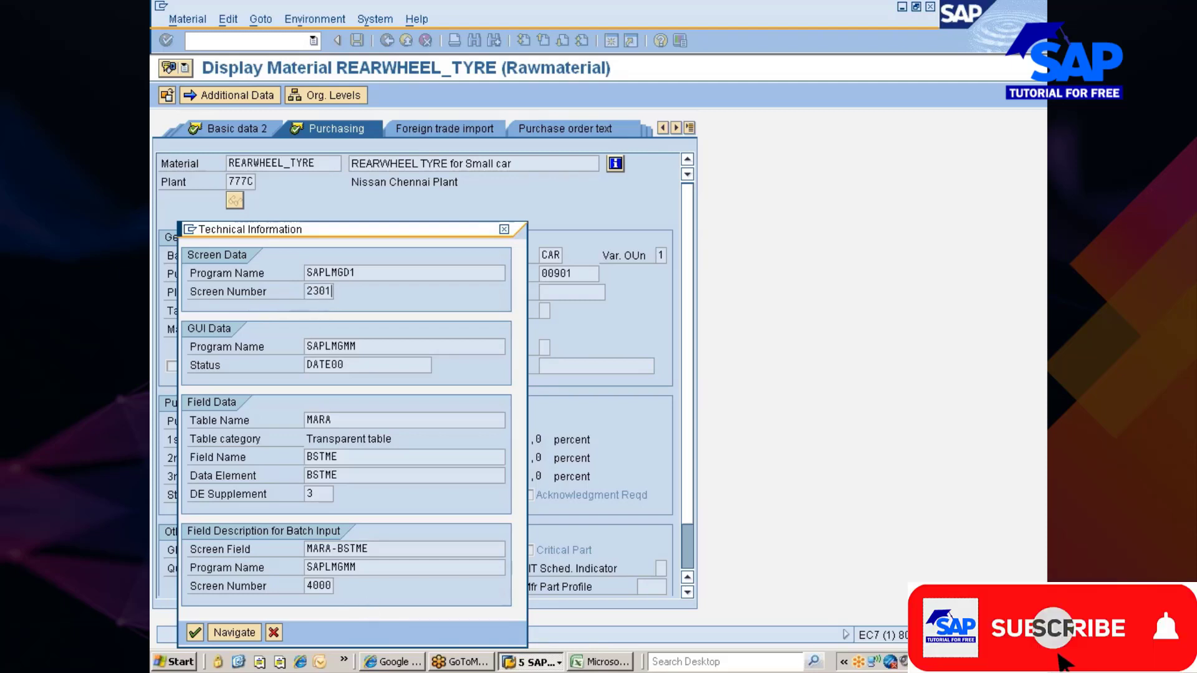
{"action": "left_click_drag", "start_coordinate": [307, 585], "coordinate": [325, 586]}
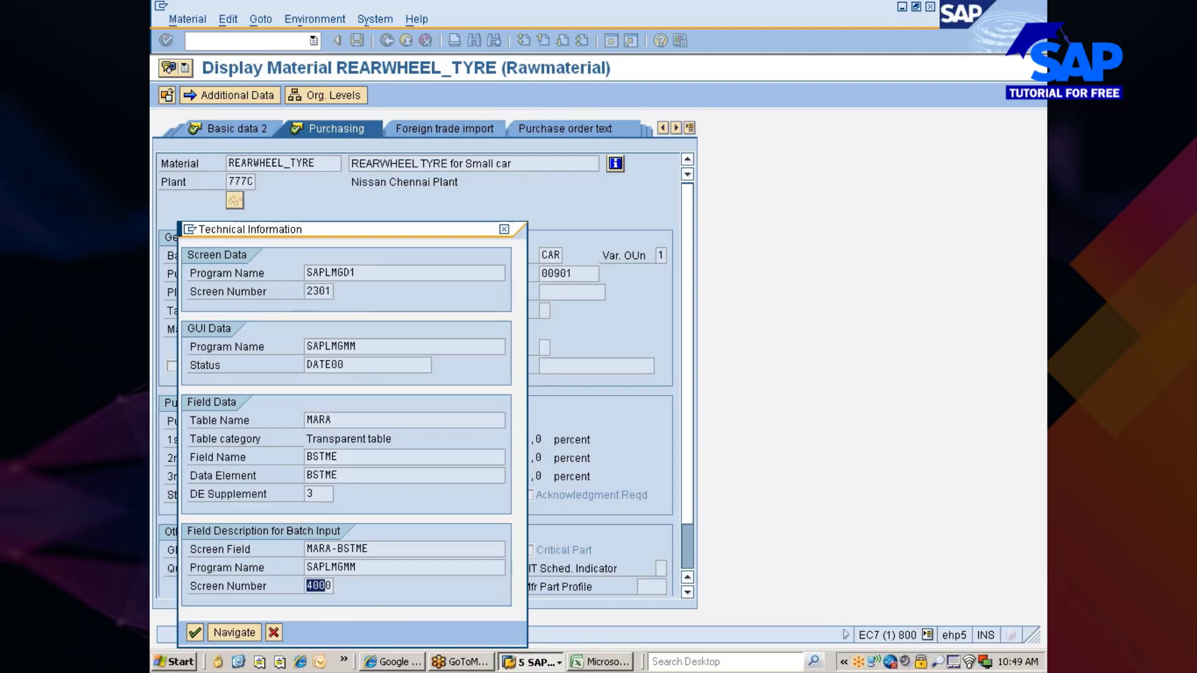
{"action": "left_click", "coordinate": [326, 586]}
{"action": "left_click_drag", "start_coordinate": [305, 291], "coordinate": [327, 291]}
{"action": "left_click", "coordinate": [331, 291]}
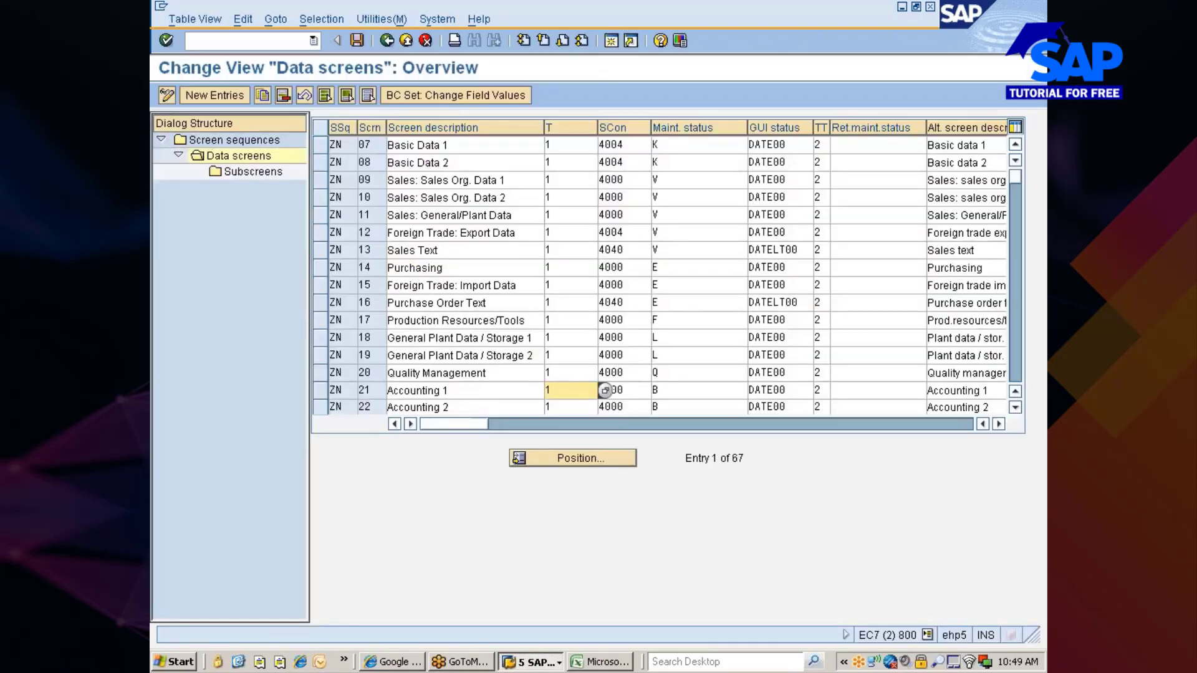
- In the Data screens overview, mark the Purchasing row and check its SCon value
{"action": "left_click", "coordinate": [609, 268]}
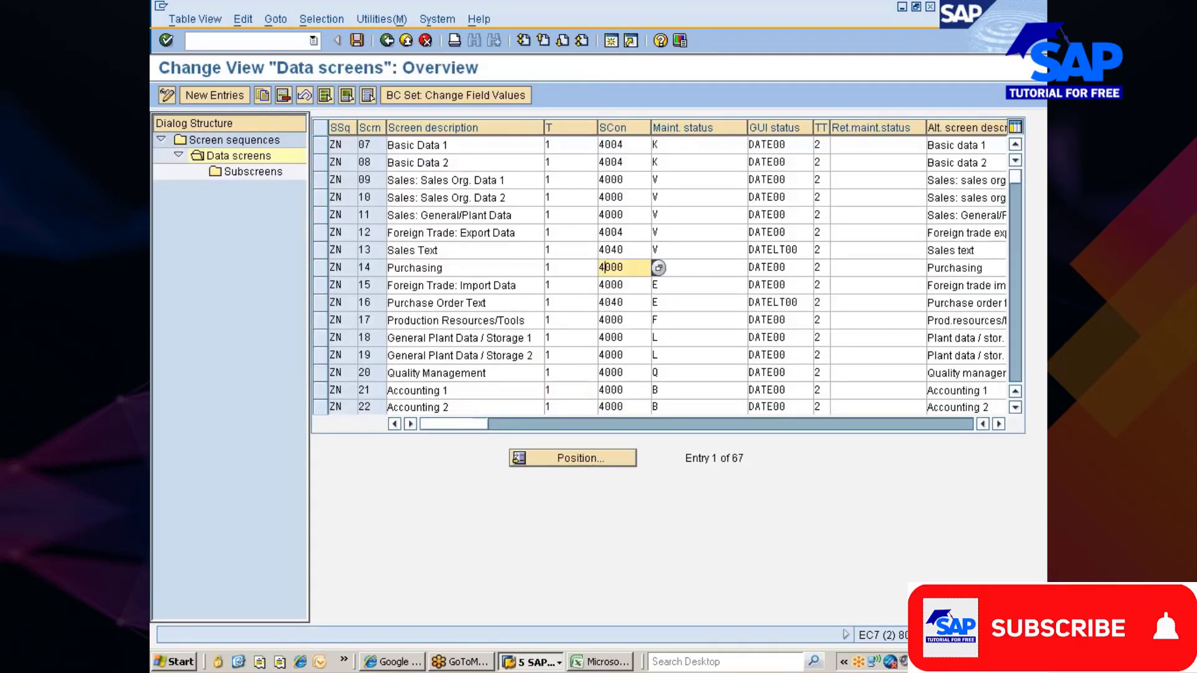
{"action": "left_click", "coordinate": [321, 268]}
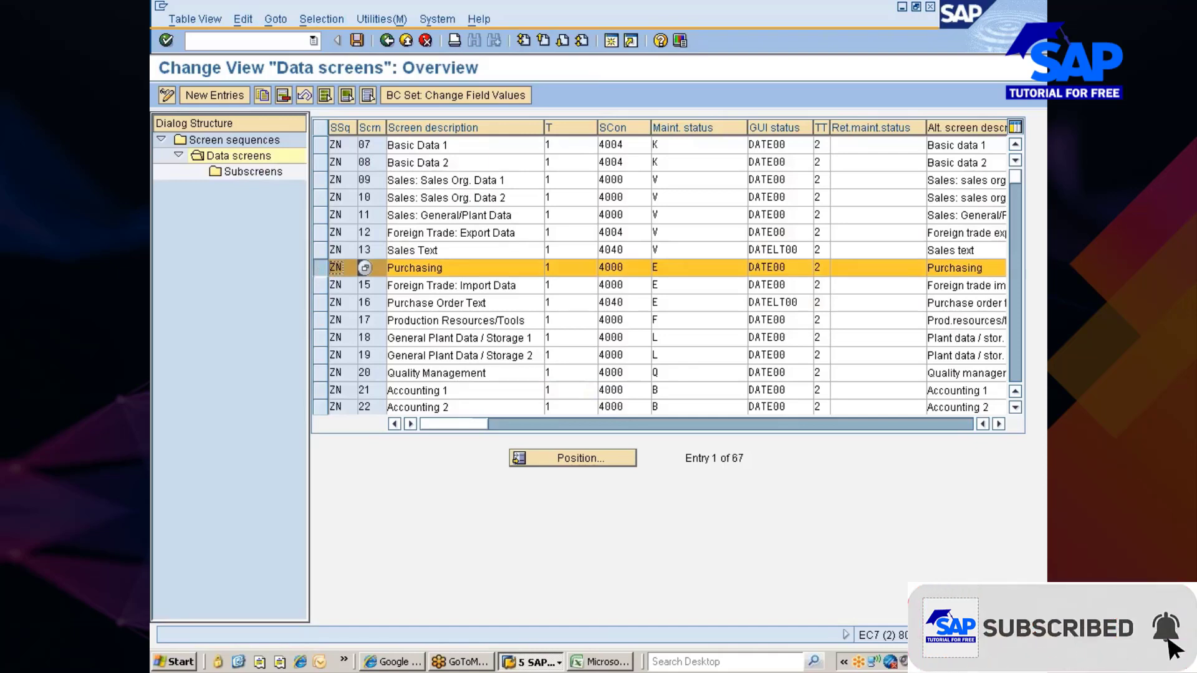
{"action": "double_click", "coordinate": [617, 267]}
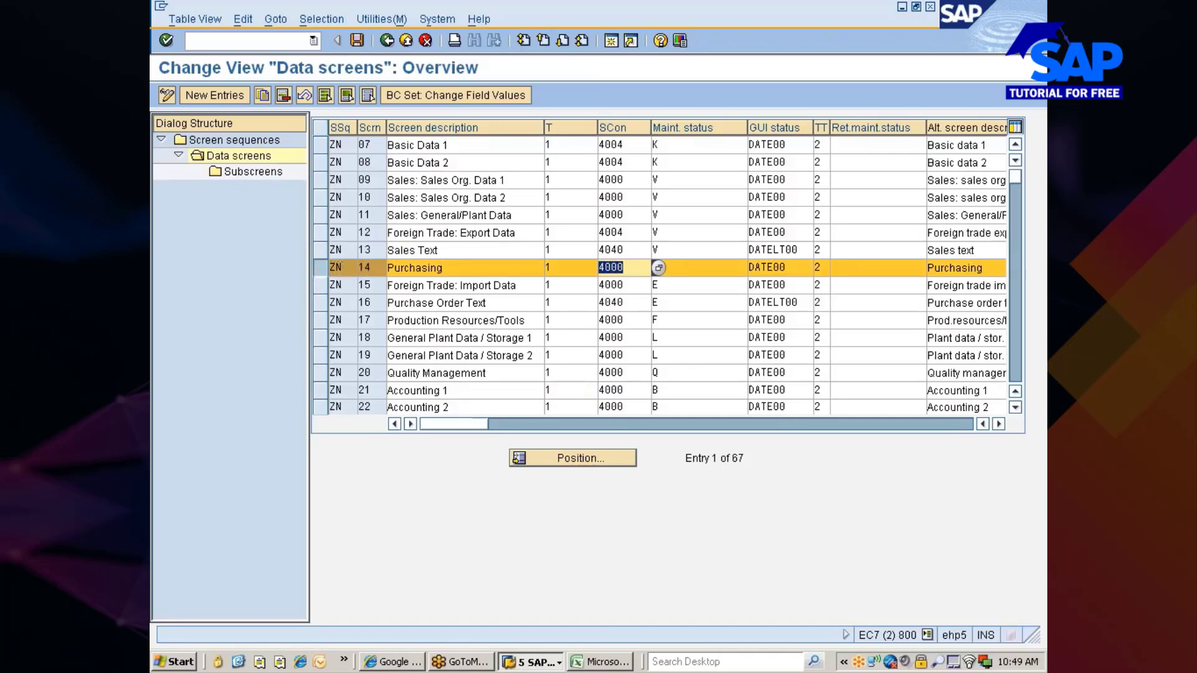
{"action": "left_click", "coordinate": [617, 268]}
- Return to the material display and close the Order Unit field's technical information and help
{"action": "key", "text": "alt+Tab"}
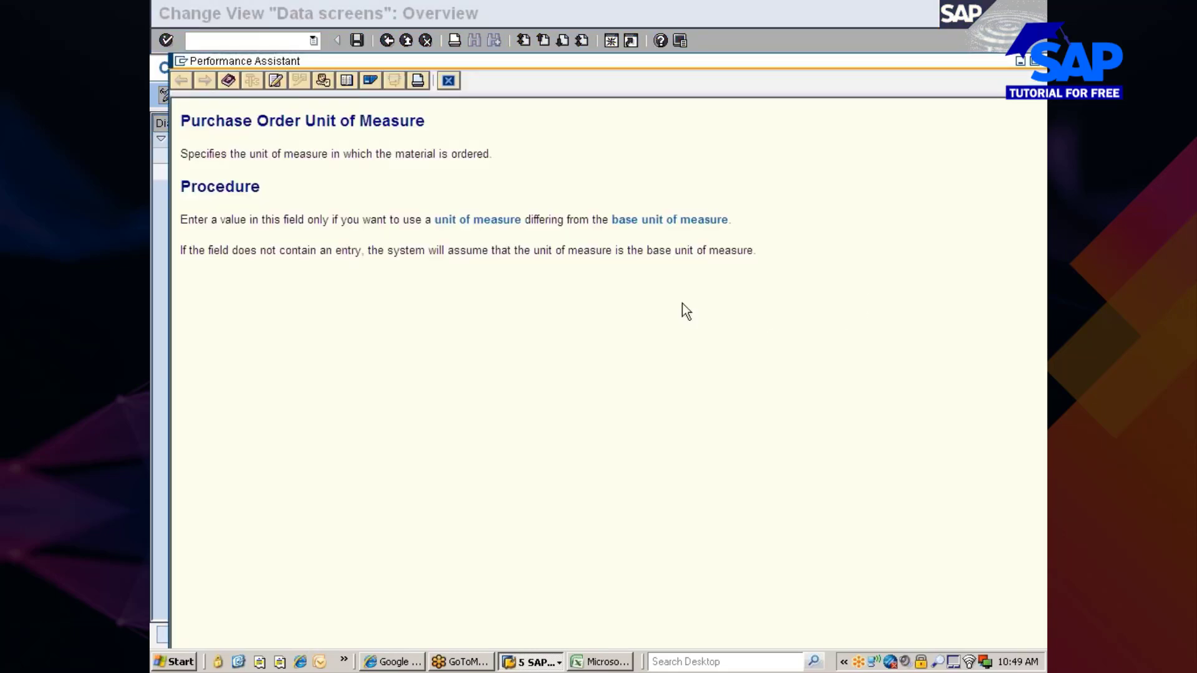
{"action": "key", "text": "alt+Tab"}
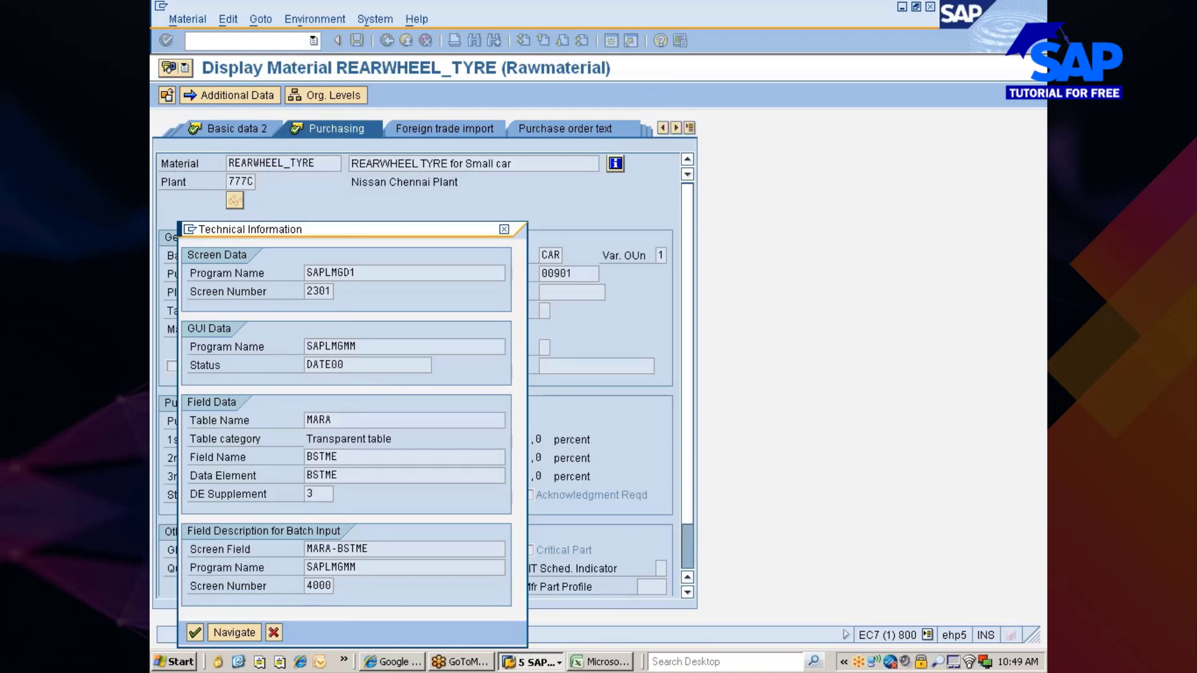
{"action": "left_click", "coordinate": [506, 230]}
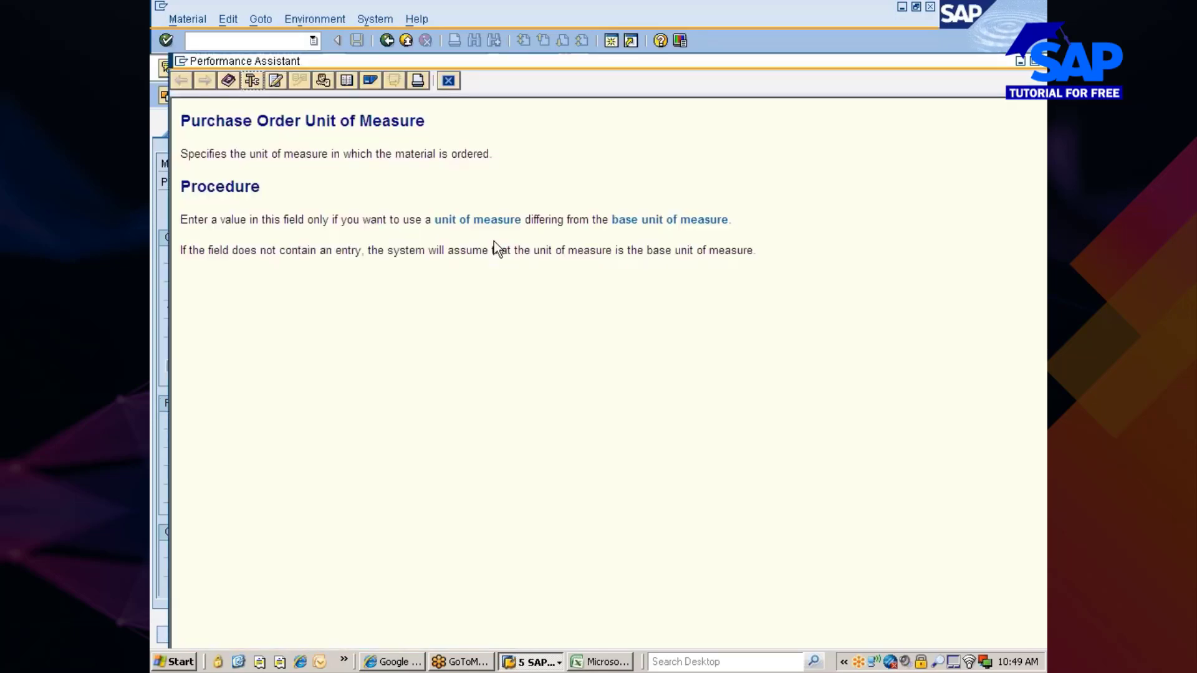
{"action": "left_click", "coordinate": [448, 81]}
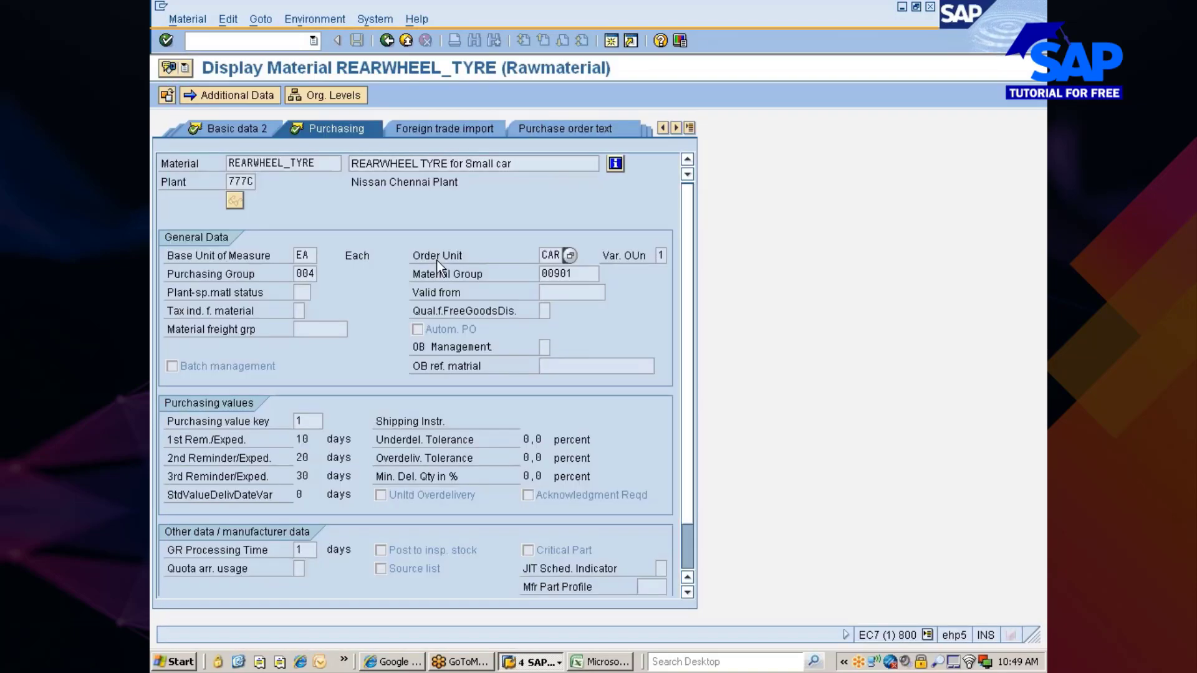
- Go back to the ZN Data screens overview and mark the Purchasing data screen again
{"action": "key", "text": "alt+Tab"}
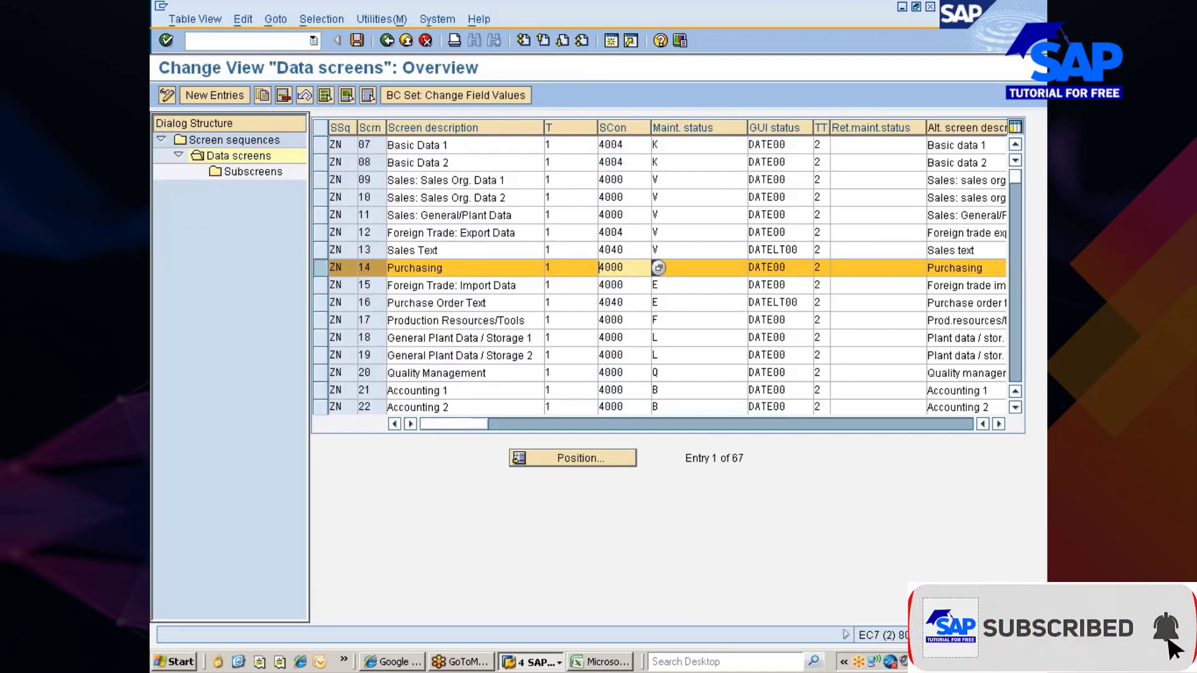
{"action": "left_click", "coordinate": [319, 272]}
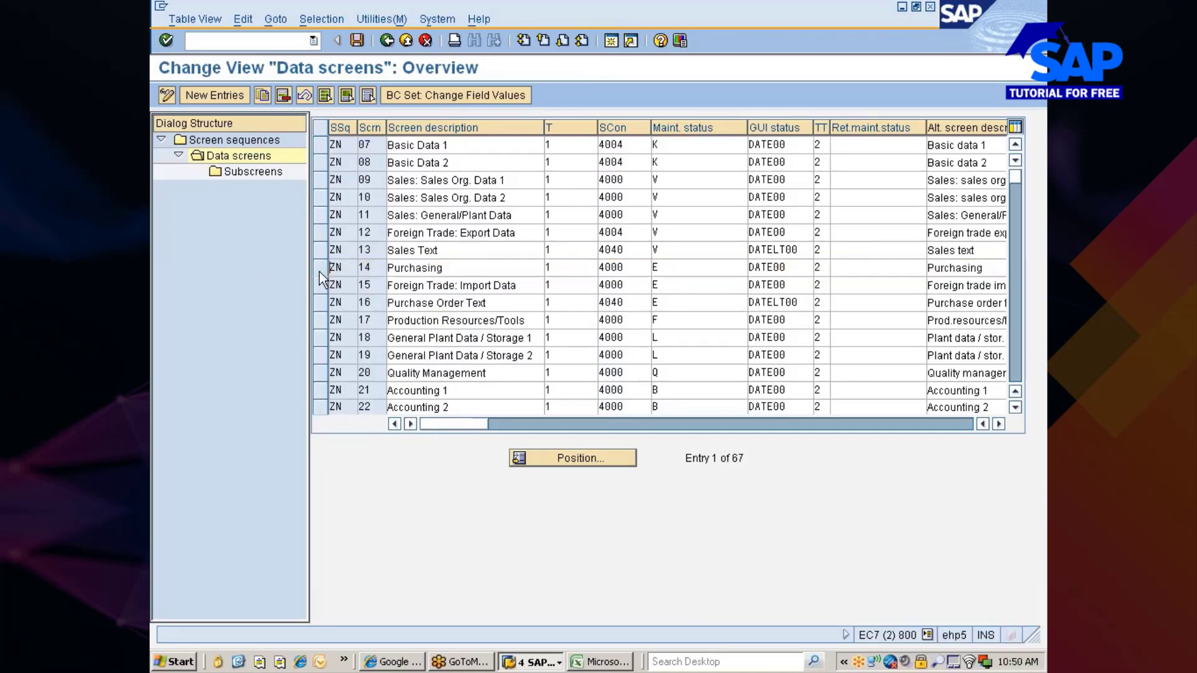
{"action": "key", "text": "Tab"}
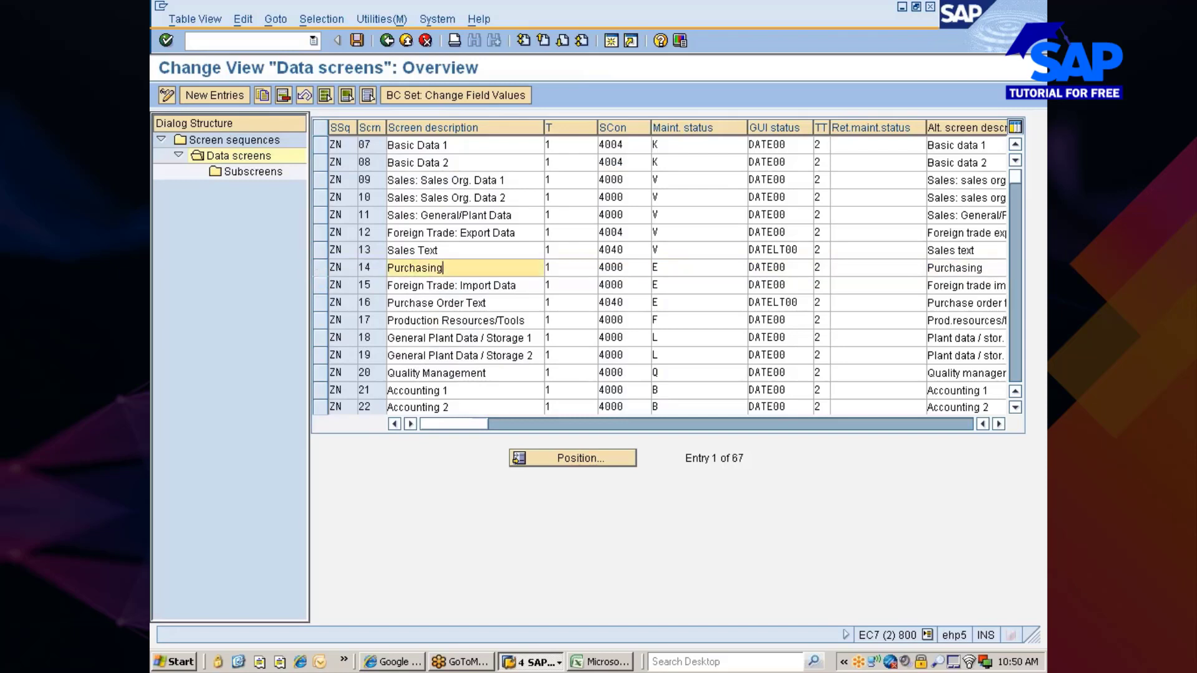
{"action": "left_click", "coordinate": [319, 267]}
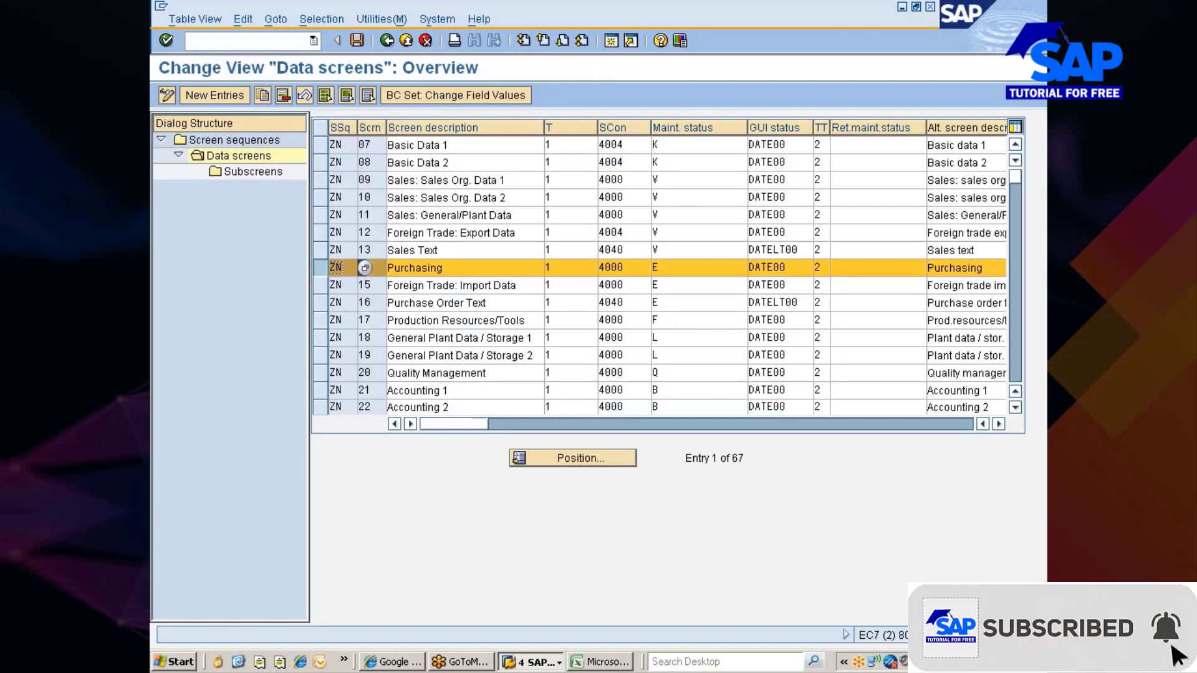
- Switch to the REARWHEEL_TYRE display and list all of its main data views
{"action": "left_click", "coordinate": [533, 662]}
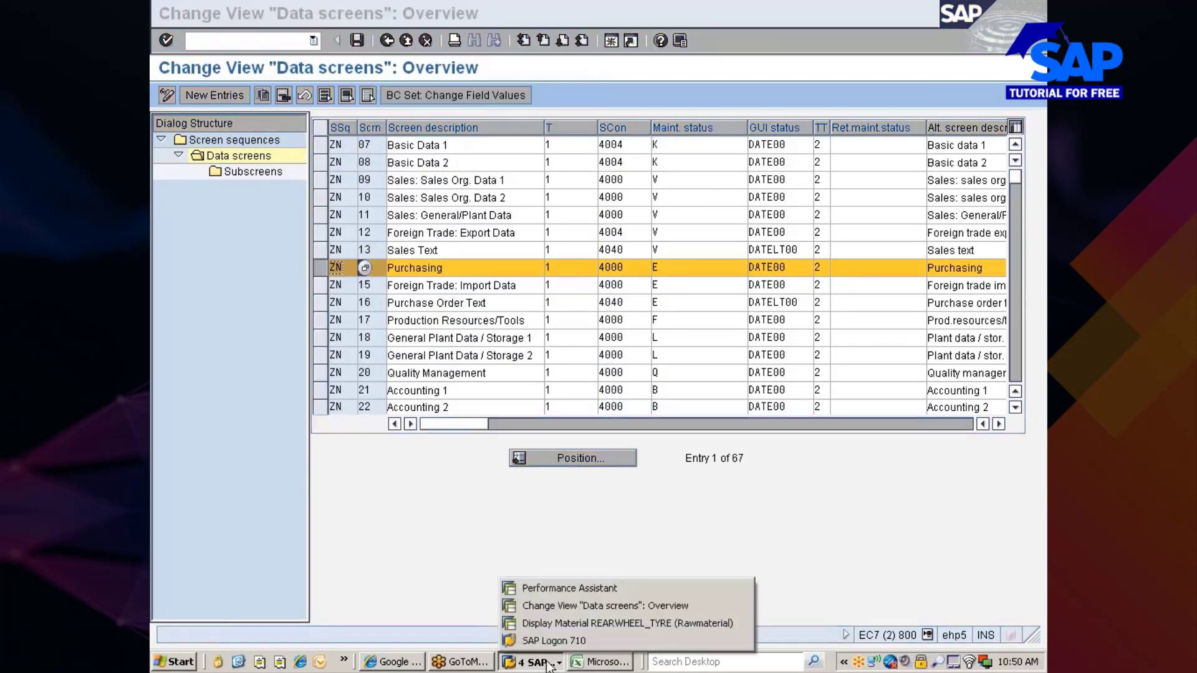
{"action": "left_click", "coordinate": [579, 621]}
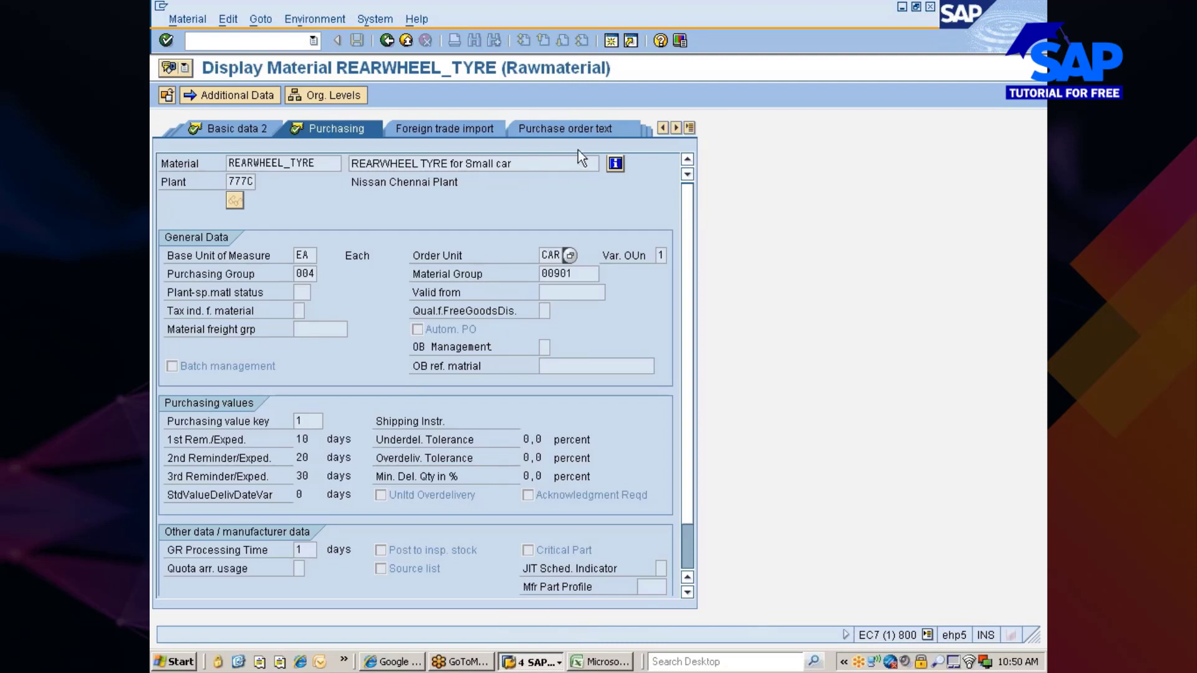
{"action": "left_click", "coordinate": [689, 128]}
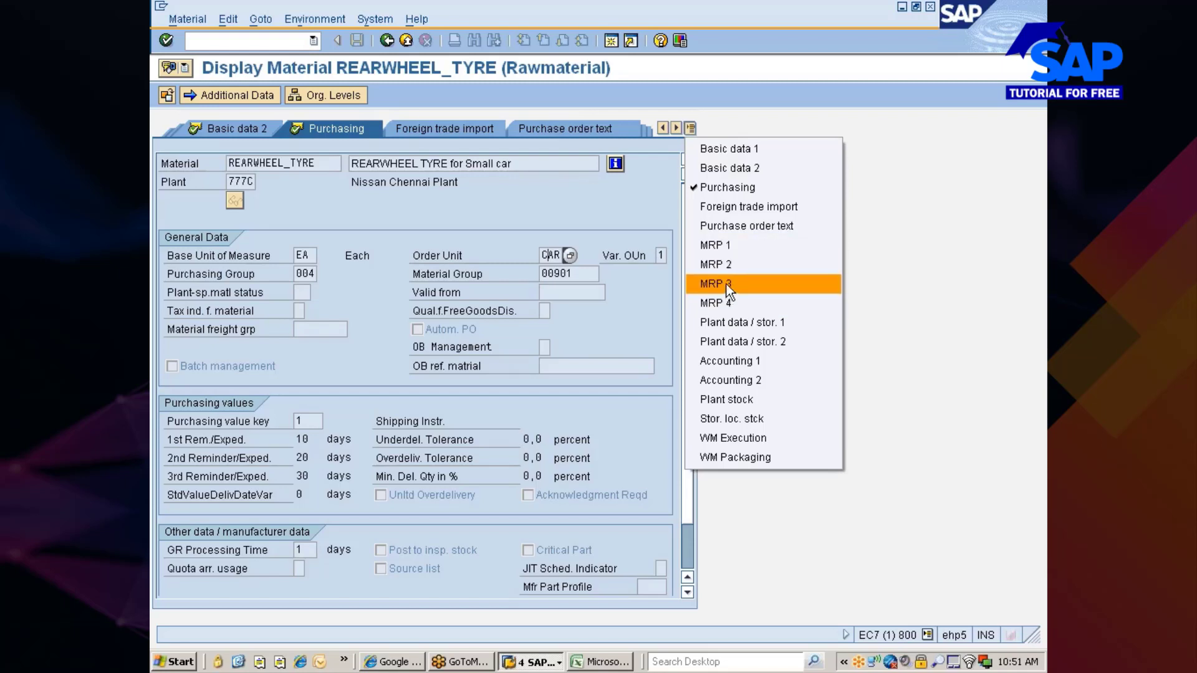
- In the ZN Data screens overview, examine the maintenance status of the basic data, sales, purchasing, production, storage, quality management and accounting screens
{"action": "key", "text": "alt+Tab"}
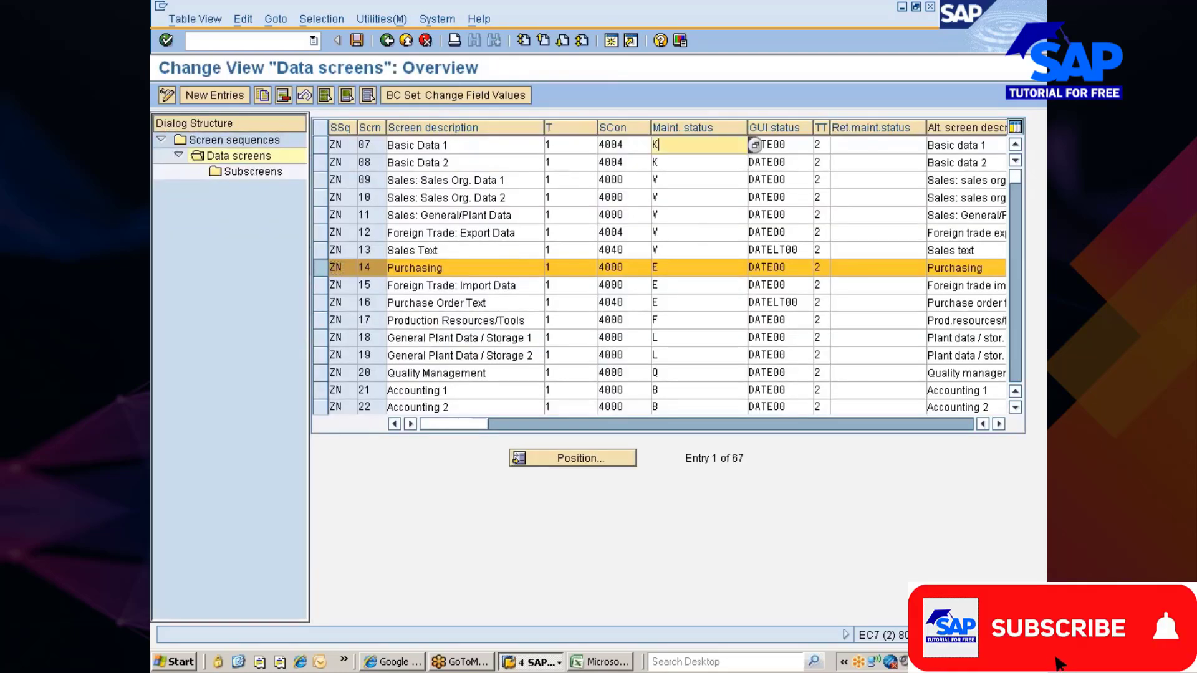
{"action": "left_click", "coordinate": [686, 180]}
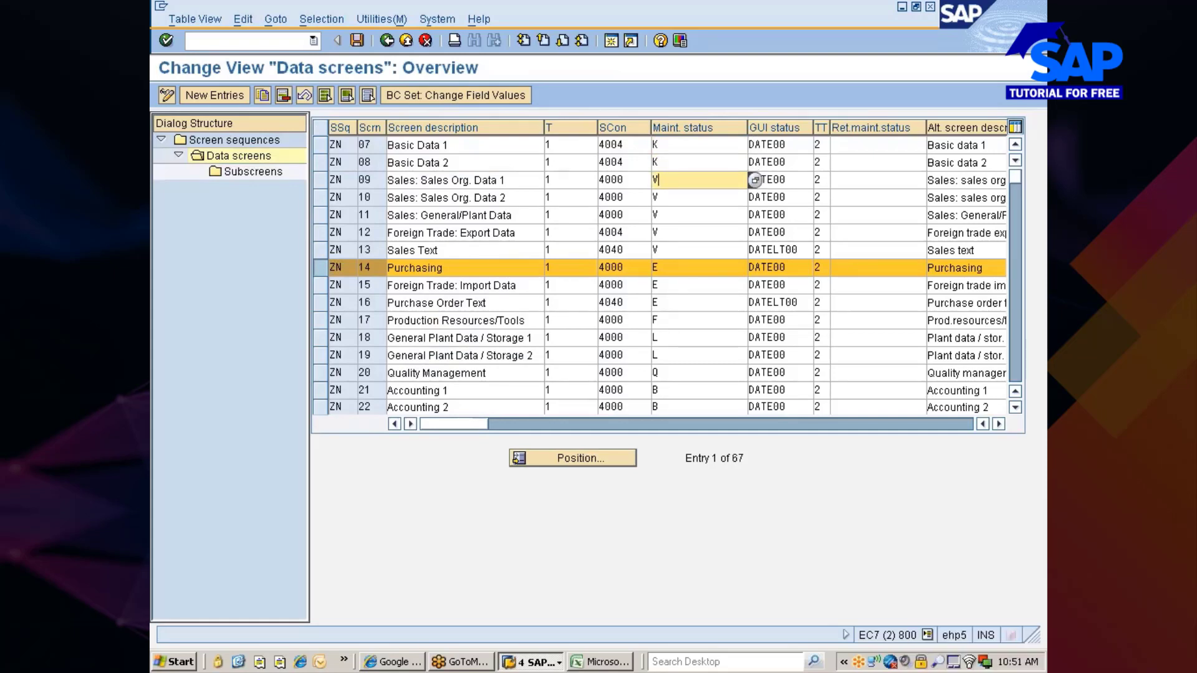
{"action": "left_click", "coordinate": [657, 199]}
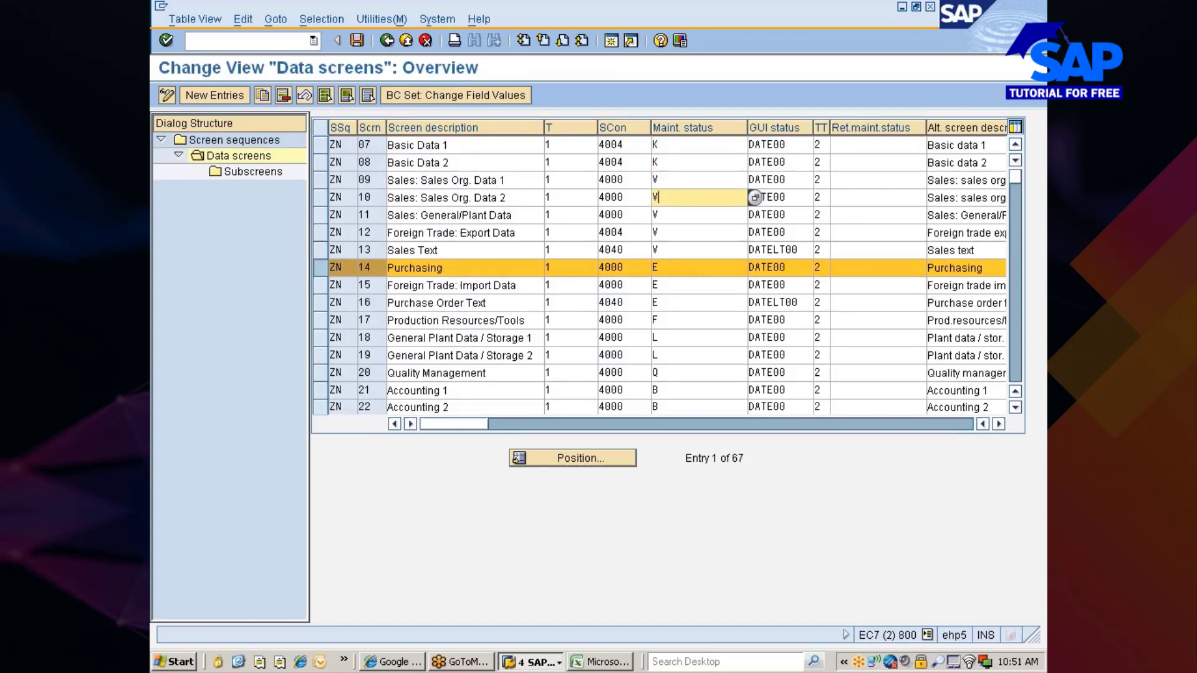
{"action": "left_click", "coordinate": [658, 232]}
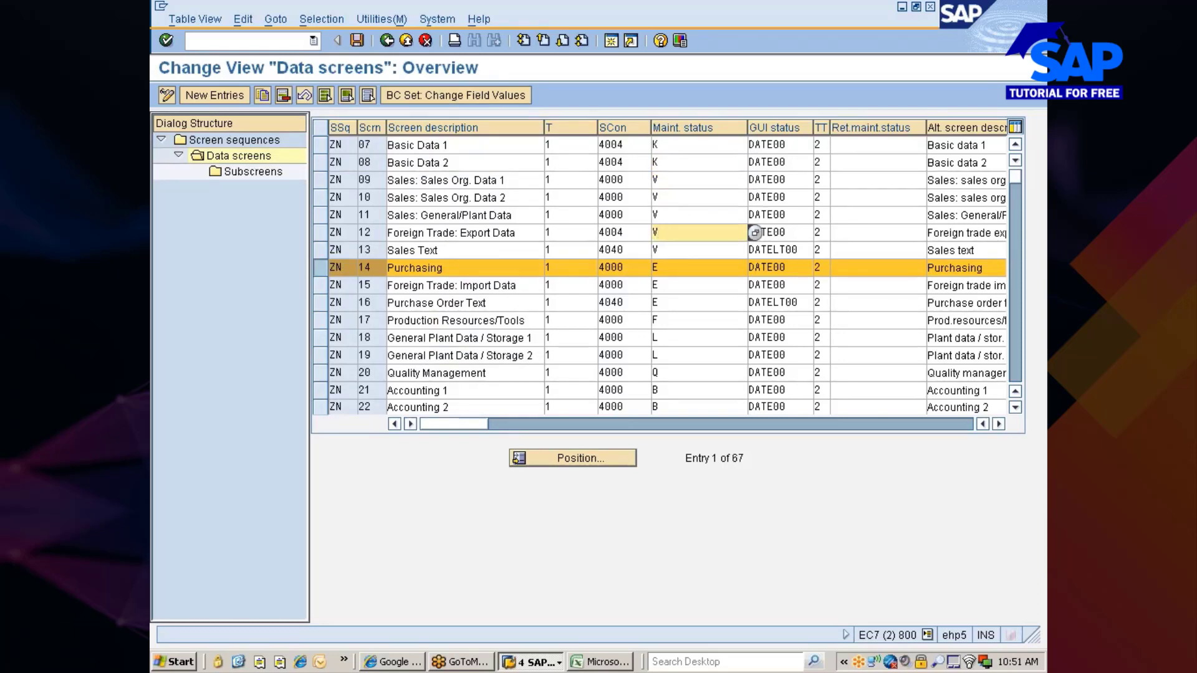
{"action": "left_click", "coordinate": [658, 250]}
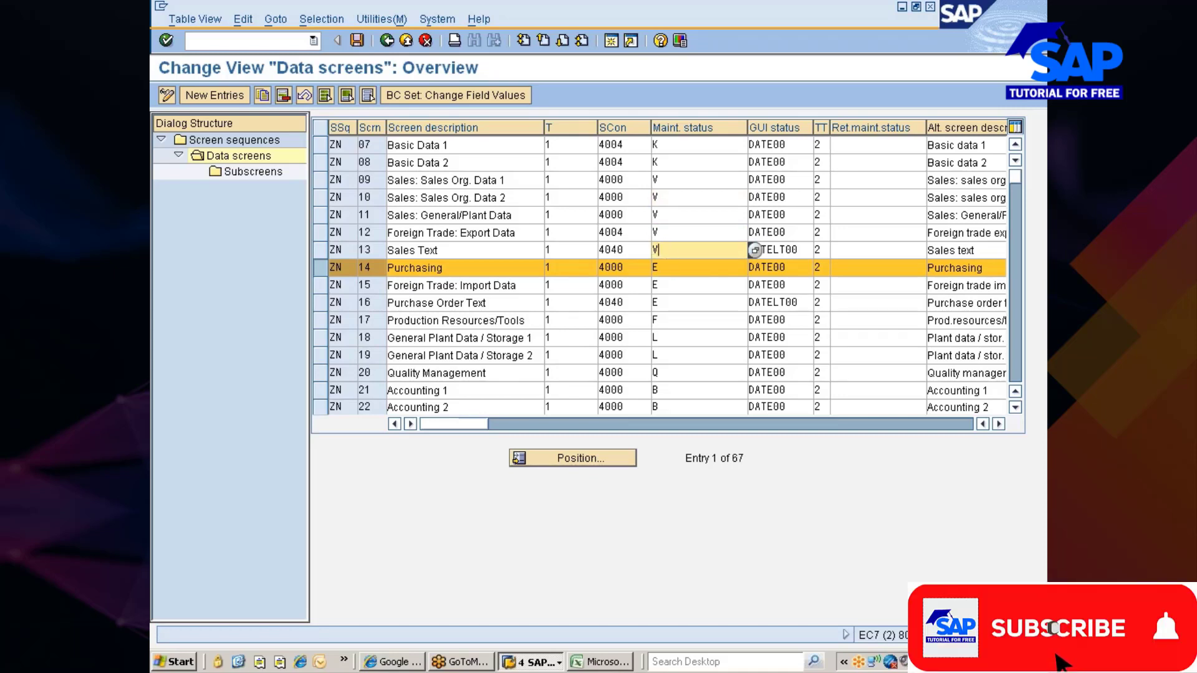
{"action": "left_click", "coordinate": [657, 267]}
{"action": "left_click", "coordinate": [657, 285]}
{"action": "left_click", "coordinate": [658, 303]}
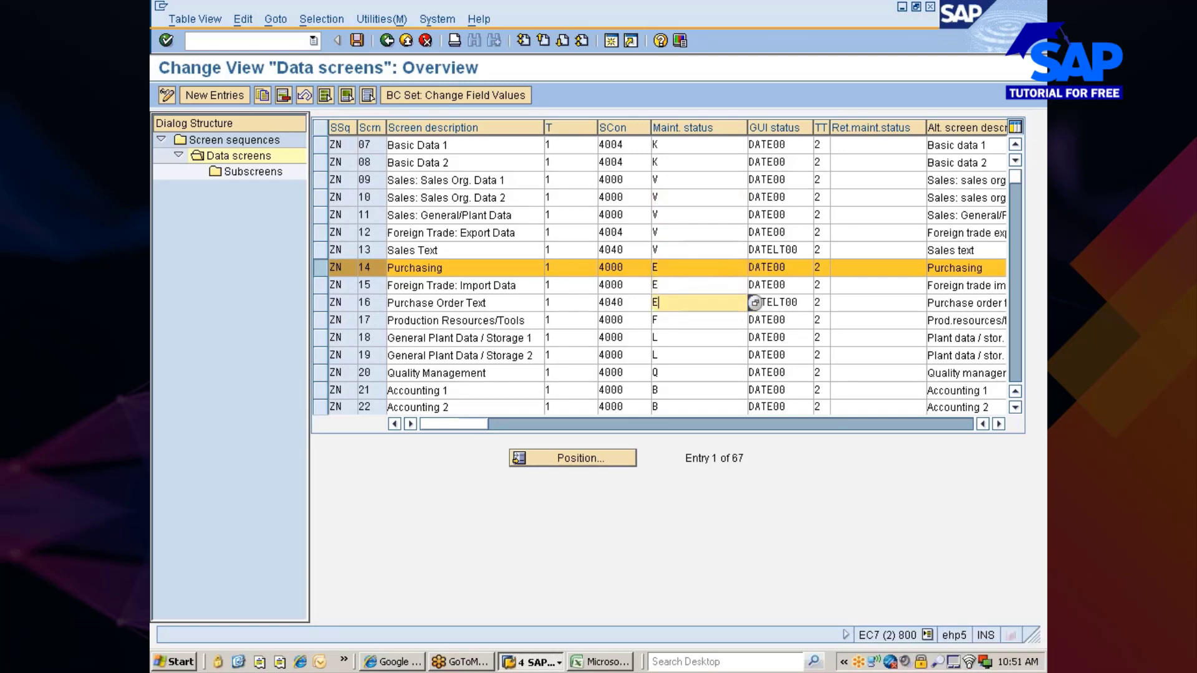
{"action": "left_click", "coordinate": [653, 267]}
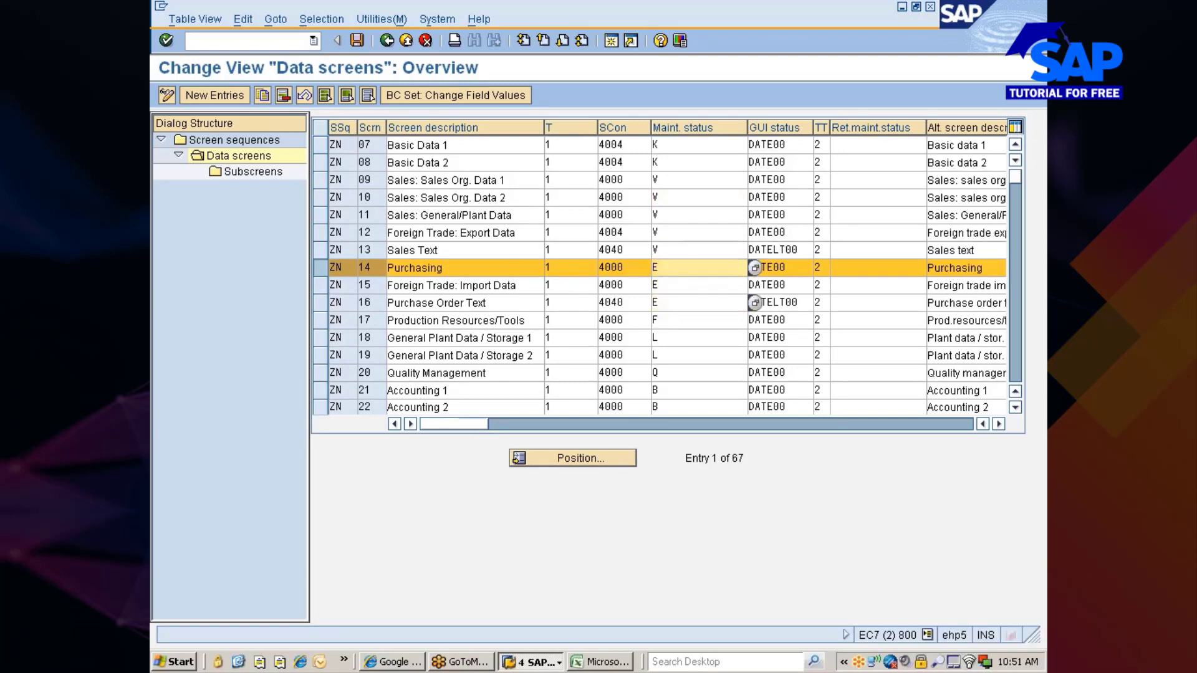
{"action": "key", "text": "Down"}
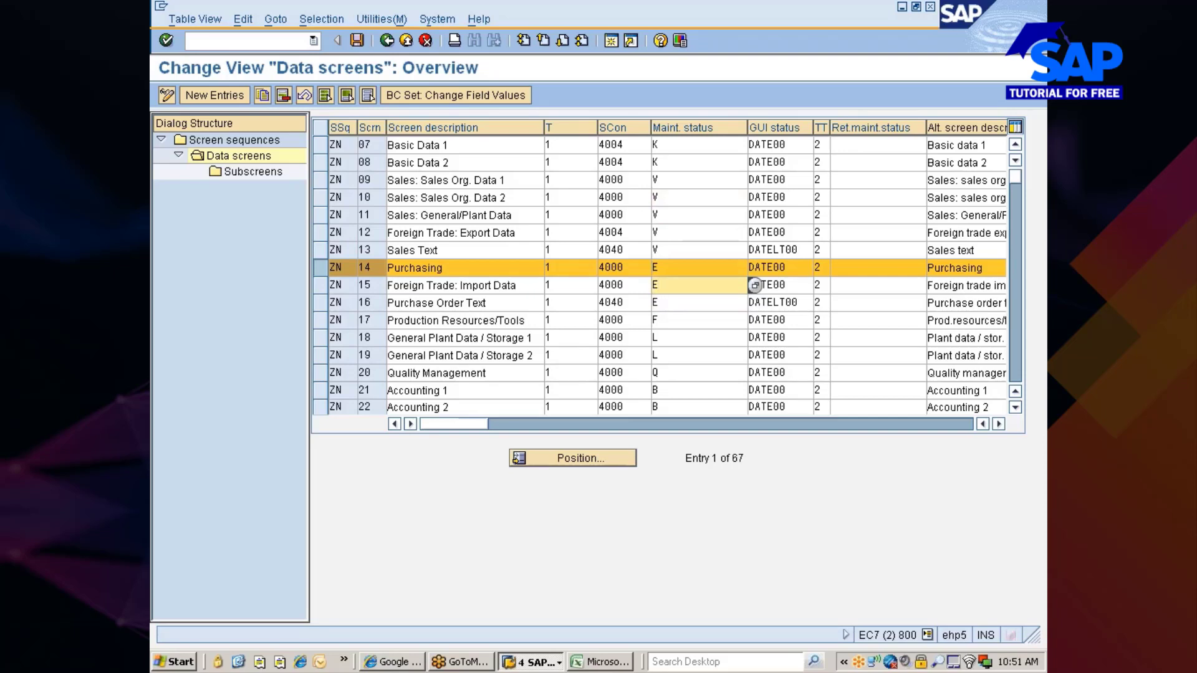
{"action": "left_click", "coordinate": [654, 320]}
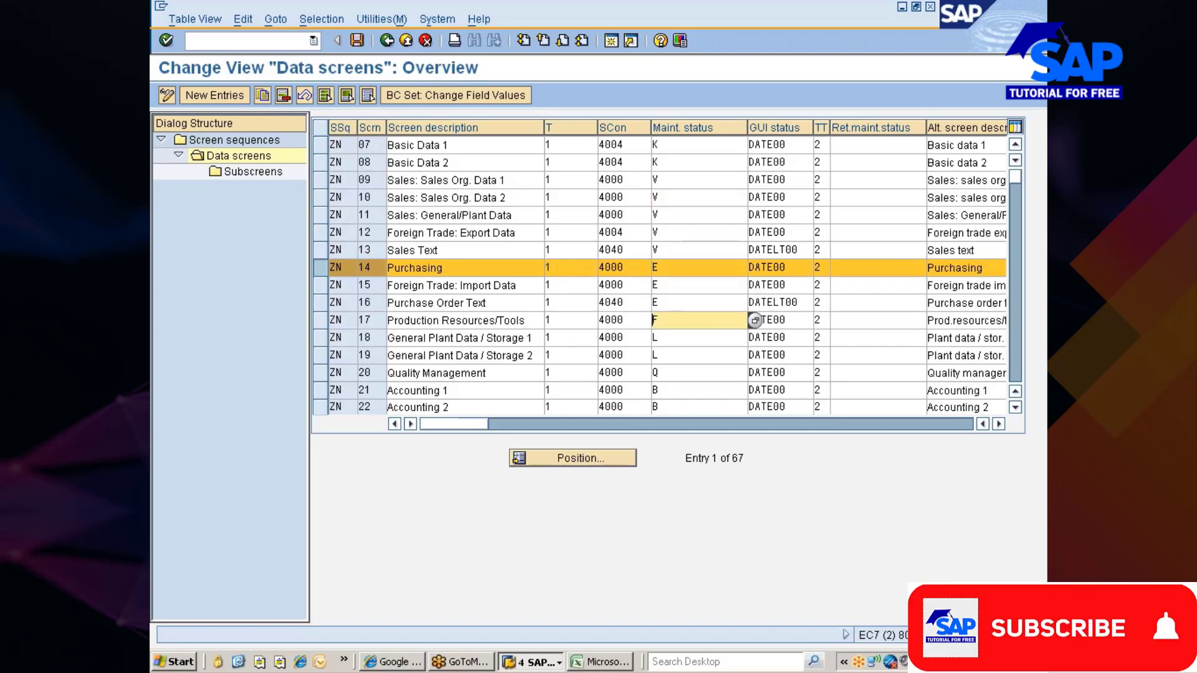
{"action": "left_click", "coordinate": [655, 338]}
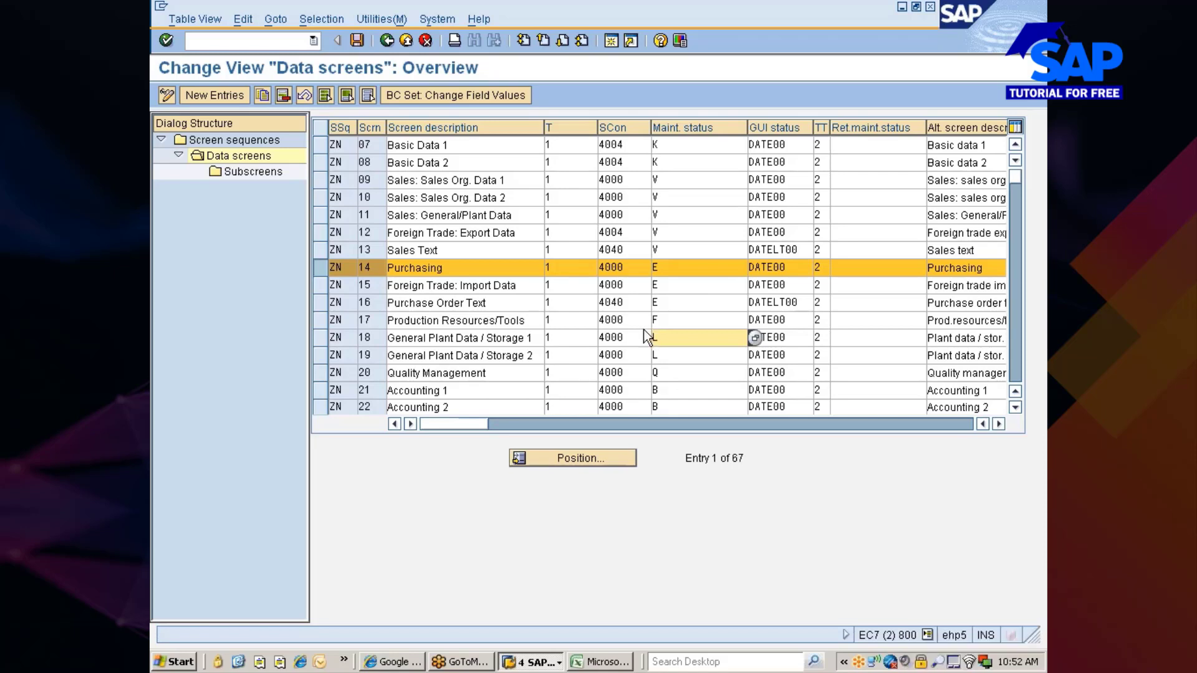
{"action": "left_click", "coordinate": [748, 373]}
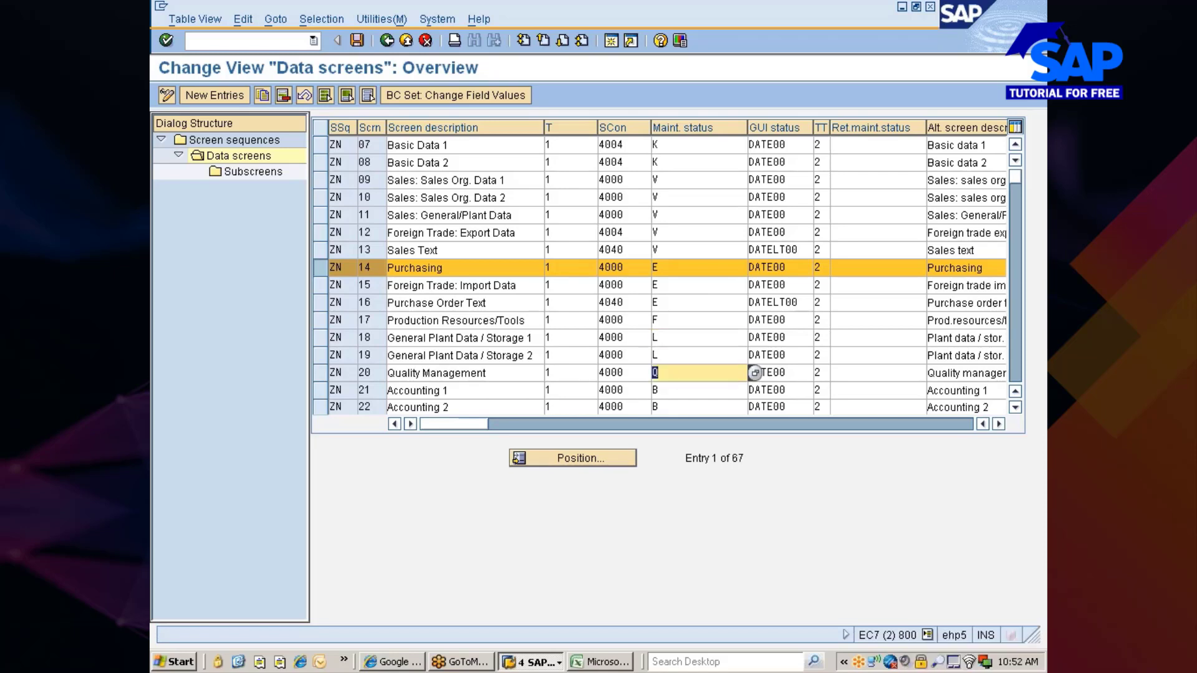
{"action": "left_click", "coordinate": [755, 390]}
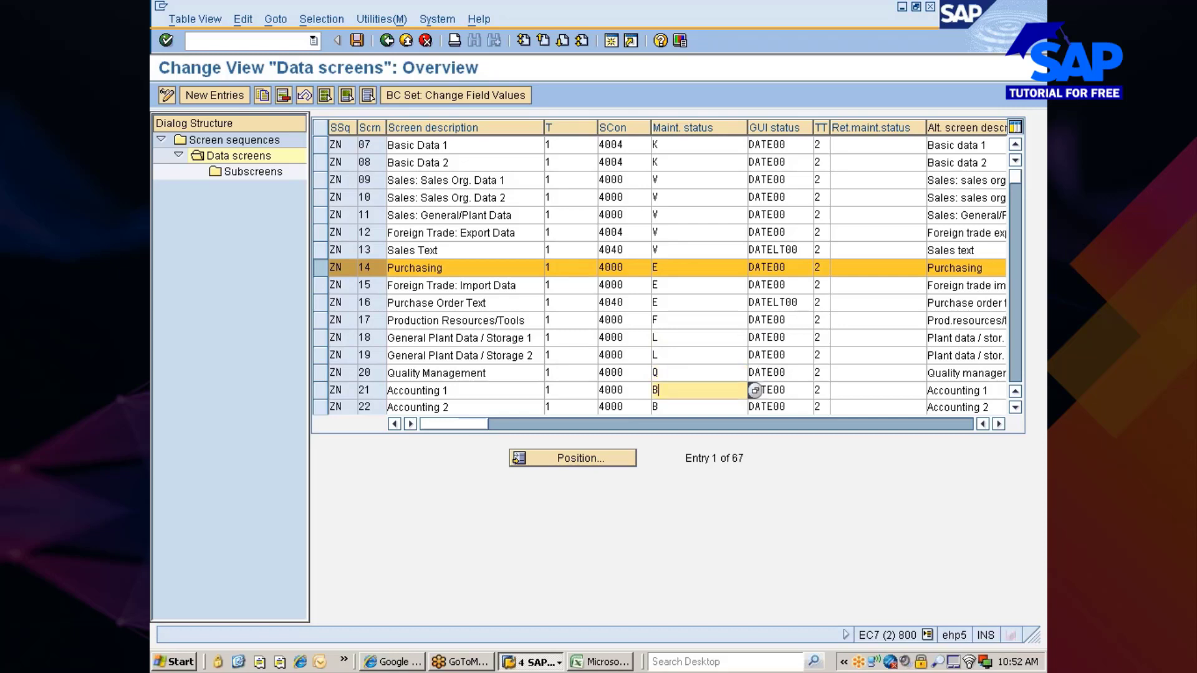
- Switch to the REARWHEEL_TYRE material display and show the Units of measure view within its additional data
{"action": "left_click", "coordinate": [1015, 358]}
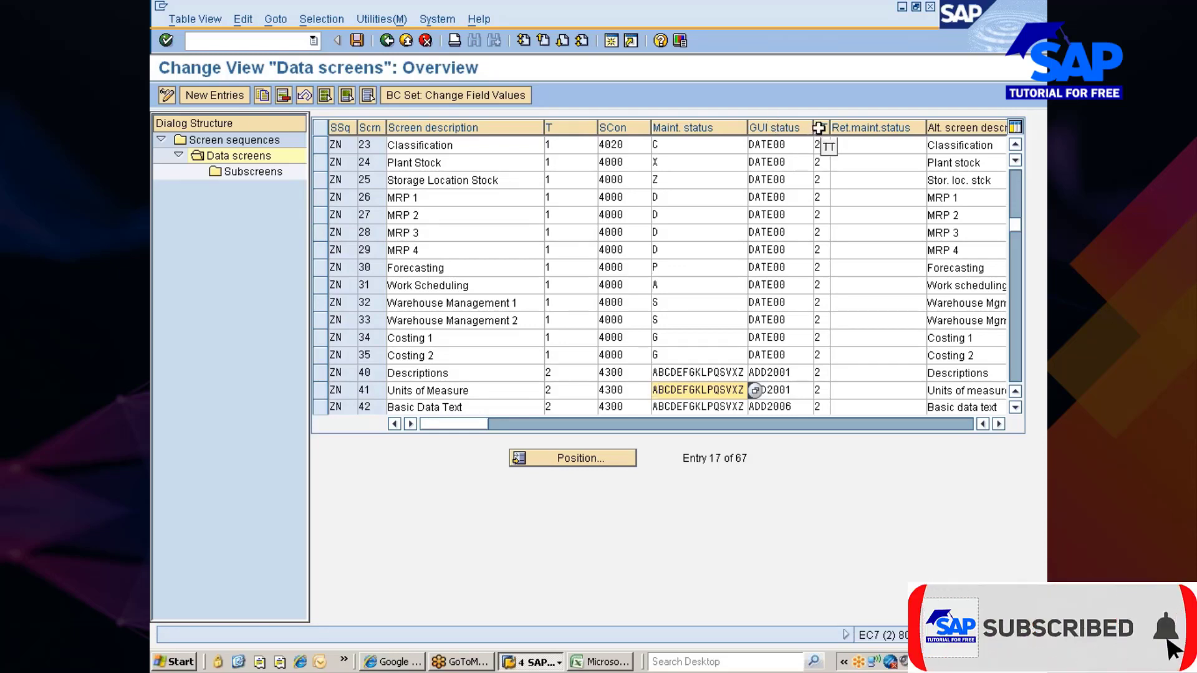
{"action": "left_click", "coordinate": [517, 665]}
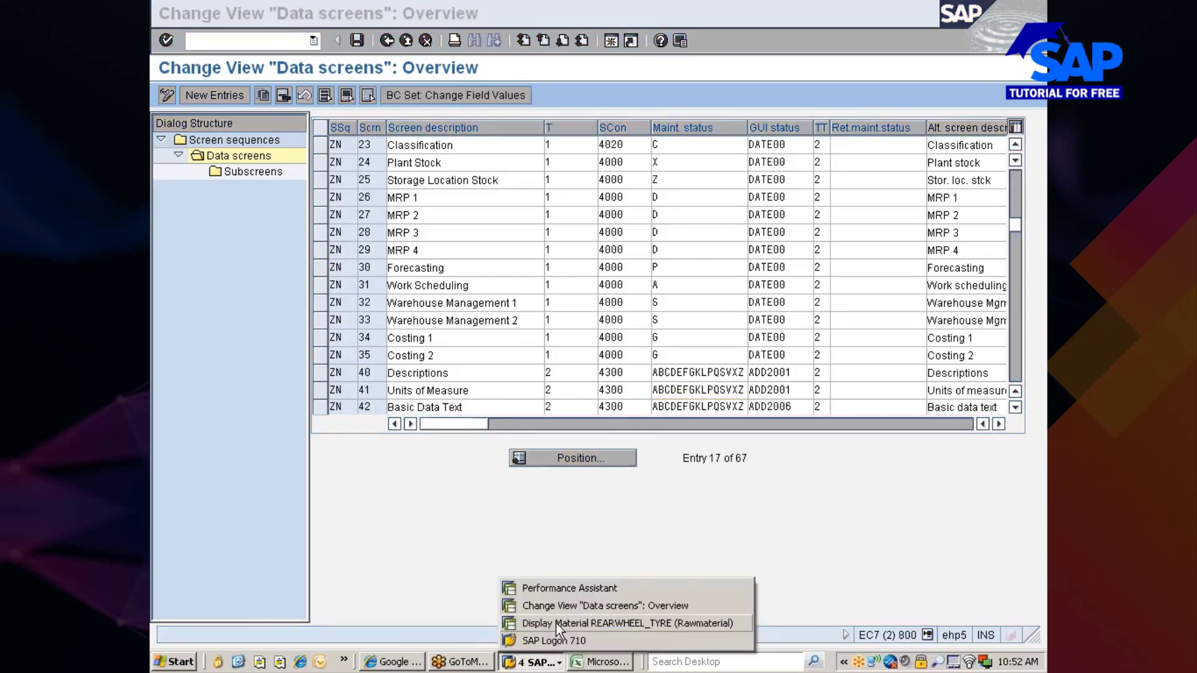
{"action": "left_click", "coordinate": [556, 623]}
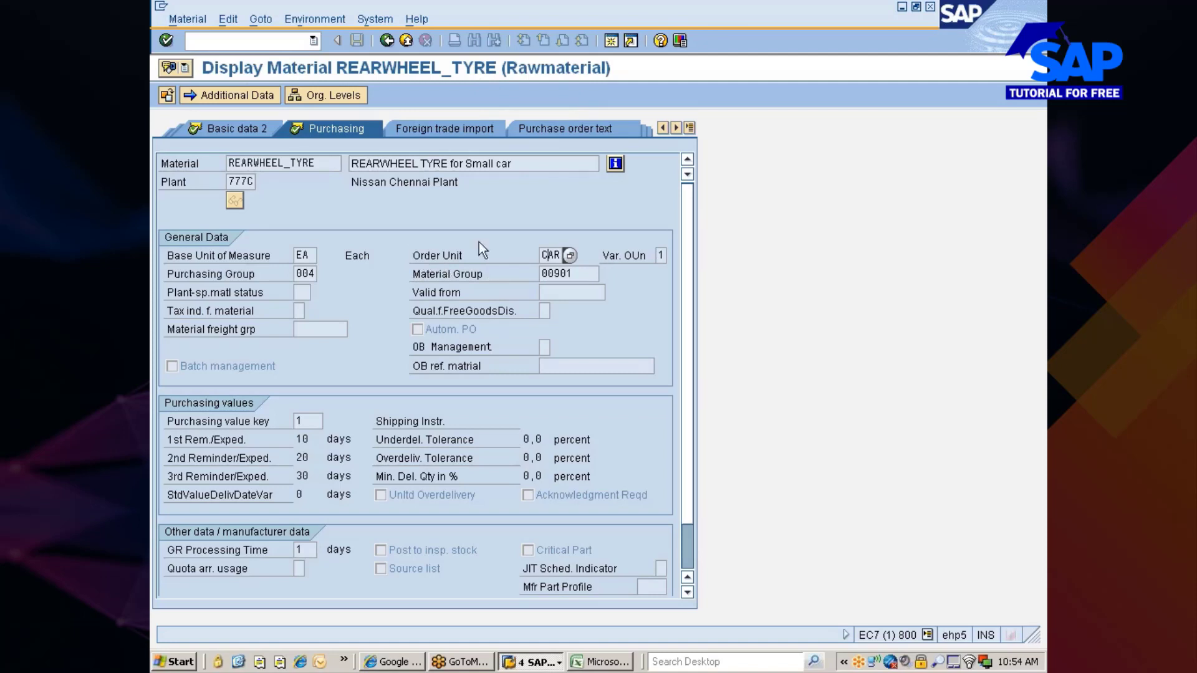
{"action": "left_click", "coordinate": [237, 98]}
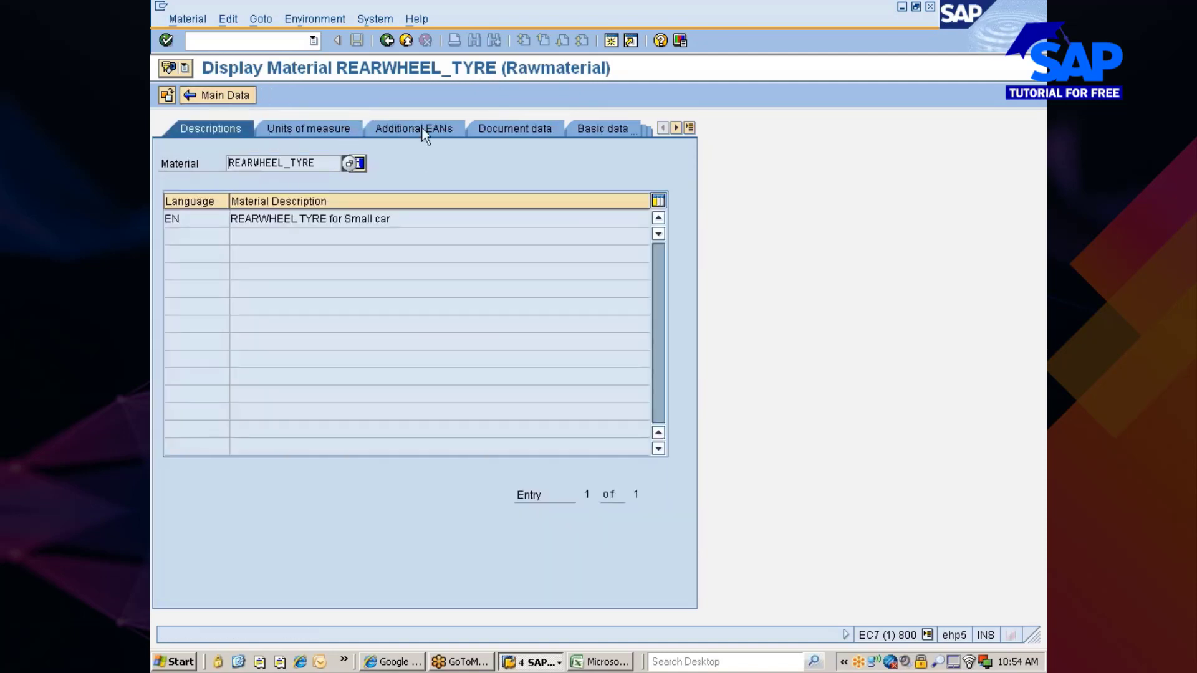
{"action": "left_click", "coordinate": [690, 129]}
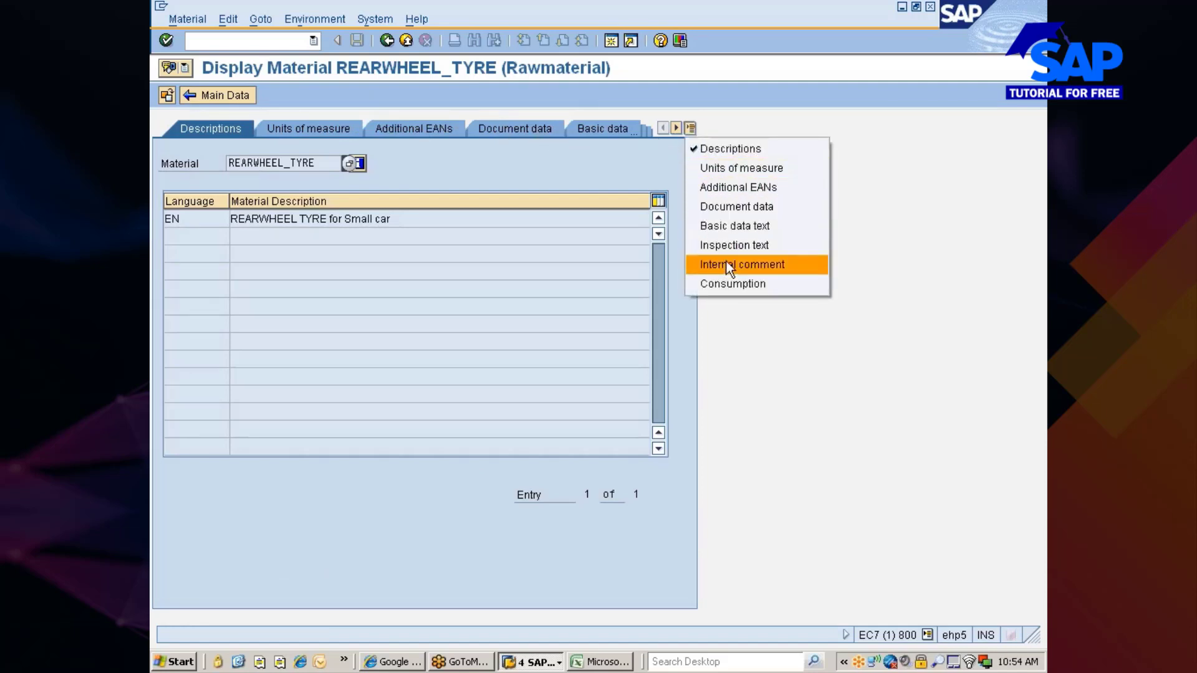
{"action": "left_click", "coordinate": [742, 172]}
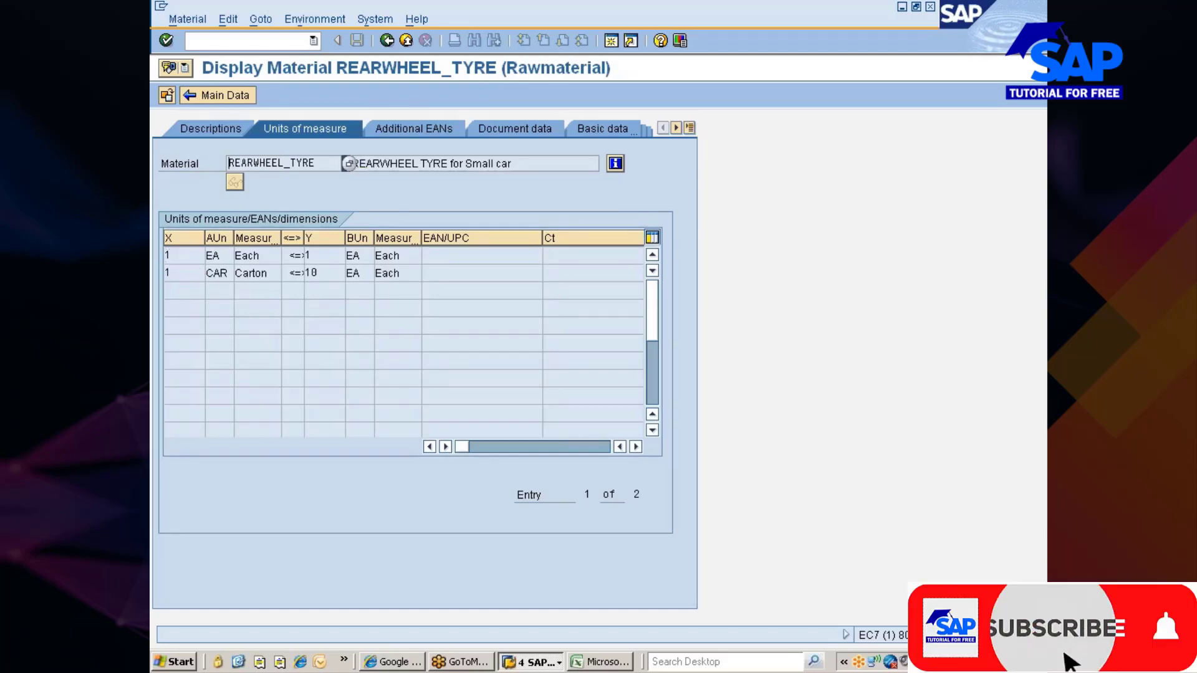
- Examine the Each and Carton conversion rows in the material's units of measure table
{"action": "left_click", "coordinate": [387, 256]}
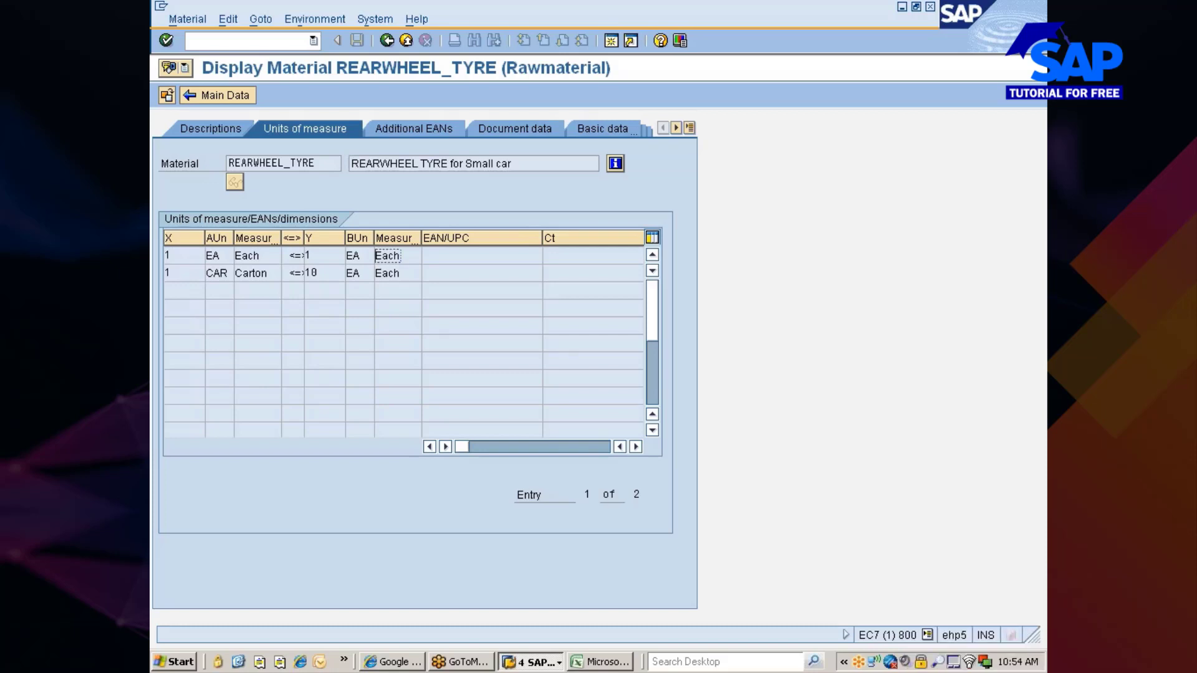
{"action": "left_click", "coordinate": [167, 256]}
{"action": "left_click", "coordinate": [168, 273]}
{"action": "left_click", "coordinate": [317, 273]}
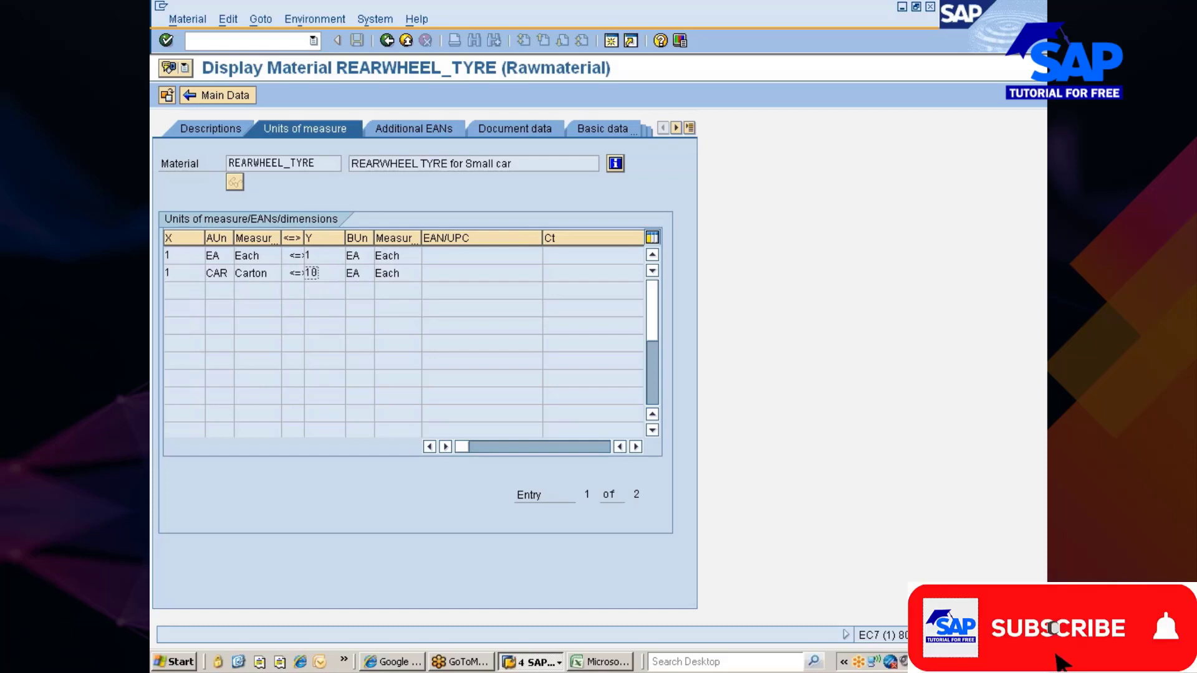
- Return to the ZN Data screens overview and review the title types available for the Classification screen without choosing one
{"action": "key", "text": "alt+Tab"}
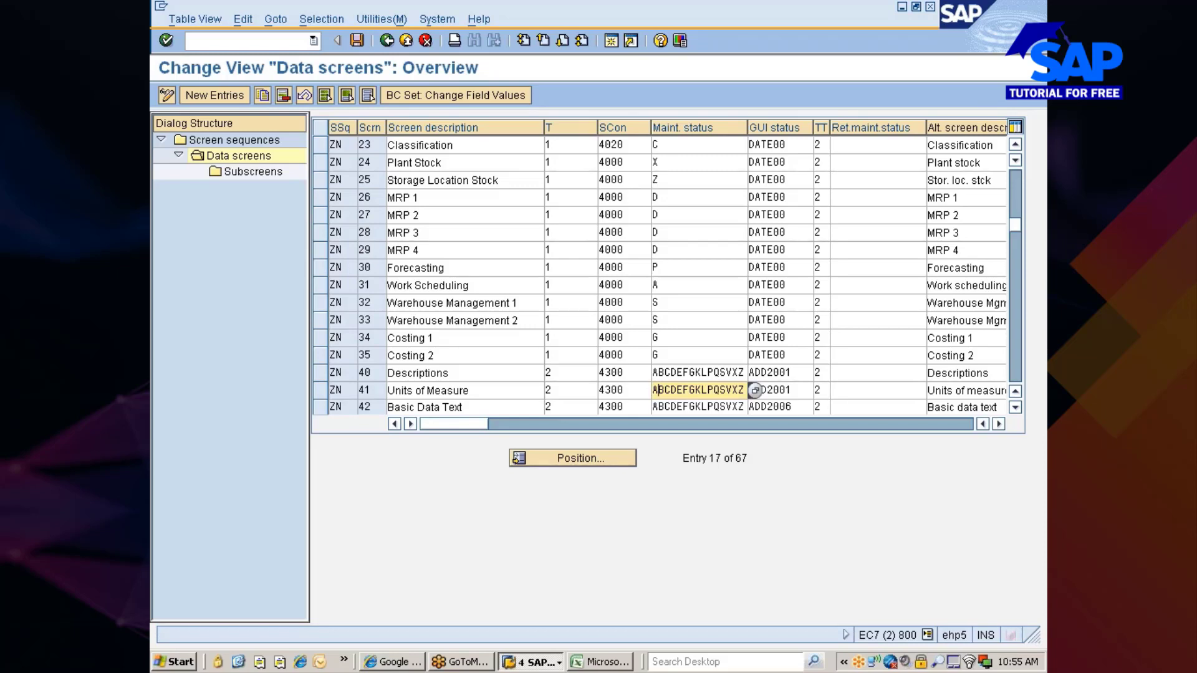
{"action": "left_click", "coordinate": [829, 150]}
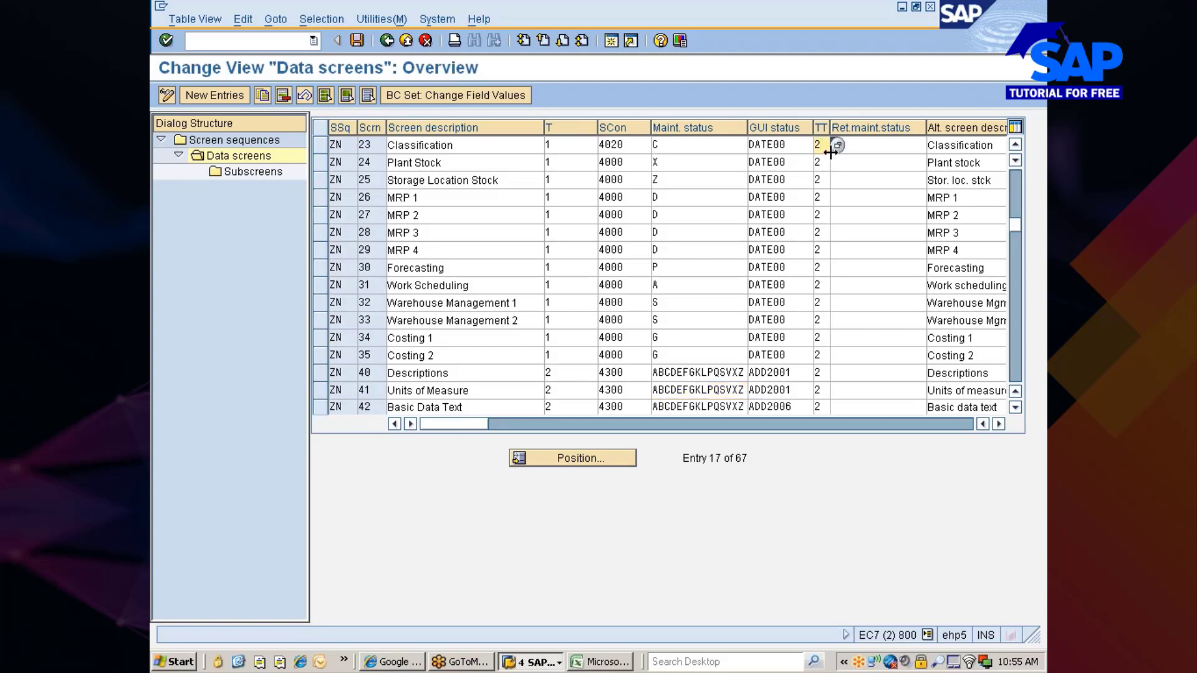
{"action": "left_click", "coordinate": [838, 147]}
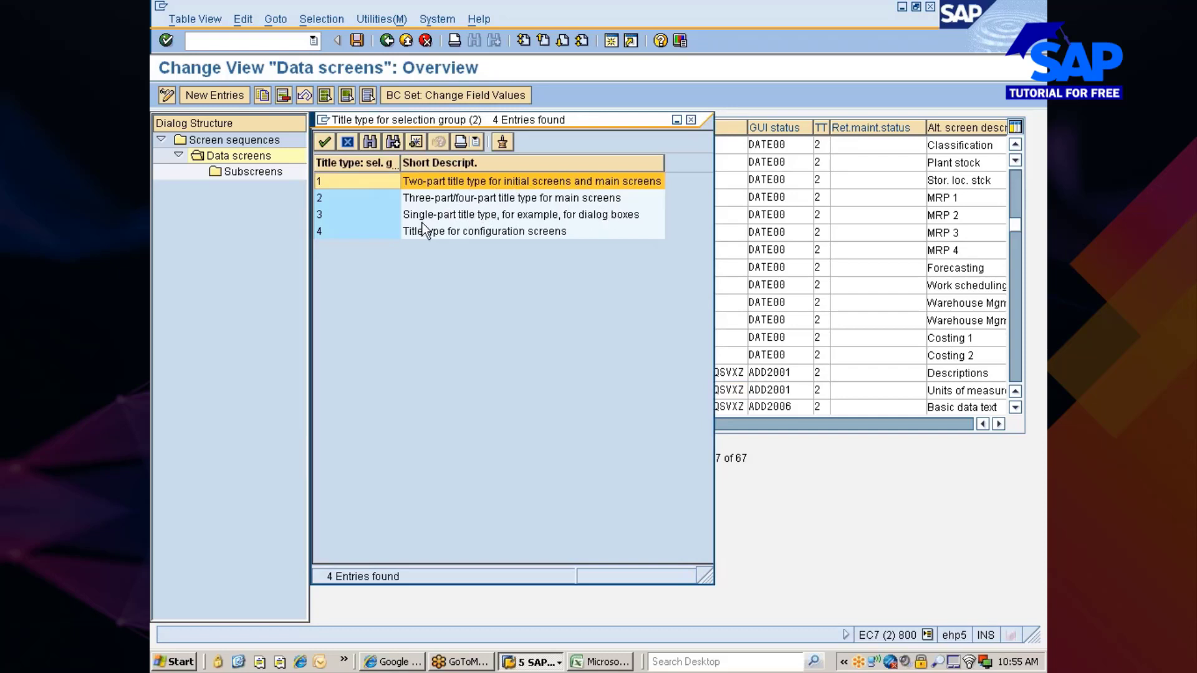
{"action": "left_click", "coordinate": [598, 219]}
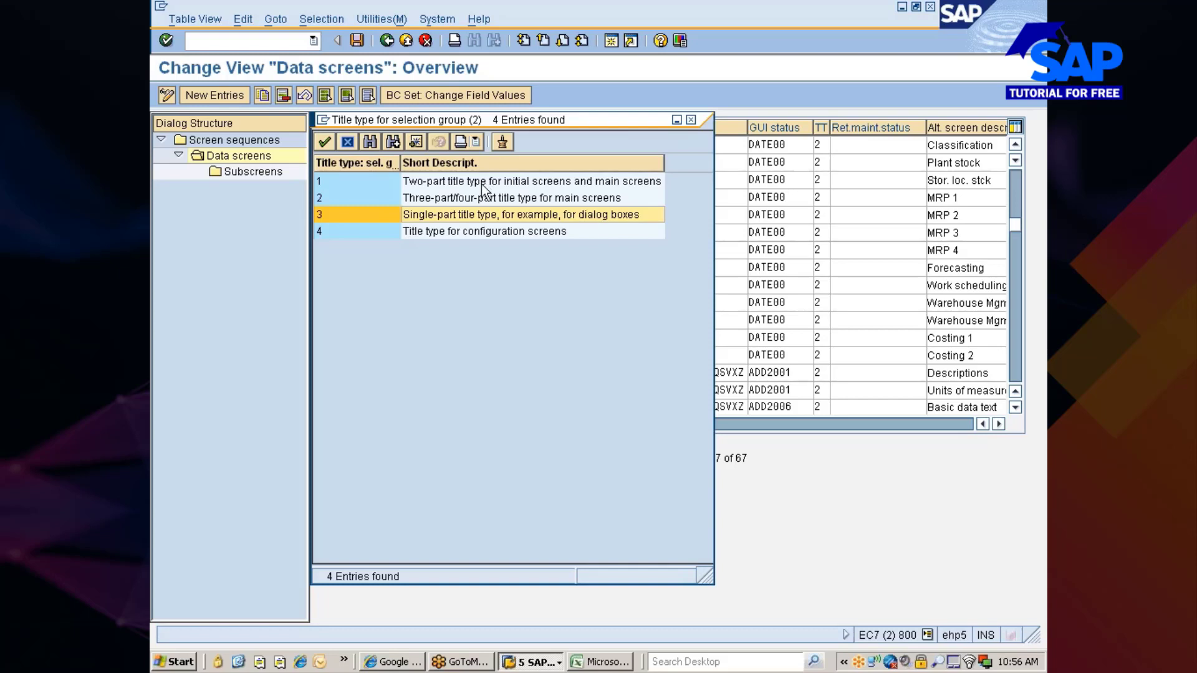
{"action": "left_click", "coordinate": [420, 182]}
{"action": "left_click", "coordinate": [418, 199]}
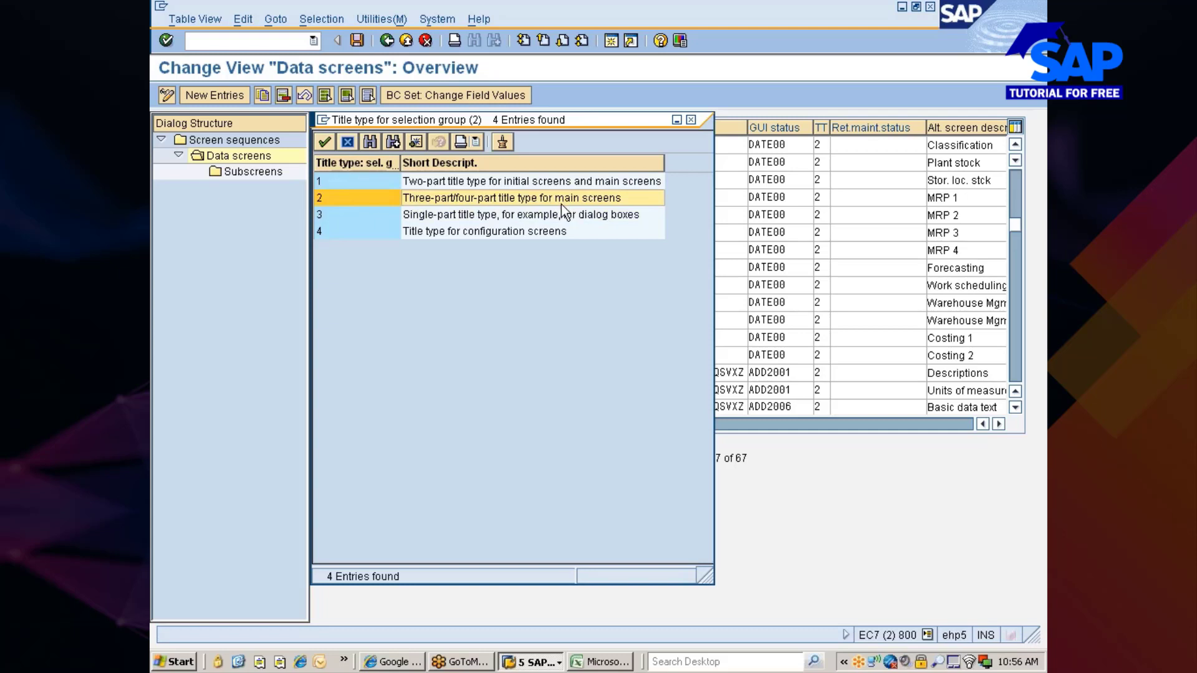
{"action": "left_click", "coordinate": [690, 120]}
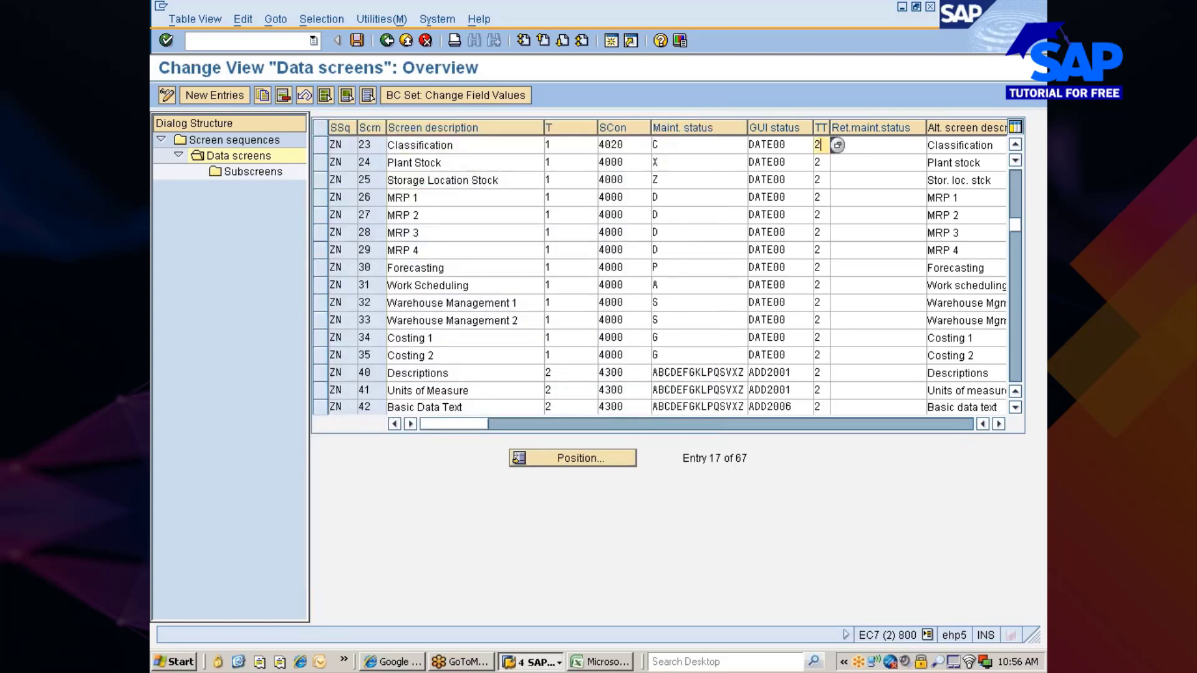
- Unmark the Purchasing row and set the title type to 1 for the Basic Data 1 and Basic Data 2 screens
{"action": "scroll", "coordinate": [1015, 175], "scroll_direction": "up", "scroll_amount": 5}
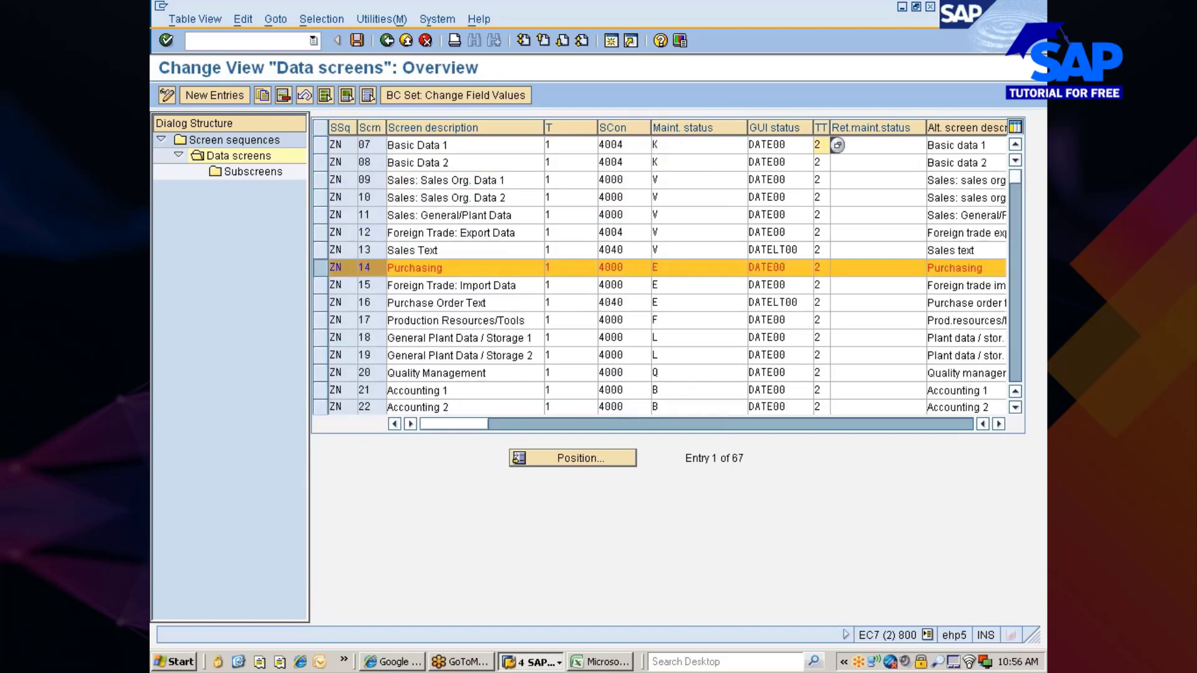
{"action": "left_click", "coordinate": [319, 278]}
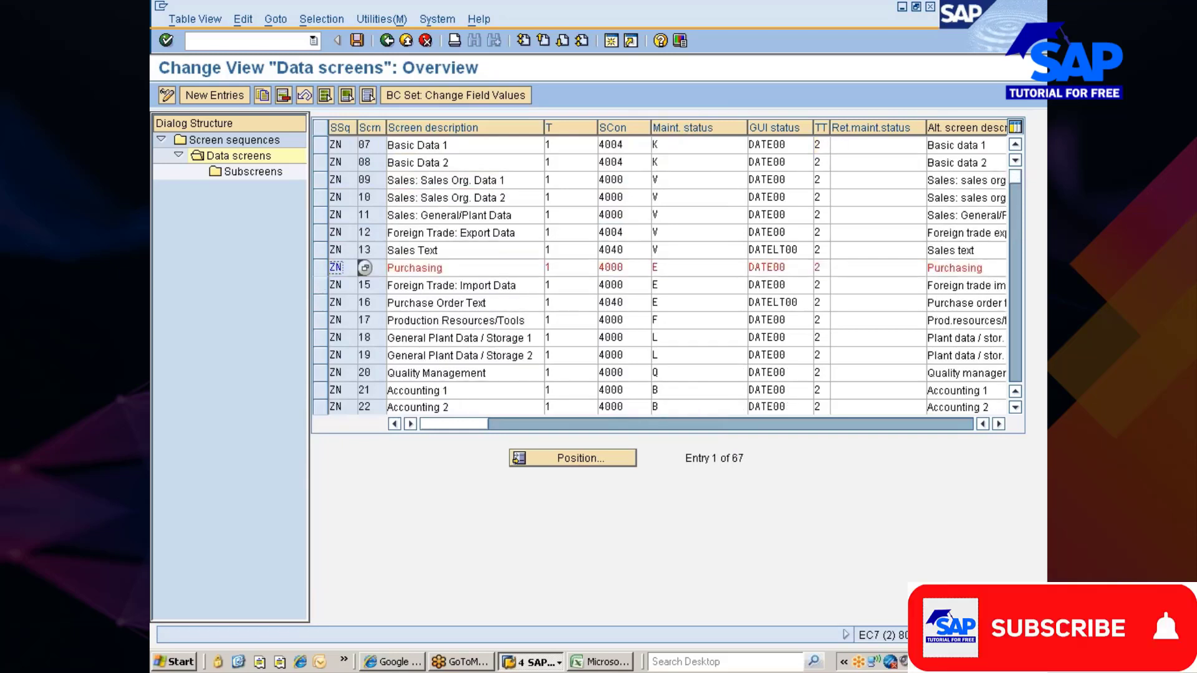
{"action": "left_click", "coordinate": [820, 144]}
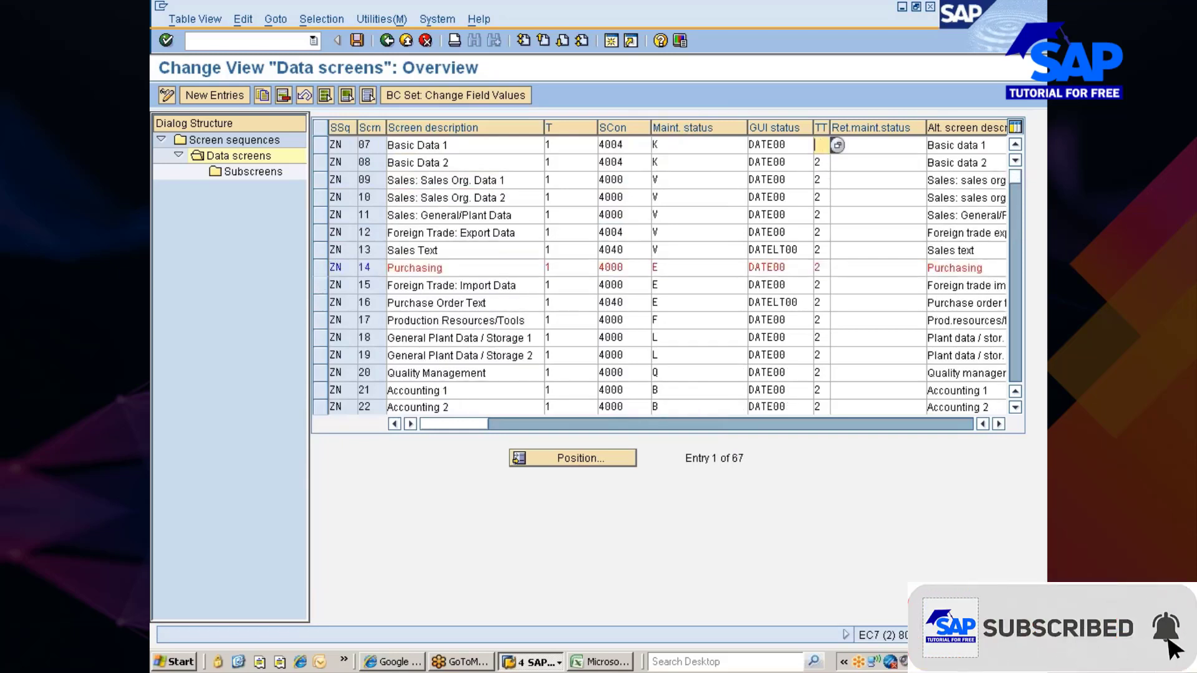
{"action": "type", "text": "1"}
{"action": "left_click", "coordinate": [820, 162]}
{"action": "key", "text": "BackSpace"}
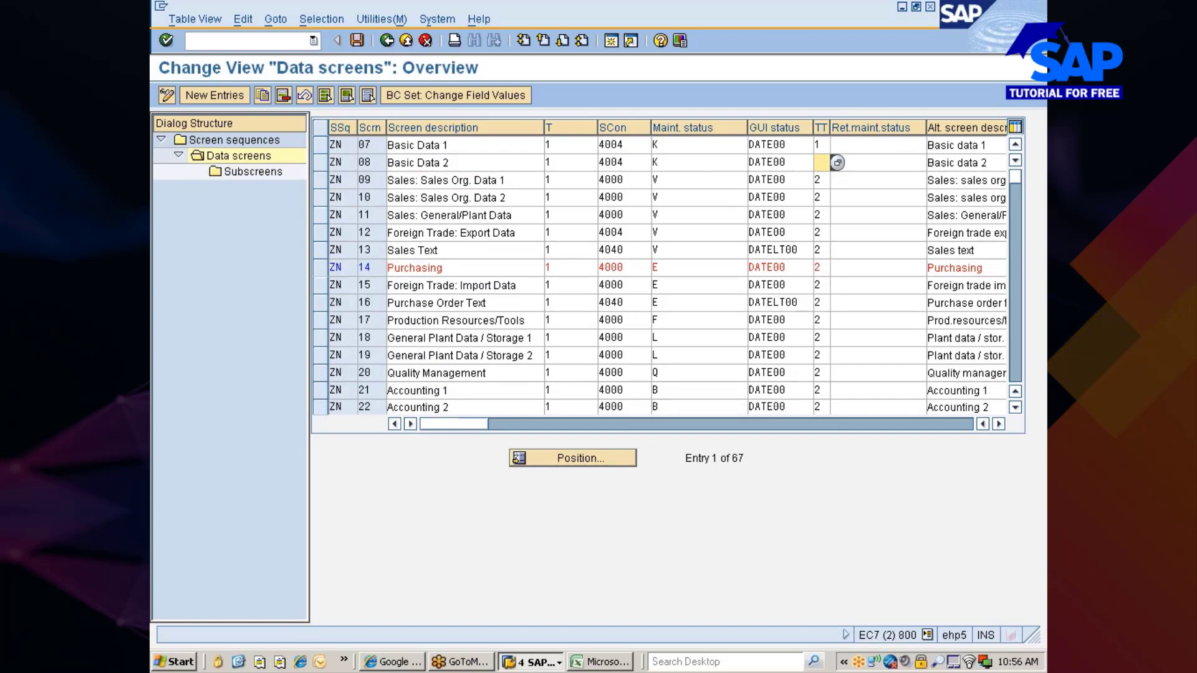
{"action": "type", "text": "1"}
- Check the title type options for the Accounting 1 screen and close the list without choosing one
{"action": "left_click", "coordinate": [820, 268]}
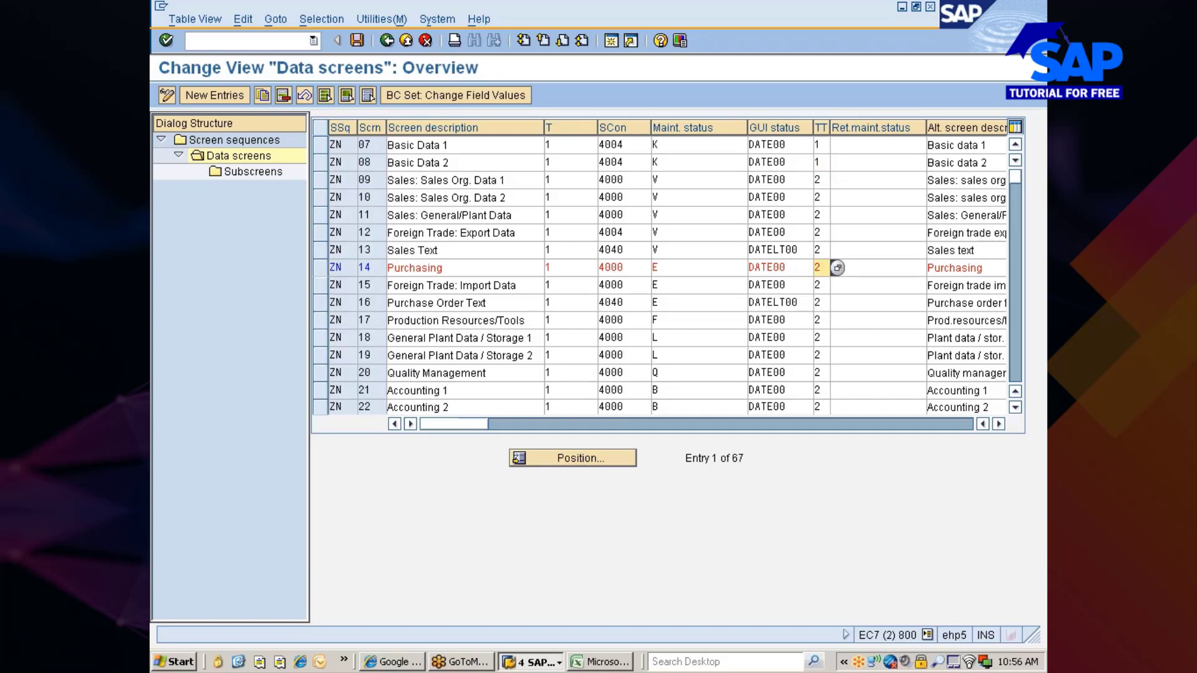
{"action": "left_click", "coordinate": [822, 390]}
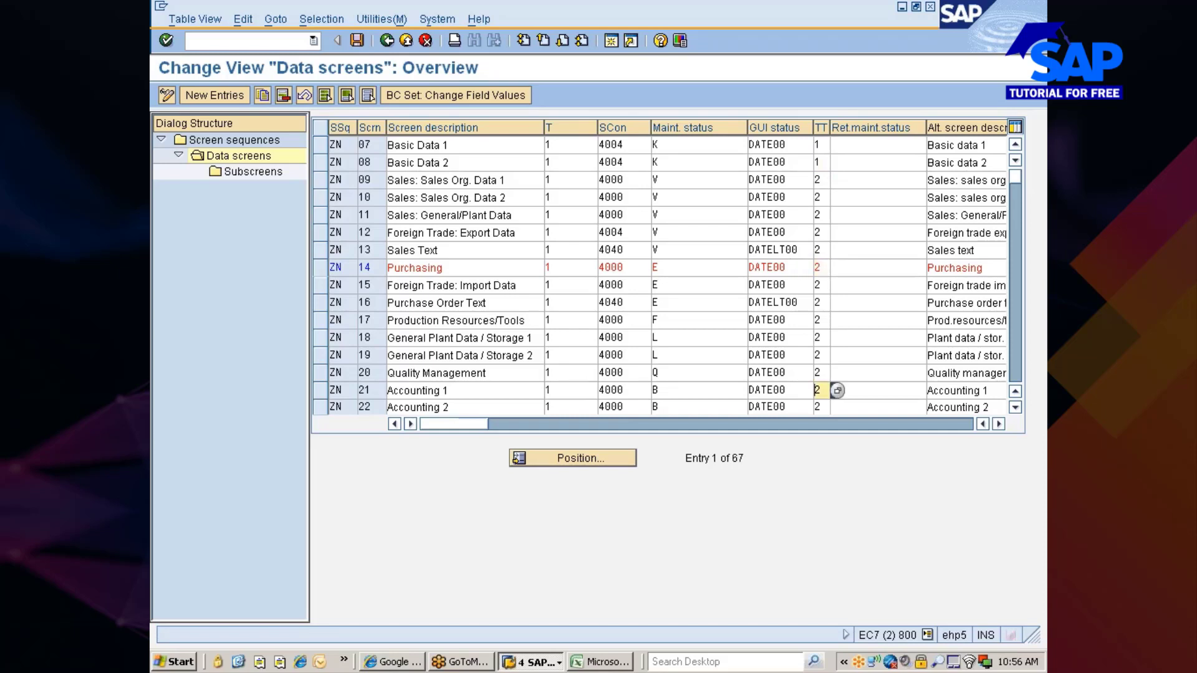
{"action": "left_click", "coordinate": [837, 390]}
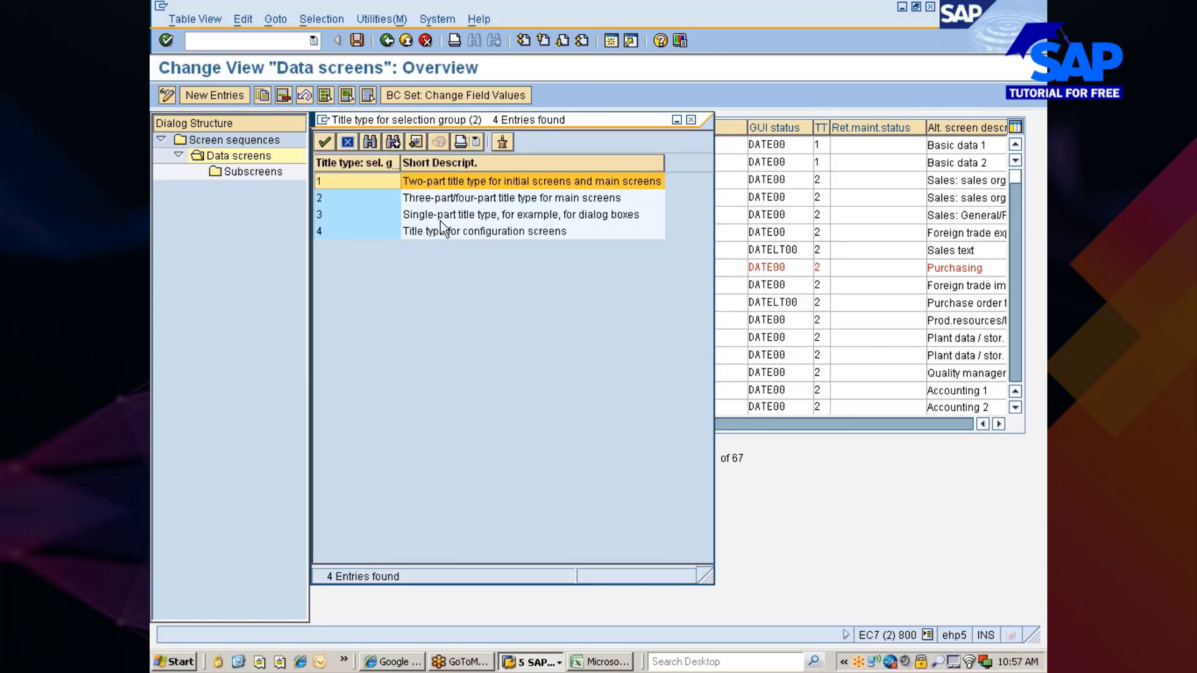
{"action": "left_click", "coordinate": [692, 120]}
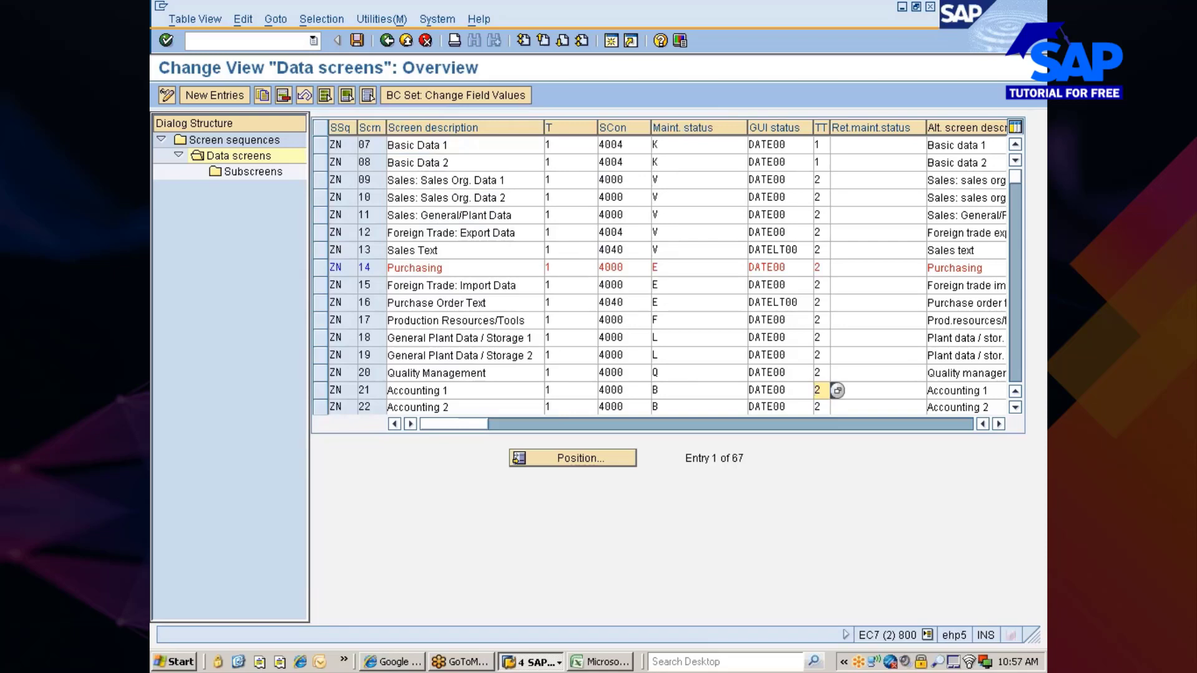
- Set the title type of the Units of Measure screen to 3, the single-part title type for dialog boxes
{"action": "left_click", "coordinate": [1013, 357]}
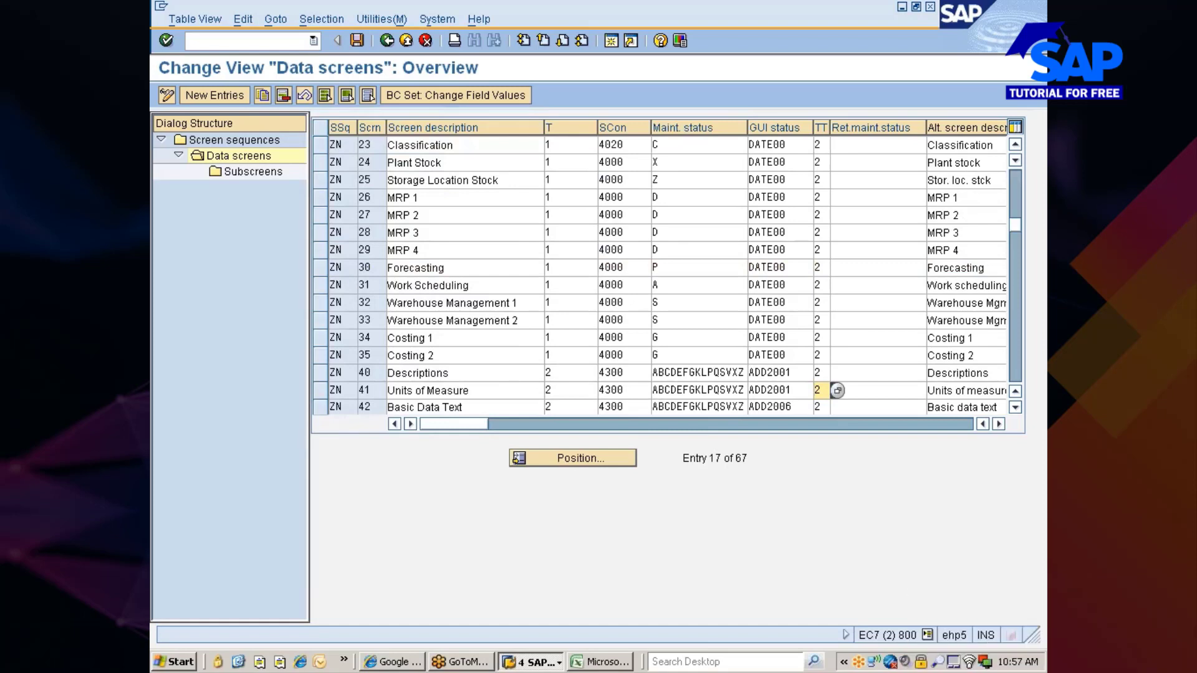
{"action": "key", "text": "BackSpace"}
{"action": "left_click", "coordinate": [837, 390]}
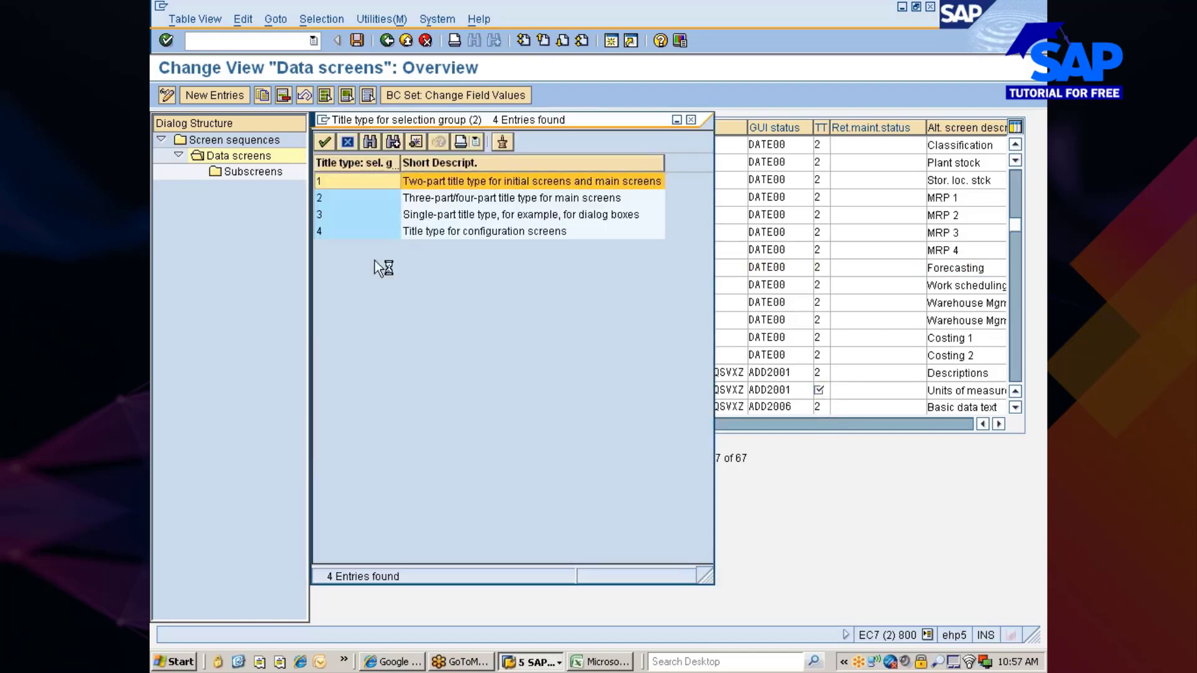
{"action": "left_click", "coordinate": [443, 214]}
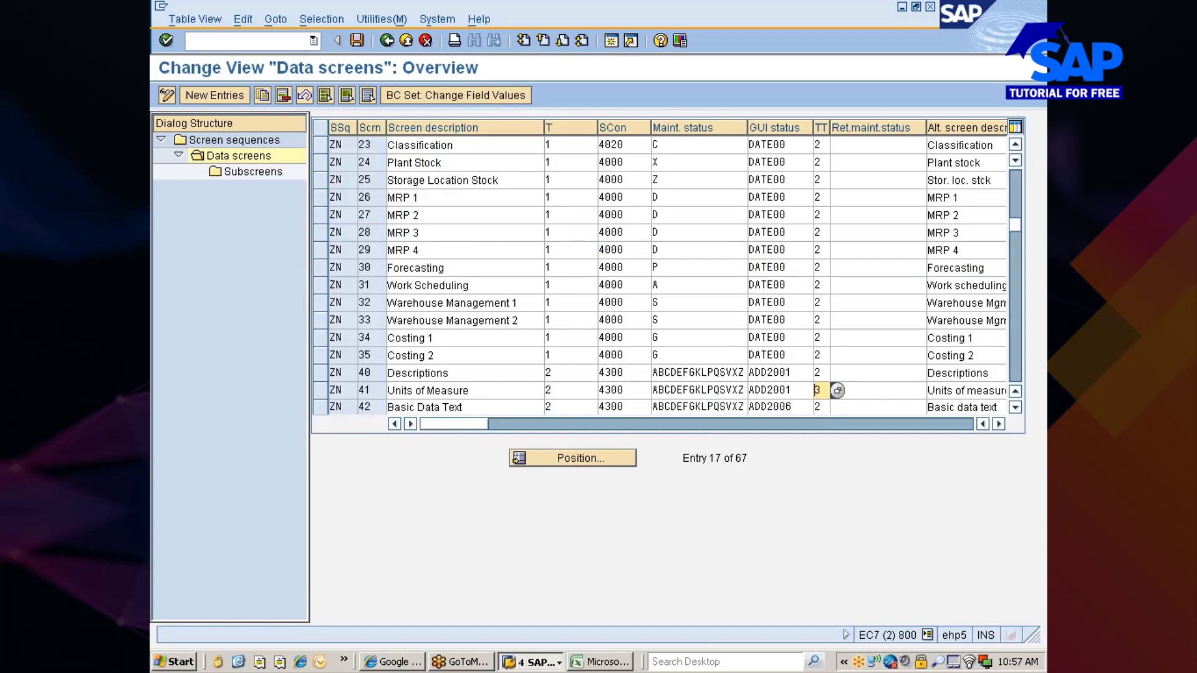
- Set the title type of the Descriptions screen to 3 and save the ZN data screens
{"action": "left_click", "coordinate": [822, 373]}
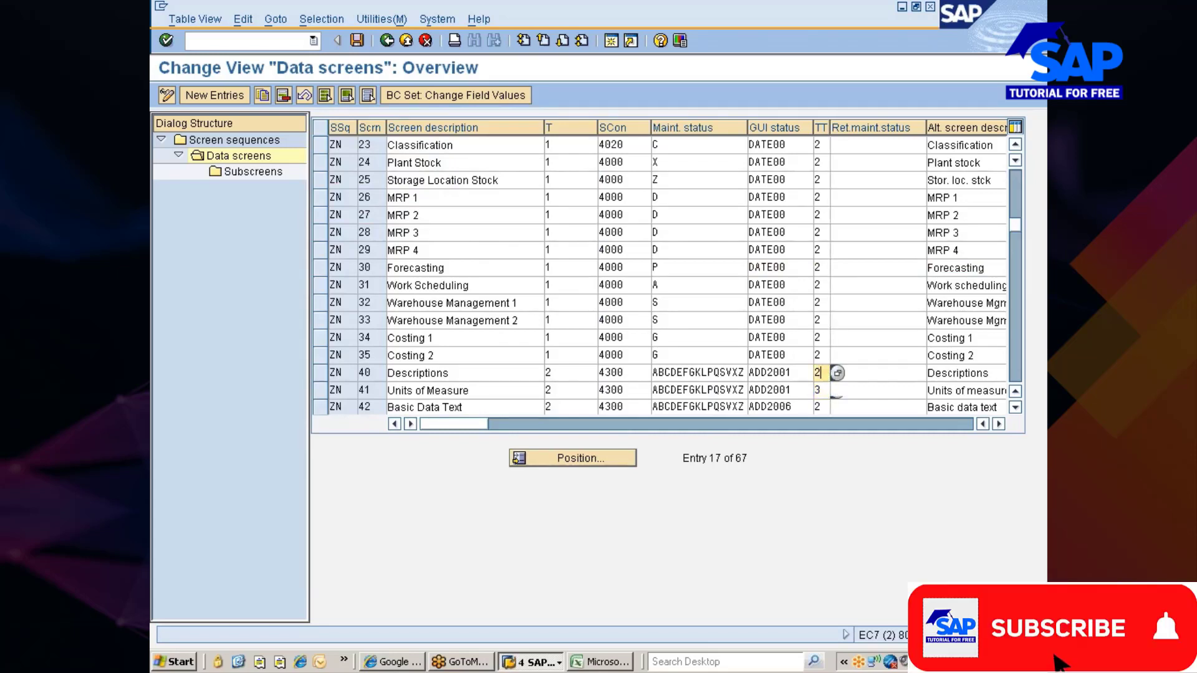
{"action": "key", "text": "F4"}
{"action": "key", "text": "Up"}
{"action": "key", "text": "Return"}
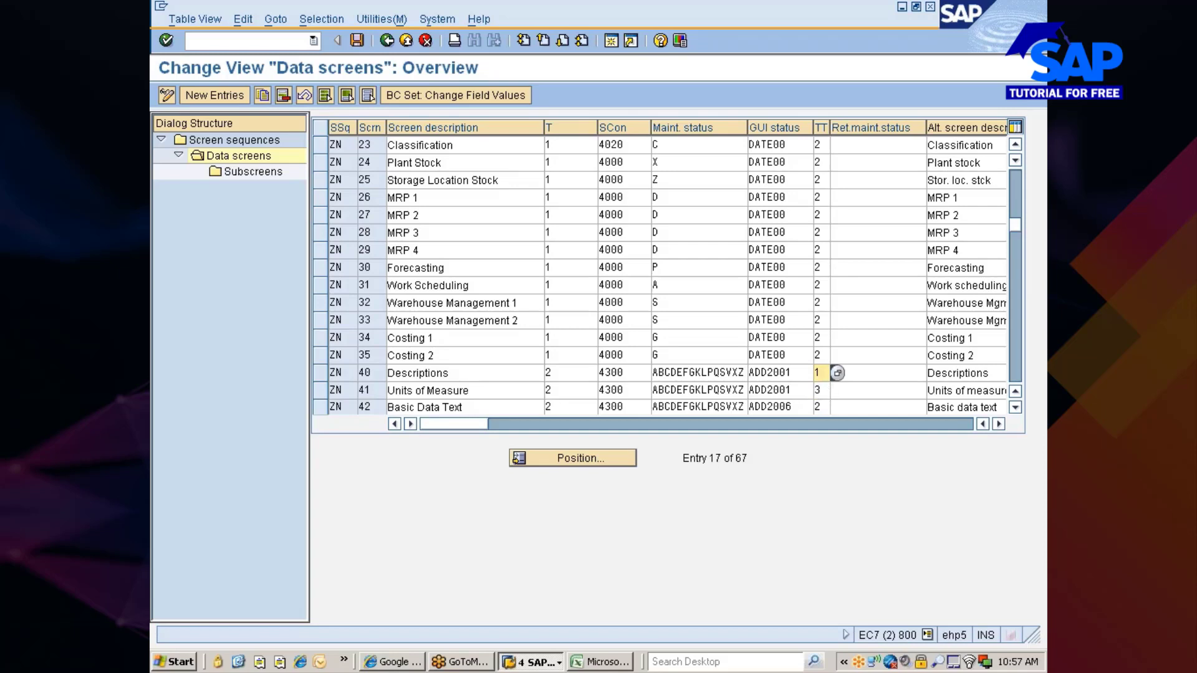
{"action": "key", "text": "F4"}
{"action": "key", "text": "Return"}
{"action": "left_click", "coordinate": [545, 424]}
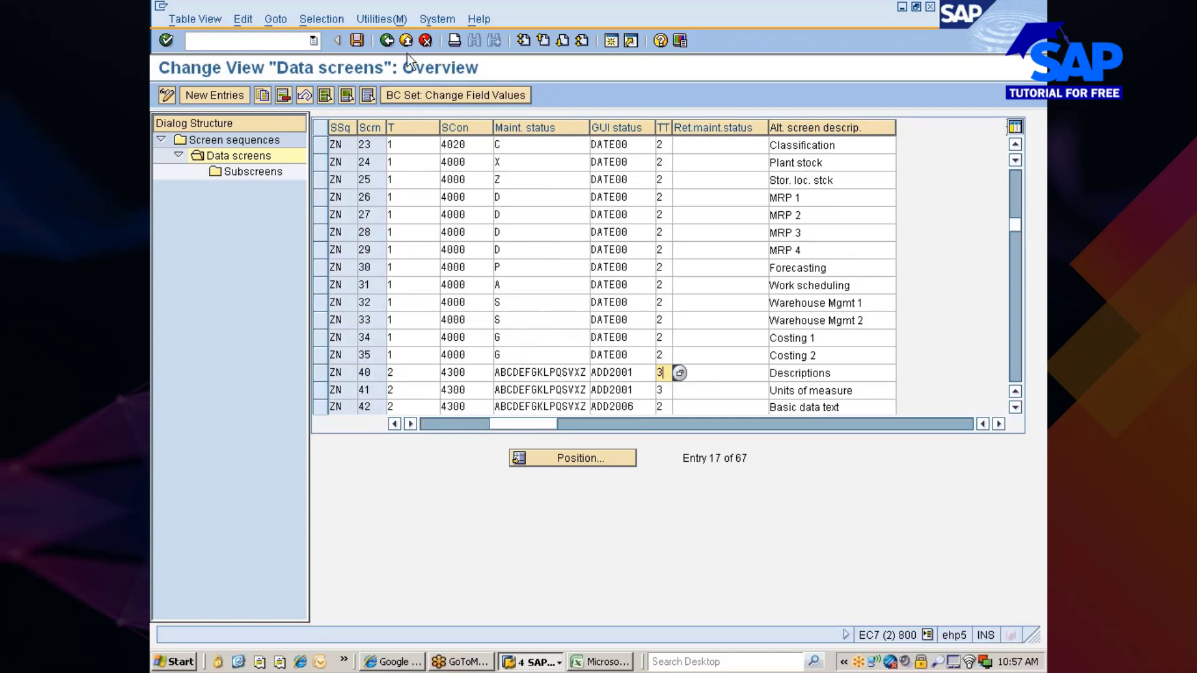
{"action": "left_click", "coordinate": [358, 40]}
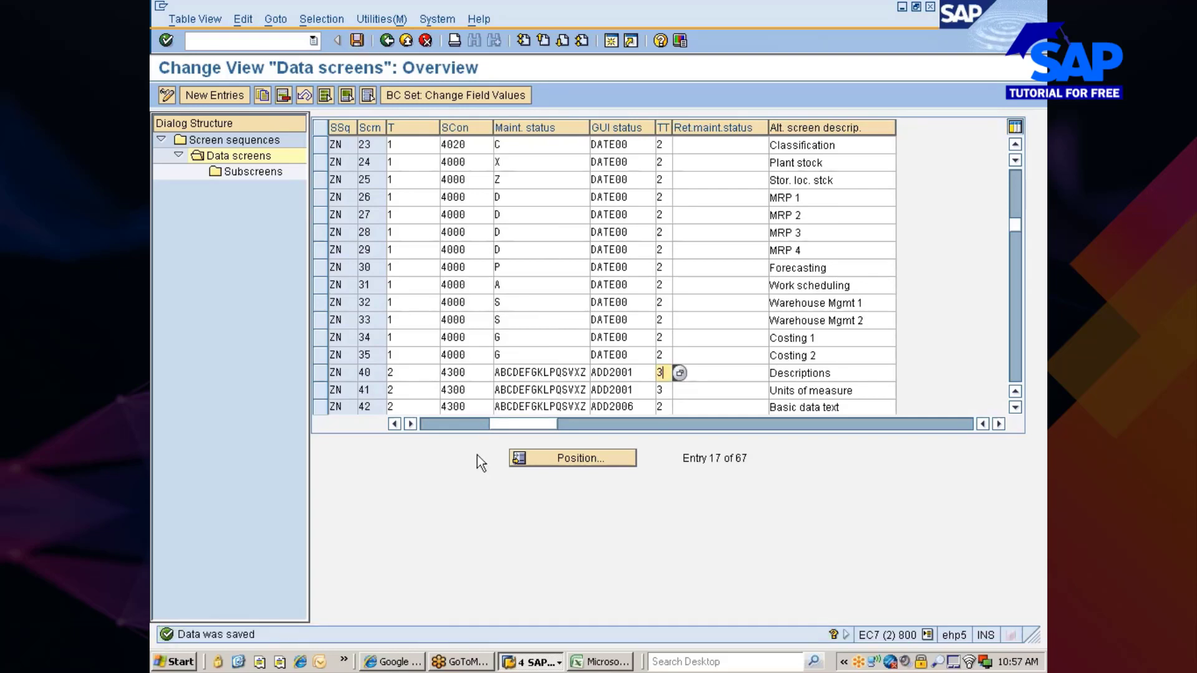
- Mark the Basic Data 1, Basic Data 2 and Sales: Sales Org. Data 1 rows, and clear those marks again
{"action": "left_click", "coordinate": [434, 424]}
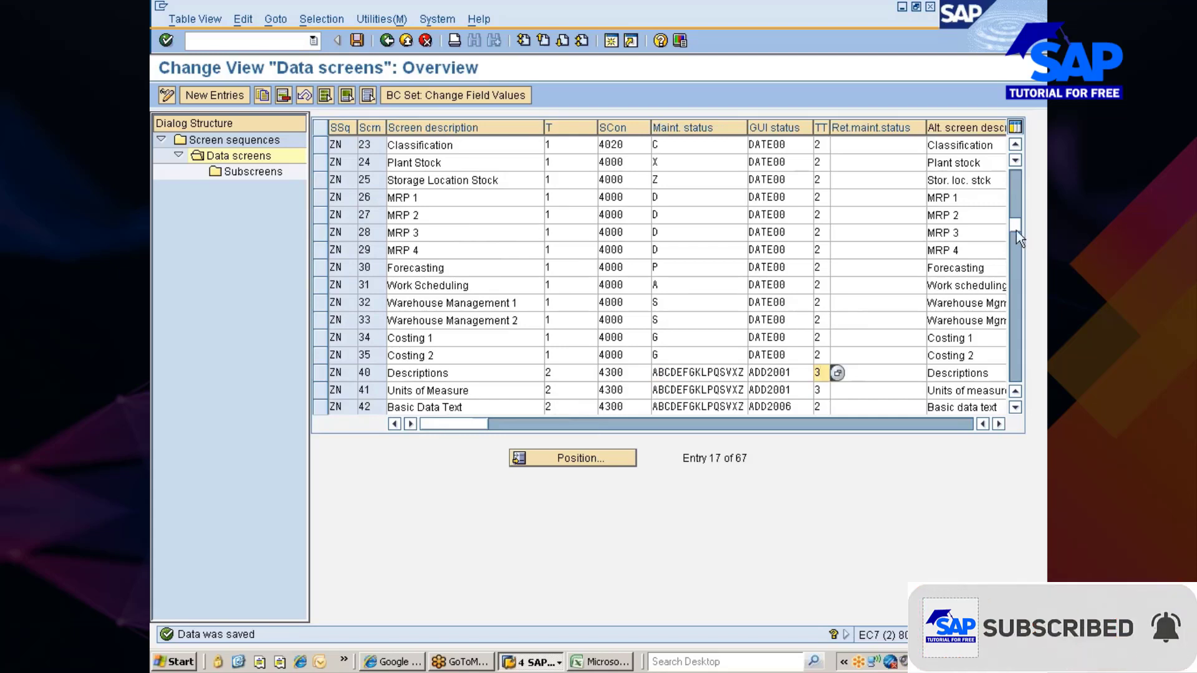
{"action": "left_click", "coordinate": [1015, 167]}
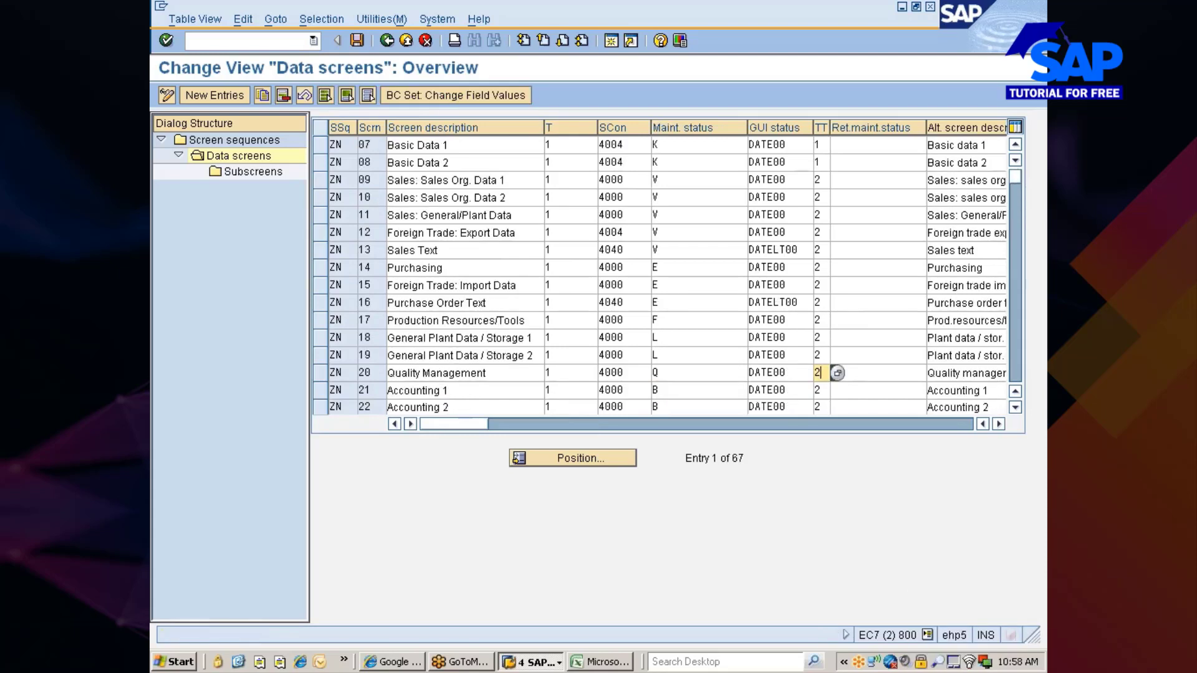
{"action": "left_click", "coordinate": [203, 141]}
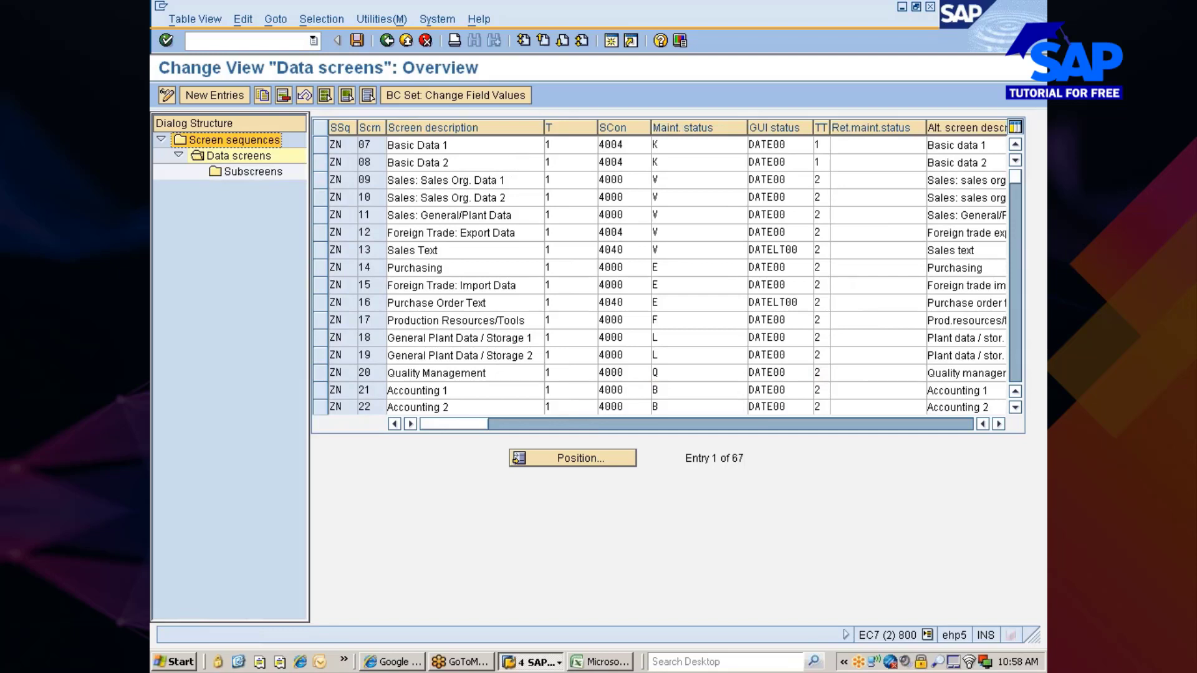
{"action": "left_click_drag", "start_coordinate": [316, 152], "coordinate": [320, 178]}
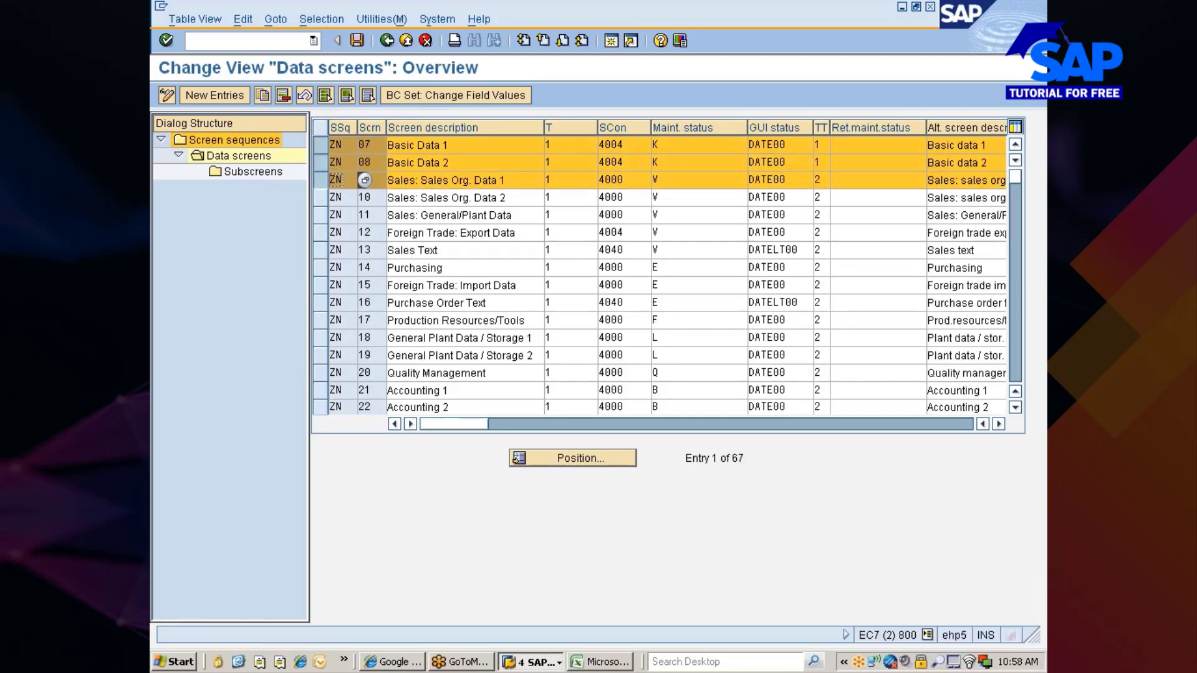
{"action": "left_click", "coordinate": [320, 181]}
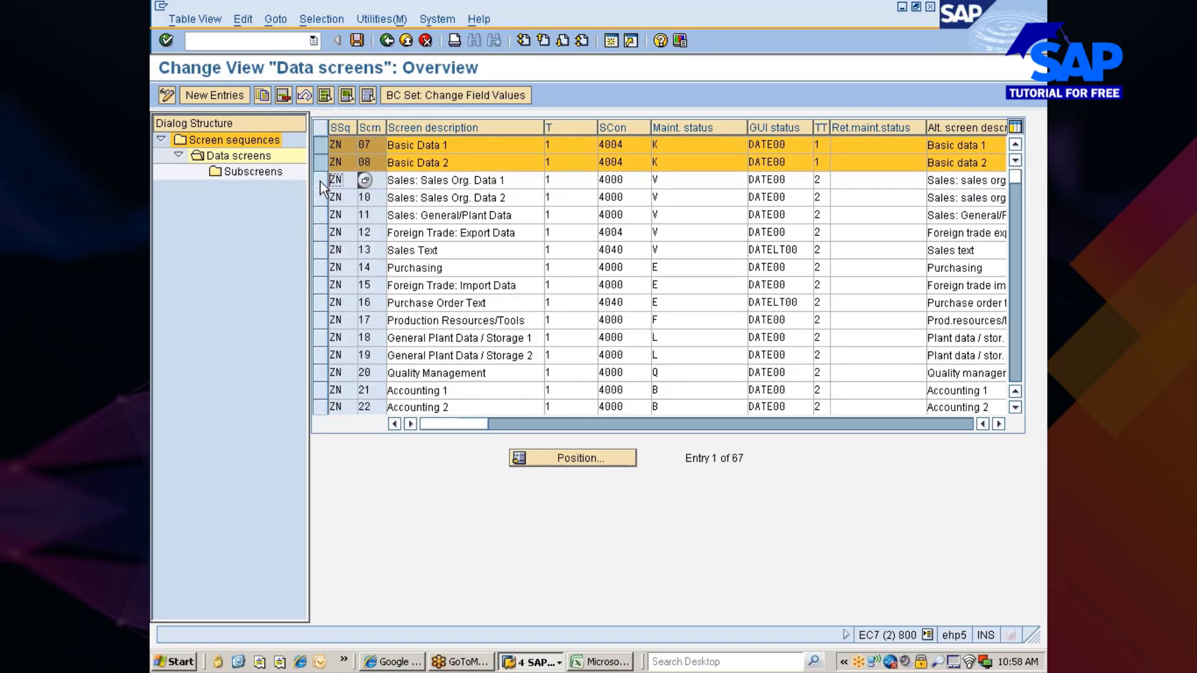
{"action": "left_click", "coordinate": [320, 164]}
{"action": "left_click", "coordinate": [320, 146]}
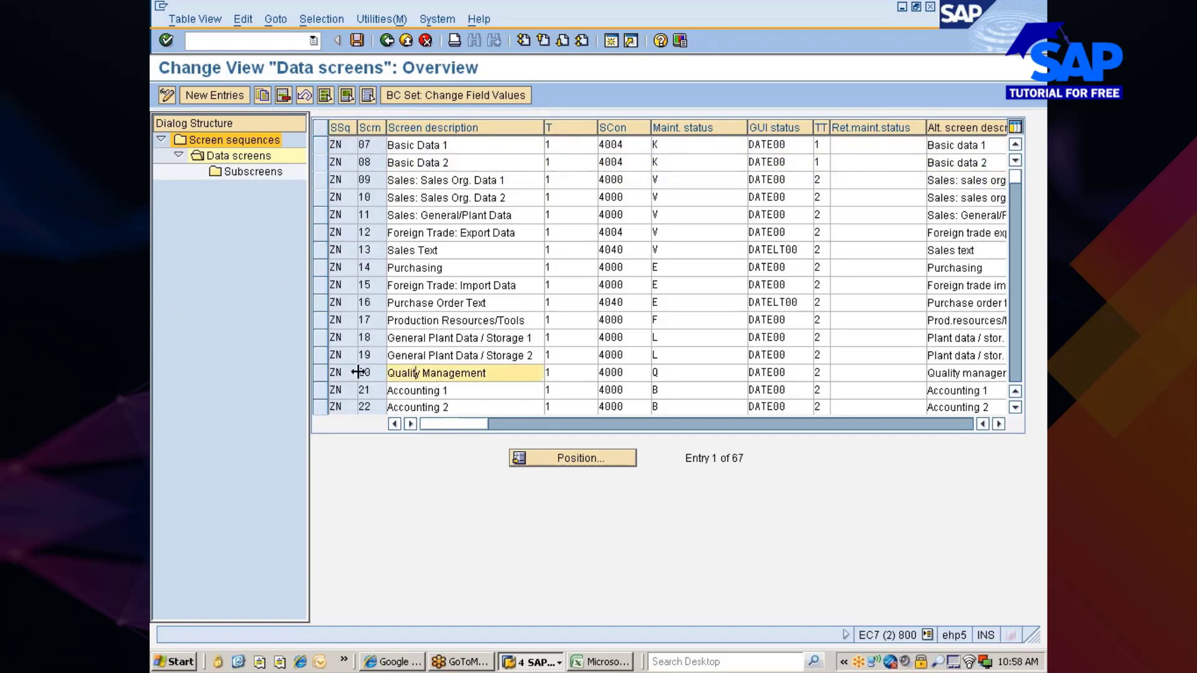
- Mark the Quality Management and Work Scheduling rows, and clear the marks set on Warehouse Management 1 and 2
{"action": "left_click", "coordinate": [318, 372]}
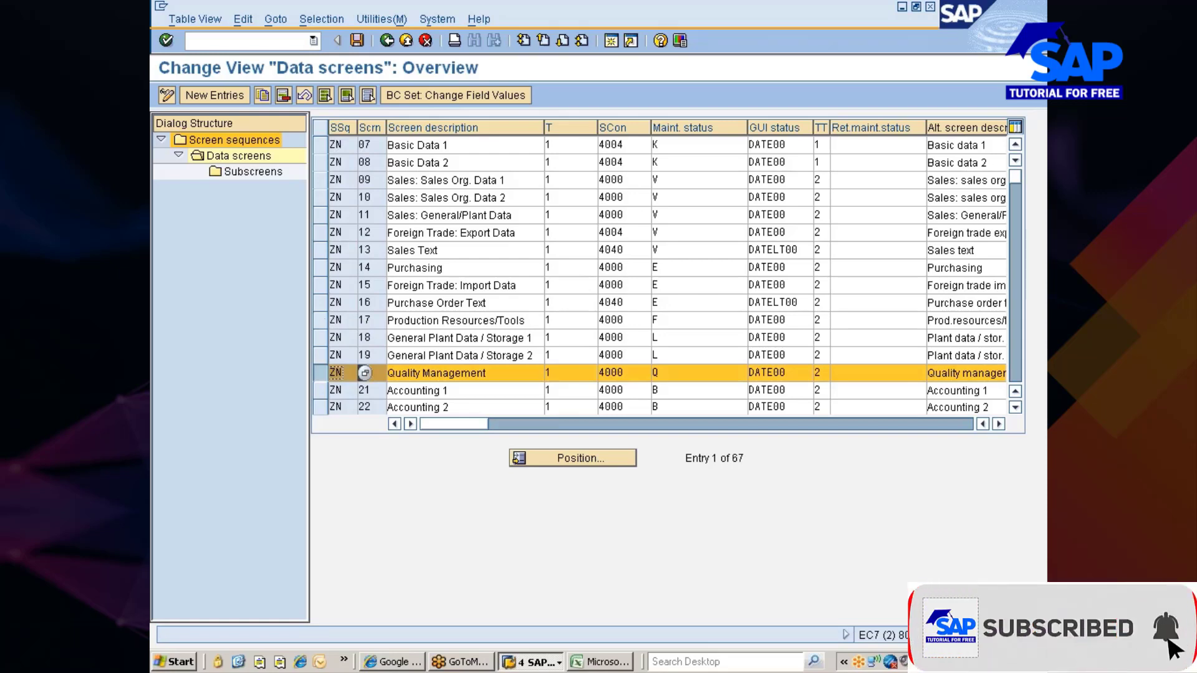
{"action": "scroll", "coordinate": [455, 324], "scroll_direction": "down", "scroll_amount": 1}
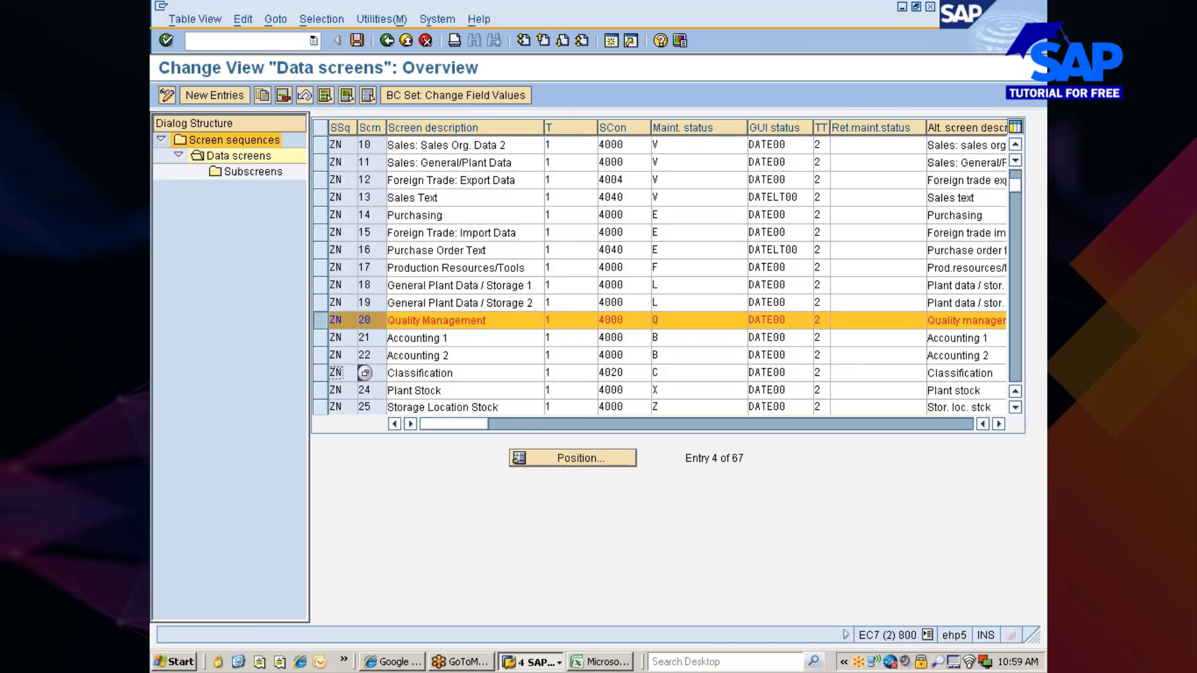
{"action": "scroll", "coordinate": [444, 340], "scroll_direction": "down", "scroll_amount": 2}
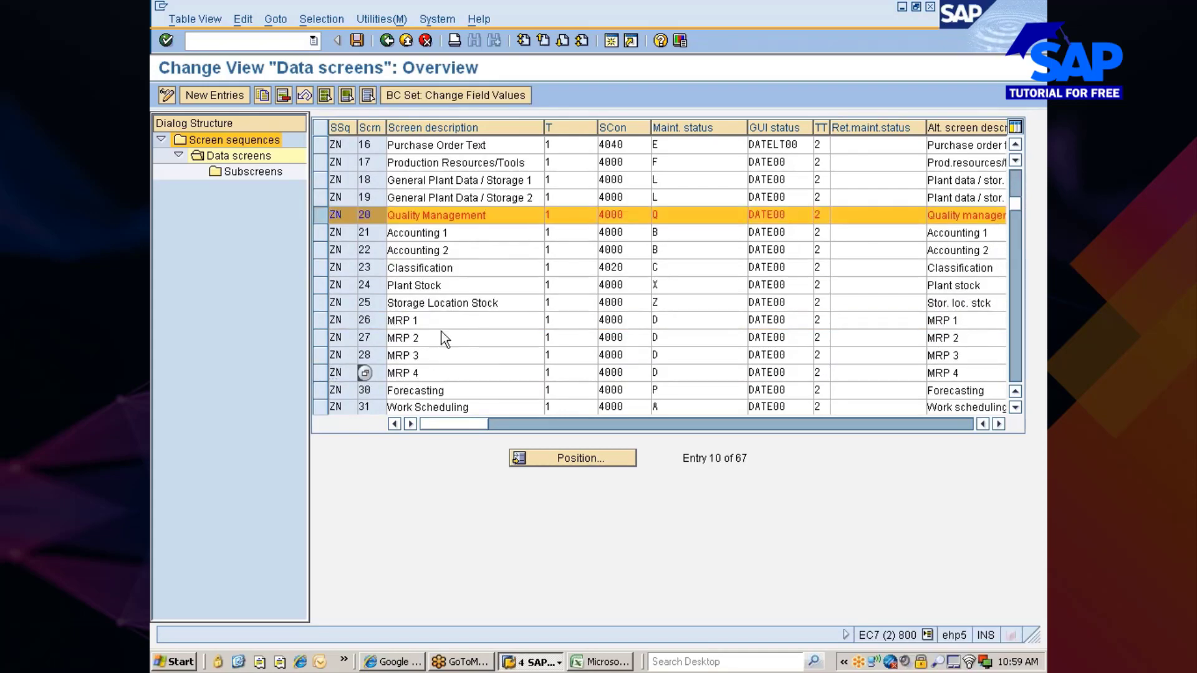
{"action": "scroll", "coordinate": [444, 340], "scroll_direction": "down", "scroll_amount": 1}
{"action": "left_click", "coordinate": [324, 355]}
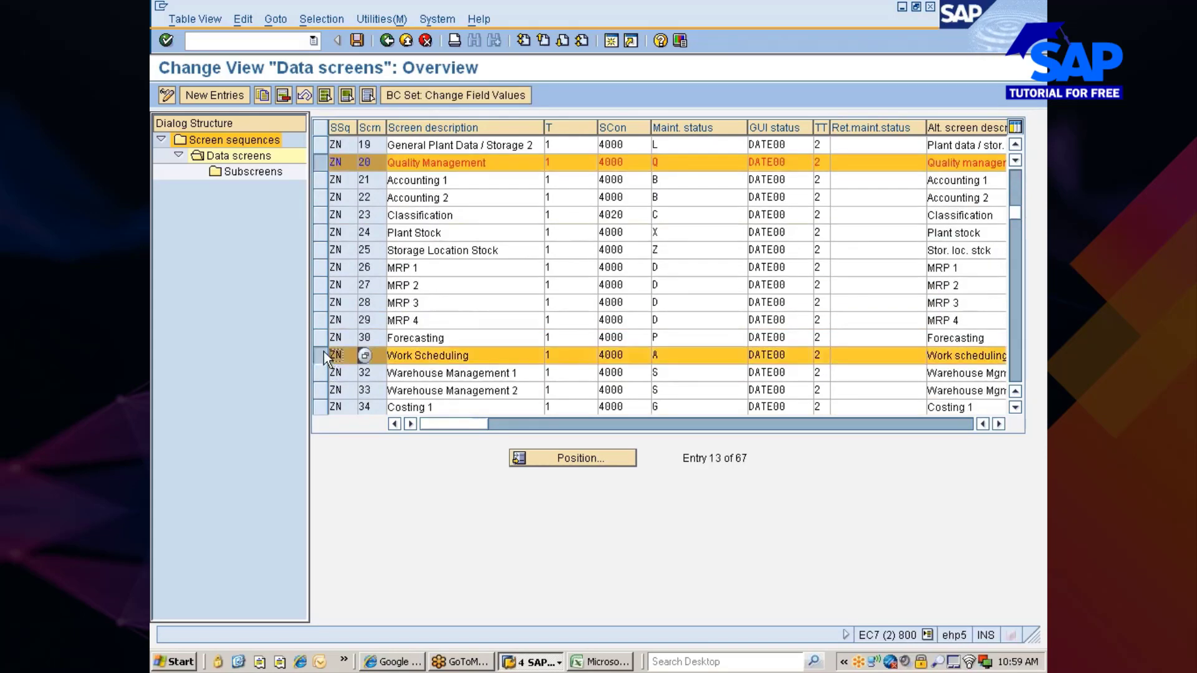
{"action": "left_click", "coordinate": [323, 377]}
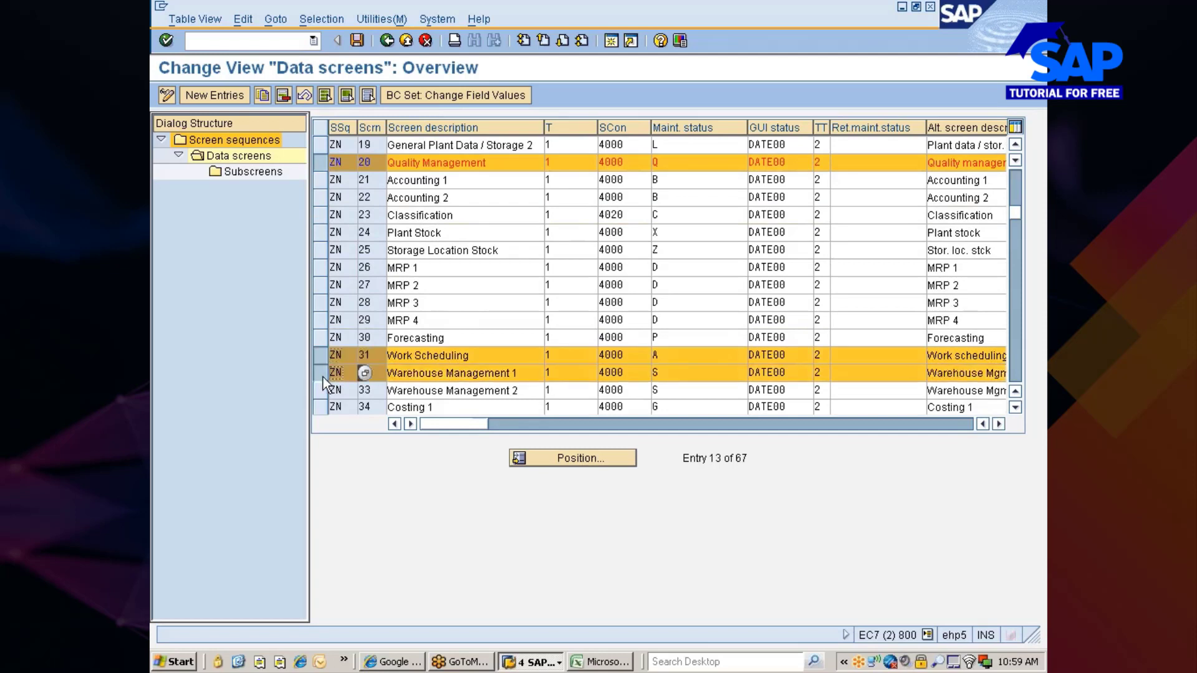
{"action": "left_click", "coordinate": [322, 390]}
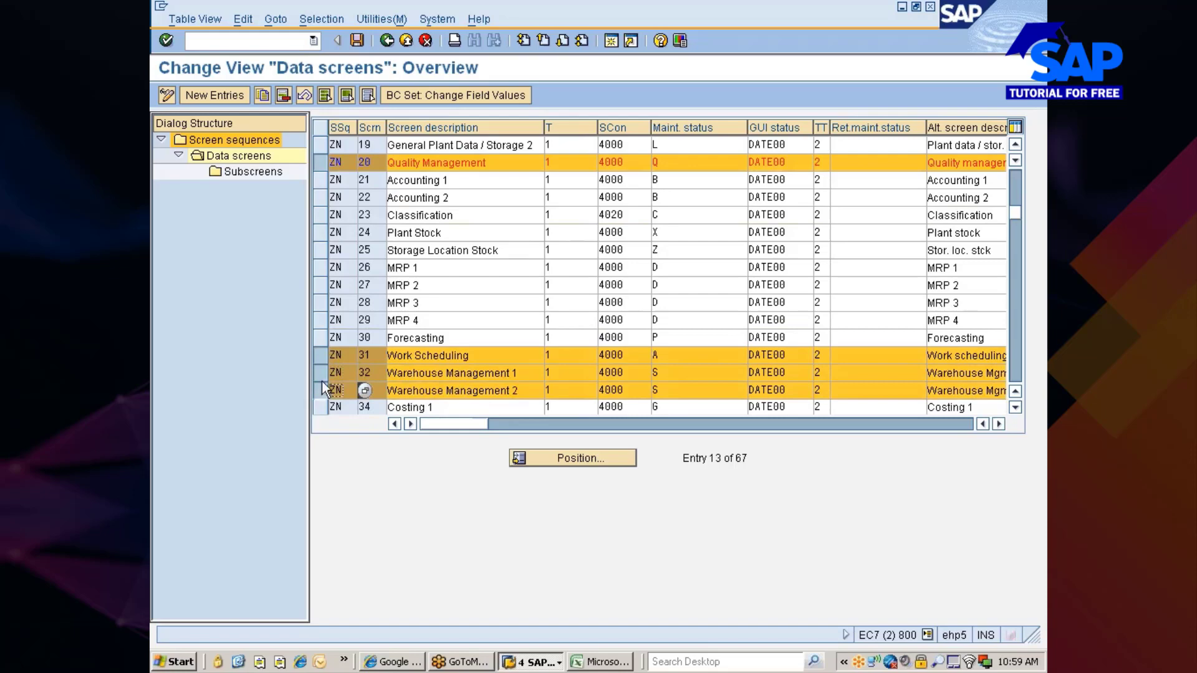
{"action": "left_click", "coordinate": [319, 374]}
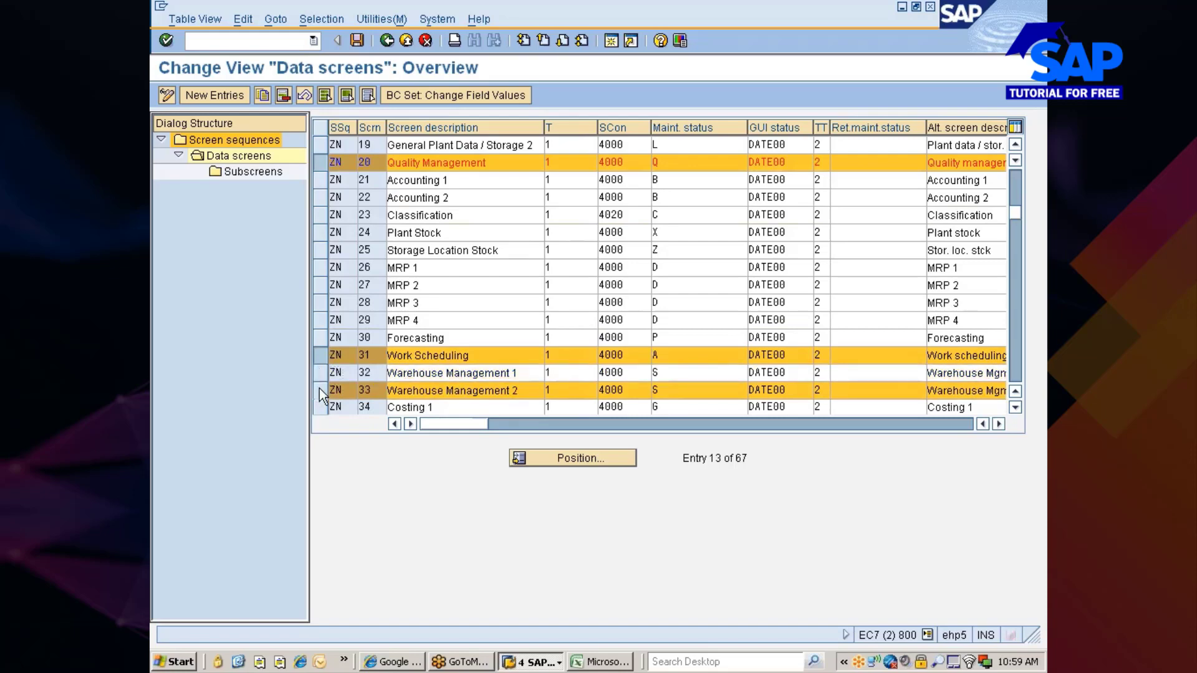
{"action": "left_click", "coordinate": [319, 390]}
- Review the ZN data screens that follow Work Scheduling, from Costing through the Additional EANs screen
{"action": "scroll", "coordinate": [319, 390], "scroll_direction": "down", "scroll_amount": 2}
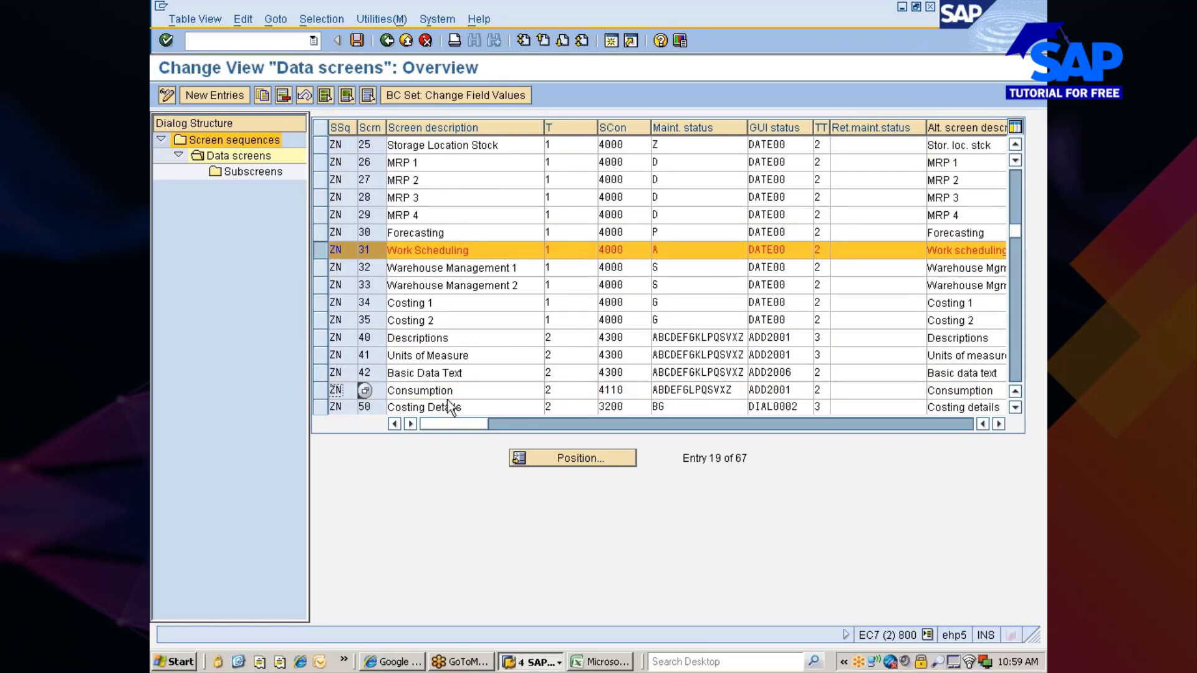
{"action": "scroll", "coordinate": [488, 346], "scroll_direction": "down", "scroll_amount": 1}
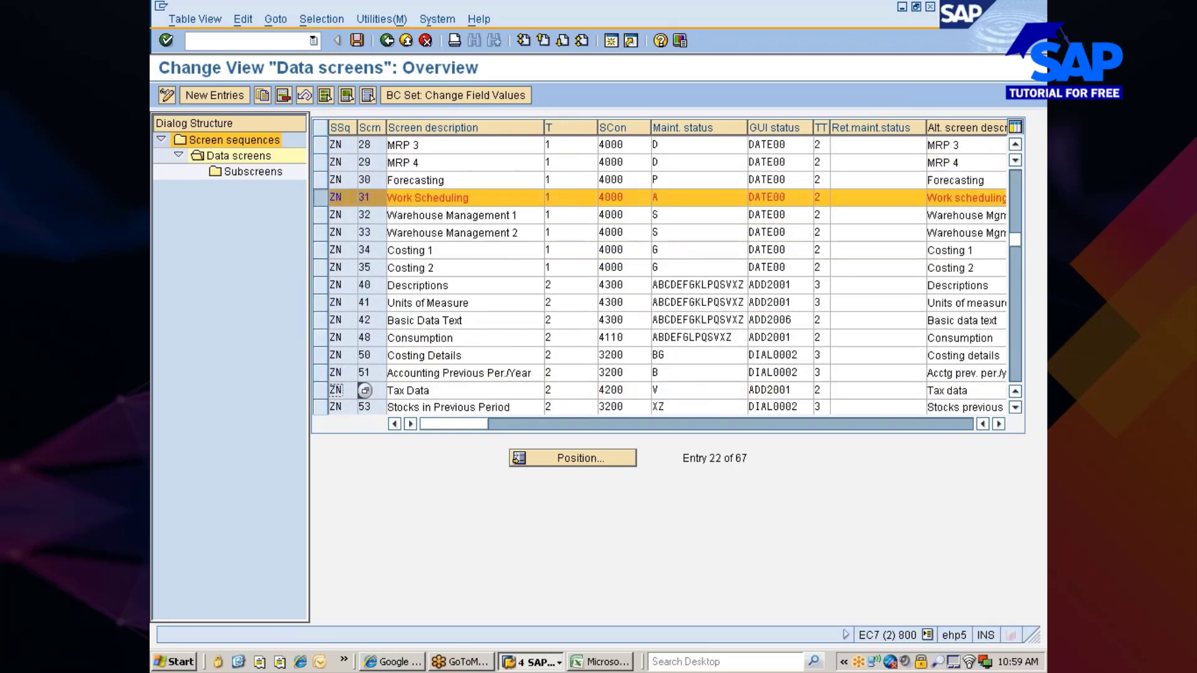
{"action": "scroll", "coordinate": [364, 390], "scroll_direction": "down", "scroll_amount": 1}
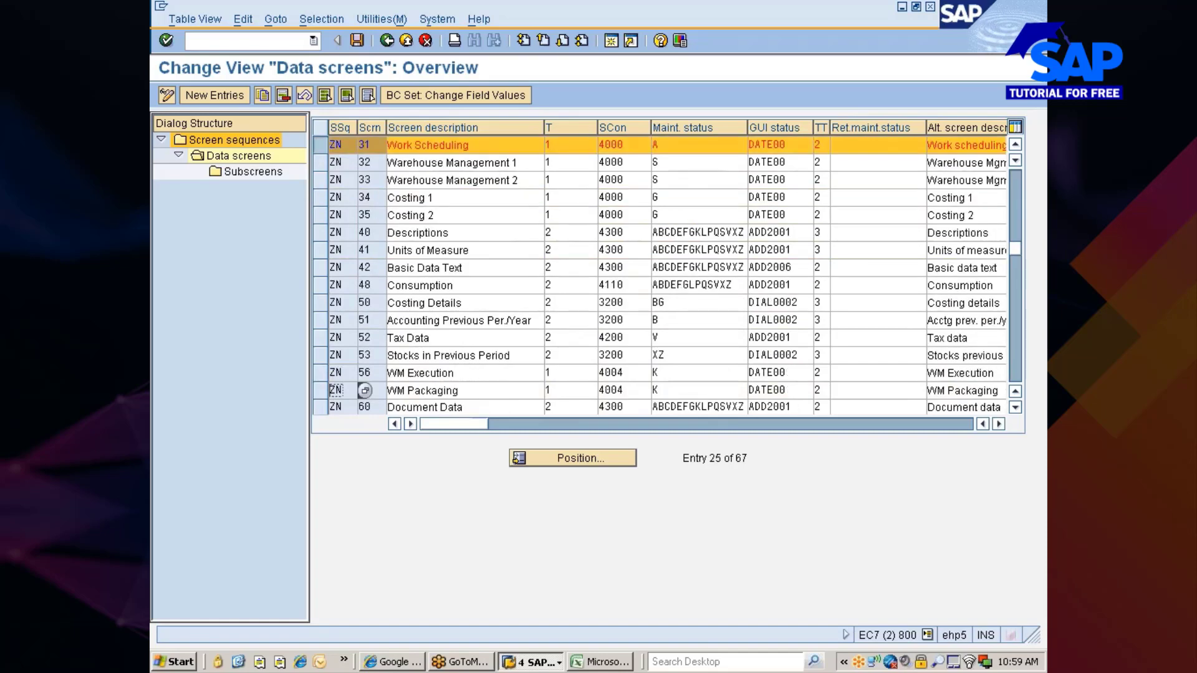
{"action": "scroll", "coordinate": [485, 342], "scroll_direction": "down", "scroll_amount": 2}
{"action": "scroll", "coordinate": [487, 336], "scroll_direction": "up", "scroll_amount": 1}
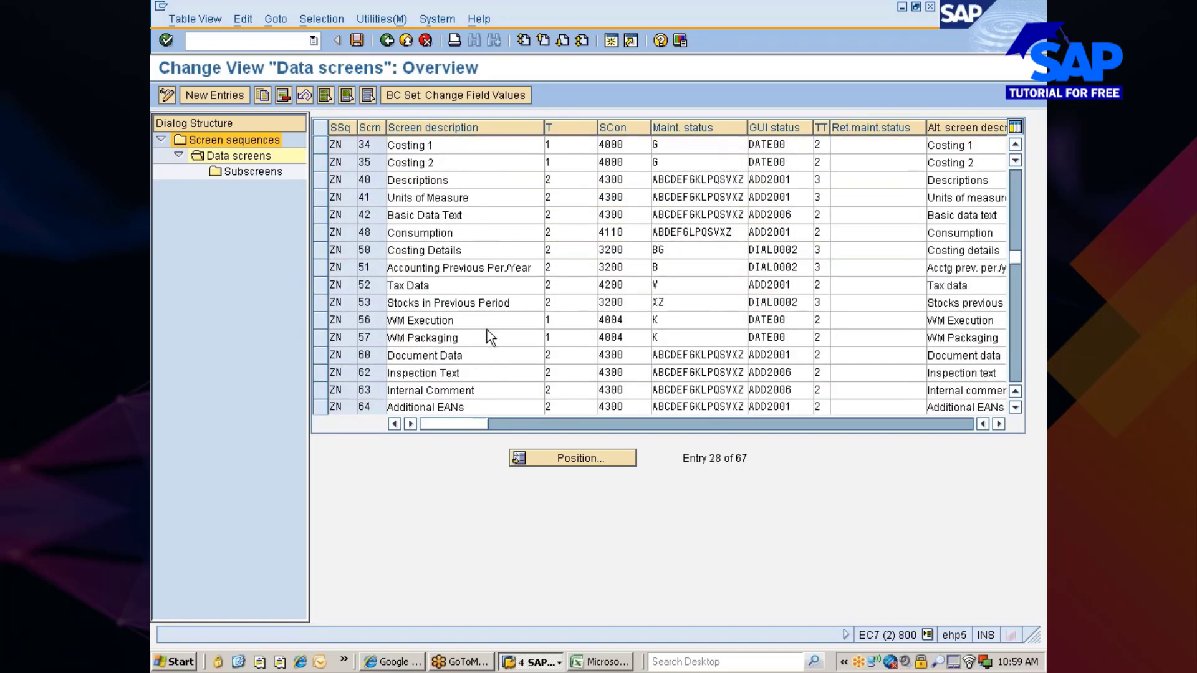
{"action": "scroll", "coordinate": [487, 330], "scroll_direction": "up", "scroll_amount": 3}
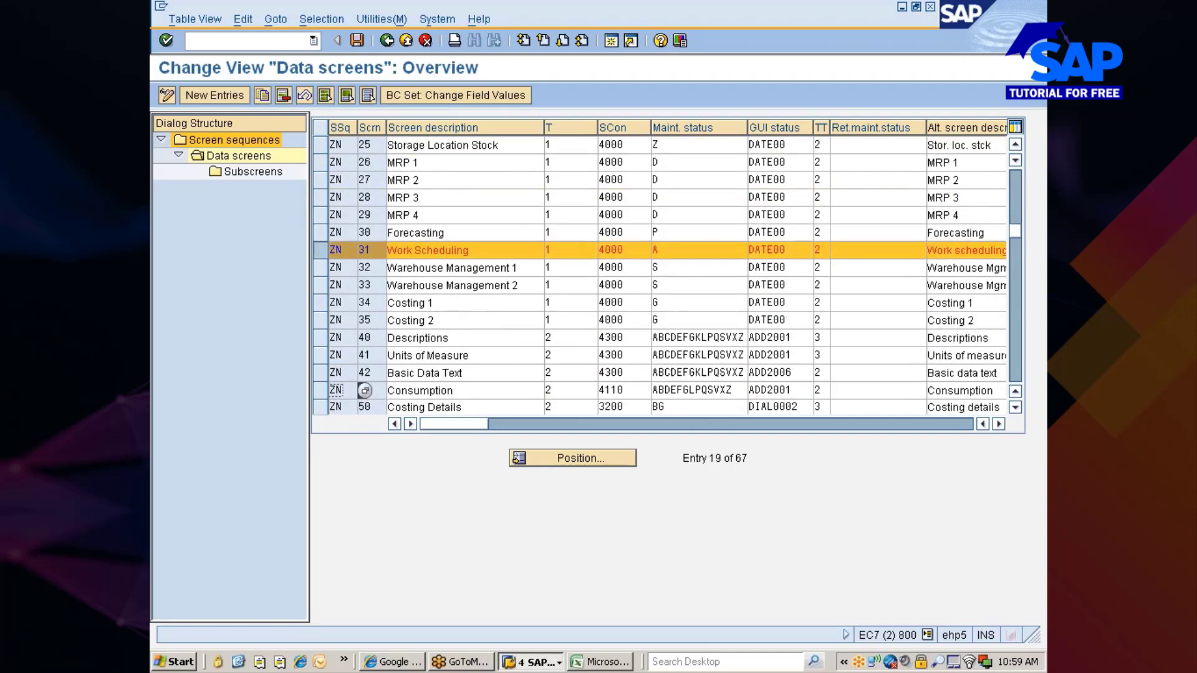
{"action": "scroll", "coordinate": [489, 328], "scroll_direction": "up", "scroll_amount": 1}
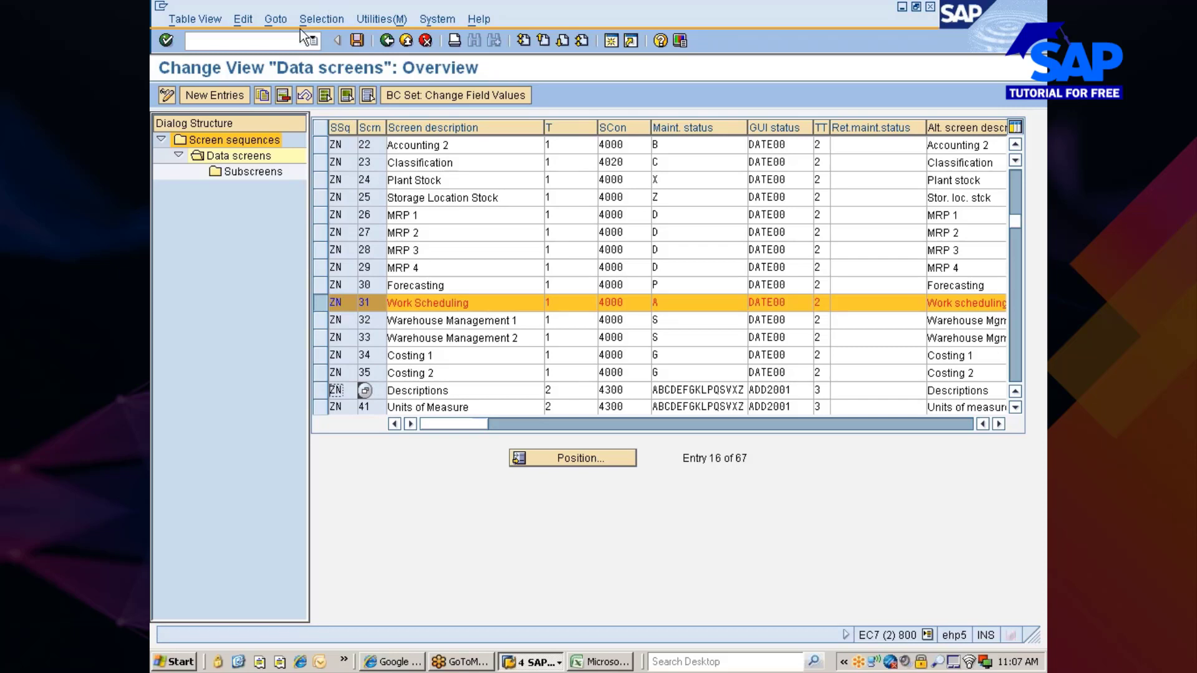
{"action": "left_click", "coordinate": [284, 95]}
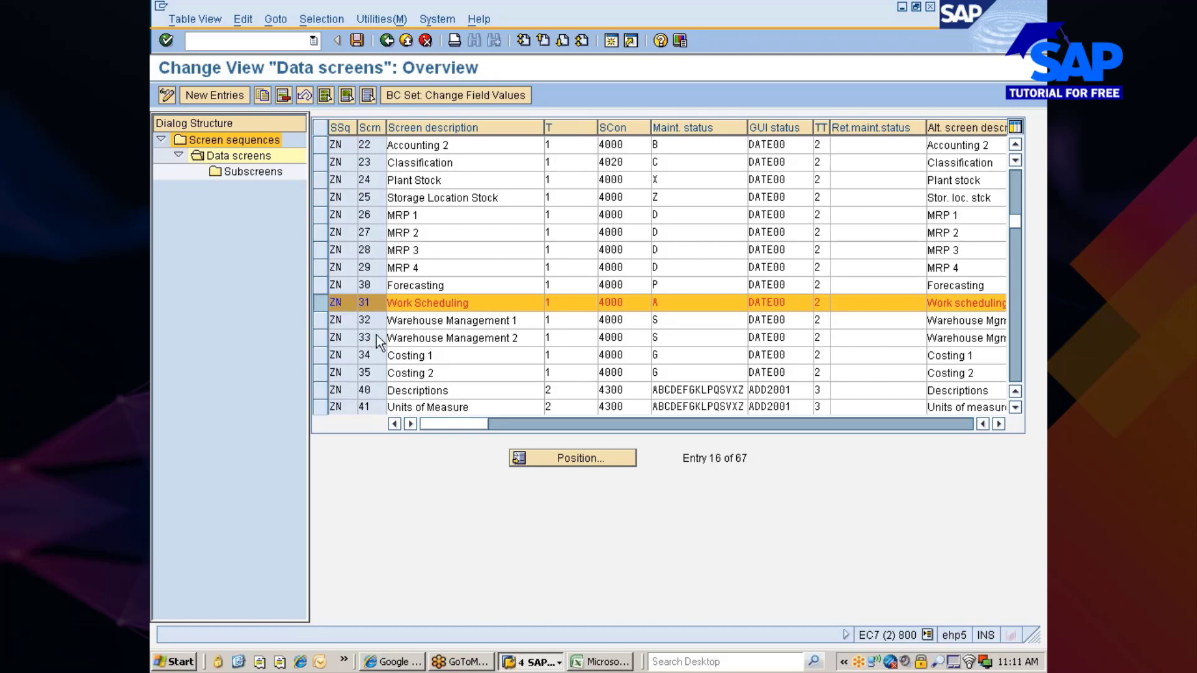
- Mark the Costing 1, Costing 2 and Warehouse Management 2 rows as well
{"action": "scroll", "coordinate": [380, 343], "scroll_direction": "down", "scroll_amount": 1}
{"action": "left_click_drag", "start_coordinate": [326, 304], "coordinate": [323, 318]}
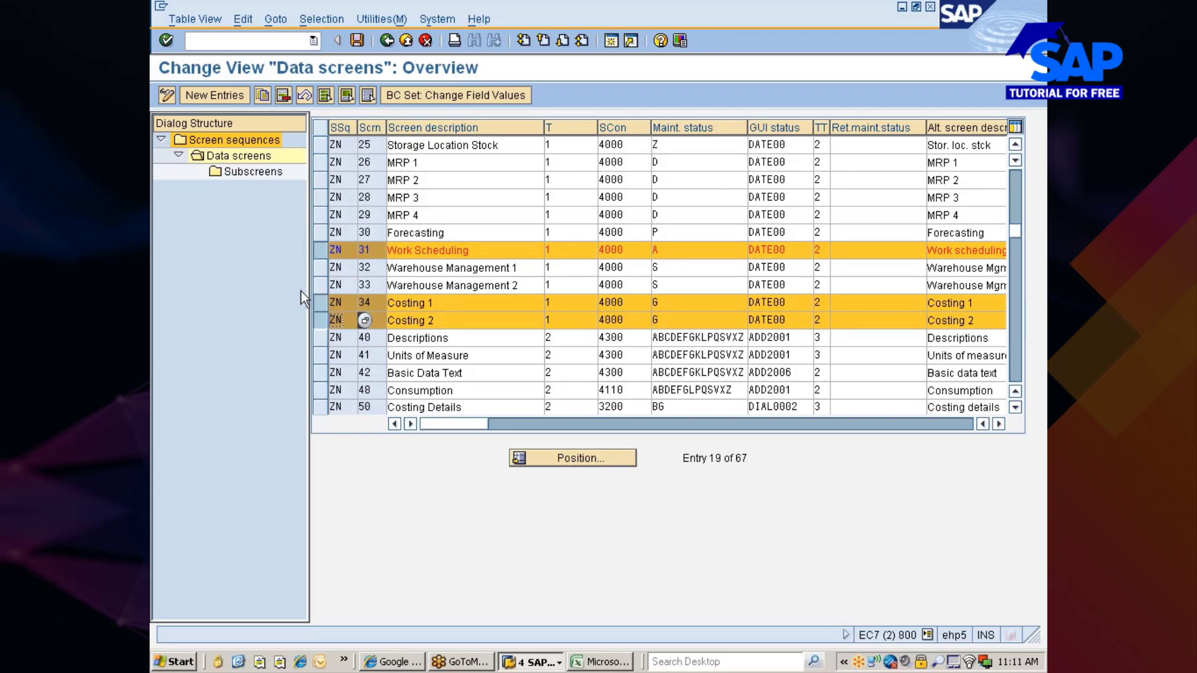
{"action": "left_click", "coordinate": [323, 286]}
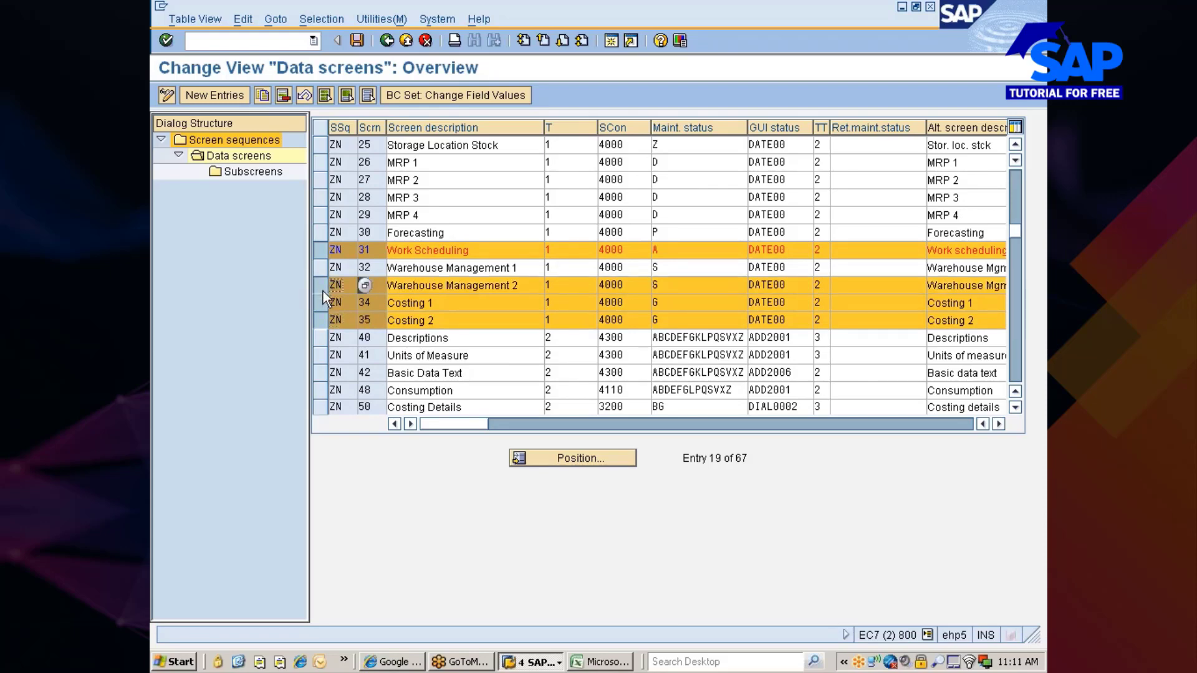
- Also mark Production Resources/Tools, Foreign Trade: Import Data and Foreign Trade: Export Data, then delete all marked data screens with their dependent entries and save
{"action": "scroll", "coordinate": [429, 320], "scroll_direction": "up", "scroll_amount": 2}
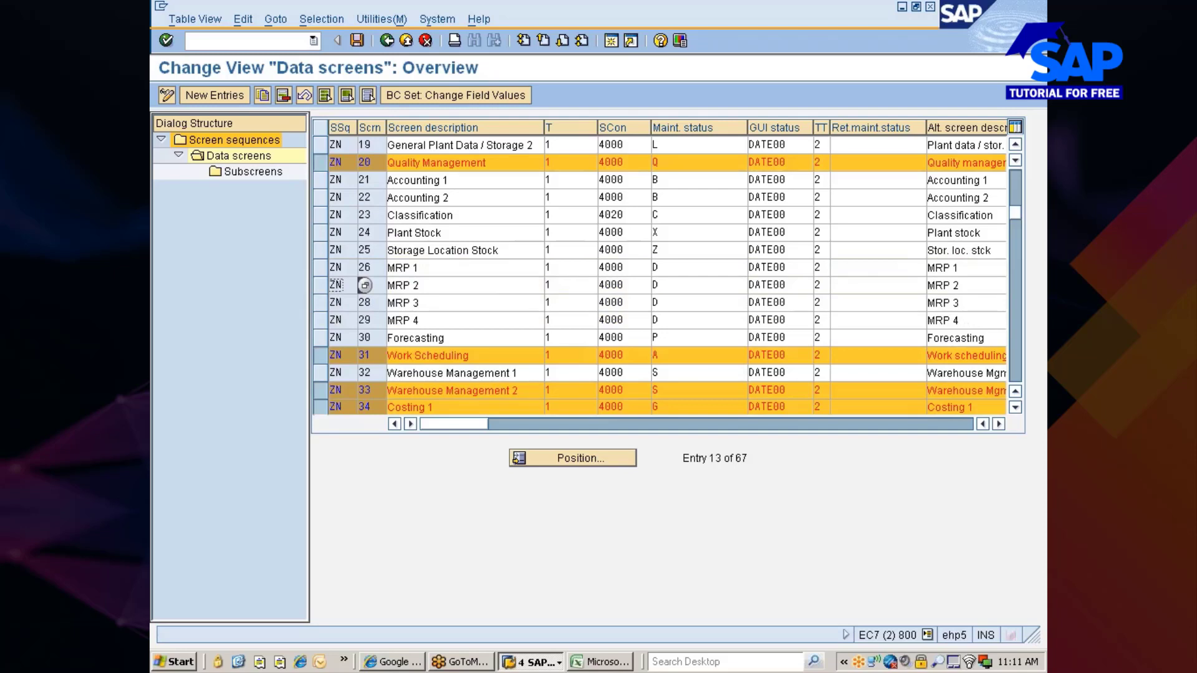
{"action": "scroll", "coordinate": [435, 292], "scroll_direction": "up", "scroll_amount": 1}
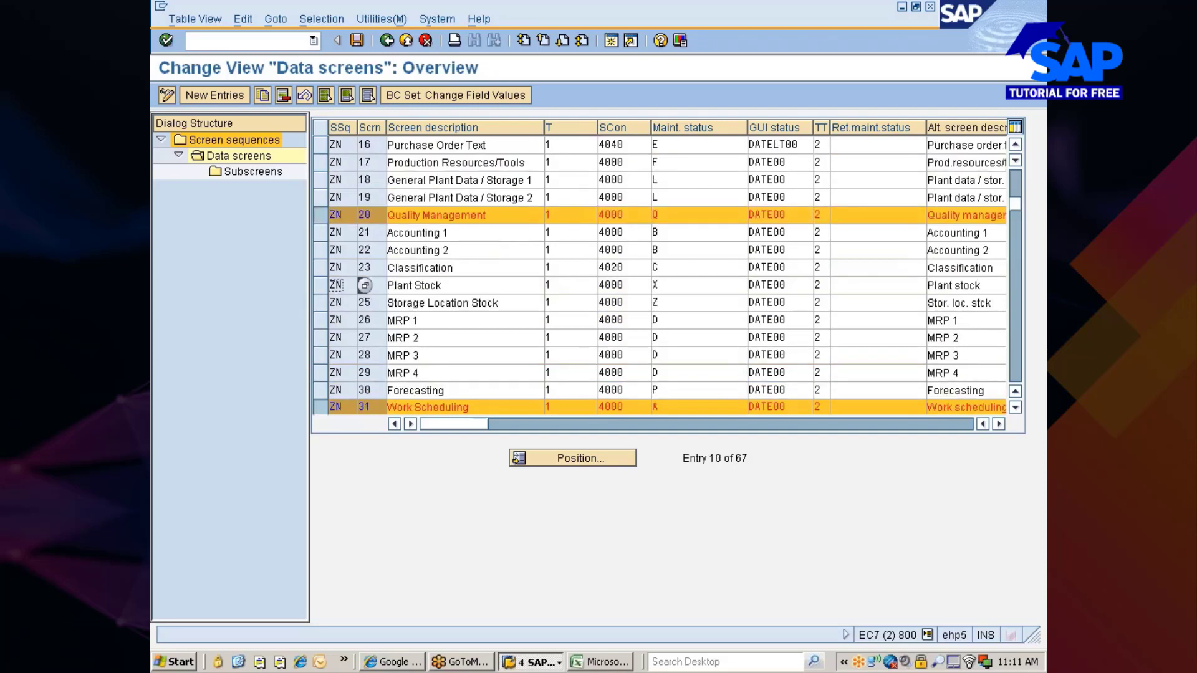
{"action": "left_click", "coordinate": [319, 166]}
{"action": "scroll", "coordinate": [435, 283], "scroll_direction": "up", "scroll_amount": 1}
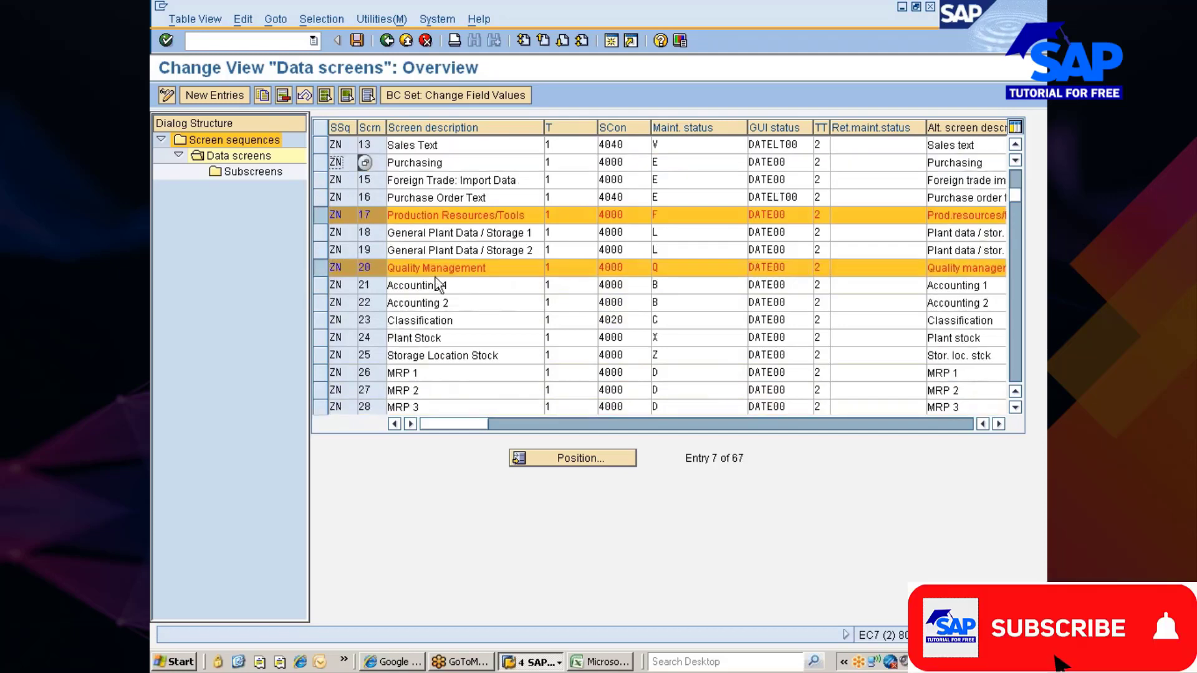
{"action": "left_click", "coordinate": [318, 179]}
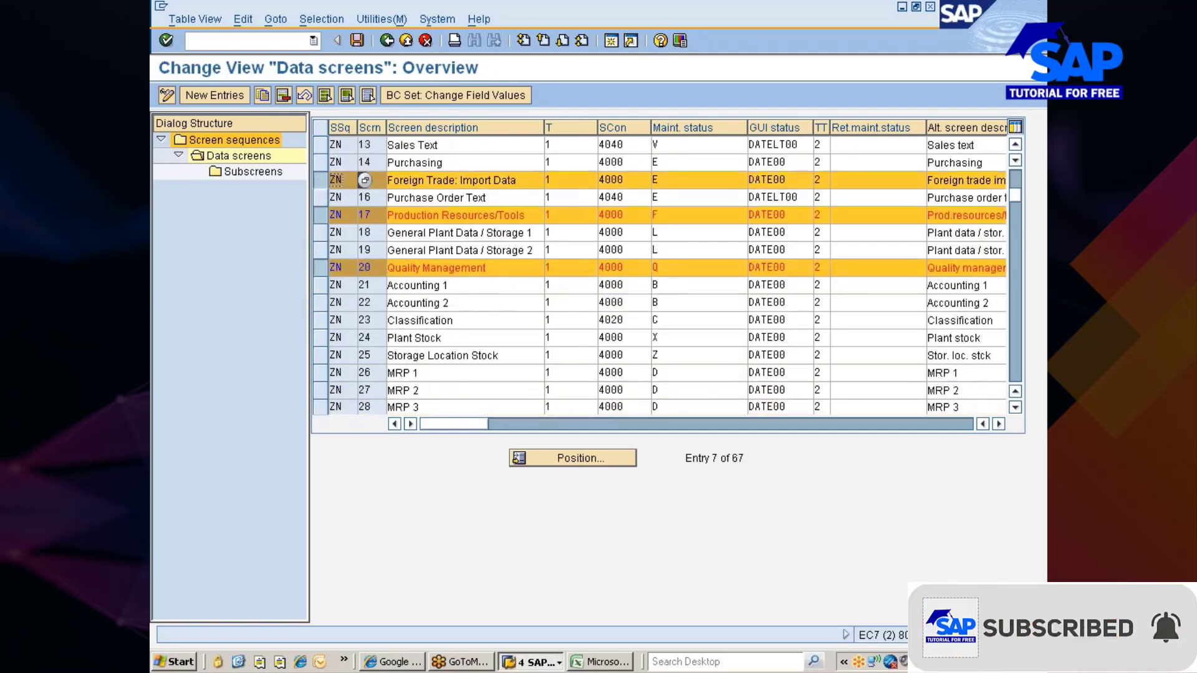
{"action": "scroll", "coordinate": [364, 180], "scroll_direction": "up", "scroll_amount": 1}
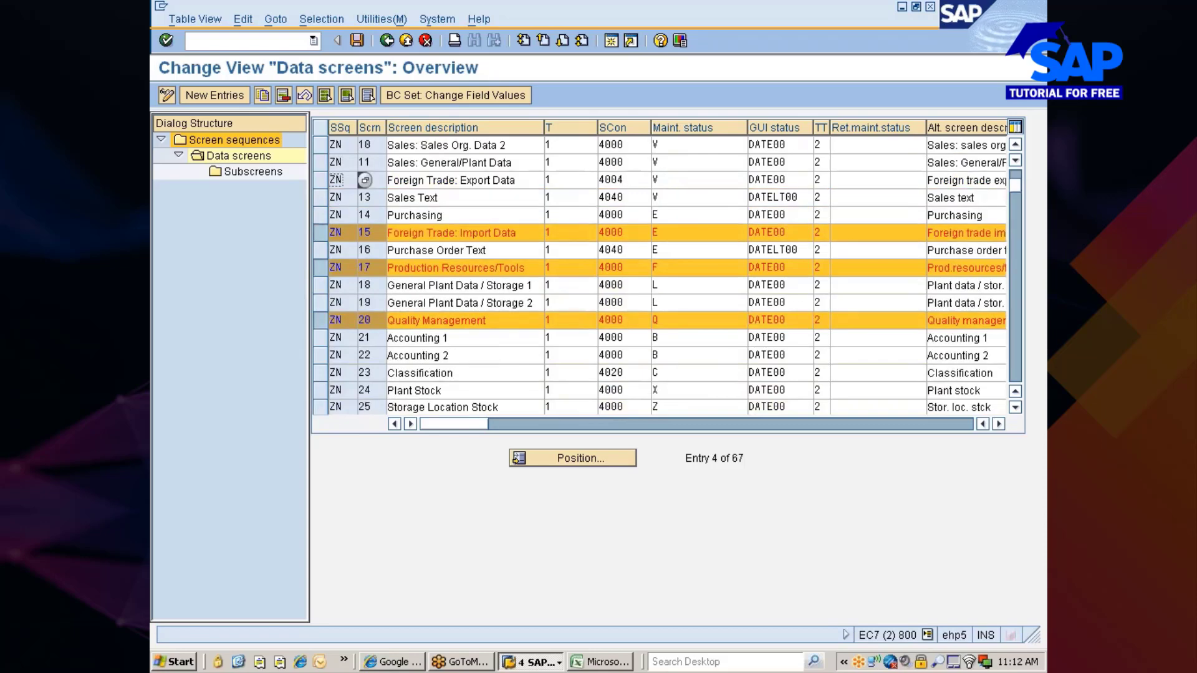
{"action": "scroll", "coordinate": [365, 180], "scroll_direction": "up", "scroll_amount": 1}
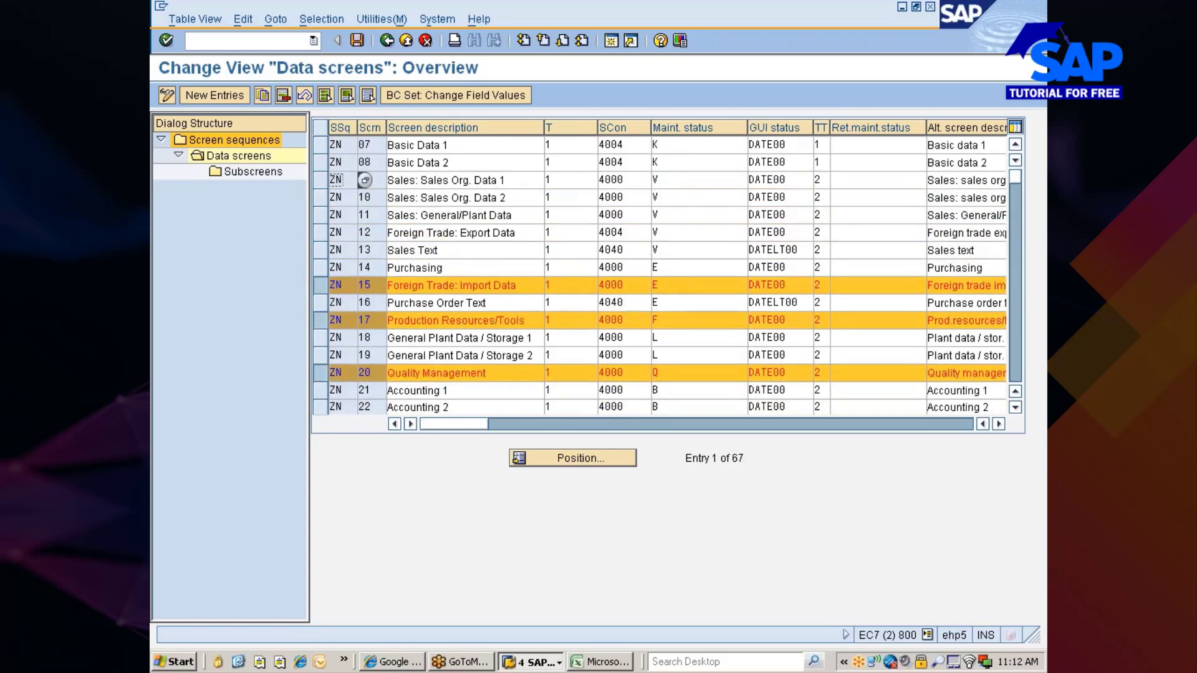
{"action": "left_click", "coordinate": [321, 233]}
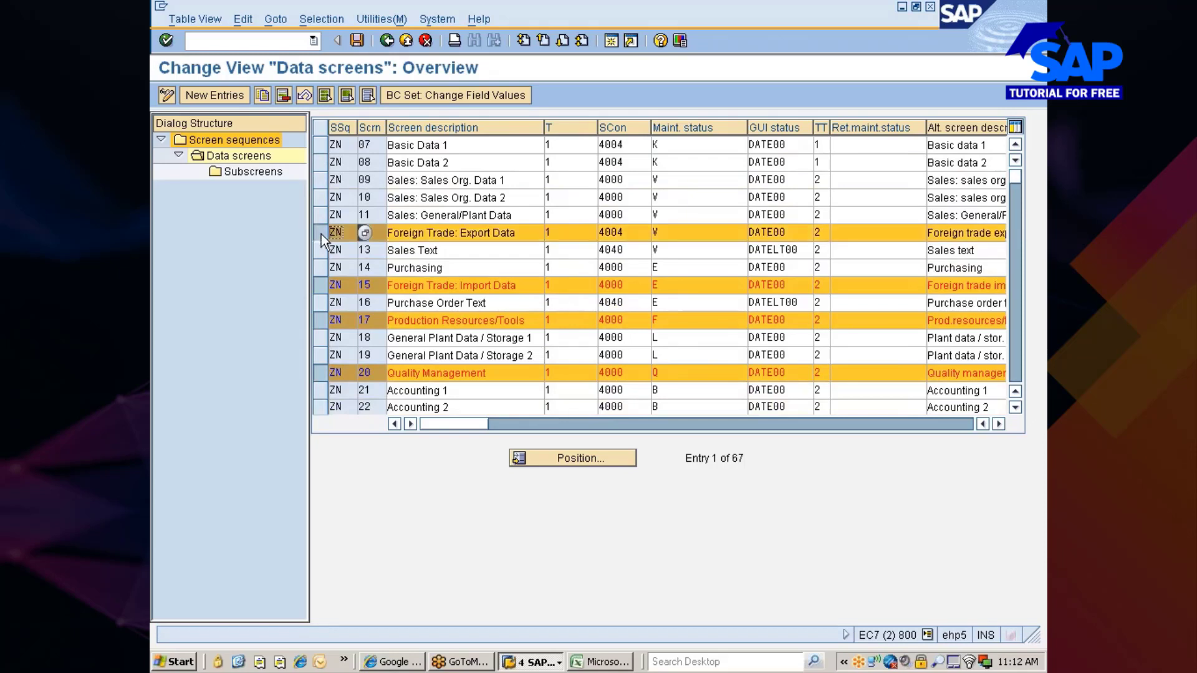
{"action": "left_click", "coordinate": [282, 97]}
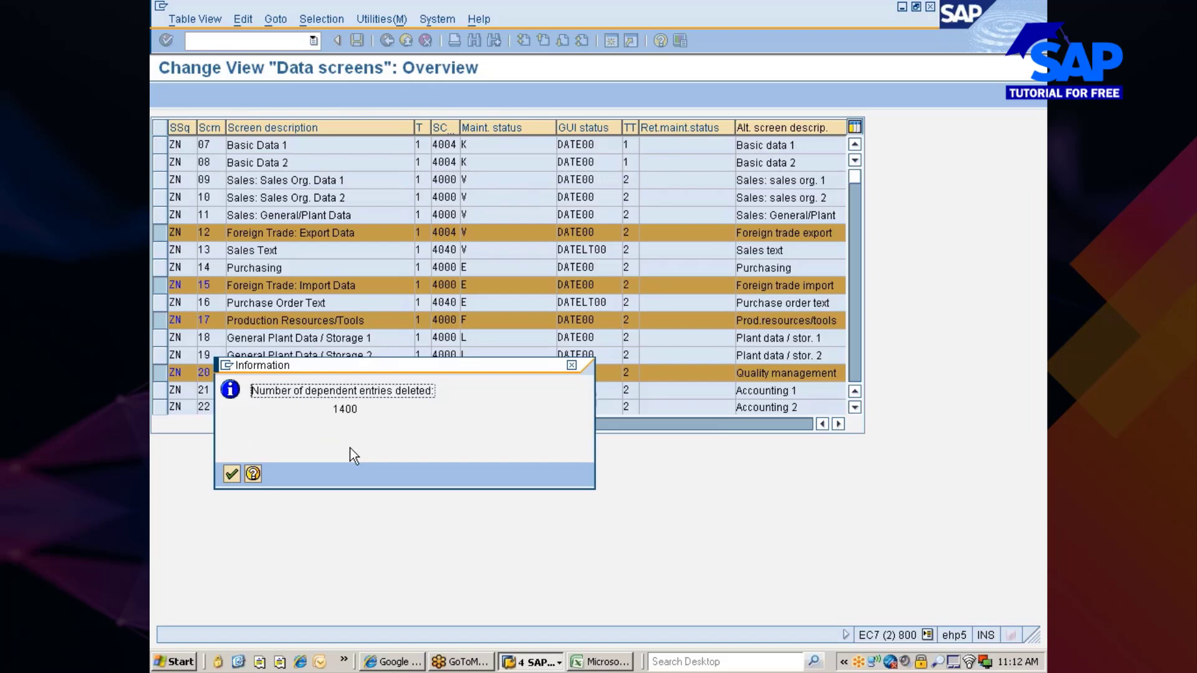
{"action": "key", "text": "Return"}
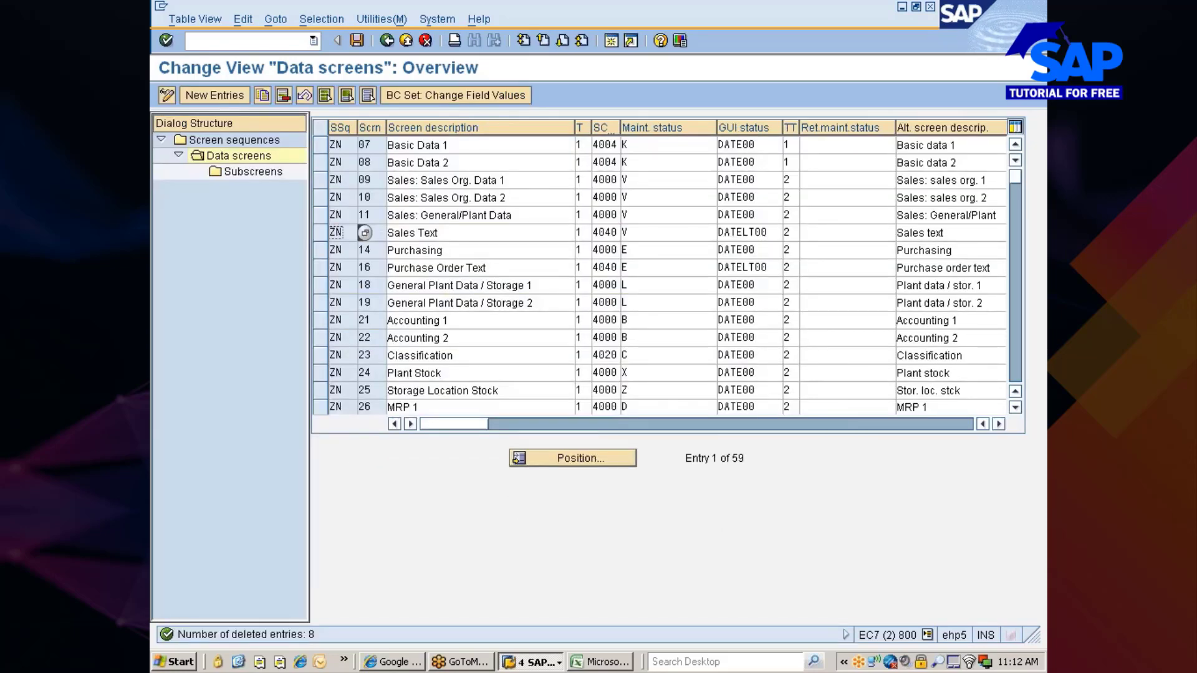
{"action": "left_click", "coordinate": [360, 43]}
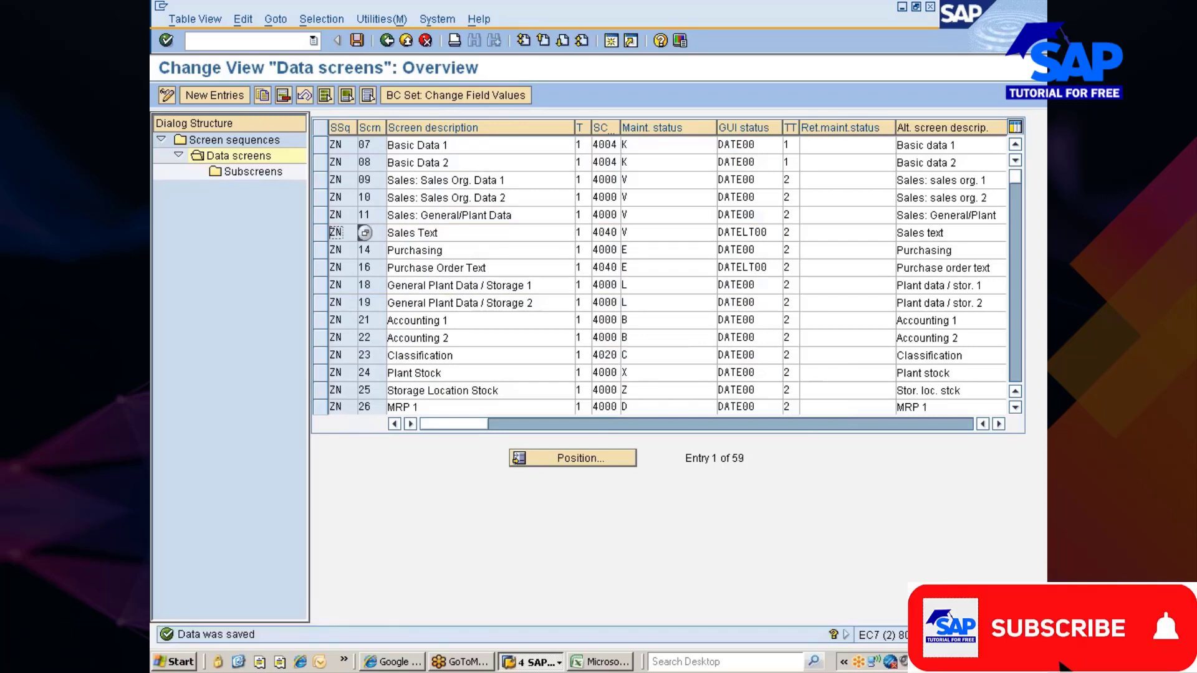
- Open the subscreens assigned to the Basic Data 1 data screen of sequence ZN and check how many entries there are
{"action": "left_click", "coordinate": [321, 147]}
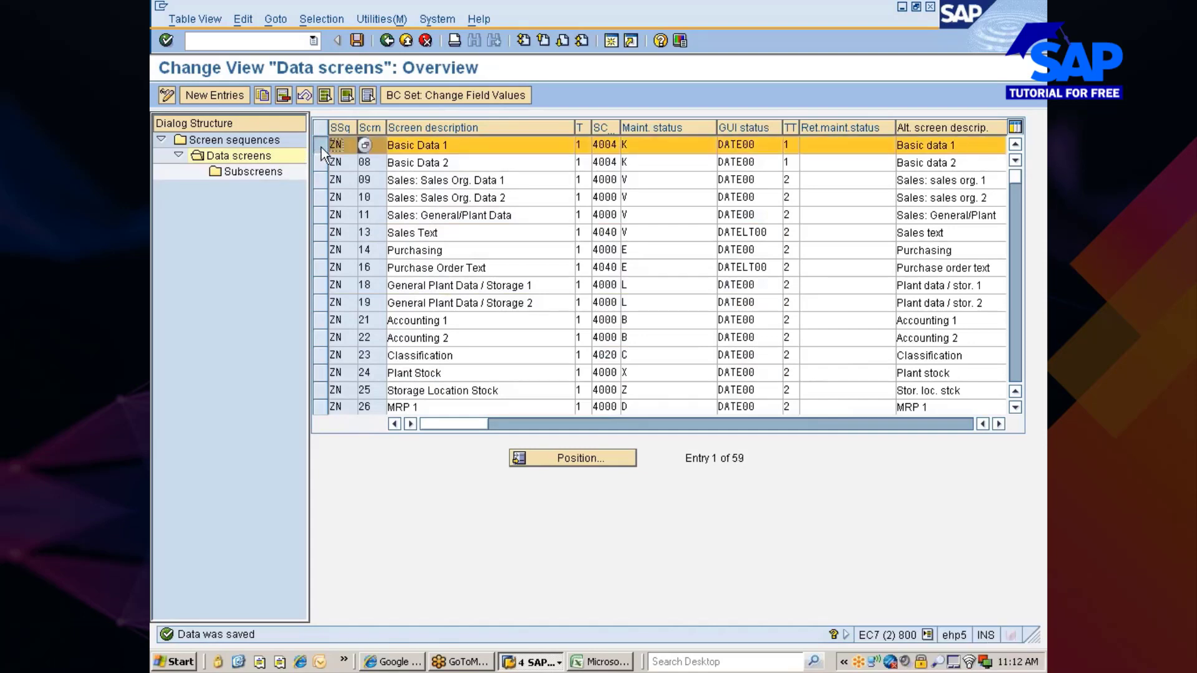
{"action": "left_click", "coordinate": [321, 147]}
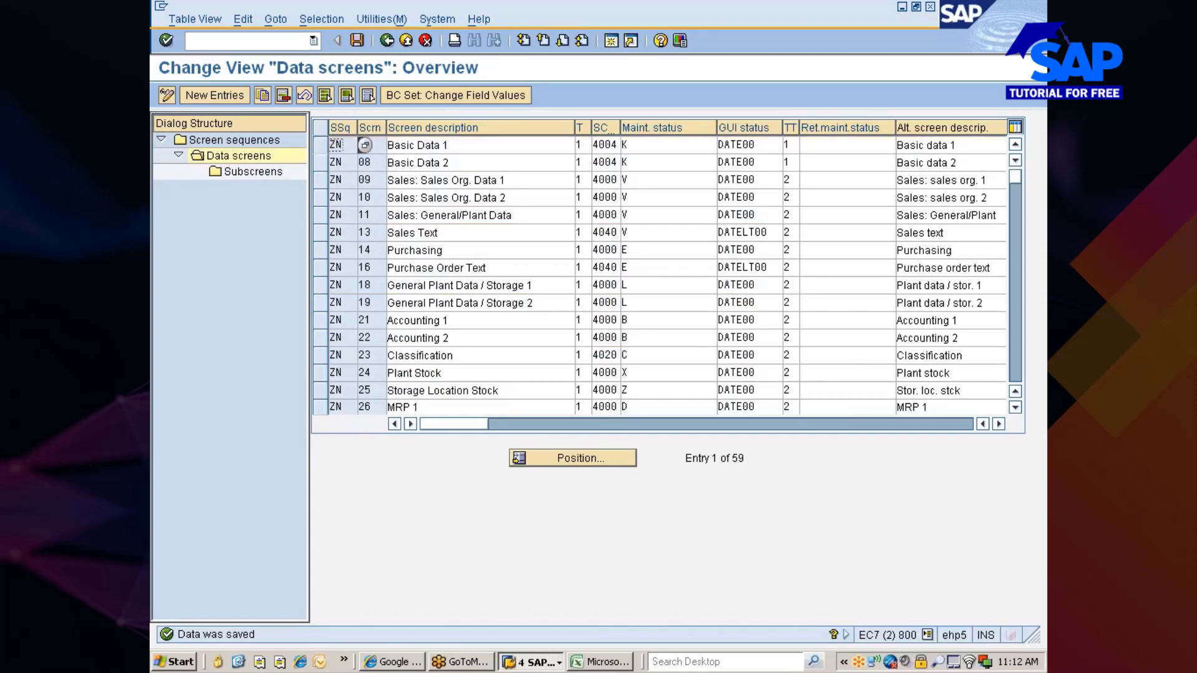
{"action": "left_click", "coordinate": [449, 145]}
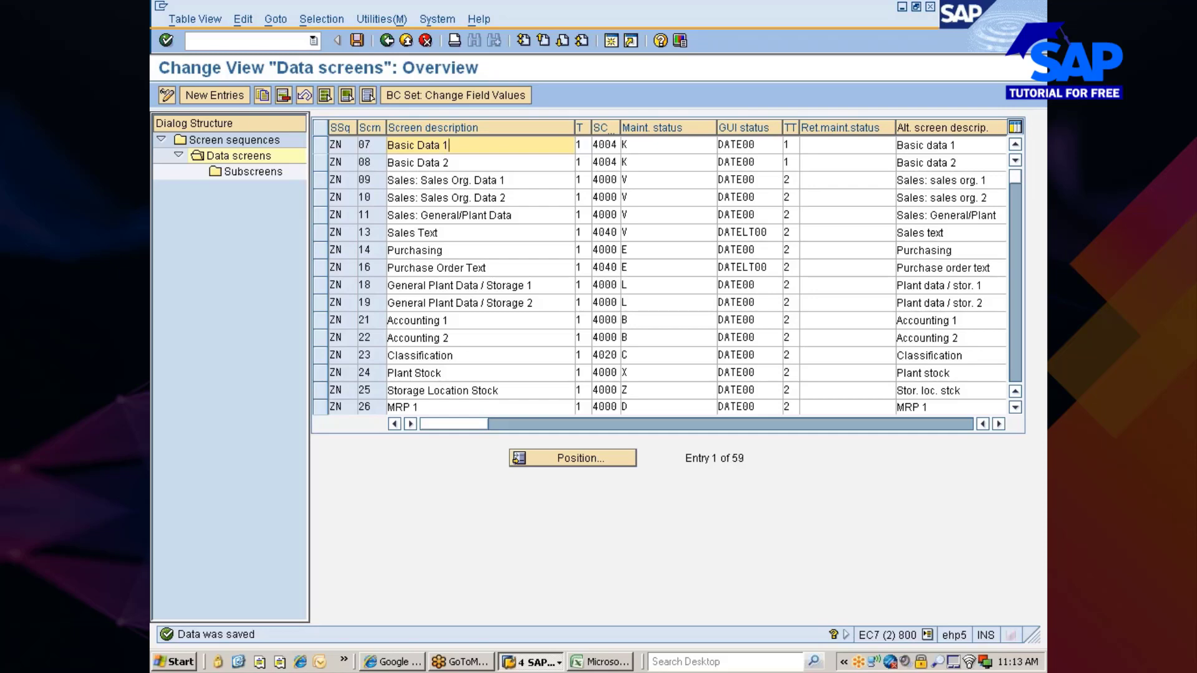
{"action": "left_click", "coordinate": [317, 145]}
{"action": "left_click", "coordinate": [316, 145]}
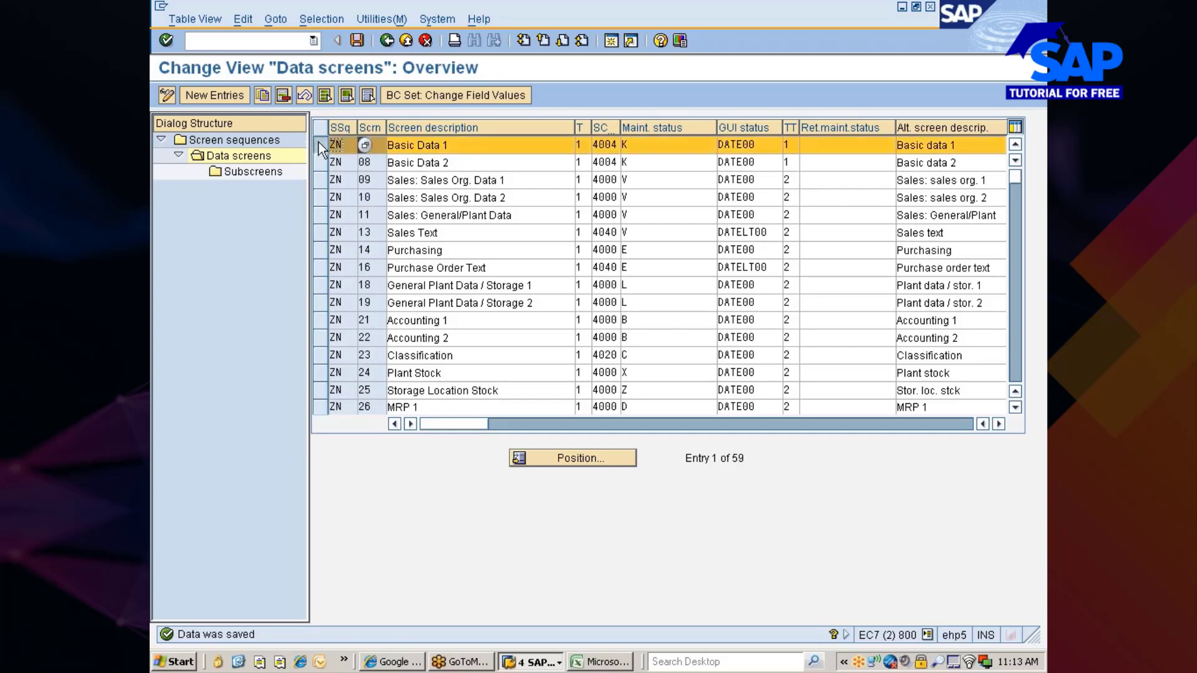
{"action": "double_click", "coordinate": [237, 170]}
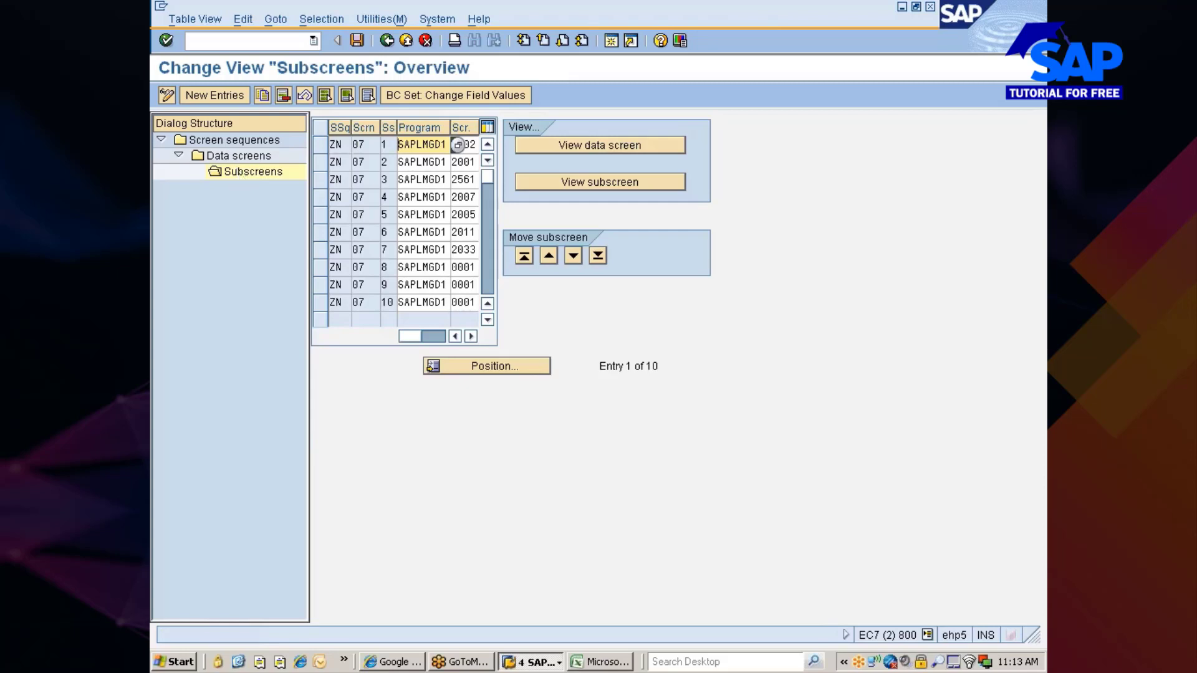
{"action": "left_click_drag", "start_coordinate": [600, 366], "coordinate": [659, 366]}
{"action": "left_click", "coordinate": [659, 366]}
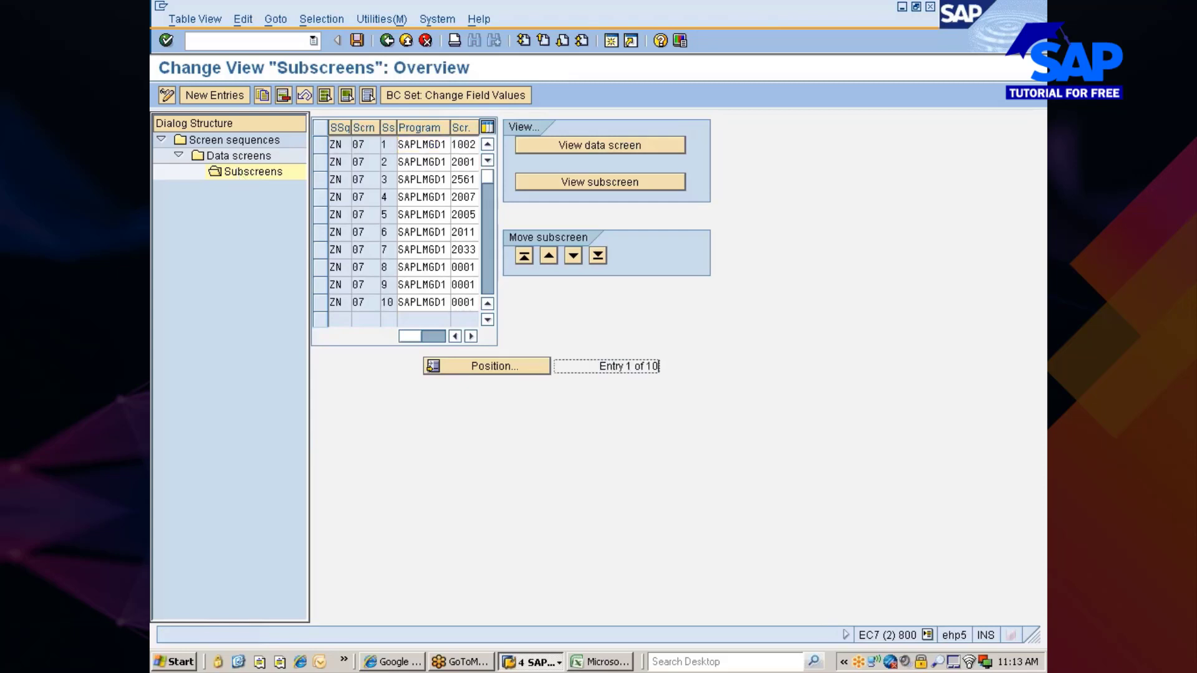
- Switch to the session displaying material REARWHEEL_TYRE and return from its additional data to the main data
{"action": "left_click", "coordinate": [531, 662]}
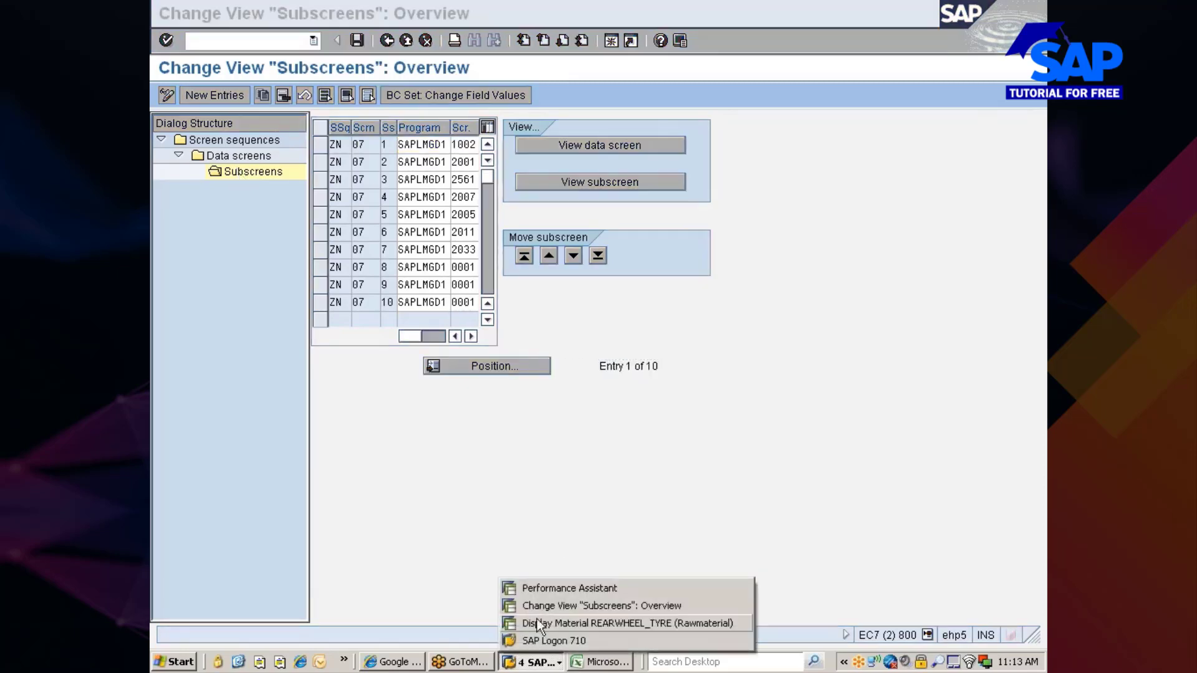
{"action": "left_click", "coordinate": [556, 621]}
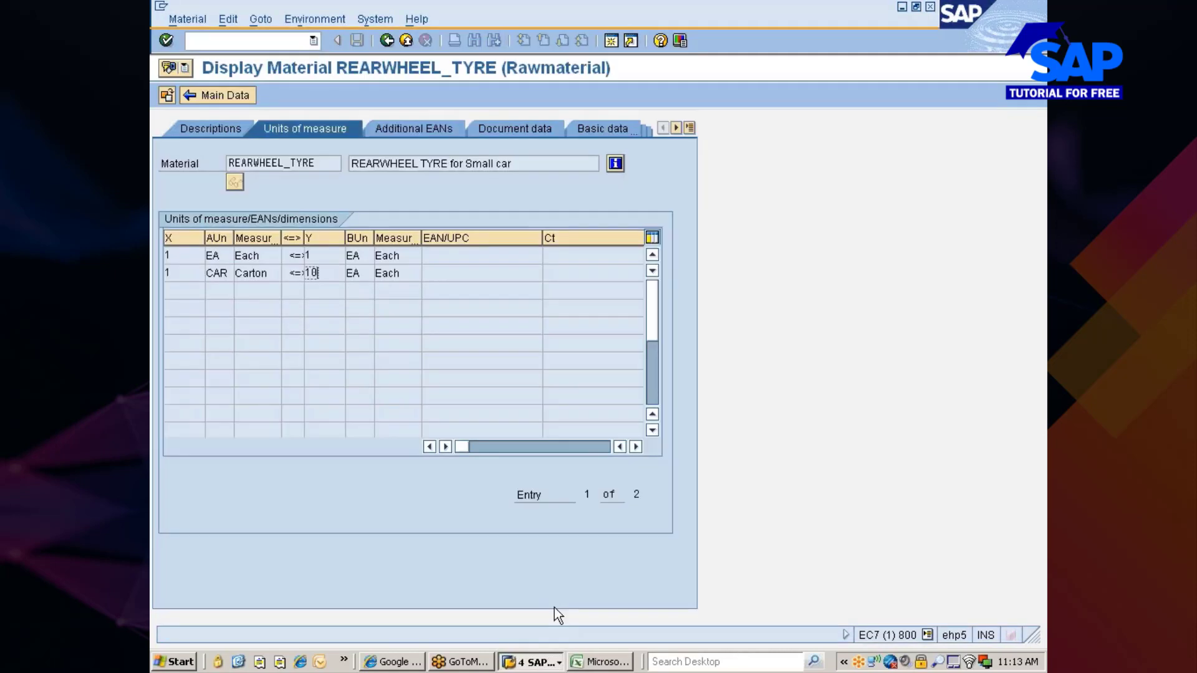
{"action": "left_click", "coordinate": [233, 93]}
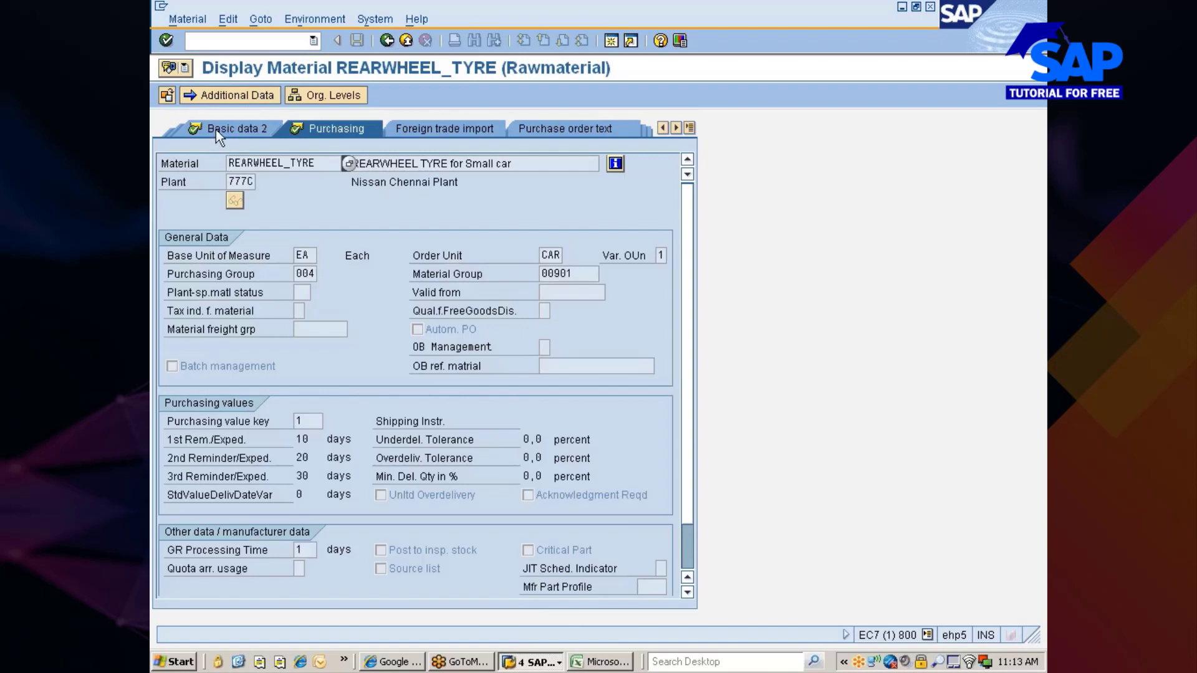
- Show the Basic data 1 view of material REARWHEEL_TYRE and look through its field groups down to Basic Data Texts
{"action": "left_click", "coordinate": [689, 128]}
{"action": "left_click", "coordinate": [707, 148]}
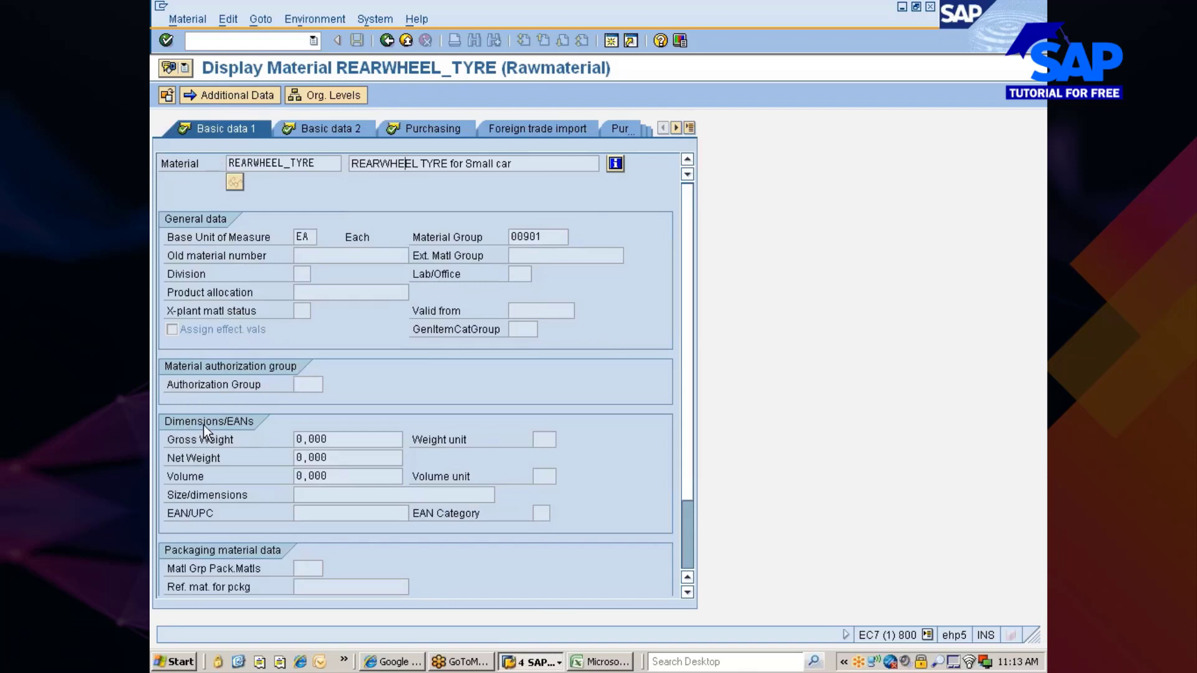
{"action": "scroll", "coordinate": [279, 420], "scroll_direction": "down", "scroll_amount": 3}
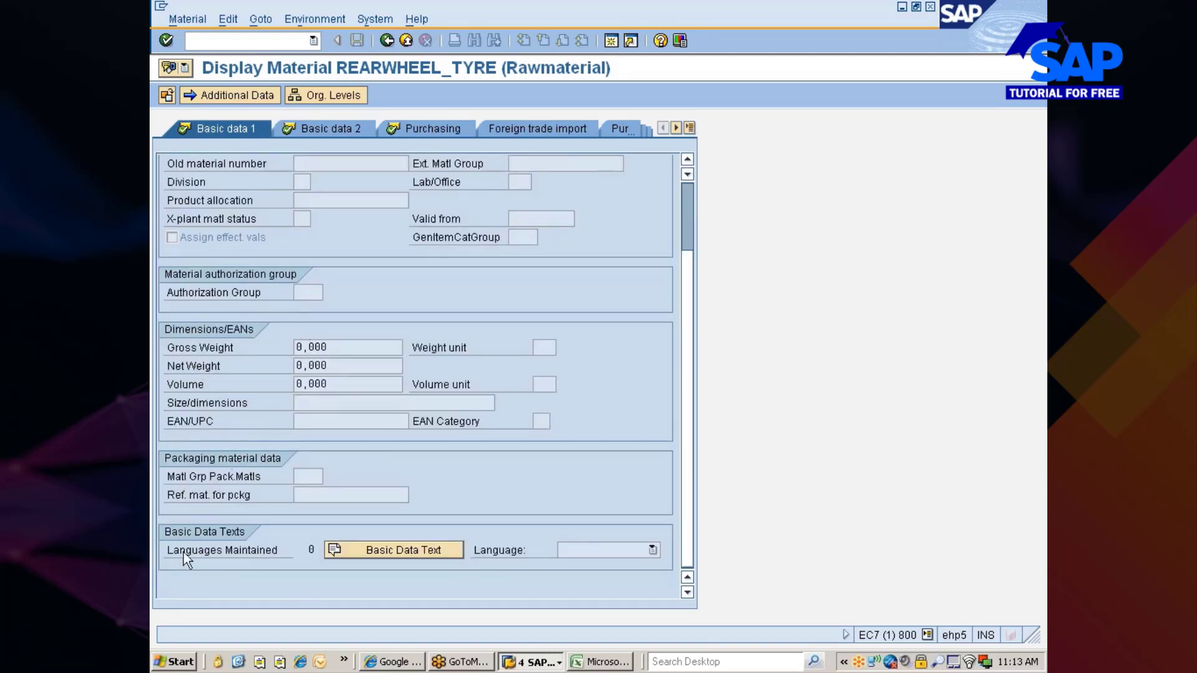
{"action": "scroll", "coordinate": [319, 538], "scroll_direction": "up", "scroll_amount": 3}
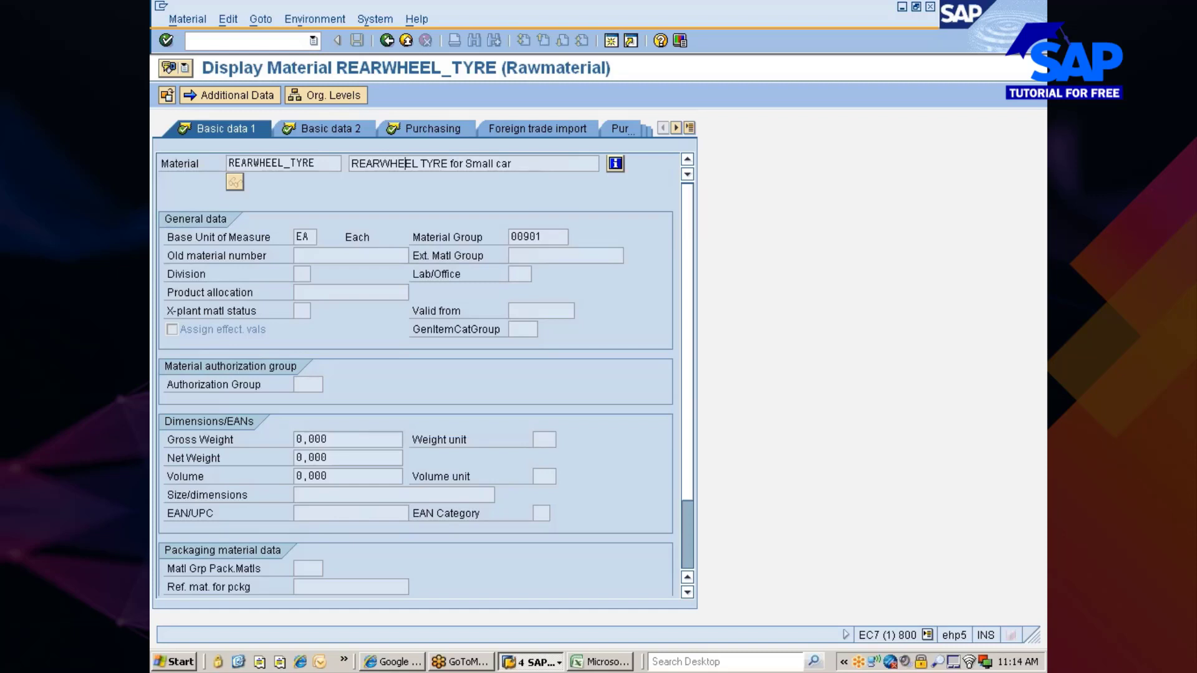
- Switch to the Subscreens session, reopen the subscreens of the Basic Data 1 data screen and simulate the complete data screen
{"action": "key", "text": "alt+Tab"}
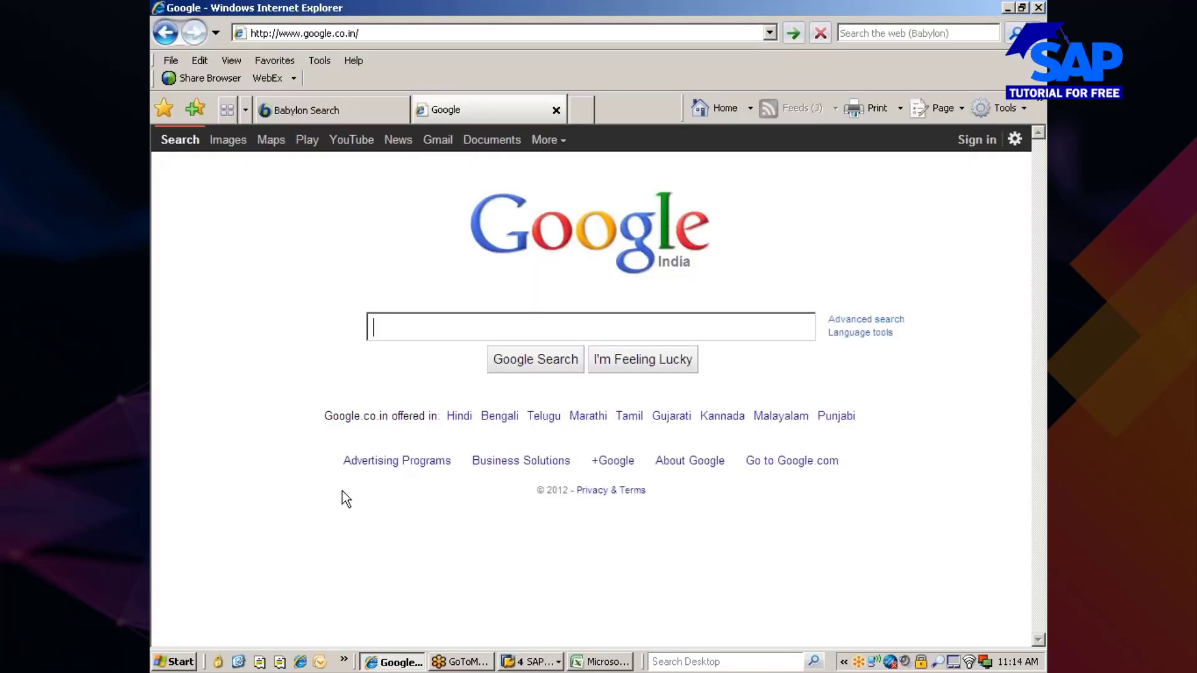
{"action": "key", "text": "alt+Tab"}
{"action": "left_click", "coordinate": [521, 661]}
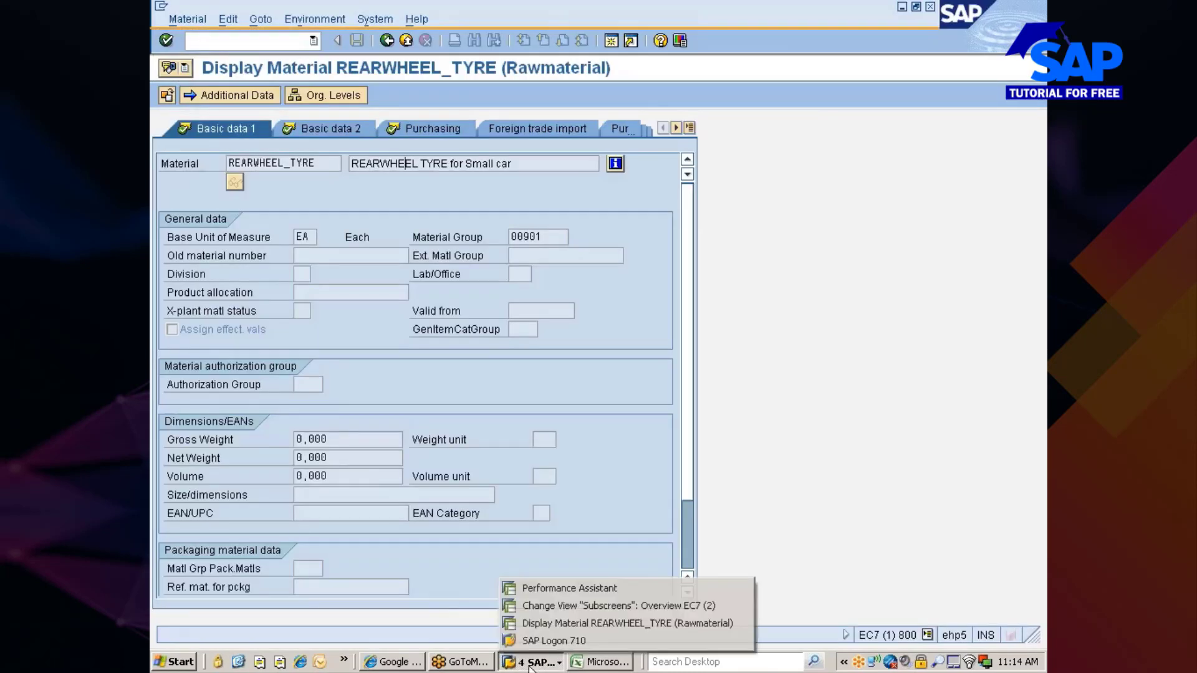
{"action": "left_click", "coordinate": [561, 605]}
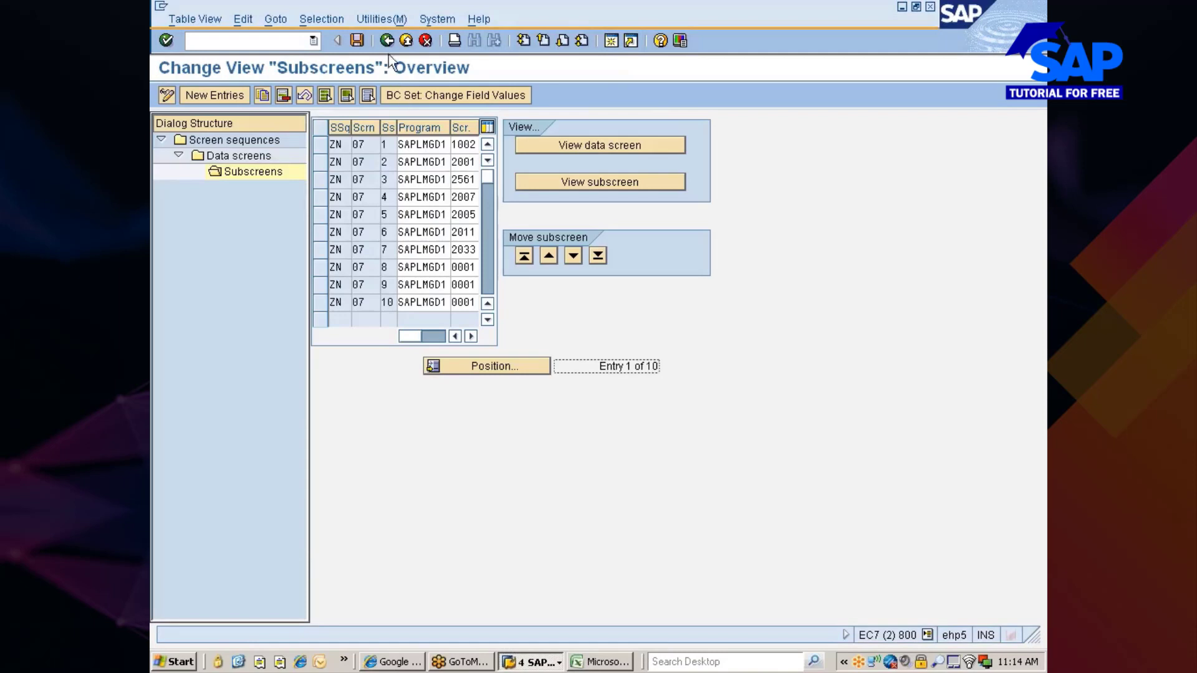
{"action": "double_click", "coordinate": [238, 155]}
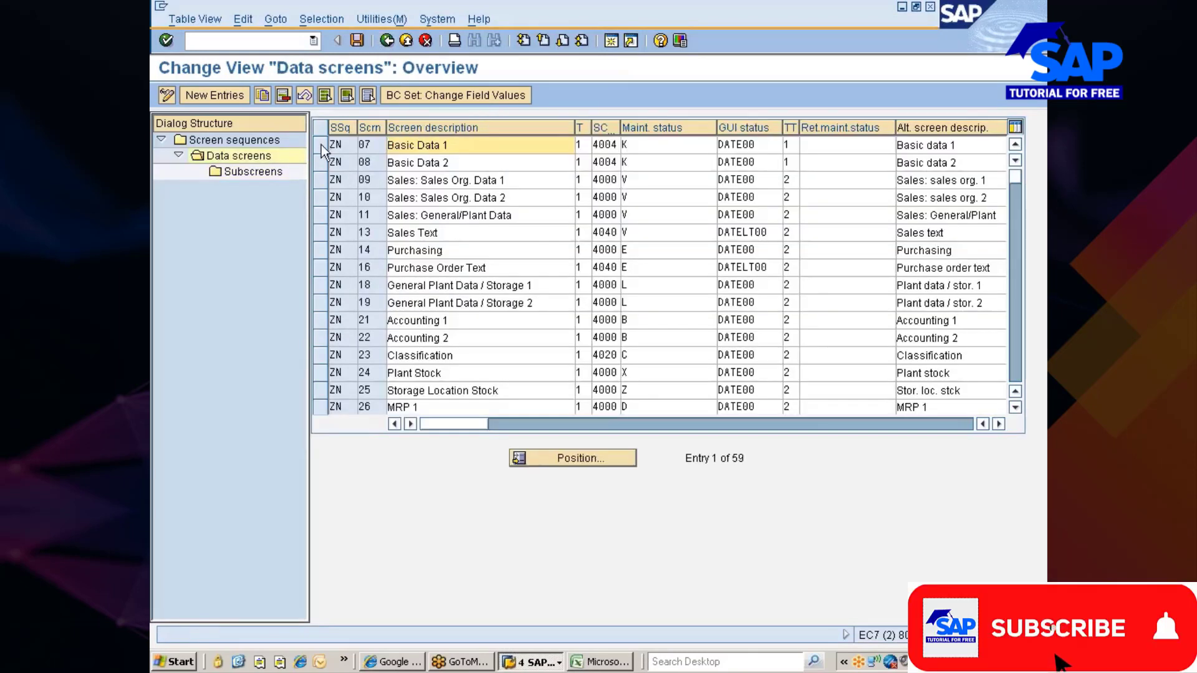
{"action": "left_click", "coordinate": [320, 145]}
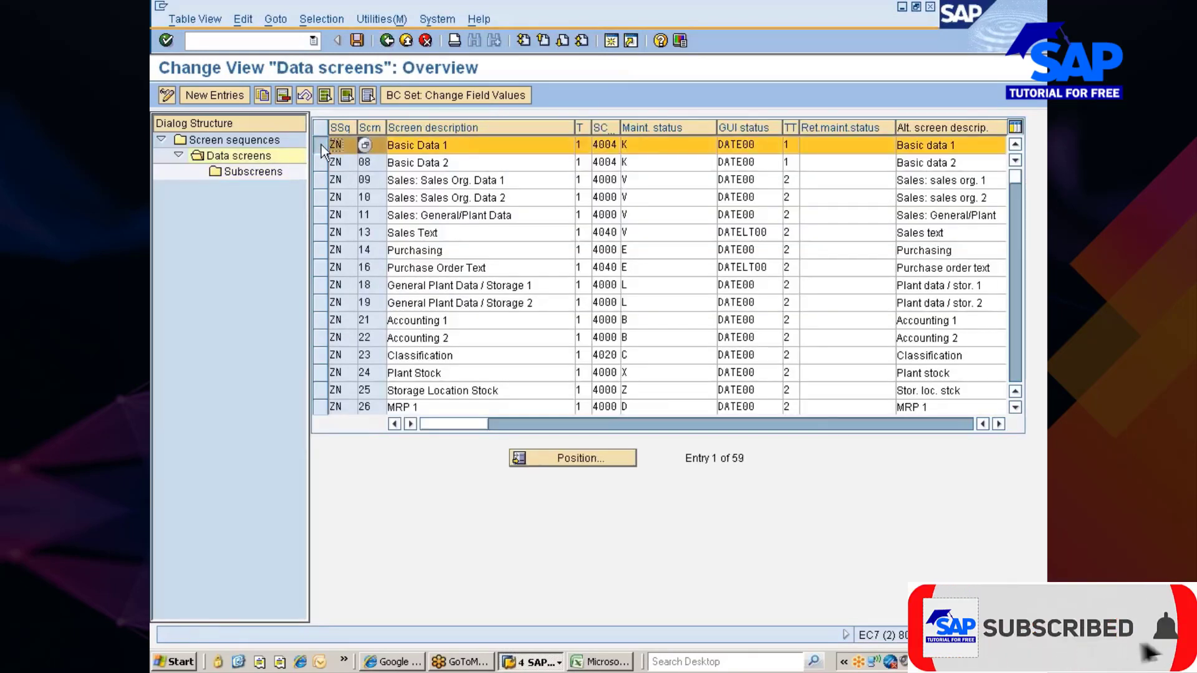
{"action": "double_click", "coordinate": [231, 171]}
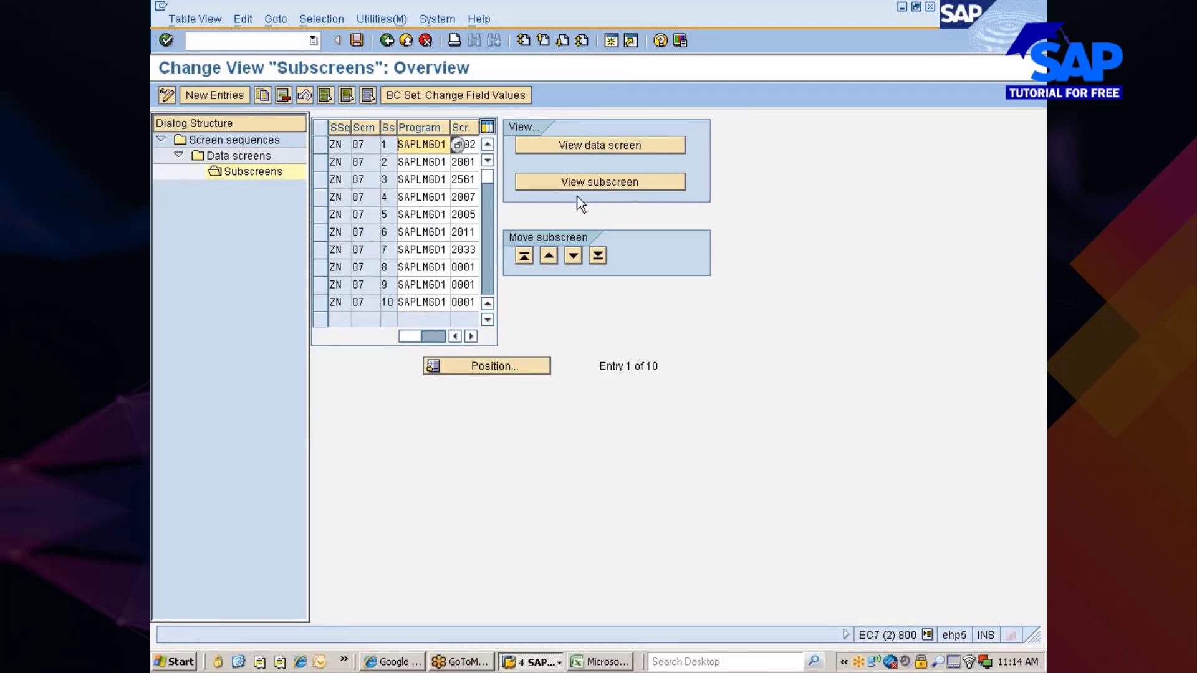
{"action": "left_click", "coordinate": [545, 148]}
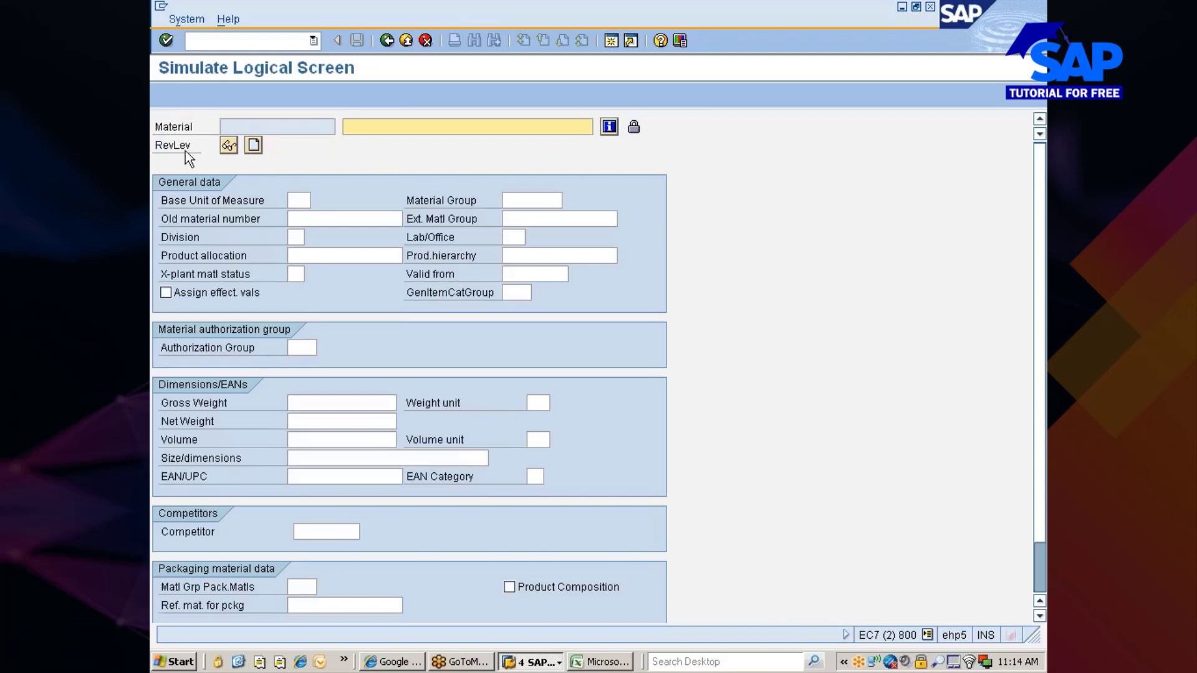
- Compare the header, General data and Material authorization group sections of the simulated screen with the Basic data 1 view of the displayed material
{"action": "key", "text": "alt+Tab"}
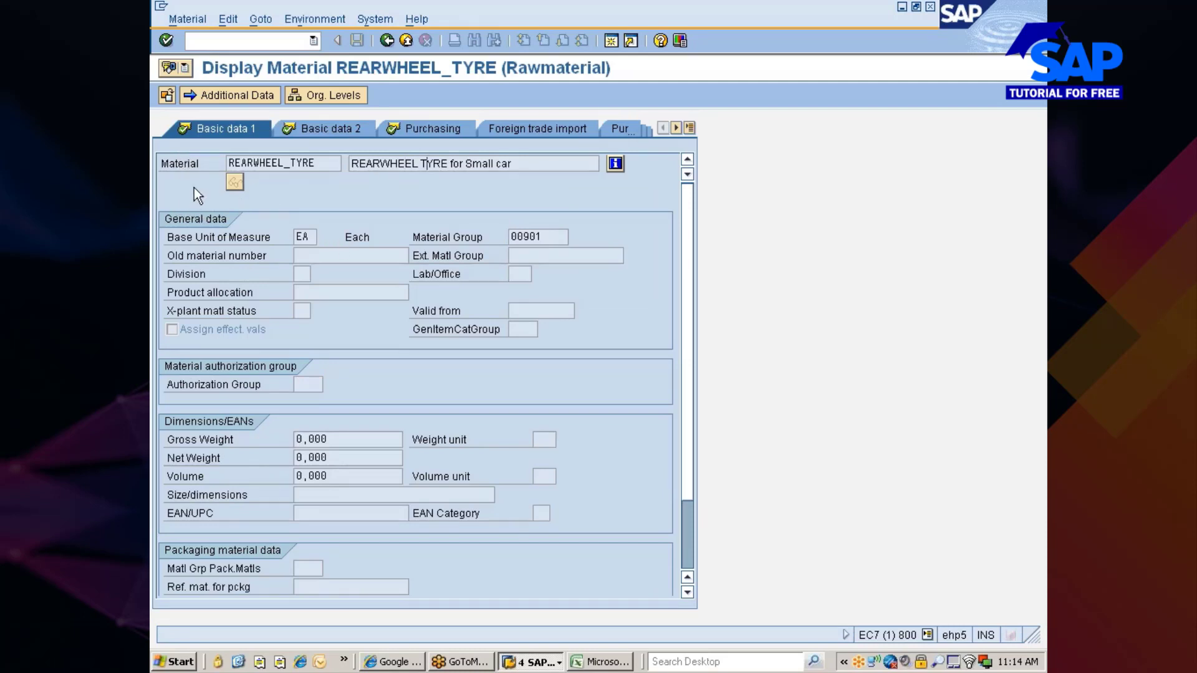
{"action": "key", "text": "alt+Tab"}
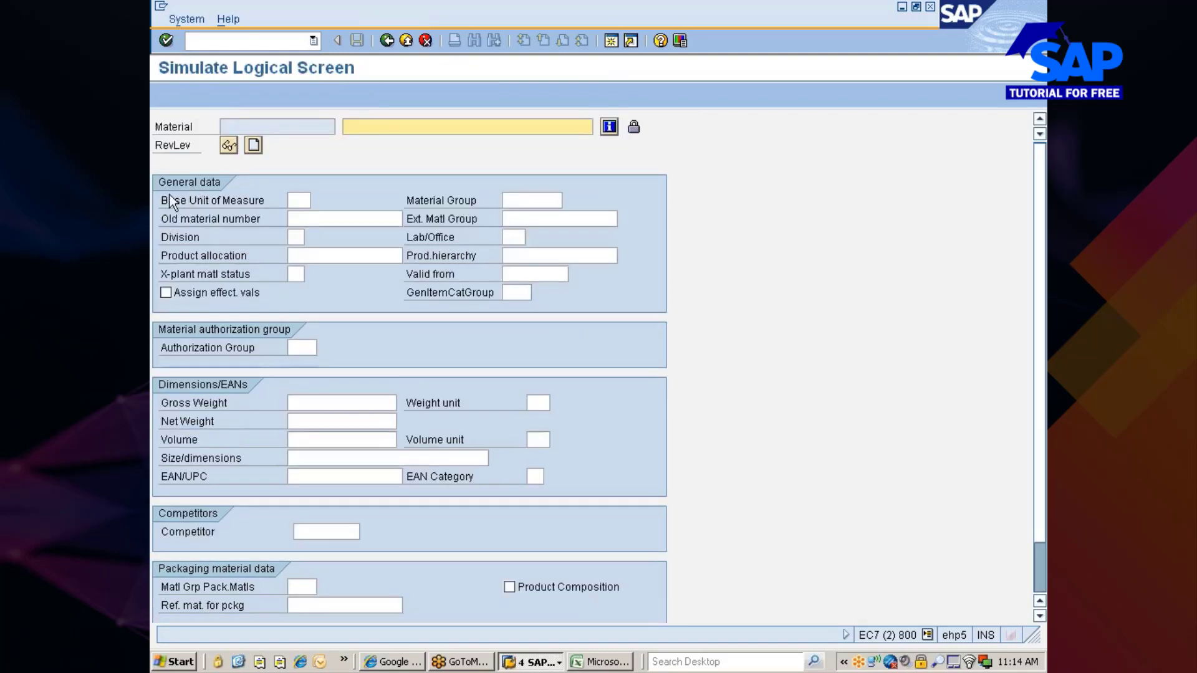
{"action": "key", "text": "alt+Tab"}
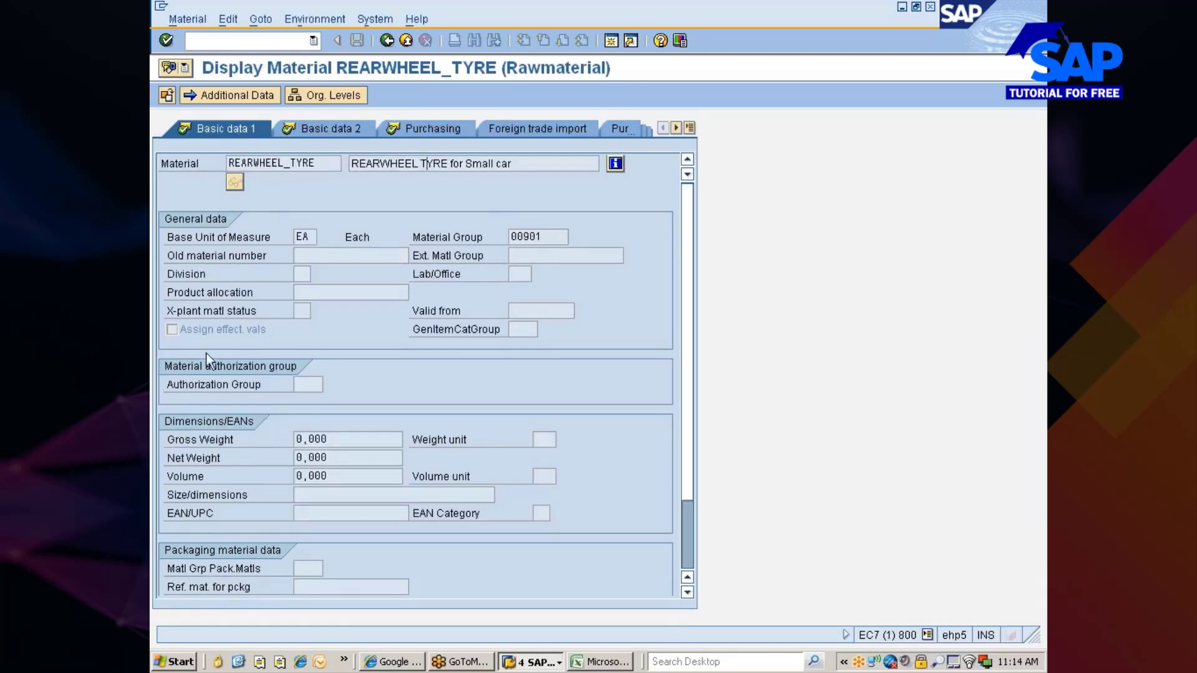
{"action": "key", "text": "alt+Tab"}
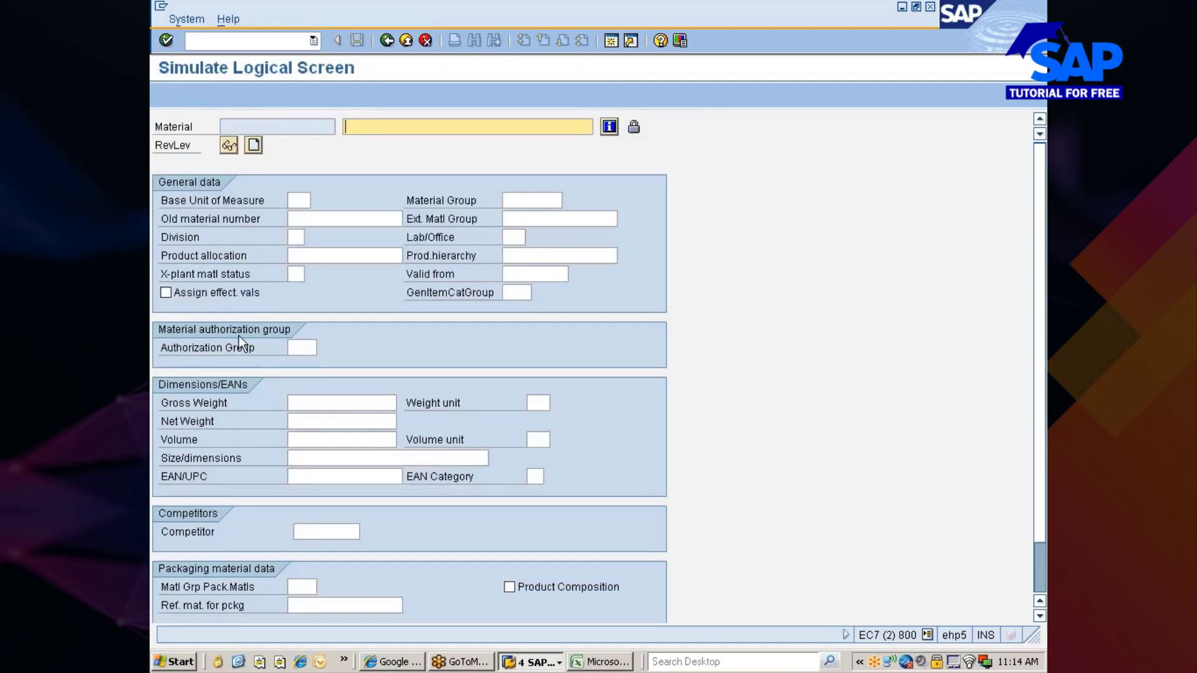
{"action": "key", "text": "alt+Tab"}
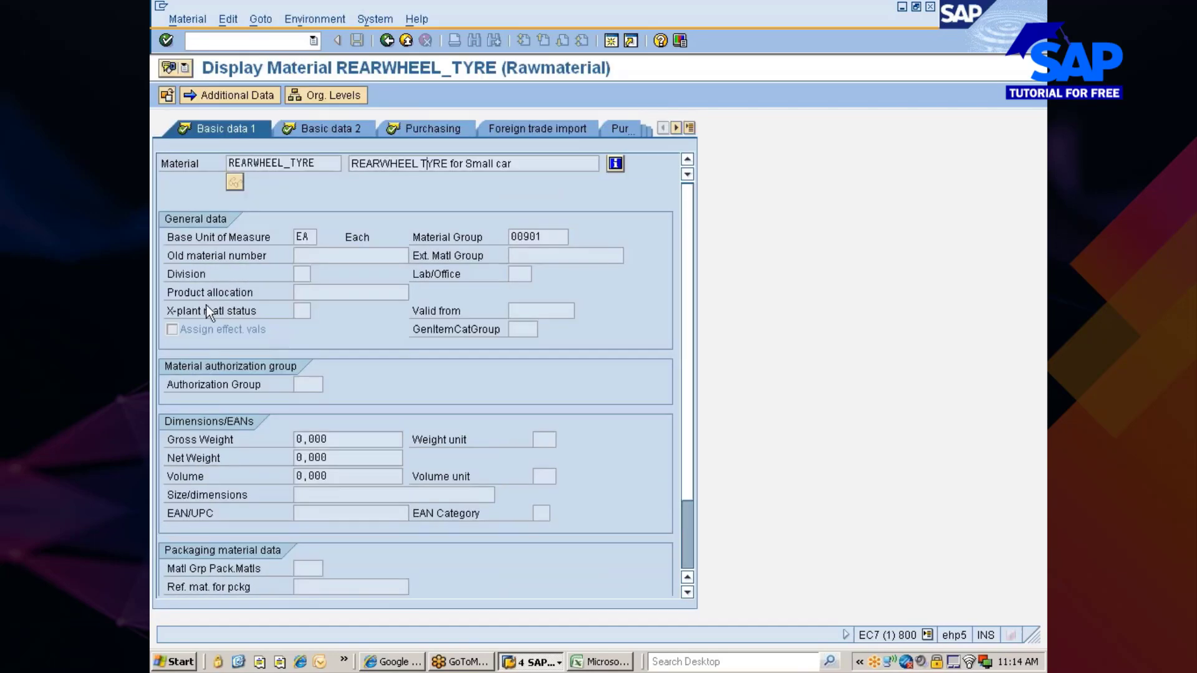
- Compare the Dimensions/EANs, Competitors, Packaging material data and Basic Data Texts groups between both sessions, then return to the subscreens overview
{"action": "scroll", "coordinate": [287, 381], "scroll_direction": "down", "scroll_amount": 3}
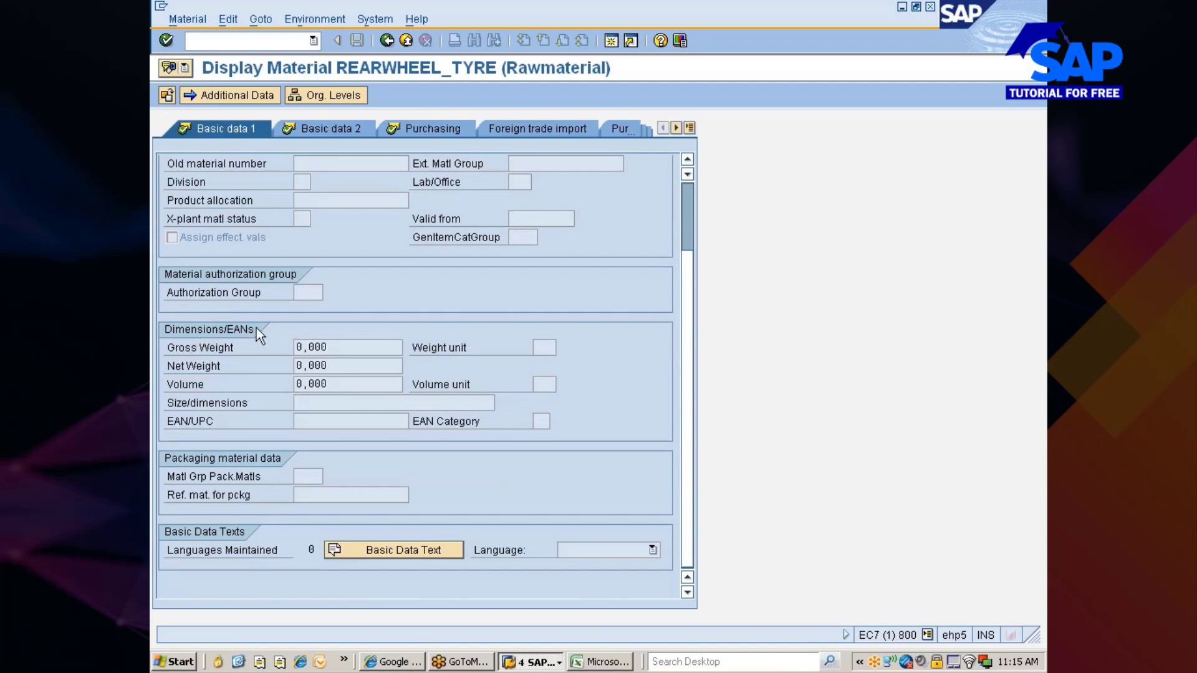
{"action": "key", "text": "alt+Tab"}
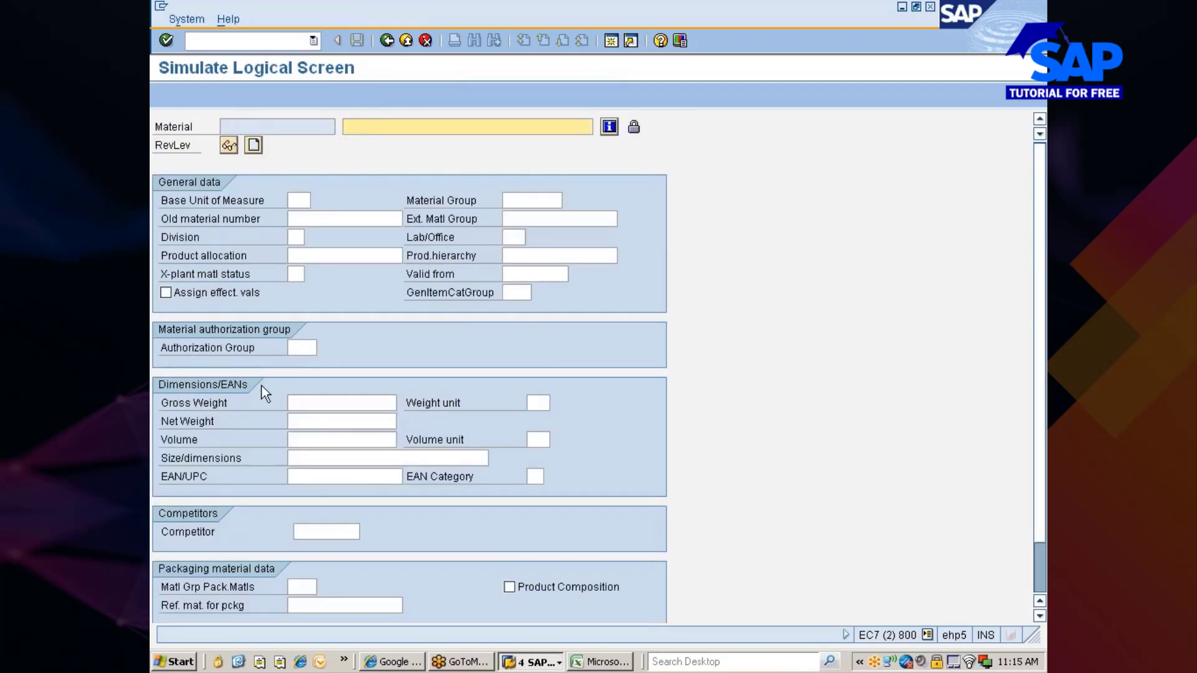
{"action": "key", "text": "alt+Tab"}
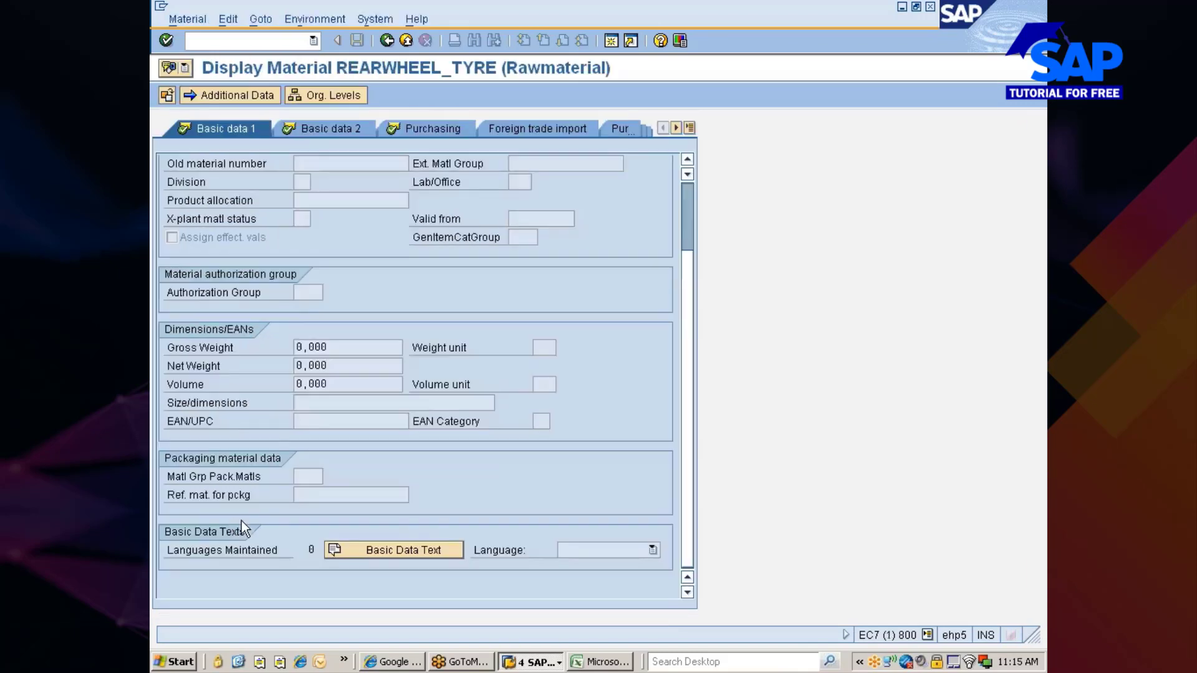
{"action": "key", "text": "alt+Tab"}
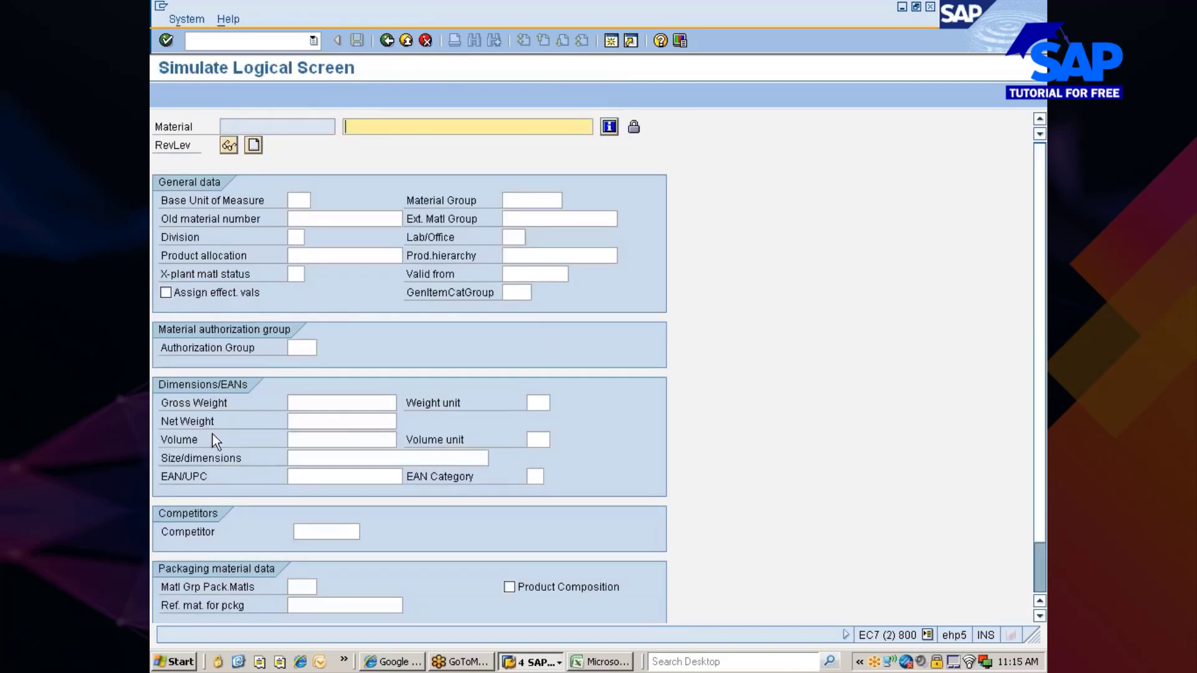
{"action": "scroll", "coordinate": [249, 461], "scroll_direction": "down", "scroll_amount": 2}
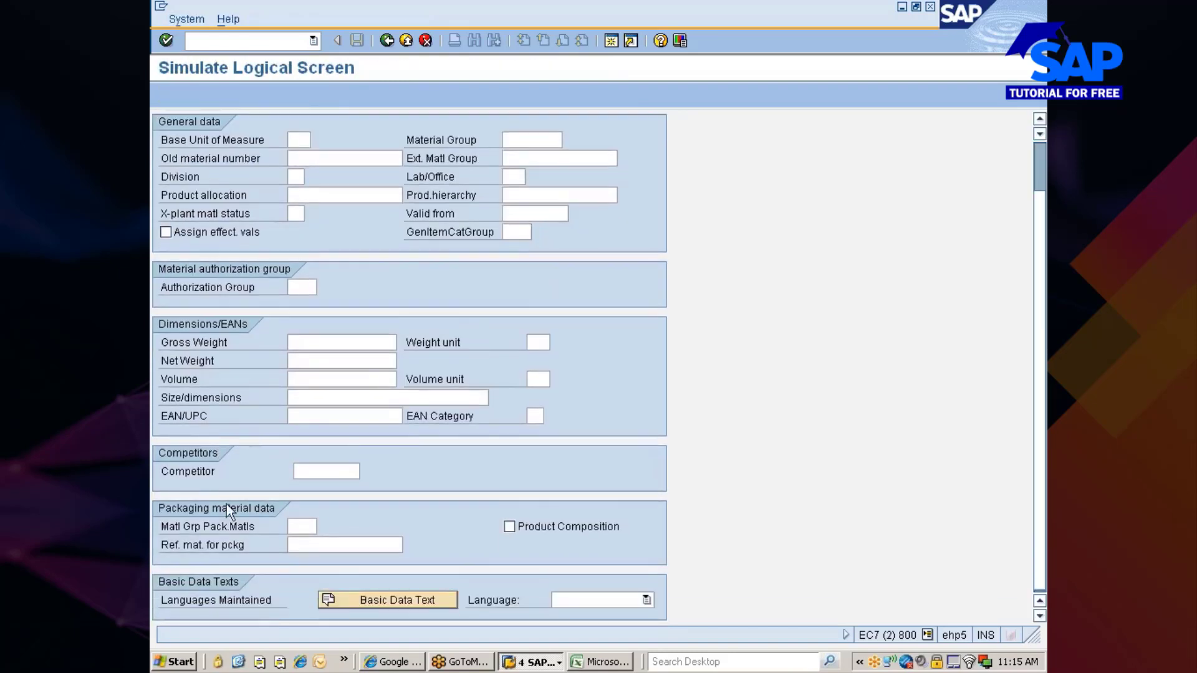
{"action": "key", "text": "alt+Tab"}
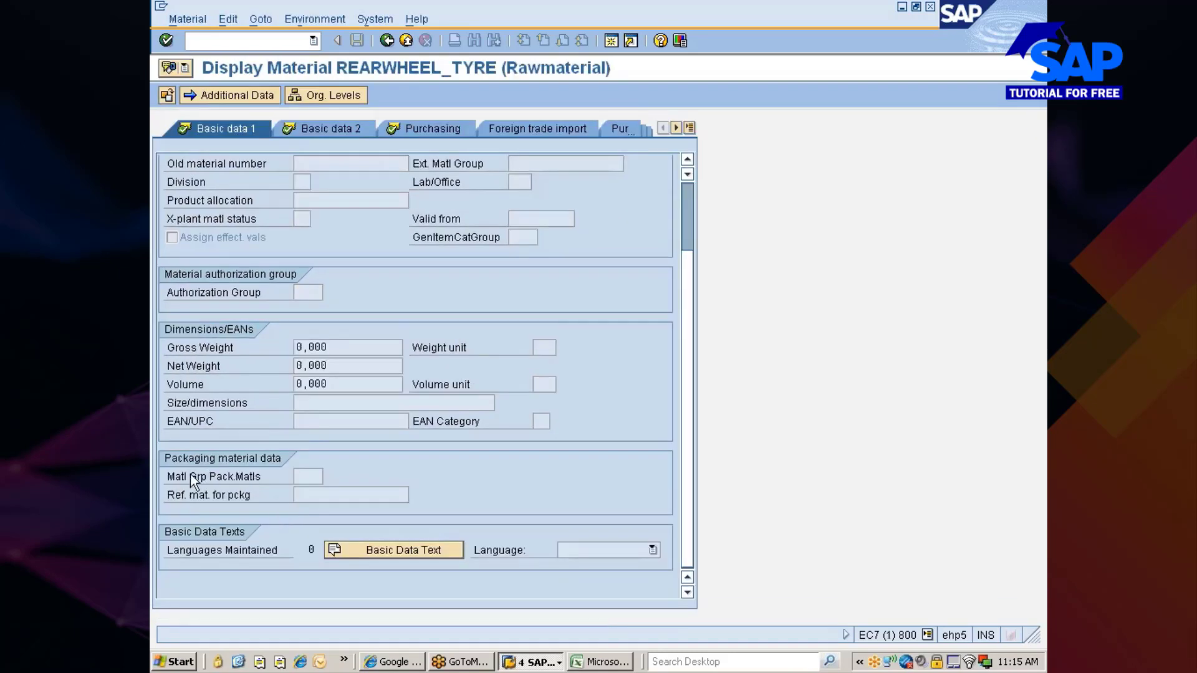
{"action": "key", "text": "alt+Tab"}
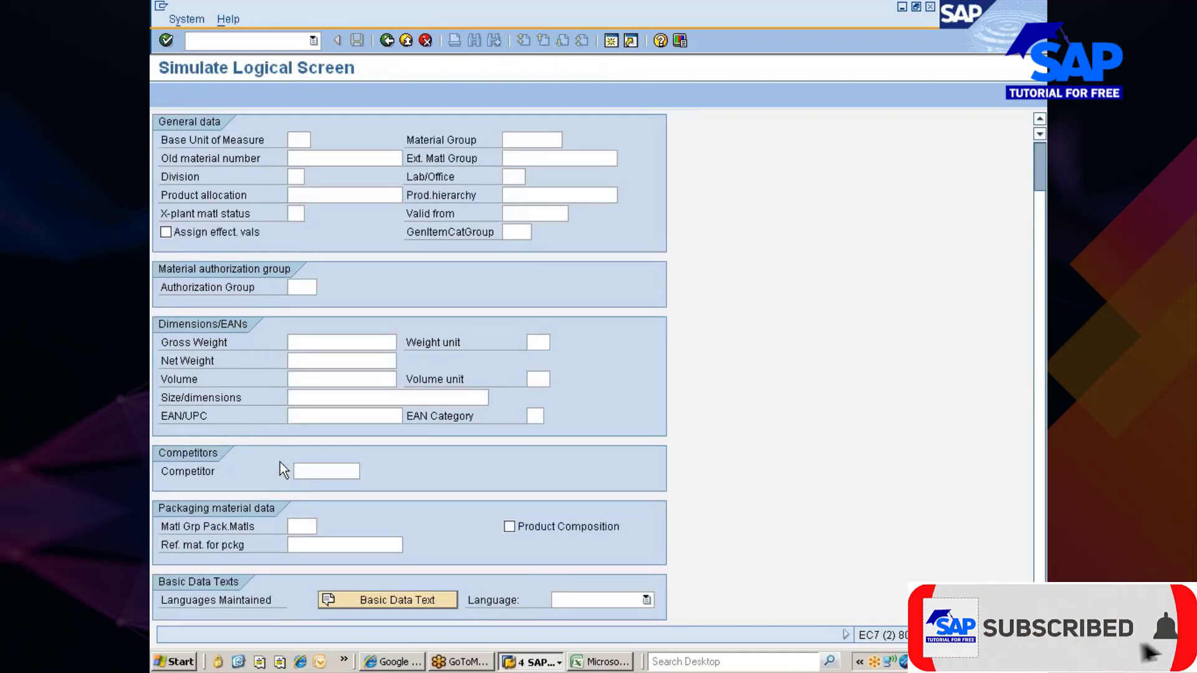
{"action": "key", "text": "alt+Tab"}
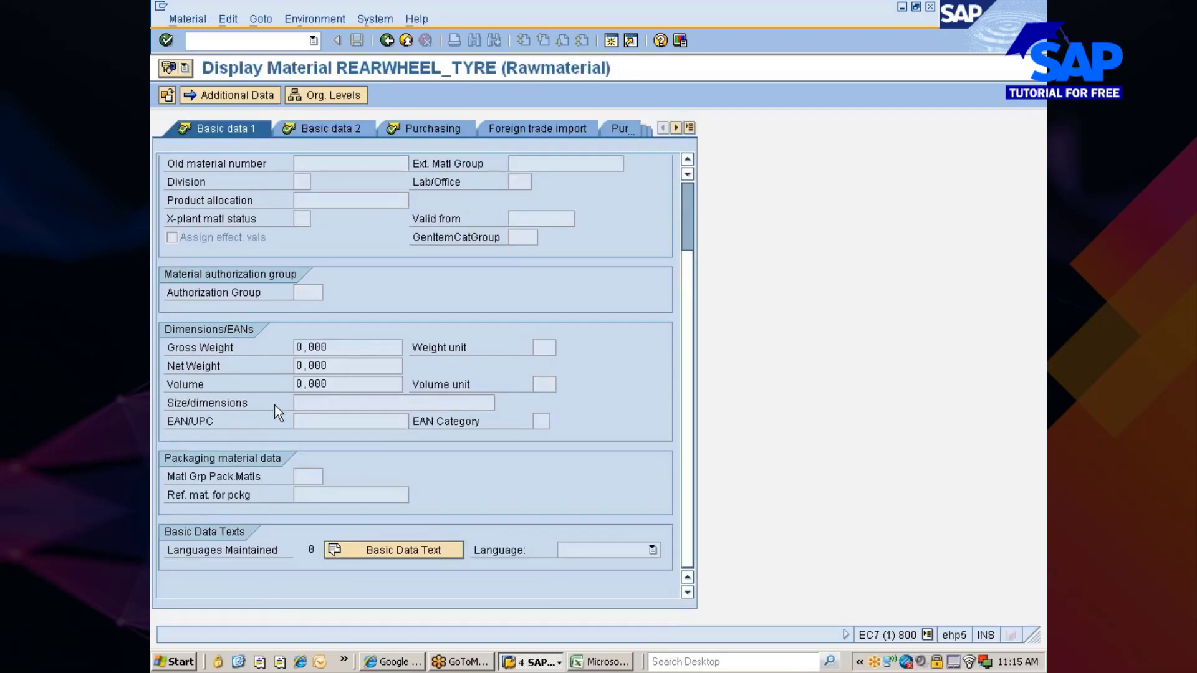
{"action": "scroll", "coordinate": [274, 405], "scroll_direction": "up", "scroll_amount": 2}
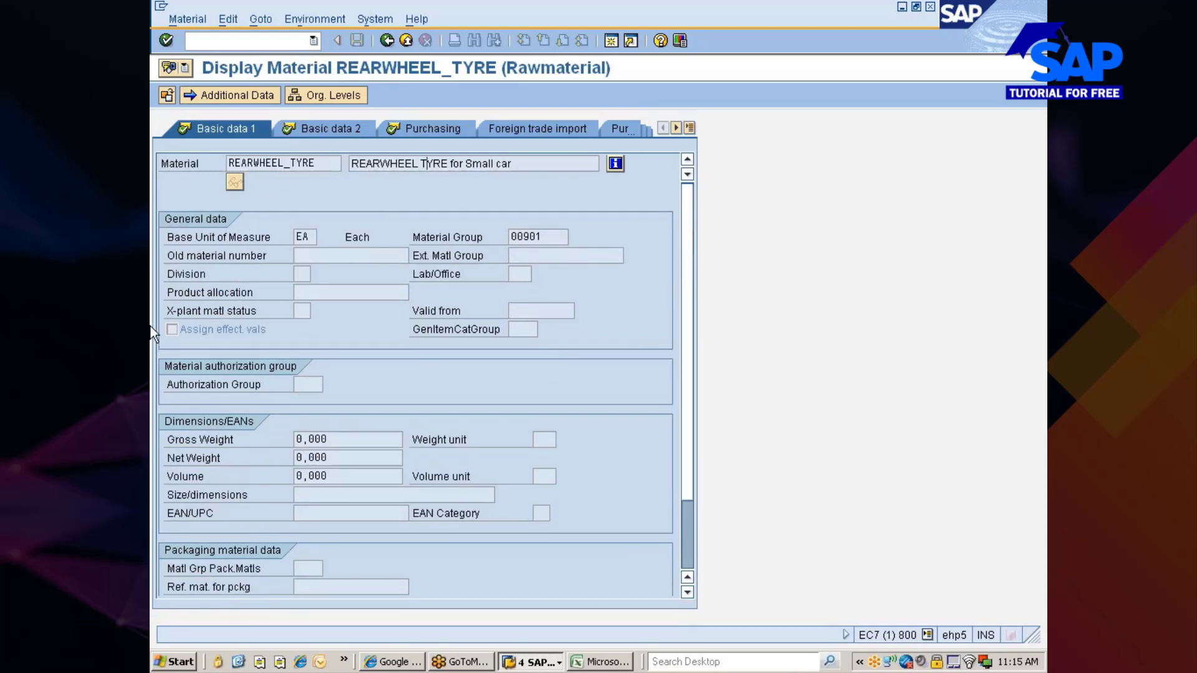
{"action": "left_click", "coordinate": [522, 313]}
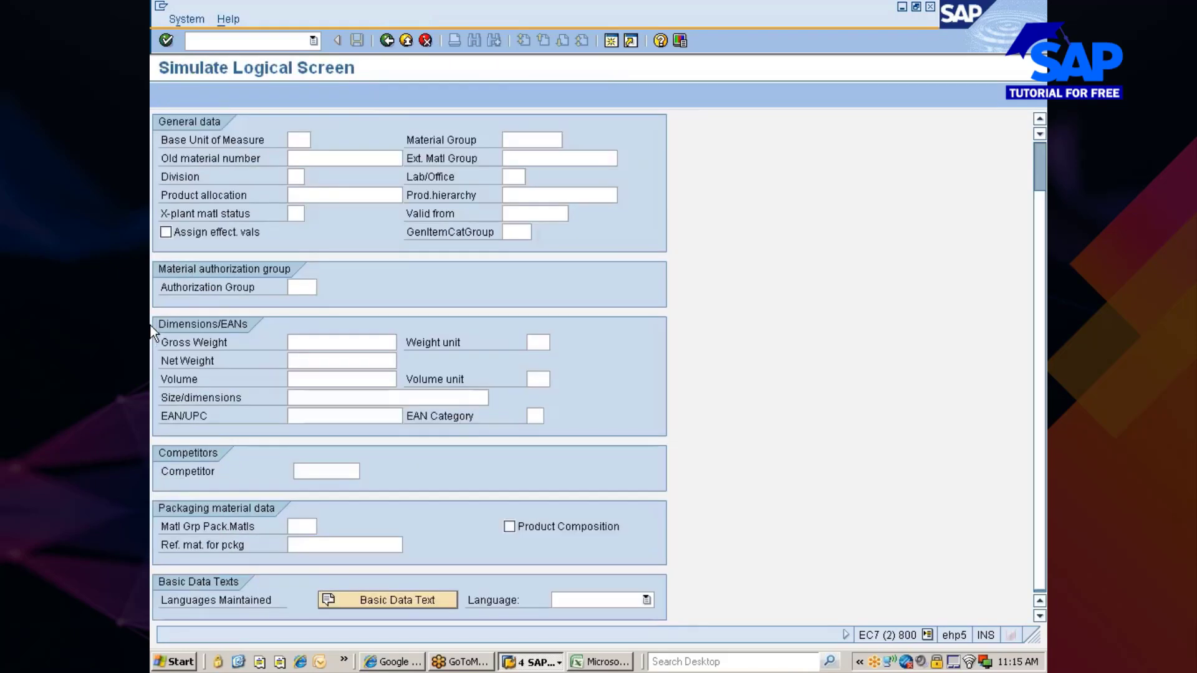
{"action": "left_click", "coordinate": [401, 39]}
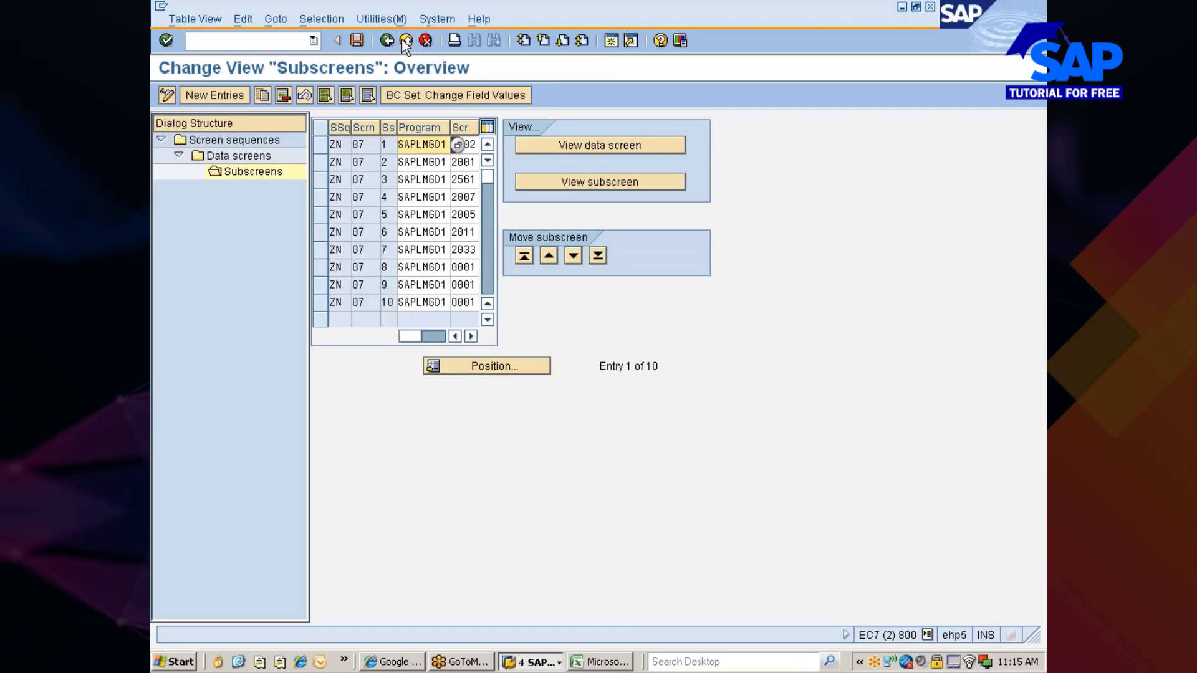
- Mark only subscreen 1 (screen 1002), simulate the complete data screen again and return to the subscreens overview
{"action": "left_click", "coordinate": [323, 162]}
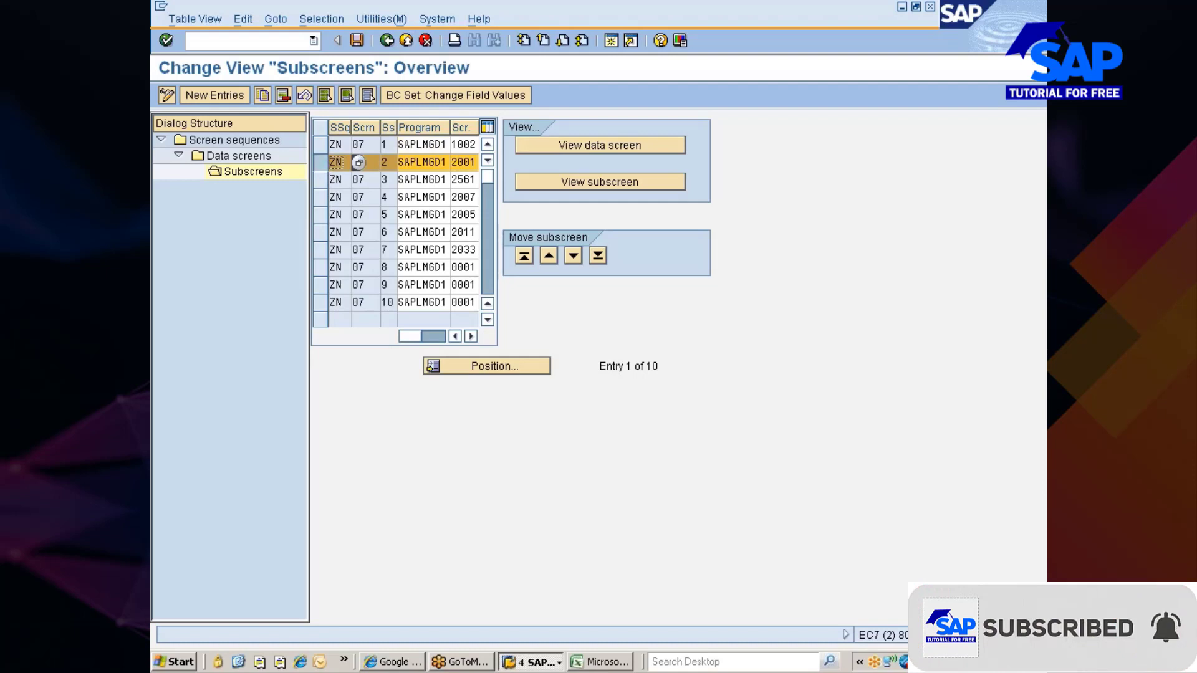
{"action": "left_click", "coordinate": [320, 161]}
{"action": "left_click", "coordinate": [320, 144]}
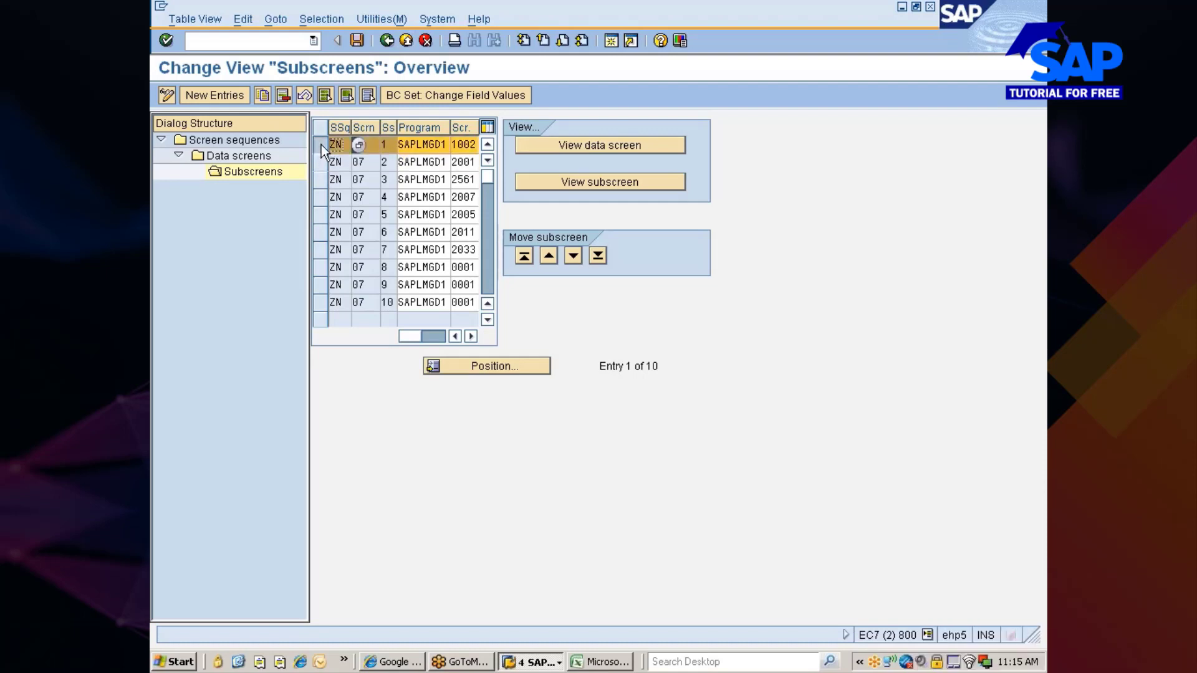
{"action": "left_click", "coordinate": [615, 146]}
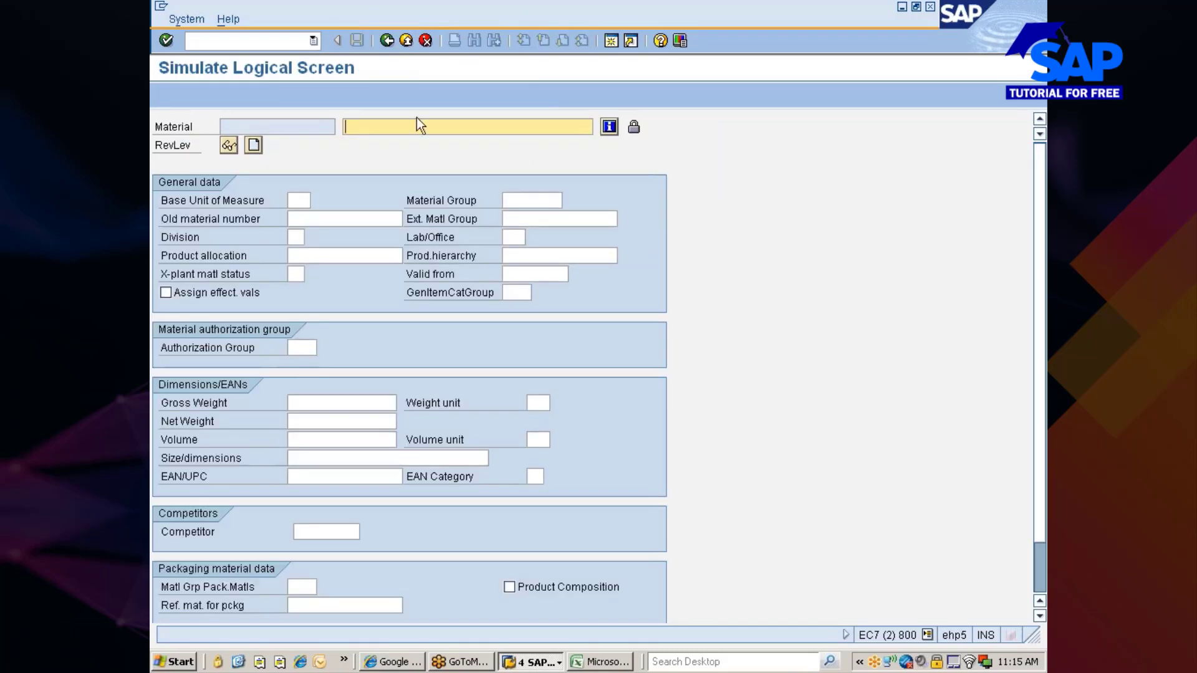
{"action": "left_click", "coordinate": [407, 41]}
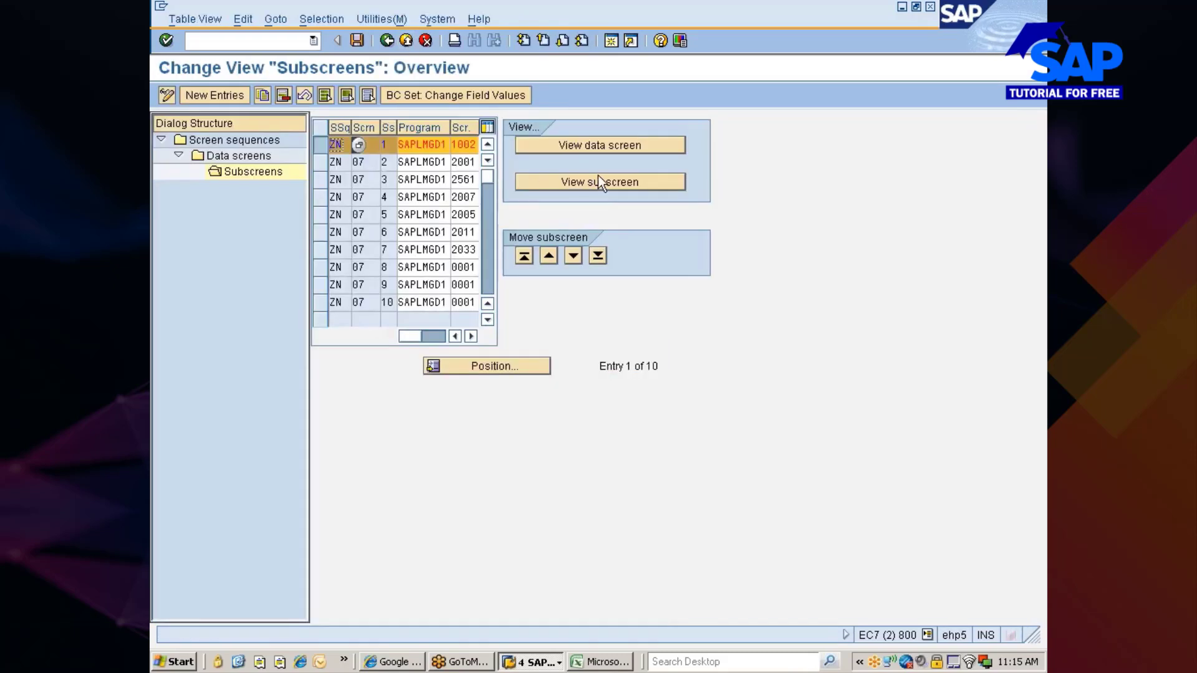
- View subscreen 1 (SAPLMGD1/1002) on its own to see which fields it holds, then return to the overview
{"action": "left_click", "coordinate": [608, 187]}
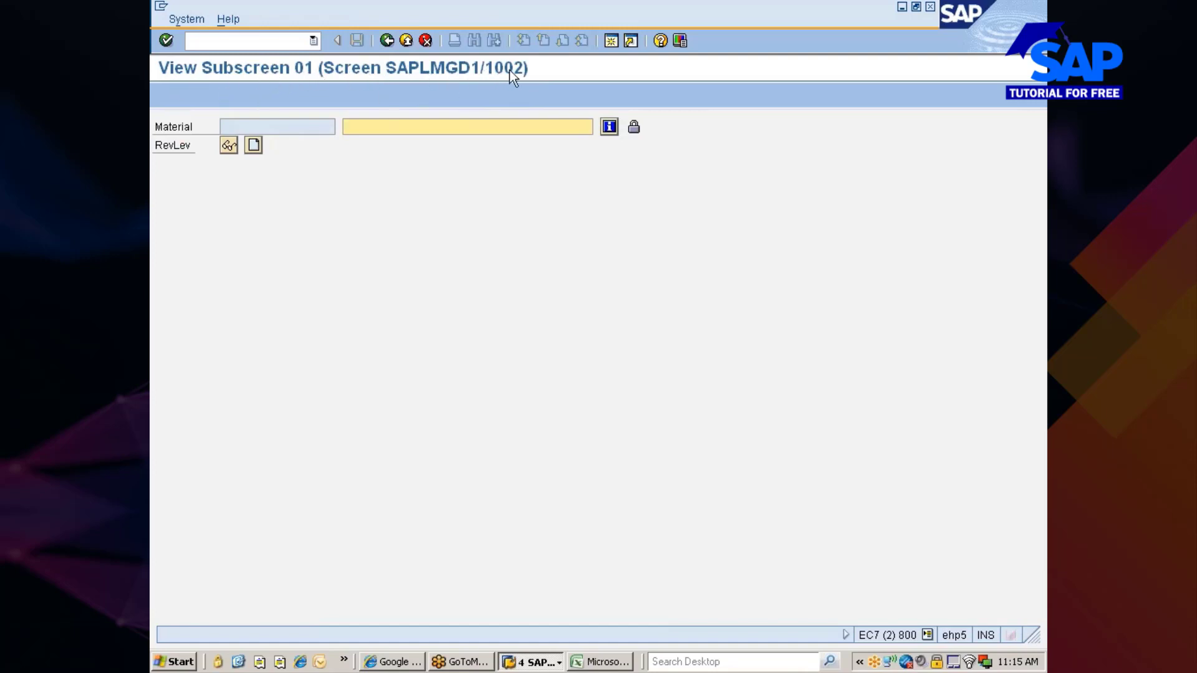
{"action": "left_click", "coordinate": [386, 41]}
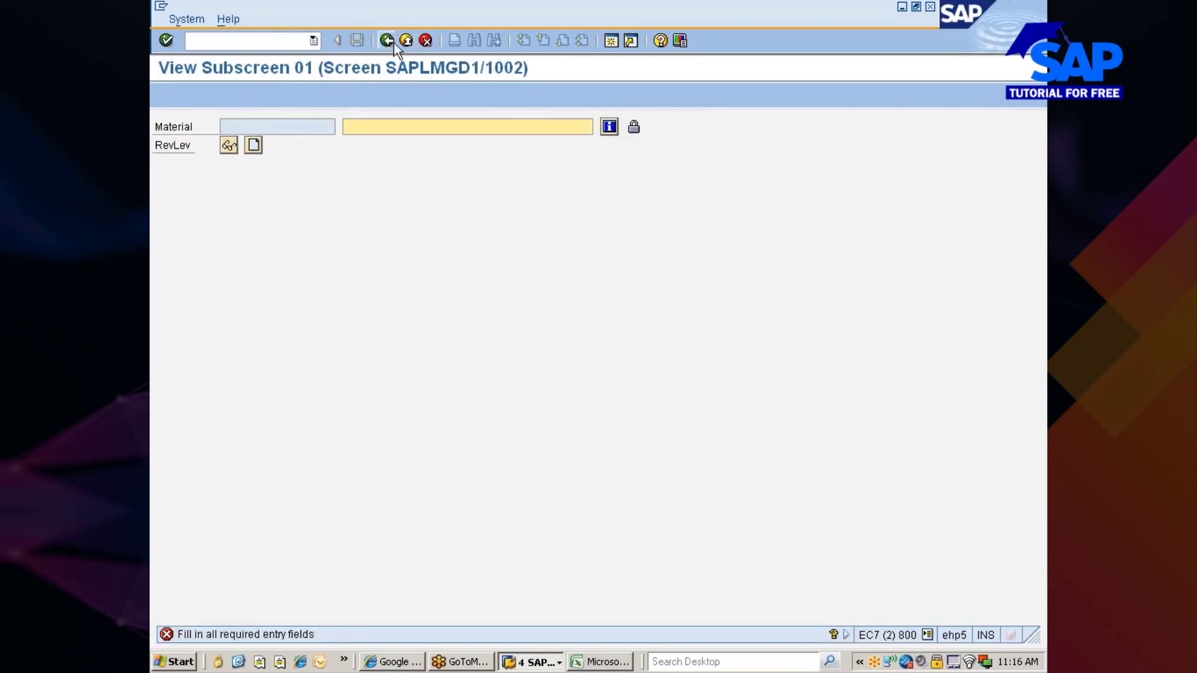
{"action": "left_click", "coordinate": [405, 41]}
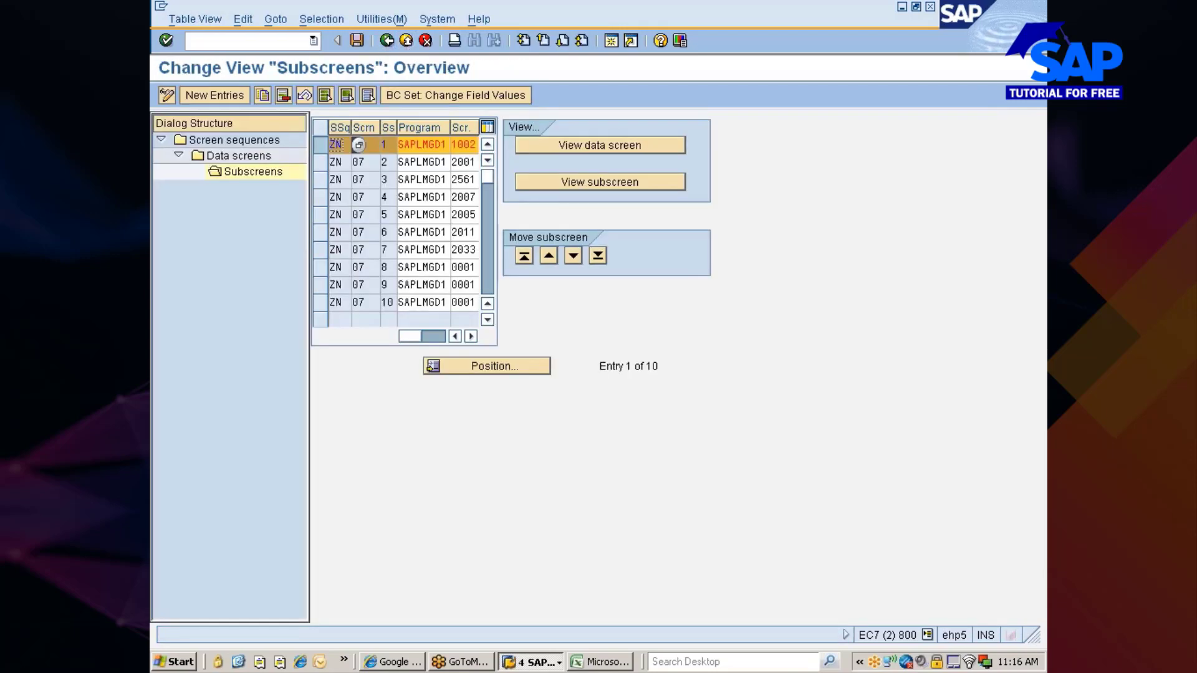
- View subscreen 2 (SAPLMGD1/2001) on its own to see which fields it holds, then return to the overview
{"action": "left_click", "coordinate": [319, 161]}
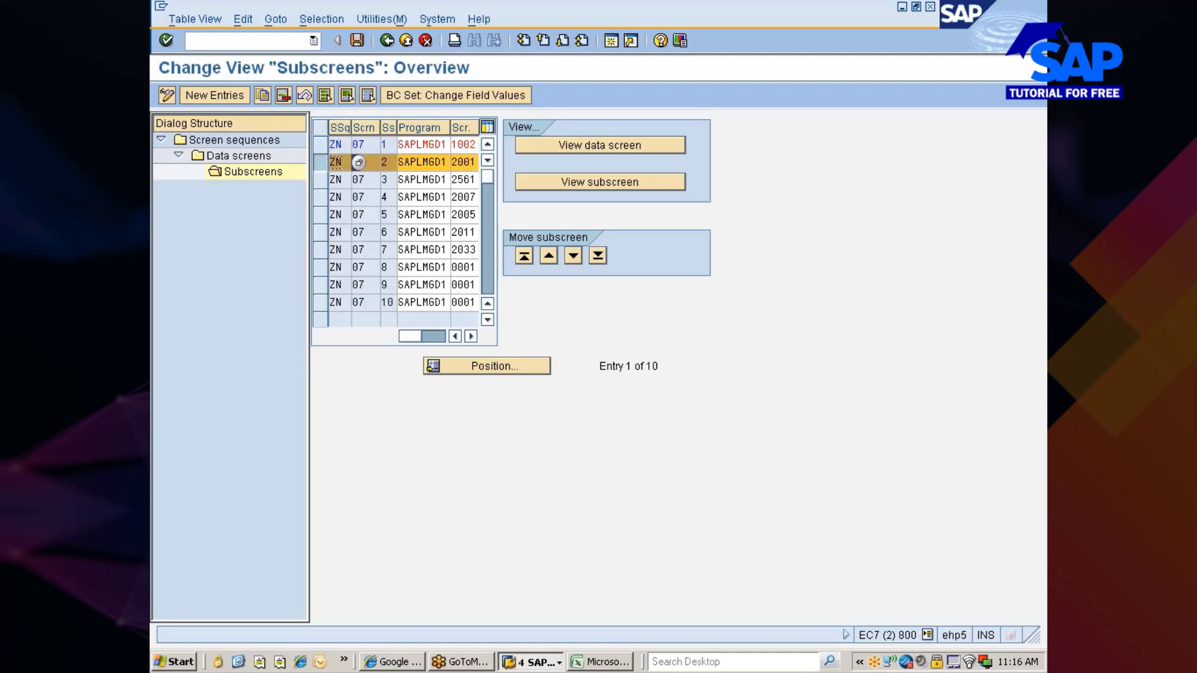
{"action": "left_click", "coordinate": [562, 182]}
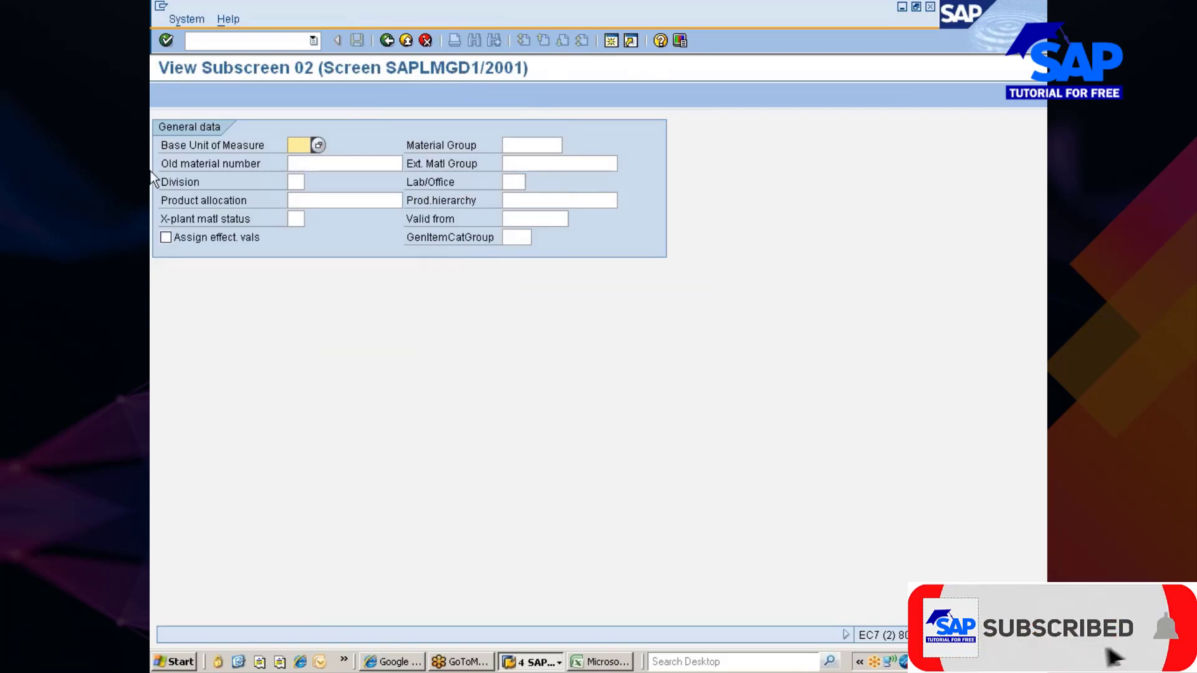
{"action": "left_click", "coordinate": [382, 41]}
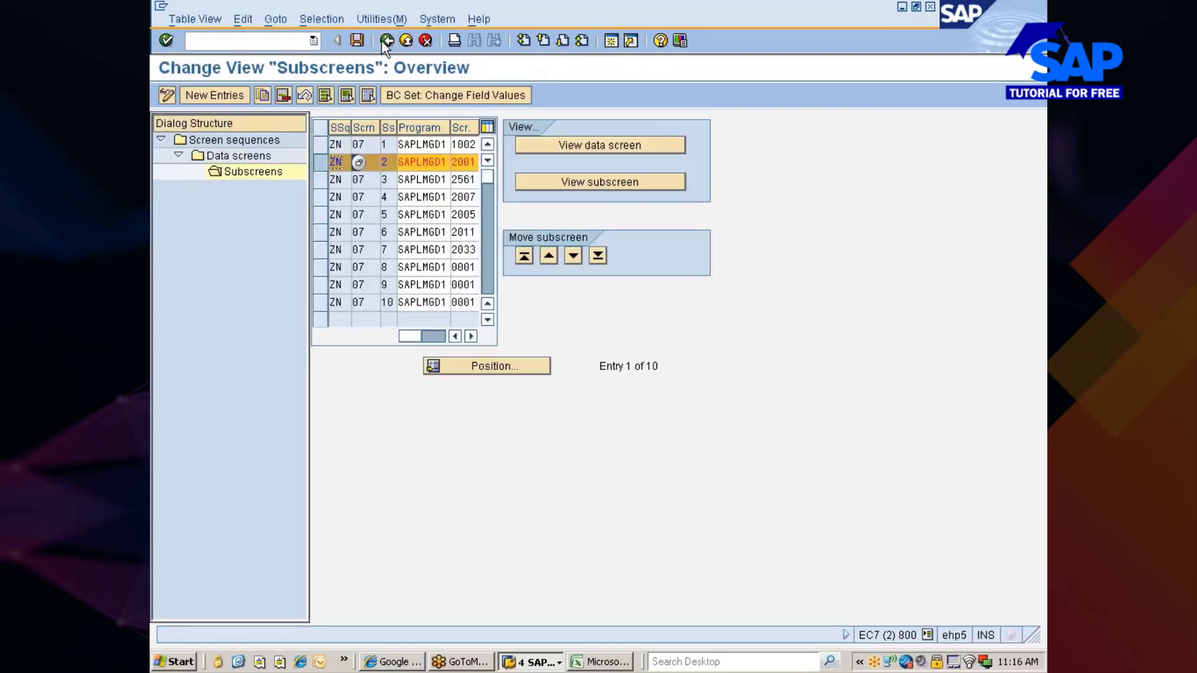
- Mark subscreen 3 (SAPLMGD1/2561) and unmark subscreen 2
{"action": "left_click", "coordinate": [321, 180]}
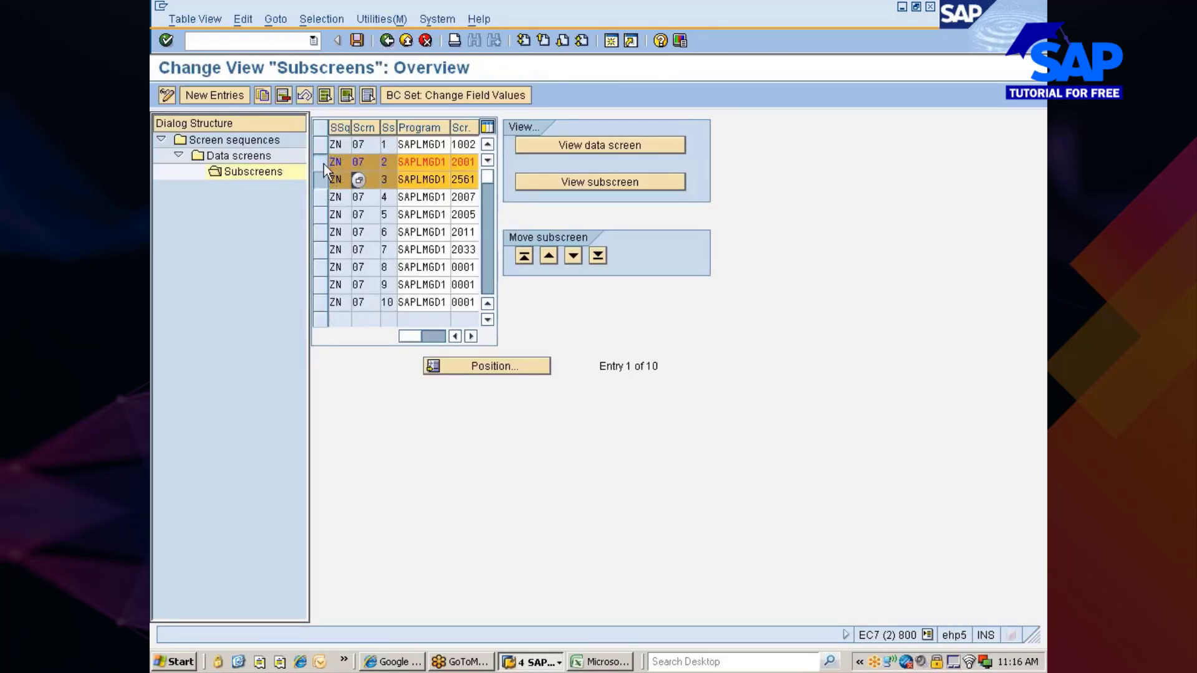
{"action": "left_click", "coordinate": [322, 162]}
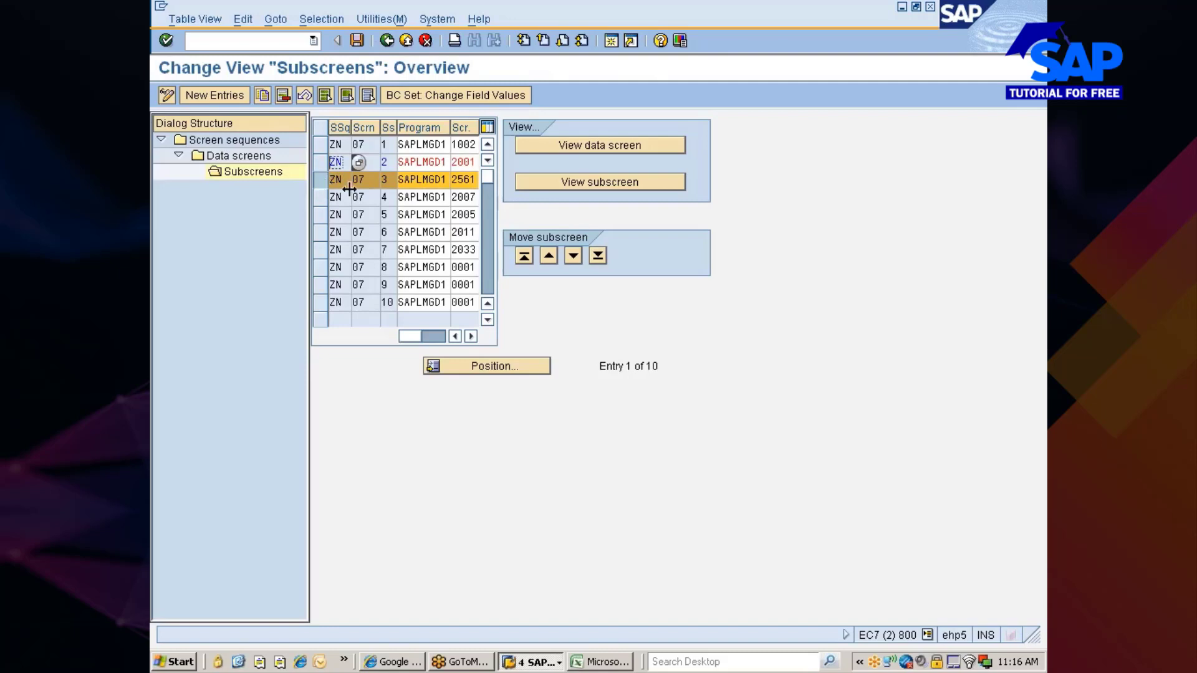
- View the subscreen with screen number 2561 of program SAPLMGD1 and open an additional session
{"action": "left_click", "coordinate": [591, 182]}
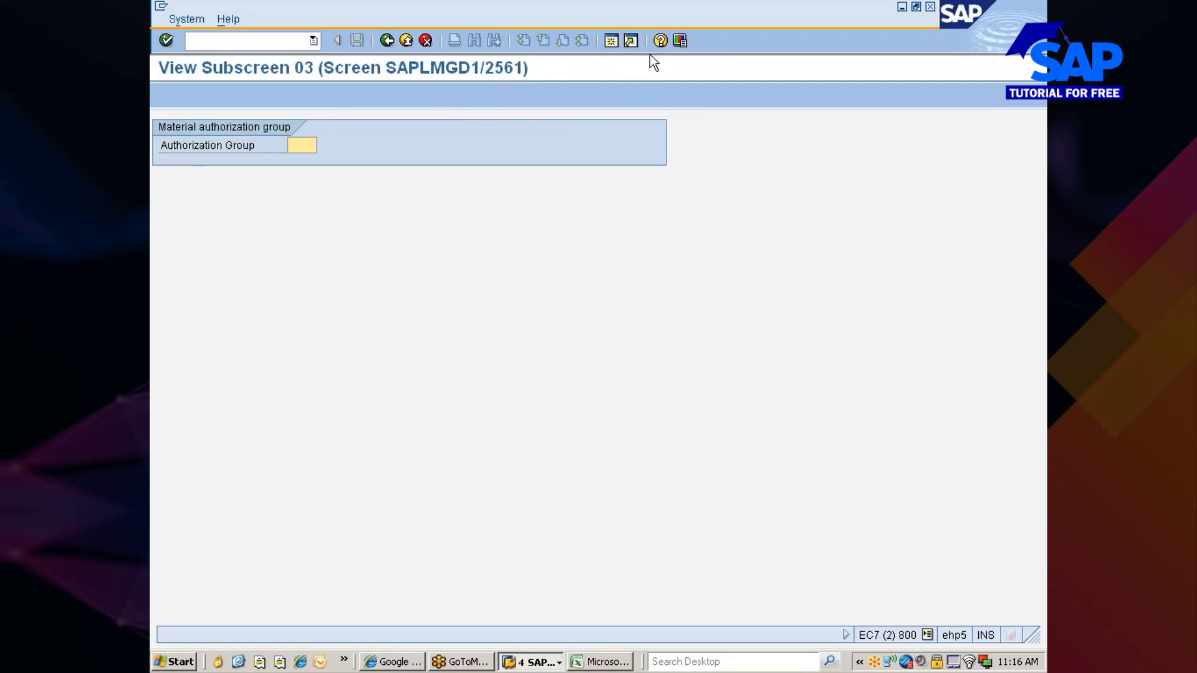
{"action": "left_click", "coordinate": [611, 39]}
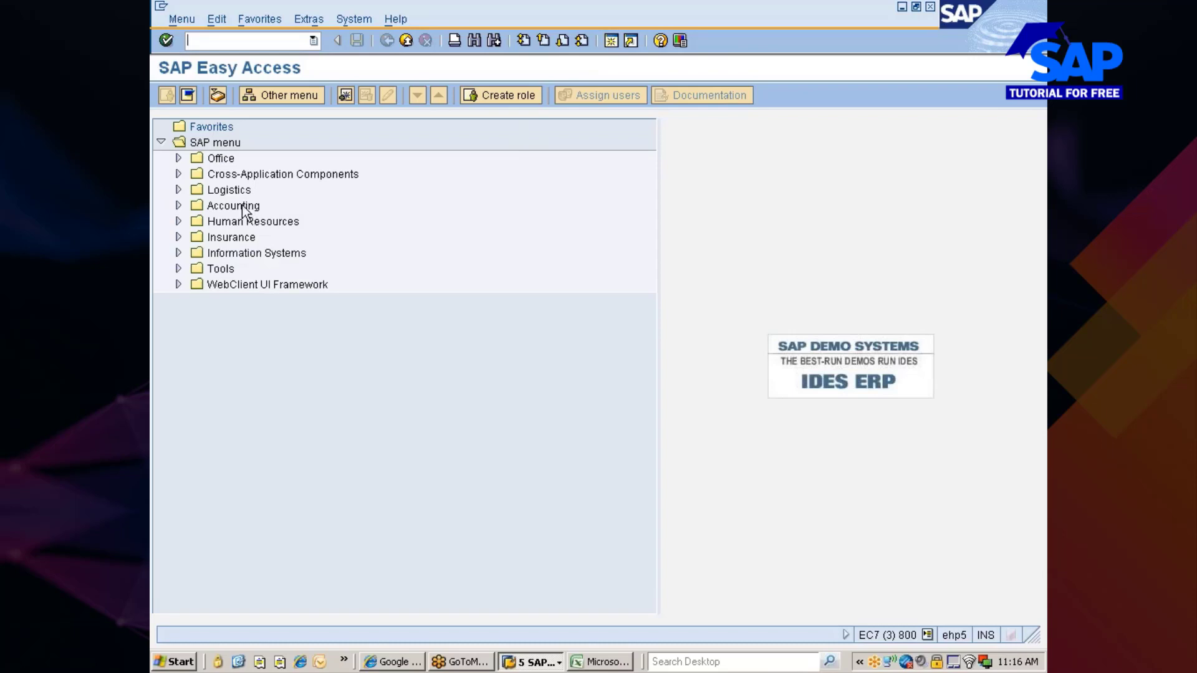
- Expand Tools, ABAP Workbench and its Development folder in the SAP menu tree
{"action": "double_click", "coordinate": [215, 271]}
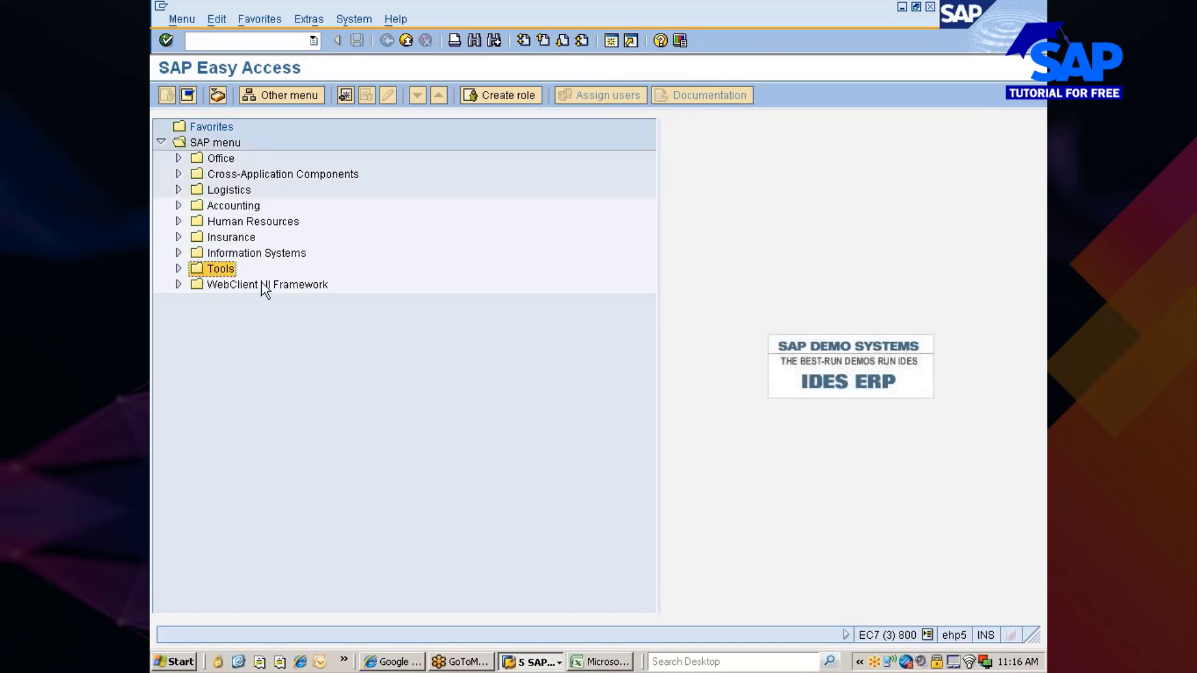
{"action": "left_click", "coordinate": [262, 284]}
{"action": "double_click", "coordinate": [261, 284]}
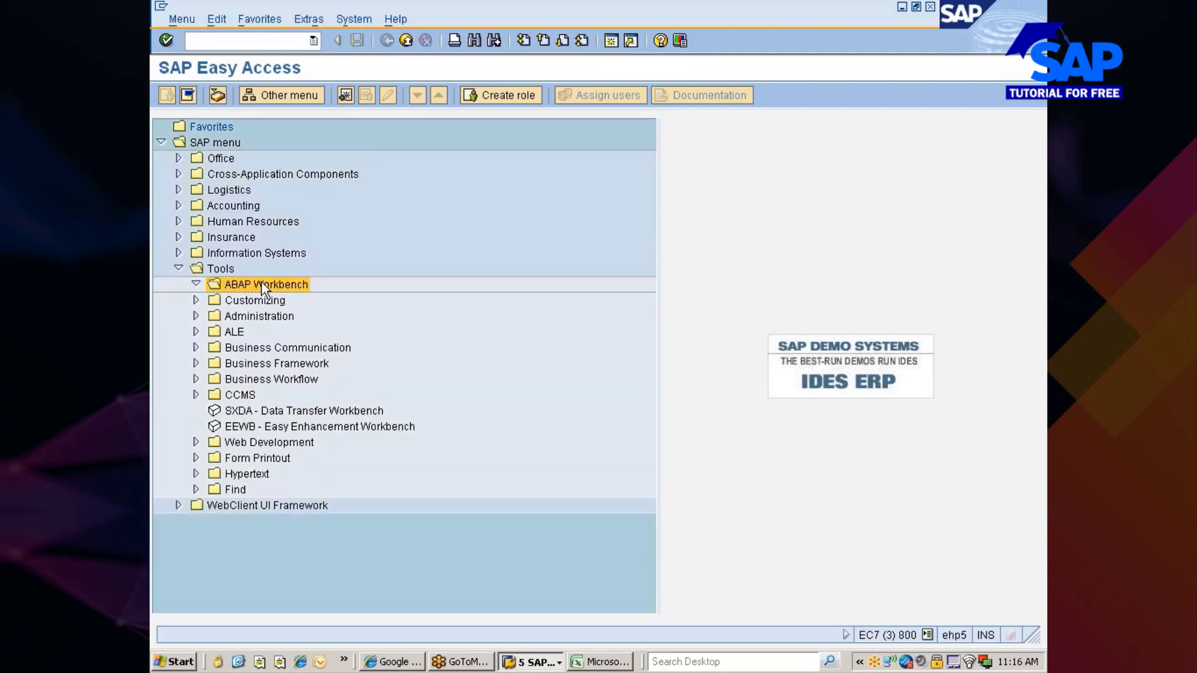
{"action": "key", "text": "Down"}
{"action": "key", "text": "Down"}
{"action": "key", "text": "Right"}
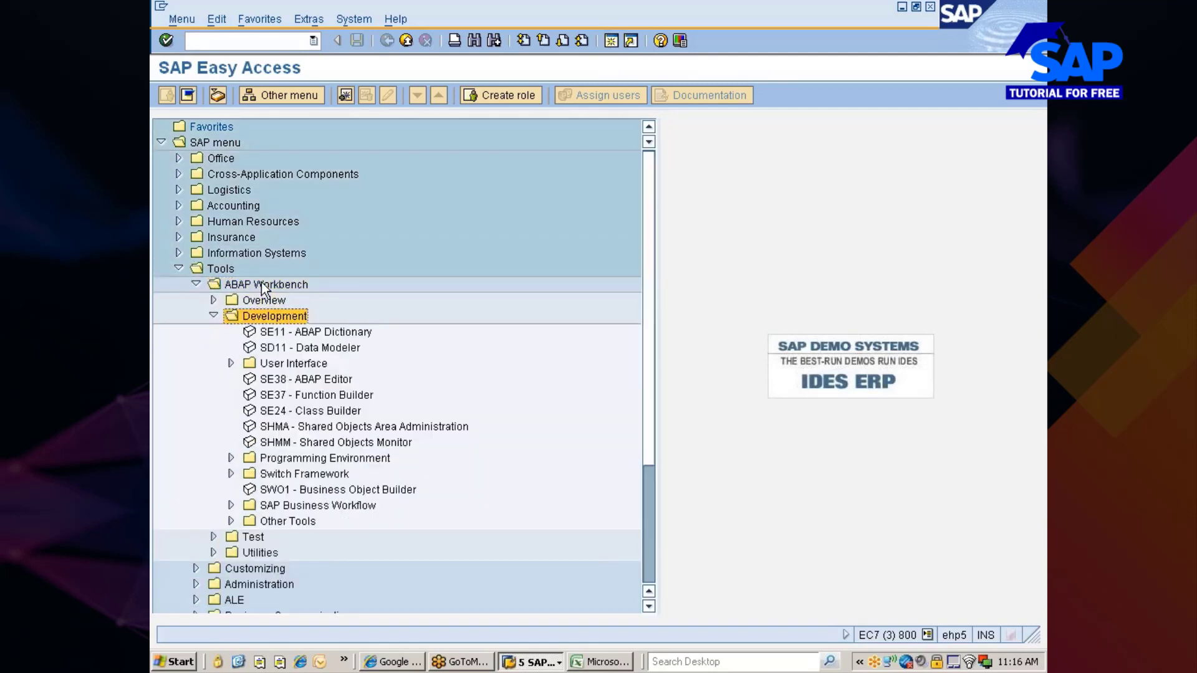
- Look through the transactions and subfolders listed under Development for the screen design tool
{"action": "key", "text": "Down"}
{"action": "key", "text": "Down"}
{"action": "key", "text": "Down"}
{"action": "key", "text": "Down"}
{"action": "key", "text": "Down"}
{"action": "key", "text": "Down"}
{"action": "key", "text": "Down"}
{"action": "key", "text": "Down"}
{"action": "key", "text": "Down"}
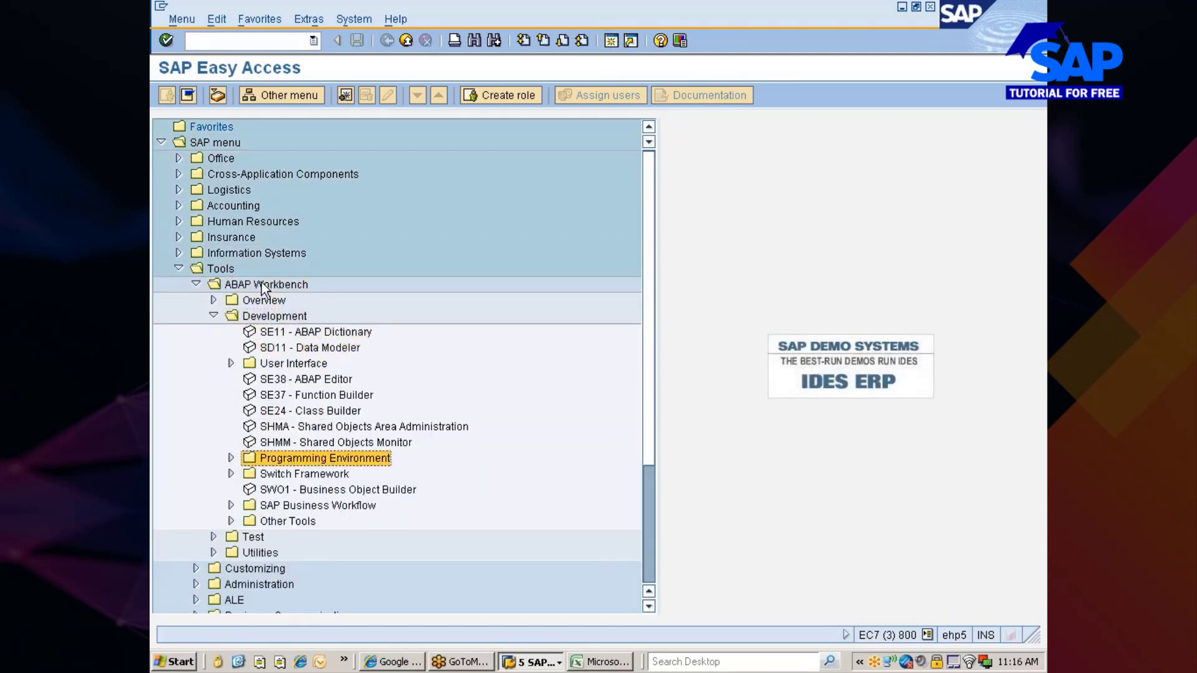
{"action": "key", "text": "Up"}
{"action": "key", "text": "Up"}
{"action": "key", "text": "Up"}
{"action": "key", "text": "Up"}
{"action": "key", "text": "Up"}
{"action": "key", "text": "Up"}
{"action": "key", "text": "Up"}
{"action": "key", "text": "Up"}
{"action": "key", "text": "Up"}
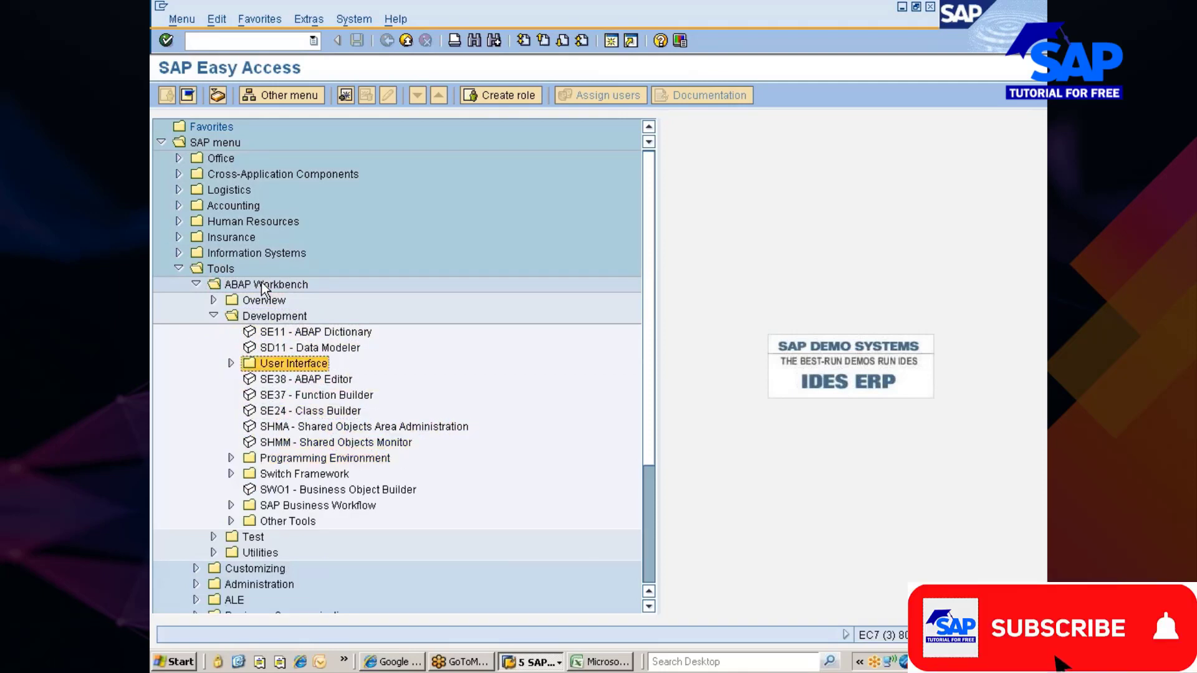
- Collapse the Development folder and examine the transactions listed under ABAP Workbench's Overview folder
{"action": "key", "text": "Left"}
{"action": "key", "text": "Down"}
{"action": "key", "text": "Down"}
{"action": "key", "text": "Down"}
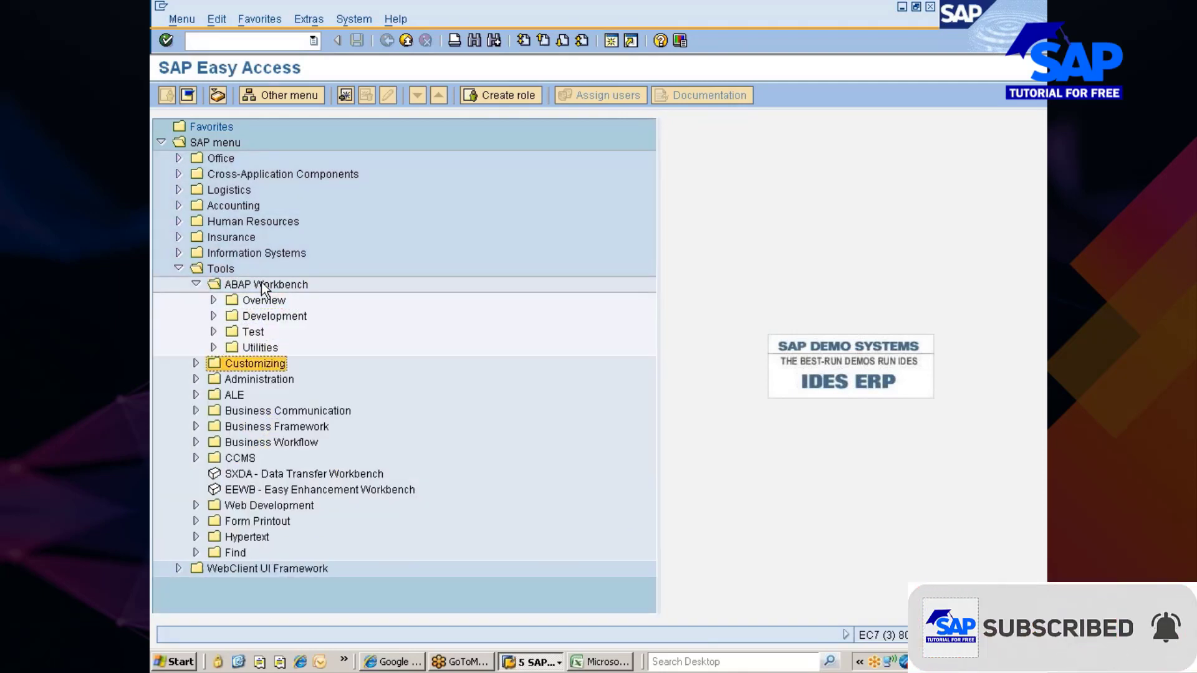
{"action": "key", "text": "Up"}
{"action": "key", "text": "Up"}
{"action": "key", "text": "Up"}
{"action": "key", "text": "Up"}
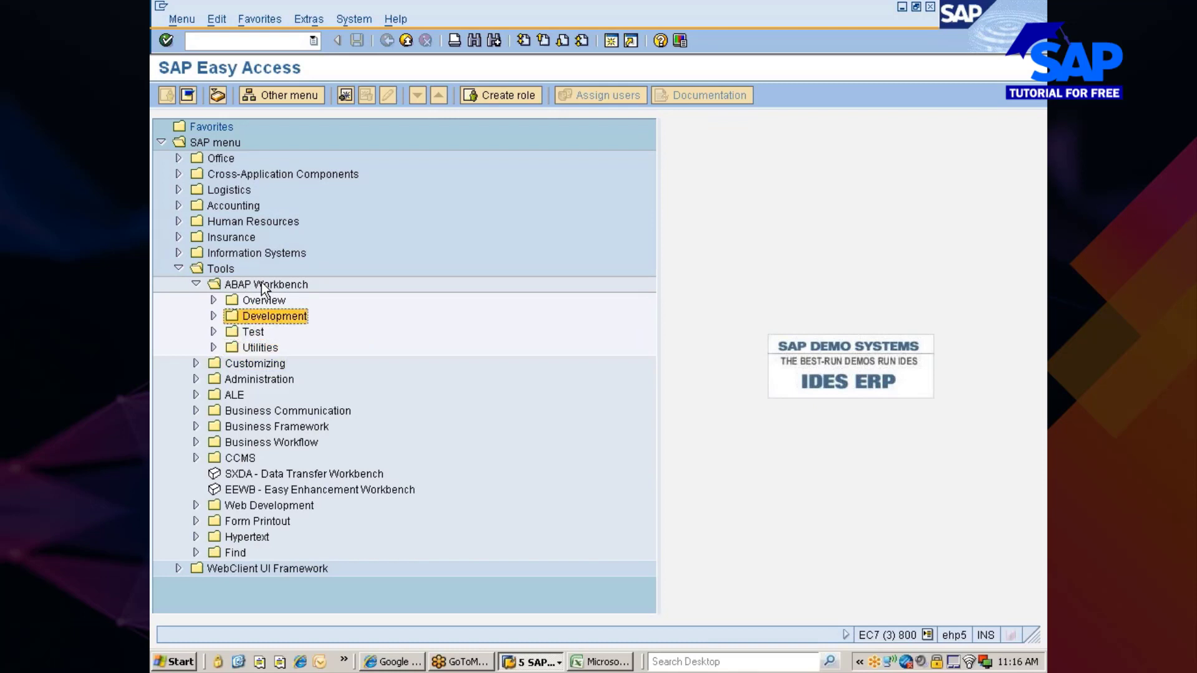
{"action": "key", "text": "Right"}
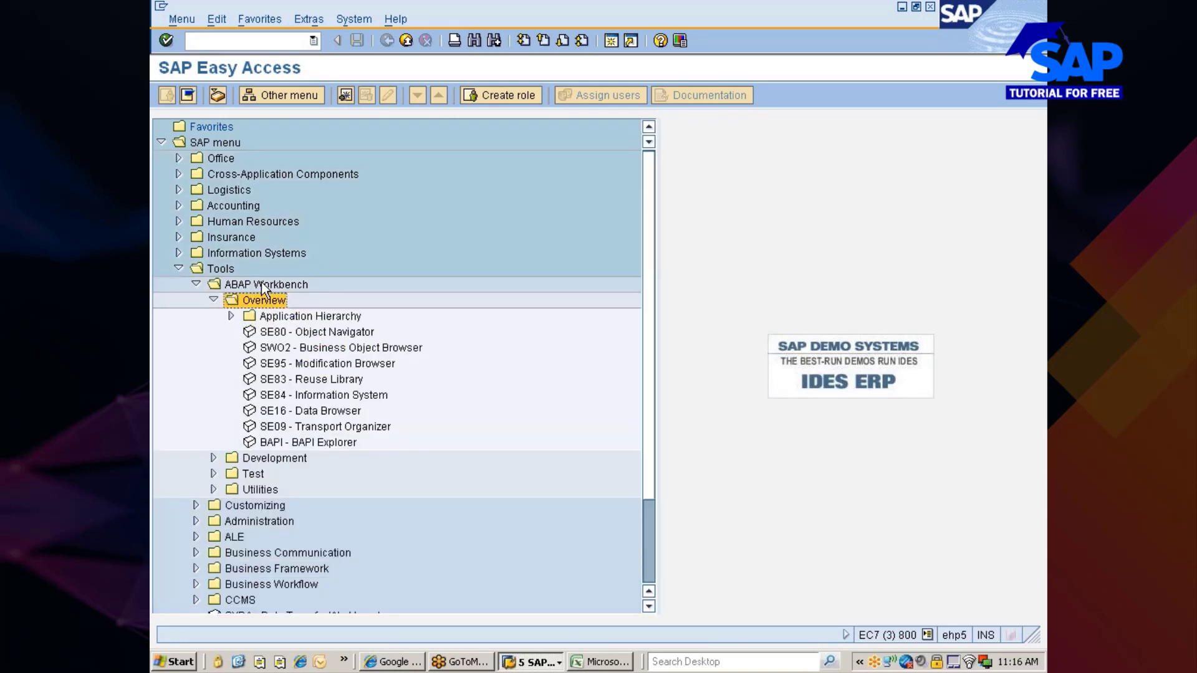
{"action": "key", "text": "Down"}
{"action": "key", "text": "Down"}
{"action": "key", "text": "Down"}
{"action": "key", "text": "Down"}
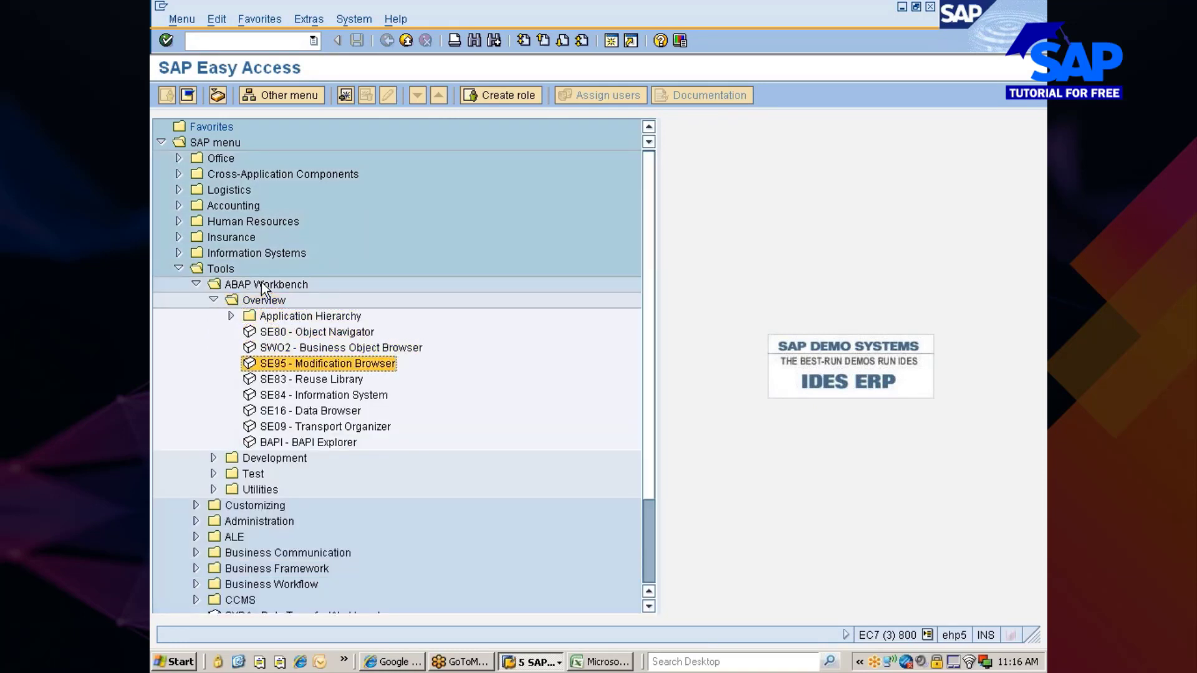
{"action": "key", "text": "Up"}
{"action": "key", "text": "Up"}
{"action": "key", "text": "Up"}
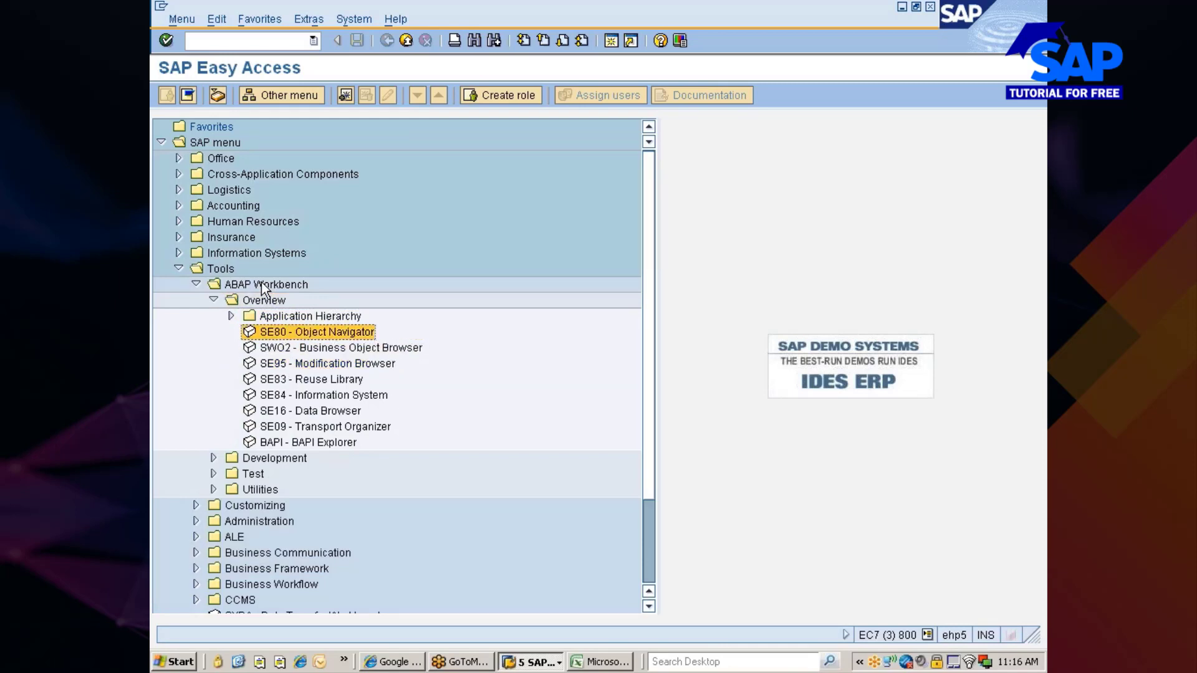
{"action": "key", "text": "Down"}
{"action": "key", "text": "Up"}
{"action": "key", "text": "Up"}
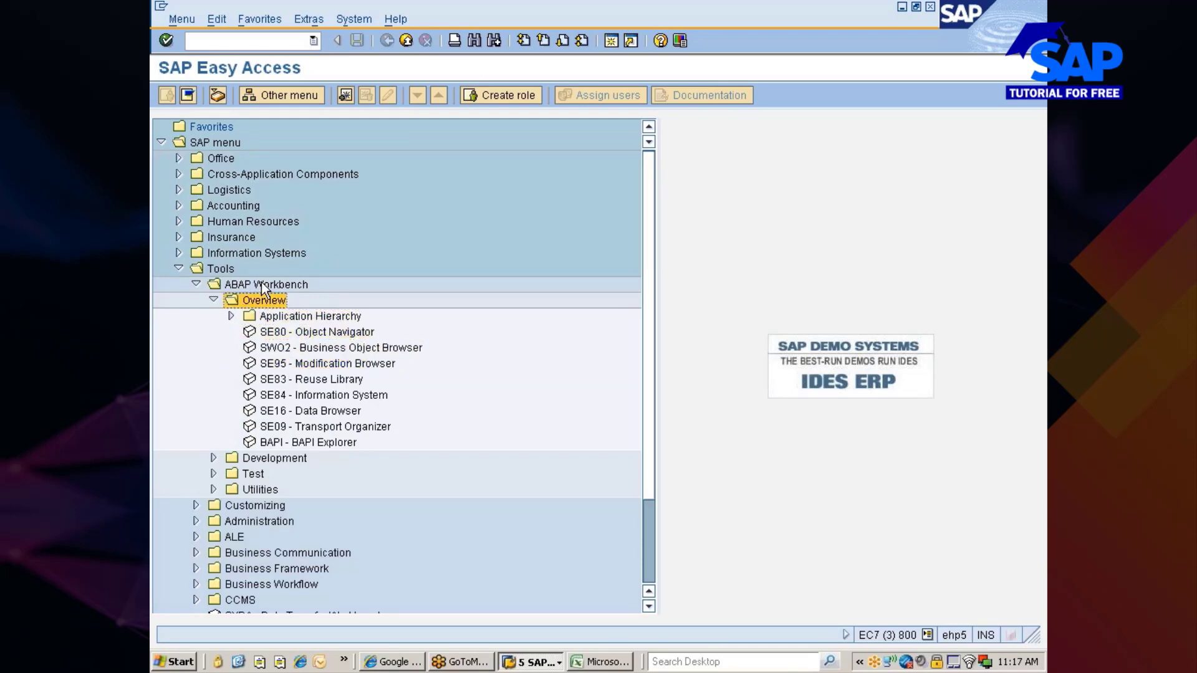
- Collapse the Overview folder and expand the Development folder again to go through its entries
{"action": "key", "text": "Left"}
{"action": "key", "text": "Down"}
{"action": "key", "text": "Right"}
{"action": "key", "text": "Down"}
{"action": "key", "text": "Down"}
{"action": "key", "text": "Down"}
{"action": "key", "text": "Down"}
{"action": "key", "text": "Down"}
{"action": "key", "text": "Down"}
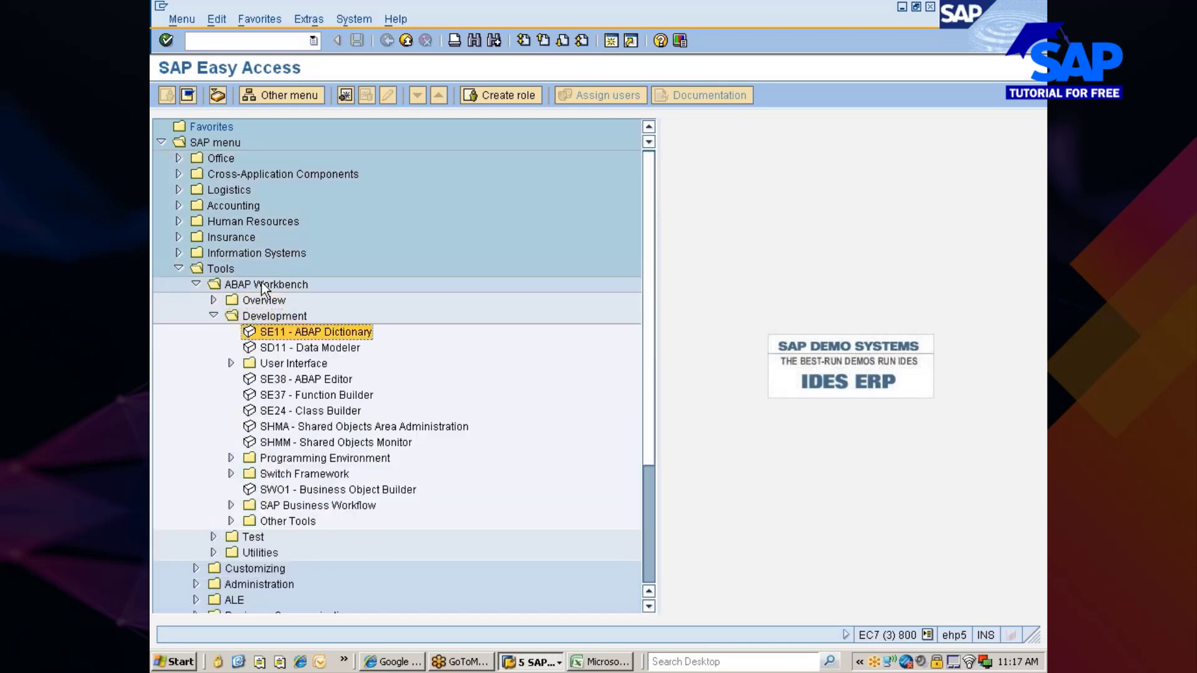
- Open the Screen Painter (SE51) from the User Interface folder under Development
{"action": "key", "text": "Up"}
{"action": "key", "text": "Up"}
{"action": "key", "text": "Up"}
{"action": "key", "text": "Up"}
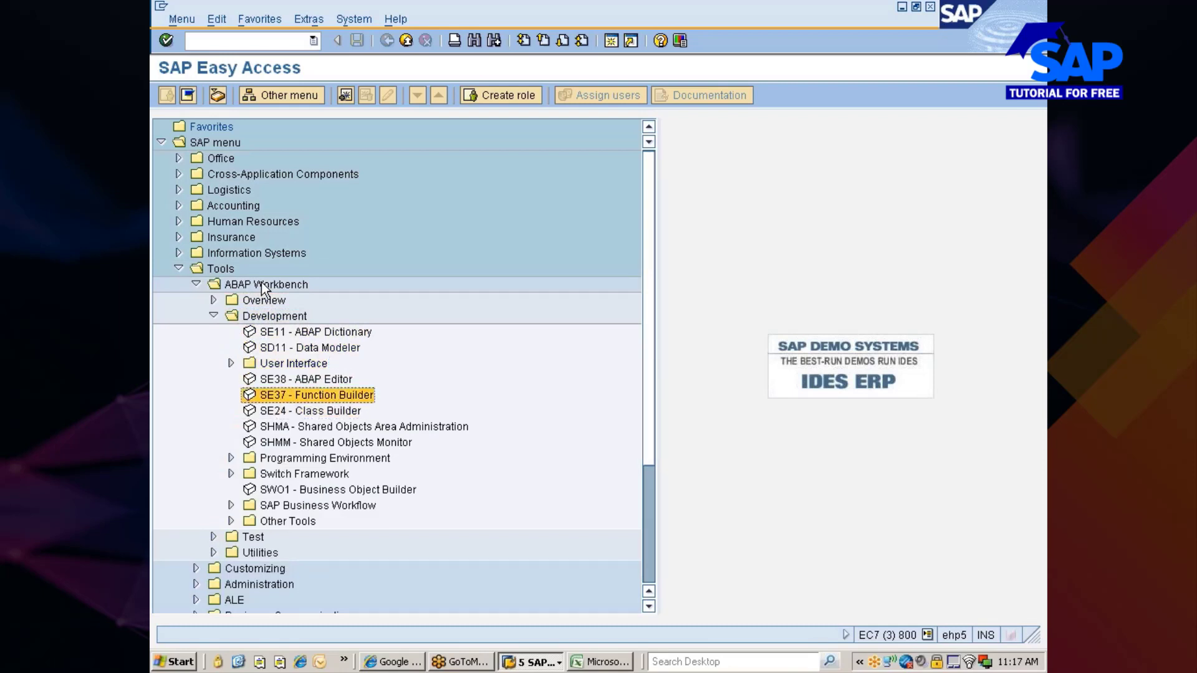
{"action": "key", "text": "Down"}
{"action": "key", "text": "Right"}
{"action": "key", "text": "Down"}
{"action": "key", "text": "Down"}
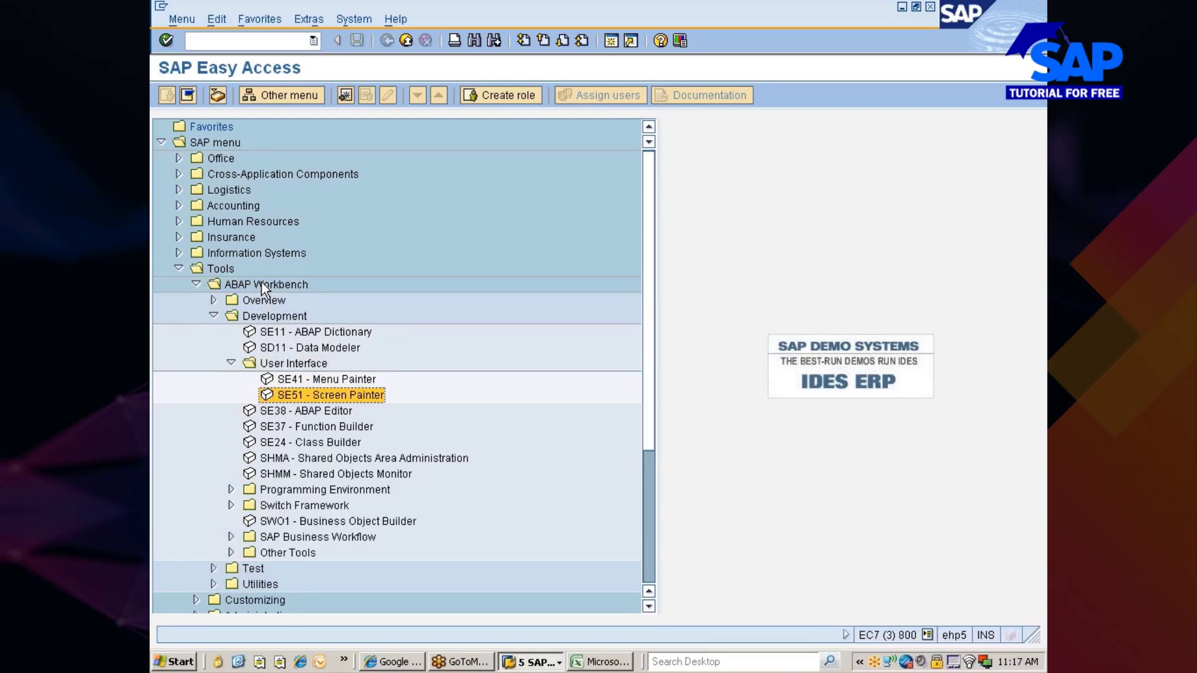
{"action": "key", "text": "Return"}
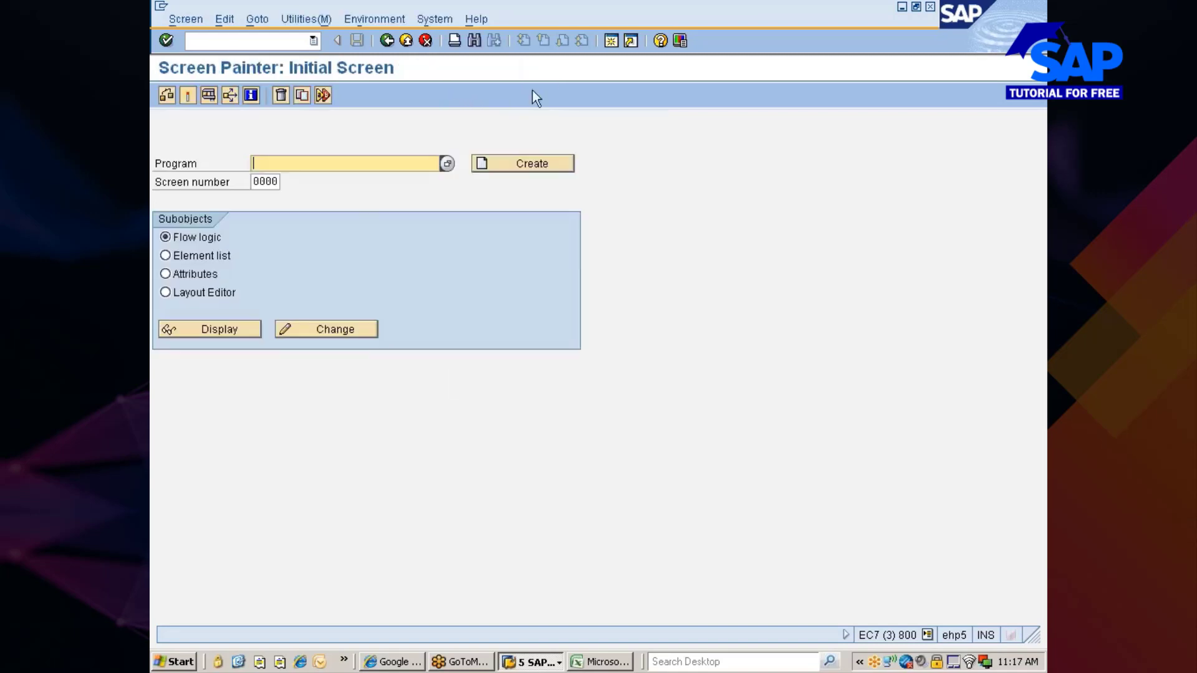
- Display the flow logic of screen number 2561 in program SAPLMGD1, checking the program name in the other session
{"action": "key", "text": "Tab"}
{"action": "key", "text": "BackSpace"}
{"action": "key", "text": "BackSpace"}
{"action": "key", "text": "BackSpace"}
{"action": "key", "text": "BackSpace"}
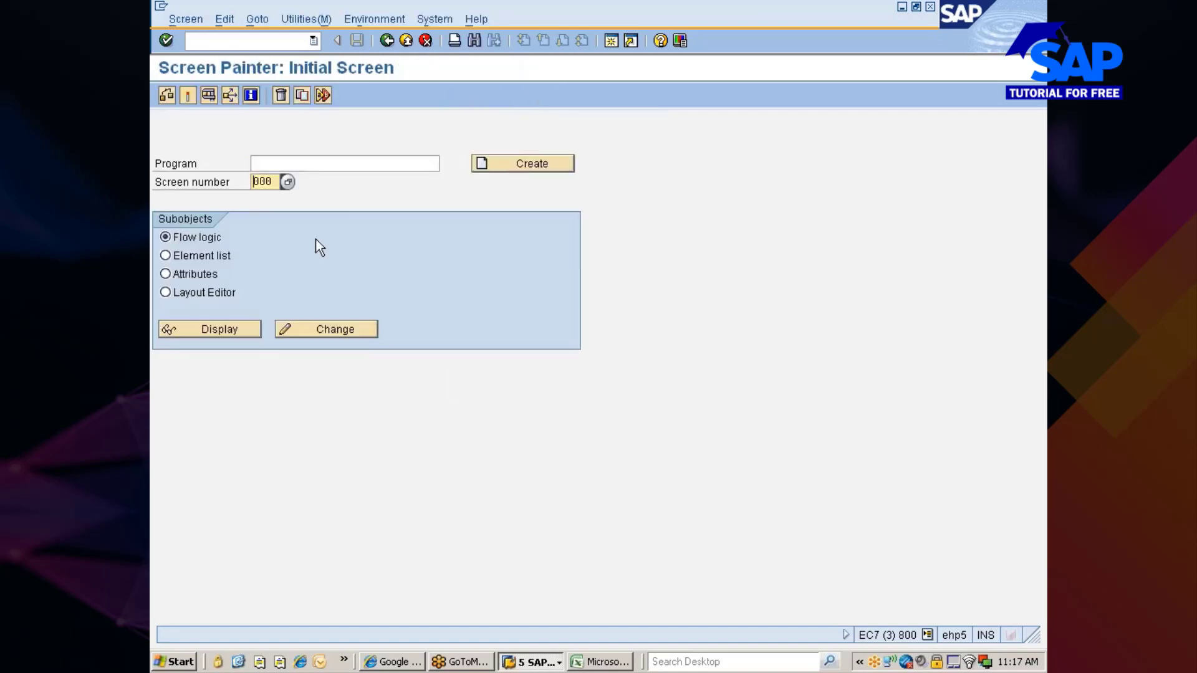
{"action": "type", "text": "2561"}
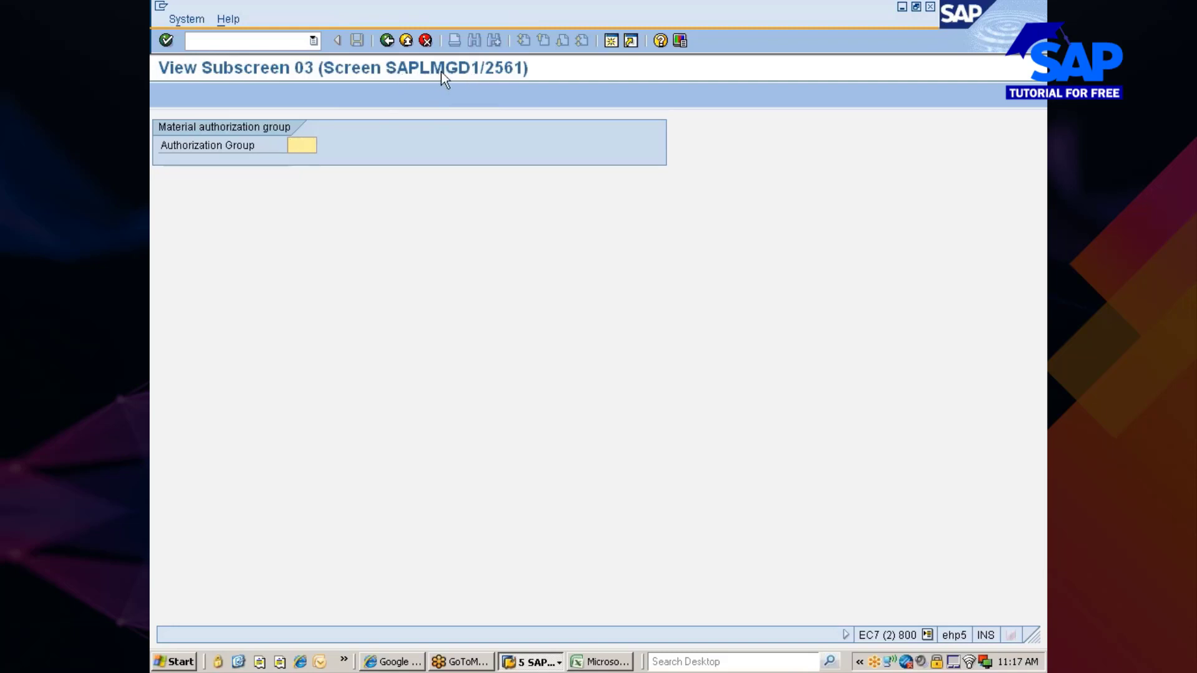
{"action": "key", "text": "alt+Tab"}
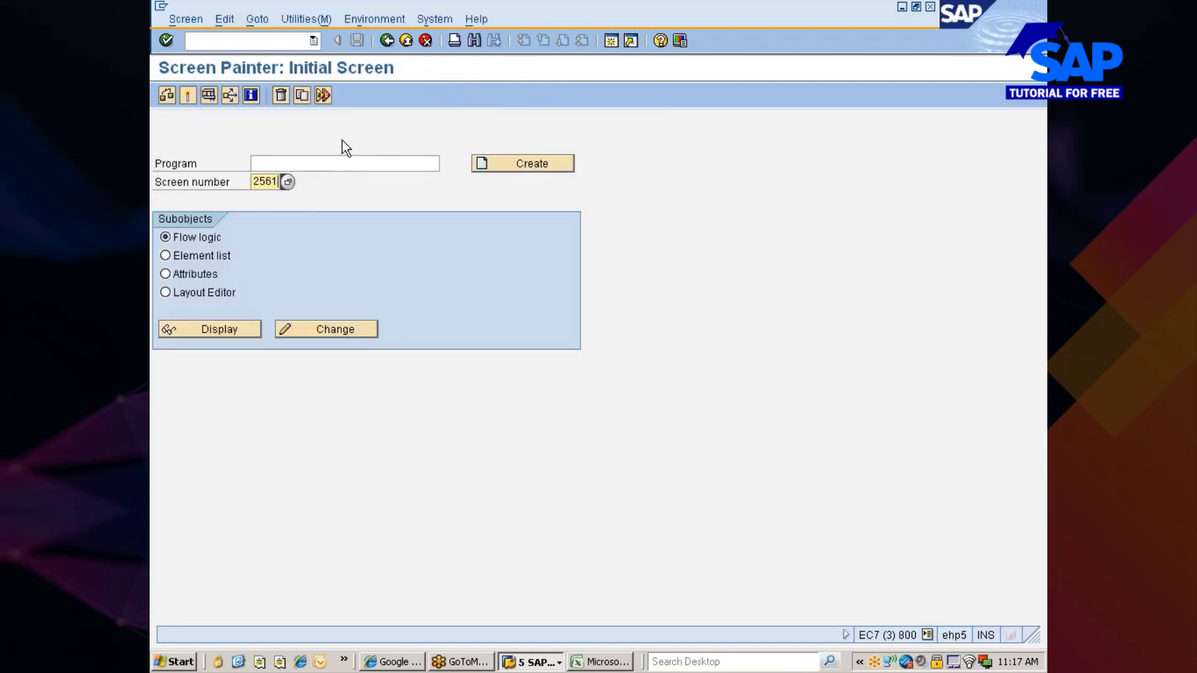
{"action": "left_click", "coordinate": [253, 163]}
{"action": "type", "text": "sap"}
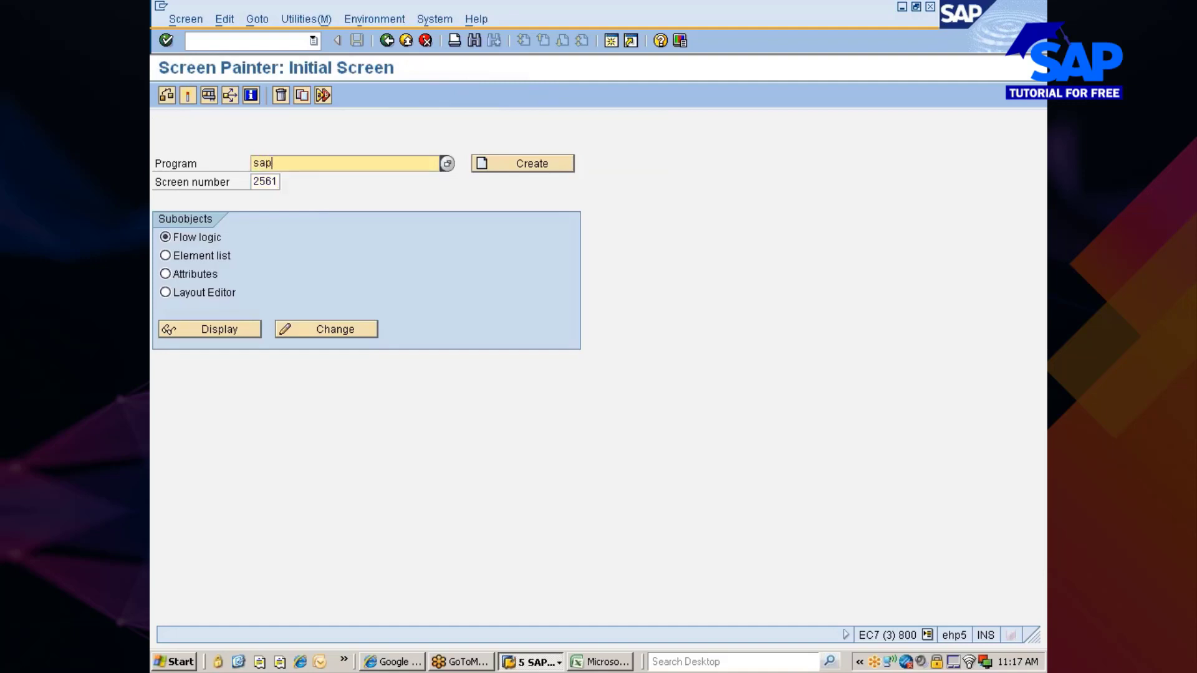
{"action": "type", "text": "lmgd1"}
{"action": "left_click", "coordinate": [211, 331]}
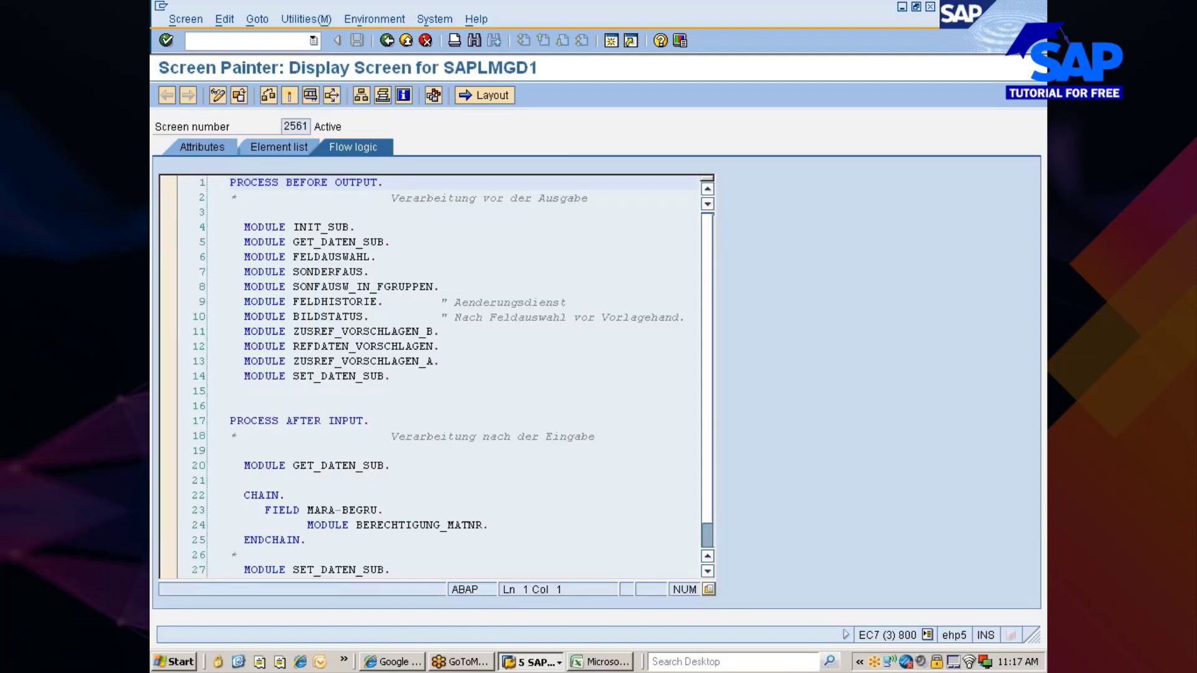
- Open the layout of screen 2561 and inspect the Authorization Group label and its input field
{"action": "left_click", "coordinate": [488, 95]}
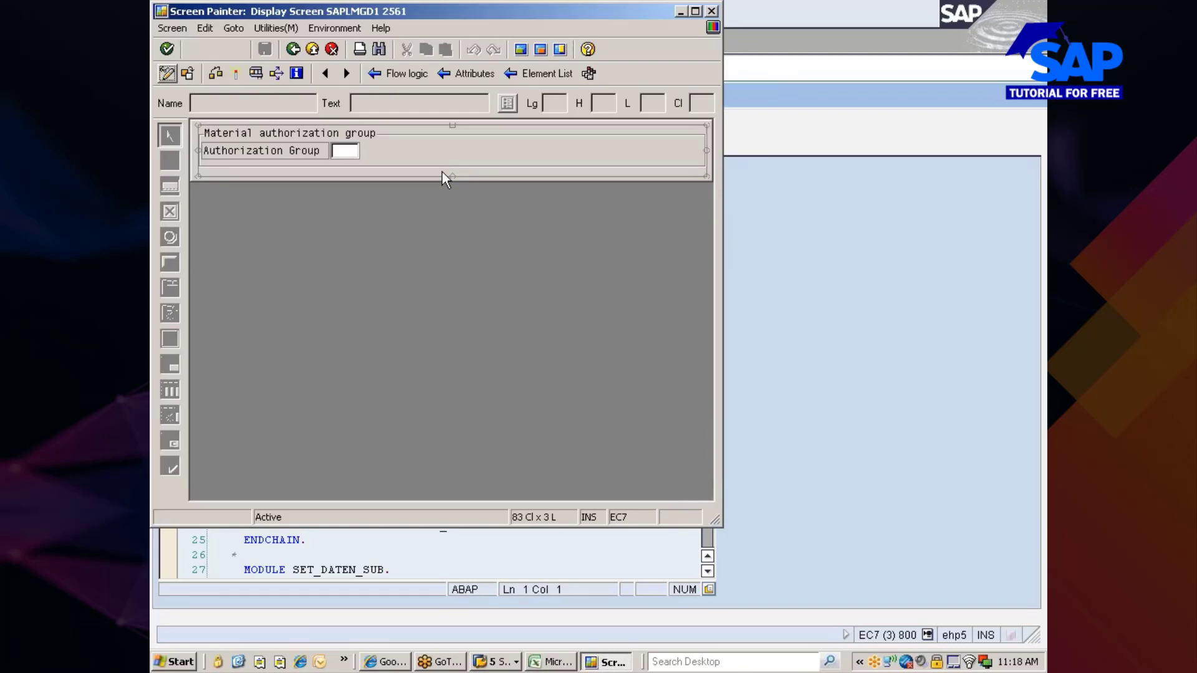
{"action": "left_click", "coordinate": [231, 152]}
{"action": "left_click", "coordinate": [342, 151]}
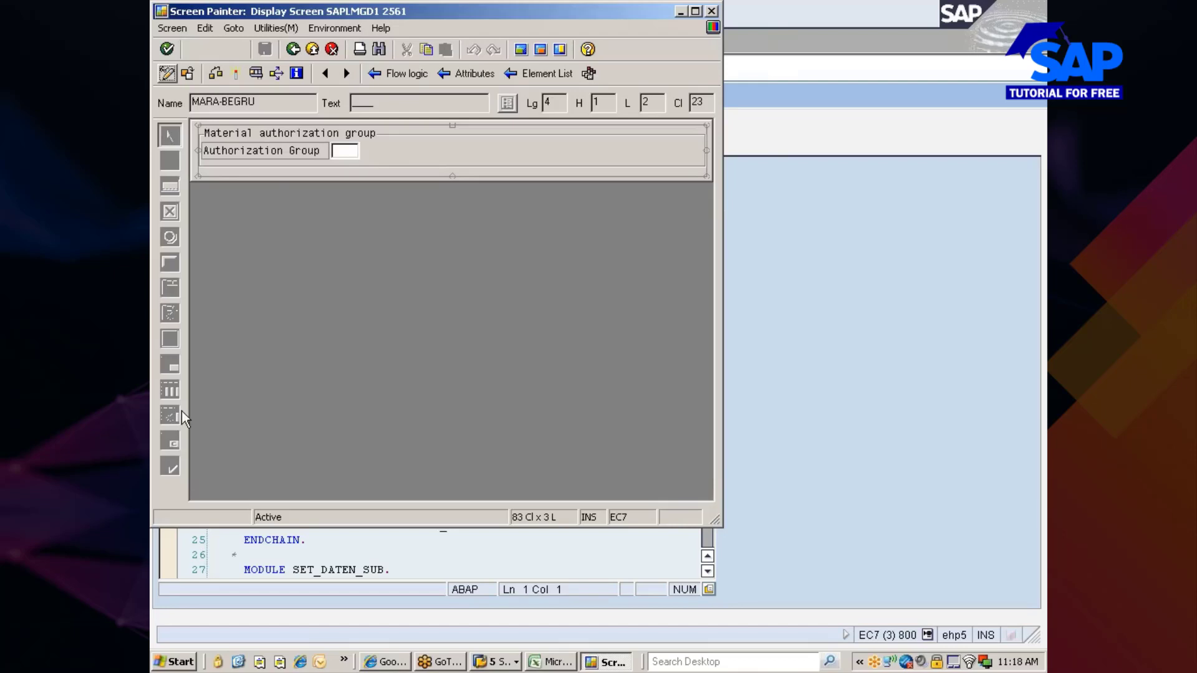
- Open Paint and draw a rounded rectangle in the upper part of the canvas with a plain rectangle below it
{"action": "left_click", "coordinate": [176, 662]}
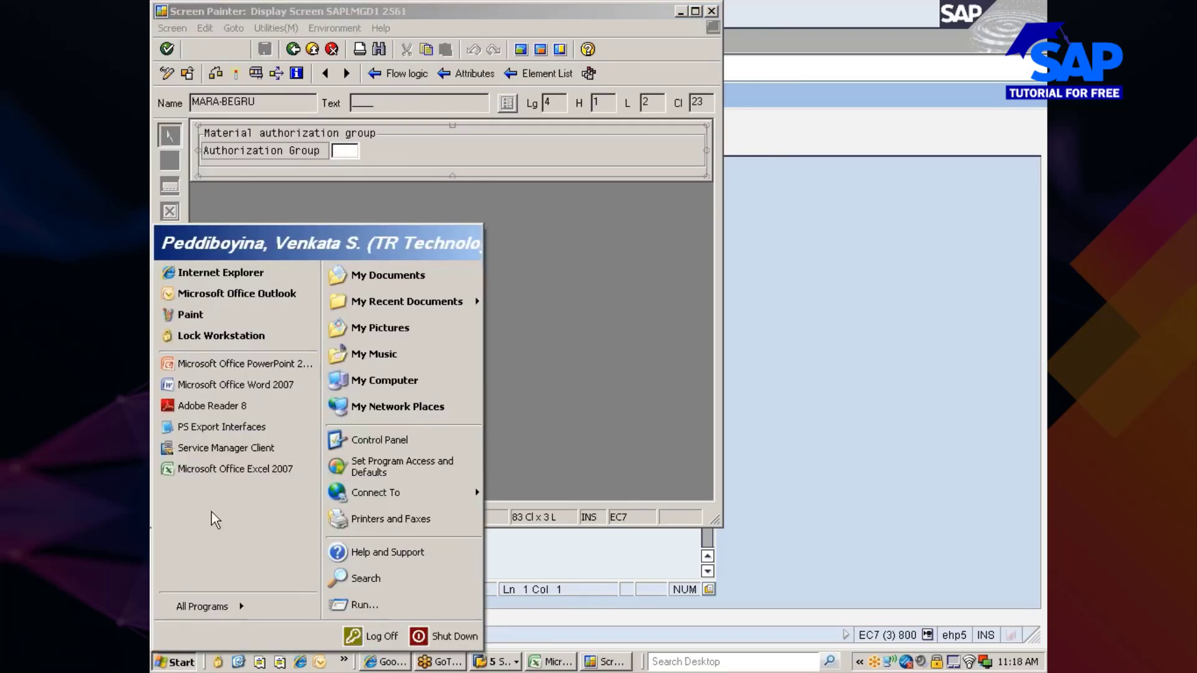
{"action": "left_click", "coordinate": [185, 316]}
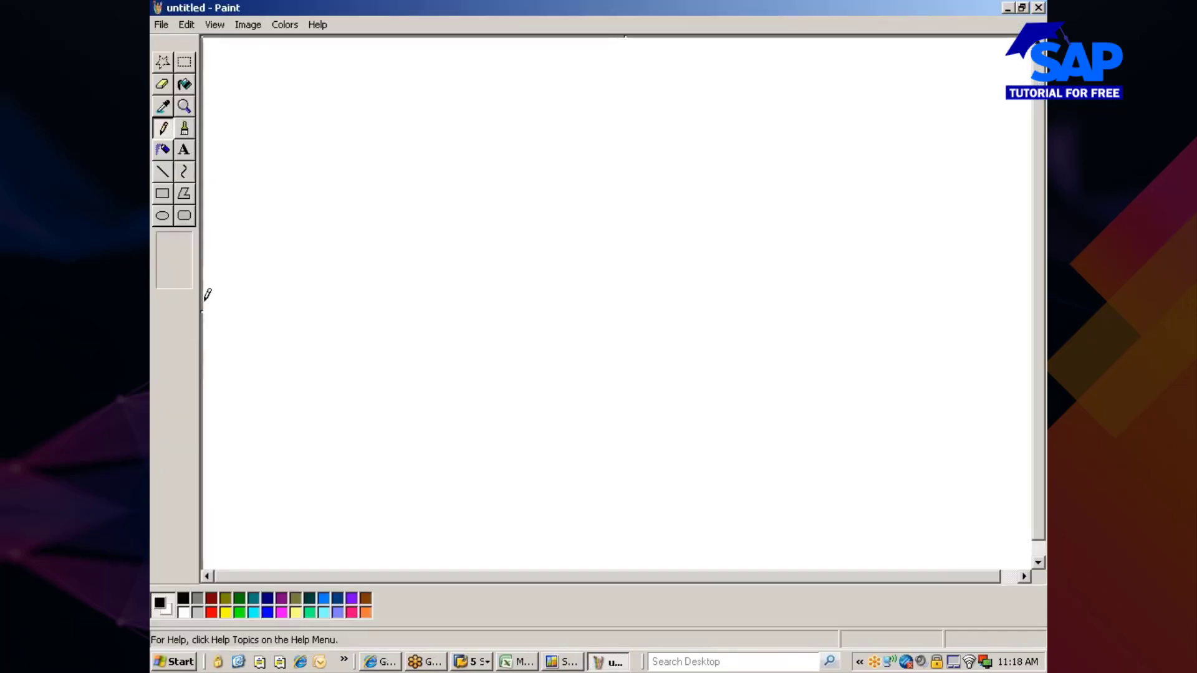
{"action": "left_click", "coordinate": [184, 62]}
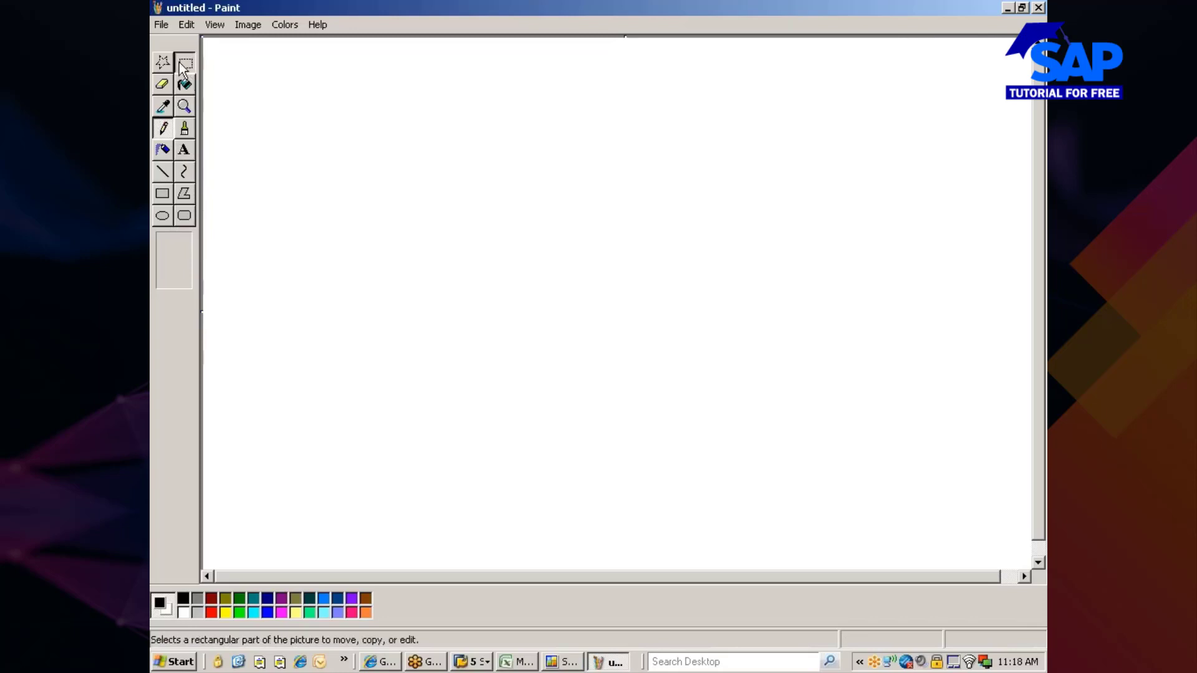
{"action": "left_click_drag", "start_coordinate": [365, 101], "coordinate": [497, 152]}
{"action": "left_click", "coordinate": [447, 181]}
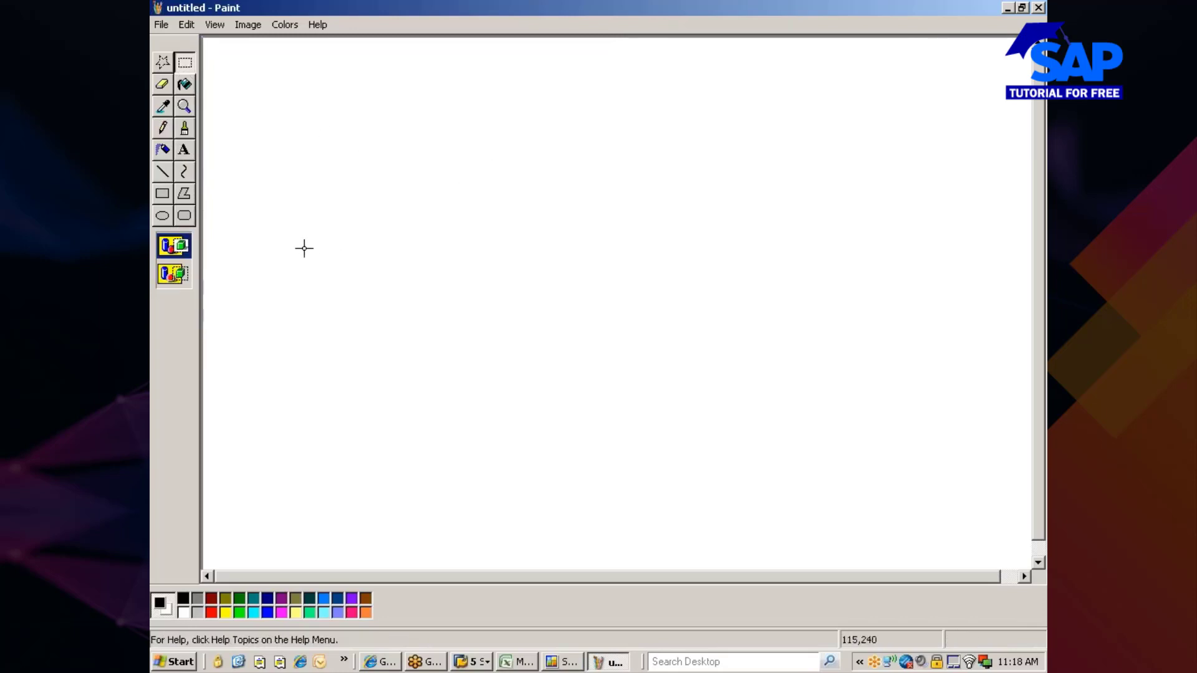
{"action": "left_click", "coordinate": [184, 215]}
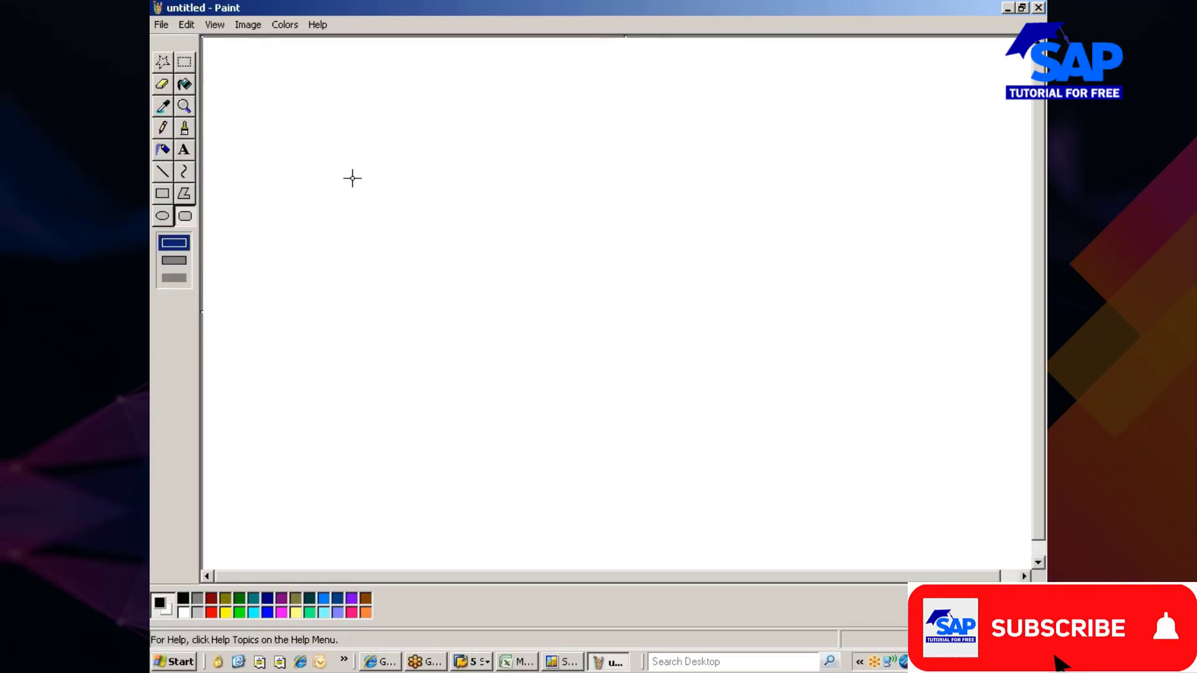
{"action": "left_click_drag", "start_coordinate": [351, 167], "coordinate": [454, 229]}
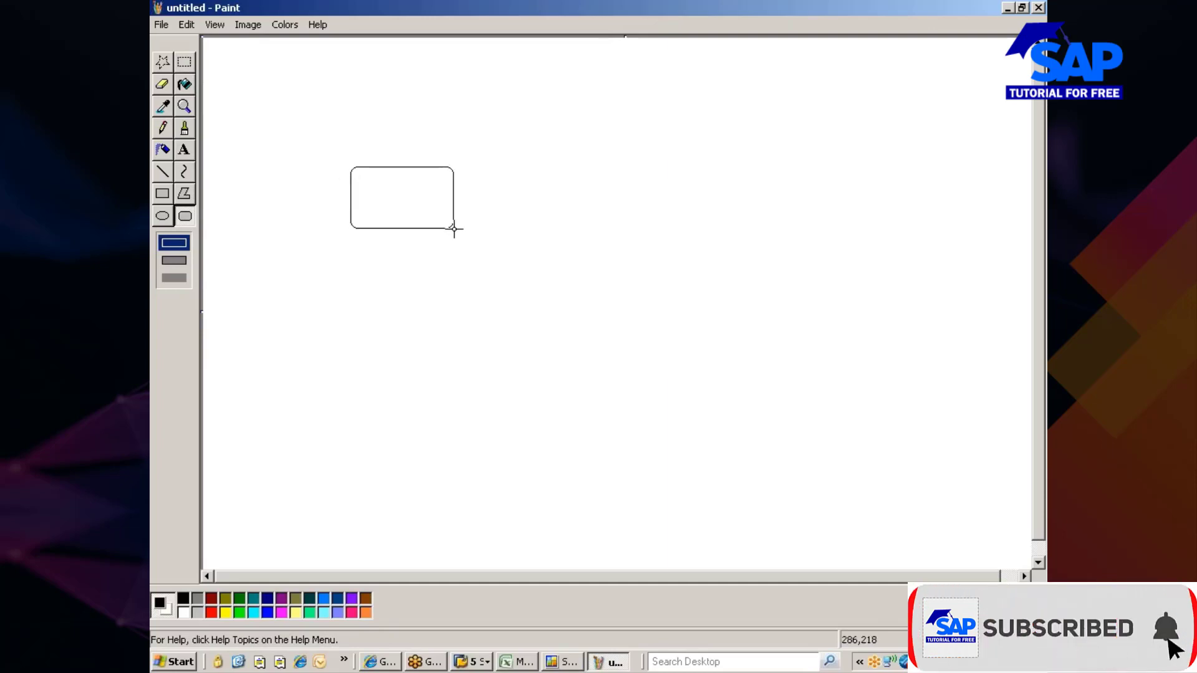
{"action": "left_click", "coordinate": [162, 197]}
{"action": "left_click_drag", "start_coordinate": [370, 284], "coordinate": [488, 340]}
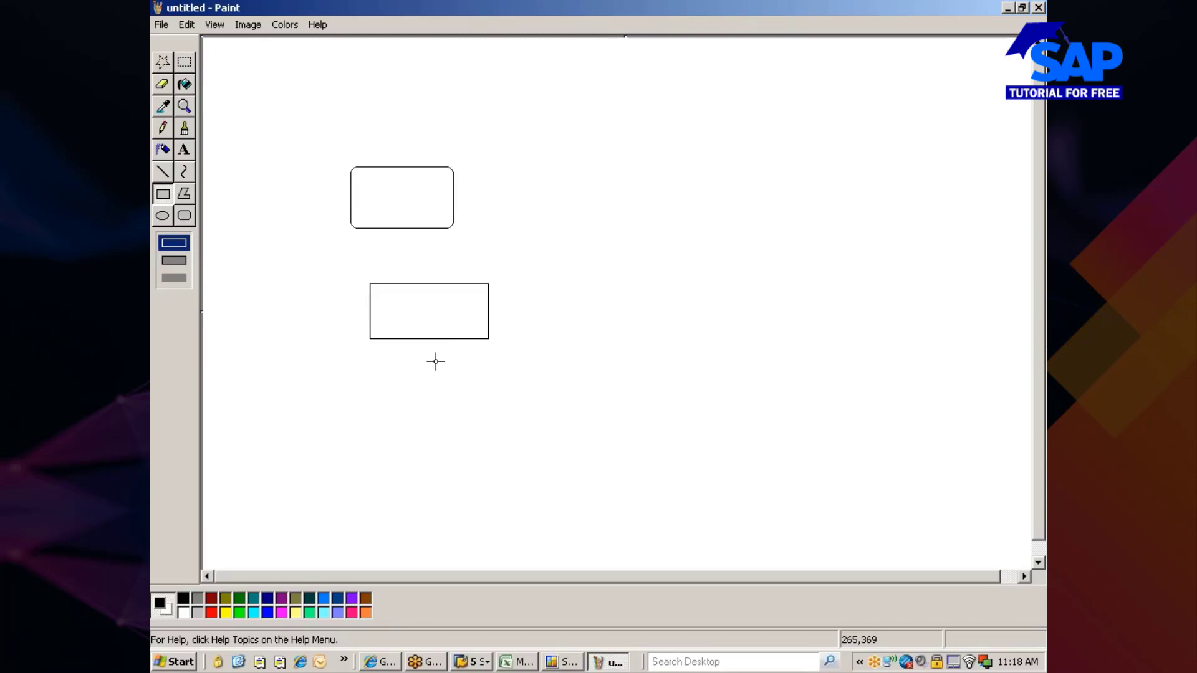
- Switch back to the Screen Painter layout and examine the name and attributes of the Authorization Group input field
{"action": "key", "text": "alt+Tab"}
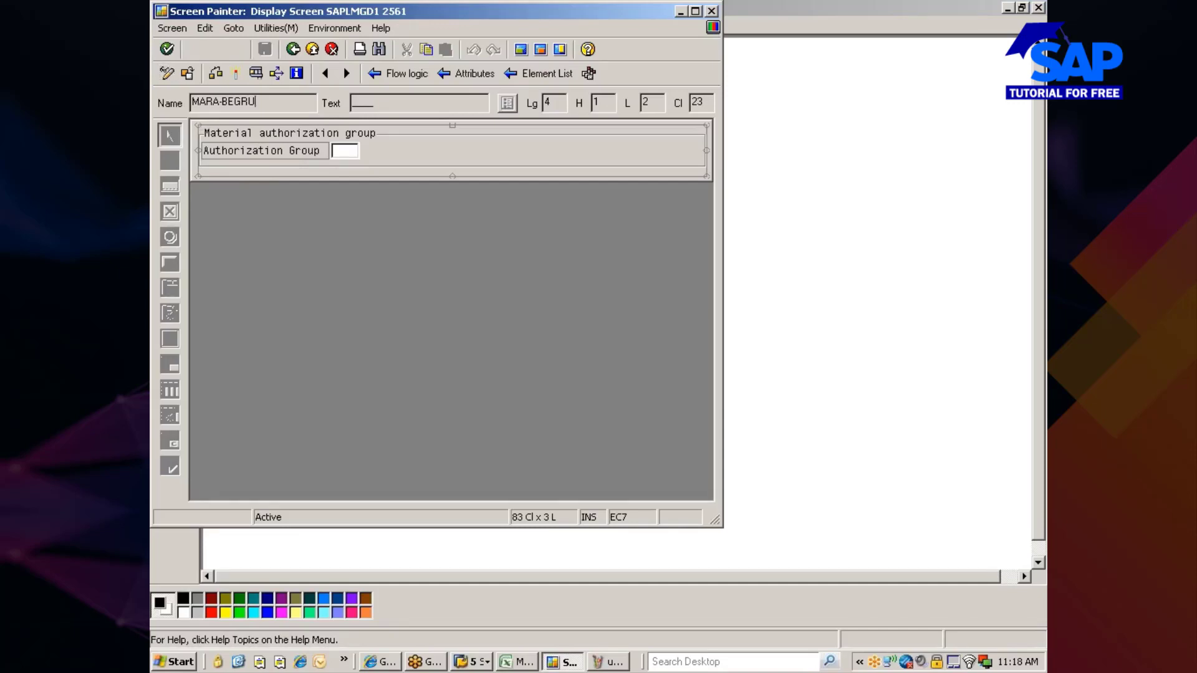
{"action": "left_click_drag", "start_coordinate": [256, 101], "coordinate": [199, 102]}
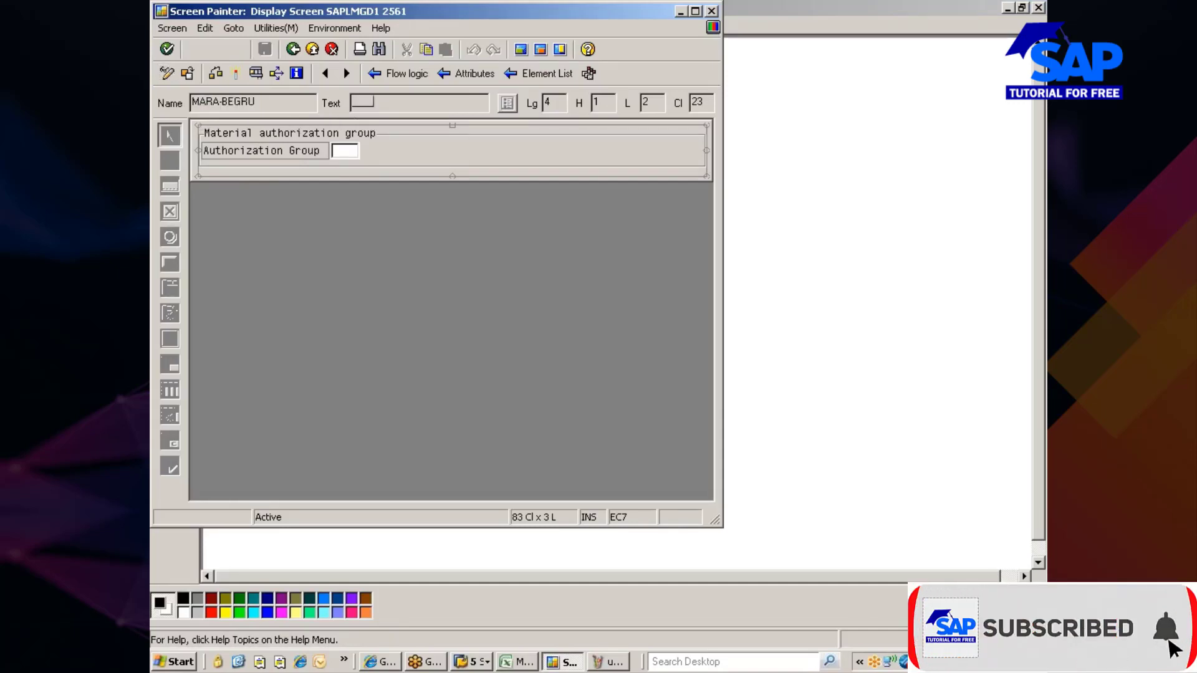
{"action": "left_click", "coordinate": [508, 109]}
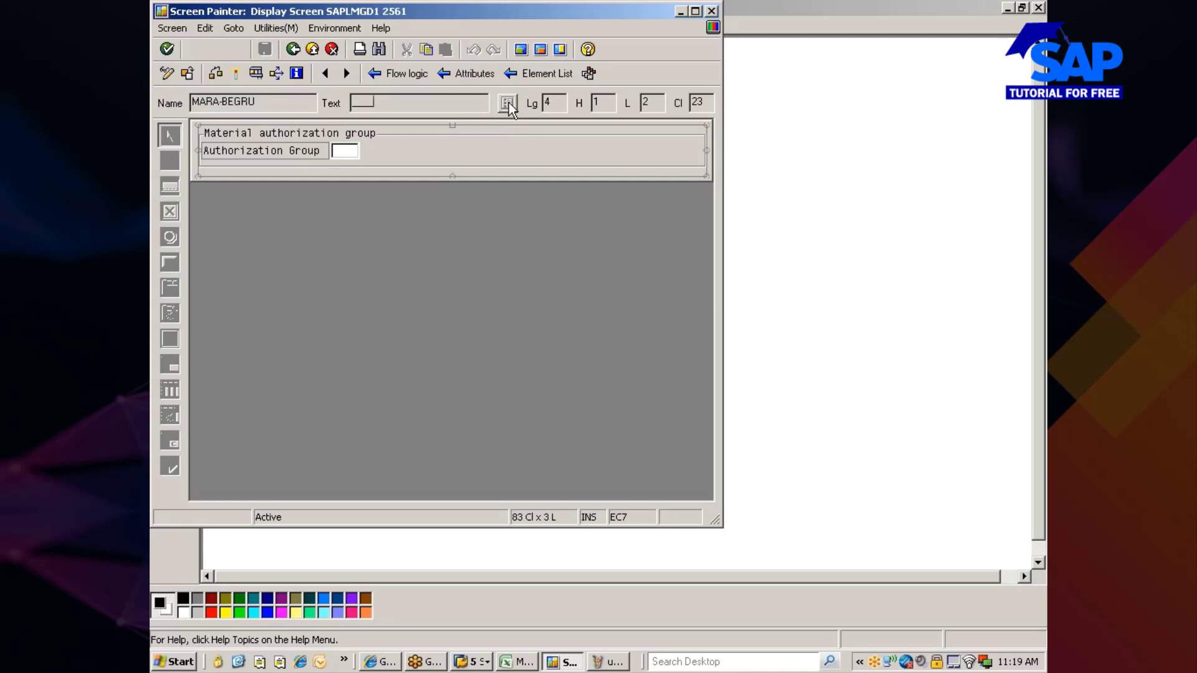
{"action": "left_click", "coordinate": [254, 74]}
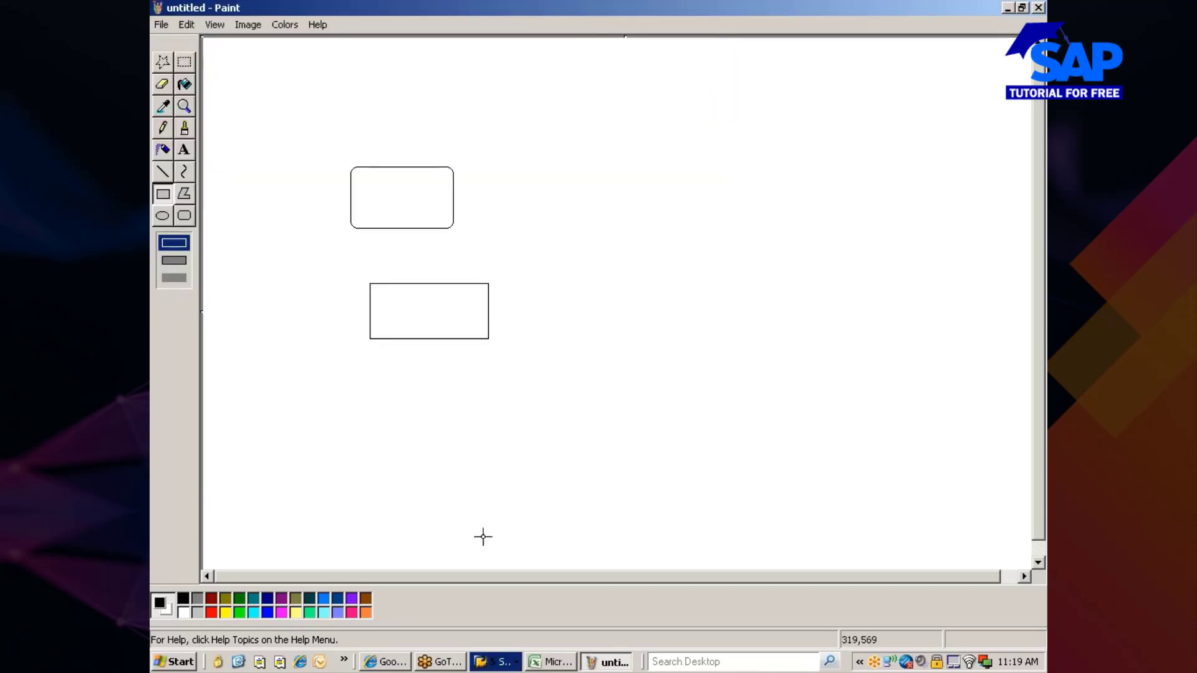
- Switch back to SAP, cancel the test of screen 2561, close its layout and flow logic, and return to the Subscreens overview in the other session
{"action": "left_click", "coordinate": [496, 661]}
{"action": "left_click", "coordinate": [532, 572]}
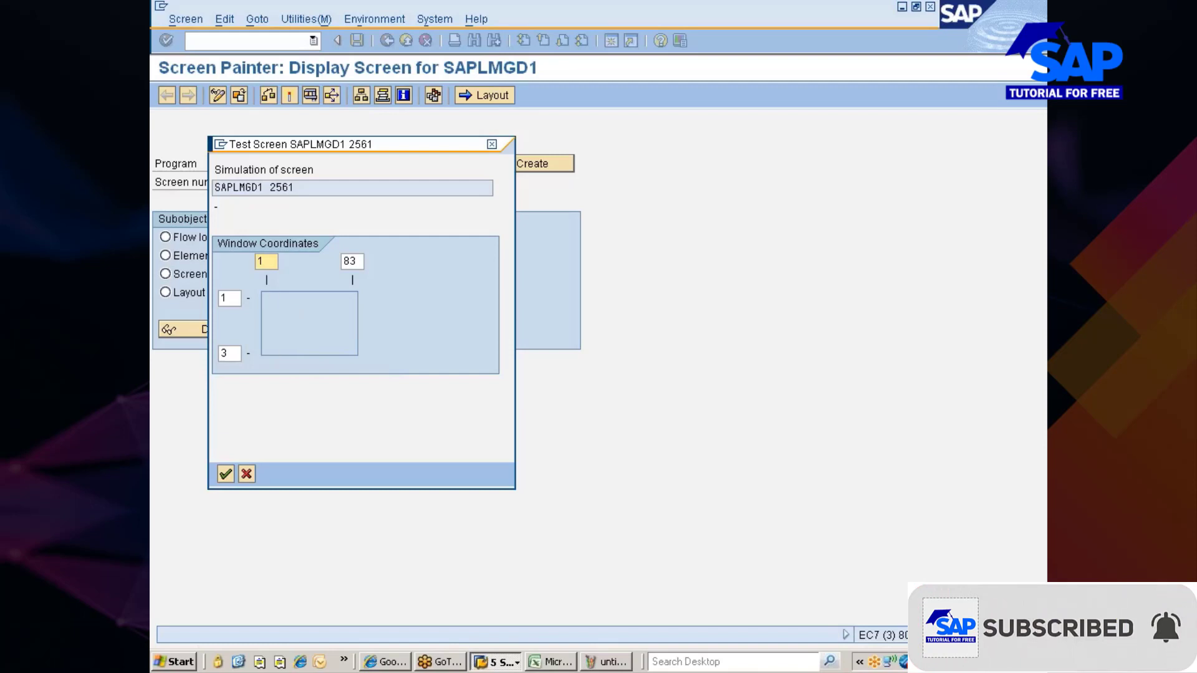
{"action": "left_click", "coordinate": [492, 145]}
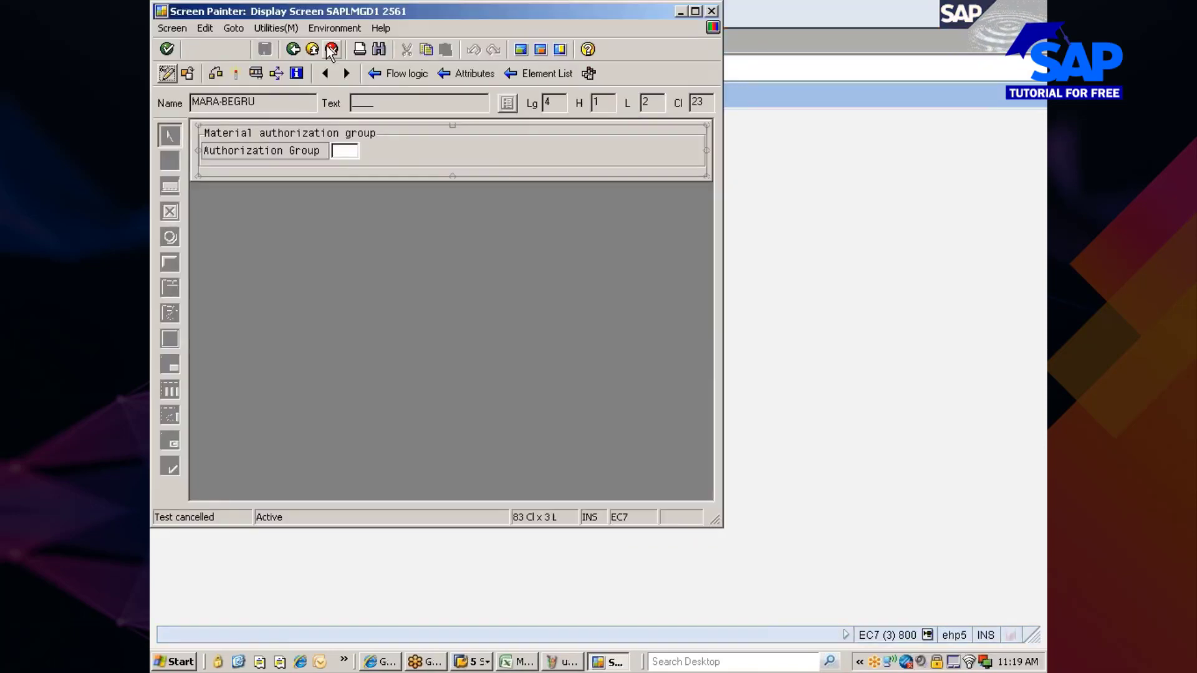
{"action": "left_click", "coordinate": [711, 11]}
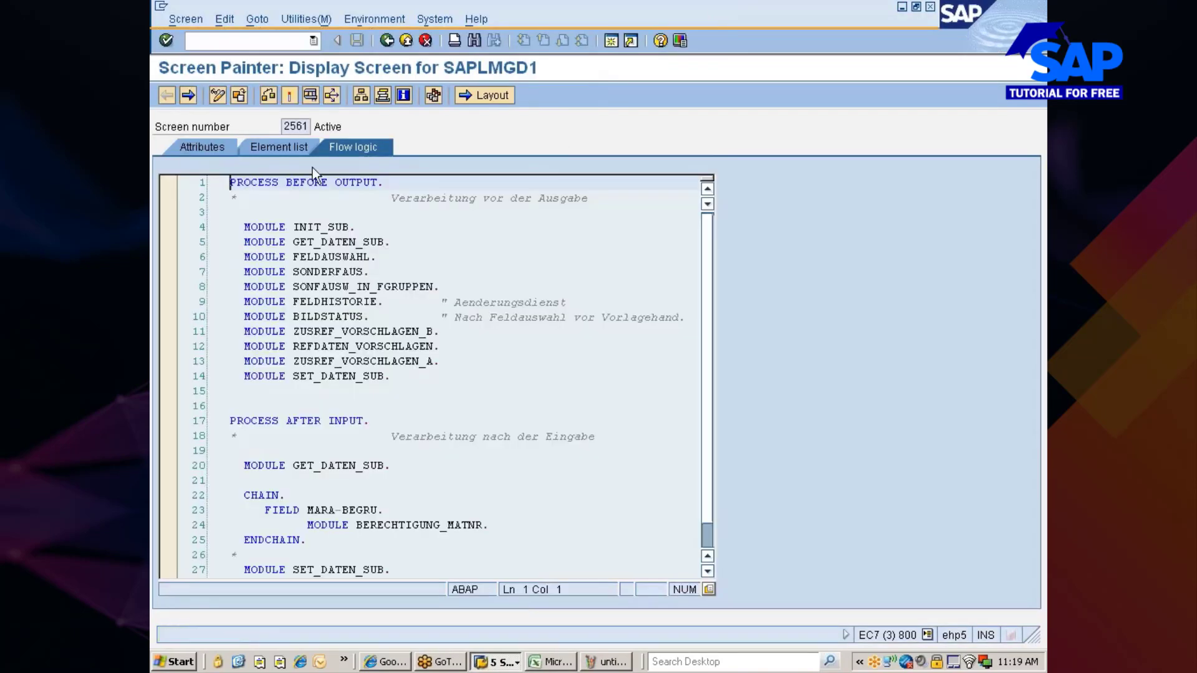
{"action": "left_click", "coordinate": [388, 42]}
{"action": "key", "text": "alt+Tab"}
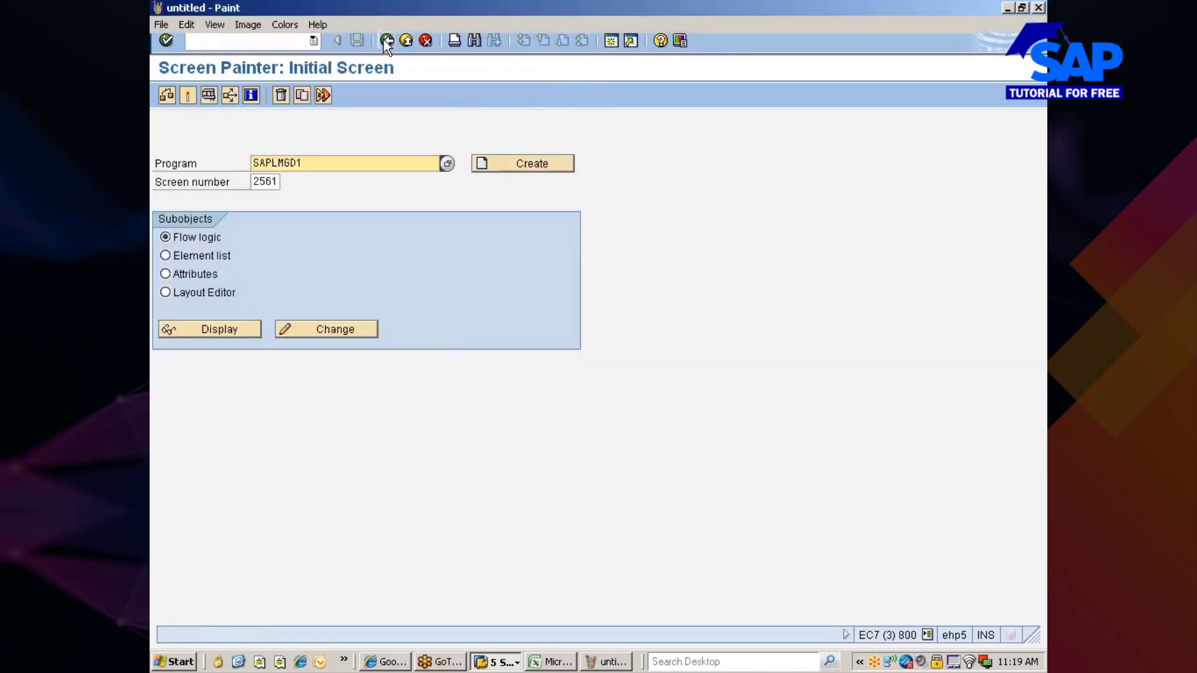
{"action": "key", "text": "alt+Tab"}
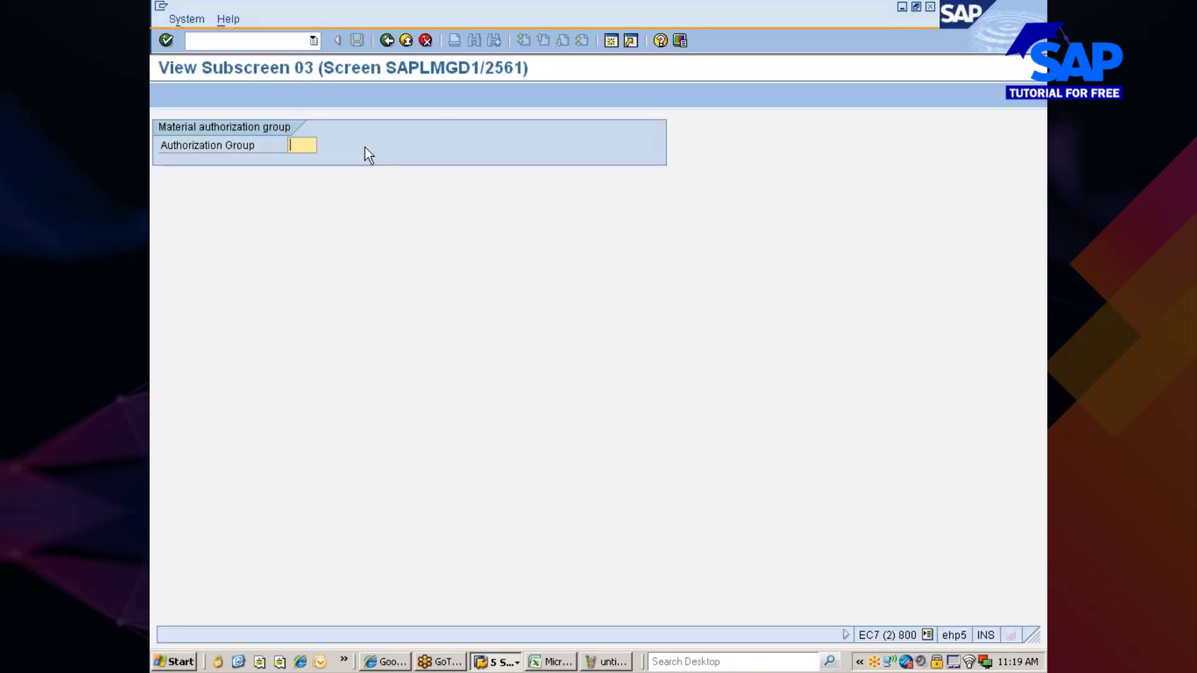
{"action": "left_click", "coordinate": [389, 42]}
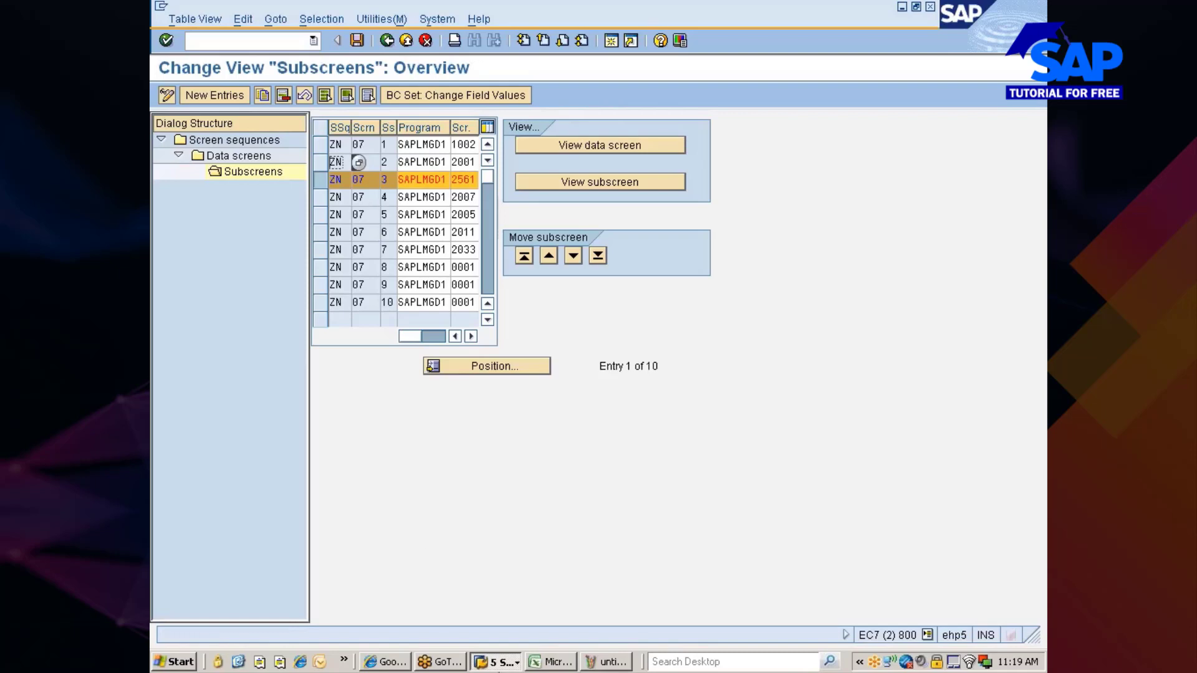
- Check the Authorization Group field in the display of material REARWHEEL_TYRE, and return to the Subscreens overview
{"action": "left_click", "coordinate": [497, 662]}
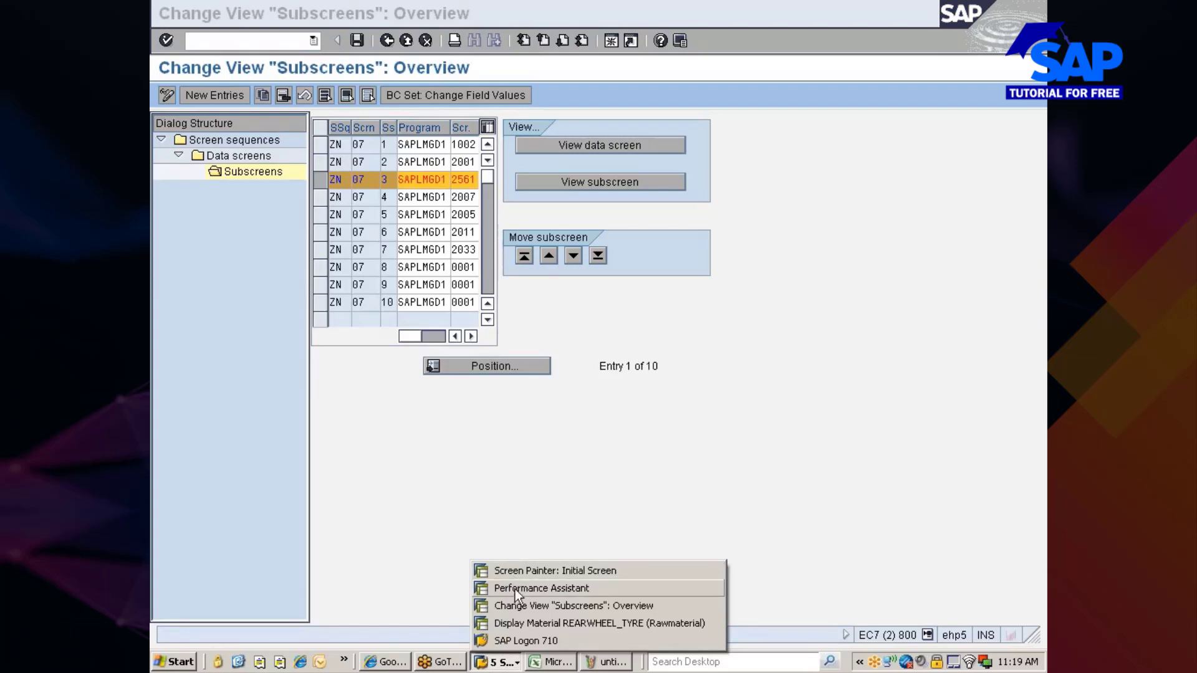
{"action": "left_click", "coordinate": [512, 622]}
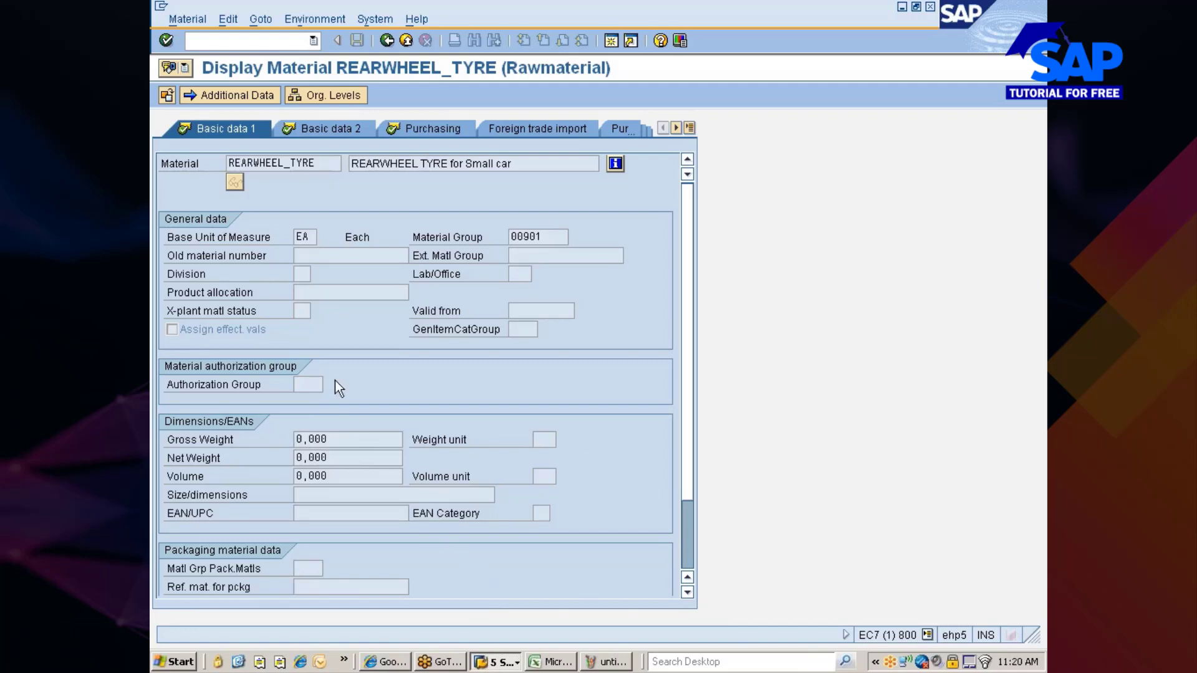
{"action": "key", "text": "alt+Tab"}
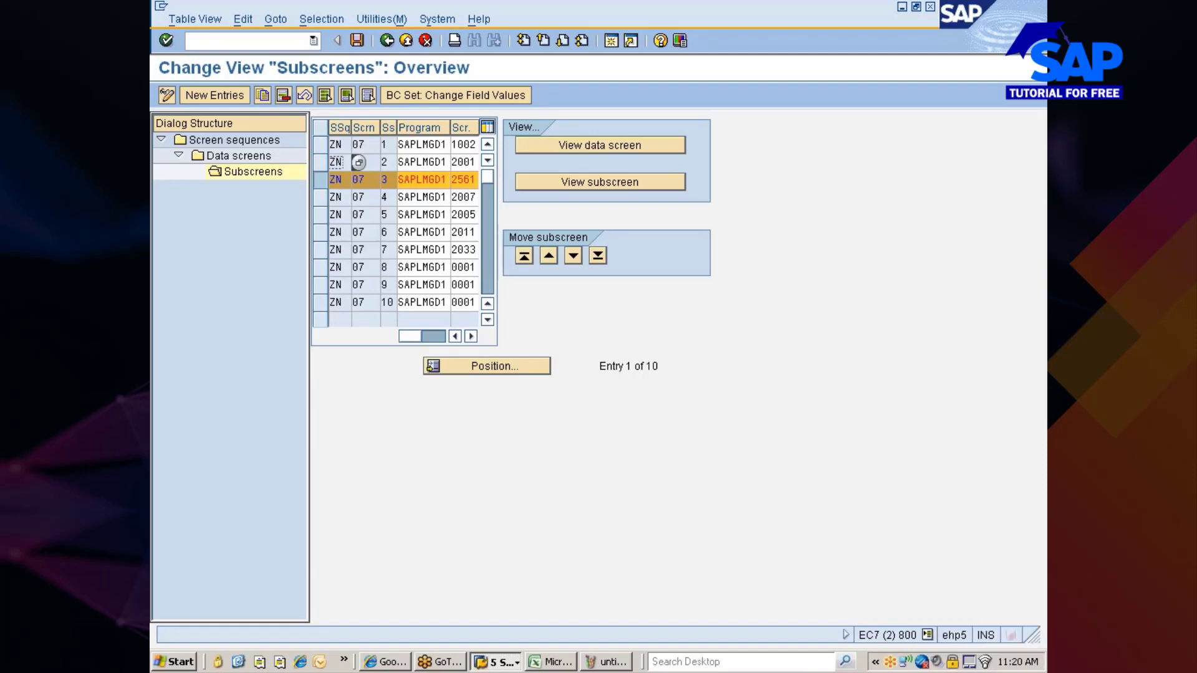
- Simulate the complete data screen and examine its field groups, including the Competitor field, before returning to the Subscreens overview
{"action": "left_click", "coordinate": [592, 145]}
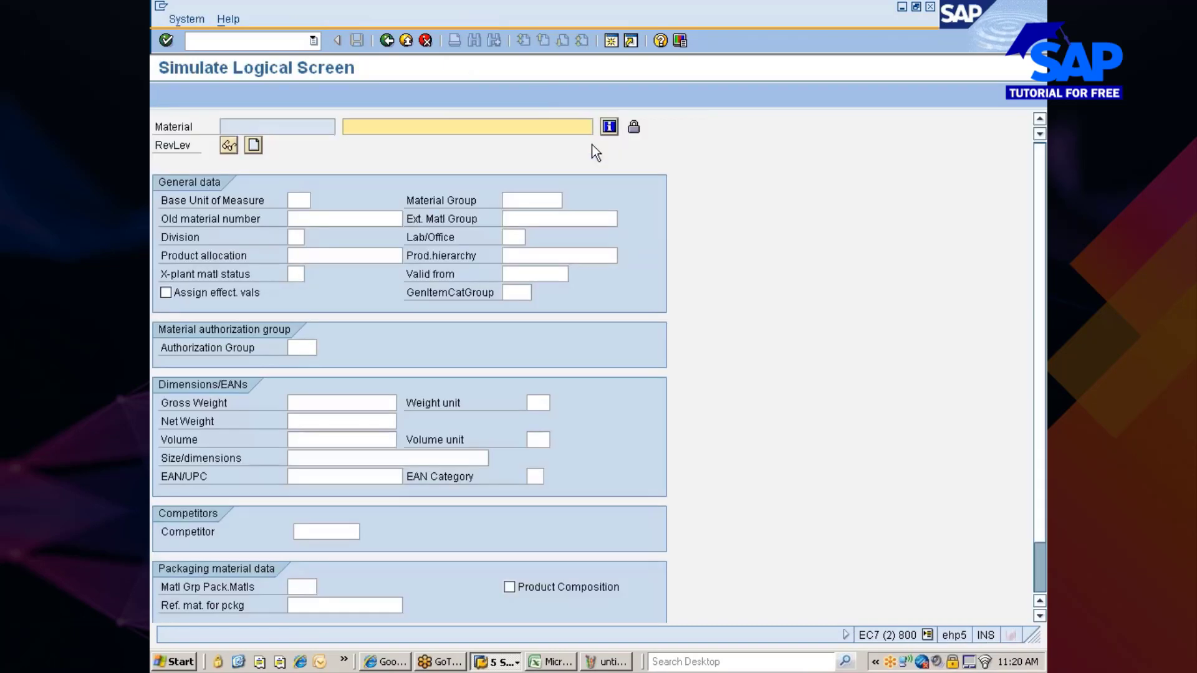
{"action": "scroll", "coordinate": [279, 402], "scroll_direction": "down", "scroll_amount": 3}
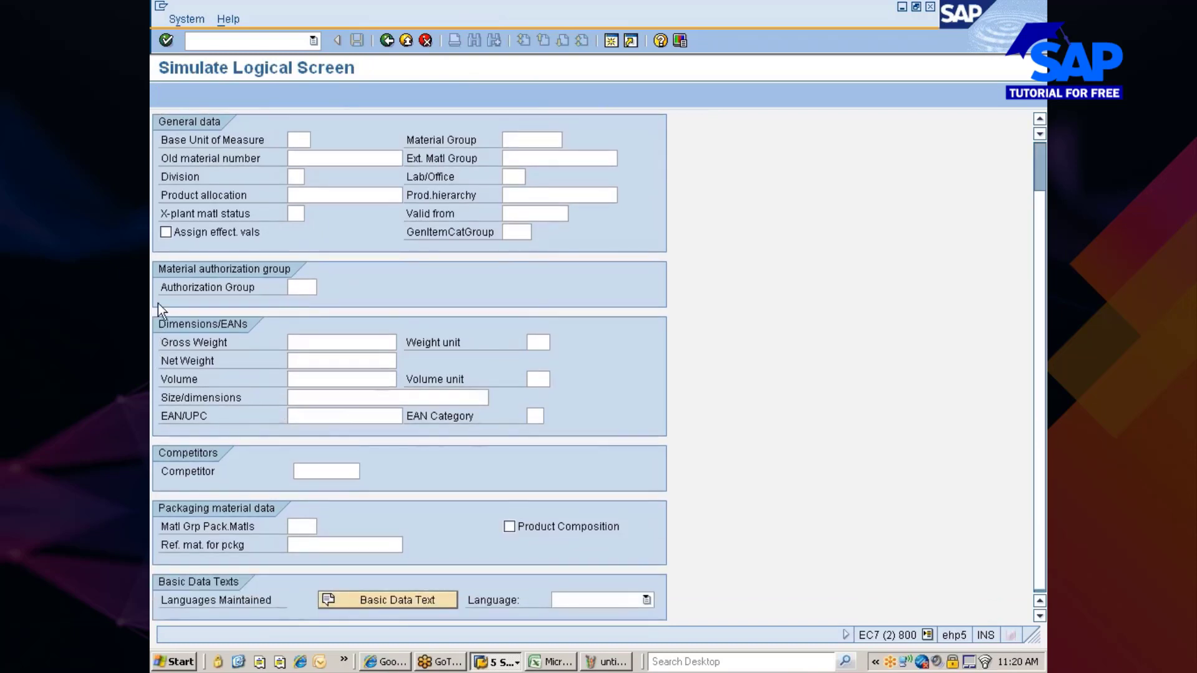
{"action": "scroll", "coordinate": [256, 374], "scroll_direction": "up", "scroll_amount": 3}
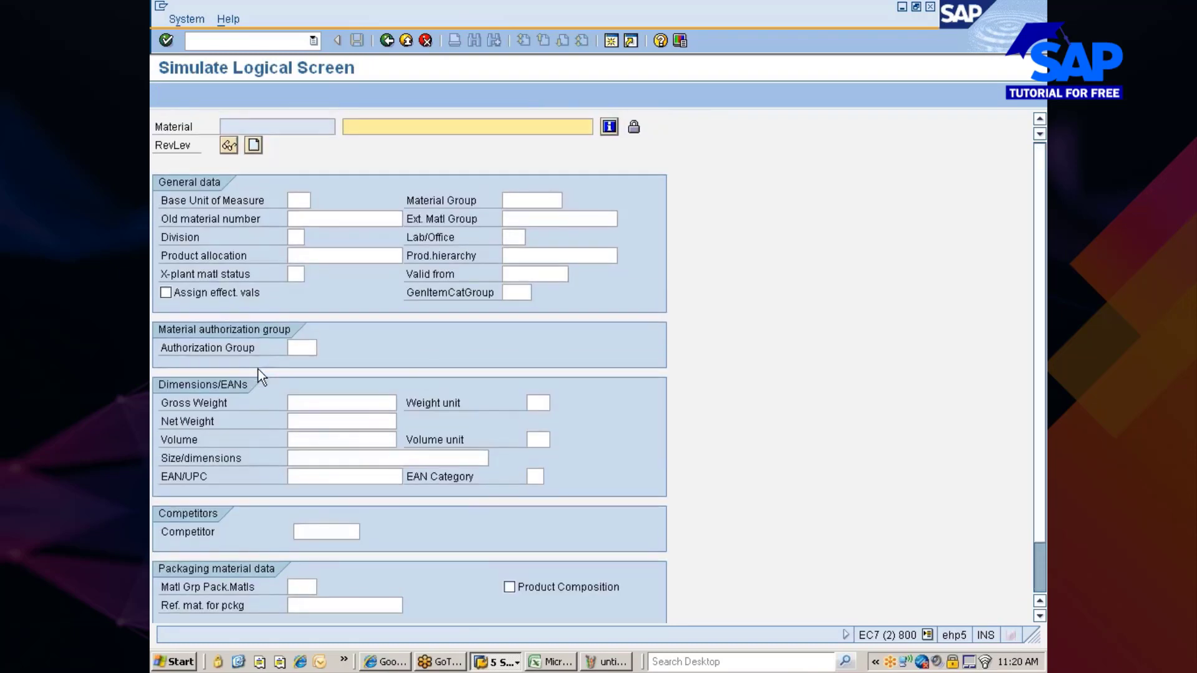
{"action": "scroll", "coordinate": [262, 399], "scroll_direction": "down", "scroll_amount": 1}
{"action": "scroll", "coordinate": [273, 427], "scroll_direction": "down", "scroll_amount": 2}
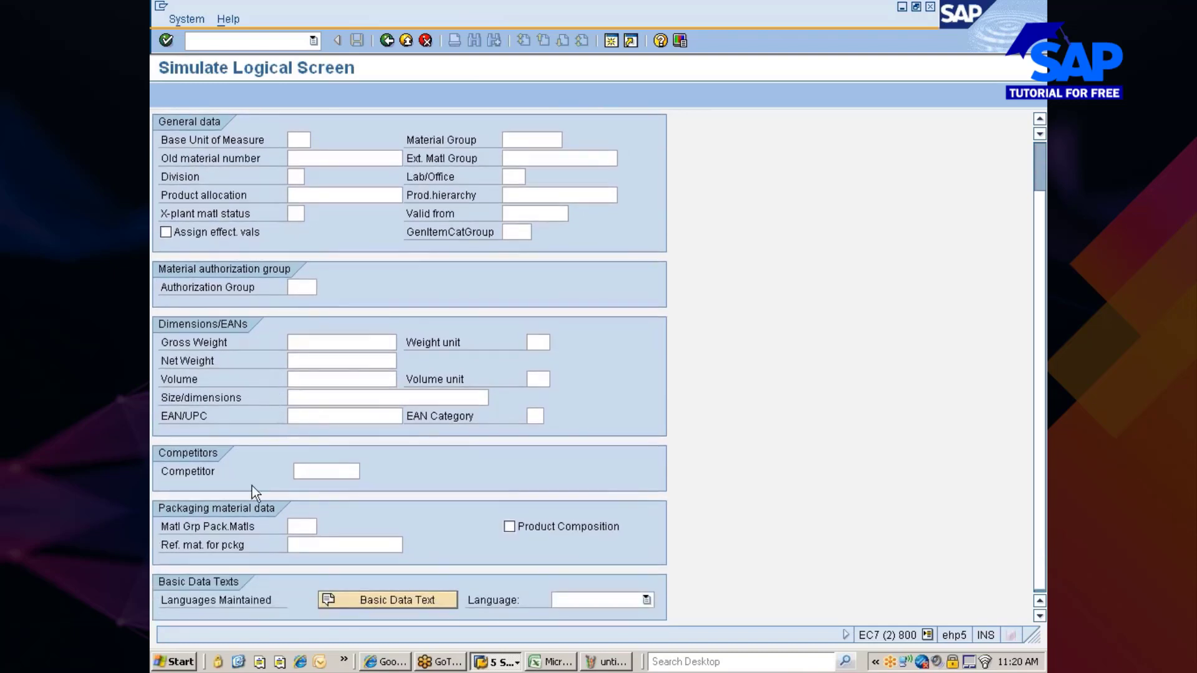
{"action": "left_click", "coordinate": [324, 472]}
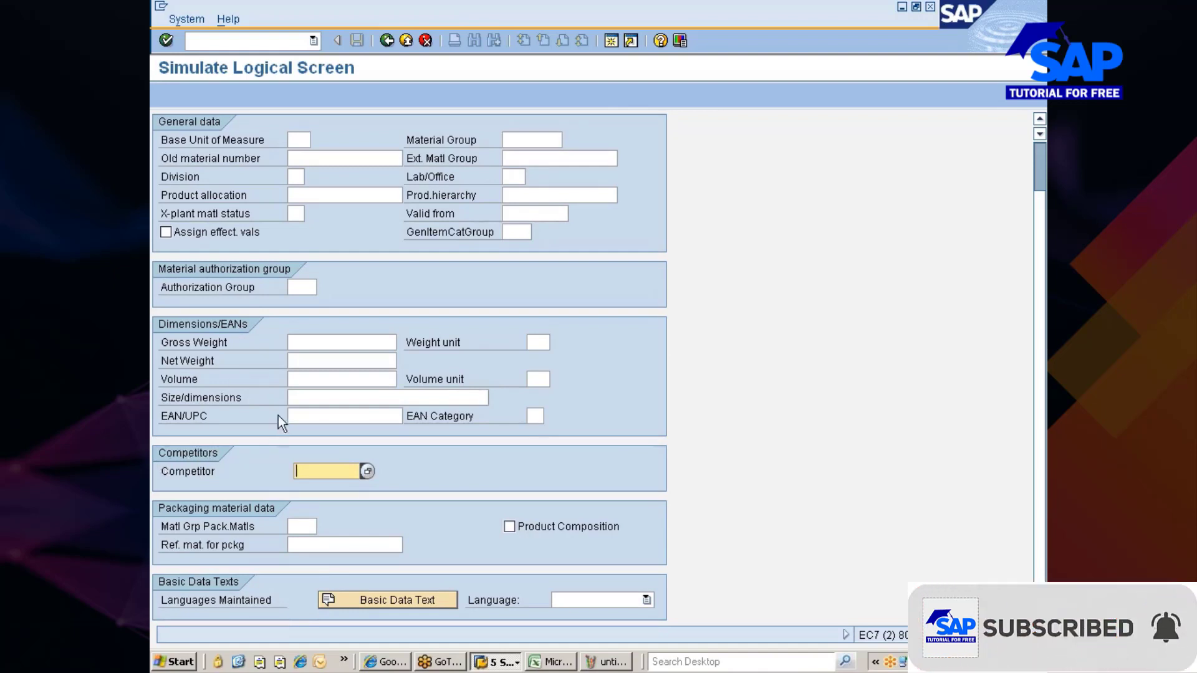
{"action": "scroll", "coordinate": [278, 415], "scroll_direction": "up", "scroll_amount": 3}
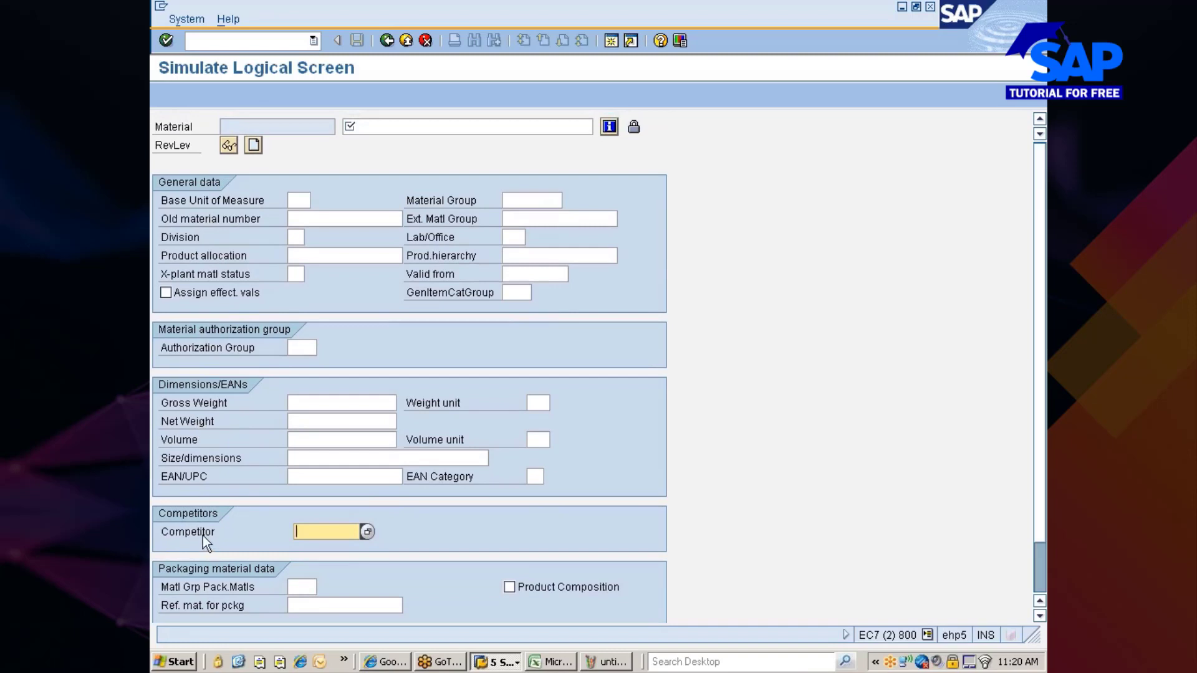
{"action": "left_click", "coordinate": [406, 41]}
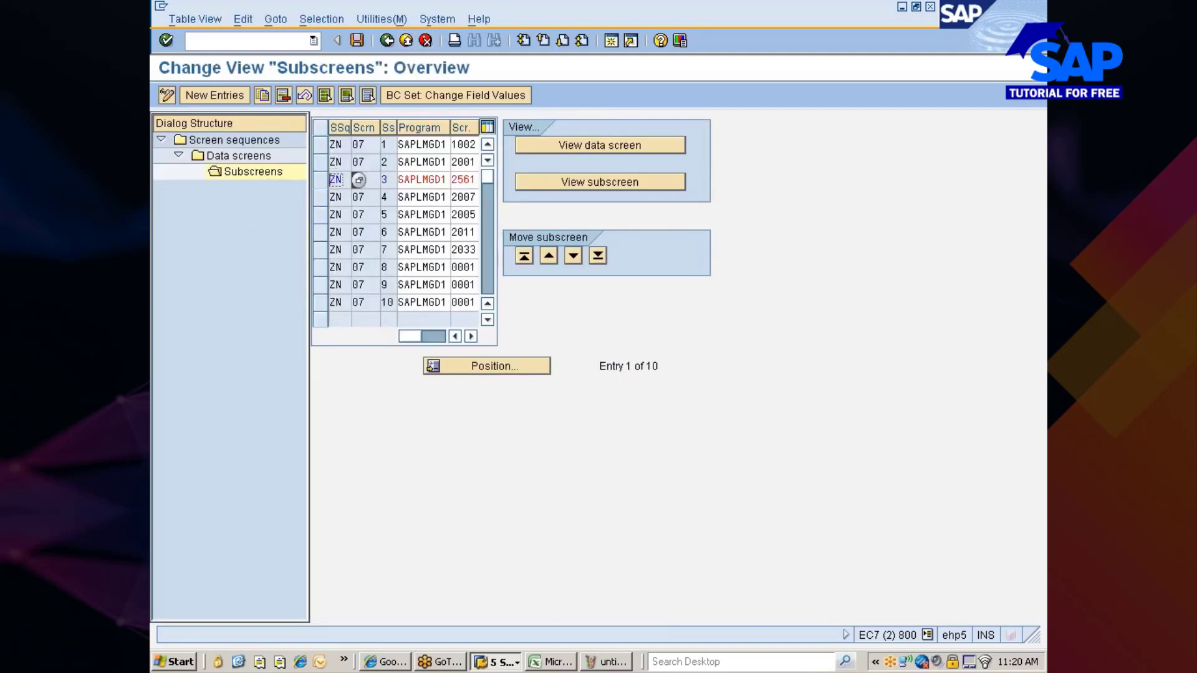
- Preview the Competitors subscreen SAPLMGD1/2005, delete its row from the subscreens of data screen 07, and save
{"action": "left_click", "coordinate": [326, 215]}
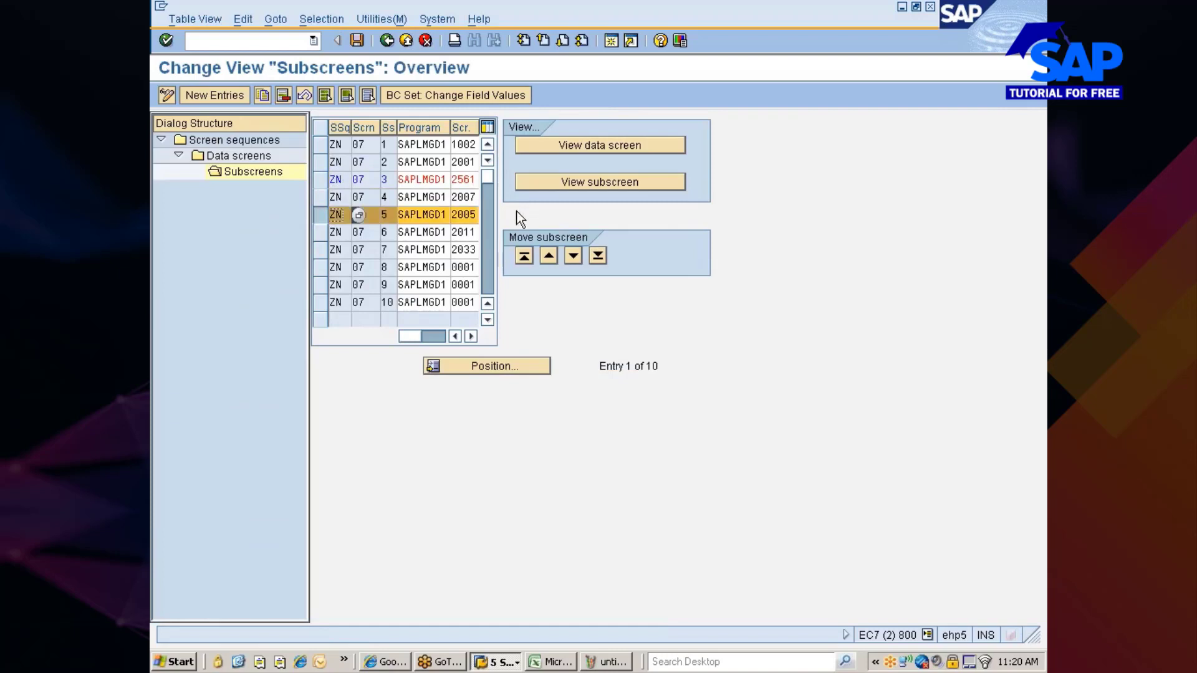
{"action": "left_click", "coordinate": [578, 181]}
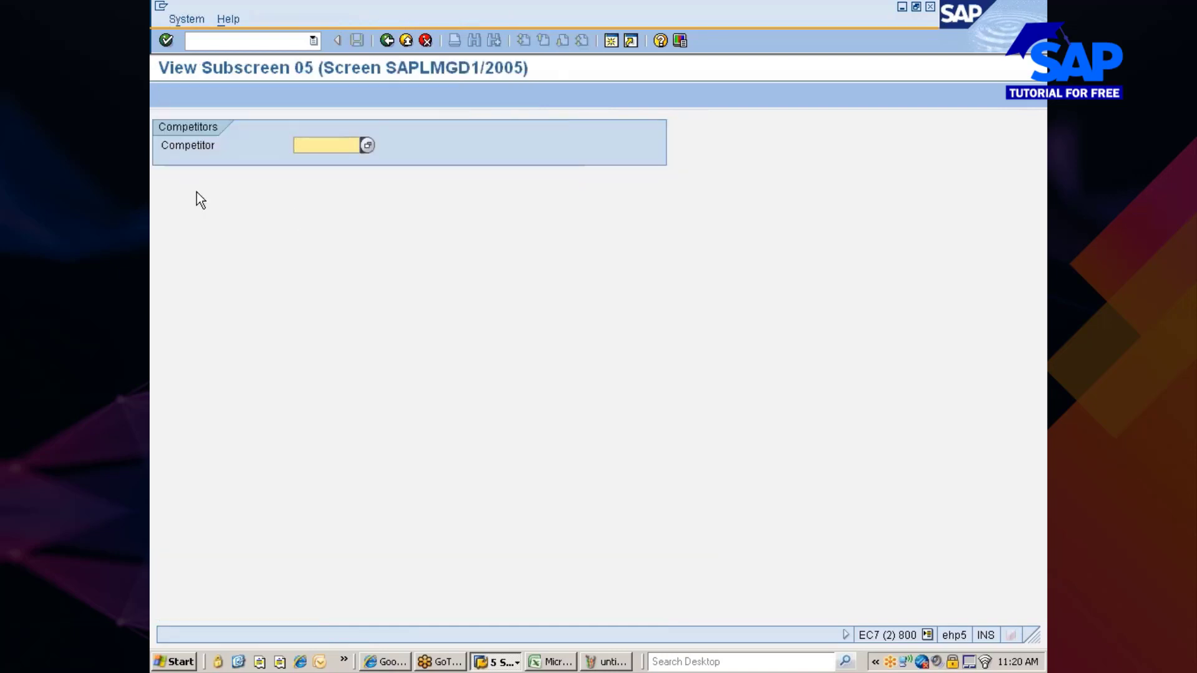
{"action": "left_click", "coordinate": [389, 42]}
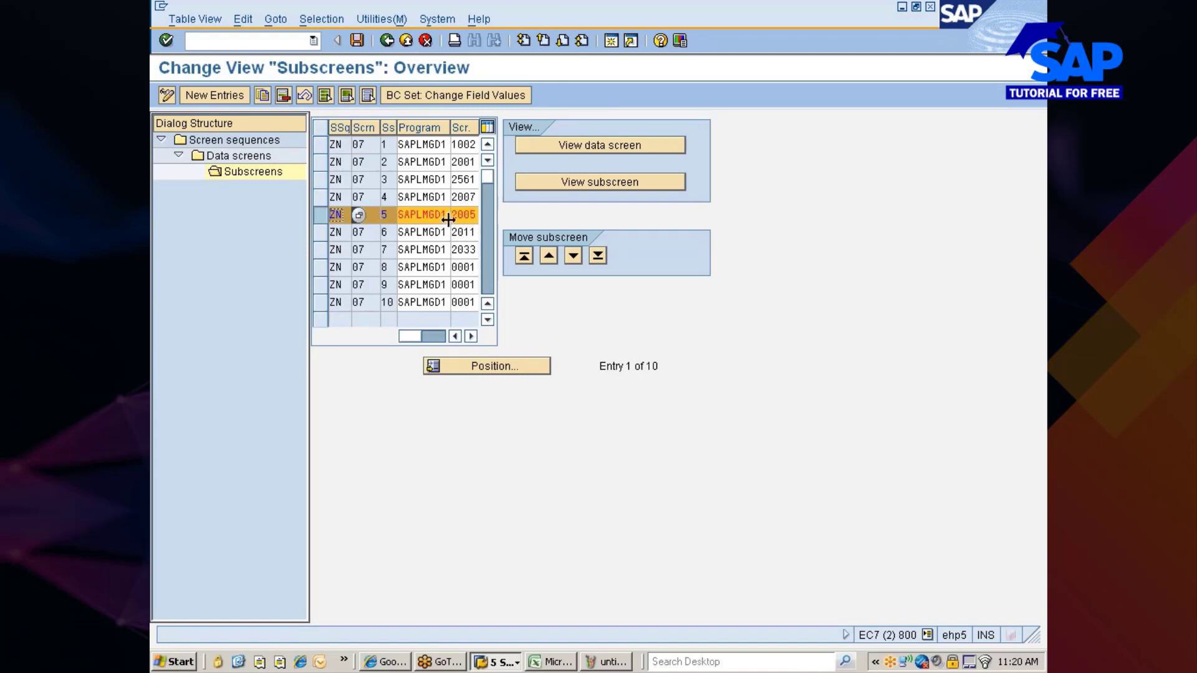
{"action": "left_click", "coordinate": [285, 95]}
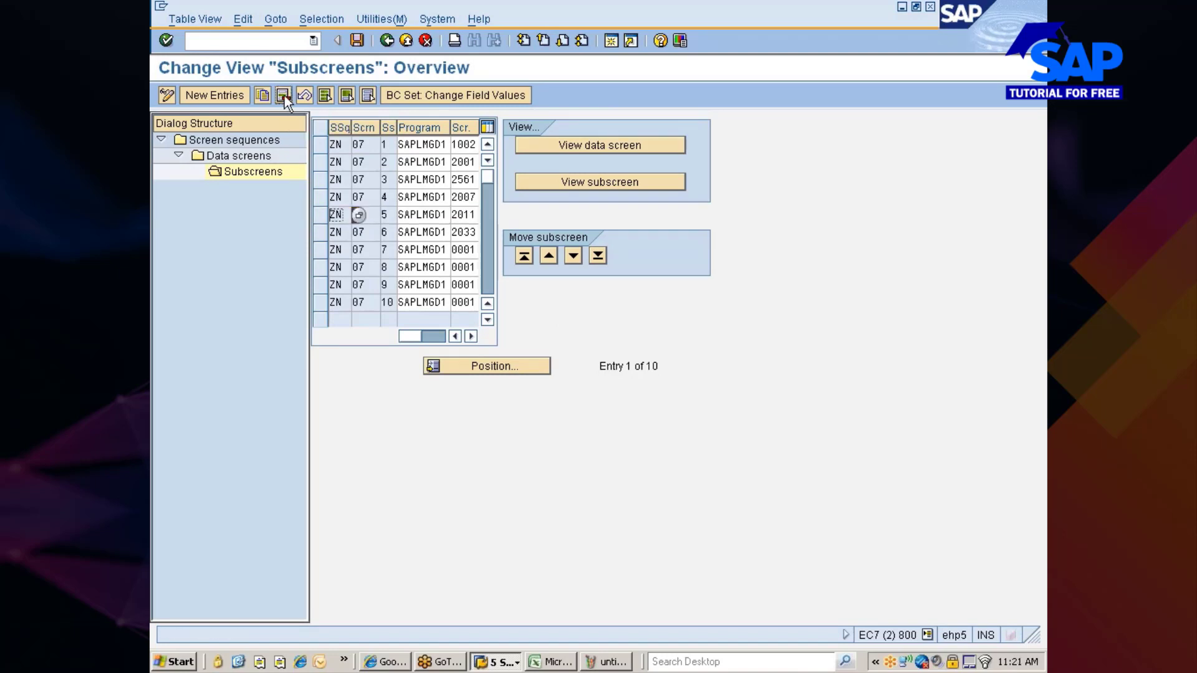
{"action": "left_click", "coordinate": [355, 43]}
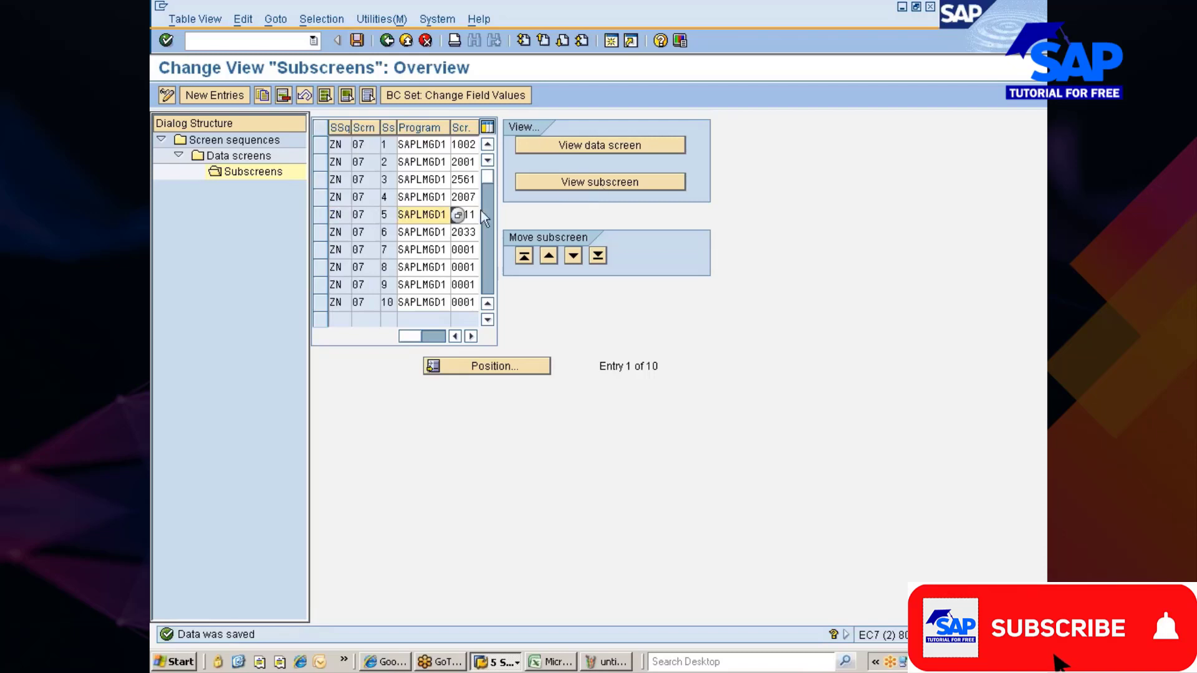
- Preview subscreen 5 (SAPLMGD1/2011) and subscreen 9 (SAPLMGD1/0001) of data screen 07, returning to the overview after each
{"action": "left_click", "coordinate": [320, 214]}
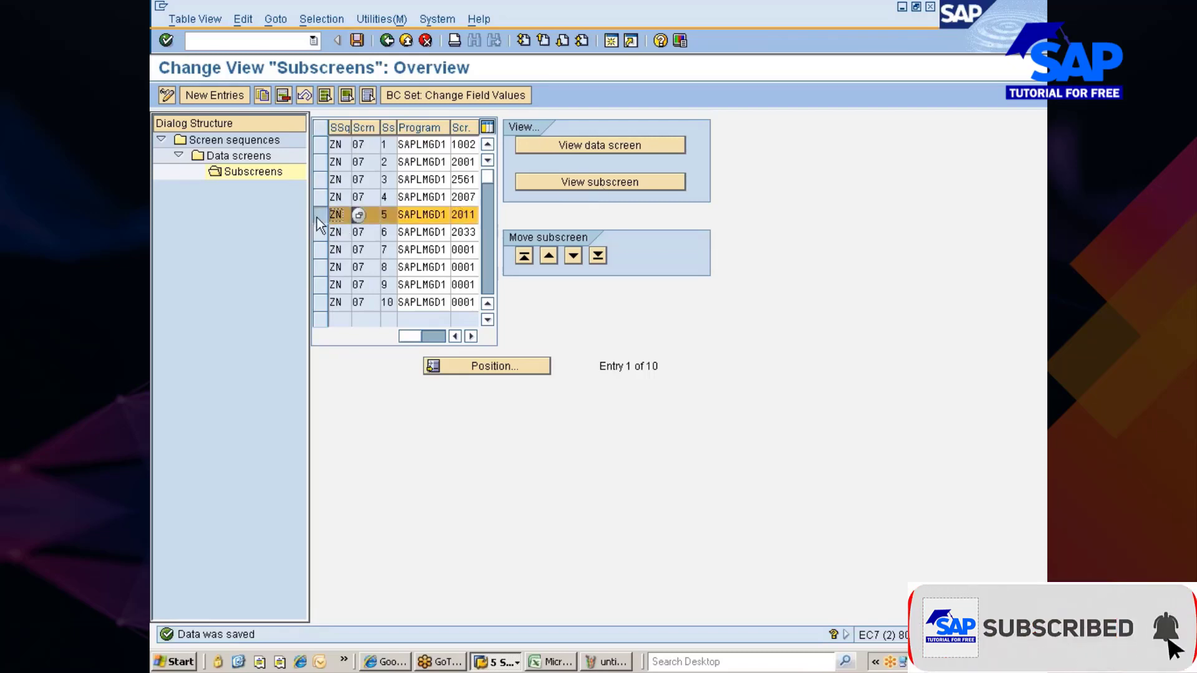
{"action": "left_click", "coordinate": [604, 186]}
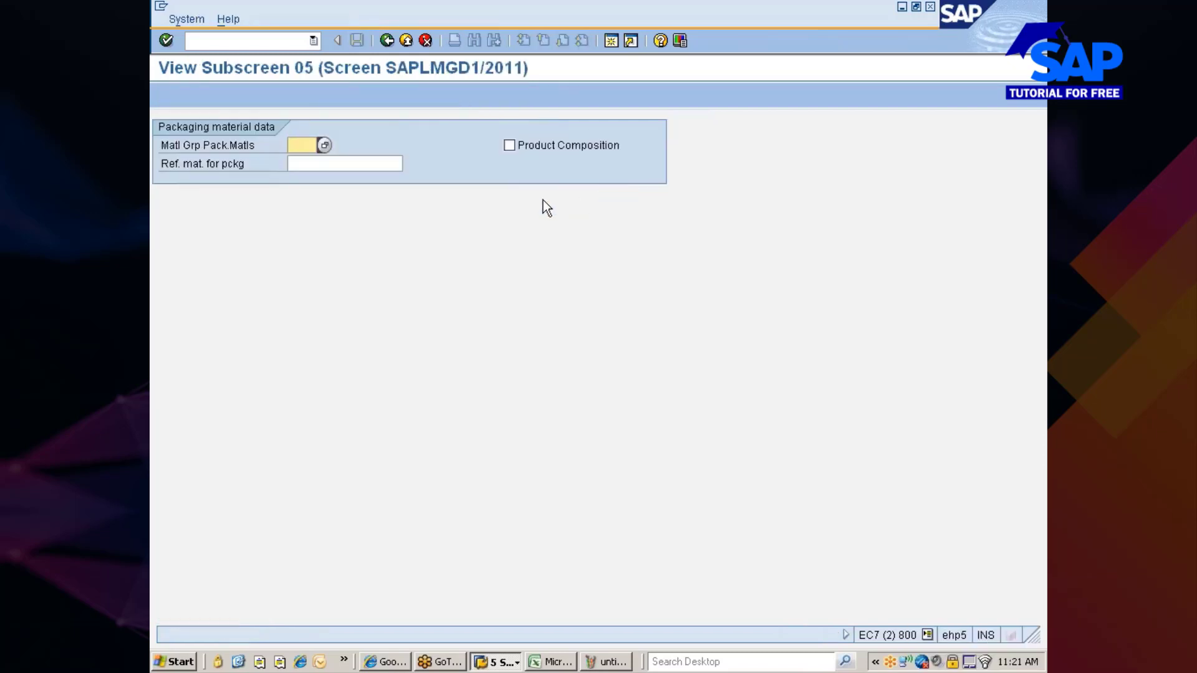
{"action": "left_click", "coordinate": [388, 42]}
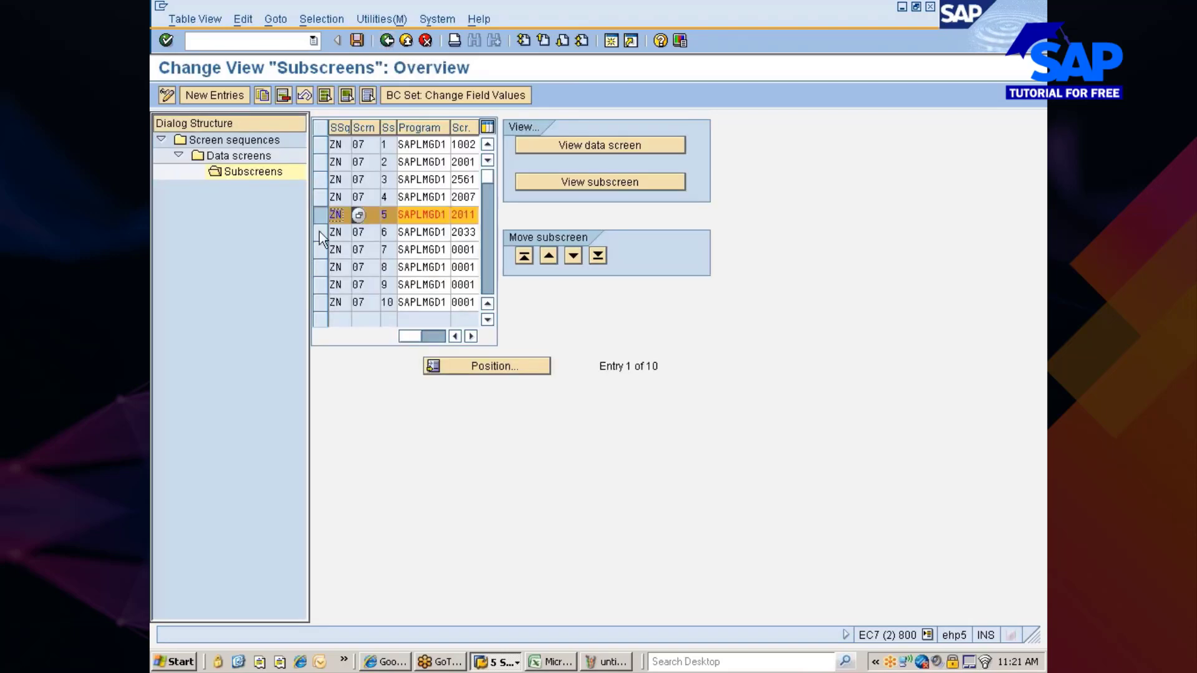
{"action": "left_click", "coordinate": [321, 214]}
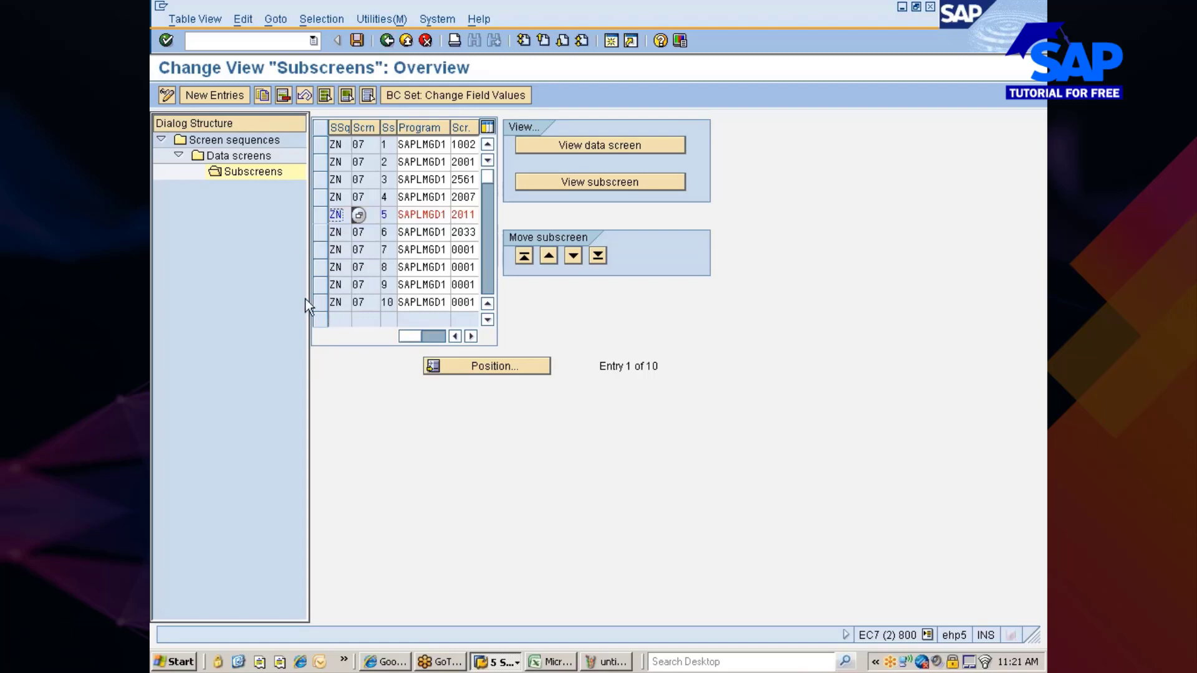
{"action": "left_click", "coordinate": [319, 285]}
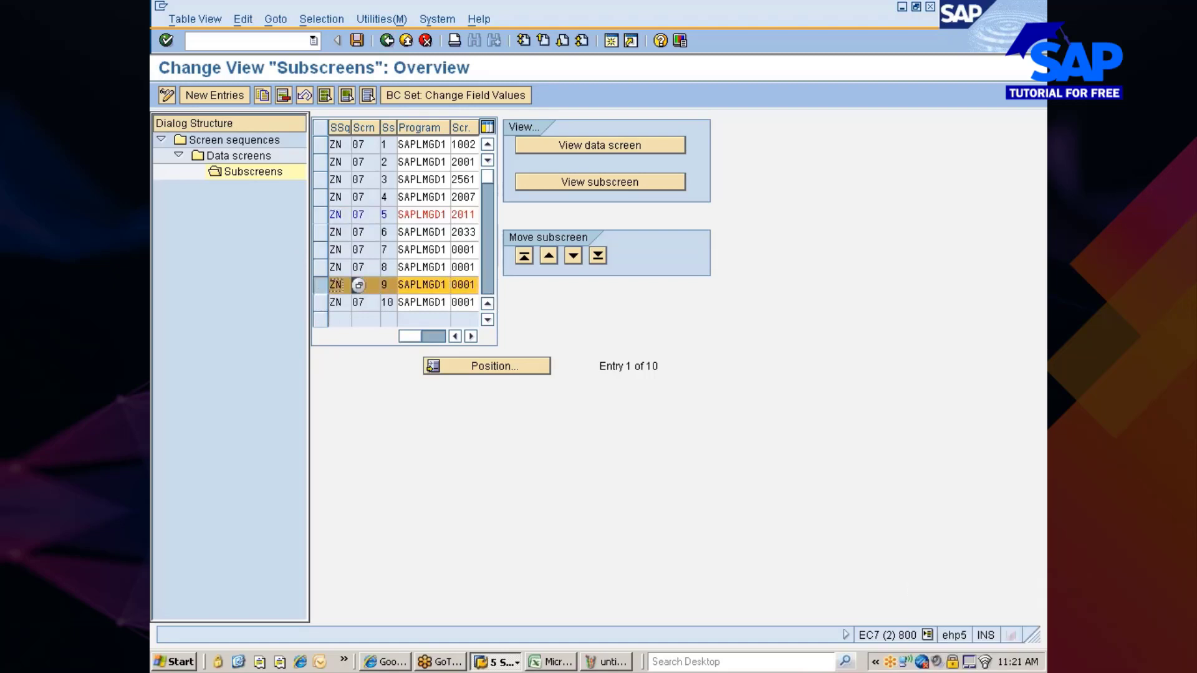
{"action": "left_click", "coordinate": [592, 182]}
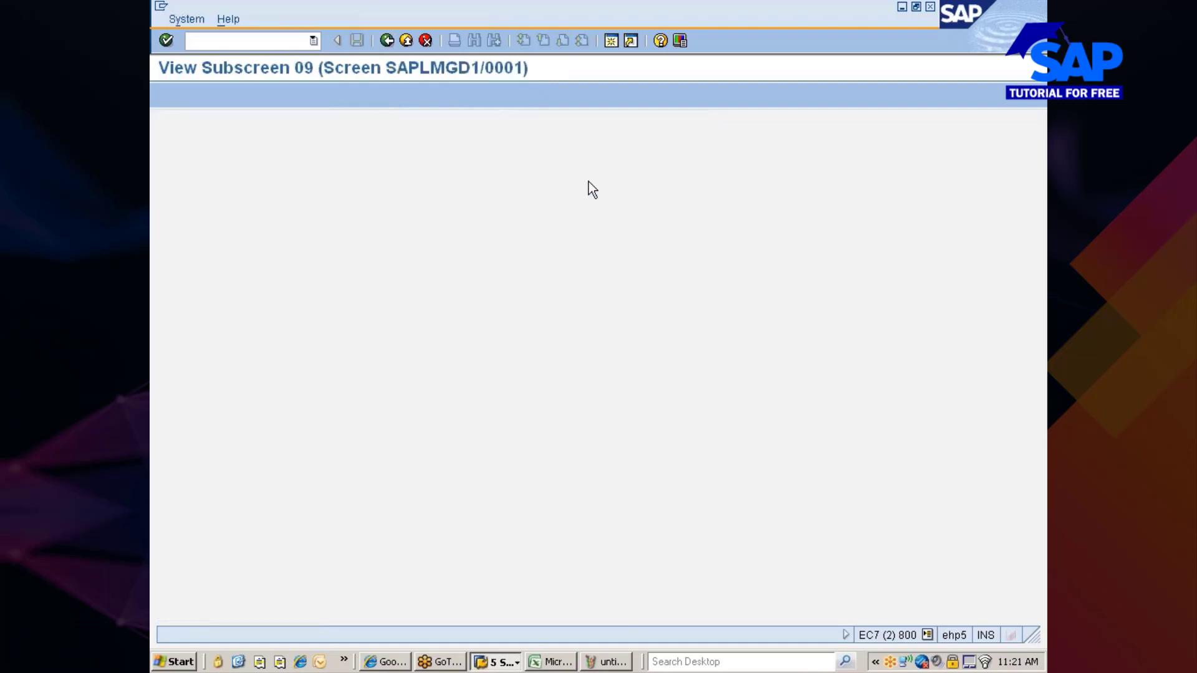
{"action": "left_click", "coordinate": [386, 40]}
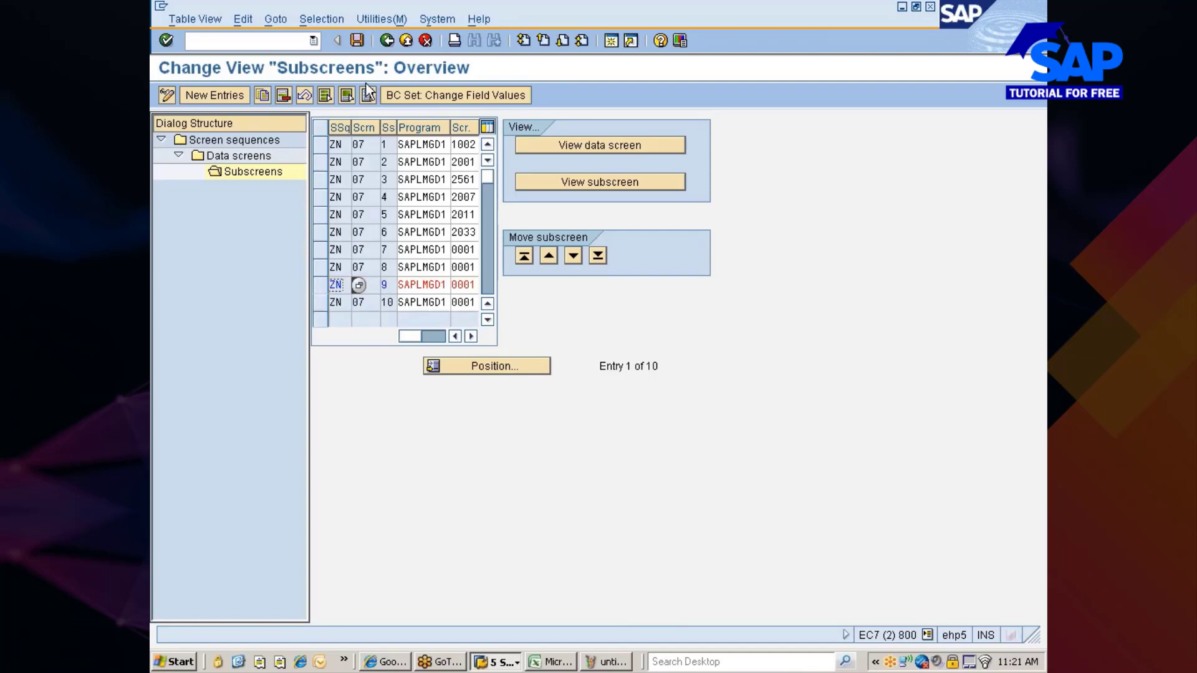
- Return to the data screens overview, save, and go back to the Material Master configuration activities in the IMG
{"action": "left_click", "coordinate": [386, 41]}
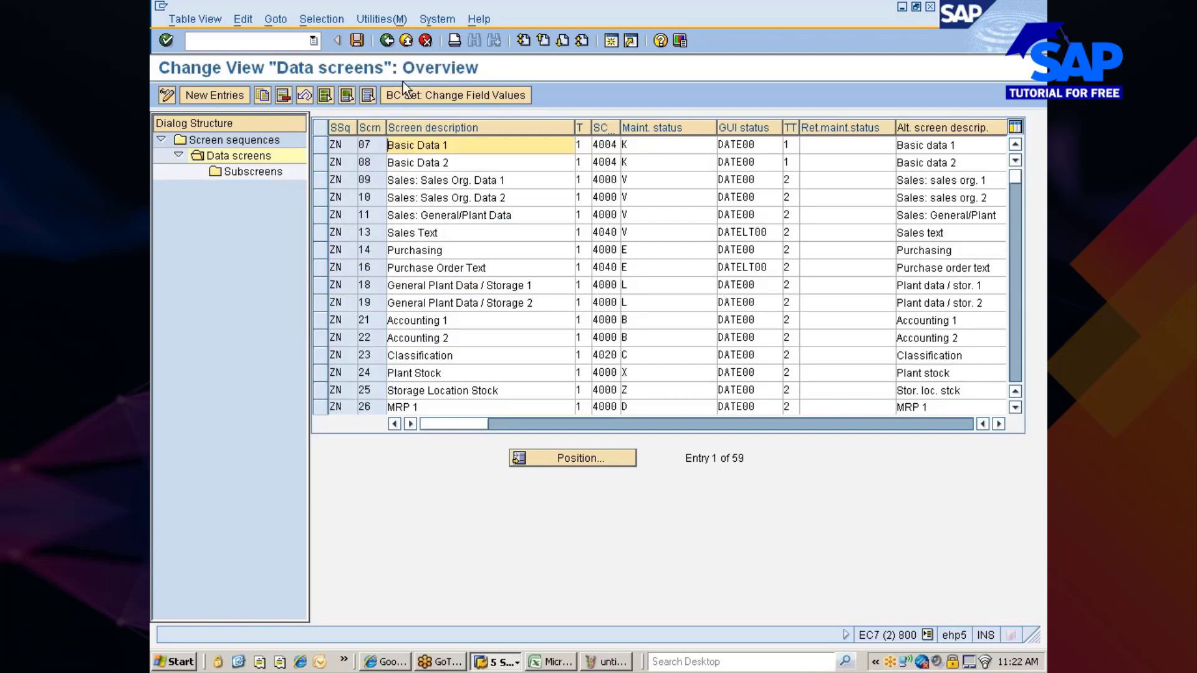
{"action": "left_click", "coordinate": [357, 39]}
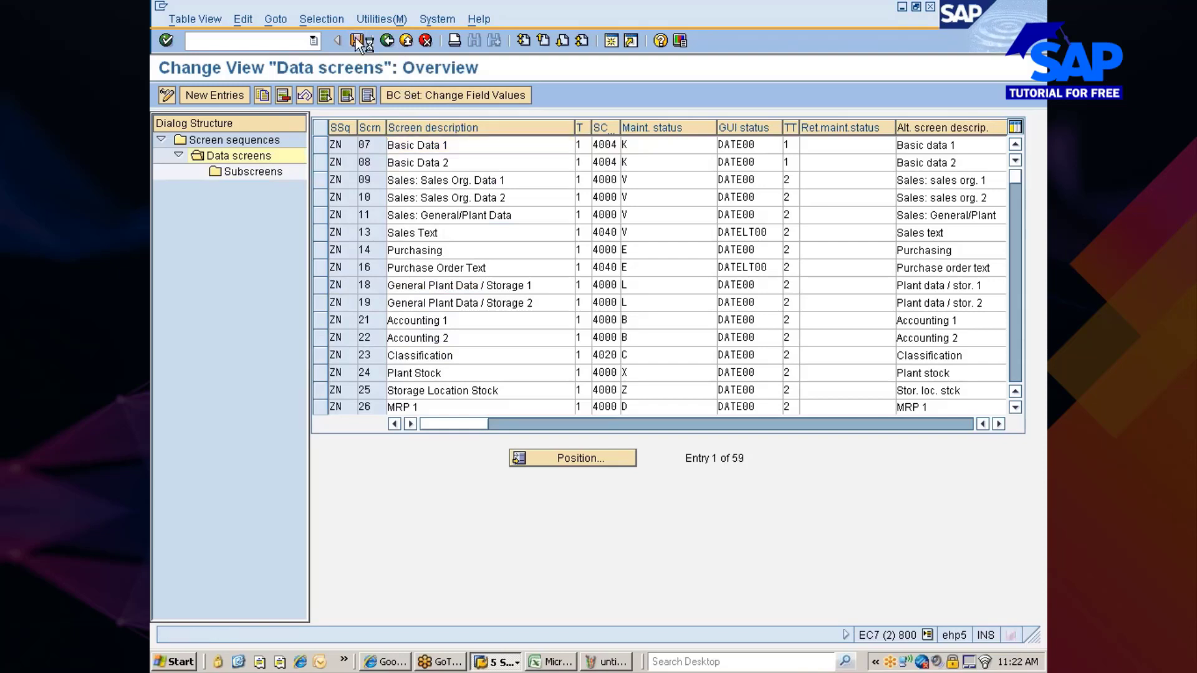
{"action": "left_click", "coordinate": [387, 42]}
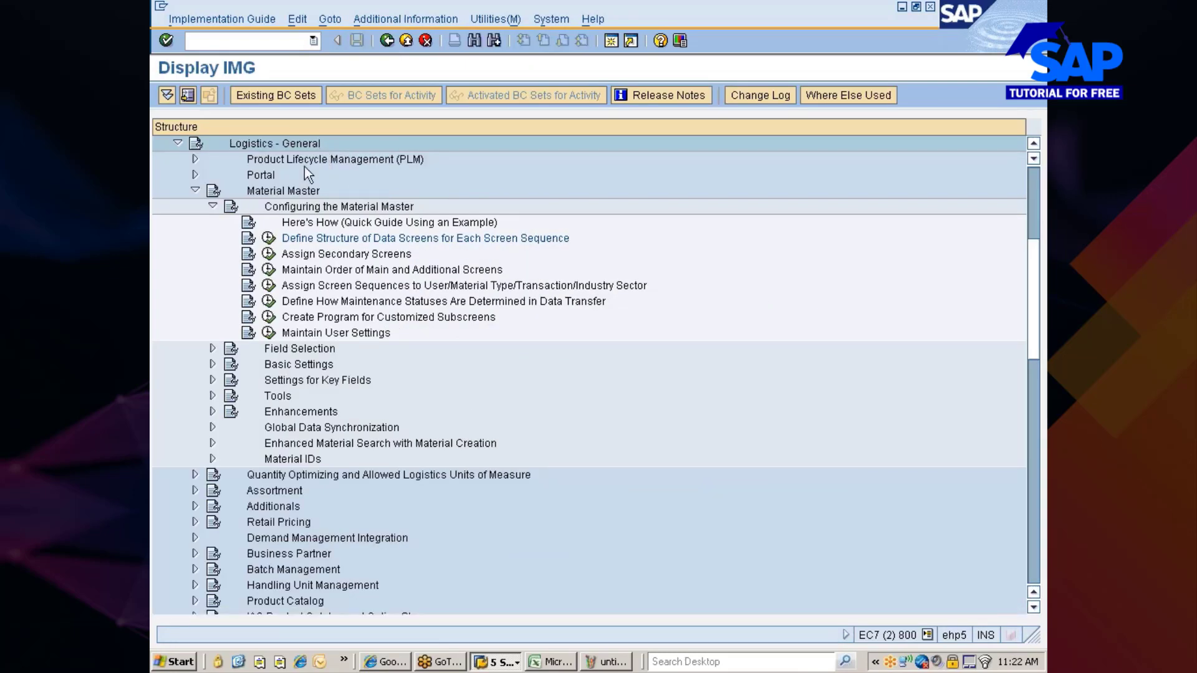
- Open Define Structure of Data Screens for Each Screen Sequence, position on screen sequence ZN, and display its data screens
{"action": "left_click", "coordinate": [268, 238]}
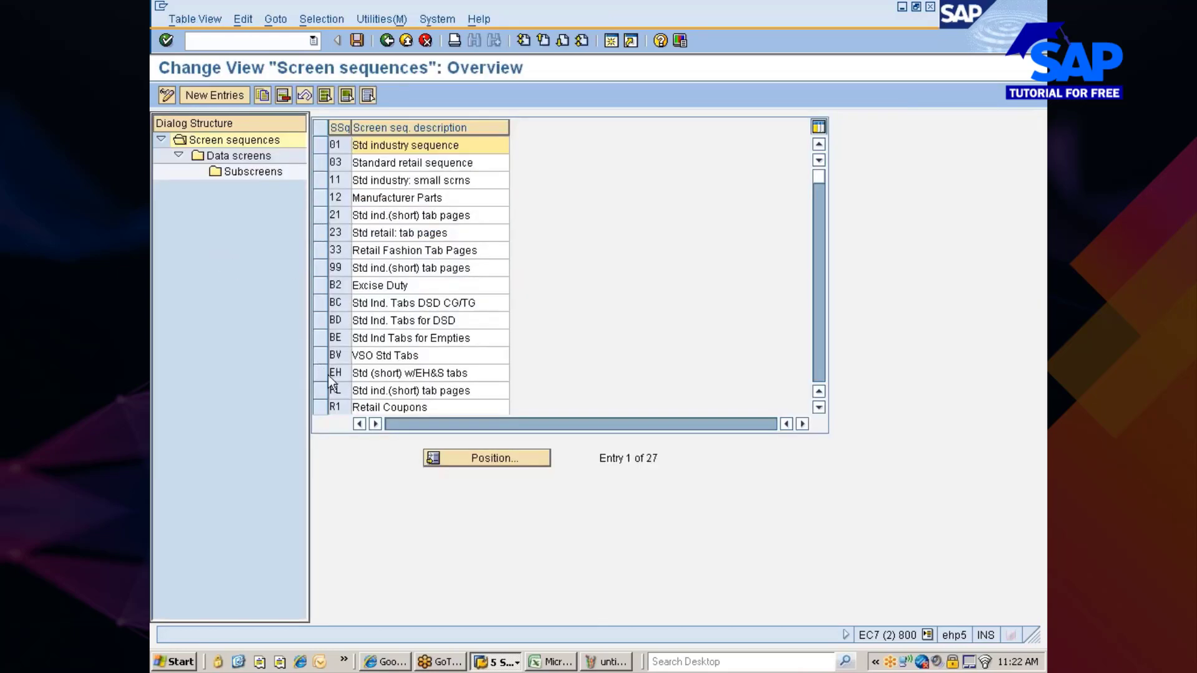
{"action": "left_click", "coordinate": [473, 458]}
{"action": "type", "text": "ZN"}
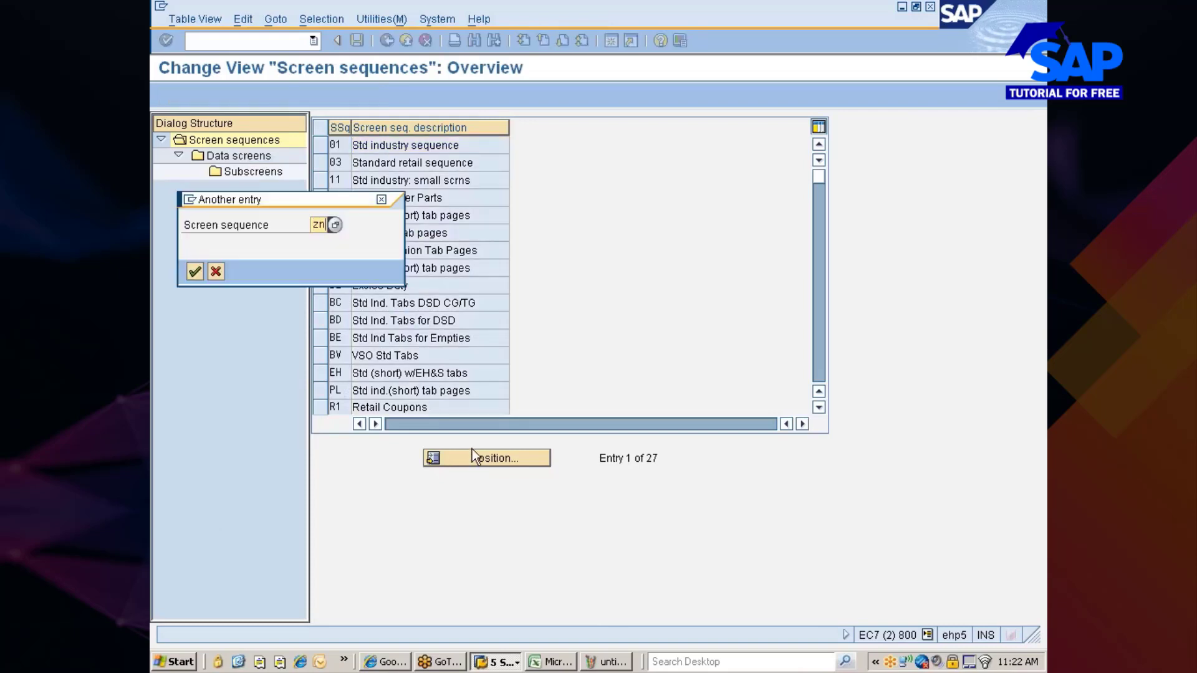
{"action": "key", "text": "Return"}
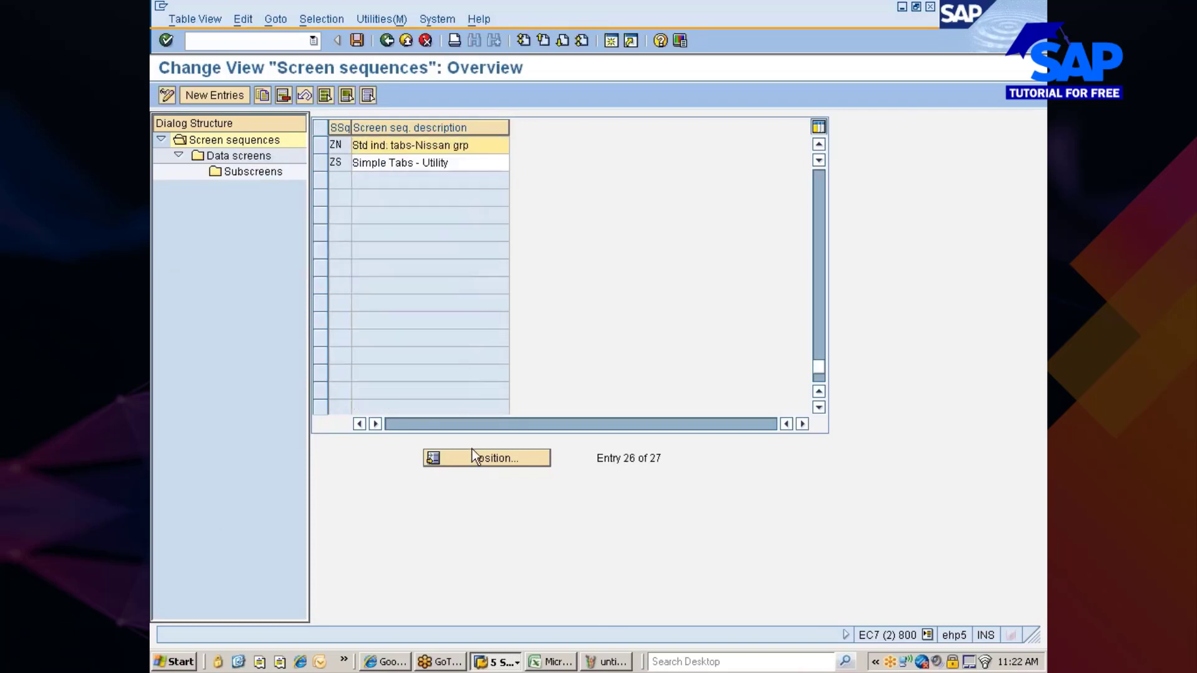
{"action": "left_click", "coordinate": [320, 146]}
{"action": "double_click", "coordinate": [230, 159]}
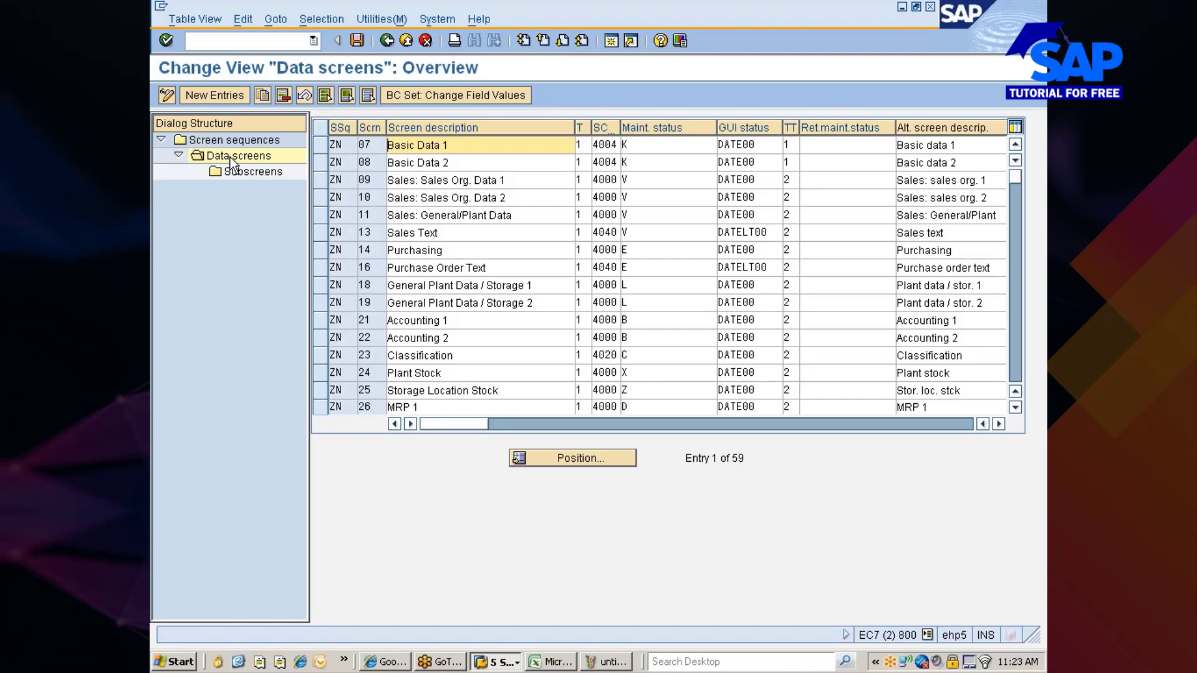
- Select data screen 08 (Basic Data 2) and examine the Basic data 1 and Basic data 2 views in the REARWHEEL_TYRE material display
{"action": "left_click", "coordinate": [319, 164]}
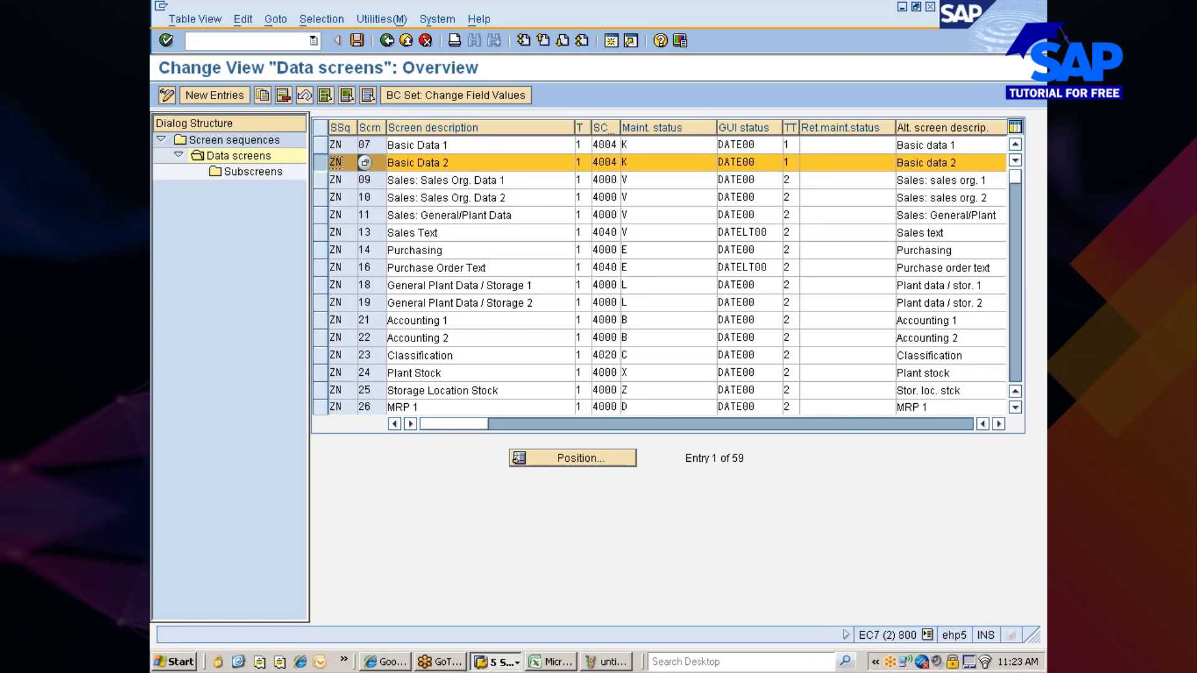
{"action": "left_click", "coordinate": [497, 661]}
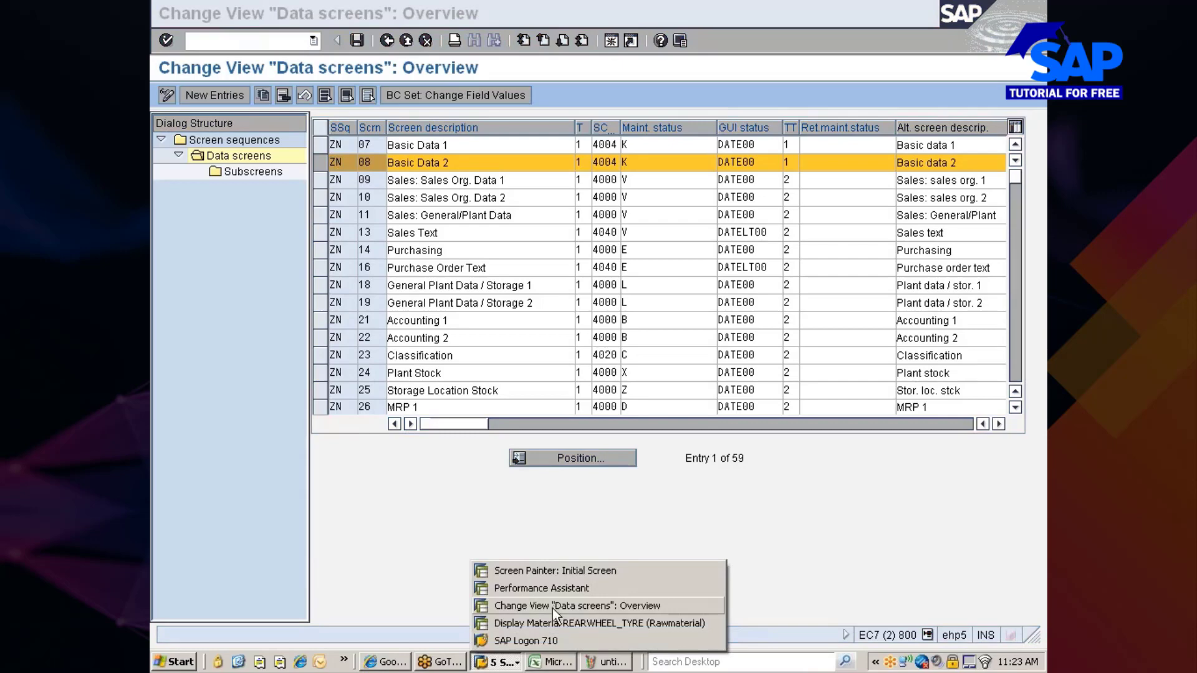
{"action": "left_click", "coordinate": [548, 624]}
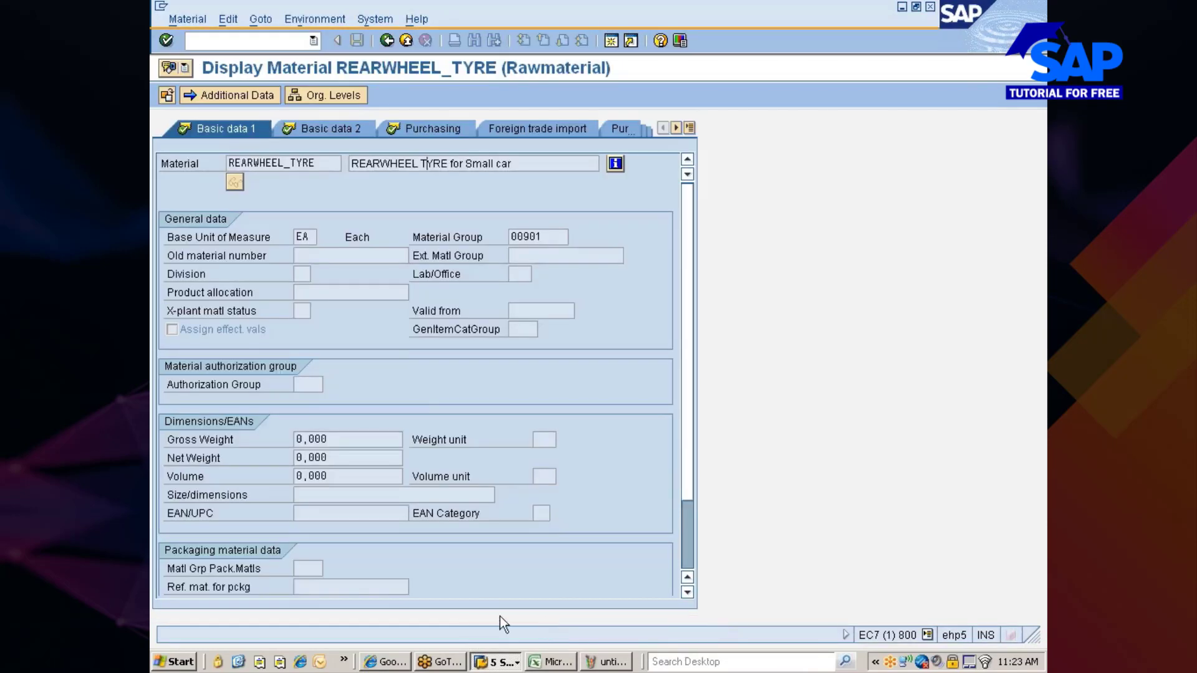
{"action": "scroll", "coordinate": [660, 374], "scroll_direction": "down", "scroll_amount": 4}
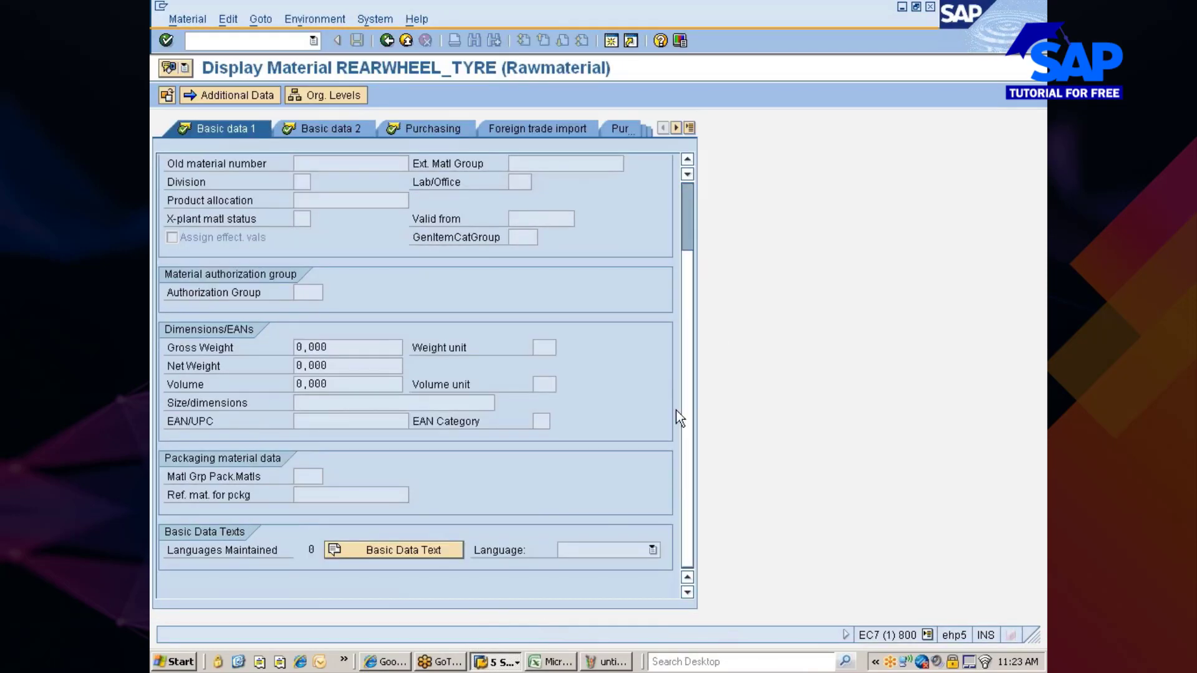
{"action": "scroll", "coordinate": [704, 281], "scroll_direction": "up", "scroll_amount": 3}
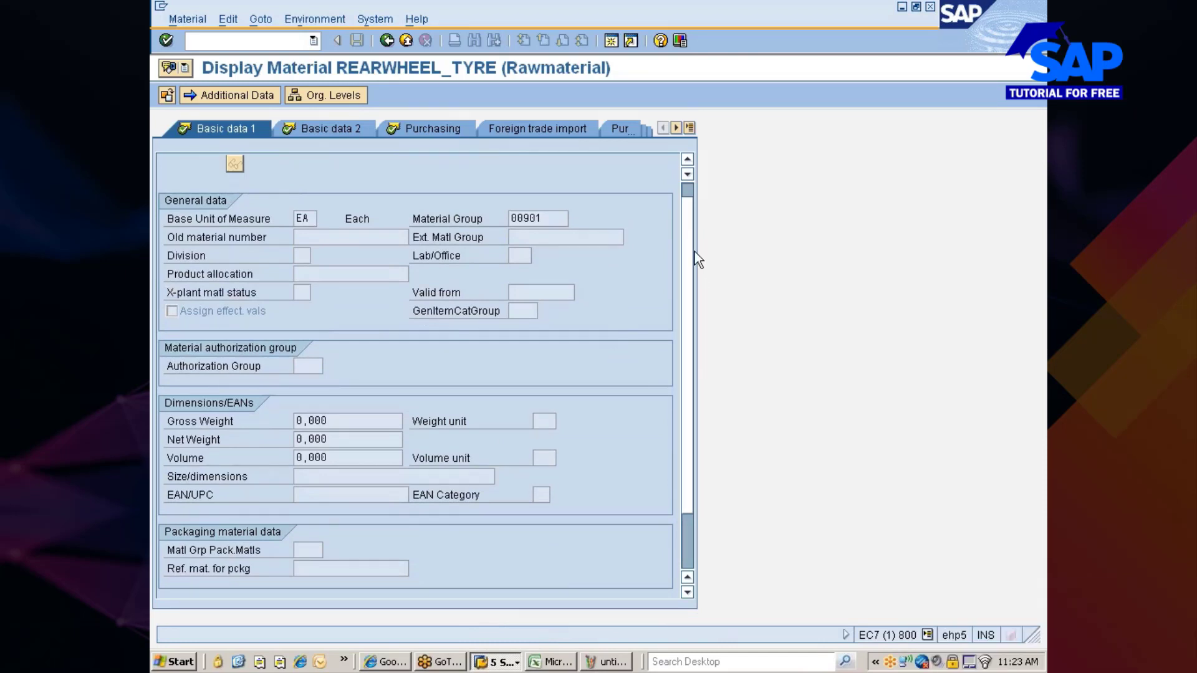
{"action": "scroll", "coordinate": [691, 254], "scroll_direction": "down", "scroll_amount": 4}
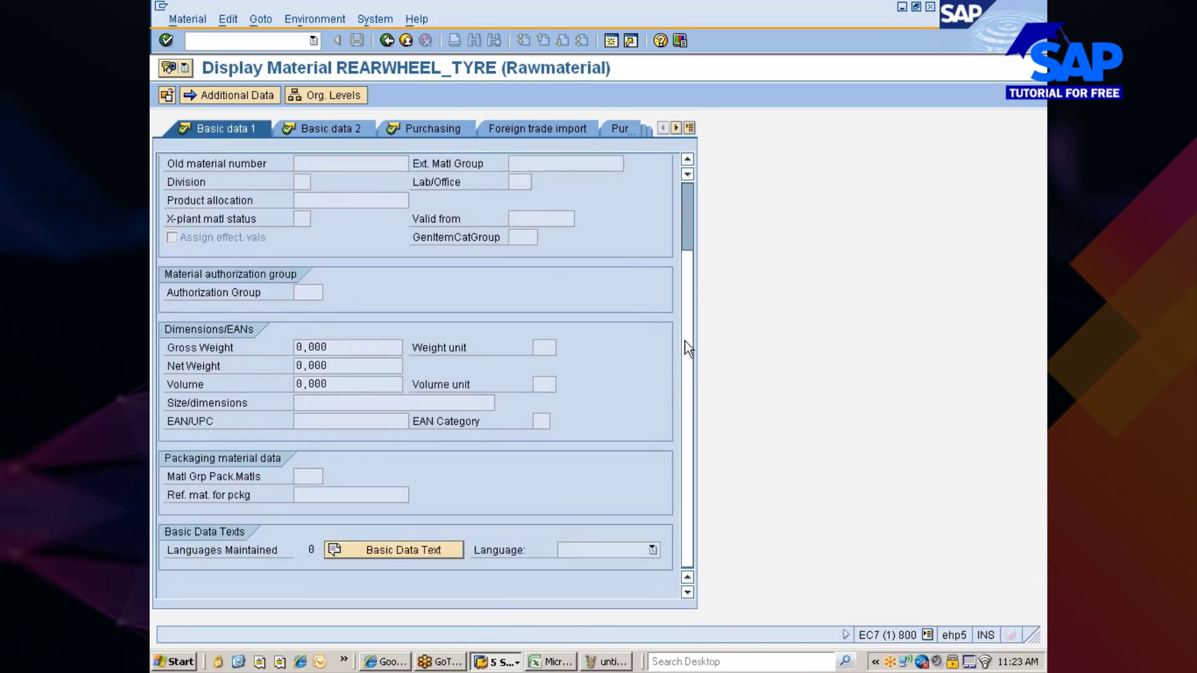
{"action": "left_click", "coordinate": [350, 134]}
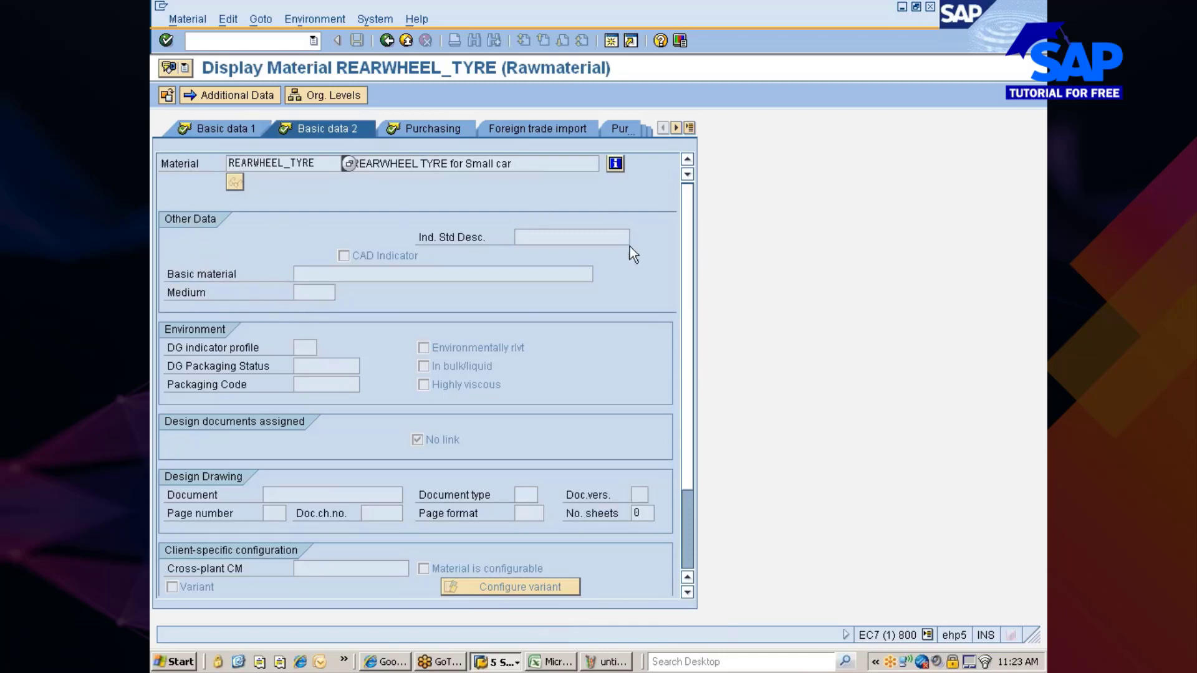
{"action": "left_click", "coordinate": [231, 127]}
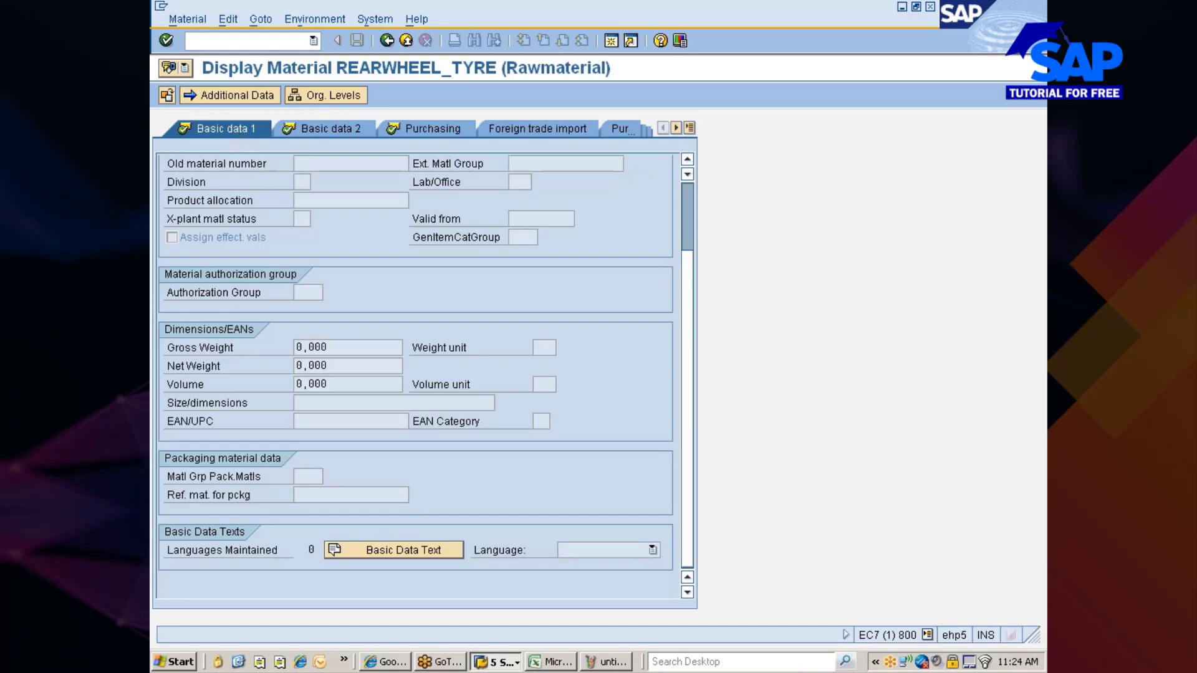
{"action": "scroll", "coordinate": [309, 234], "scroll_direction": "up", "scroll_amount": 3}
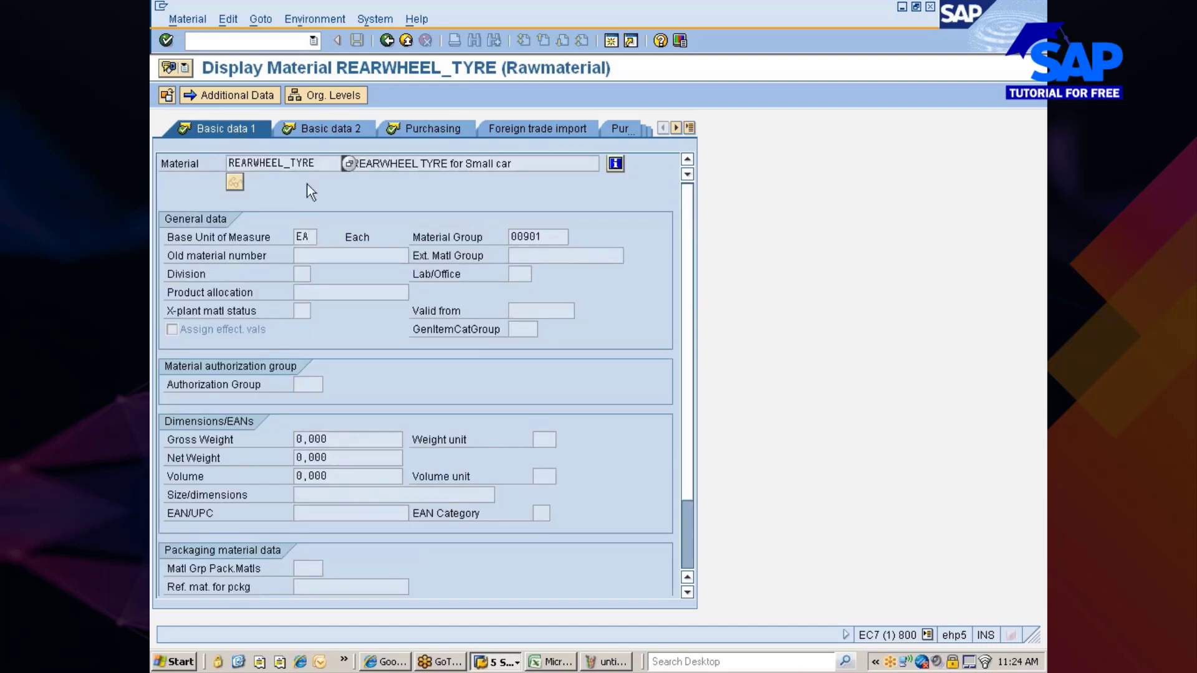
{"action": "left_click", "coordinate": [318, 131]}
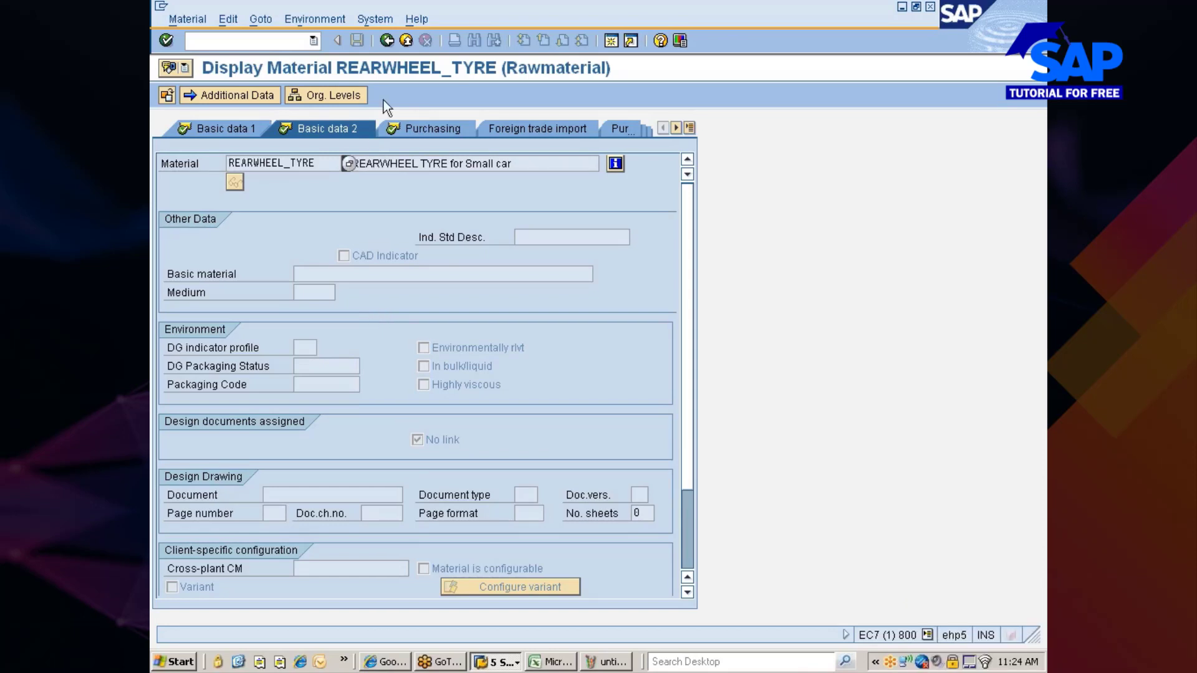
- Return to the data screens overview, open the subscreens of data screen 08, and preview subscreen 4 (SAPLMGD1/2003)
{"action": "left_click", "coordinate": [515, 661]}
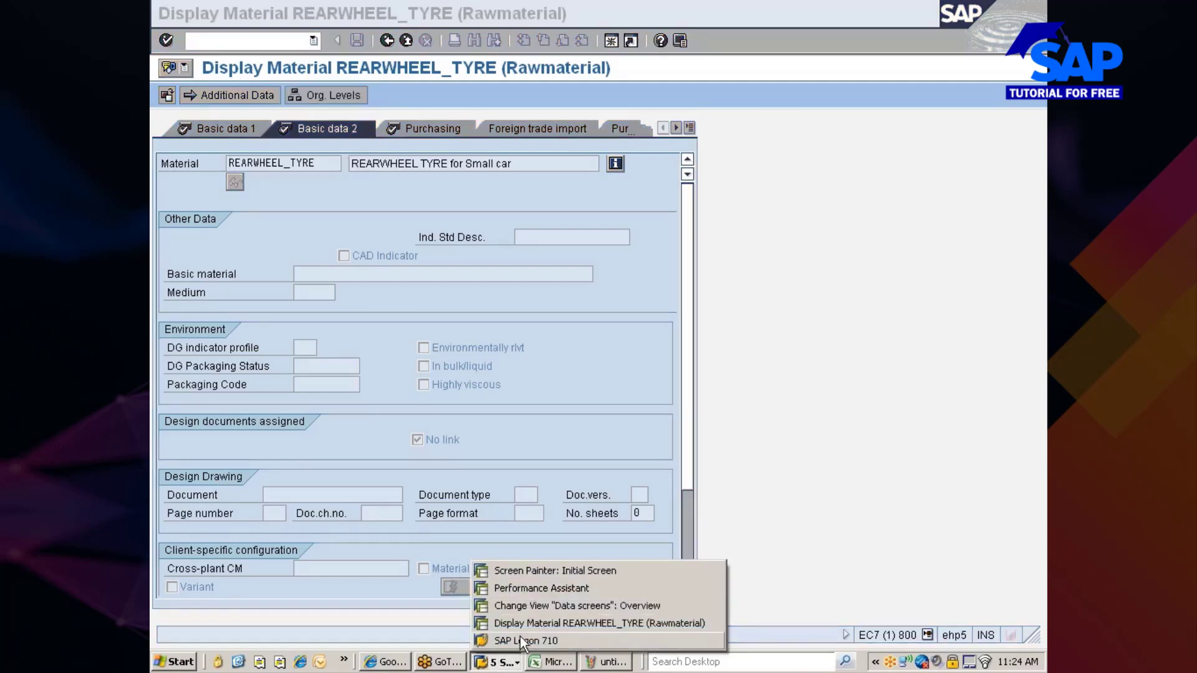
{"action": "left_click", "coordinate": [530, 607]}
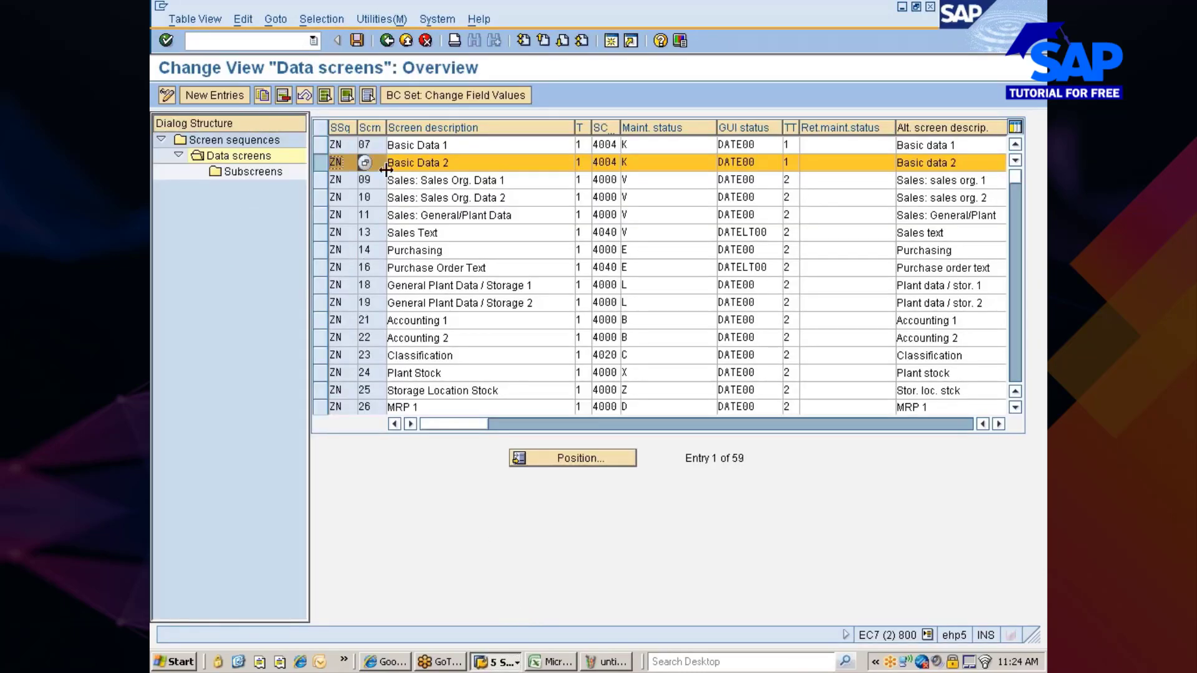
{"action": "double_click", "coordinate": [244, 175]}
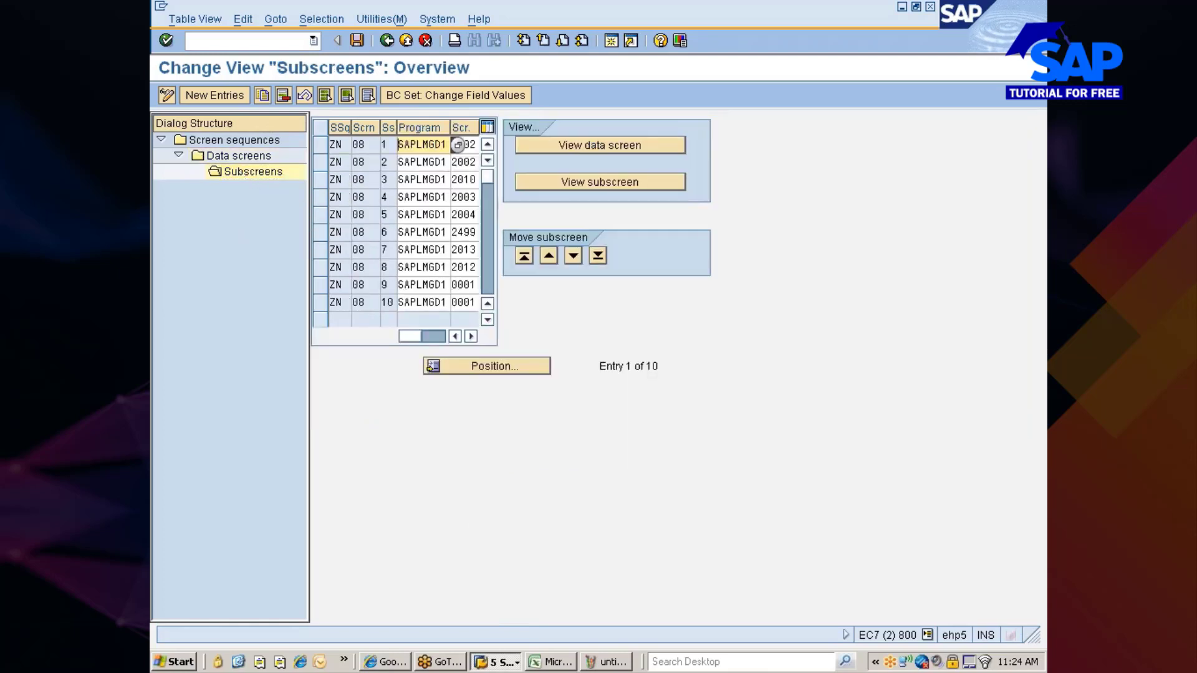
{"action": "left_click", "coordinate": [319, 197]}
{"action": "left_click", "coordinate": [563, 184]}
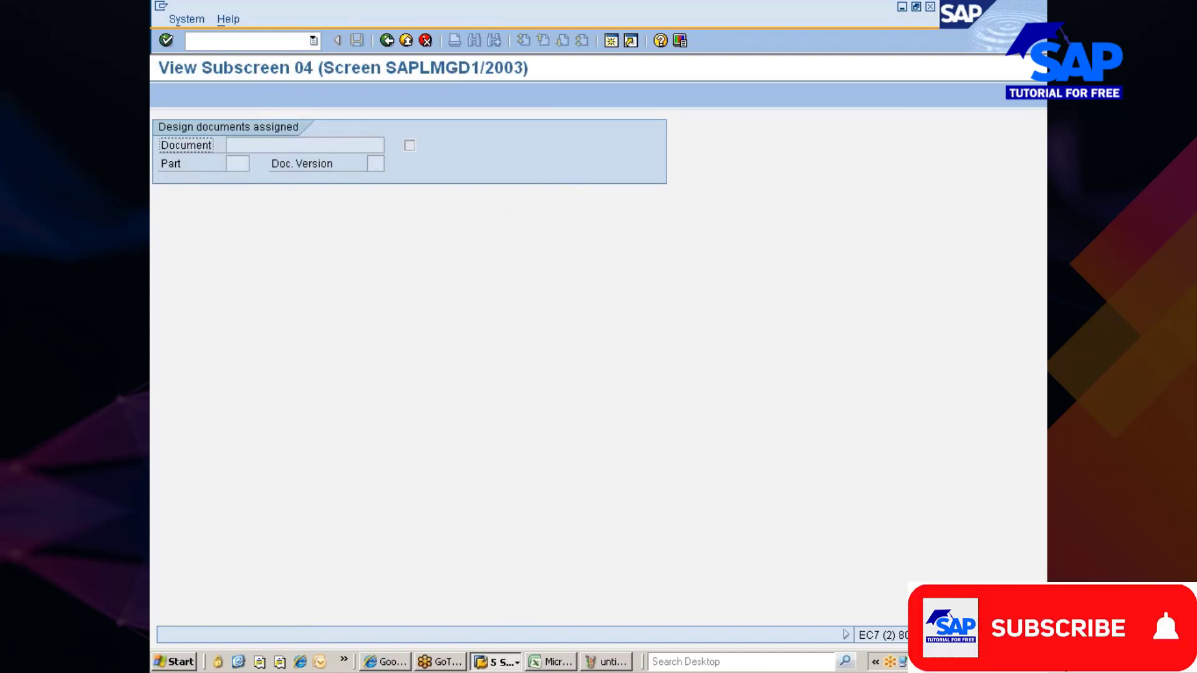
{"action": "left_click", "coordinate": [380, 42]}
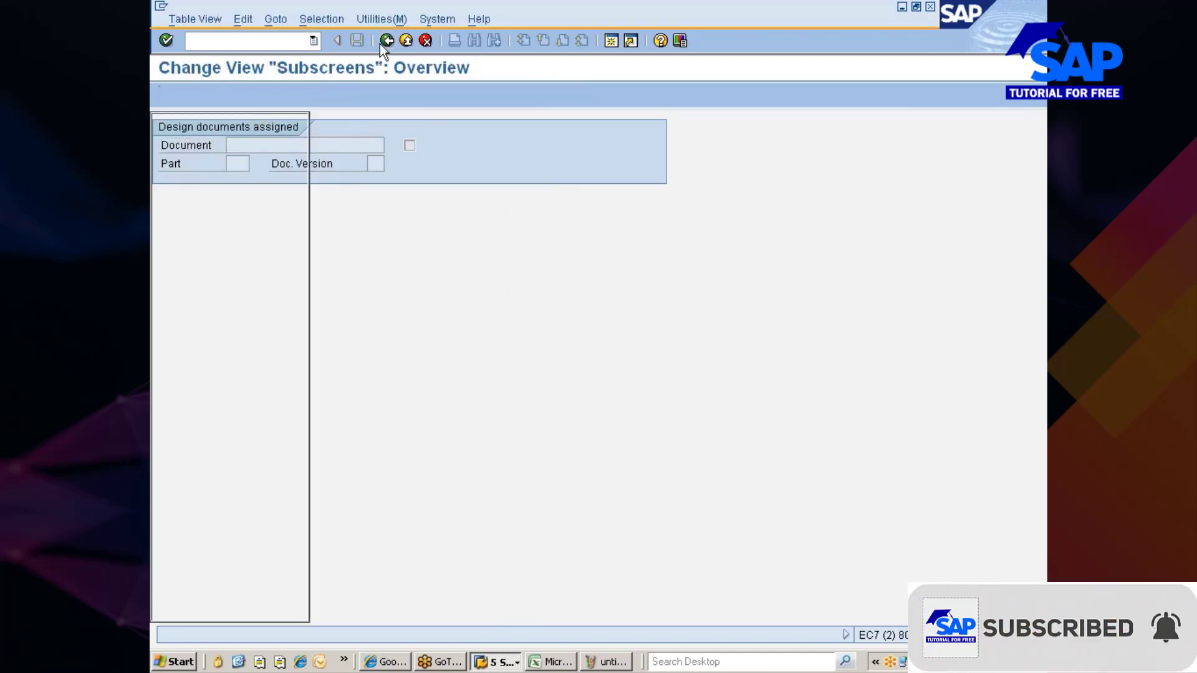
{"action": "left_click", "coordinate": [359, 197]}
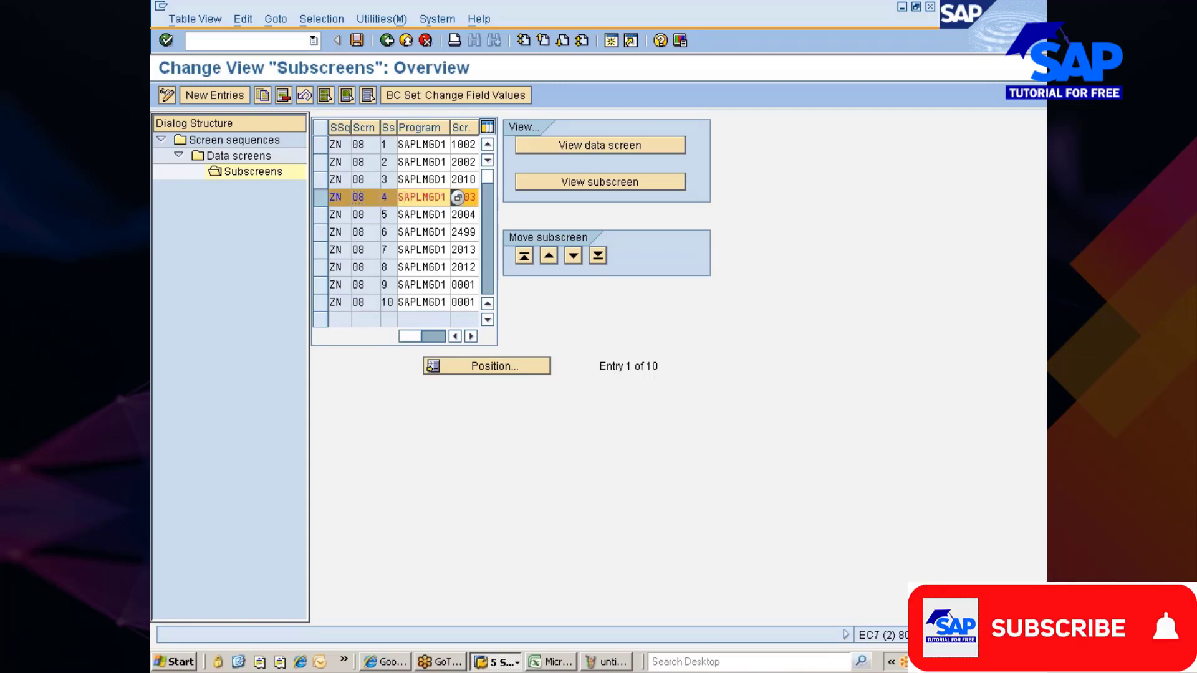
{"action": "left_click", "coordinate": [472, 197]}
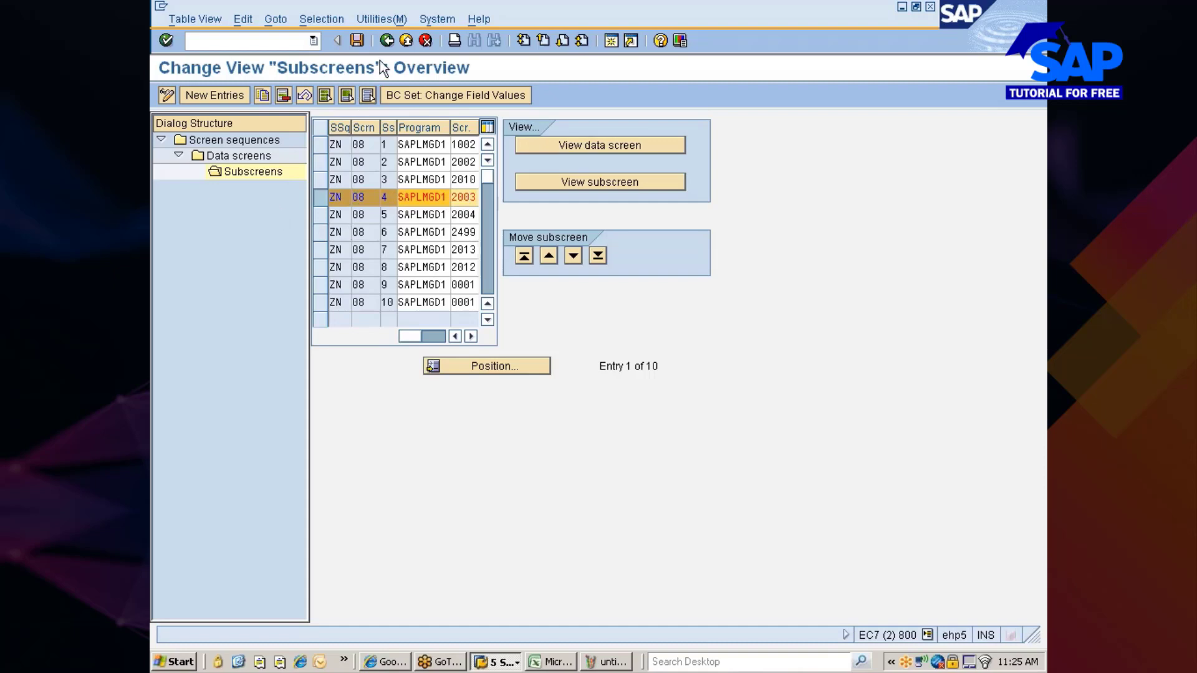
- Open the subscreens of data screen 07 and try to create a new entry without selecting a row
{"action": "left_click", "coordinate": [385, 40]}
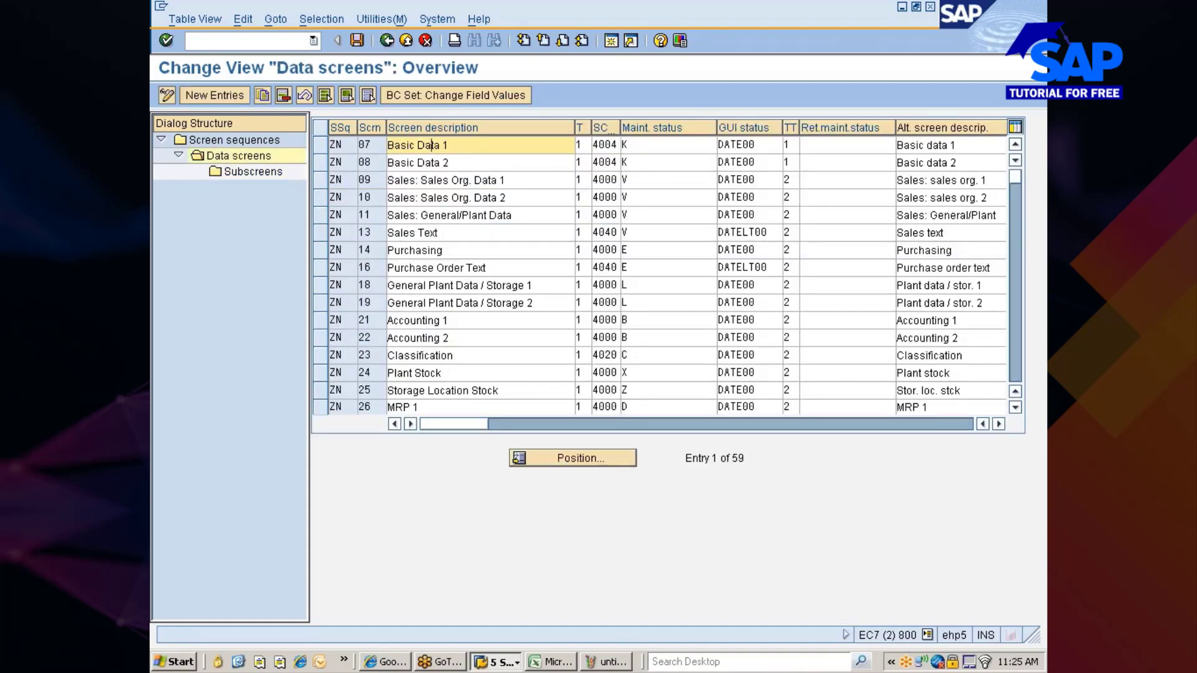
{"action": "left_click", "coordinate": [320, 144]}
{"action": "double_click", "coordinate": [246, 172]}
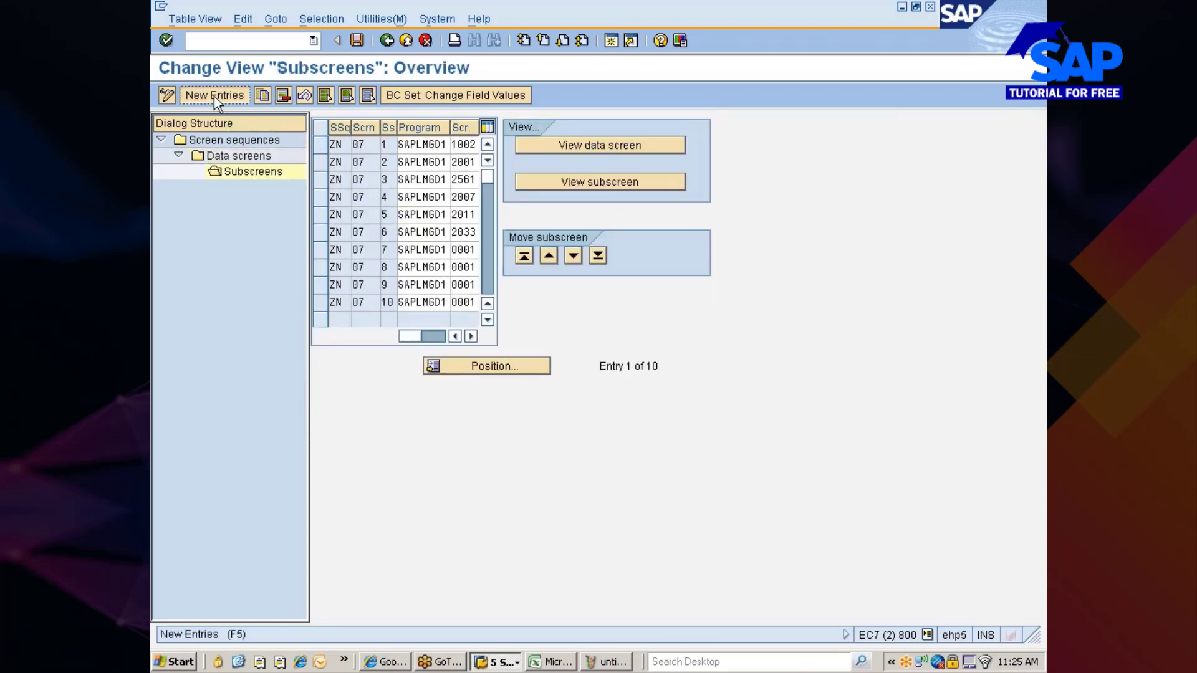
{"action": "left_click", "coordinate": [214, 96]}
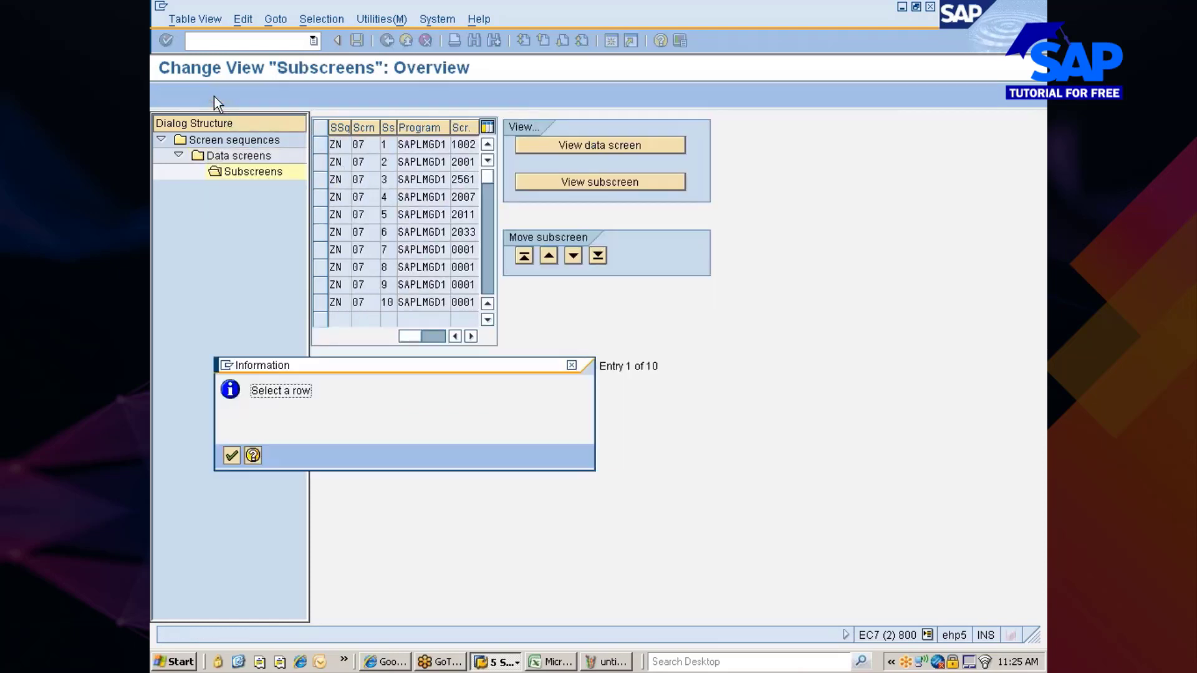
{"action": "left_click", "coordinate": [230, 457]}
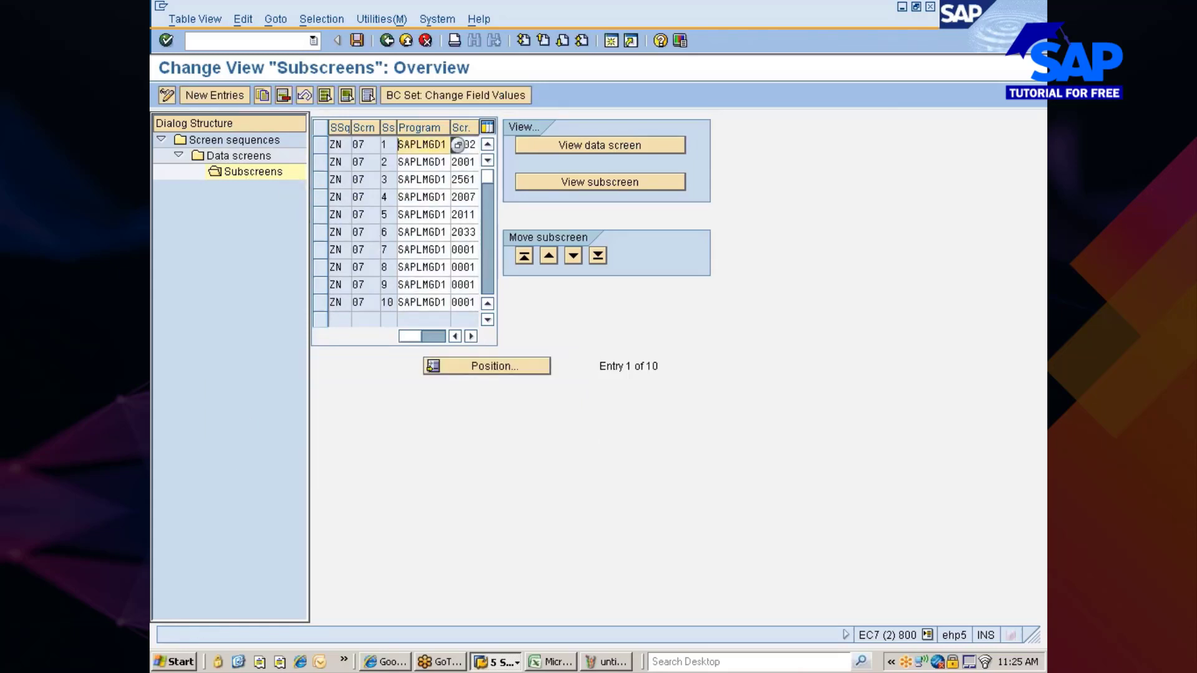
- Inspect the program and screen number of subscreen 7 (SAPLMGD1/0001), and go back to the screen sequences overview
{"action": "left_click", "coordinate": [320, 249]}
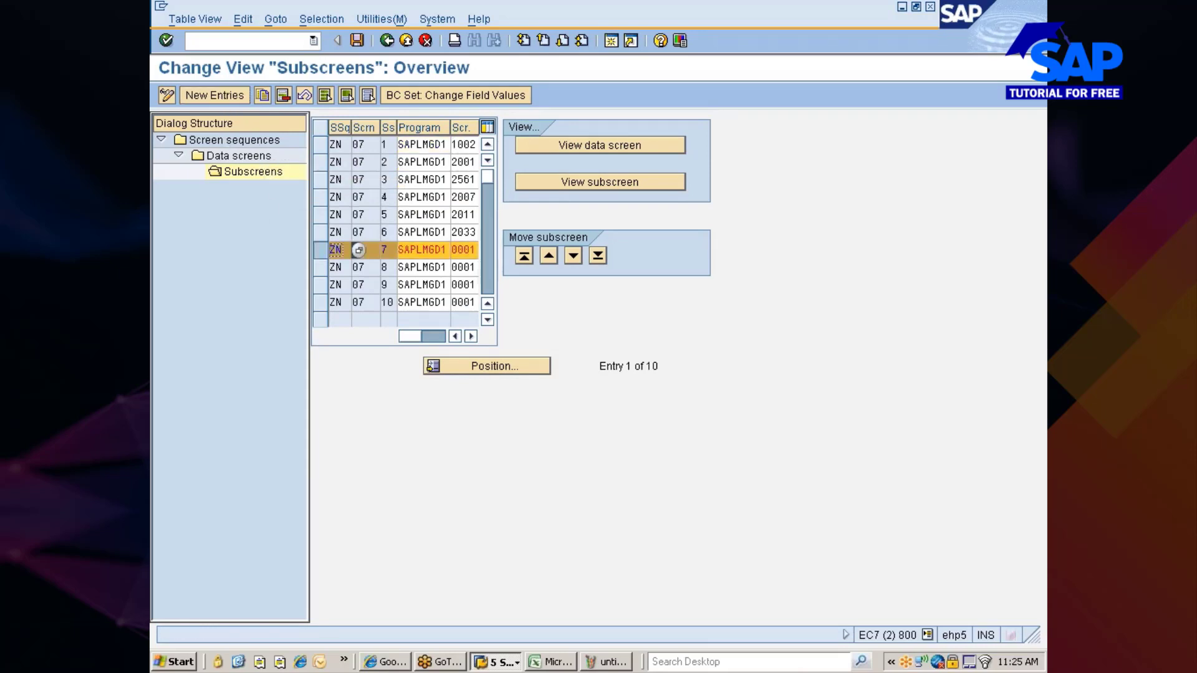
{"action": "left_click", "coordinate": [359, 250]}
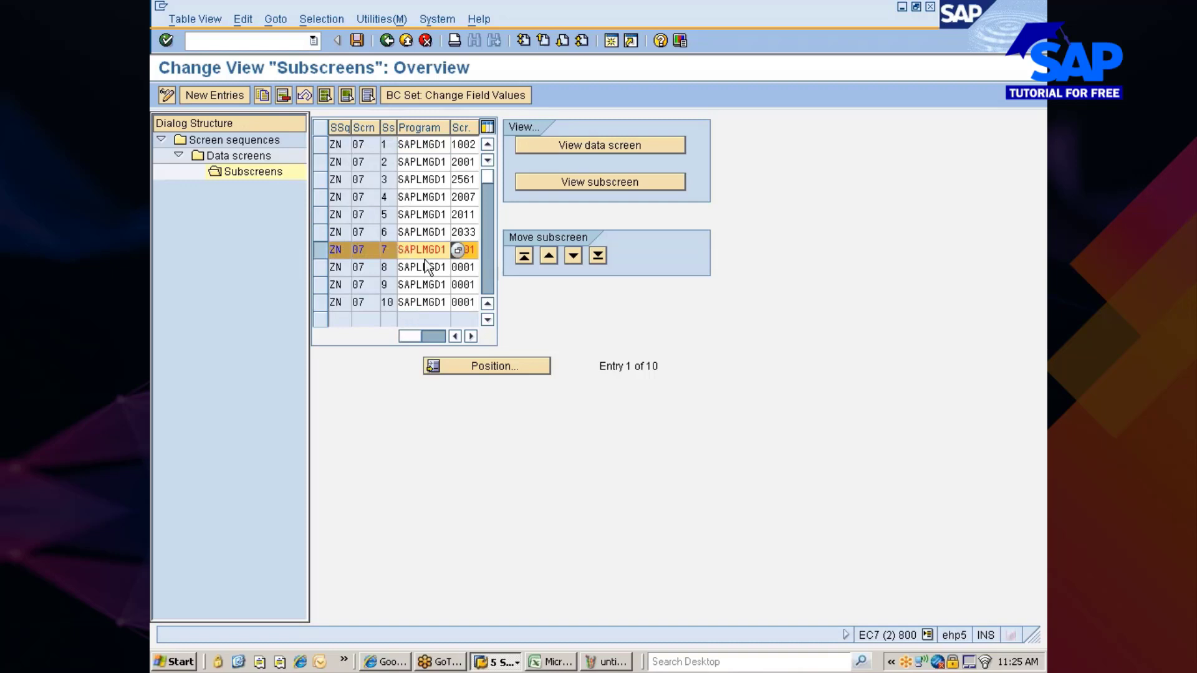
{"action": "left_click", "coordinate": [471, 249]}
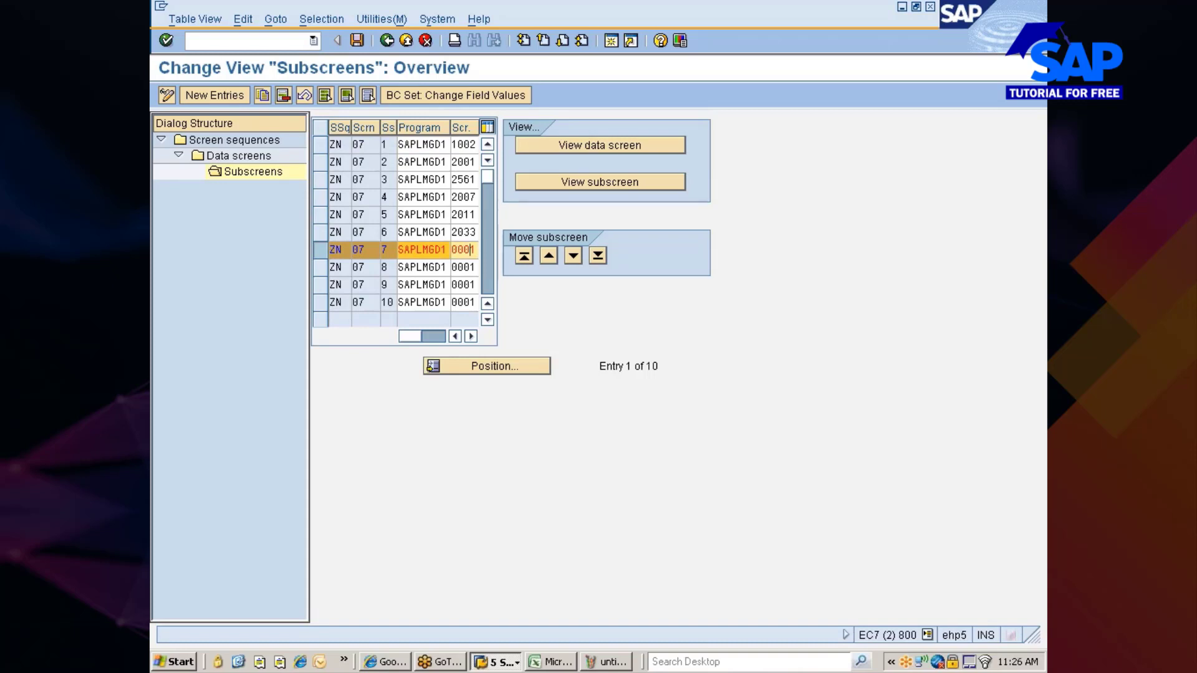
{"action": "left_click", "coordinate": [387, 42]}
{"action": "left_click", "coordinate": [387, 40]}
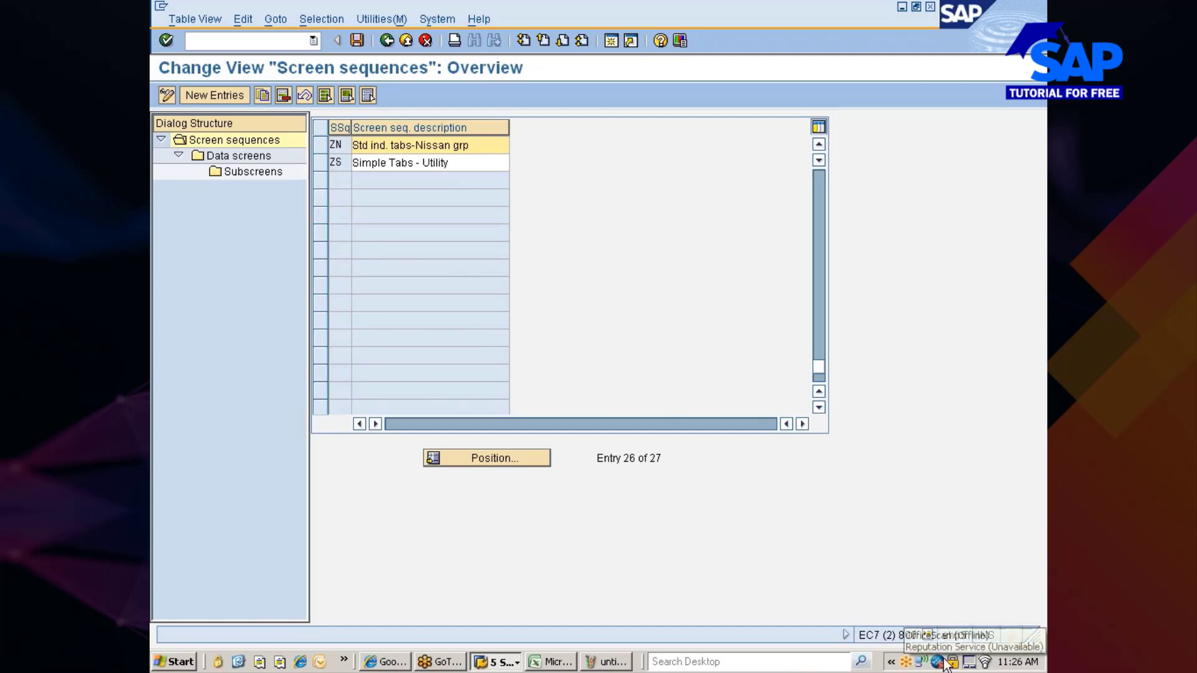
{"action": "left_click", "coordinate": [893, 662]}
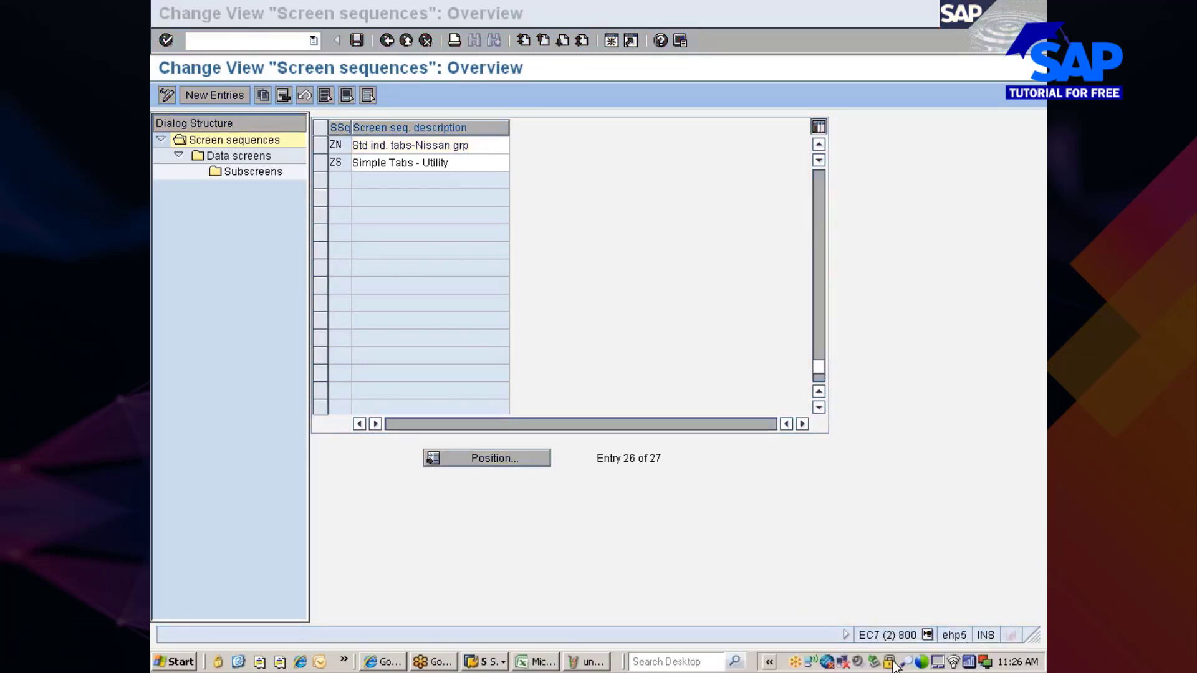
{"action": "double_click", "coordinate": [858, 661]}
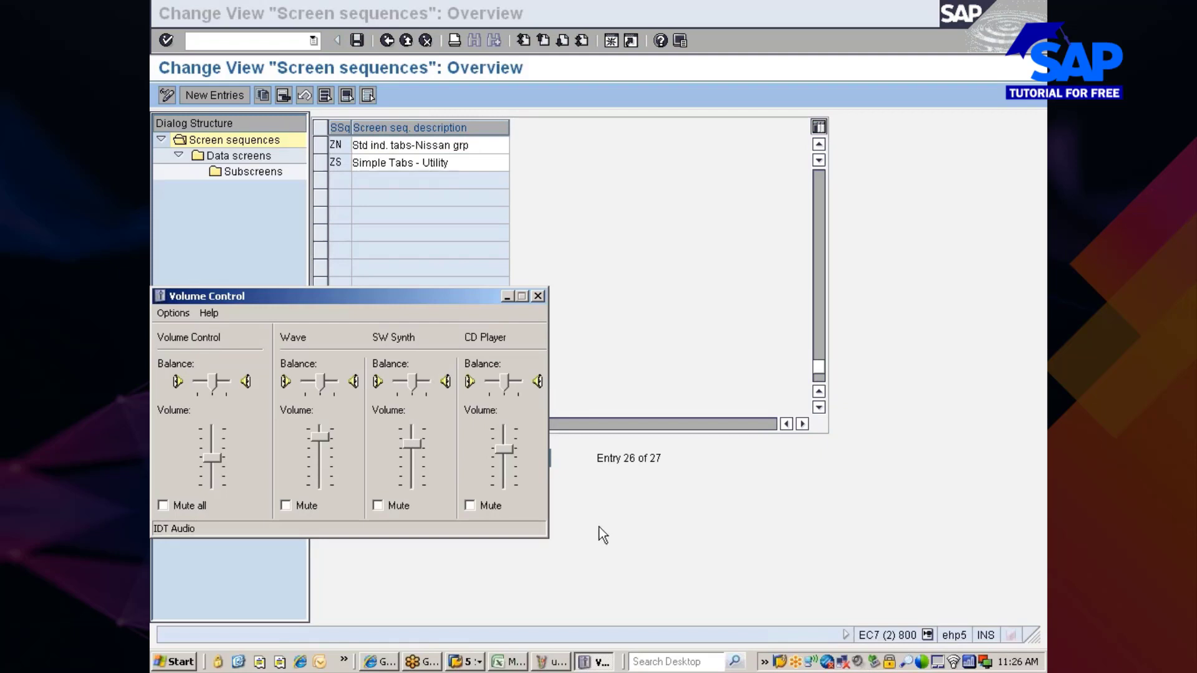
{"action": "left_click", "coordinate": [194, 502]}
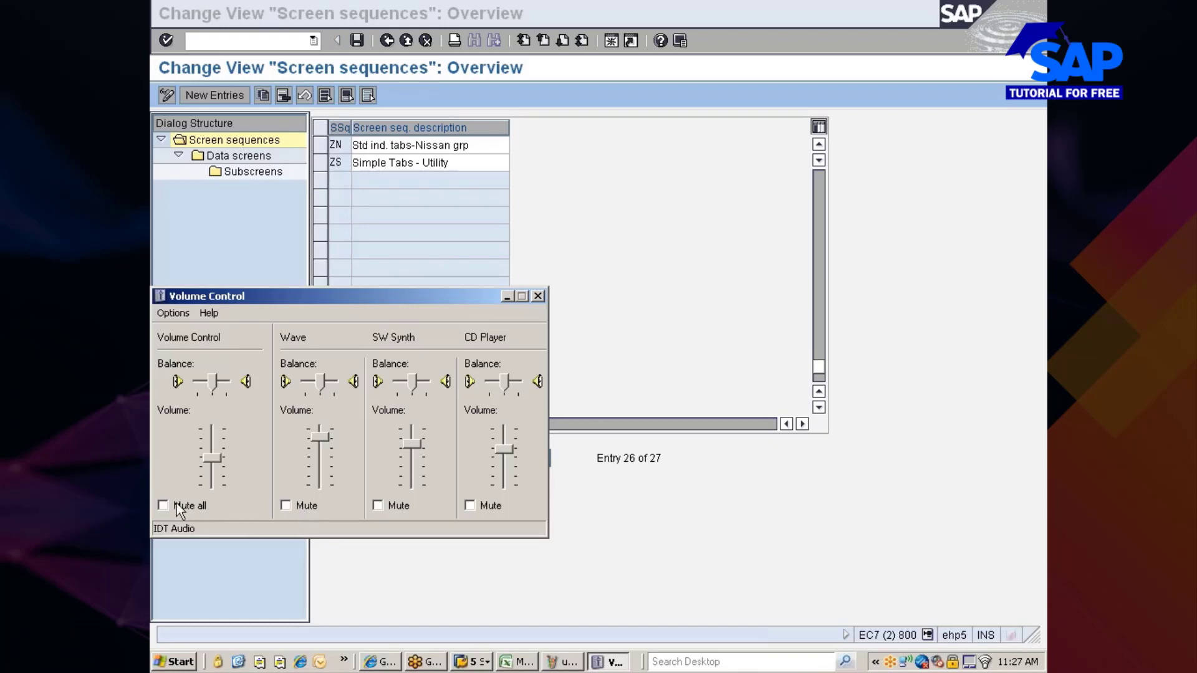
{"action": "left_click", "coordinate": [540, 294]}
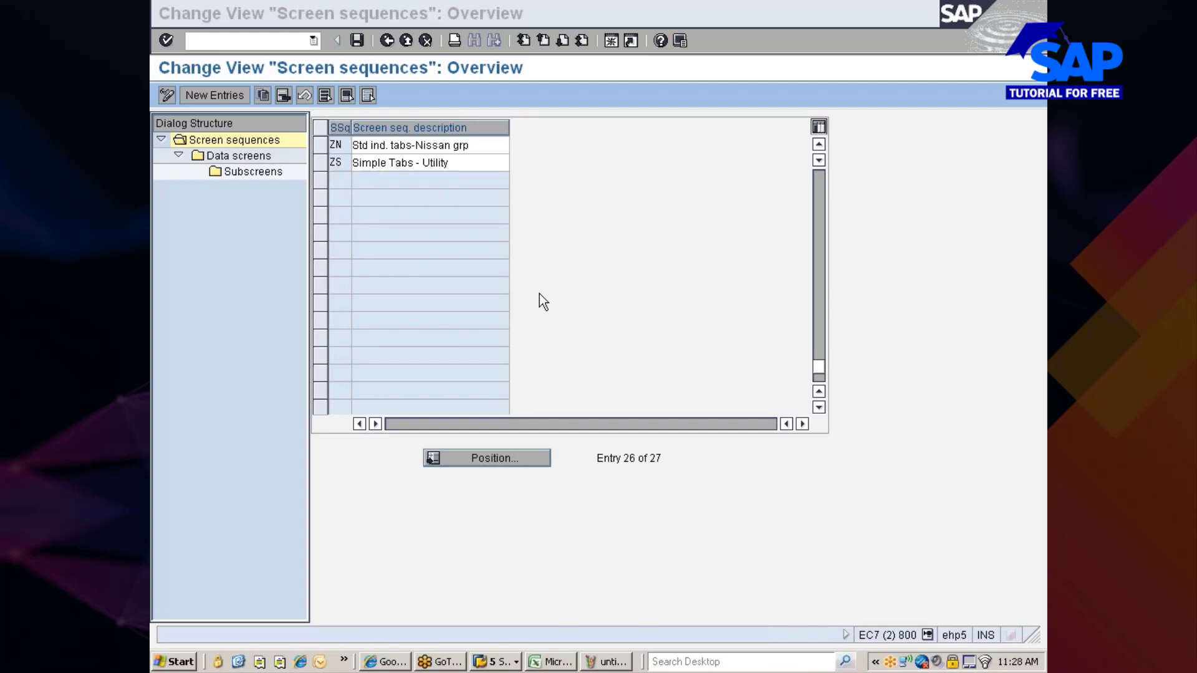
- Leave the screen sequence maintenance without saving the changes
{"action": "left_click", "coordinate": [386, 40]}
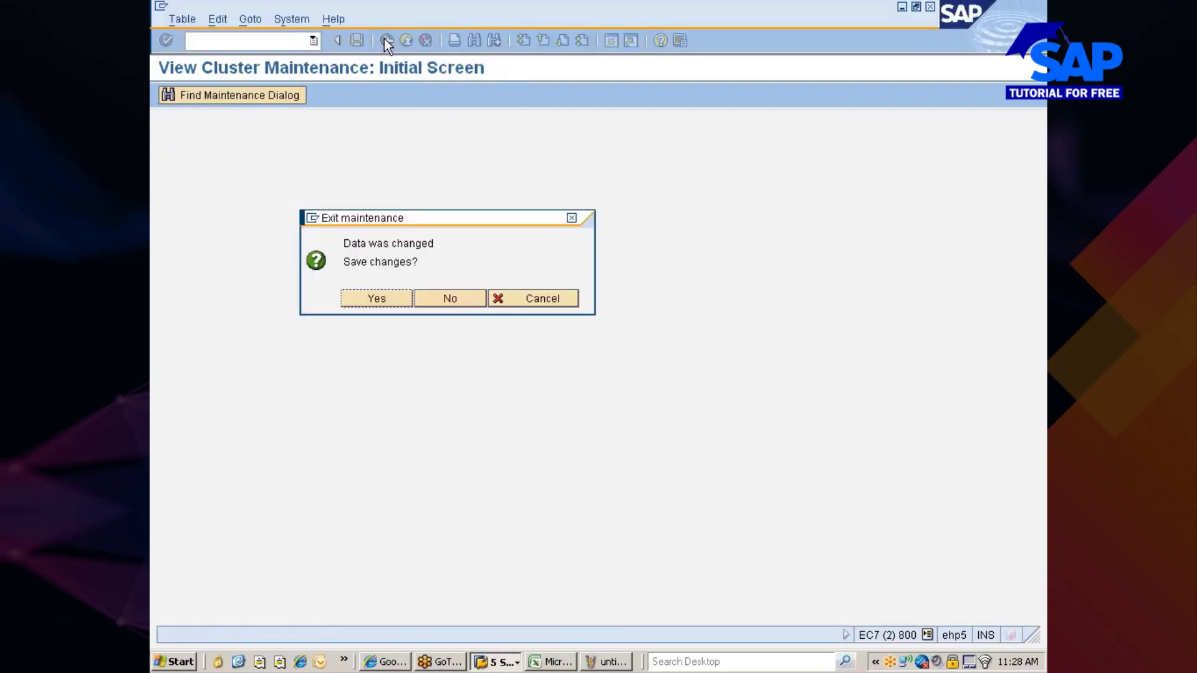
{"action": "left_click", "coordinate": [450, 299]}
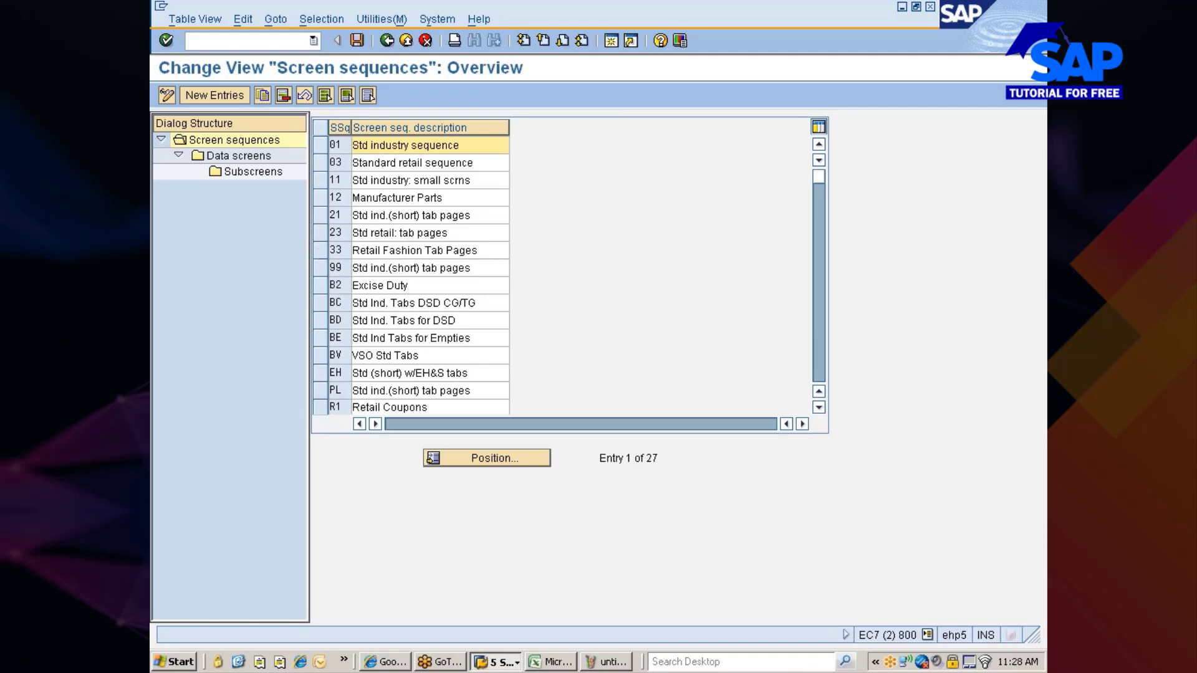
- Position on screen sequence ZN, display its data screens, and slightly widen the TT column
{"action": "left_click", "coordinate": [459, 455]}
{"action": "type", "text": "zn"}
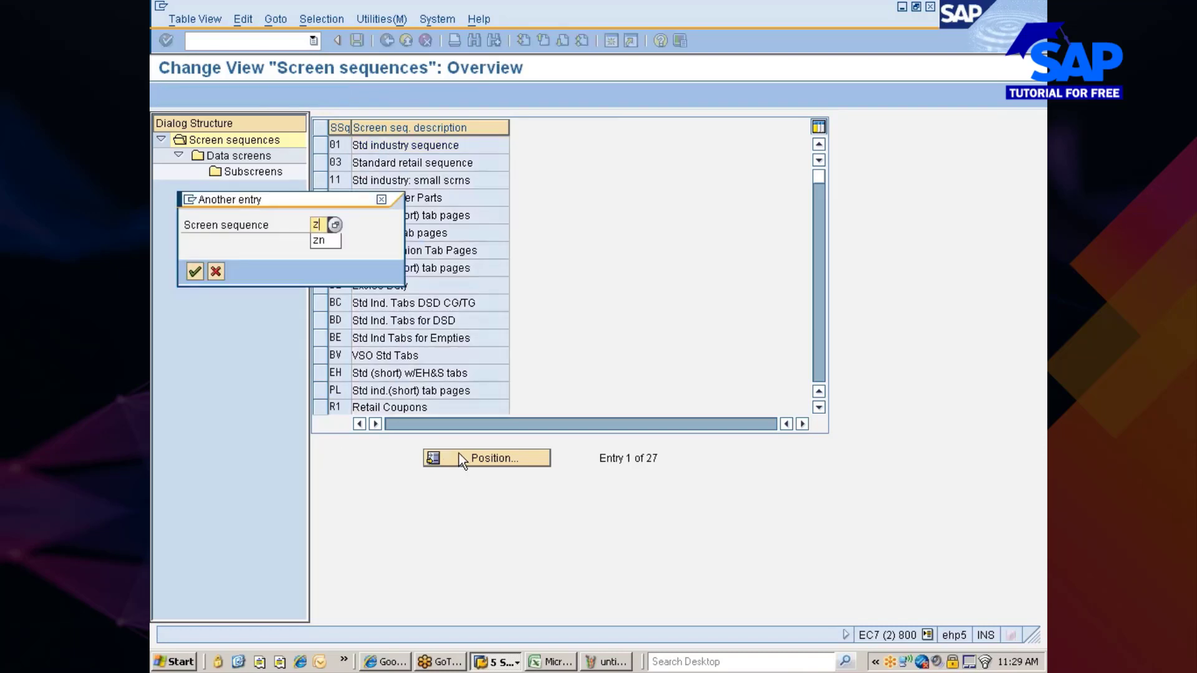
{"action": "key", "text": "Return"}
{"action": "key", "text": "Return"}
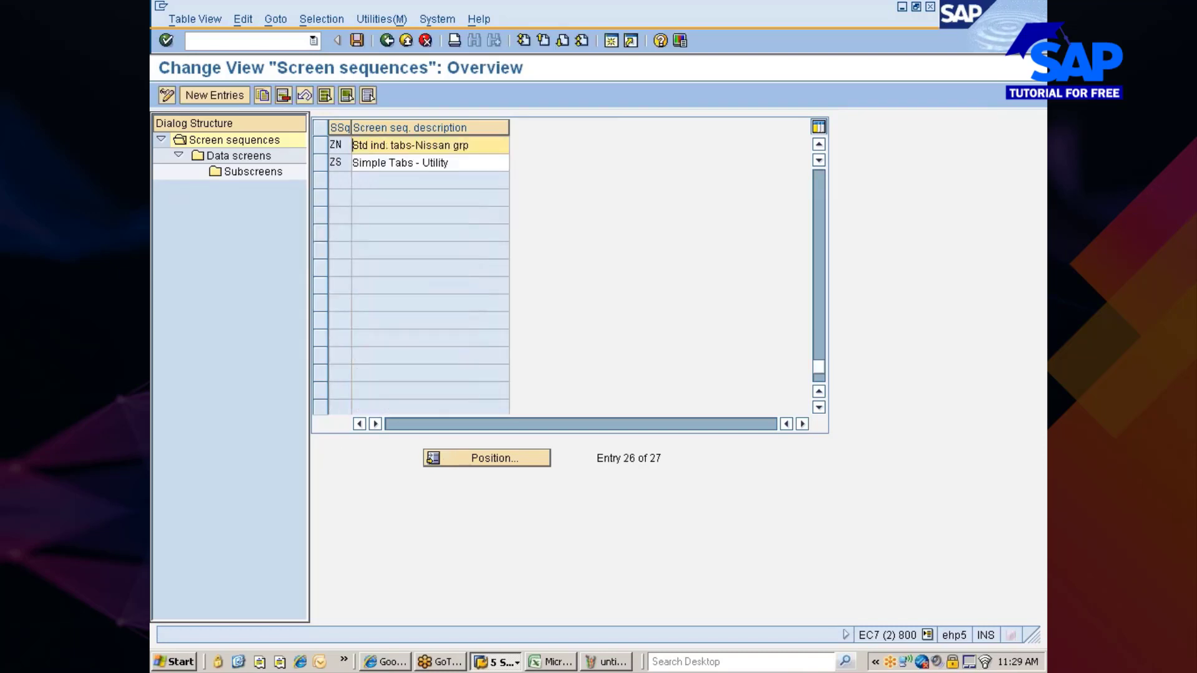
{"action": "left_click", "coordinate": [319, 145]}
{"action": "double_click", "coordinate": [243, 155]}
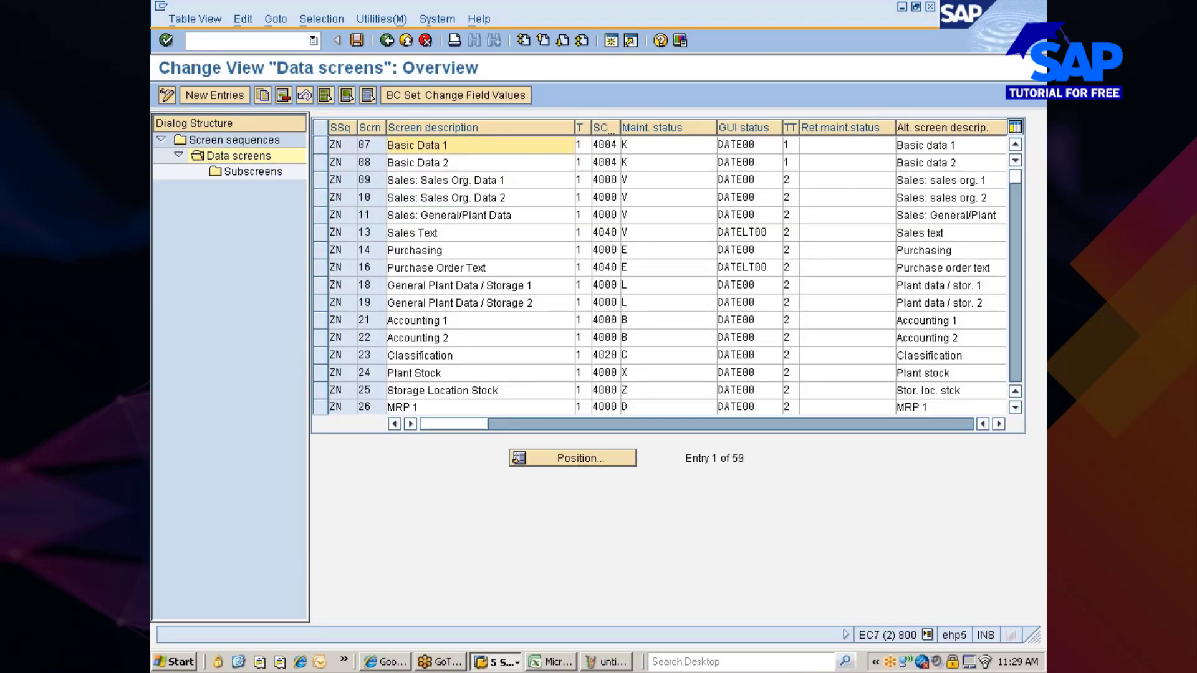
{"action": "left_click_drag", "start_coordinate": [797, 125], "coordinate": [810, 127]}
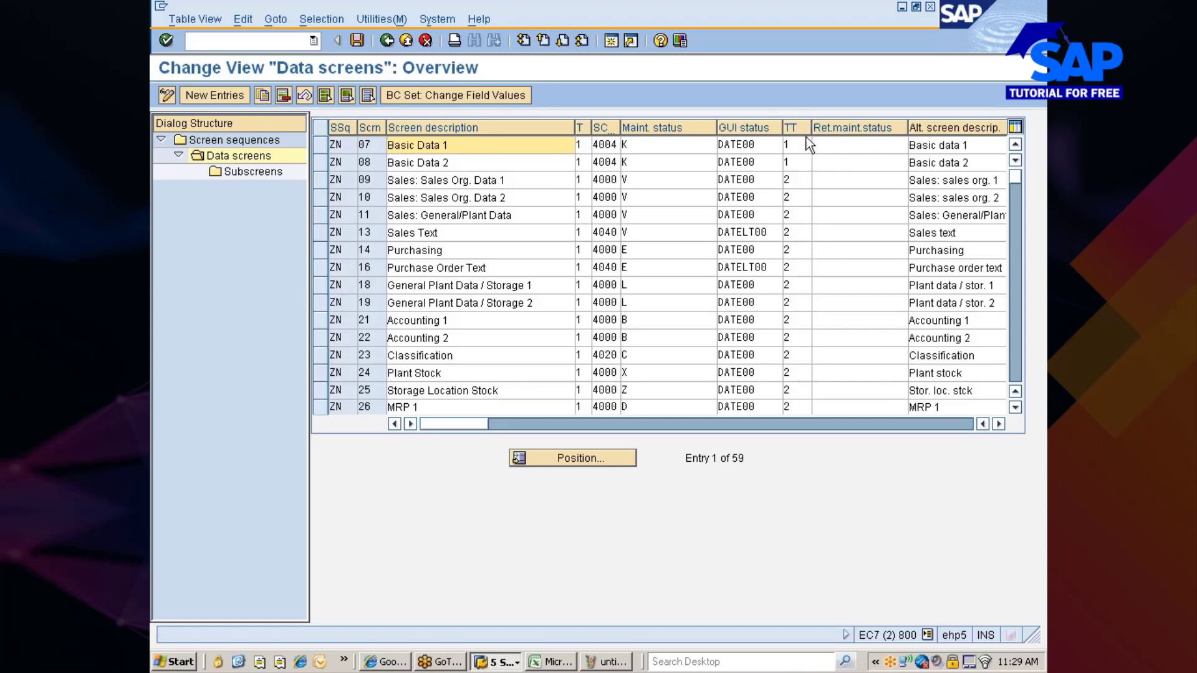
- List the possible title types for data screen 07 and read the field help, highlighting "transaction description" under type 1
{"action": "left_click", "coordinate": [798, 144]}
{"action": "left_click", "coordinate": [816, 144]}
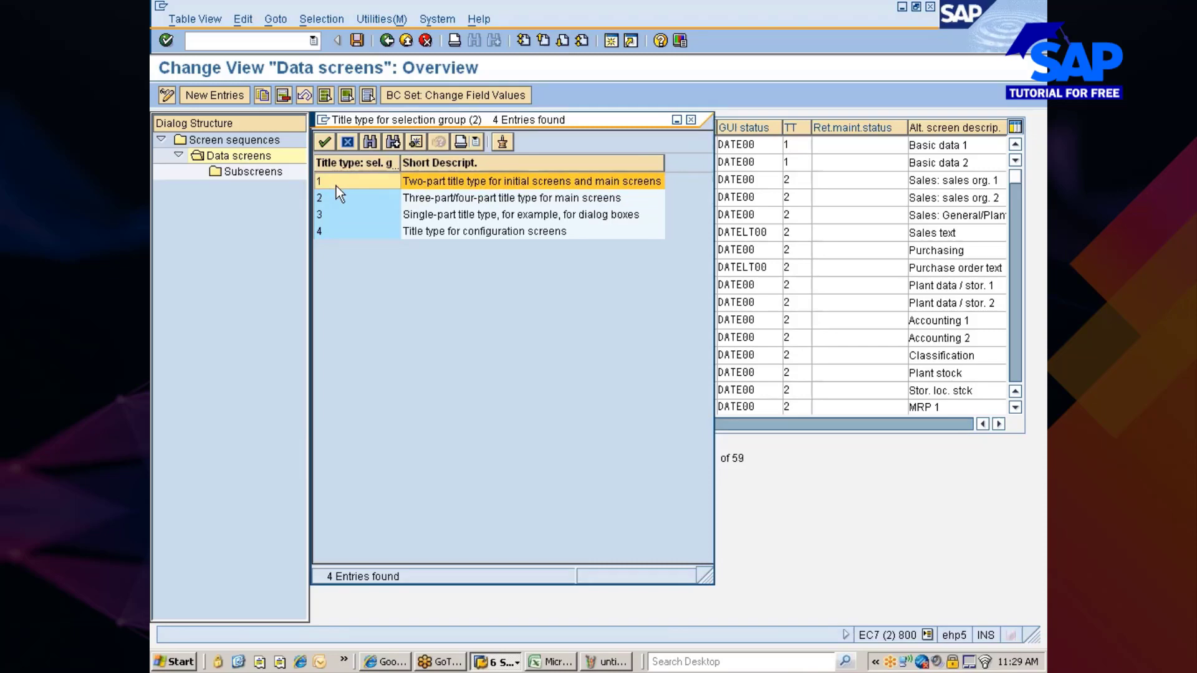
{"action": "key", "text": "F1"}
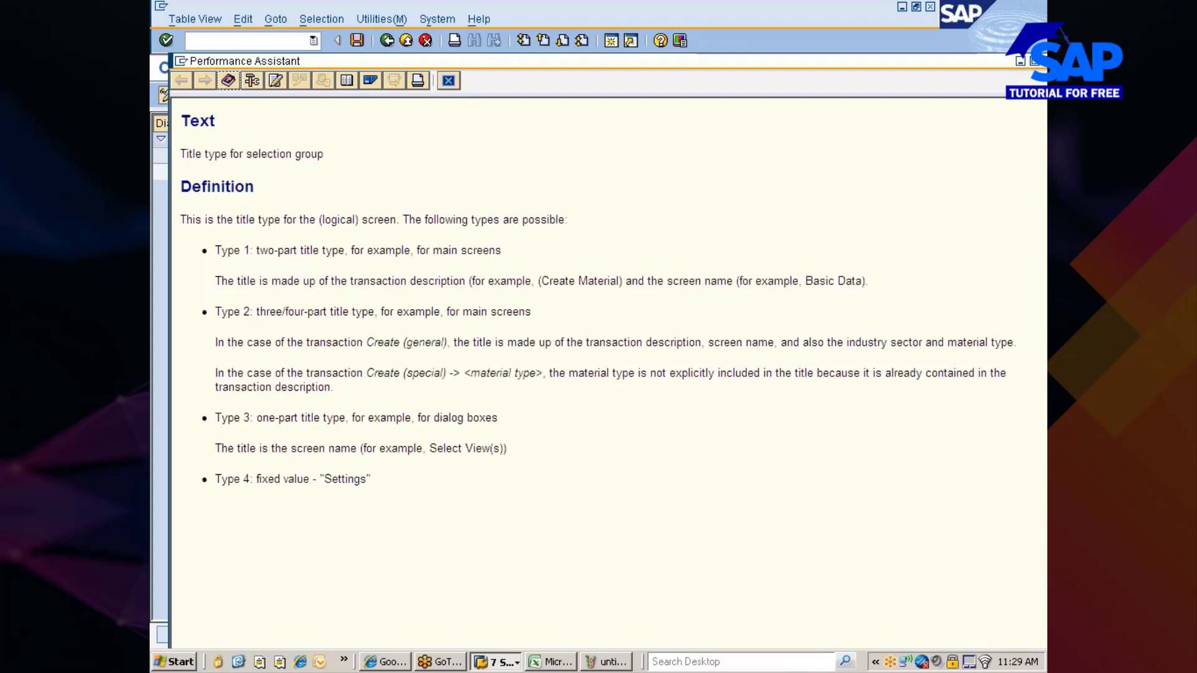
{"action": "left_click_drag", "start_coordinate": [350, 280], "coordinate": [468, 280]}
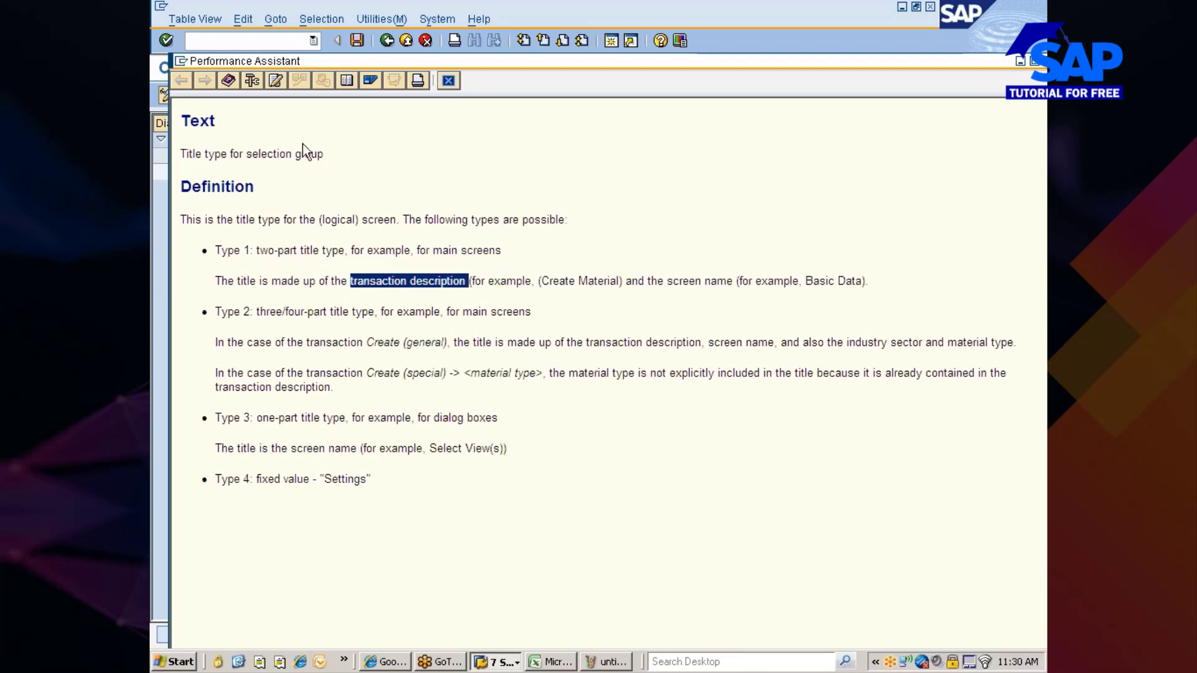
- Look up the table name in the title type field's technical information, and close the help and value list
{"action": "left_click", "coordinate": [251, 80]}
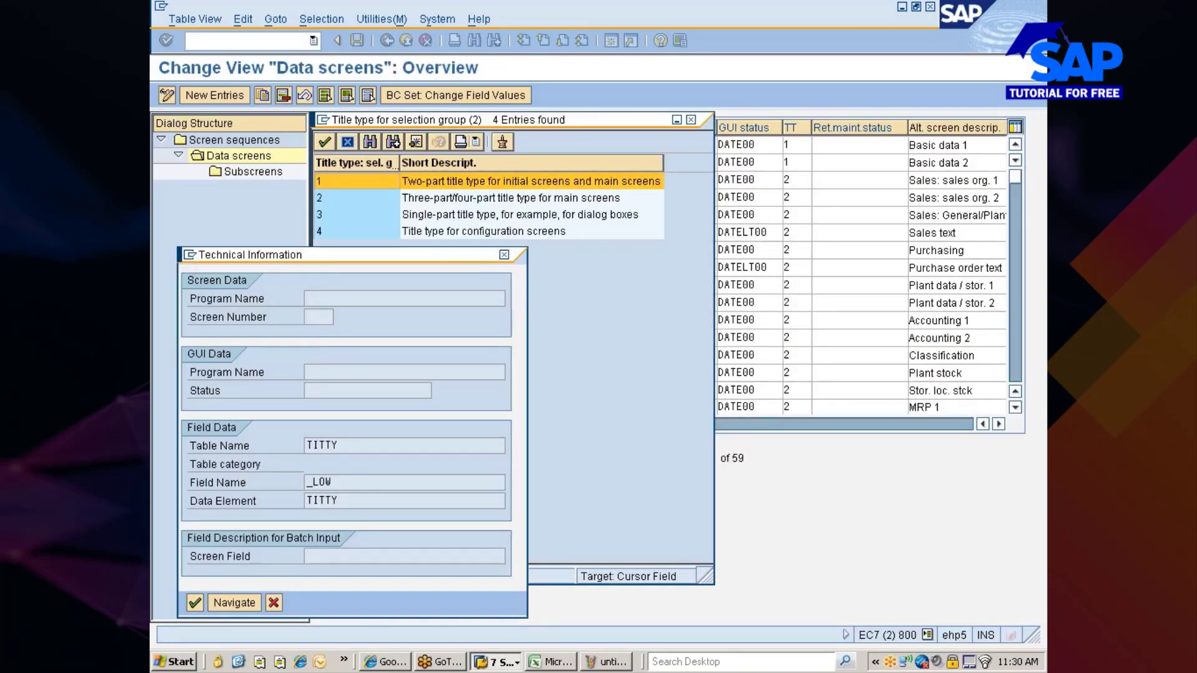
{"action": "double_click", "coordinate": [322, 445]}
{"action": "left_click", "coordinate": [307, 445]}
{"action": "left_click", "coordinate": [273, 602]}
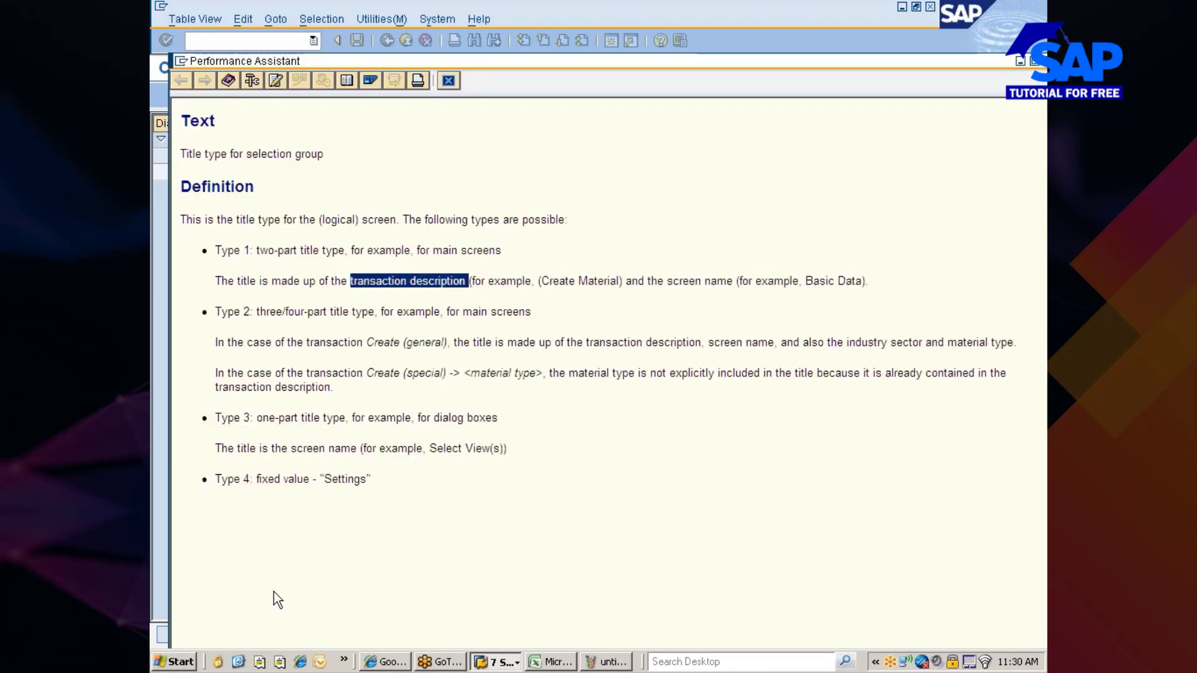
{"action": "left_click", "coordinate": [448, 80]}
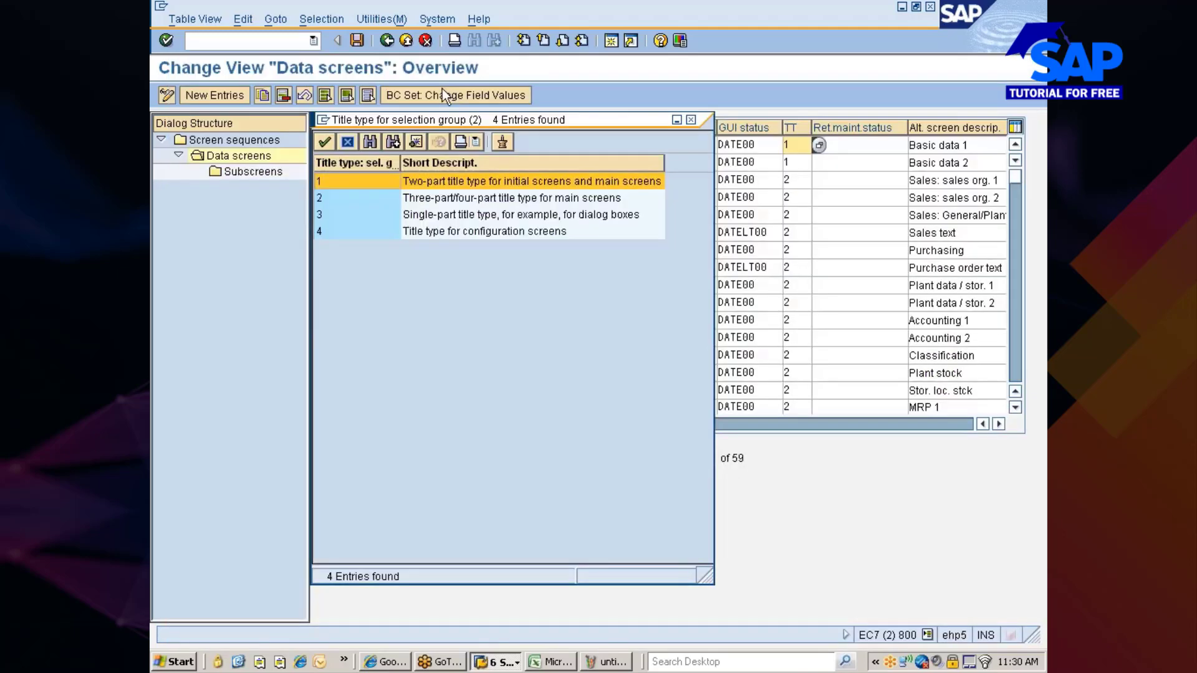
{"action": "left_click", "coordinate": [689, 120]}
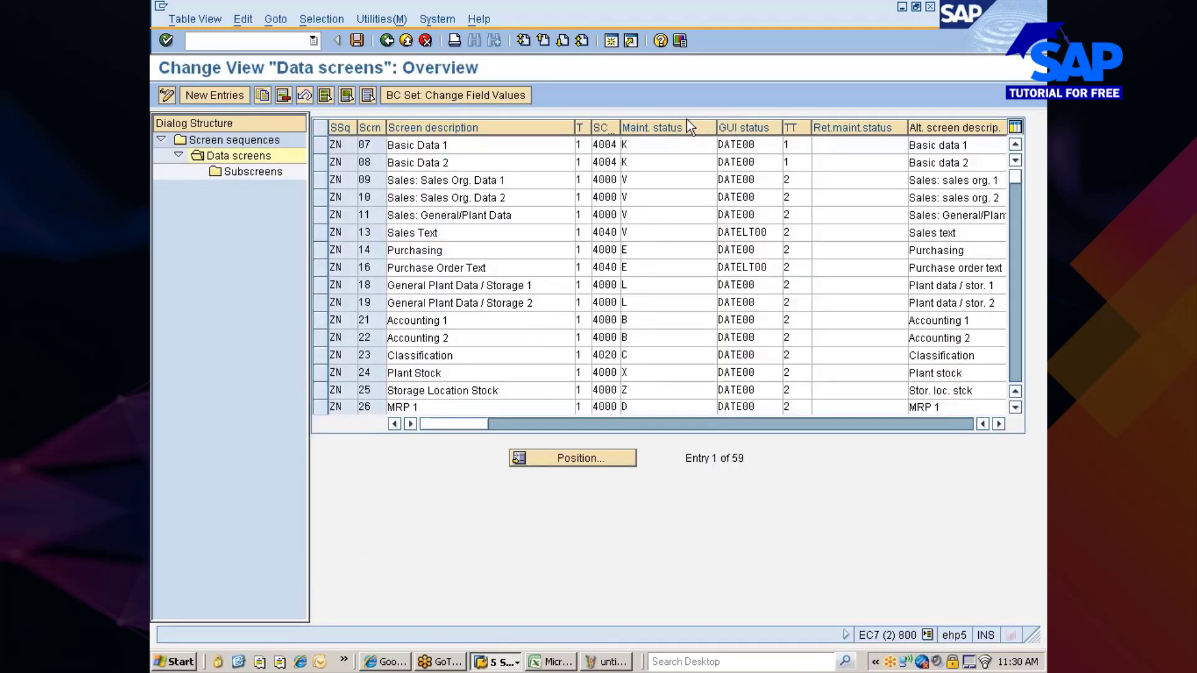
- Start SM30 in a new session and try to maintain, customize and display table TITTY
{"action": "type", "text": "/osm30"}
{"action": "key", "text": "Return"}
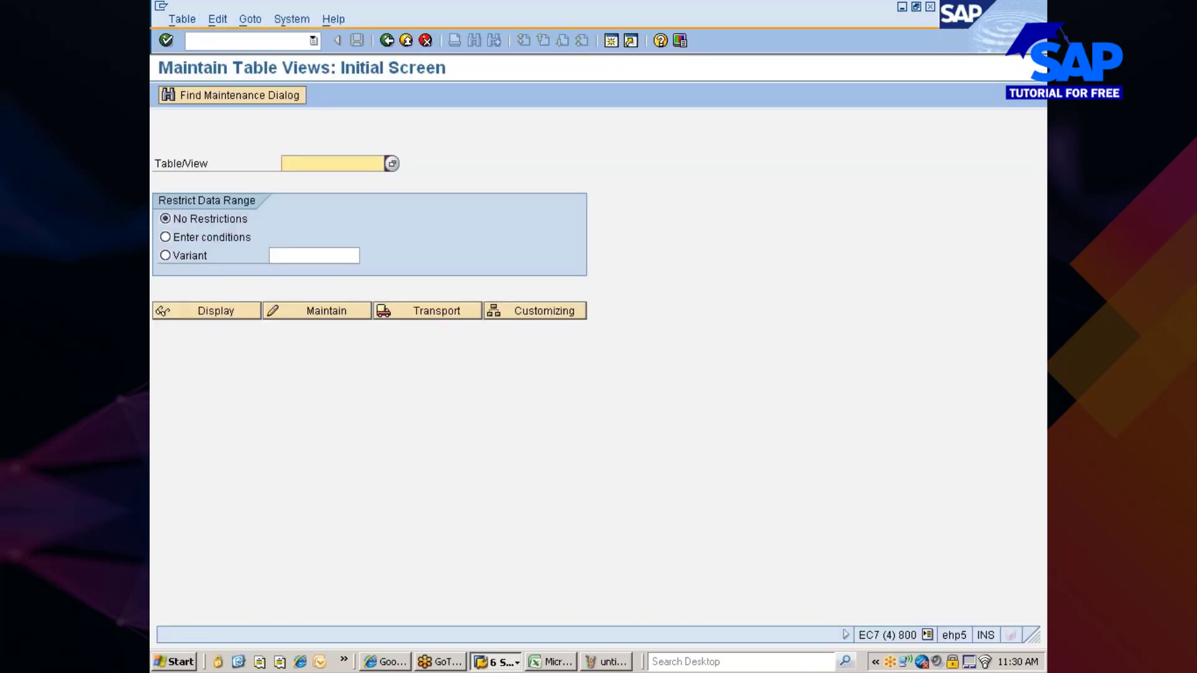
{"action": "type", "text": "TITTY"}
{"action": "left_click", "coordinate": [341, 316]}
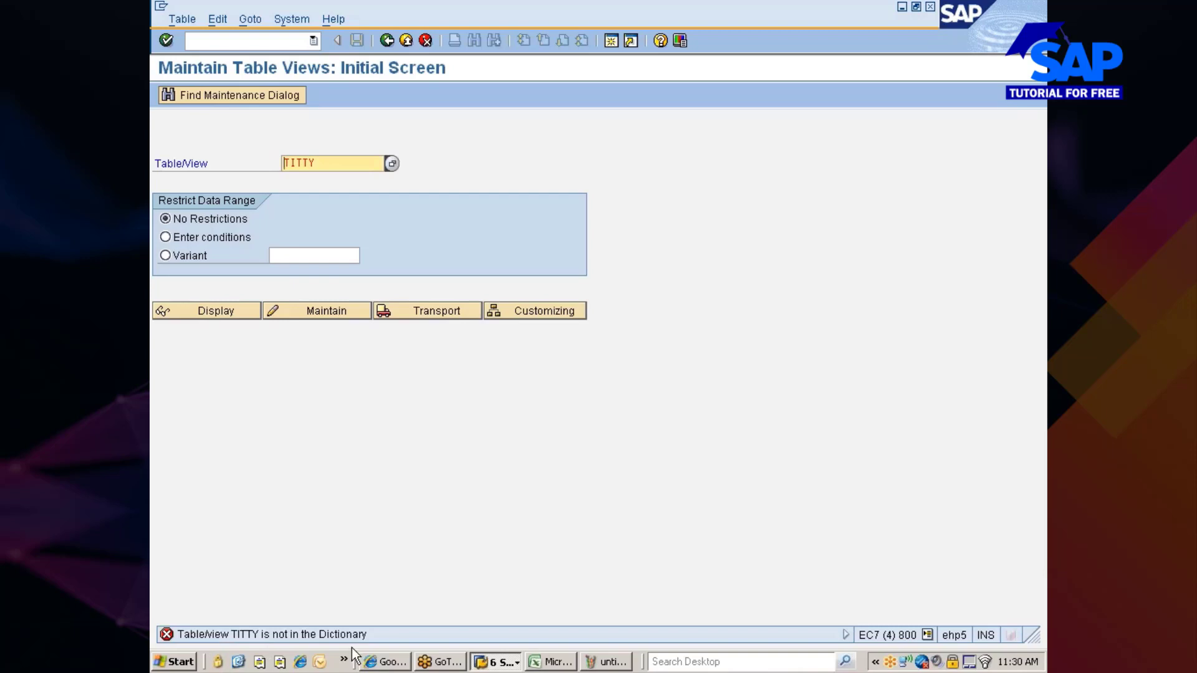
{"action": "left_click", "coordinate": [556, 312]}
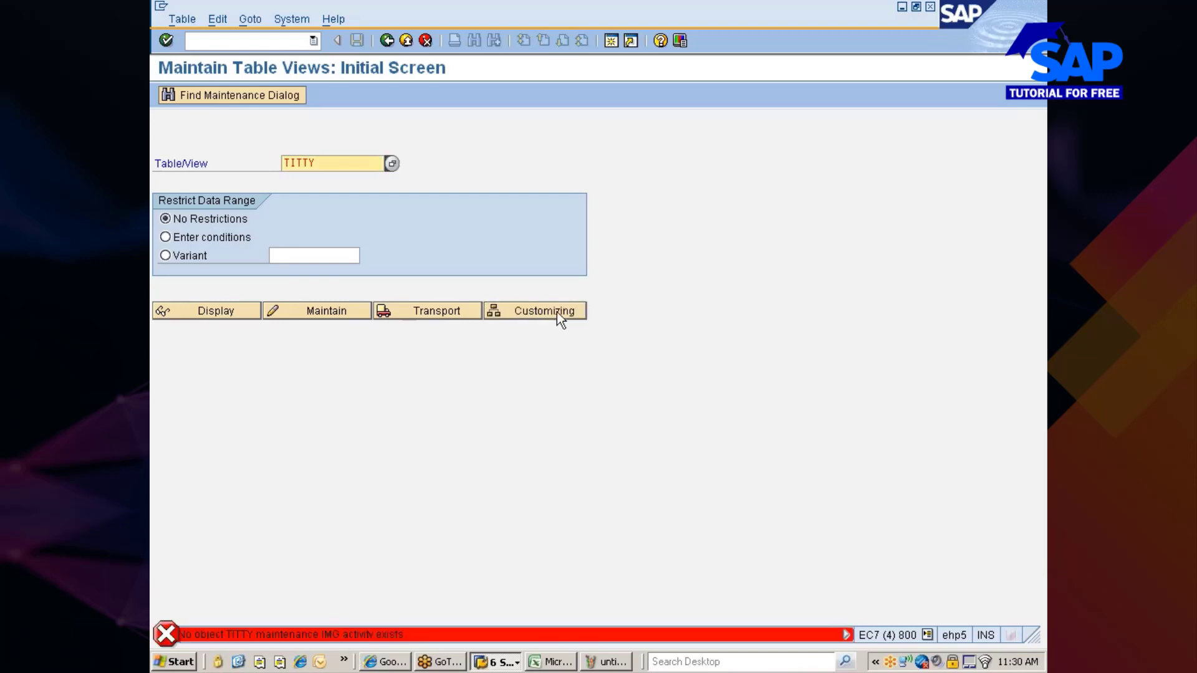
{"action": "left_click", "coordinate": [556, 312]}
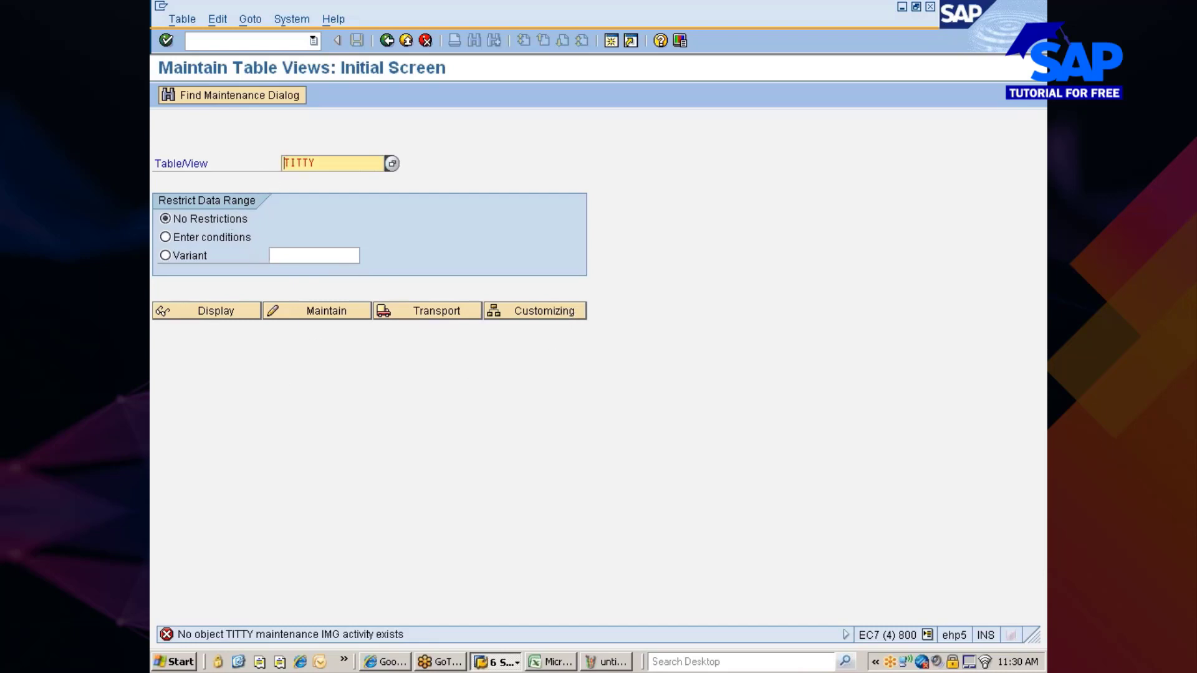
{"action": "left_click", "coordinate": [226, 314]}
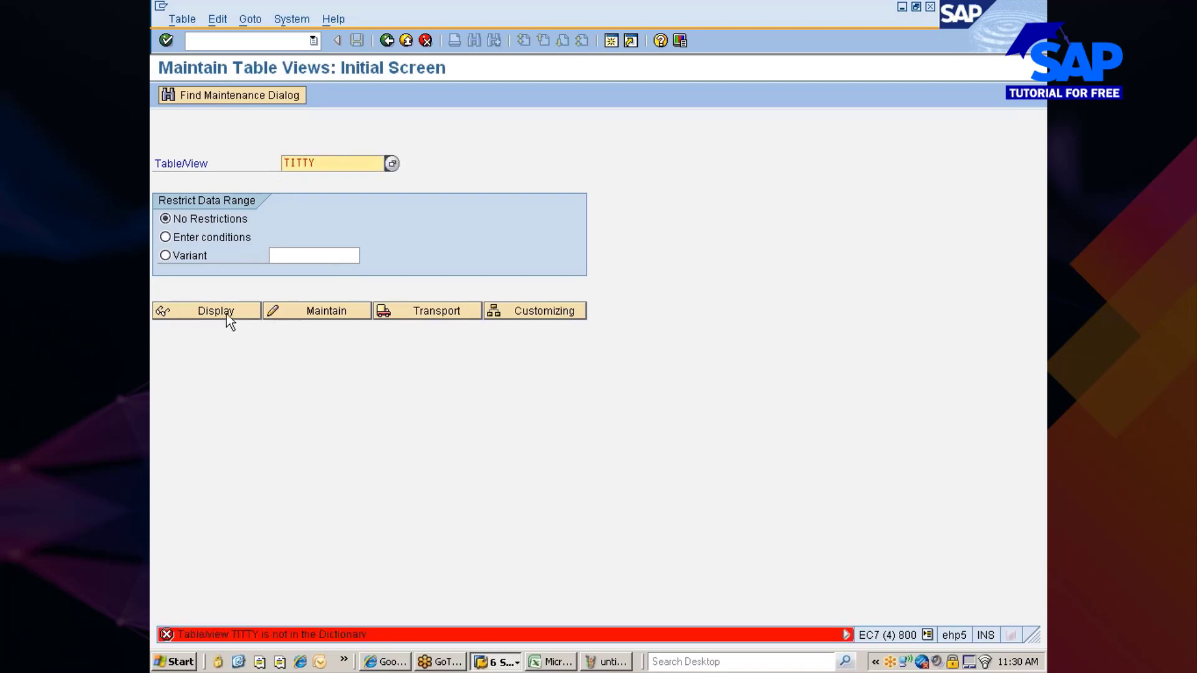
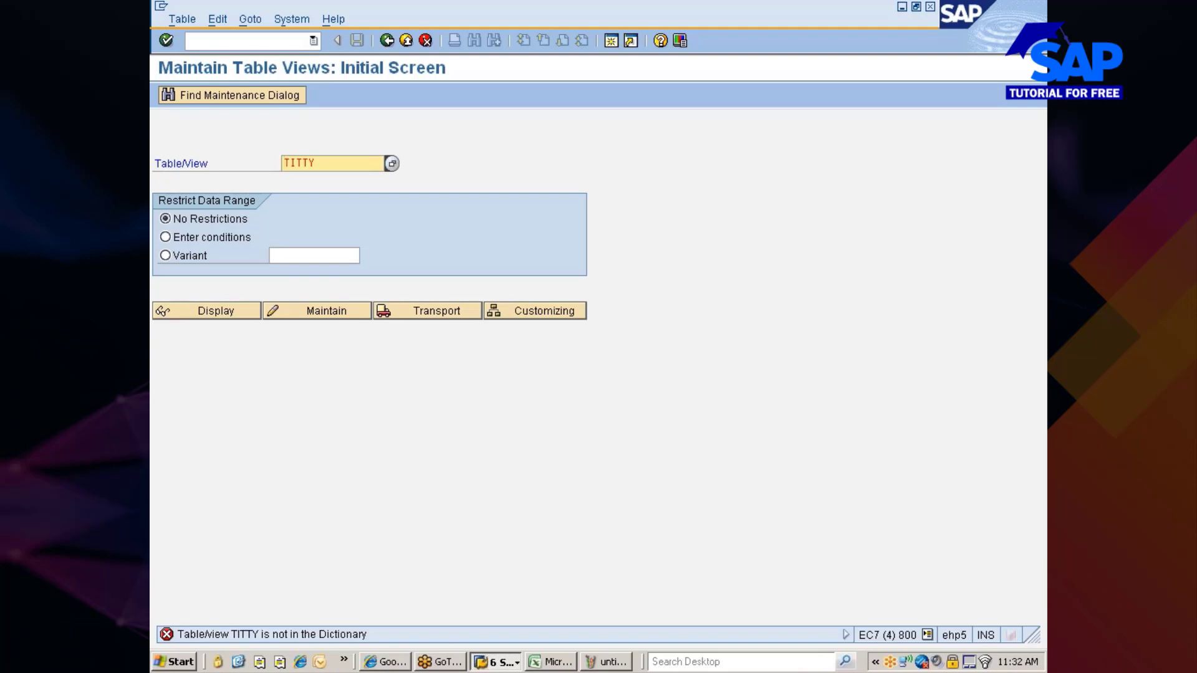
- Try to find a maintenance dialog for table TITTY, and exit table view maintenance
{"action": "left_click", "coordinate": [242, 100]}
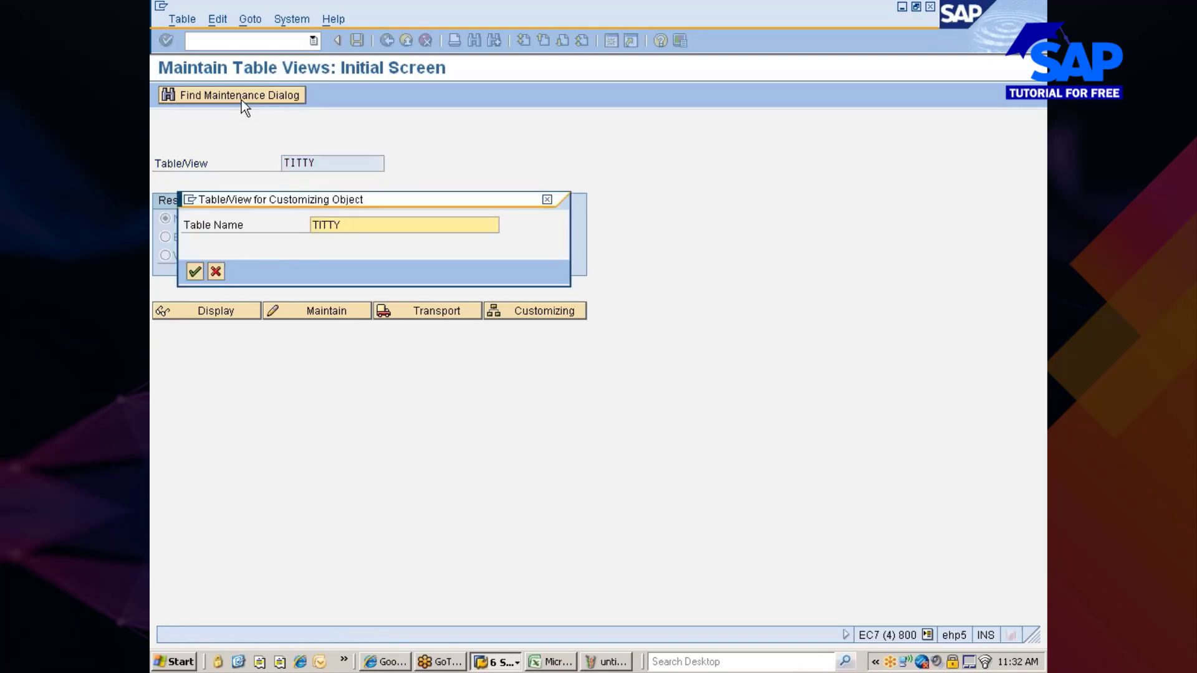
{"action": "left_click", "coordinate": [194, 272]}
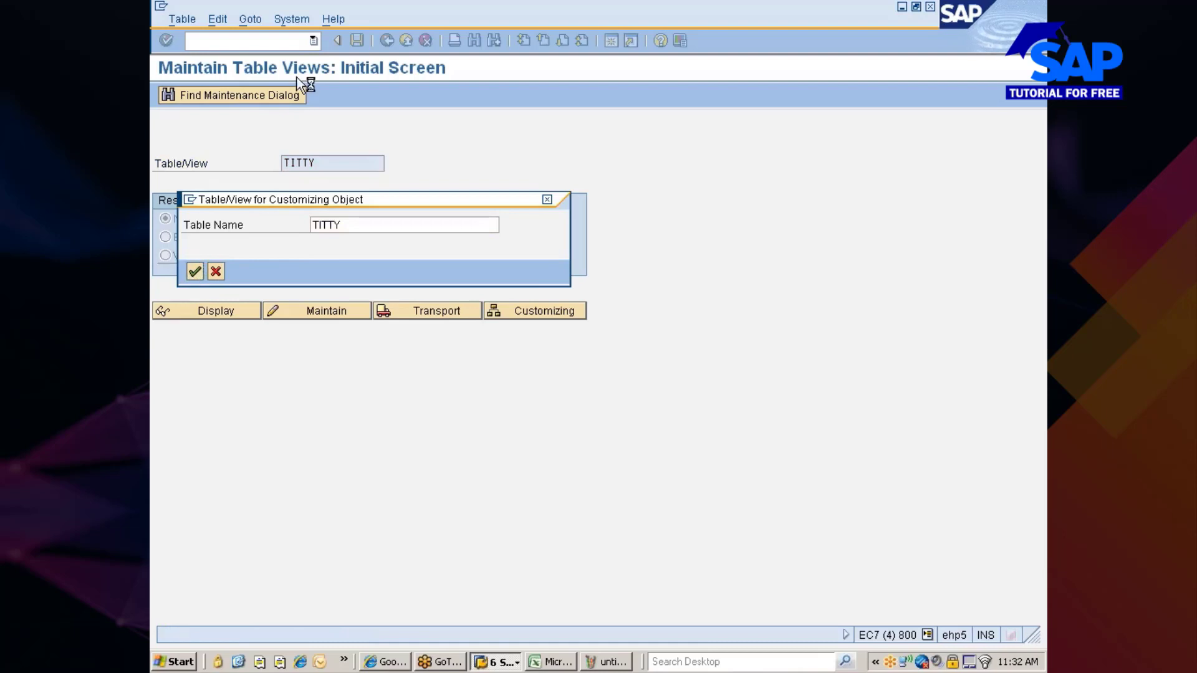
{"action": "key", "text": "Return"}
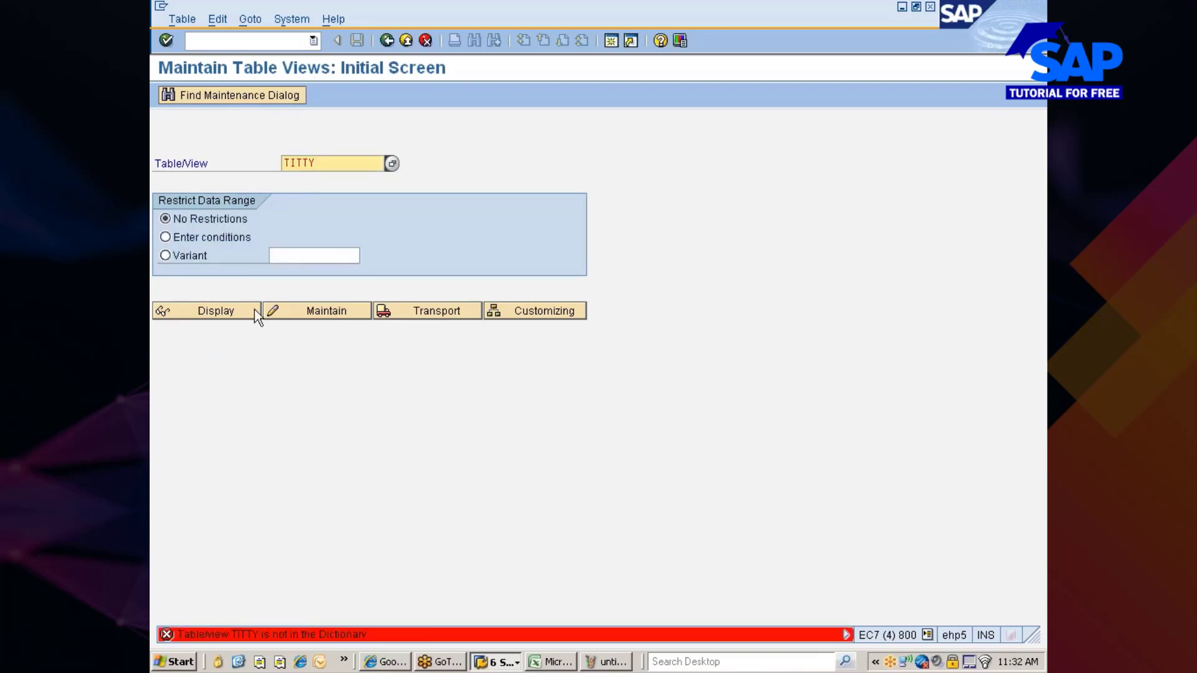
{"action": "left_click", "coordinate": [406, 40]}
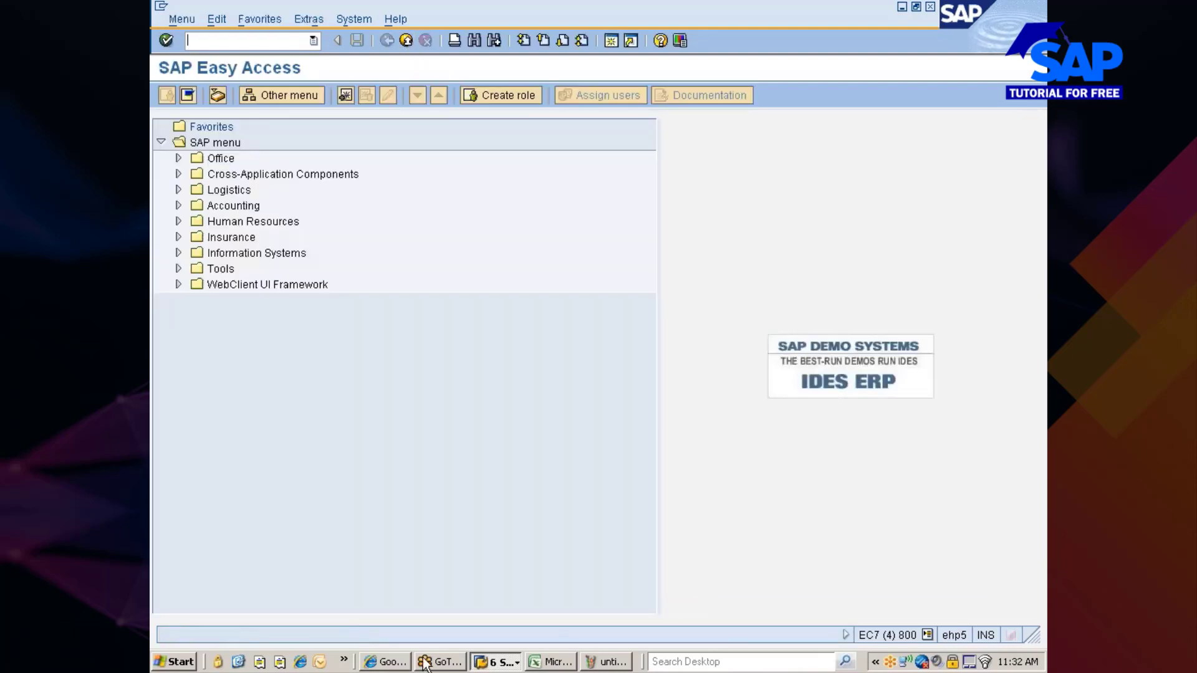
- Switch to the data screens overview session, go back to the IMG structure, and select the Assign Secondary Screens activity
{"action": "left_click", "coordinate": [497, 662]}
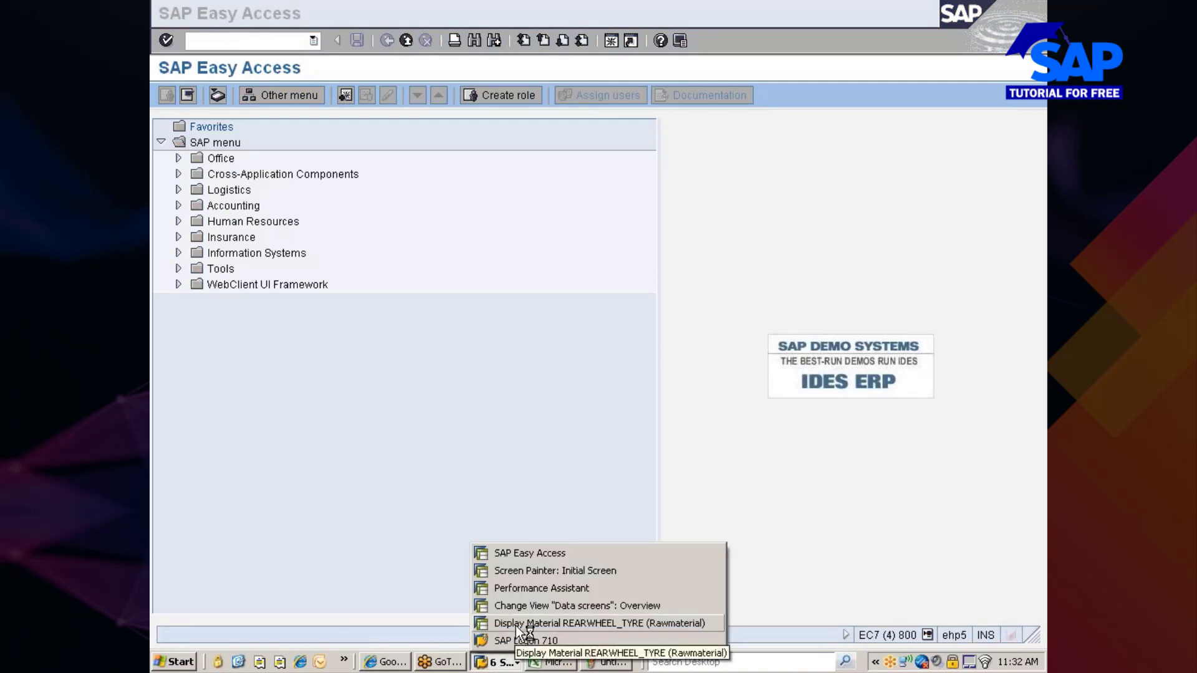
{"action": "left_click", "coordinate": [525, 607]}
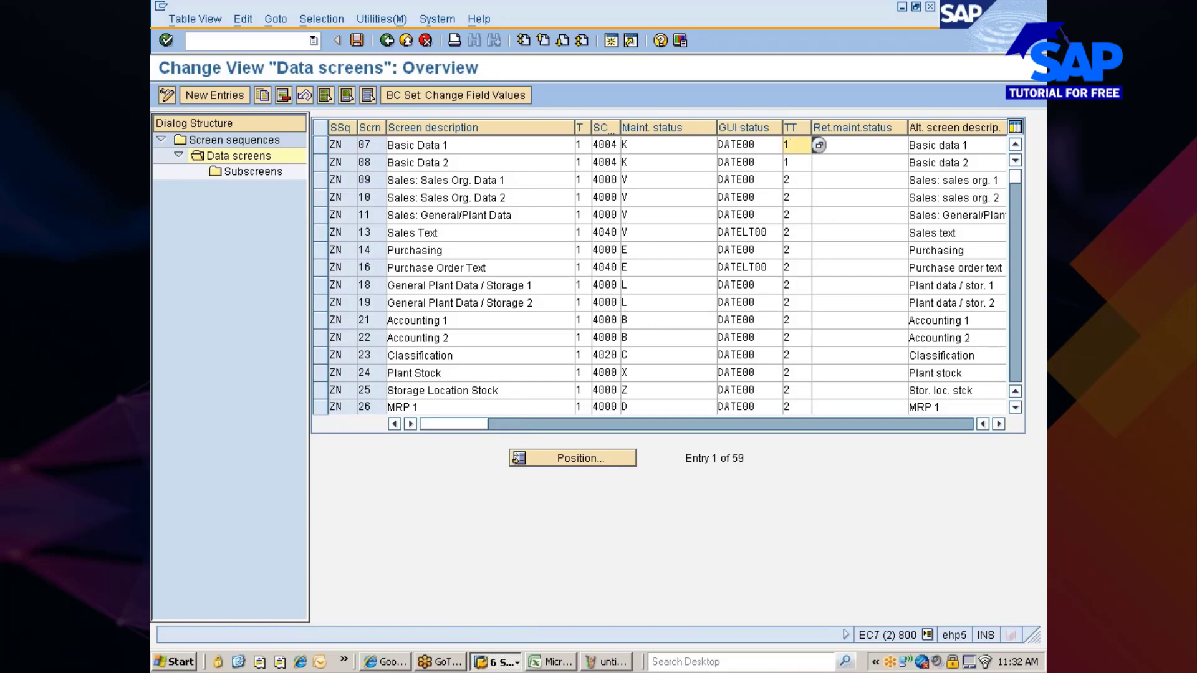
{"action": "left_click", "coordinate": [387, 41]}
{"action": "left_click", "coordinate": [387, 42]}
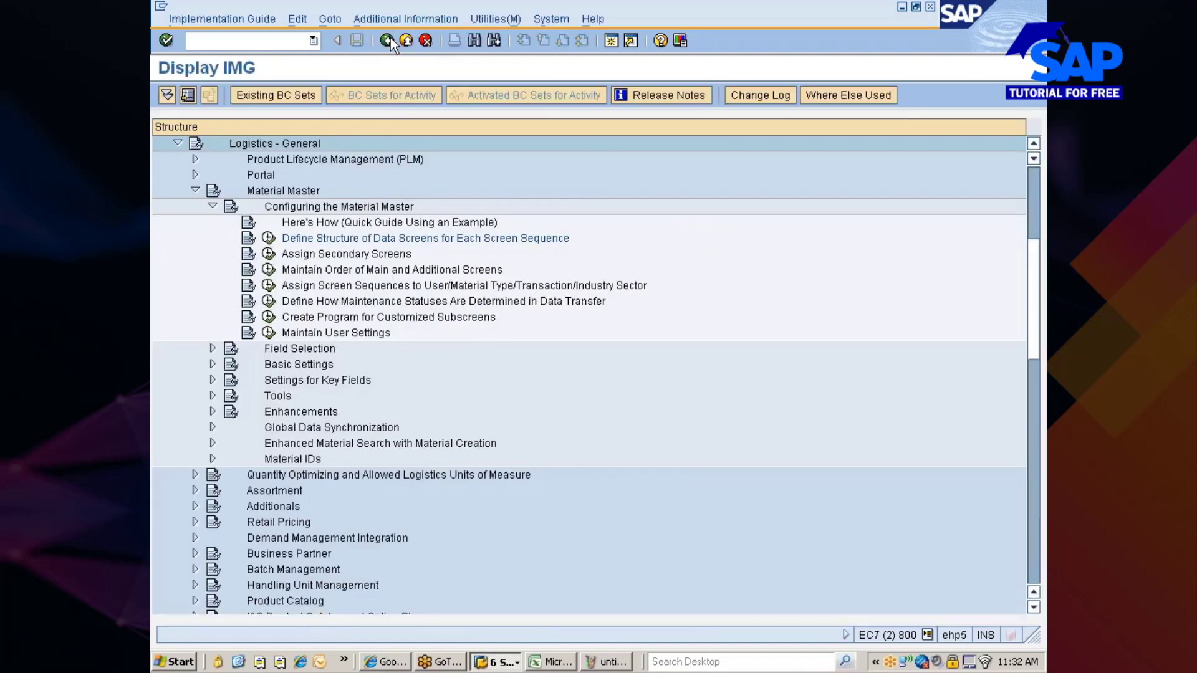
{"action": "left_click", "coordinate": [411, 239]}
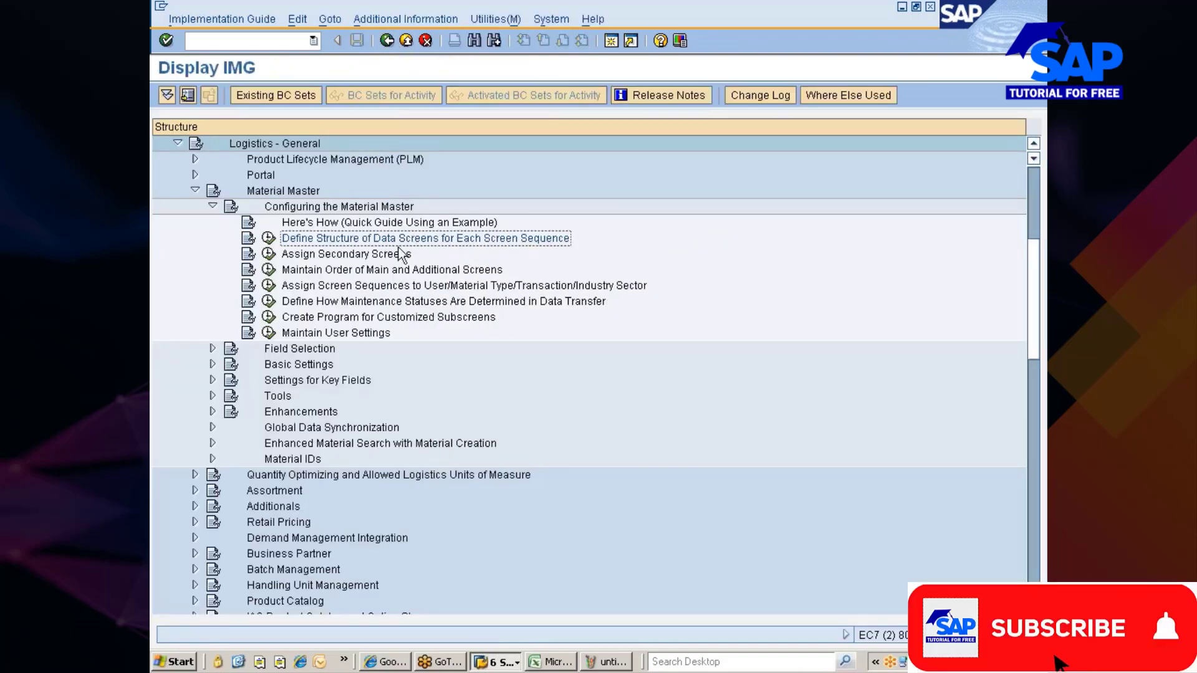
{"action": "left_click", "coordinate": [360, 255]}
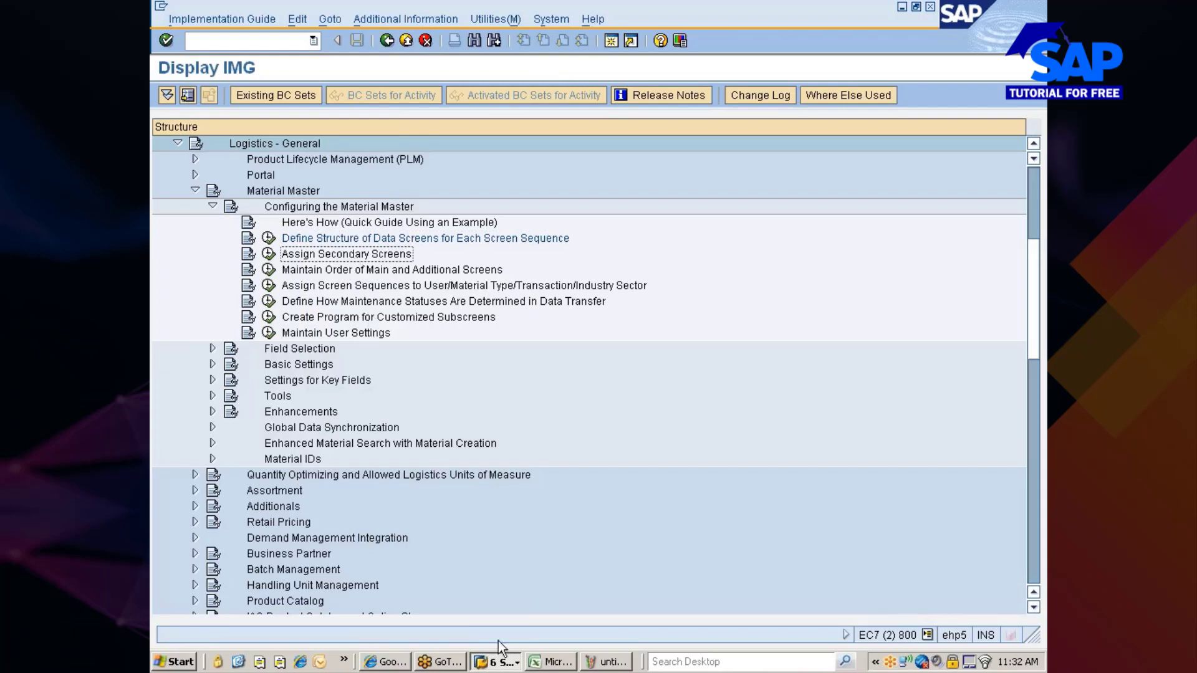
- Show the additional data of material REARWHEEL_TYRE, list its available views, and return to the IMG session
{"action": "left_click", "coordinate": [496, 662]}
{"action": "left_click", "coordinate": [537, 623]}
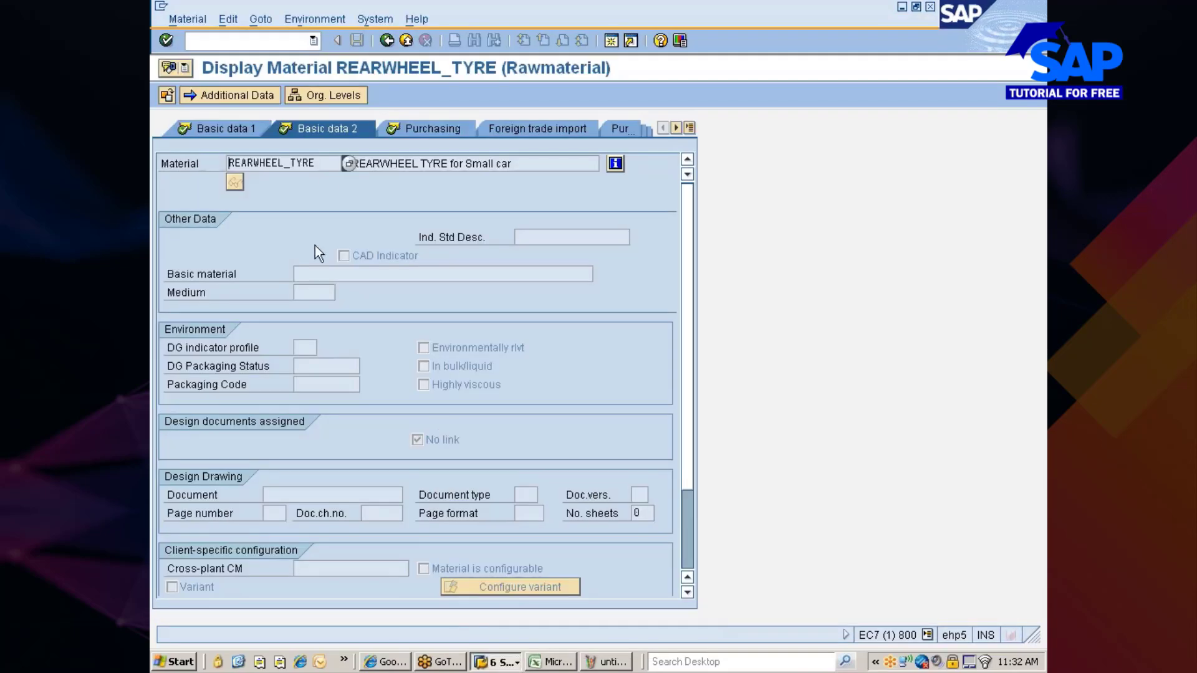
{"action": "left_click", "coordinate": [237, 97]}
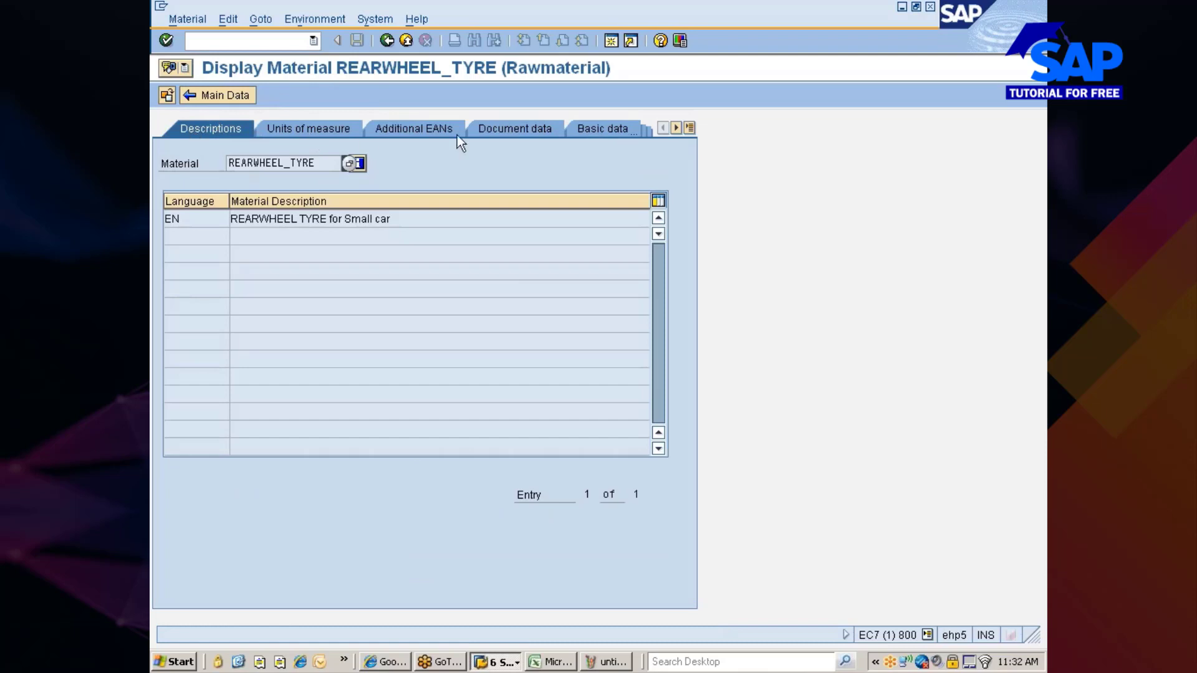
{"action": "left_click", "coordinate": [688, 127]}
{"action": "left_click", "coordinate": [717, 312]}
{"action": "key", "text": "alt+Tab"}
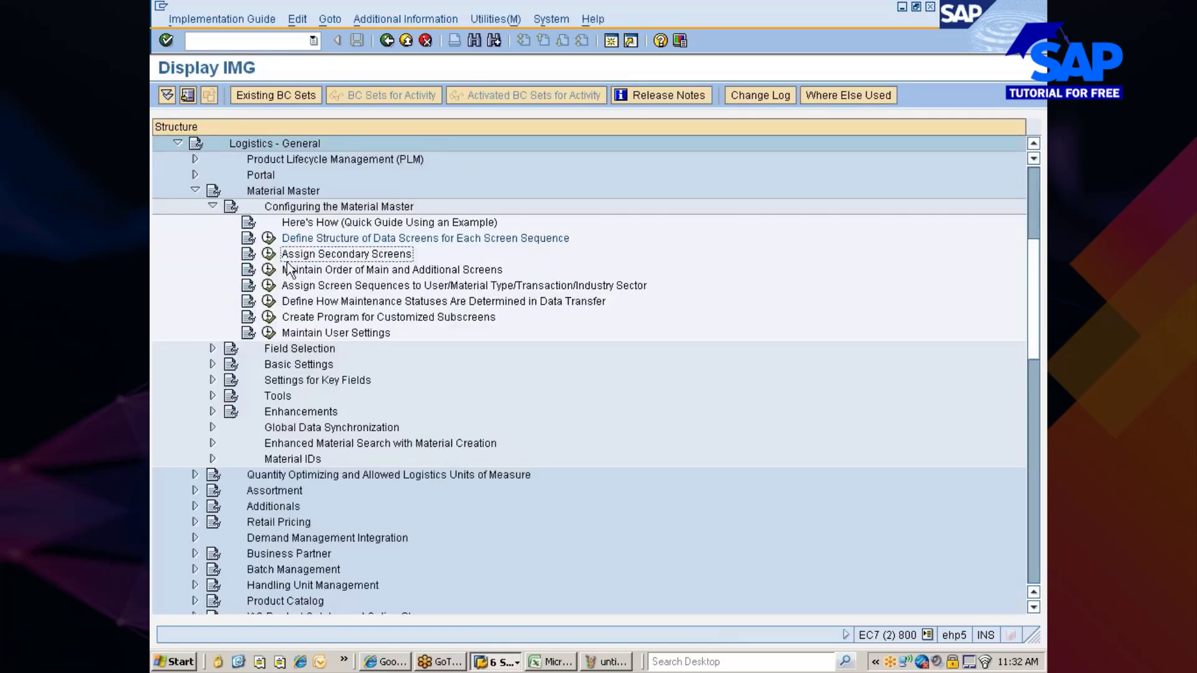
- Display the secondary screen assignment details for screen sequence ZN and remove the function code of Joint Production (screen 66)
{"action": "left_click", "coordinate": [268, 258]}
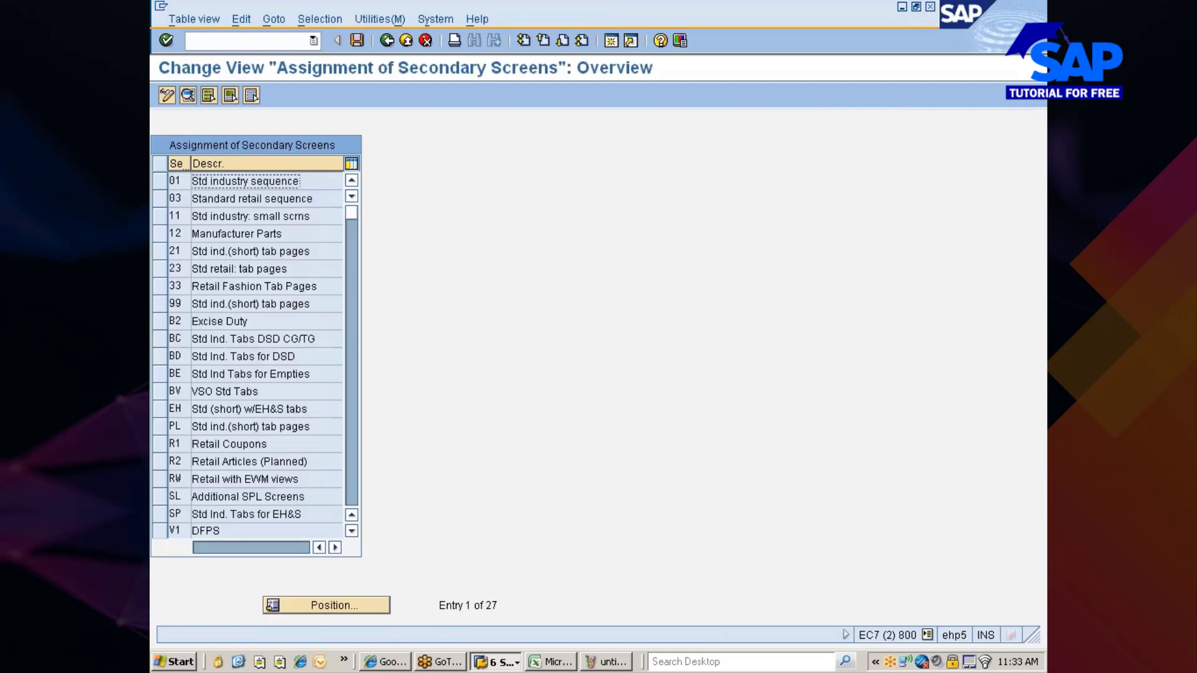
{"action": "left_click", "coordinate": [346, 608]}
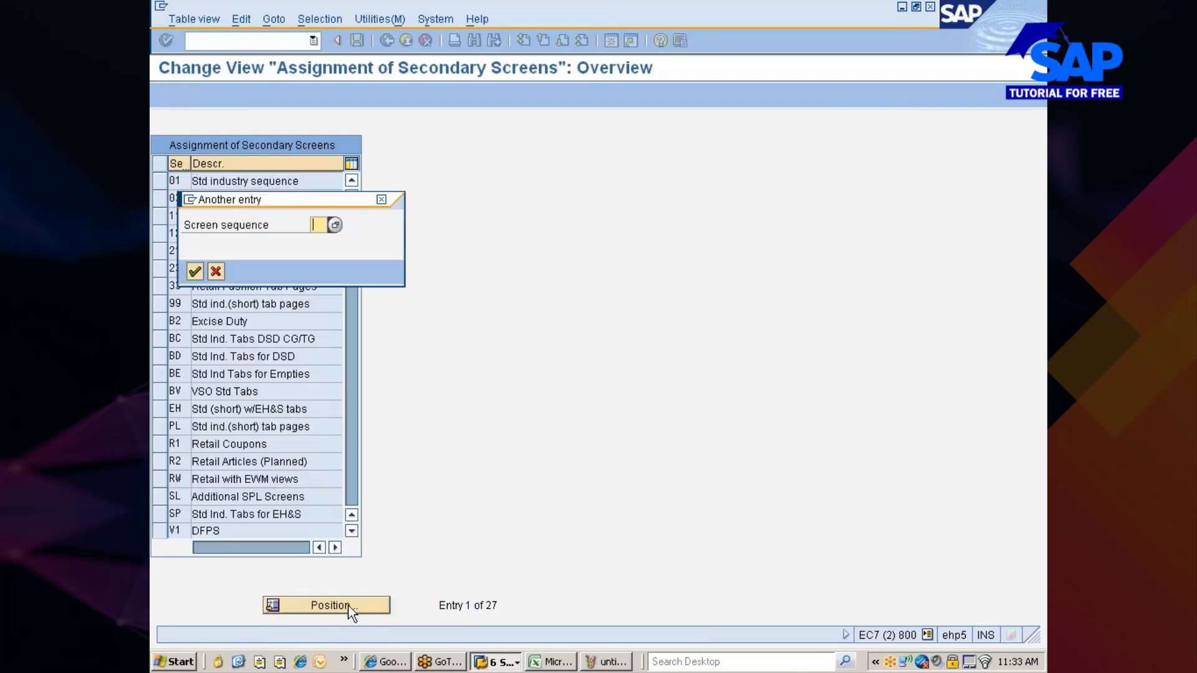
{"action": "type", "text": "zn"}
{"action": "key", "text": "Return"}
{"action": "left_click", "coordinate": [157, 181]}
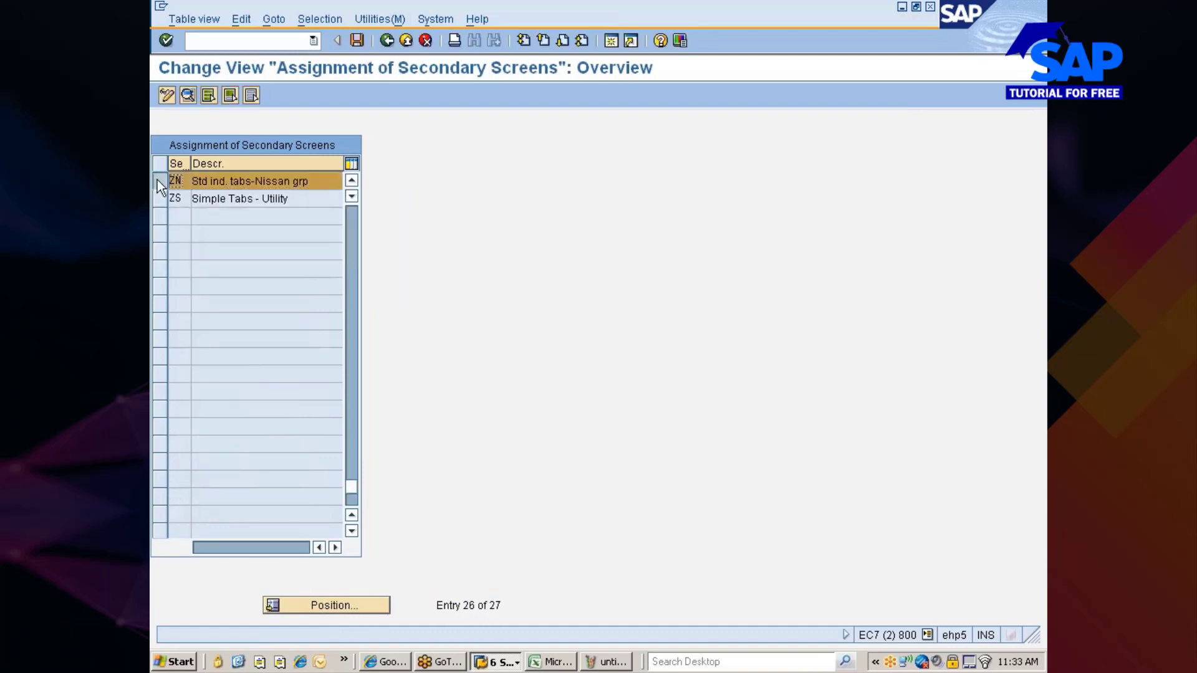
{"action": "left_click", "coordinate": [187, 95]}
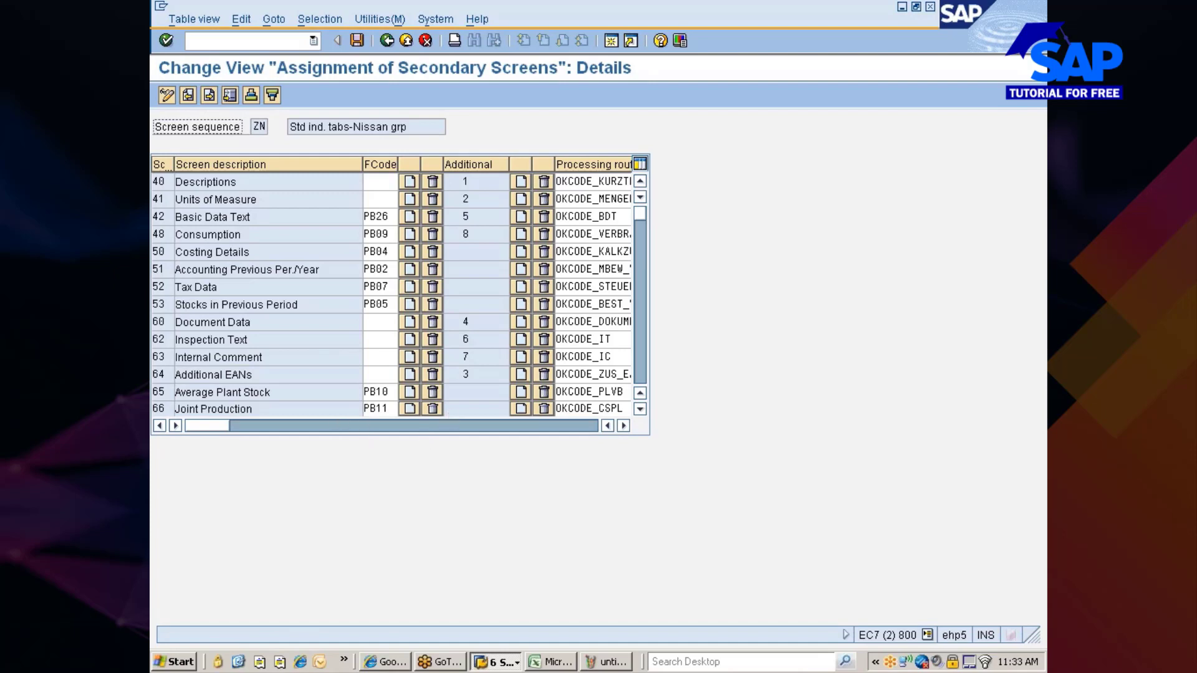
{"action": "left_click", "coordinate": [432, 411]}
{"action": "left_click", "coordinate": [436, 409]}
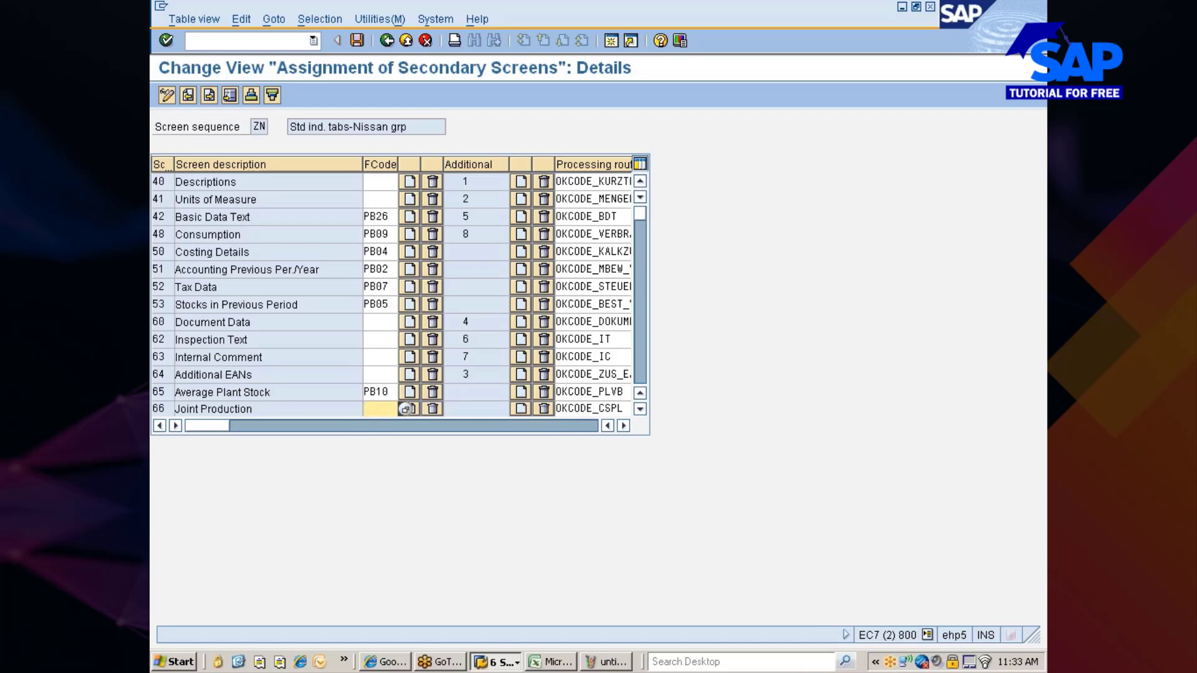
- Switch to the material display and review its Descriptions and Units of measure views and the list of additional data views
{"action": "key", "text": "alt+Tab"}
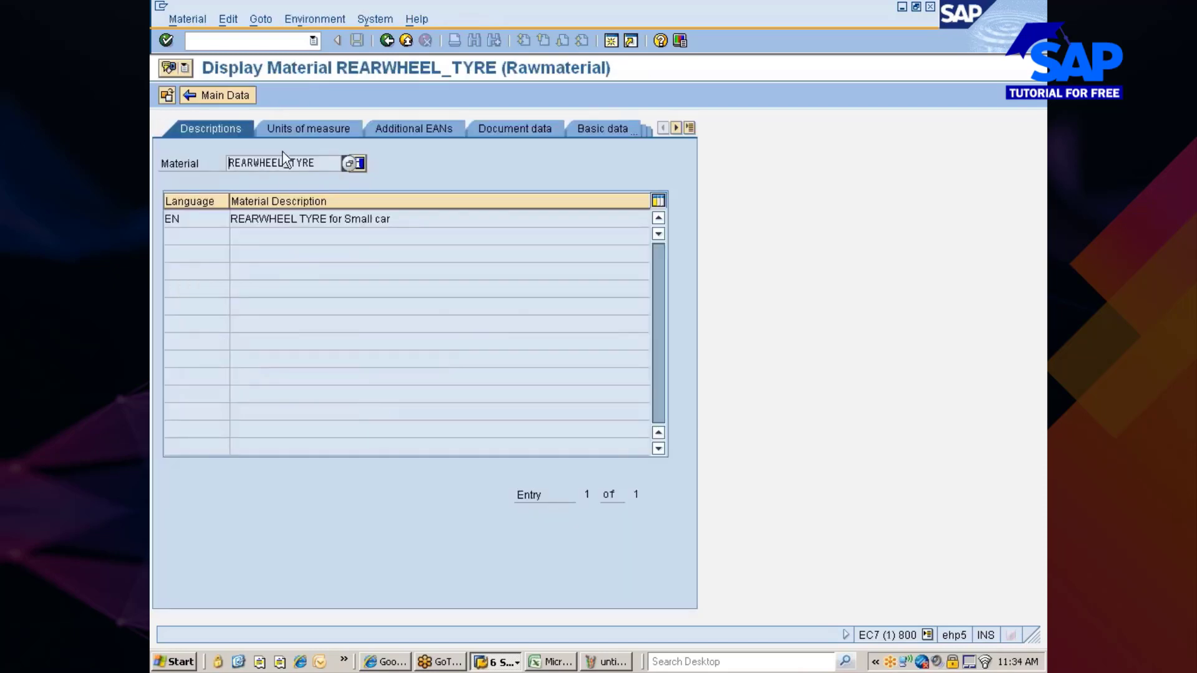
{"action": "left_click", "coordinate": [292, 127]}
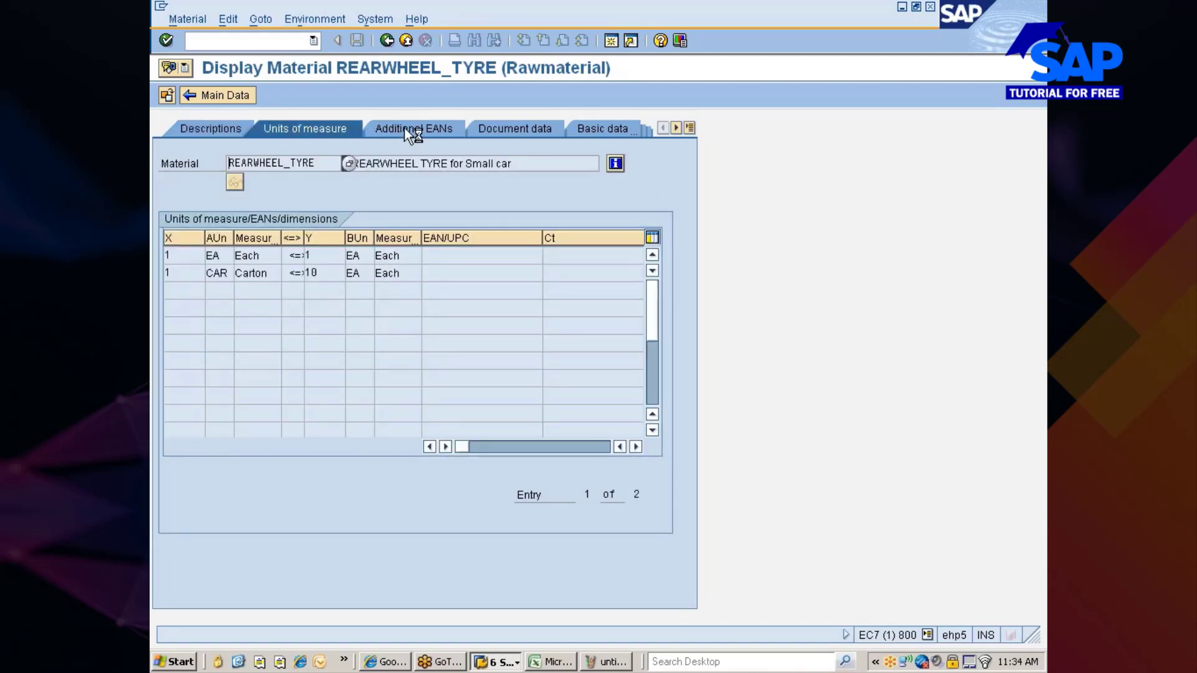
{"action": "left_click", "coordinate": [215, 129]}
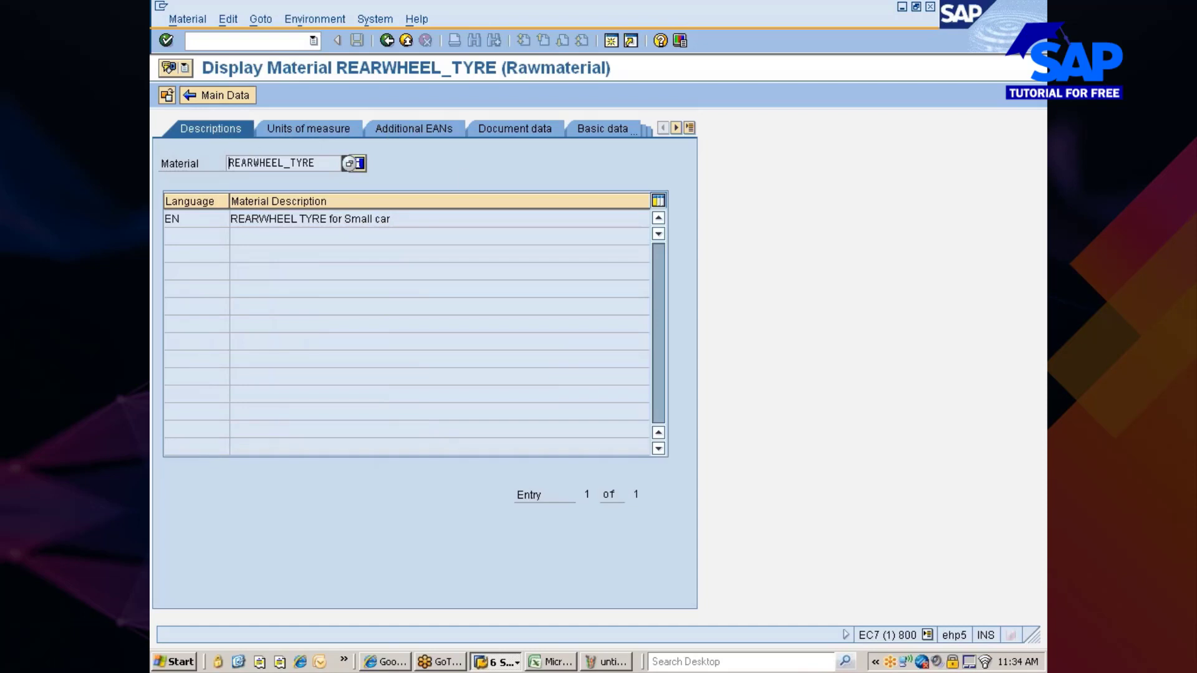
{"action": "left_click", "coordinate": [690, 128]}
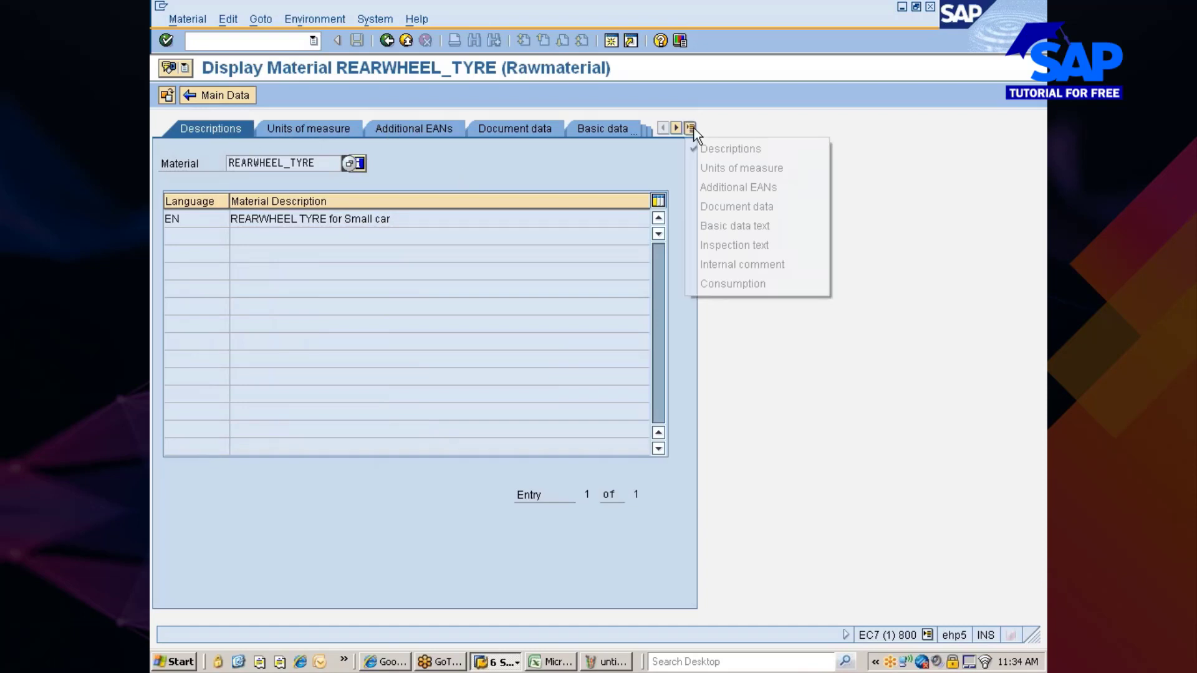
{"action": "left_click", "coordinate": [575, 174]}
{"action": "left_click", "coordinate": [224, 133]}
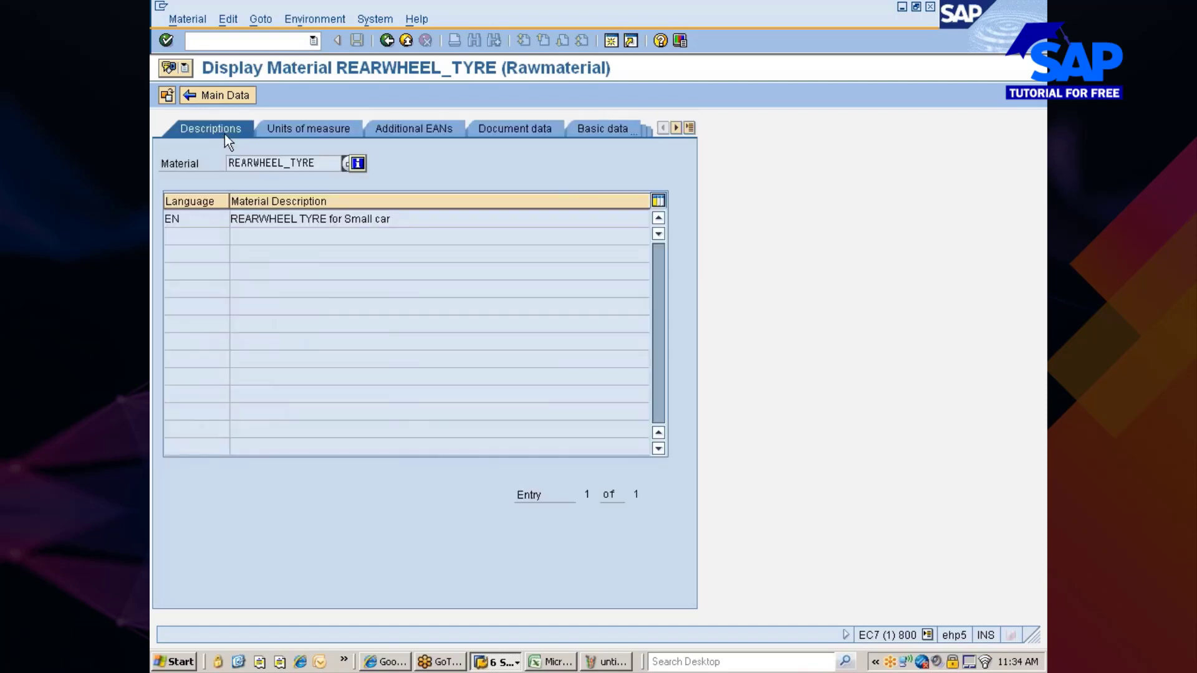
- Return to the secondary screen assignment details of sequence ZN and browse the available function codes for Inspection Text (screen 62)
{"action": "key", "text": "Return"}
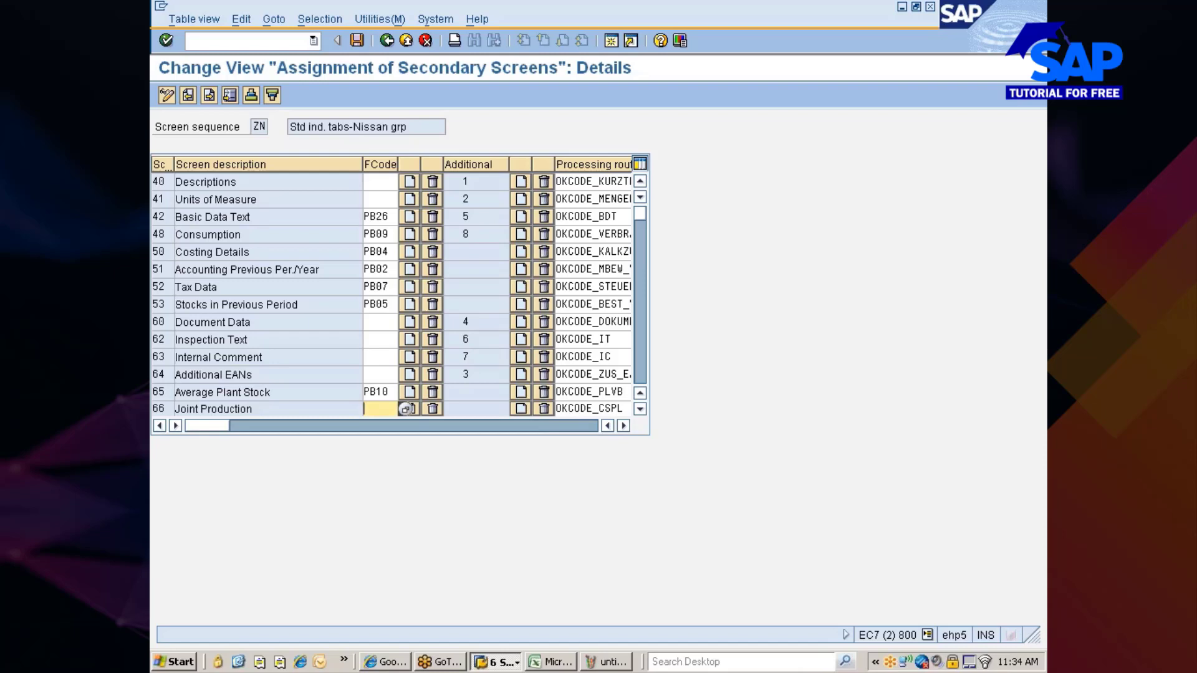
{"action": "left_click", "coordinate": [381, 322]}
{"action": "left_click", "coordinate": [406, 339]}
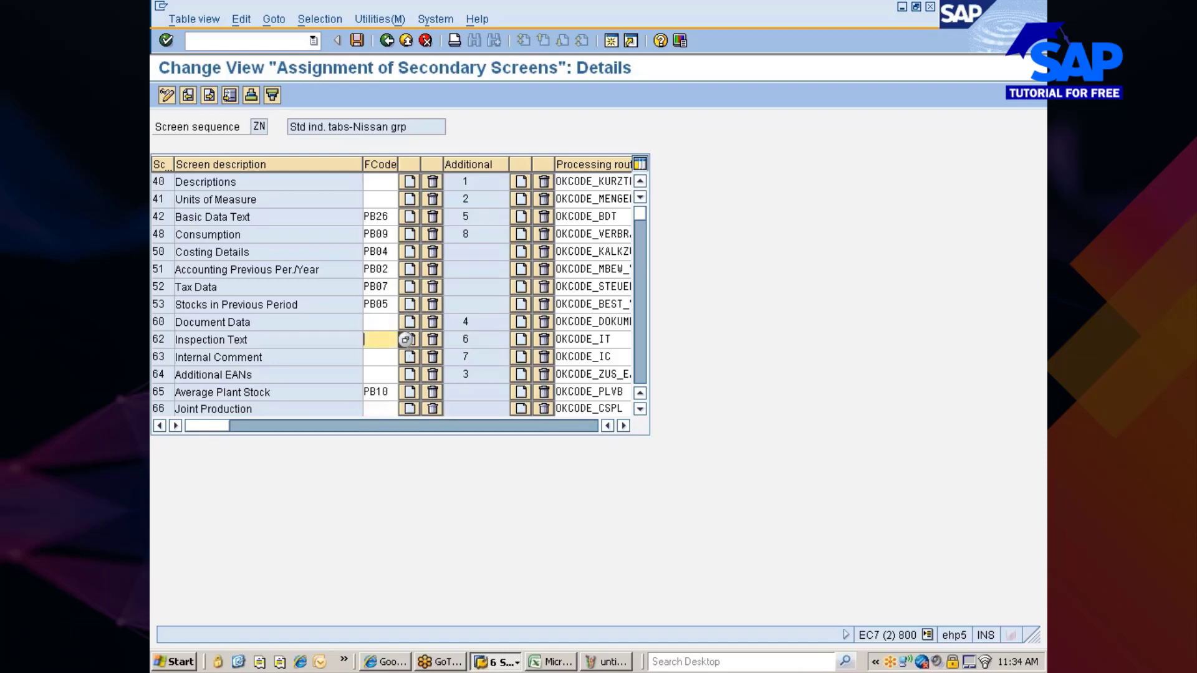
{"action": "left_click", "coordinate": [380, 357]}
{"action": "left_click", "coordinate": [380, 374]}
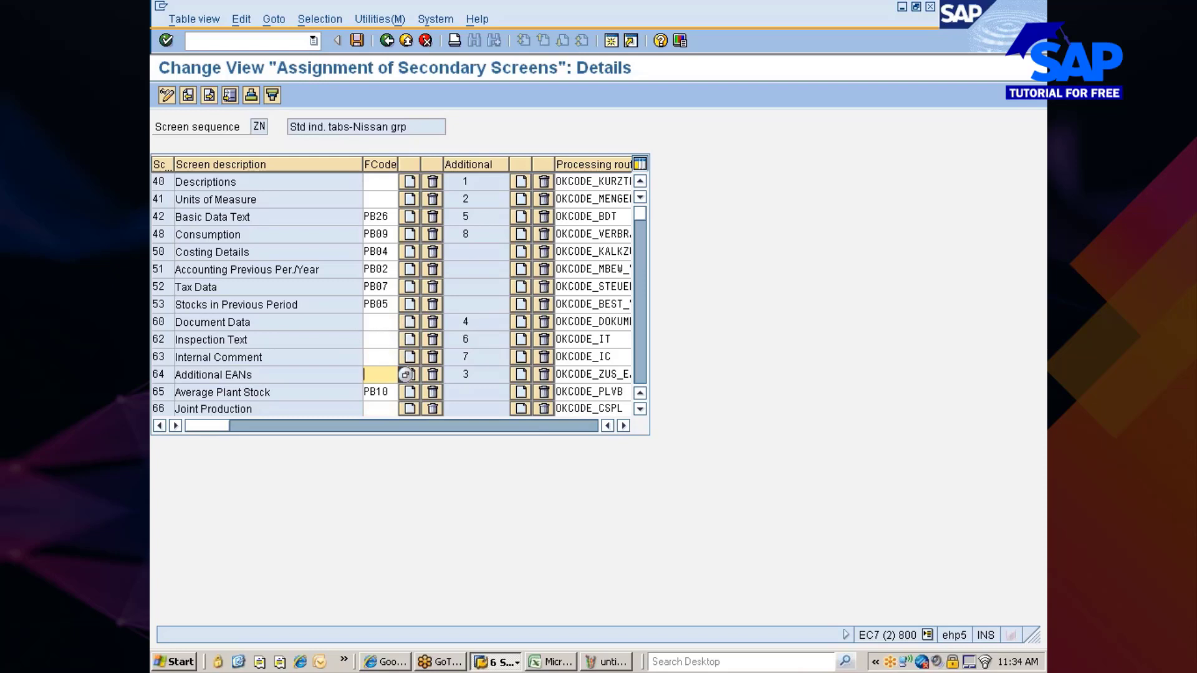
{"action": "left_click", "coordinate": [379, 339]}
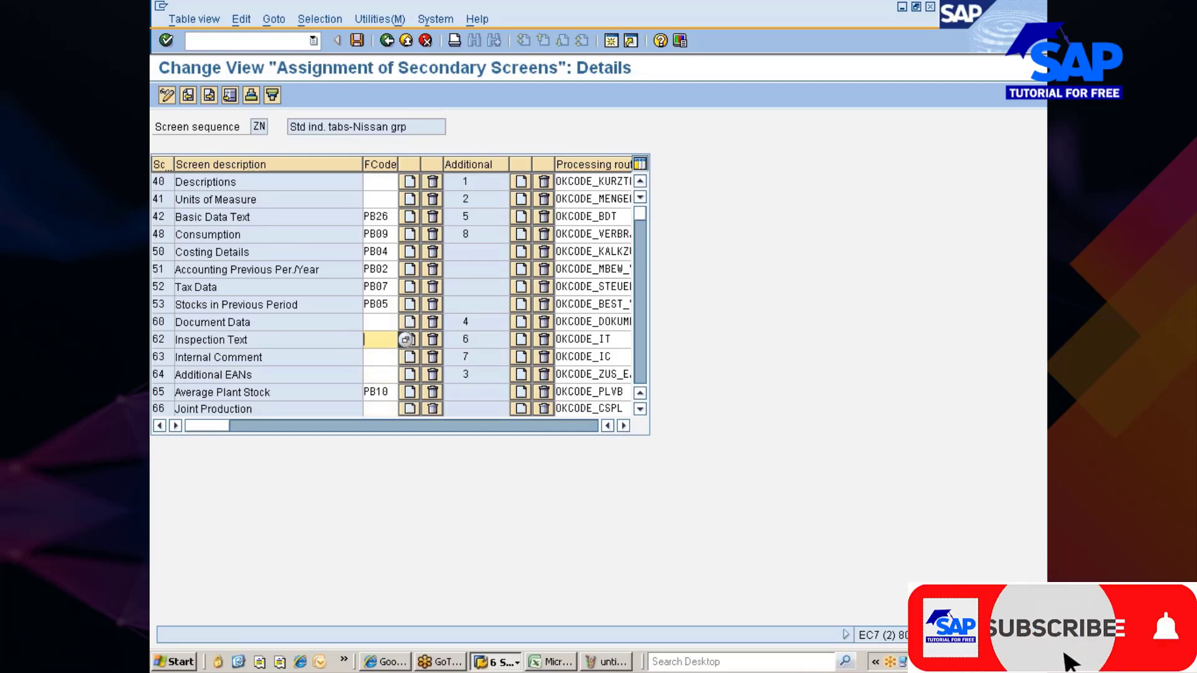
{"action": "left_click", "coordinate": [402, 341]}
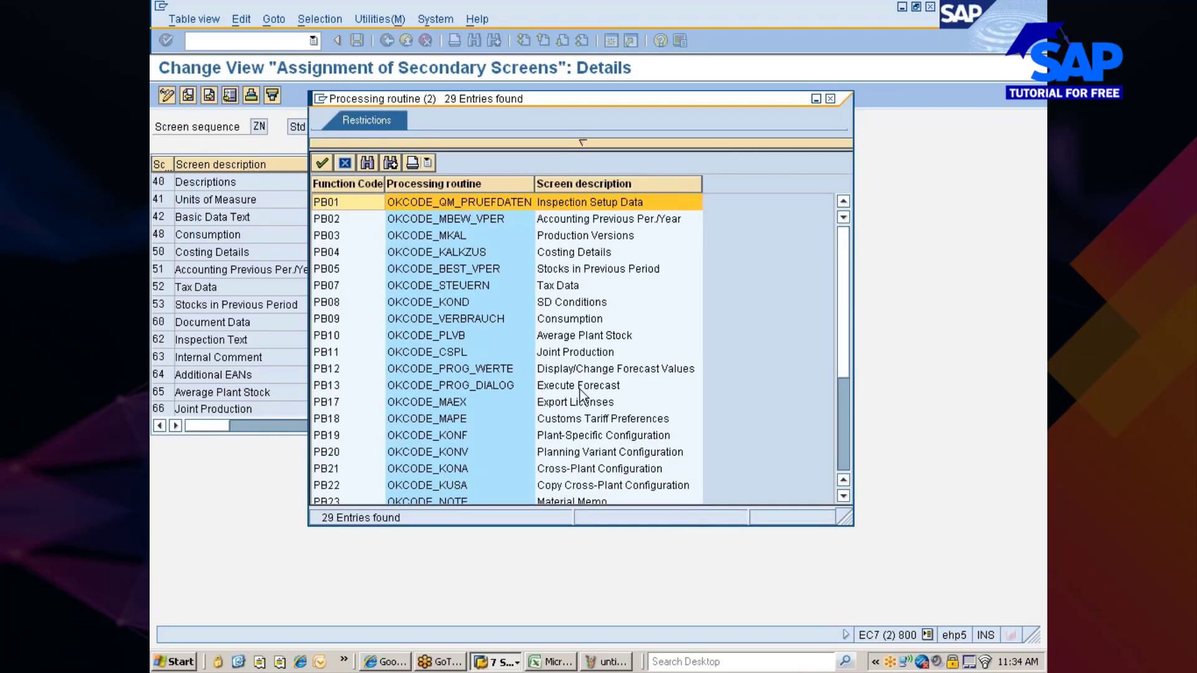
{"action": "scroll", "coordinate": [564, 341], "scroll_direction": "down", "scroll_amount": 4}
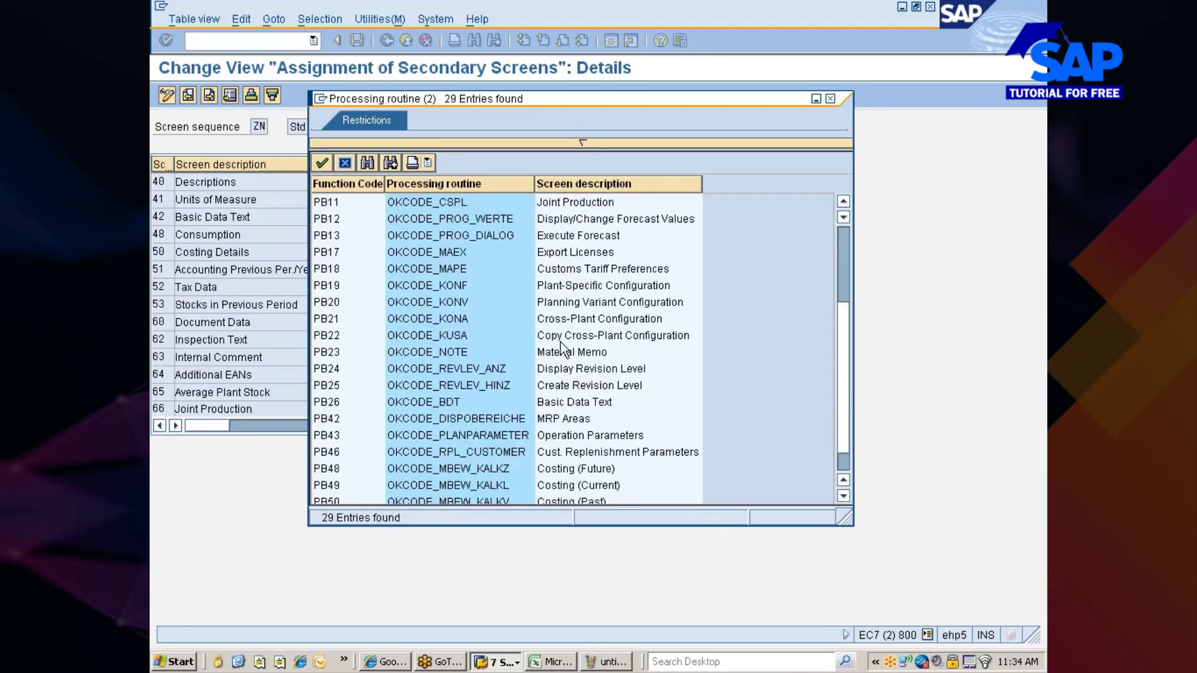
{"action": "scroll", "coordinate": [570, 369], "scroll_direction": "up", "scroll_amount": 4}
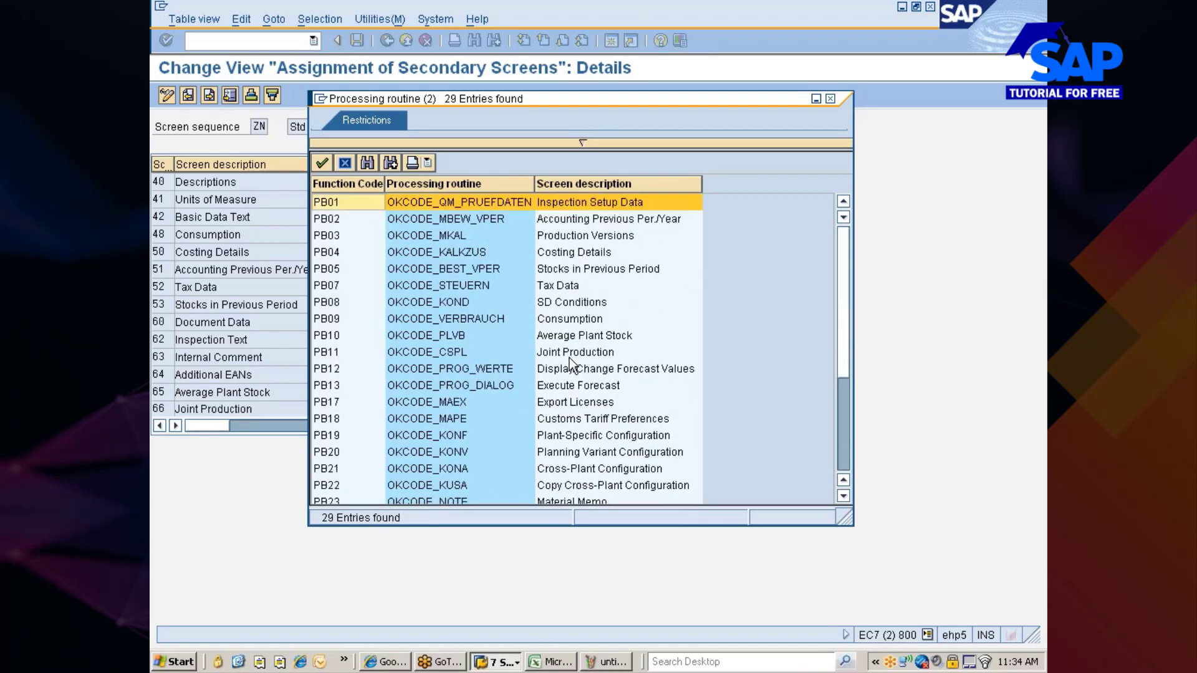
- Search the processing routine list for "inspection", review its function codes, and close the list
{"action": "left_click", "coordinate": [367, 162]}
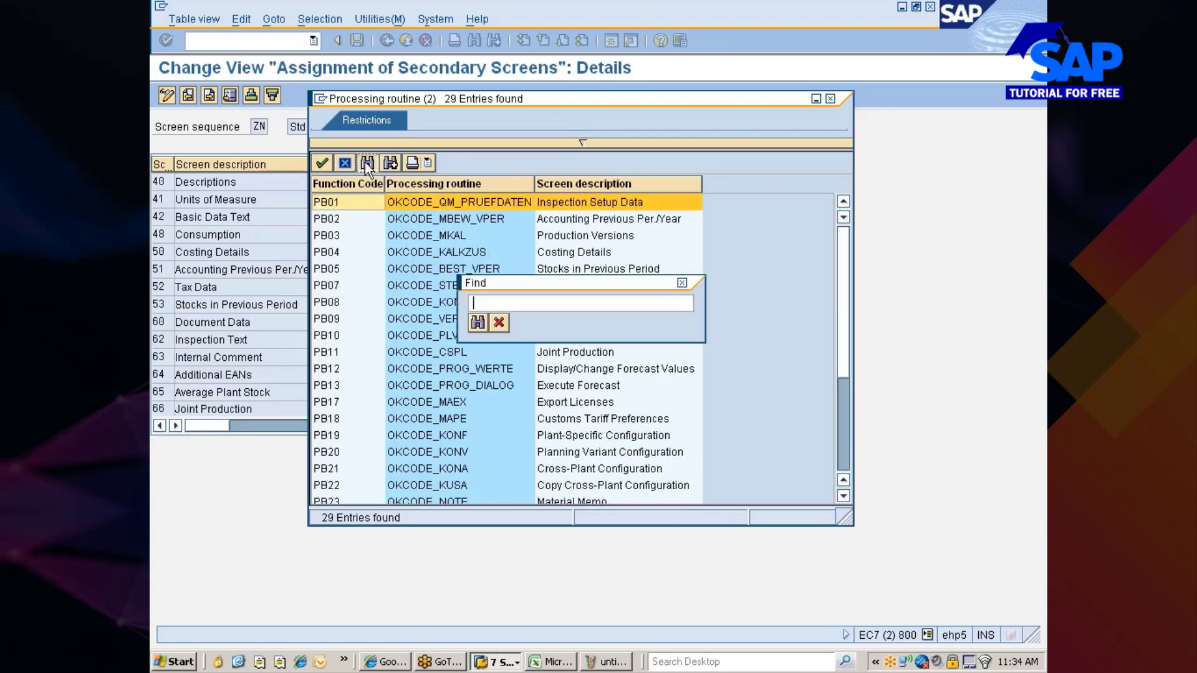
{"action": "type", "text": "insp"}
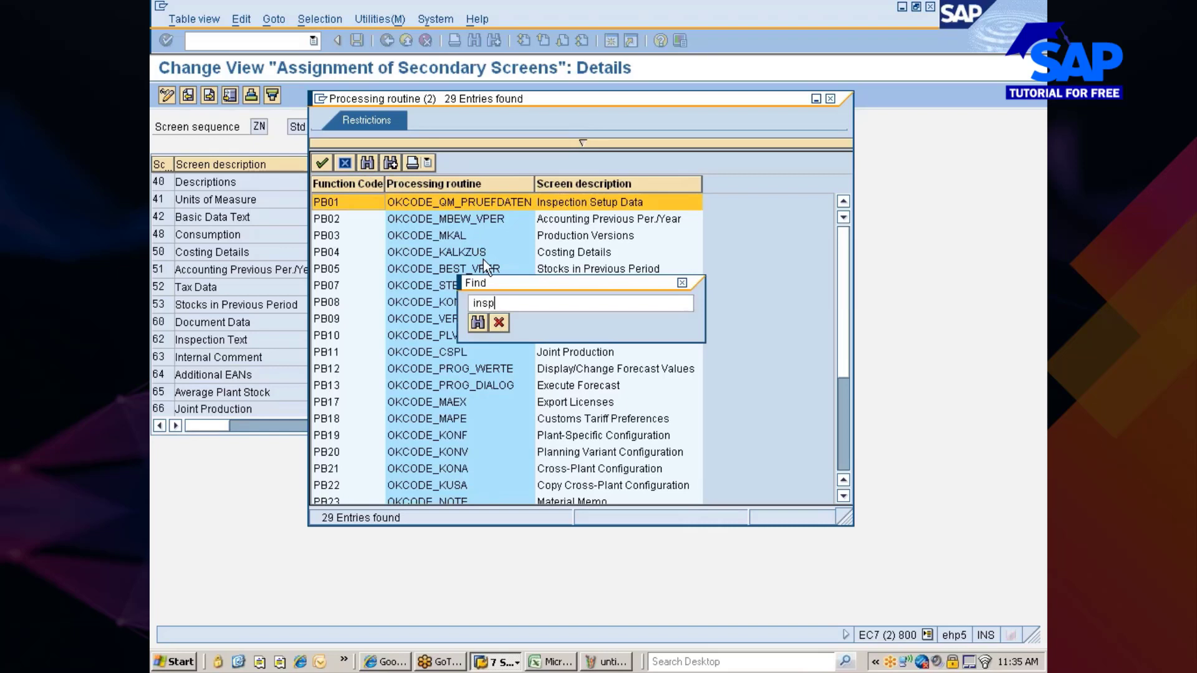
{"action": "type", "text": "ection"}
{"action": "key", "text": "Return"}
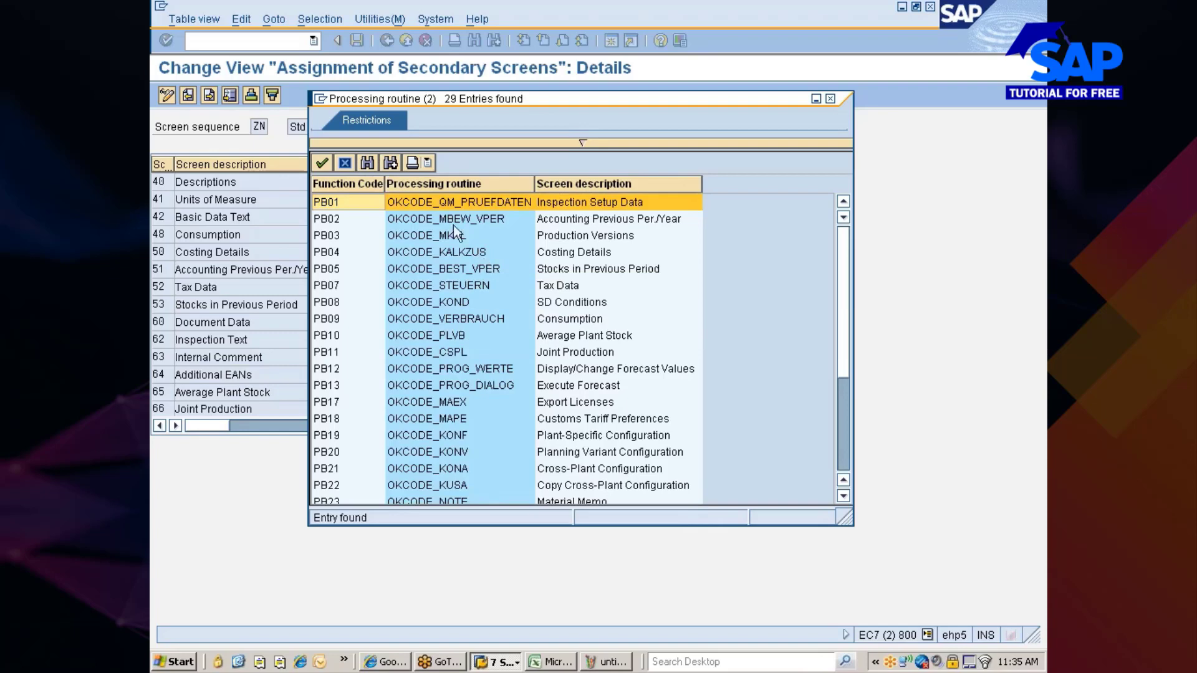
{"action": "left_click_drag", "start_coordinate": [402, 111], "coordinate": [578, 103]}
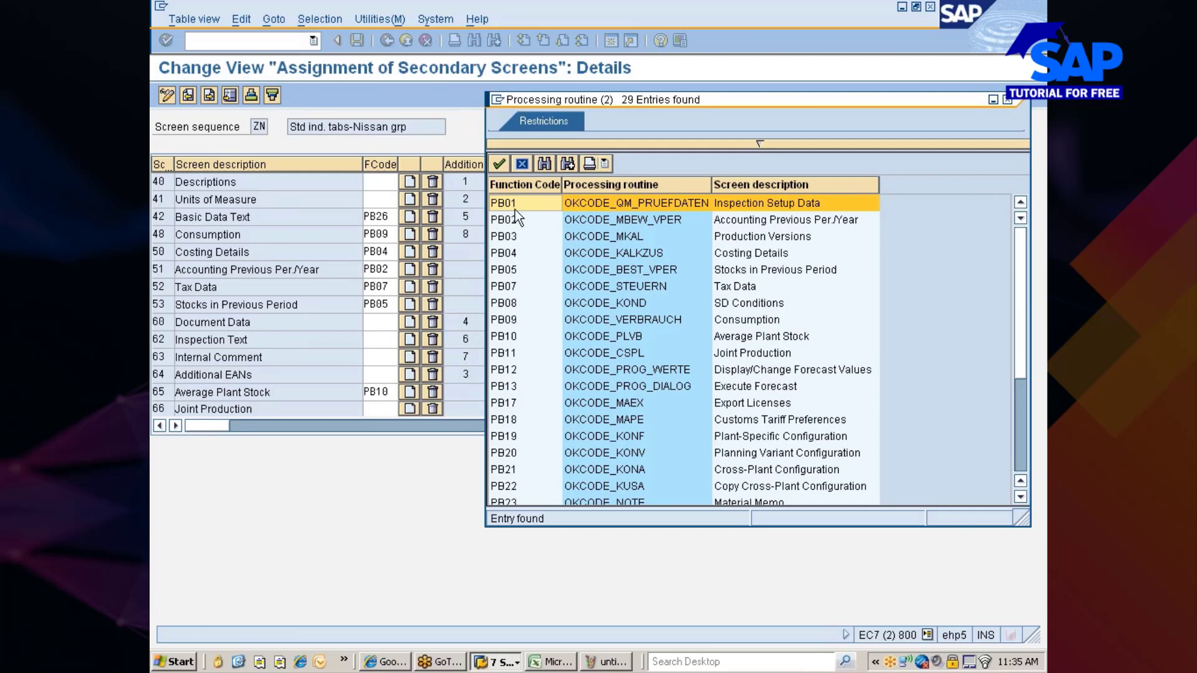
{"action": "double_click", "coordinate": [522, 272]}
{"action": "left_click", "coordinate": [1004, 99]}
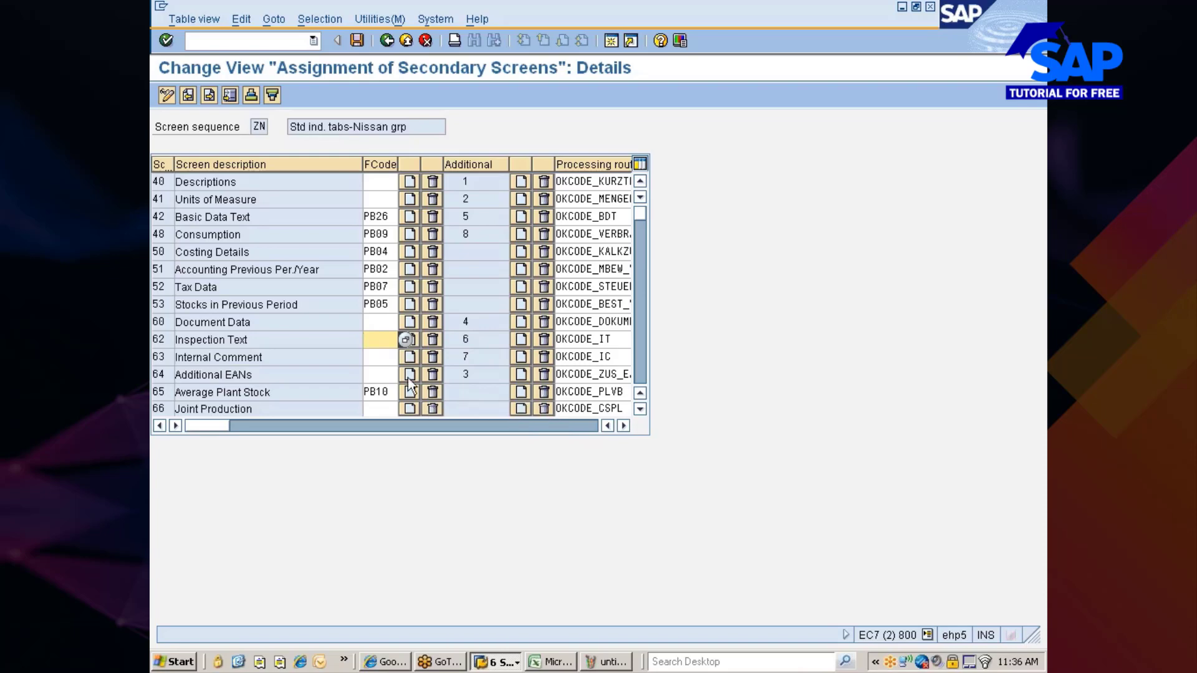
- Pick the Inspection Setup Data routine OKCODE_QM_PRUEFDATEN as Inspection Text's function code and try to save the assignment
{"action": "left_click", "coordinate": [407, 339]}
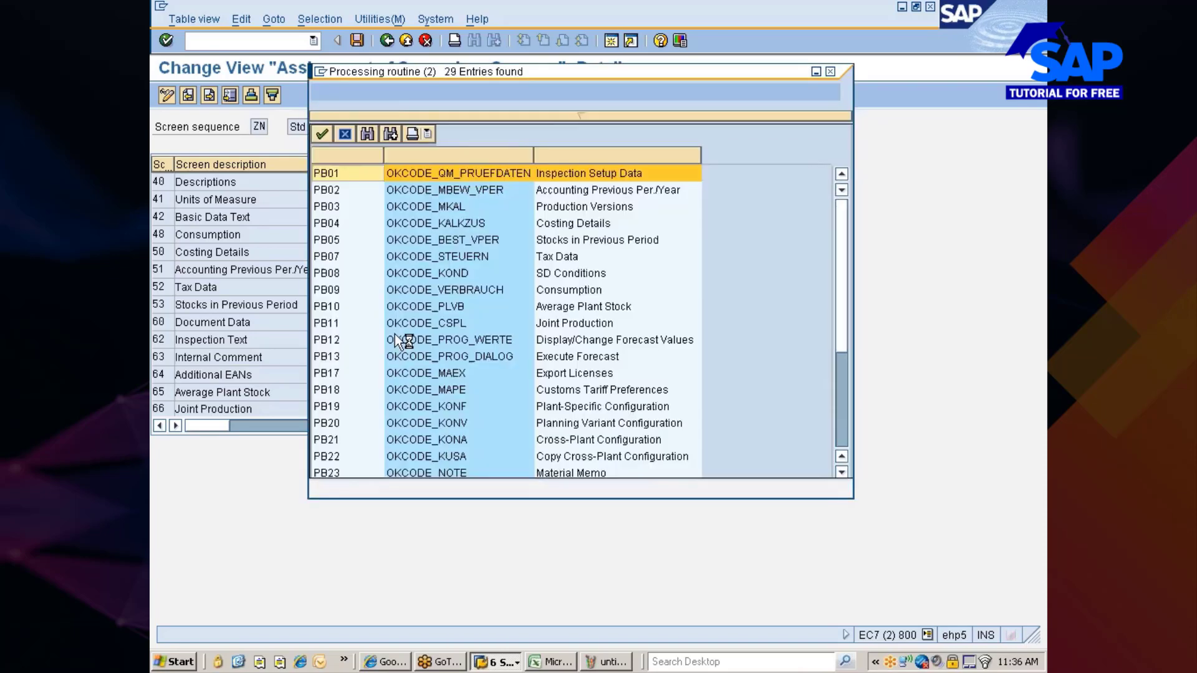
{"action": "scroll", "coordinate": [425, 345], "scroll_direction": "down", "scroll_amount": 4}
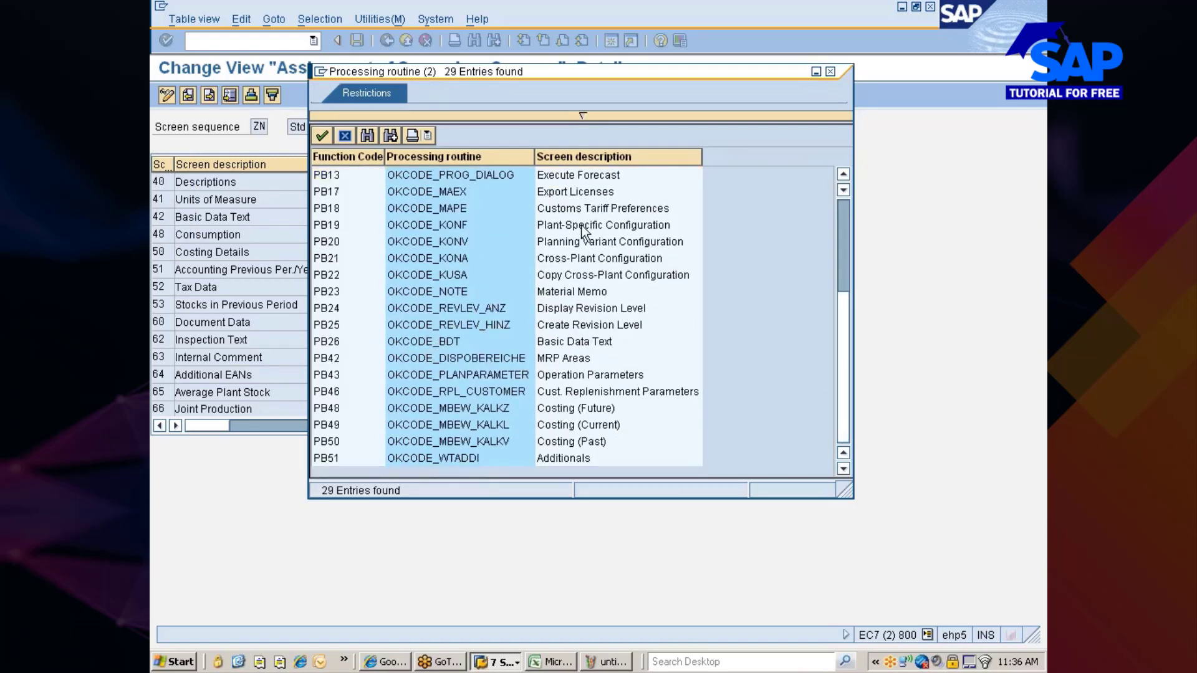
{"action": "scroll", "coordinate": [579, 288], "scroll_direction": "up", "scroll_amount": 3}
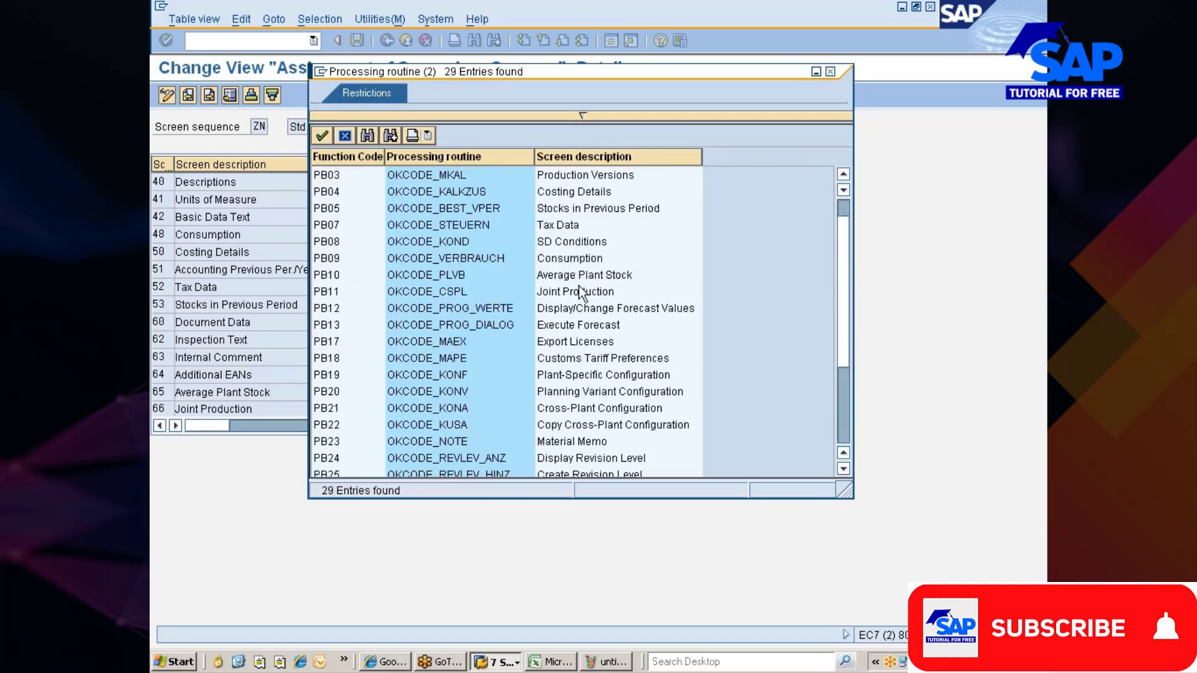
{"action": "scroll", "coordinate": [579, 290], "scroll_direction": "up", "scroll_amount": 1}
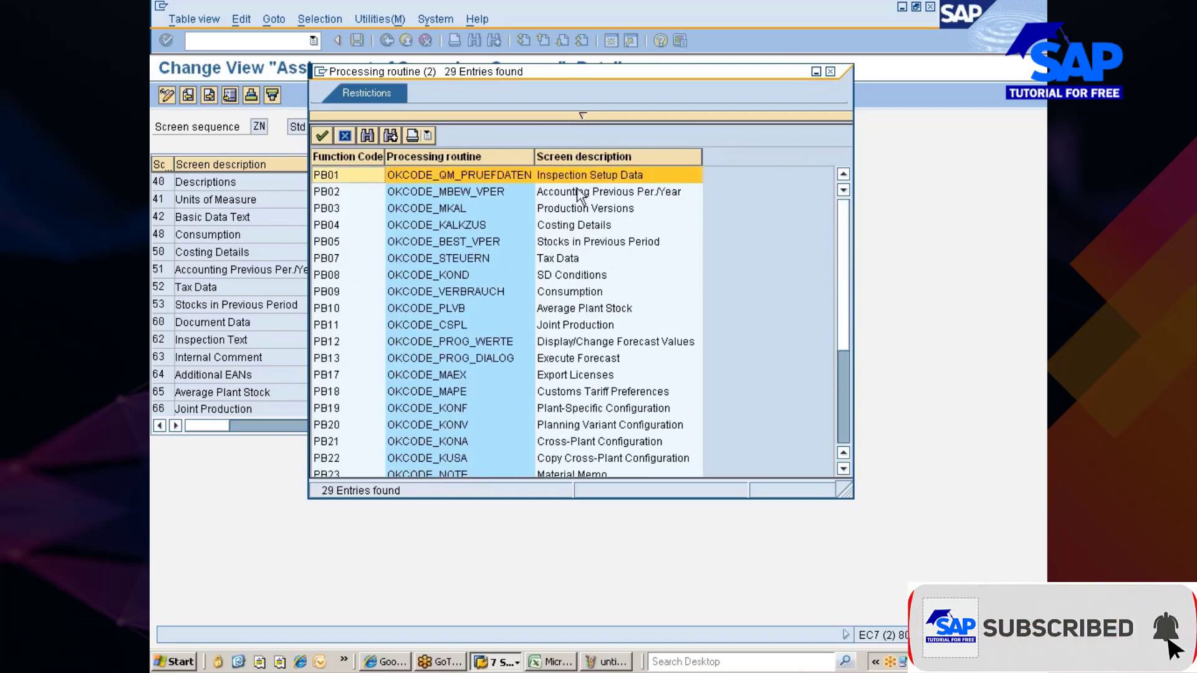
{"action": "double_click", "coordinate": [562, 178]}
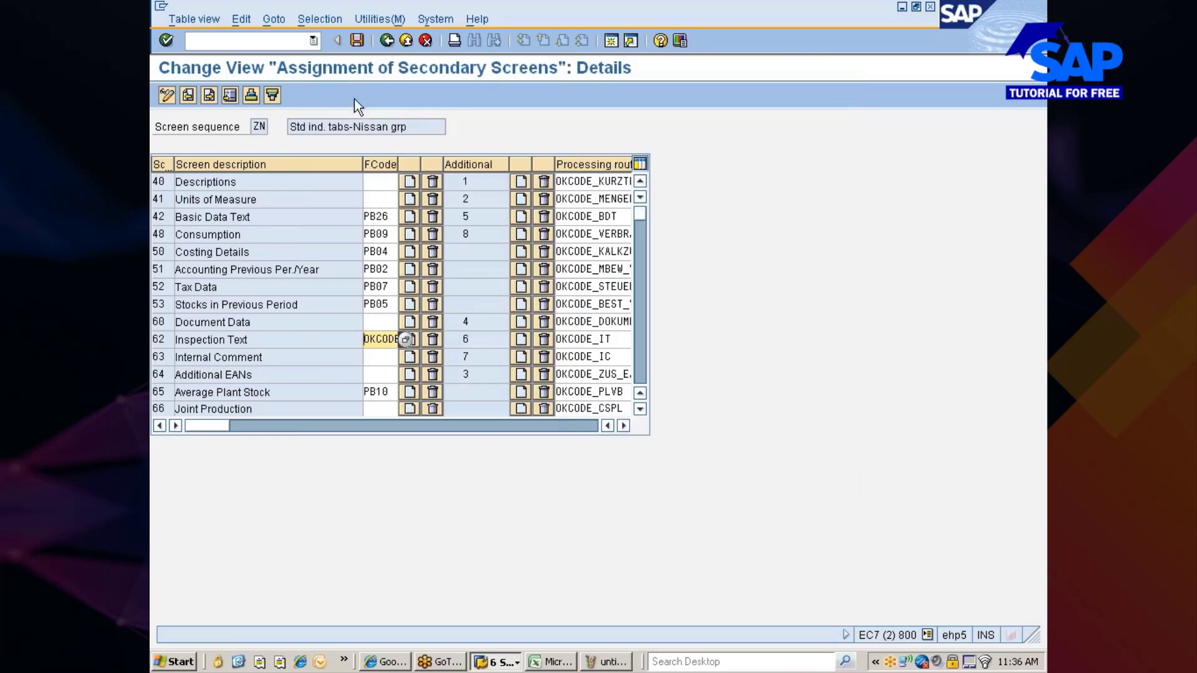
{"action": "left_click", "coordinate": [358, 43]}
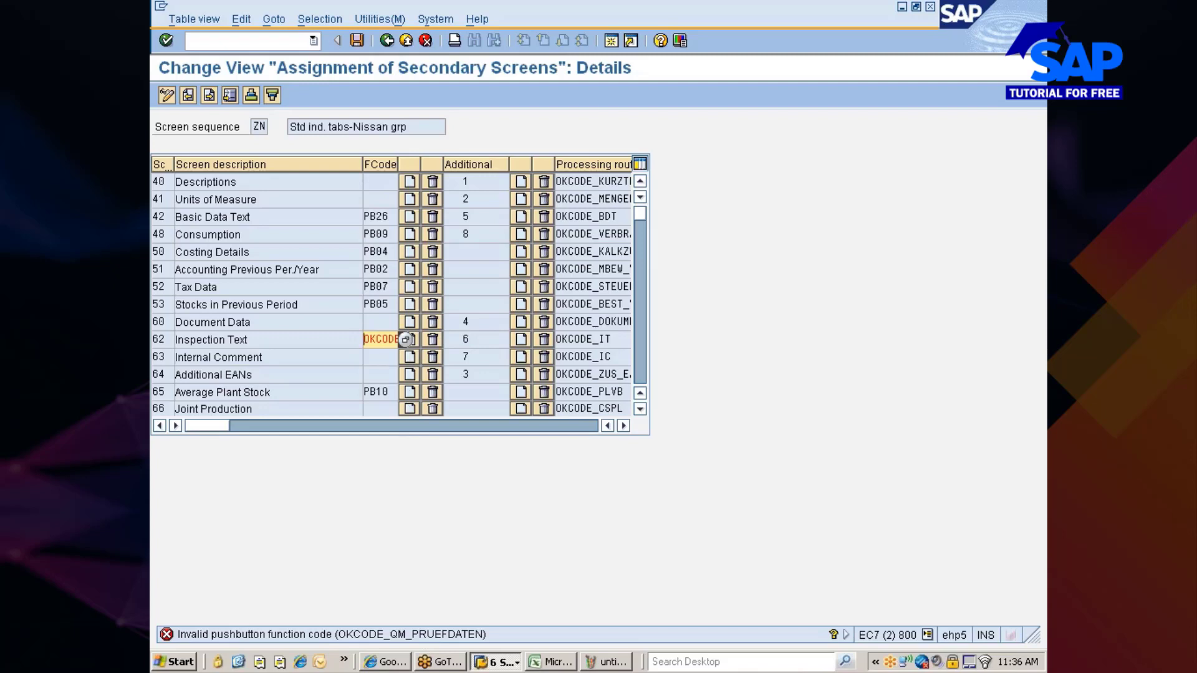
- Try function code PB01 for Inspection Text, entered directly and picked again from the processing routine list
{"action": "key", "text": "Delete"}
{"action": "key", "text": "Delete"}
{"action": "key", "text": "Delete"}
{"action": "key", "text": "Delete"}
{"action": "key", "text": "Delete"}
{"action": "key", "text": "Delete"}
{"action": "key", "text": "Delete"}
{"action": "key", "text": "Delete"}
{"action": "key", "text": "Delete"}
{"action": "key", "text": "Delete"}
{"action": "key", "text": "Delete"}
{"action": "key", "text": "Delete"}
{"action": "key", "text": "Delete"}
{"action": "key", "text": "Delete"}
{"action": "key", "text": "Delete"}
{"action": "key", "text": "Delete"}
{"action": "key", "text": "Delete"}
{"action": "key", "text": "Delete"}
{"action": "key", "text": "Delete"}
{"action": "key", "text": "Delete"}
{"action": "type", "text": "PB01"}
{"action": "key", "text": "Return"}
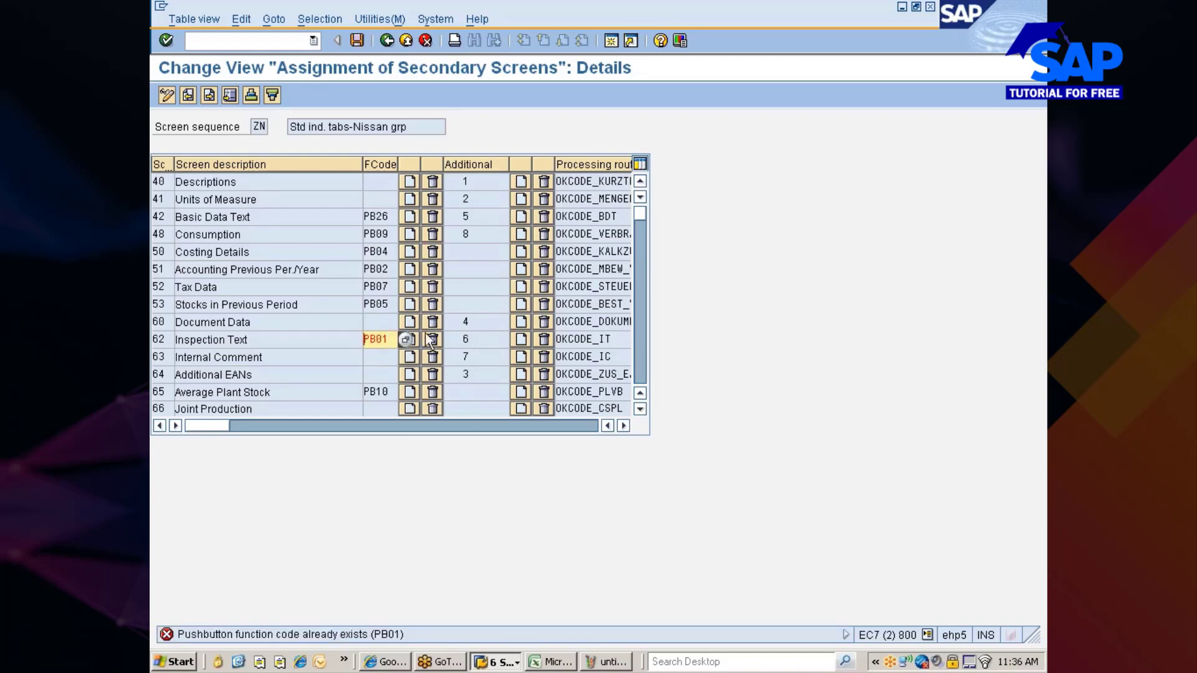
{"action": "left_click", "coordinate": [405, 336]}
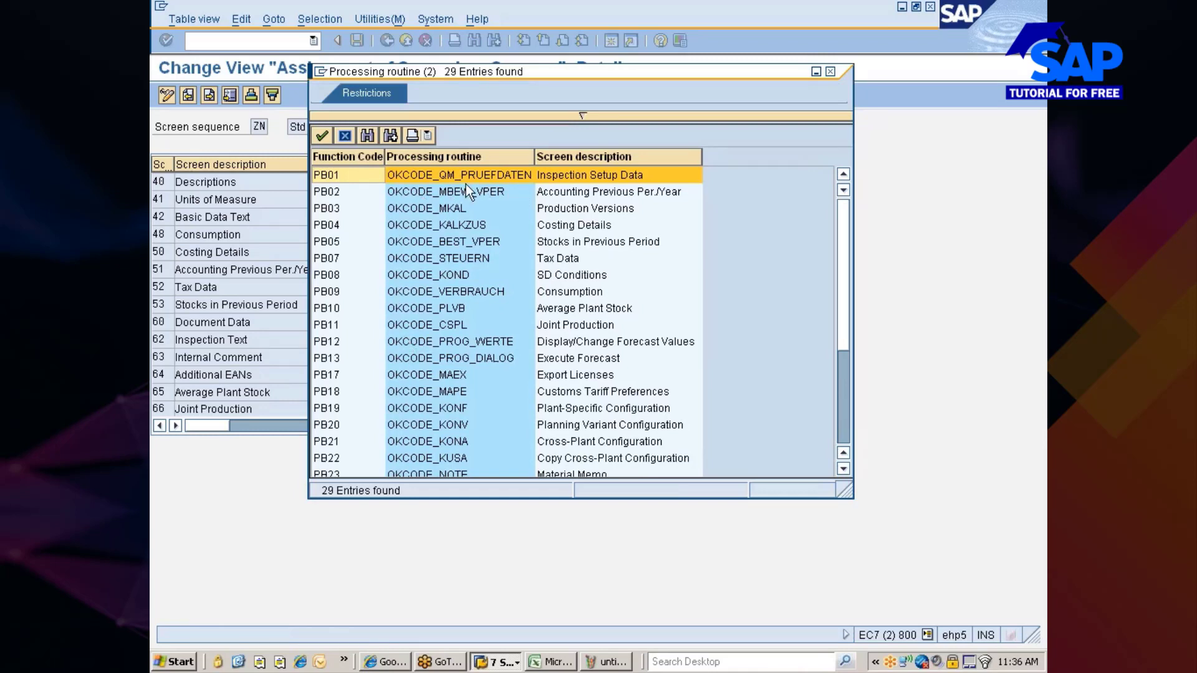
{"action": "double_click", "coordinate": [328, 175]}
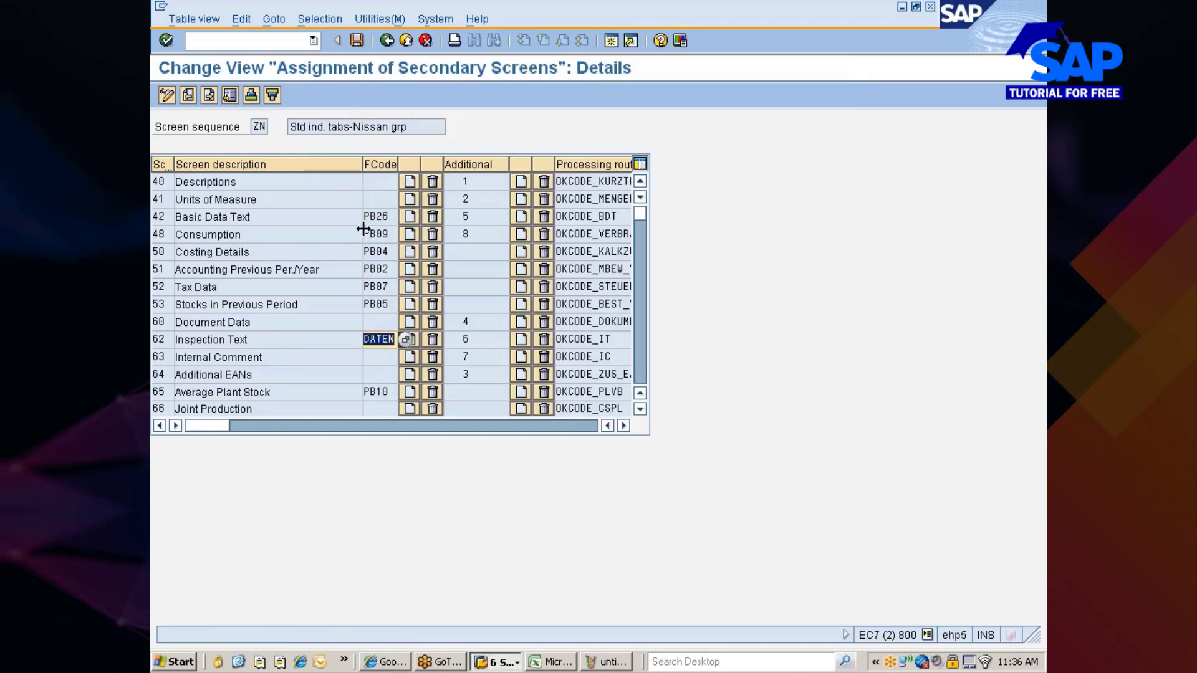
- Clear the routine name from Inspection Text's function code, assign PB06 instead, and go back to the IMG structure
{"action": "left_click", "coordinate": [364, 342]}
{"action": "key", "text": "BackSpace"}
{"action": "key", "text": "BackSpace"}
{"action": "key", "text": "BackSpace"}
{"action": "key", "text": "BackSpace"}
{"action": "key", "text": "BackSpace"}
{"action": "key", "text": "BackSpace"}
{"action": "key", "text": "BackSpace"}
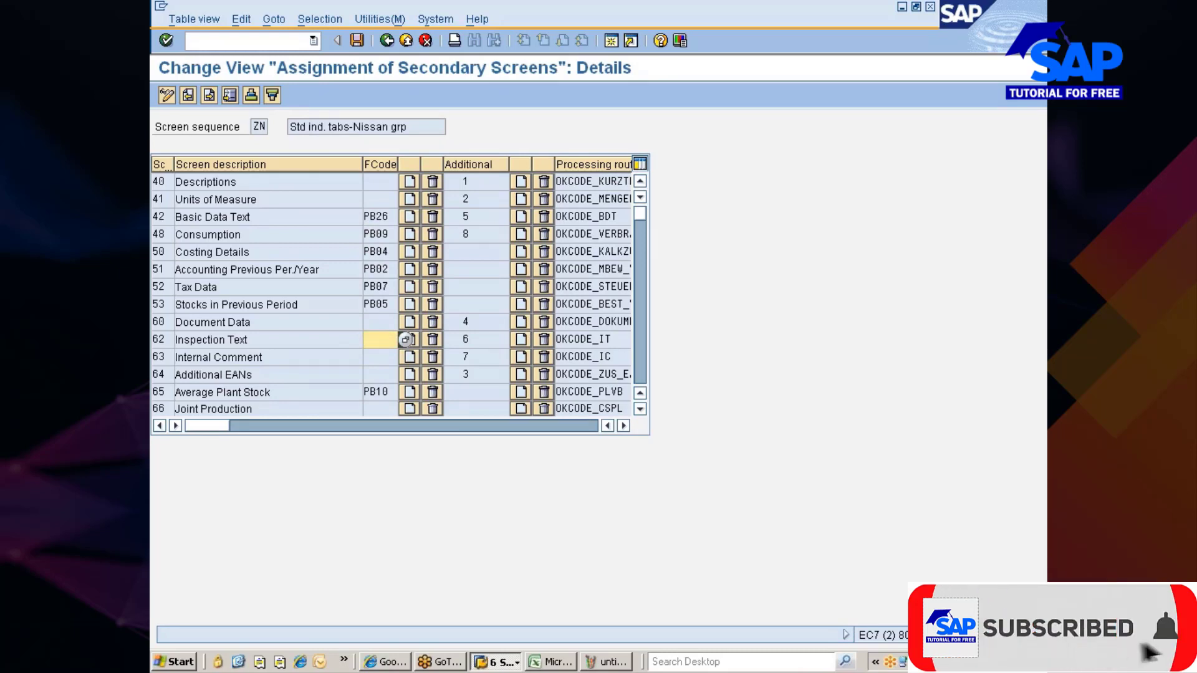
{"action": "left_click", "coordinate": [458, 339]}
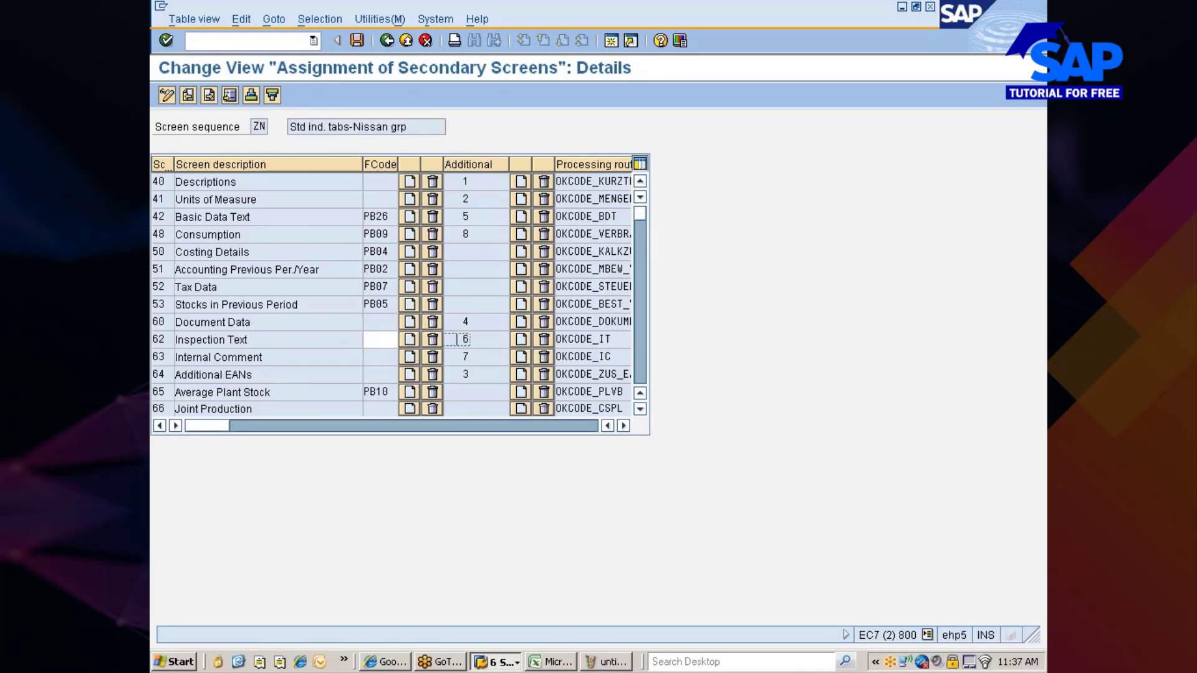
{"action": "key", "text": "Return"}
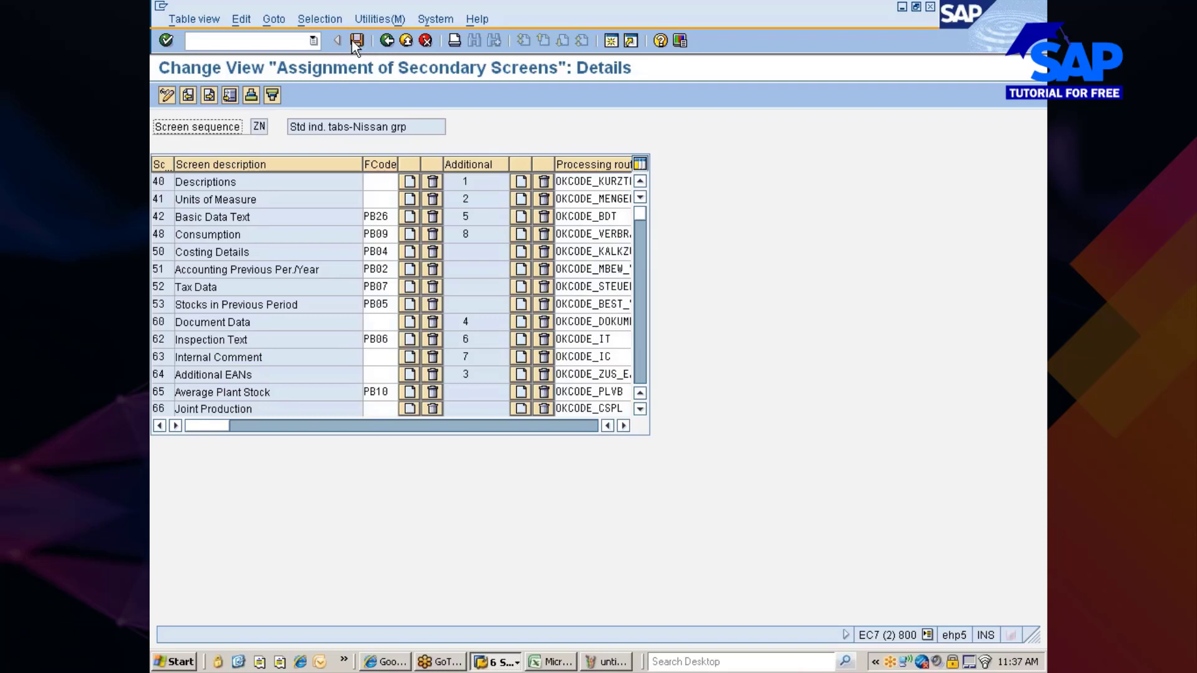
{"action": "left_click", "coordinate": [386, 41]}
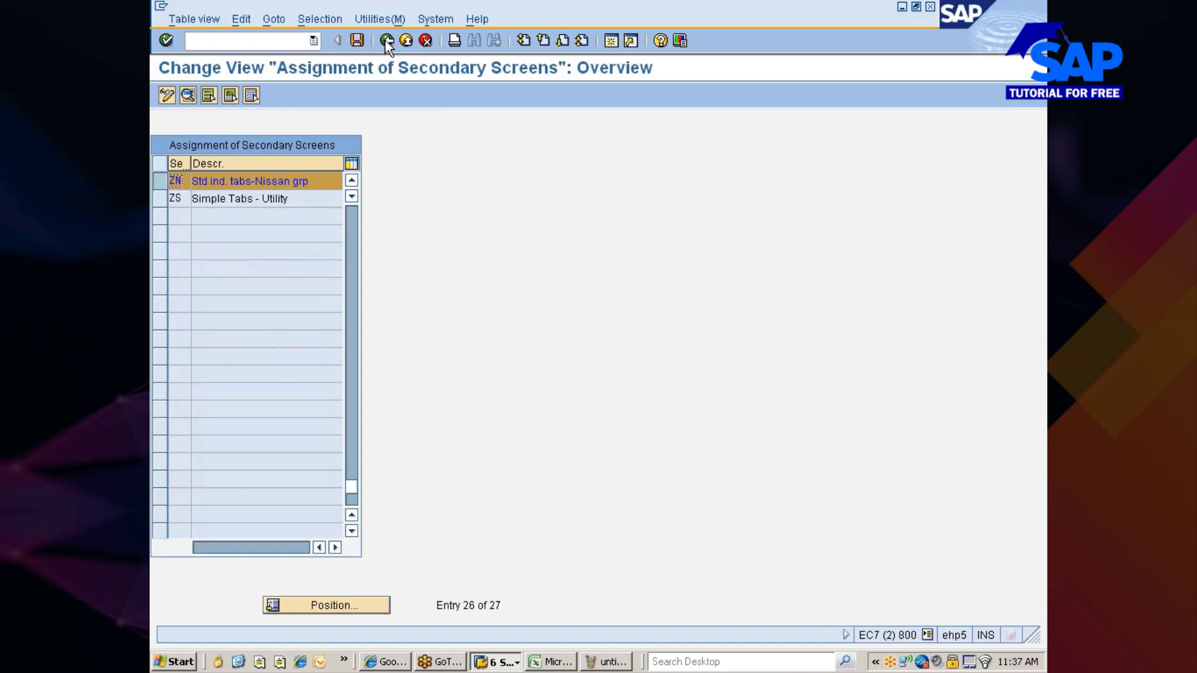
{"action": "left_click", "coordinate": [386, 41]}
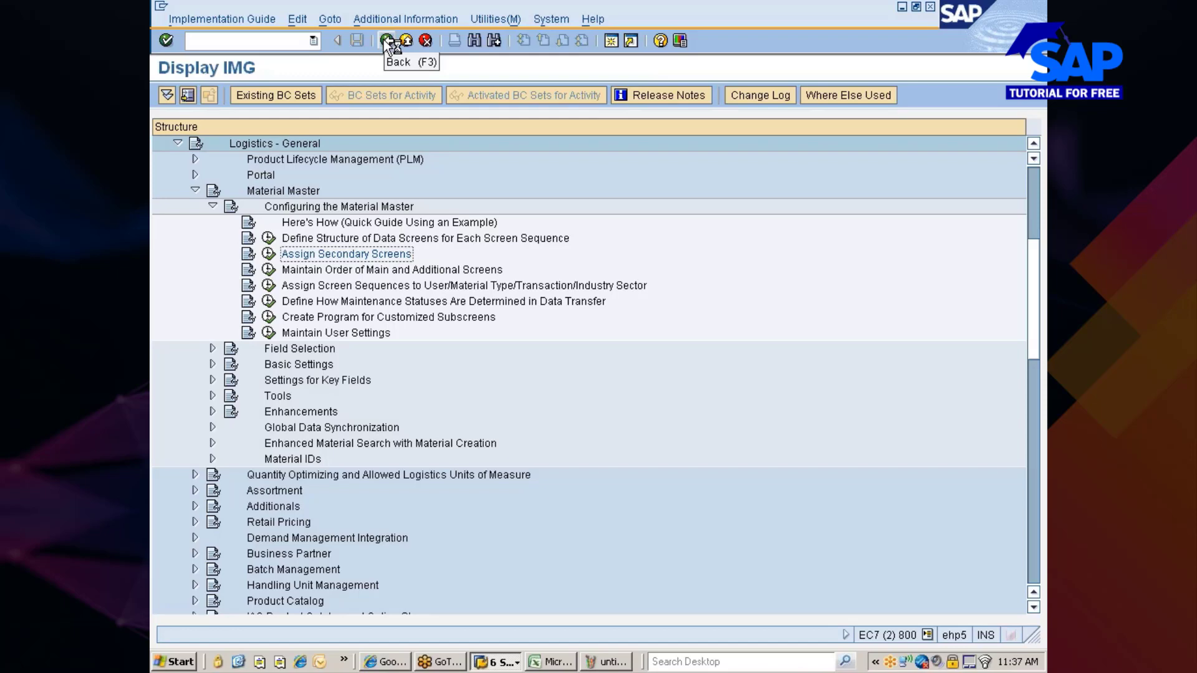
- Switch to the Excel class notes and enter MainScreens, Add'l Screens and Screen Seq in cells D90 to D92
{"action": "left_click", "coordinate": [564, 662]}
{"action": "left_click", "coordinate": [370, 319]}
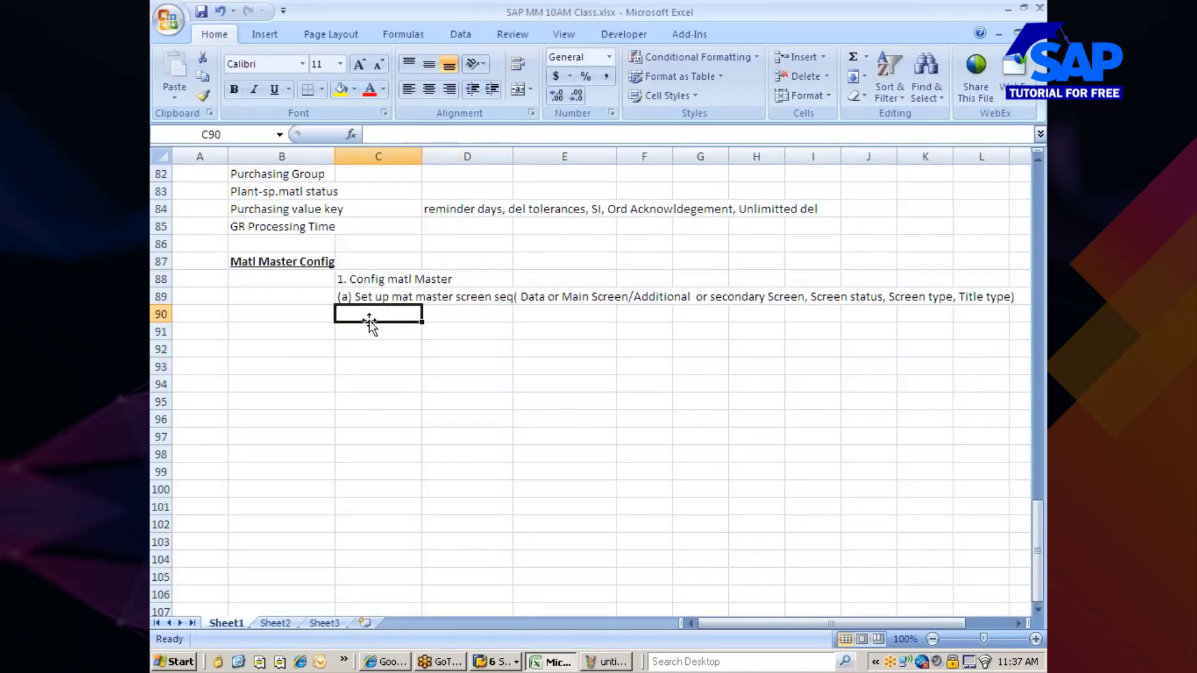
{"action": "key", "text": "Right"}
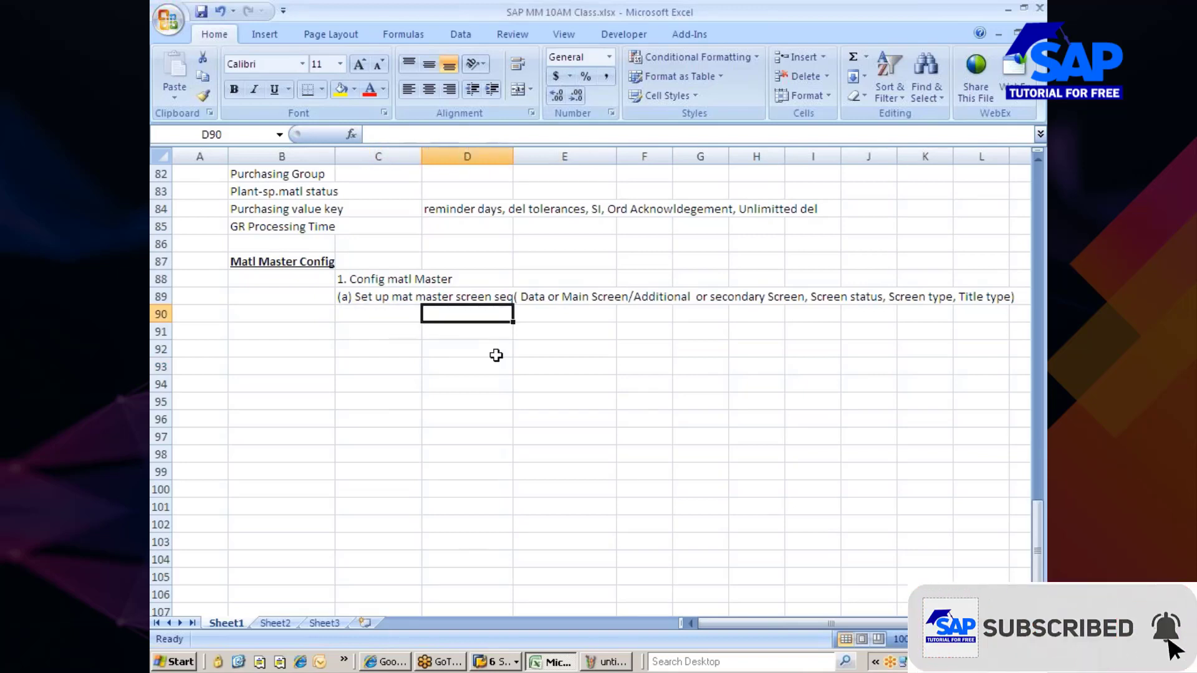
{"action": "type", "text": "Main"}
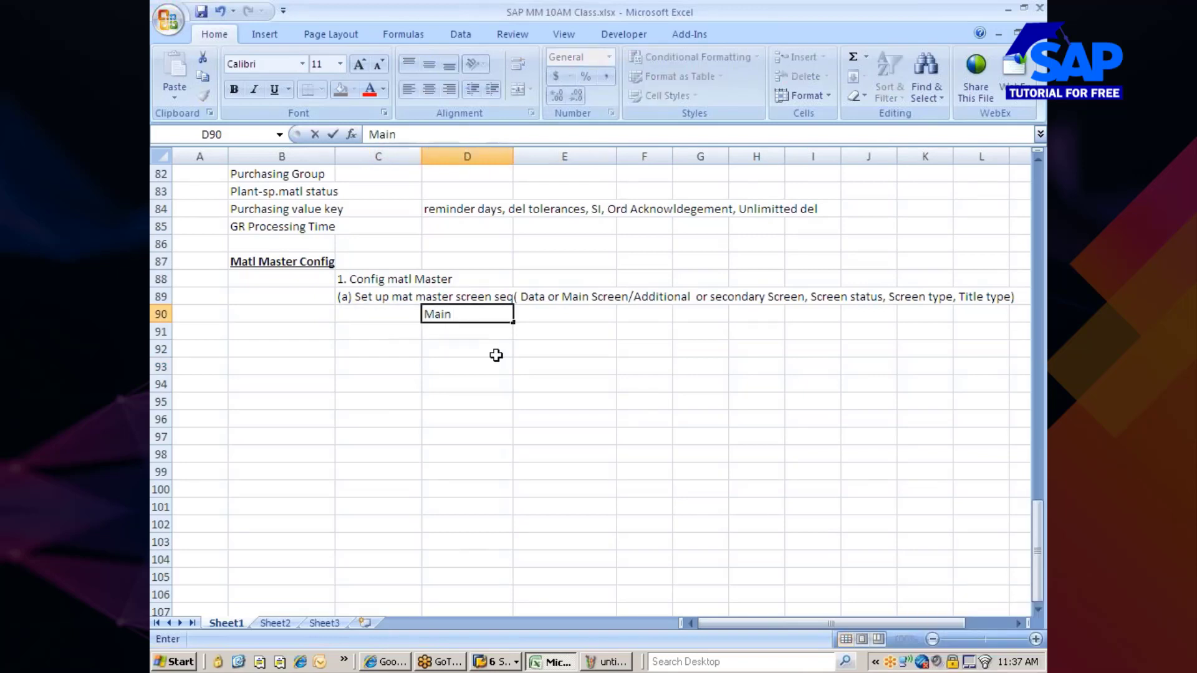
{"action": "type", "text": "Screens"}
{"action": "key", "text": "Return"}
{"action": "type", "text": "Add"}
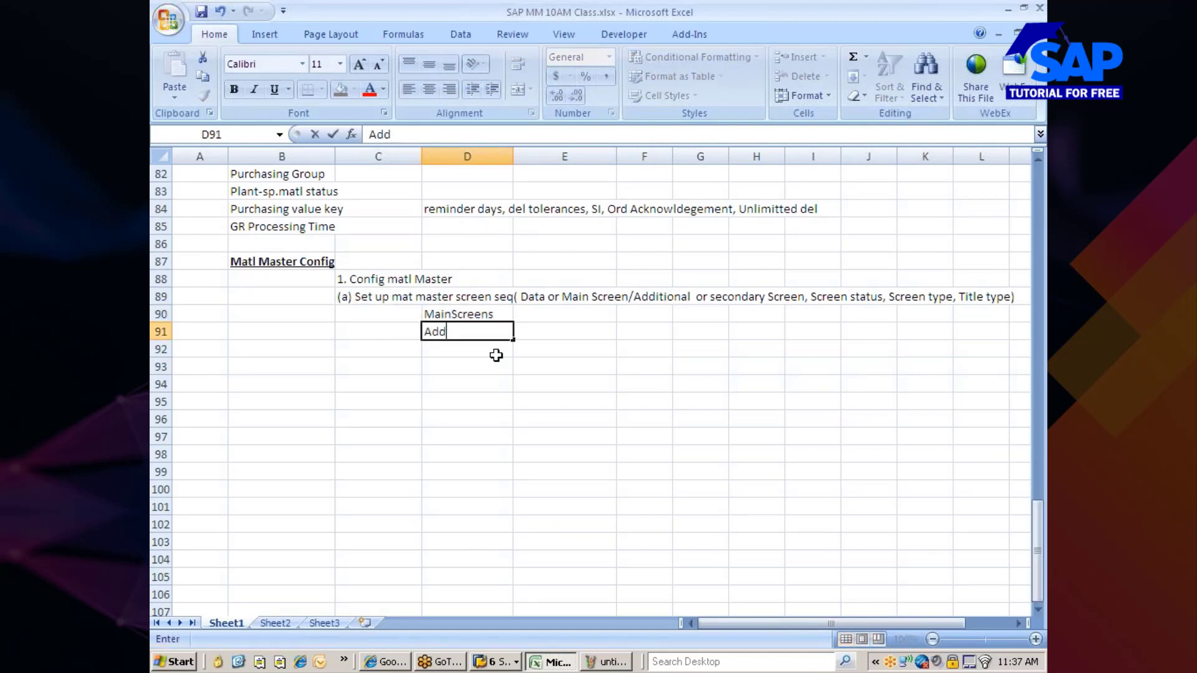
{"action": "type", "text": "'l Screens"}
{"action": "key", "text": "Return"}
{"action": "type", "text": "Screen"}
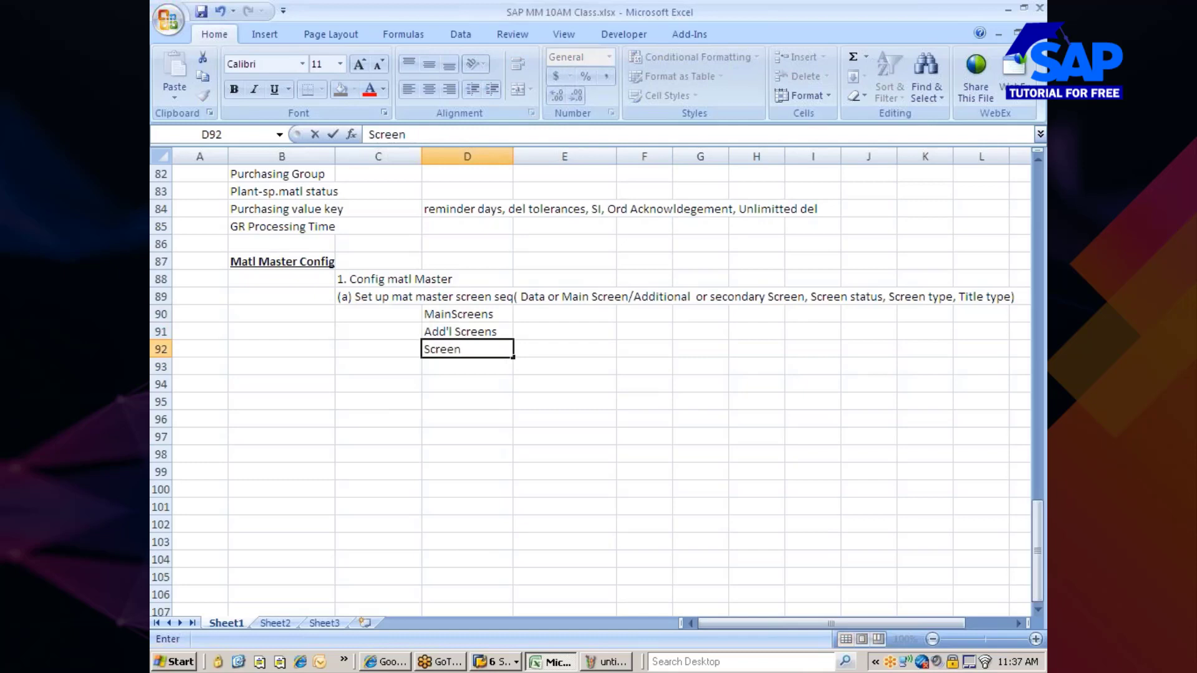
{"action": "type", "text": " Seq"}
{"action": "key", "text": "Return"}
- Switch to the SAP IMG structure and open the Maintain Order of Main and Additional Screens activity
{"action": "key", "text": "alt+Tab"}
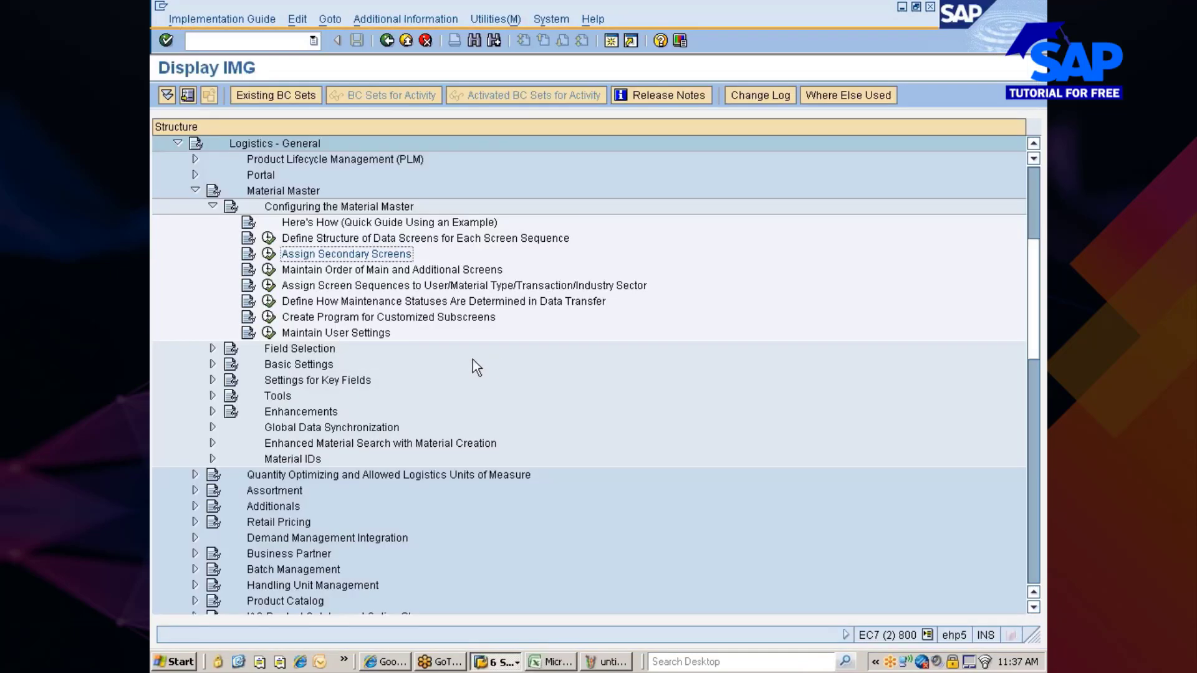
{"action": "left_click", "coordinate": [349, 270]}
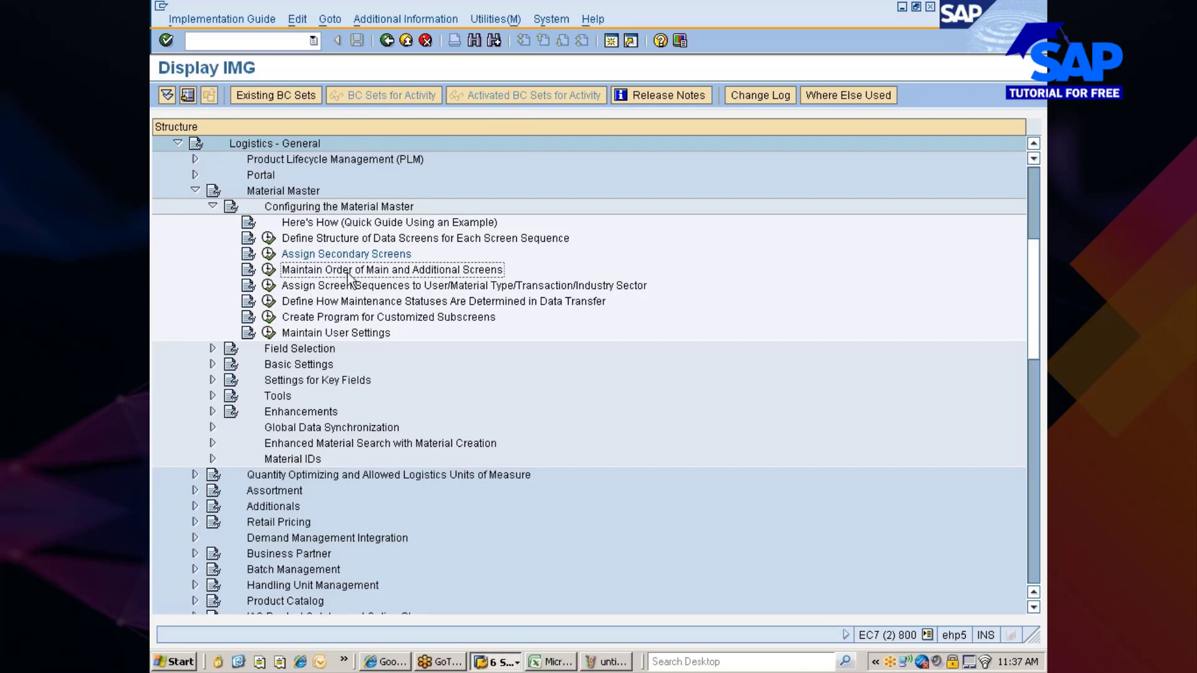
{"action": "left_click", "coordinate": [268, 272]}
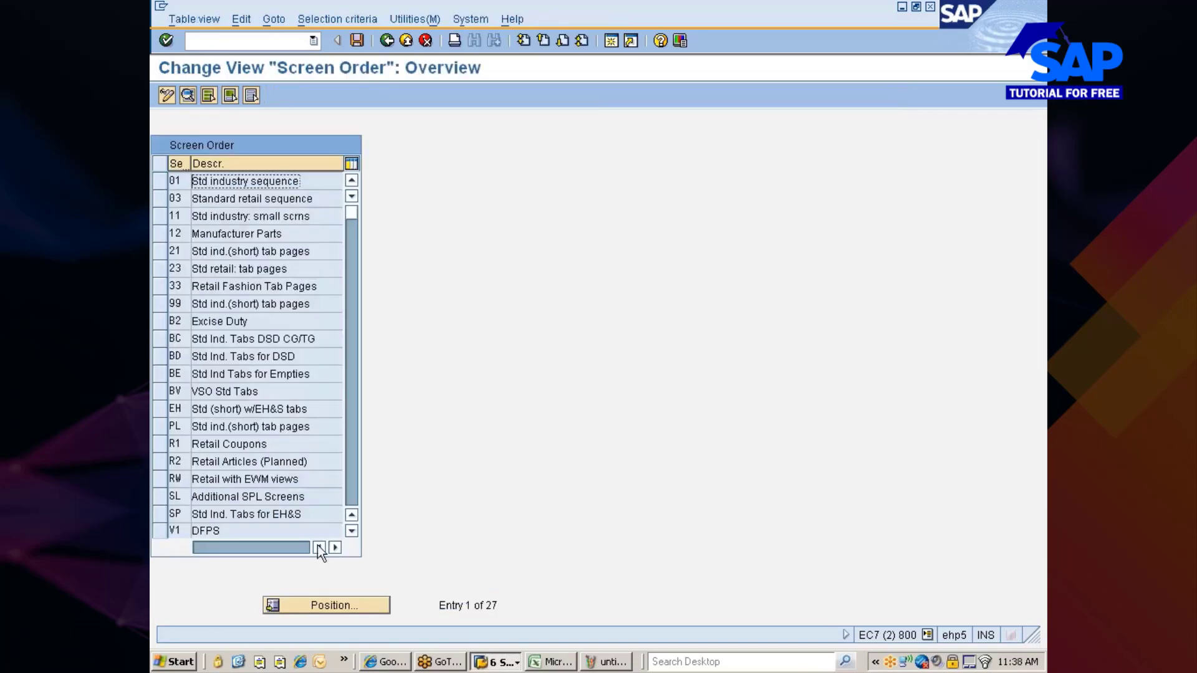
- Locate screen sequence ZN, open its screen order details and narrow the main screens' description column
{"action": "left_click", "coordinate": [320, 605]}
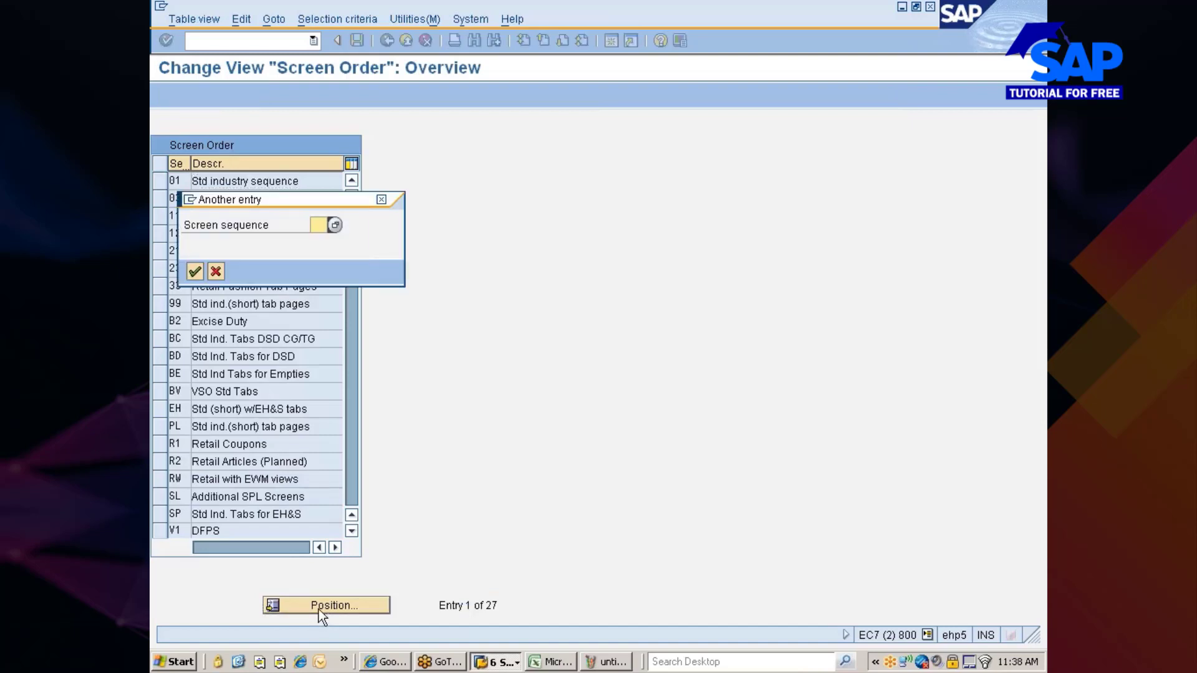
{"action": "type", "text": "zn"}
{"action": "key", "text": "Return"}
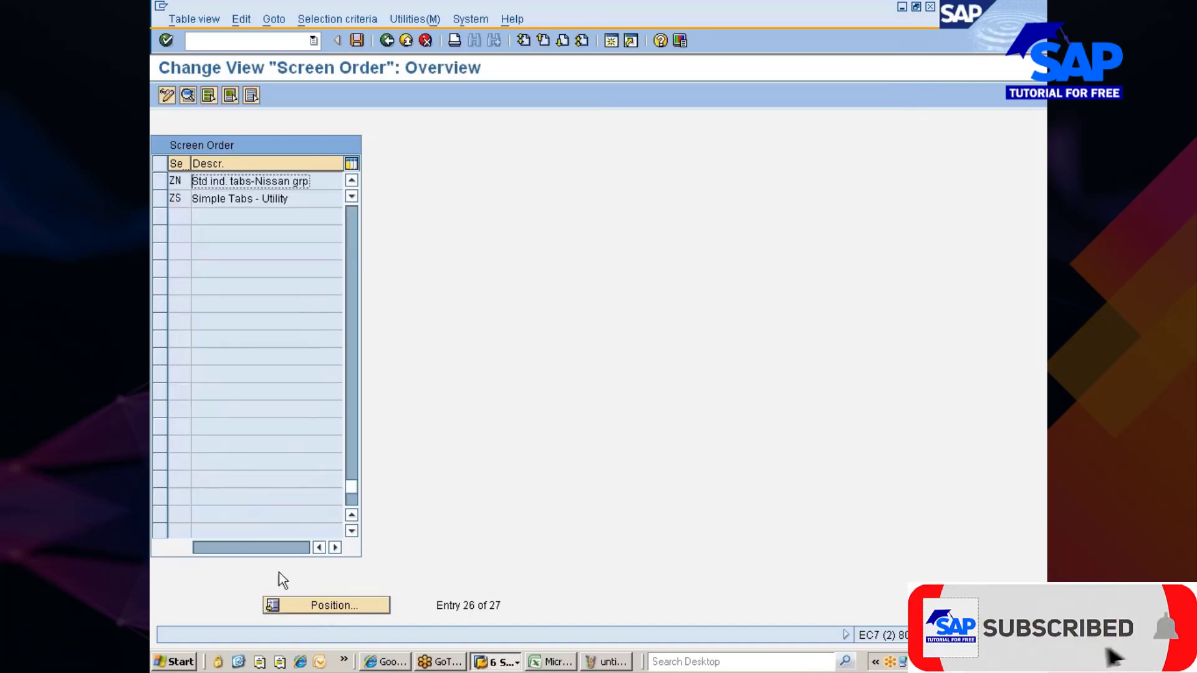
{"action": "left_click", "coordinate": [160, 181]}
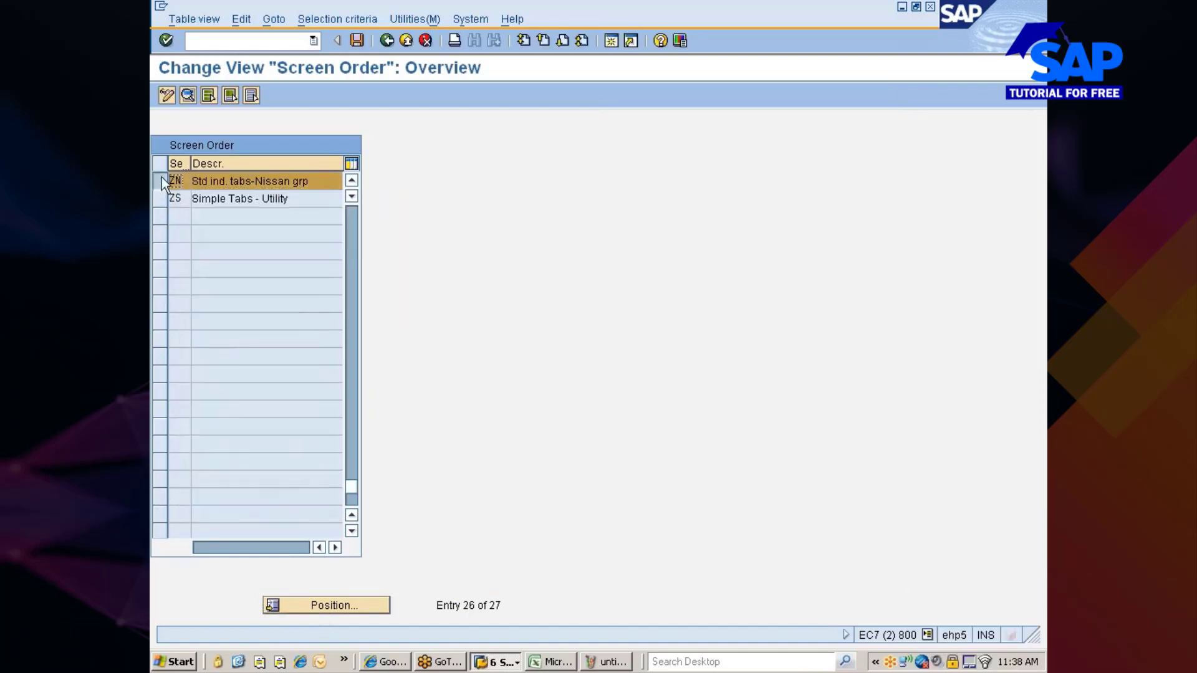
{"action": "left_click", "coordinate": [188, 94]}
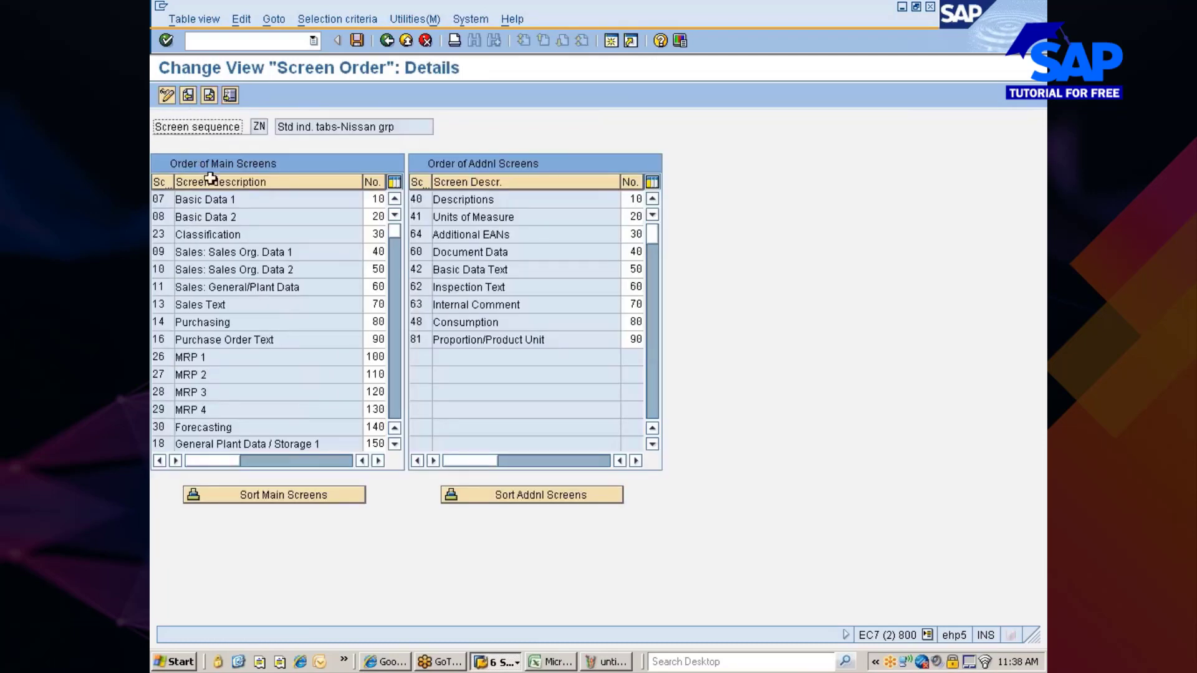
{"action": "left_click_drag", "start_coordinate": [364, 182], "coordinate": [319, 181]}
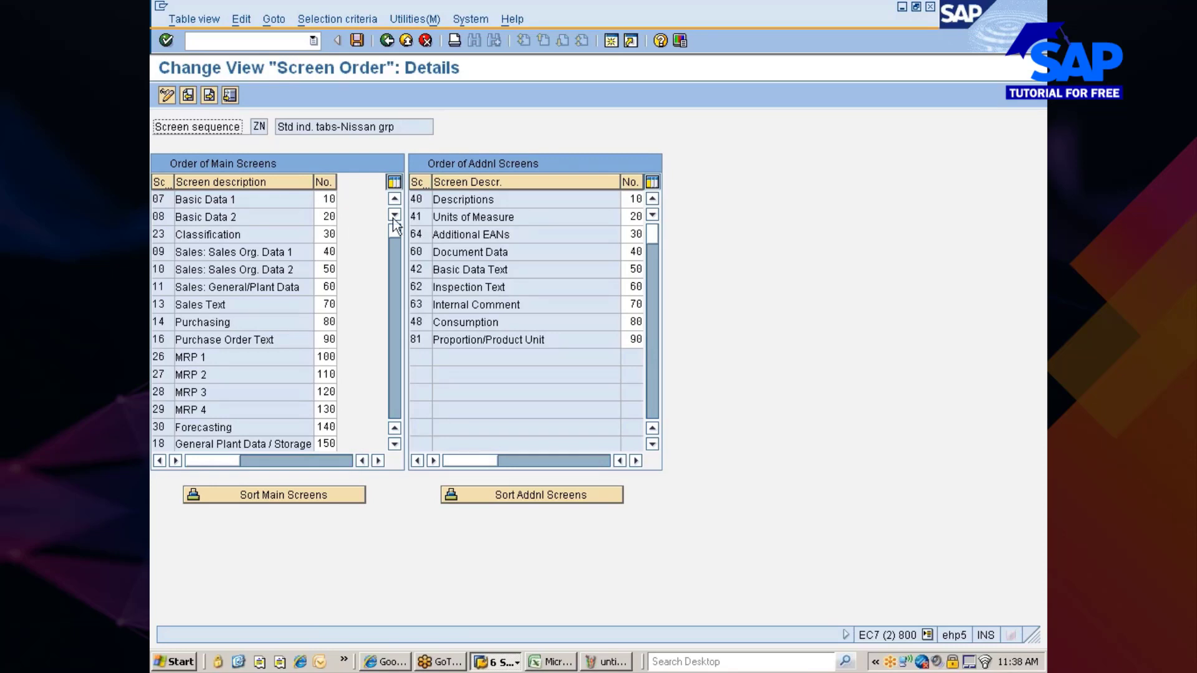
{"action": "left_click", "coordinate": [325, 199]}
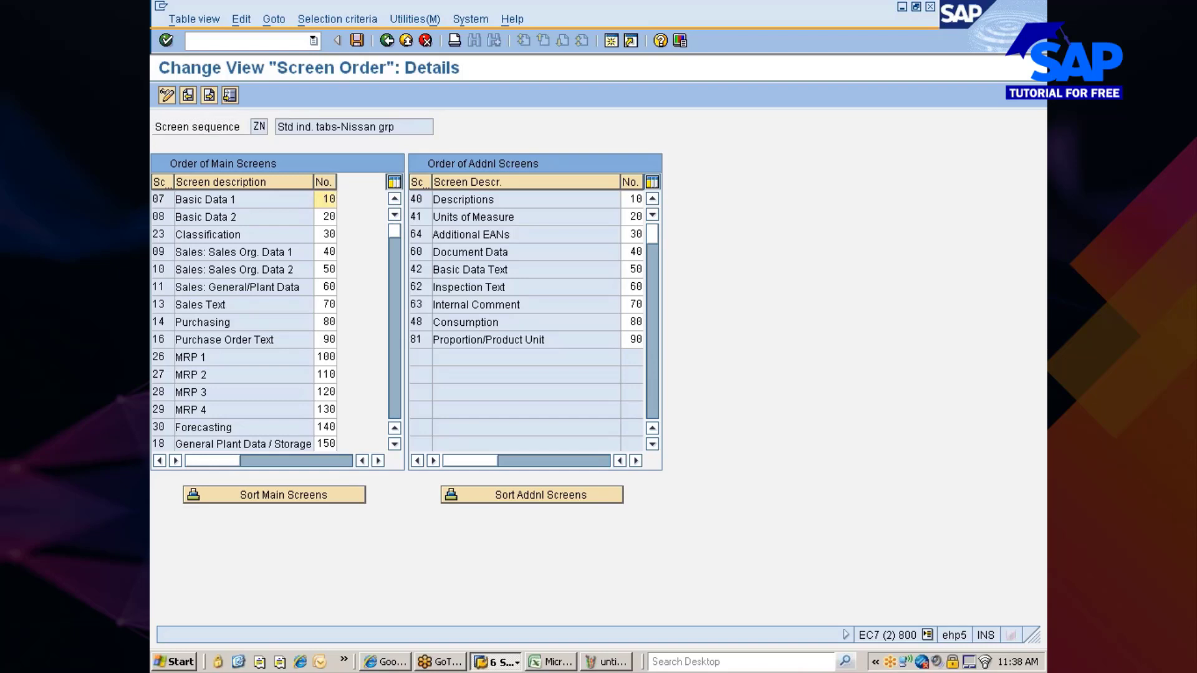
- Switch to the Excel notes and enter "Basic data, Purch, Classif, MRP, Forecasting, Gen plant Data Str, Accoing" in cell E92
{"action": "left_click", "coordinate": [549, 661]}
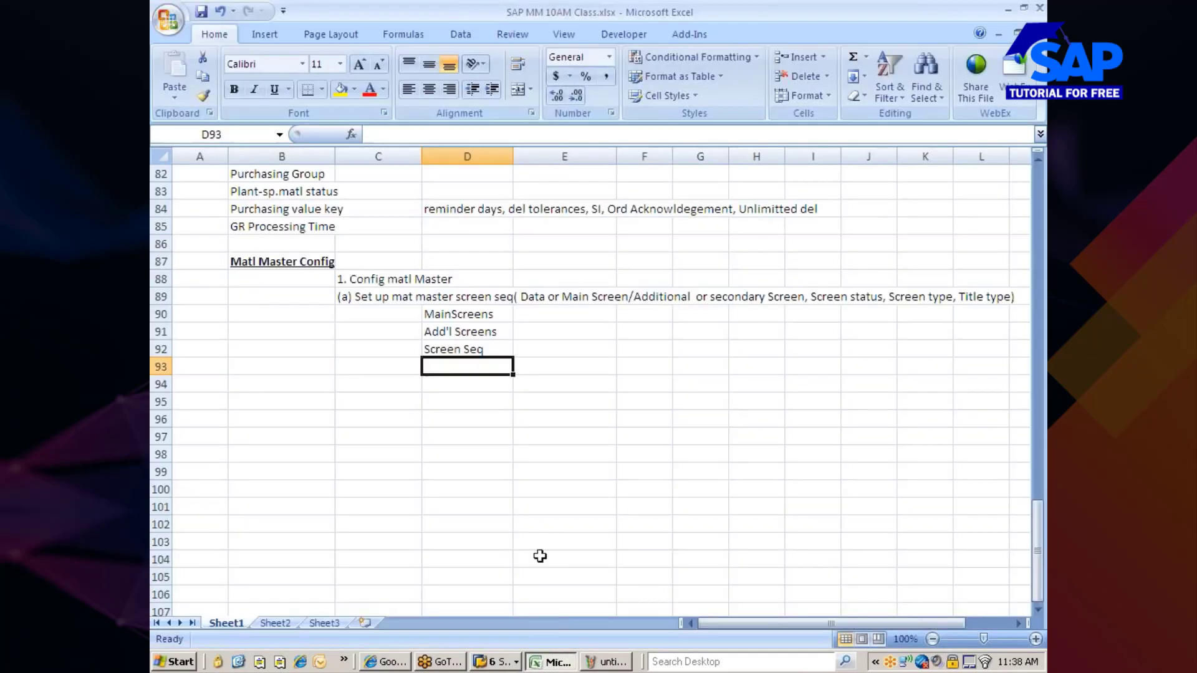
{"action": "left_click", "coordinate": [559, 354]}
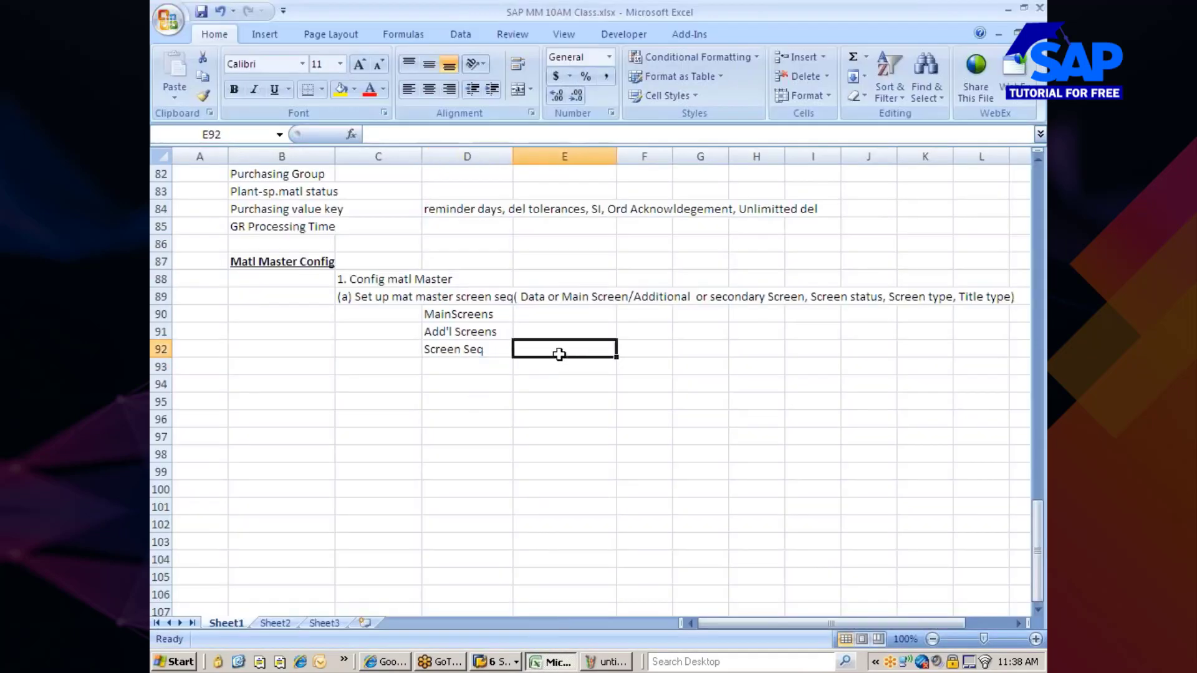
{"action": "type", "text": "Bas"}
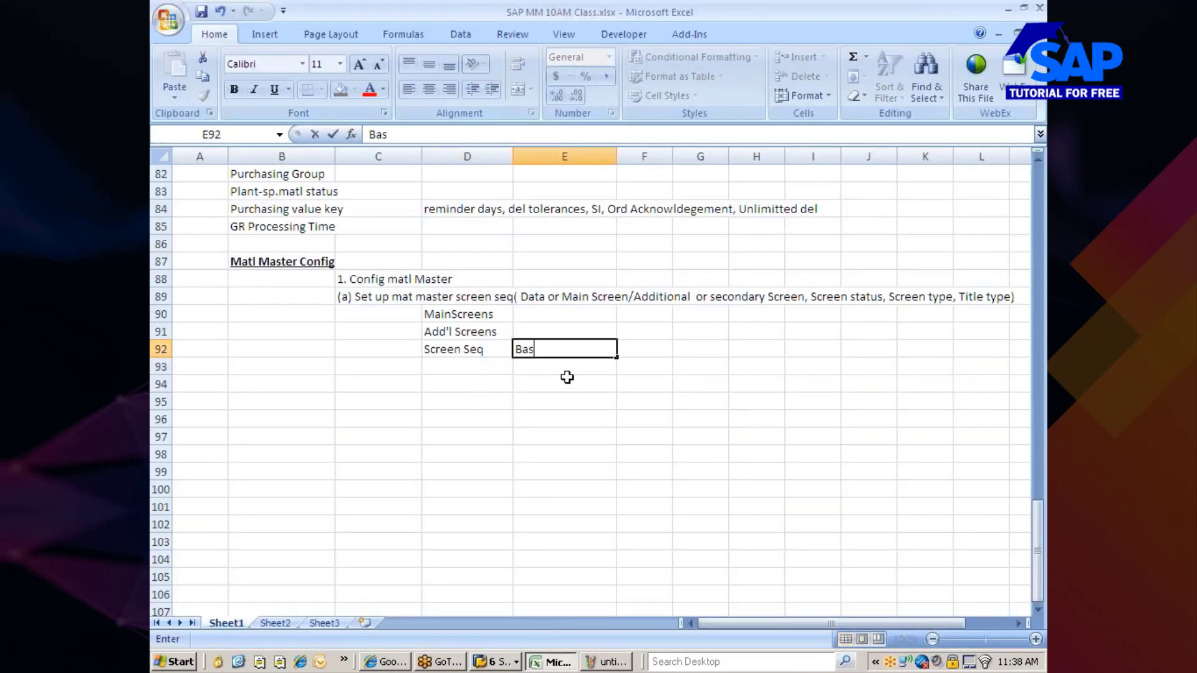
{"action": "type", "text": "ic data, Purch"}
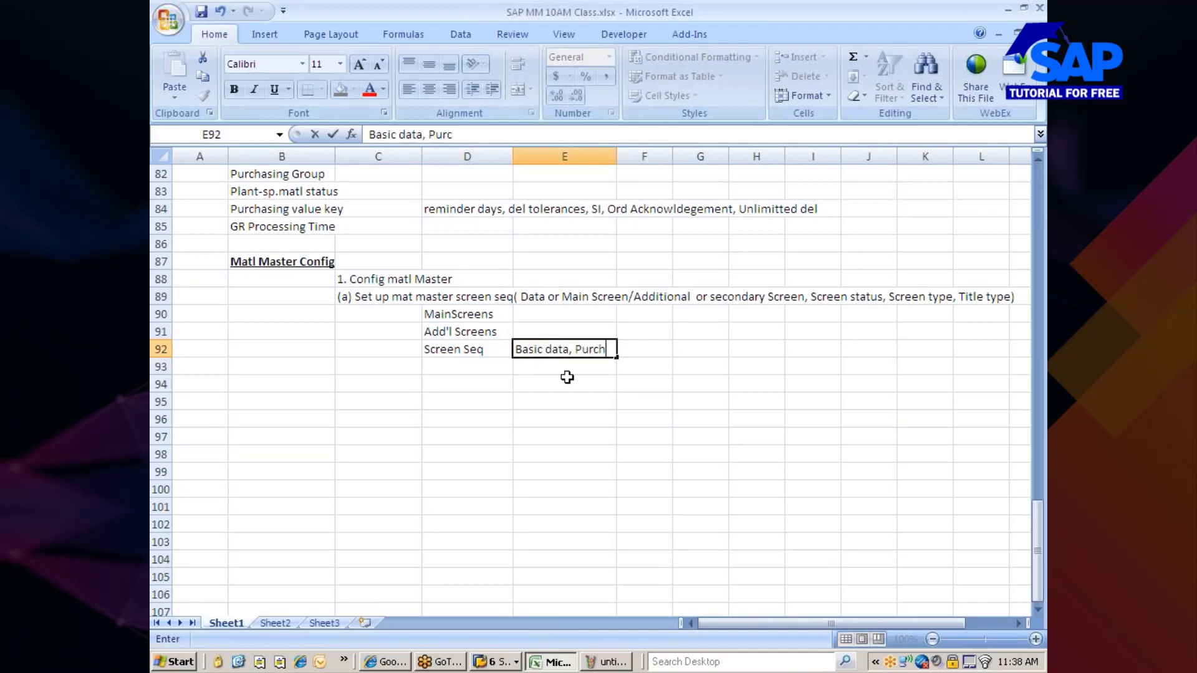
{"action": "type", "text": ", Cla"}
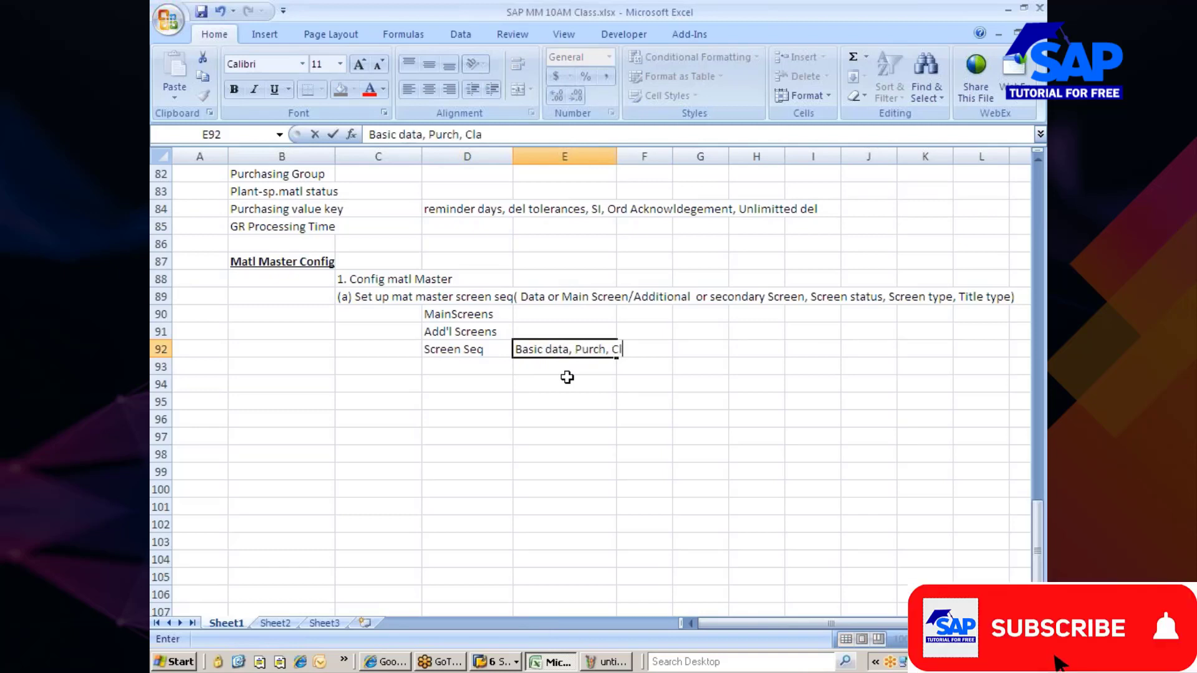
{"action": "type", "text": "ssi"}
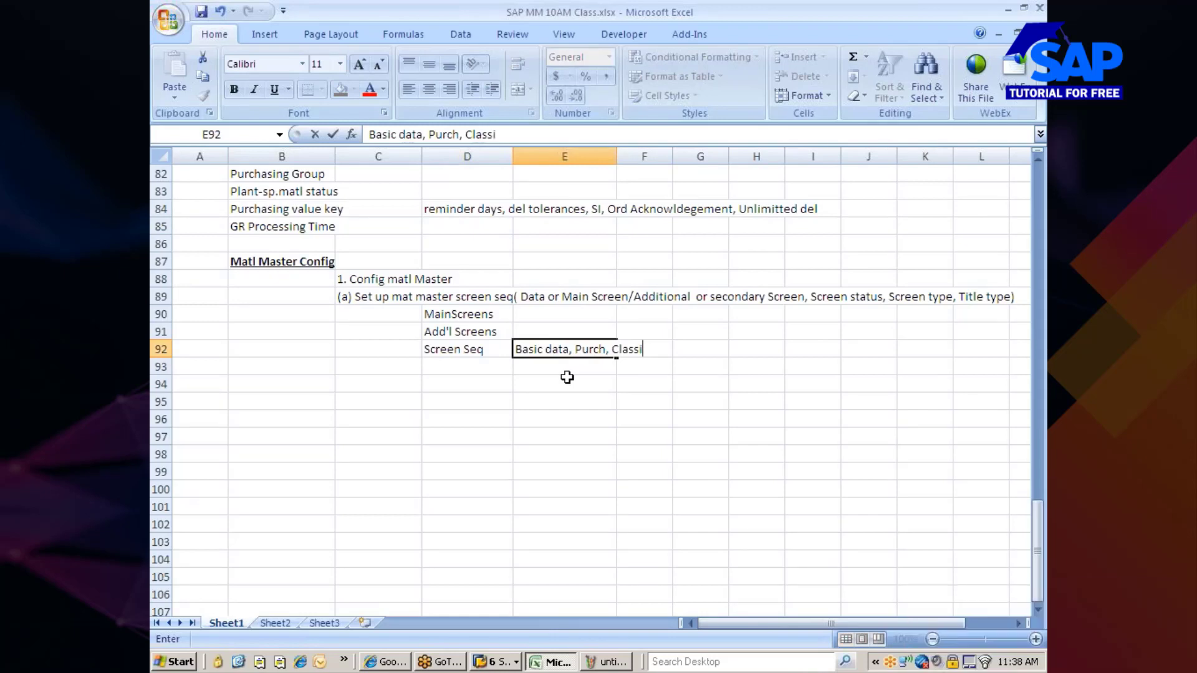
{"action": "type", "text": "f, MRP, Forecas"}
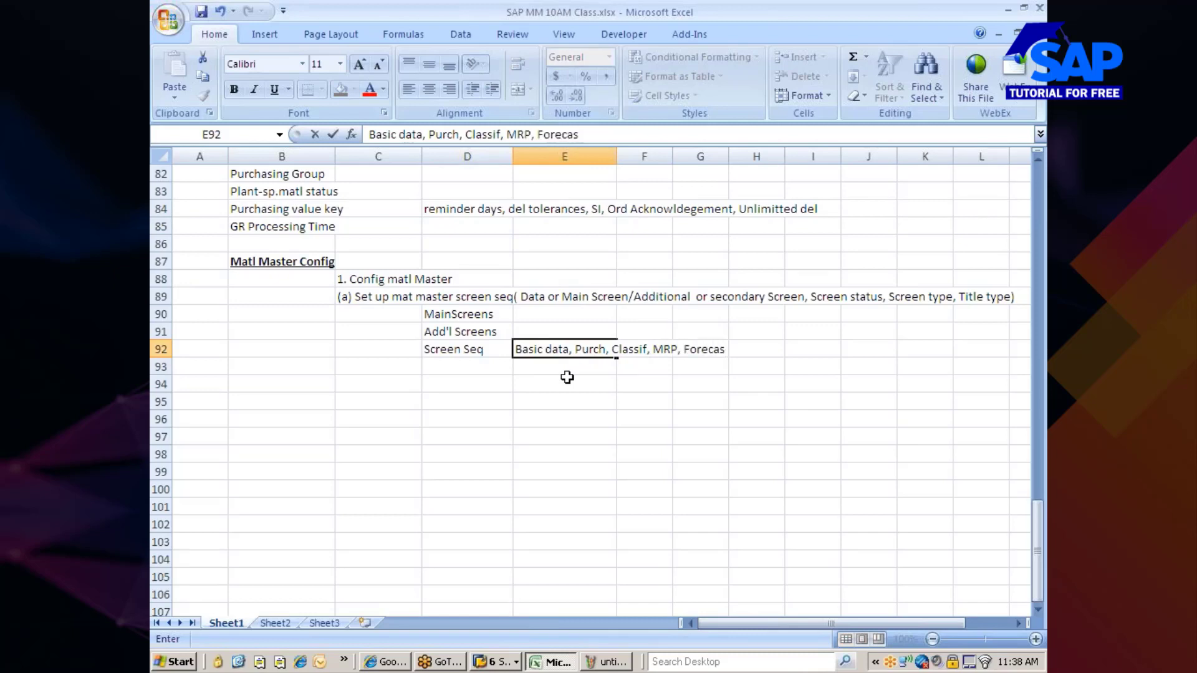
{"action": "type", "text": "ting,"}
{"action": "type", "text": "Gen"}
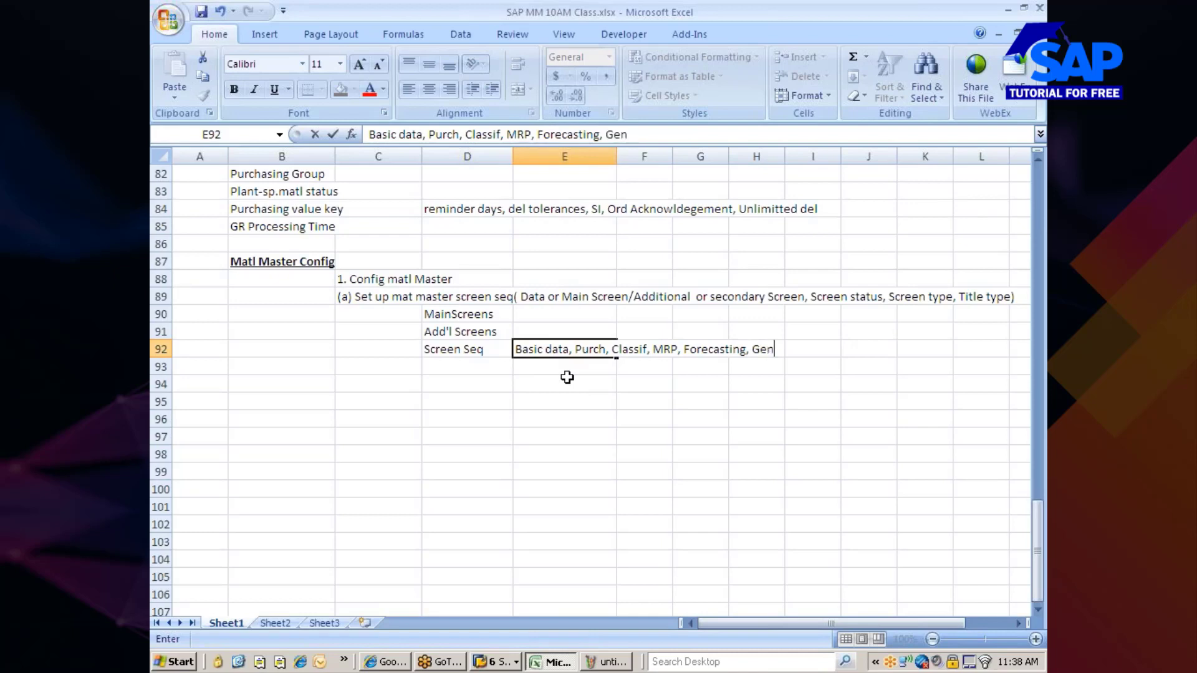
{"action": "type", "text": " plant Data Str"}
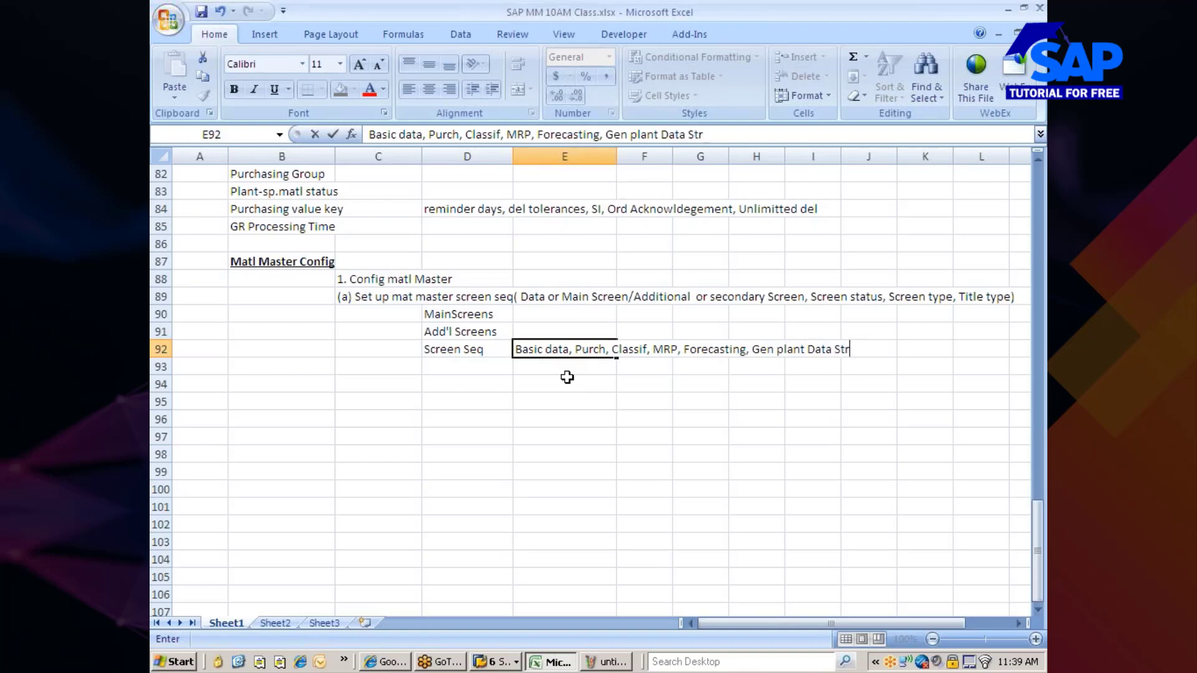
{"action": "type", "text": ", Accoing "}
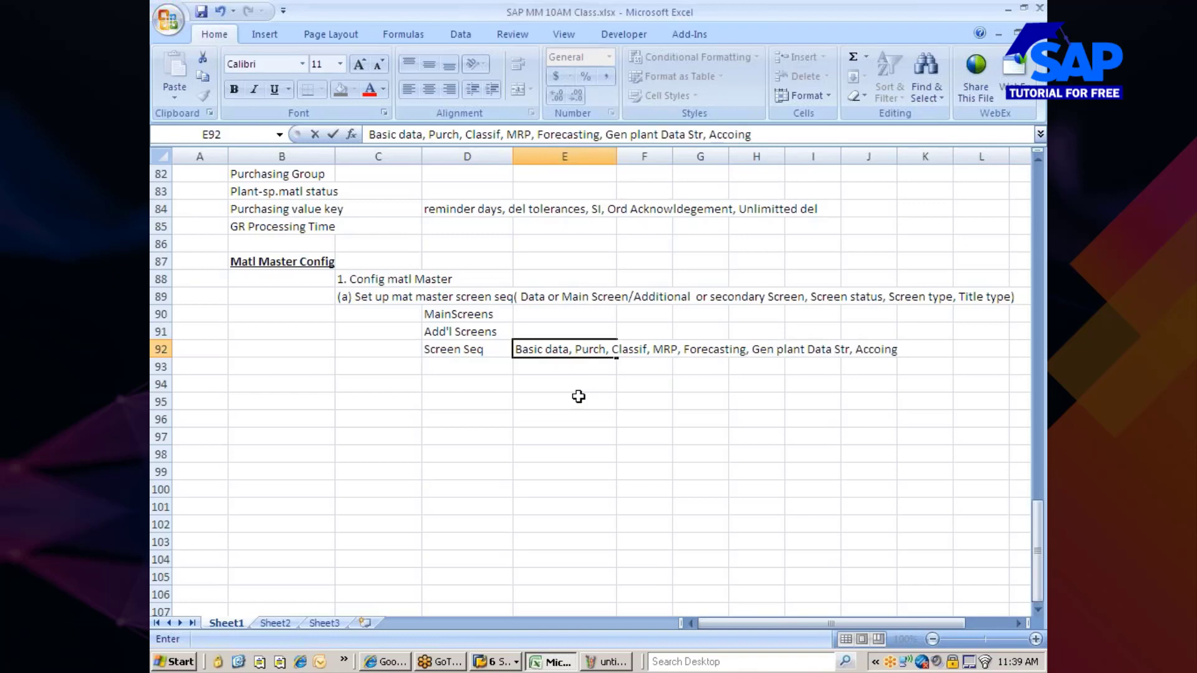
- Enclose the screen sequence list in cell E92 in parentheses
{"action": "type", "text": ")"}
{"action": "left_click", "coordinate": [515, 349]}
{"action": "type", "text": "("}
{"action": "left_click", "coordinate": [513, 418]}
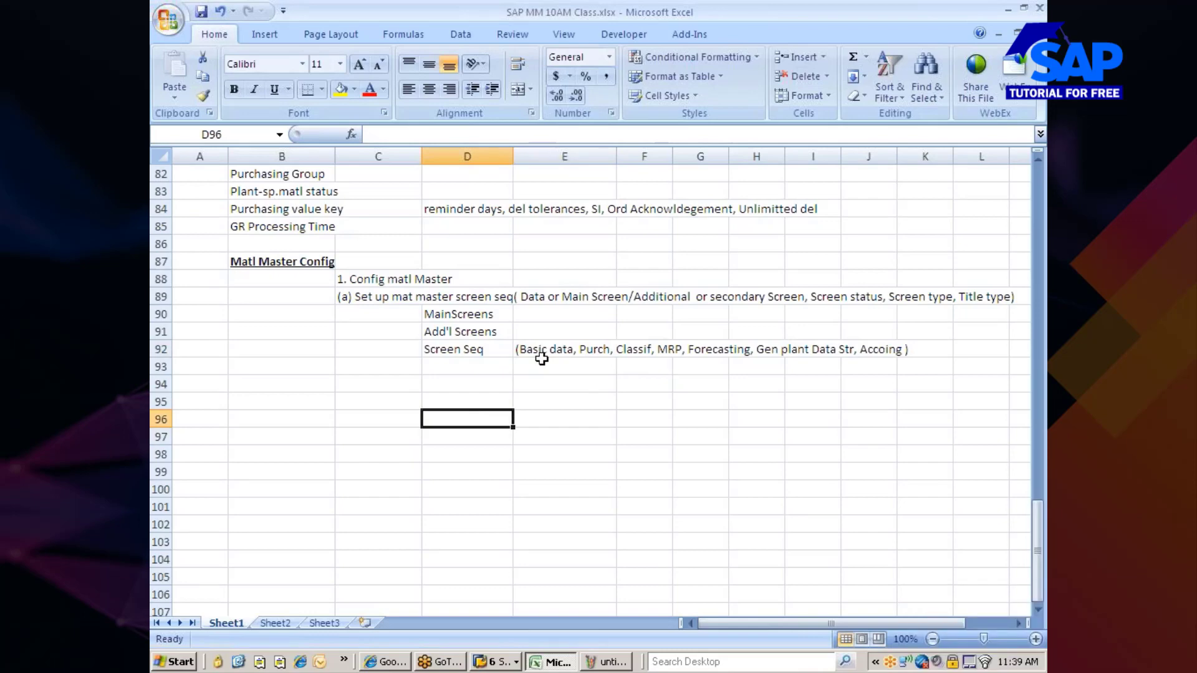
- Back in SAP, set the order numbers of Purchasing to 21 and Purchase Order Text to 22, and sort the main screens
{"action": "key", "text": "alt+Tab"}
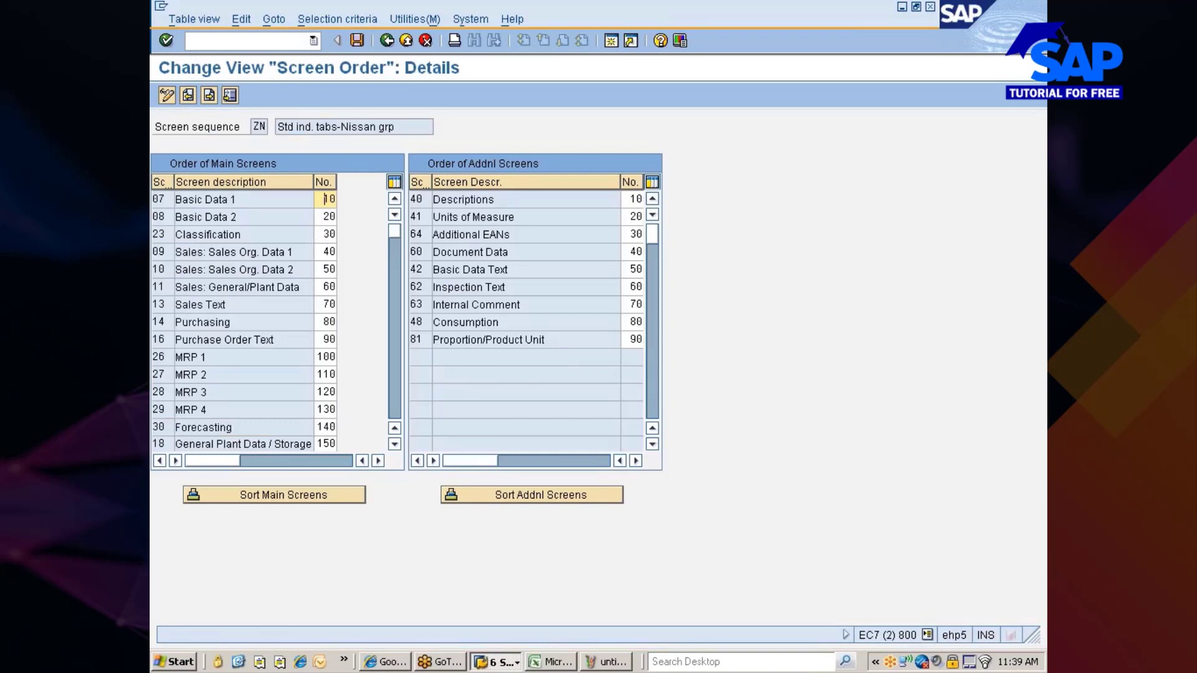
{"action": "key", "text": "alt+Tab"}
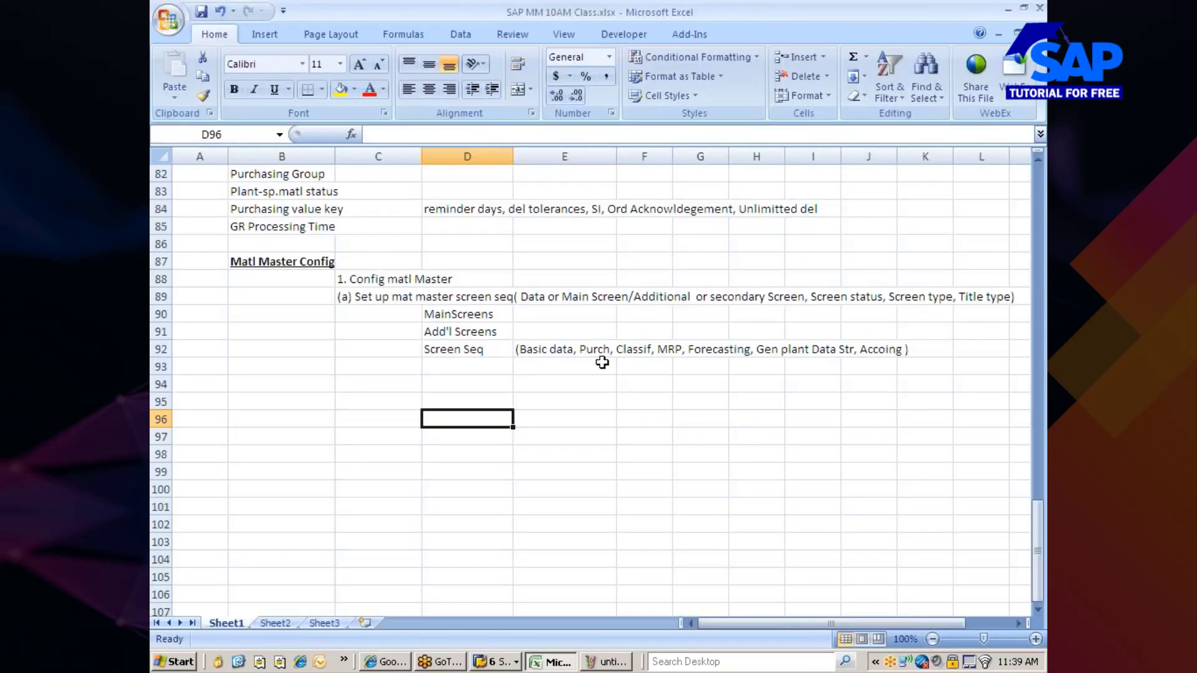
{"action": "key", "text": "alt+Tab"}
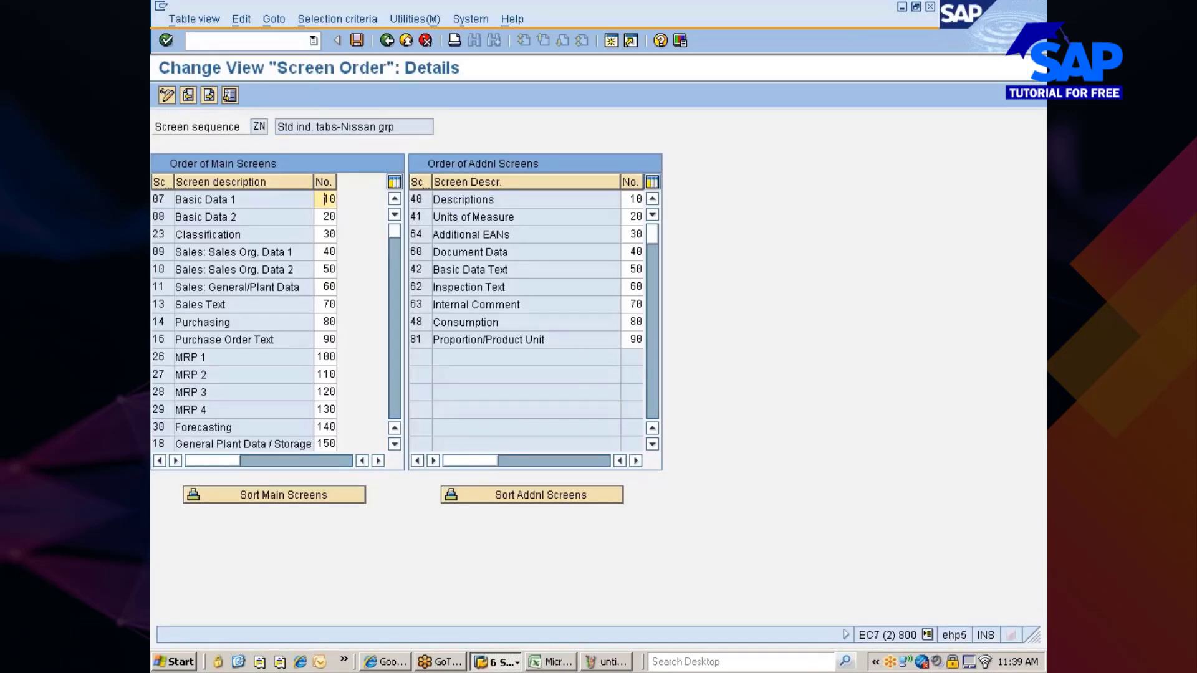
{"action": "left_click", "coordinate": [325, 322]}
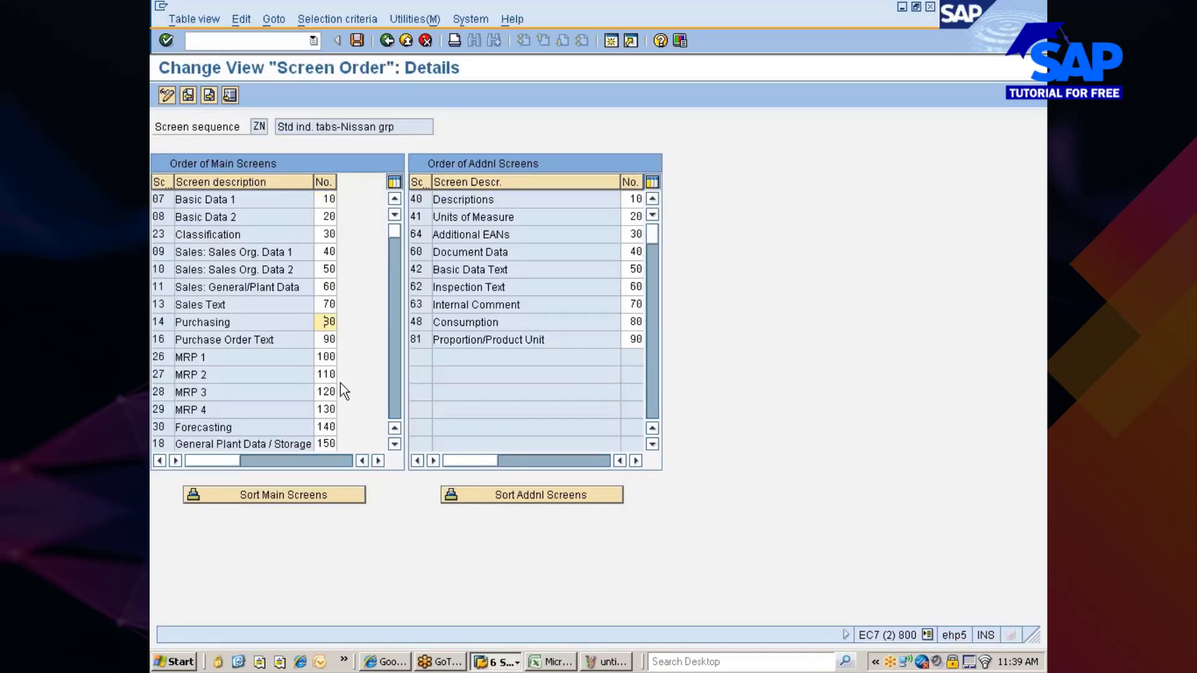
{"action": "key", "text": "Delete"}
{"action": "key", "text": "Delete"}
{"action": "type", "text": "21"}
{"action": "left_click", "coordinate": [324, 339]}
{"action": "key", "text": "Delete"}
{"action": "key", "text": "Delete"}
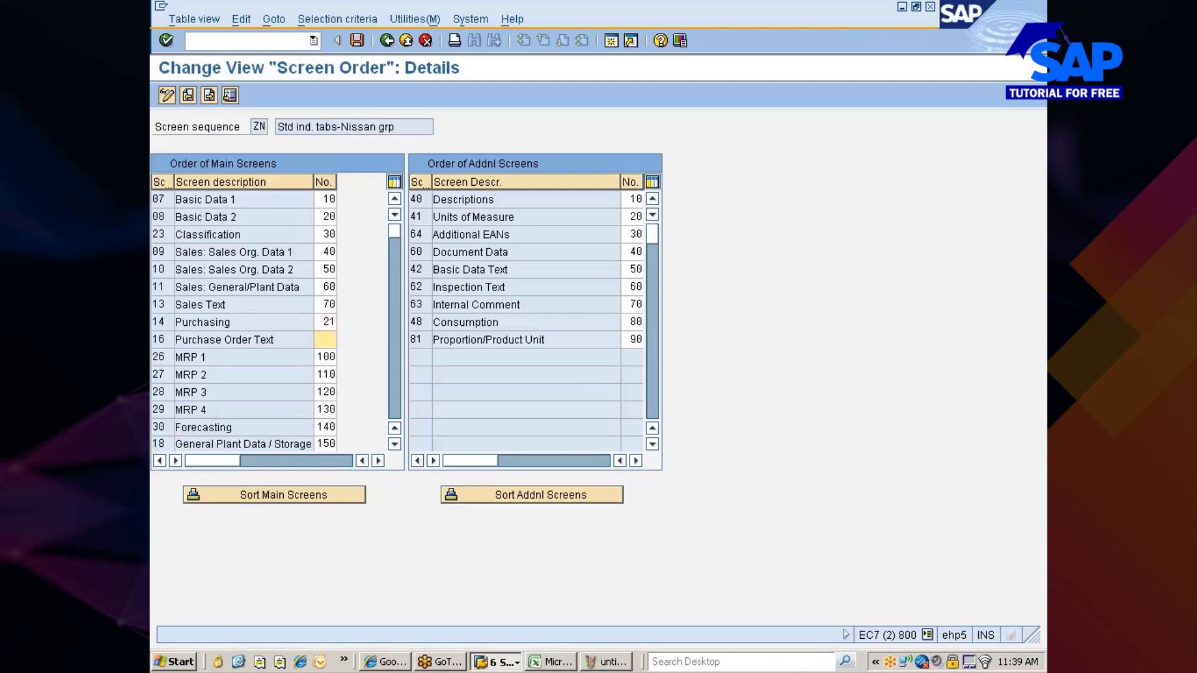
{"action": "type", "text": "22"}
{"action": "left_click", "coordinate": [271, 502]}
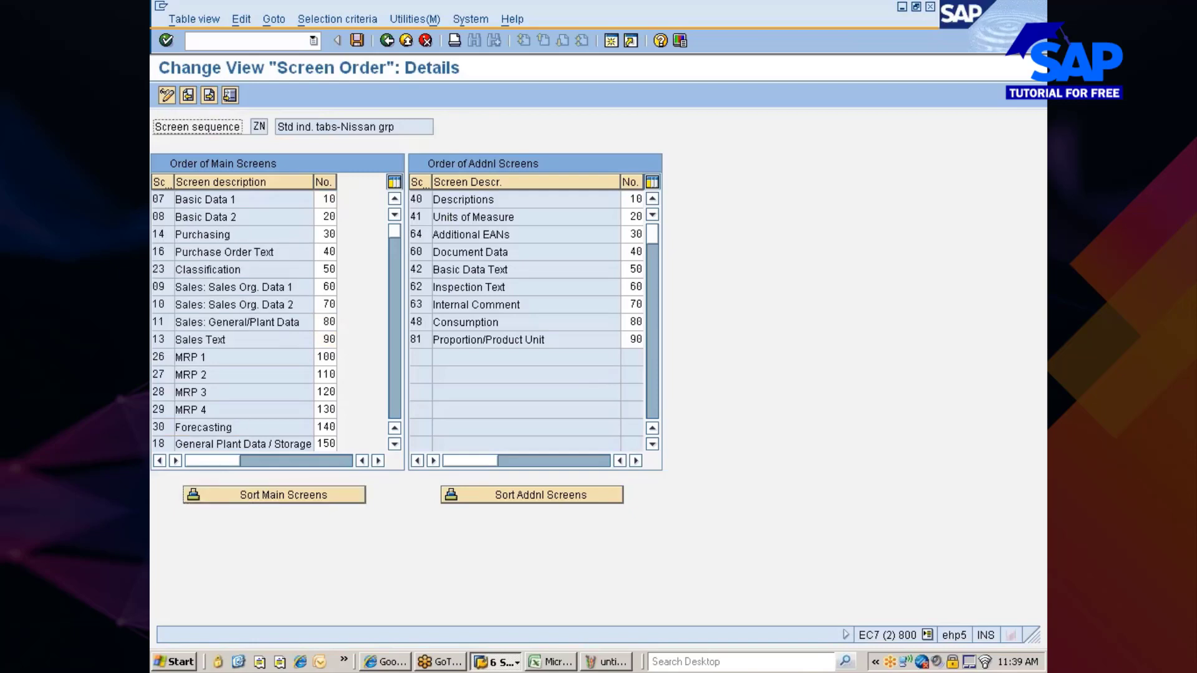
- Check the planned order in the Excel notes and set the SAP order numbers of MRP 1, 2 and 3 to 51, 52 and 53
{"action": "left_click", "coordinate": [326, 234]}
{"action": "left_click", "coordinate": [325, 251]}
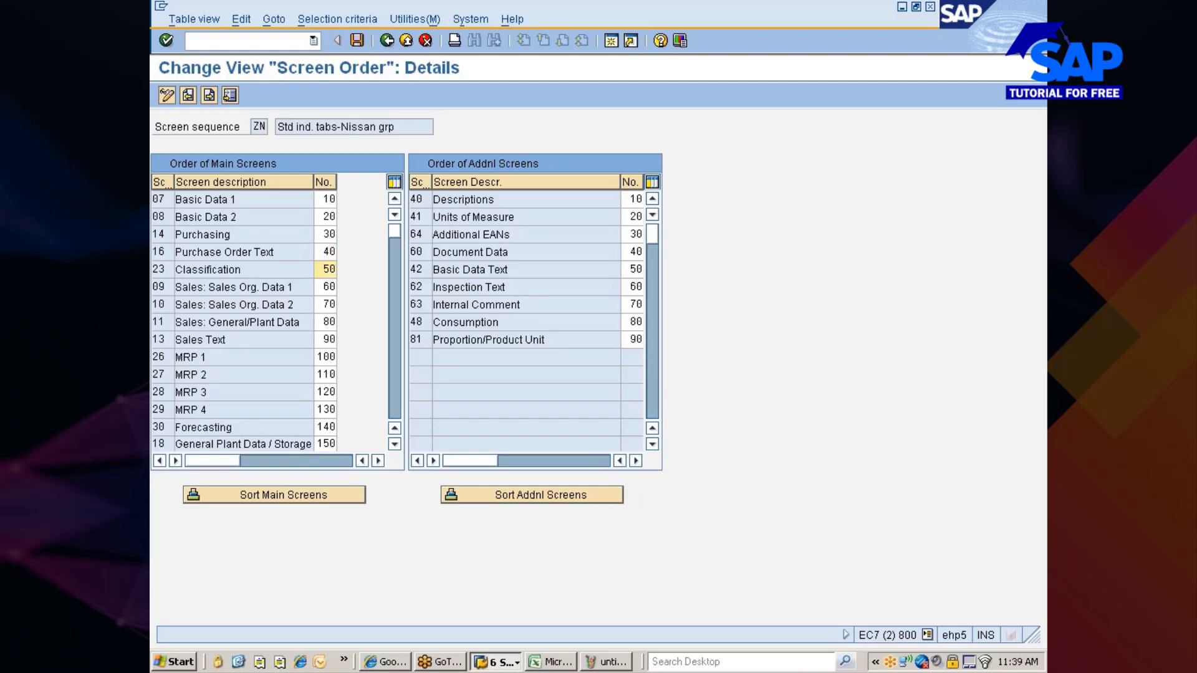
{"action": "key", "text": "alt+Tab"}
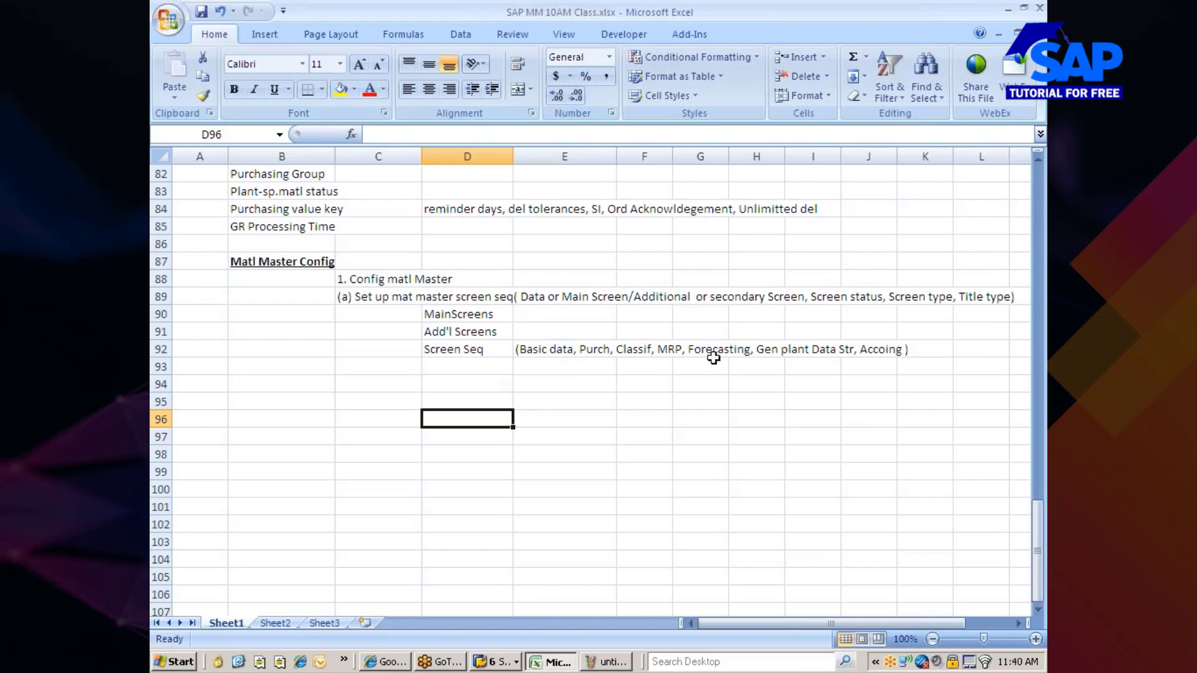
{"action": "key", "text": "alt+Tab"}
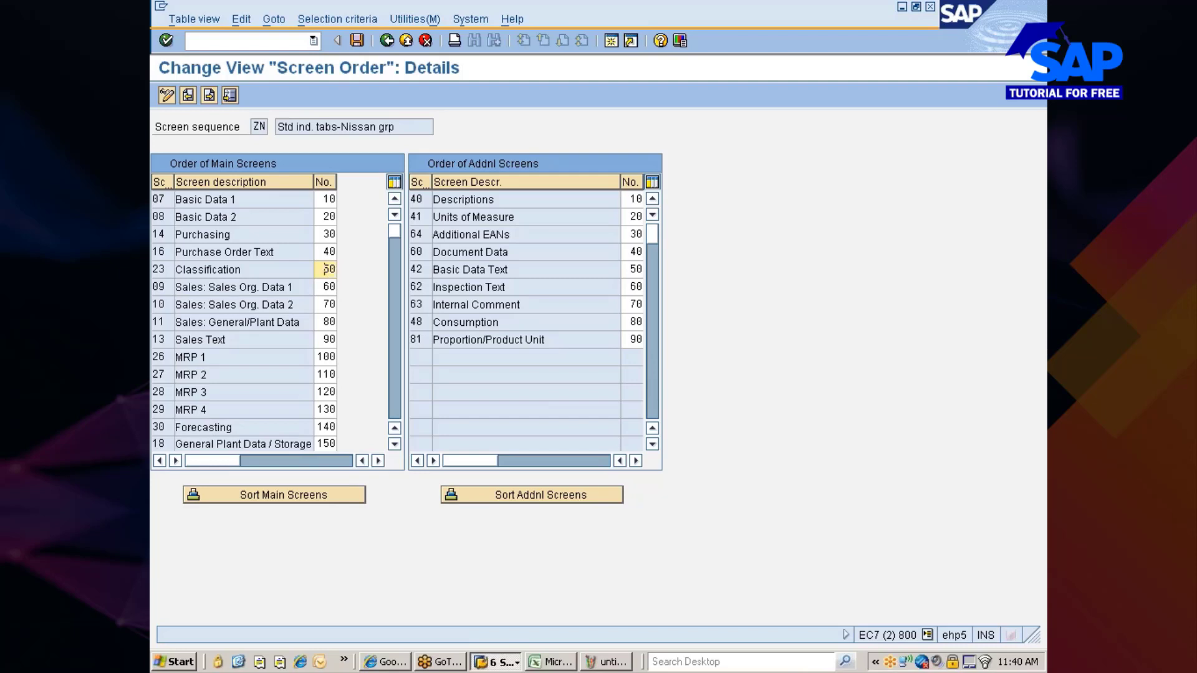
{"action": "left_click", "coordinate": [319, 357]}
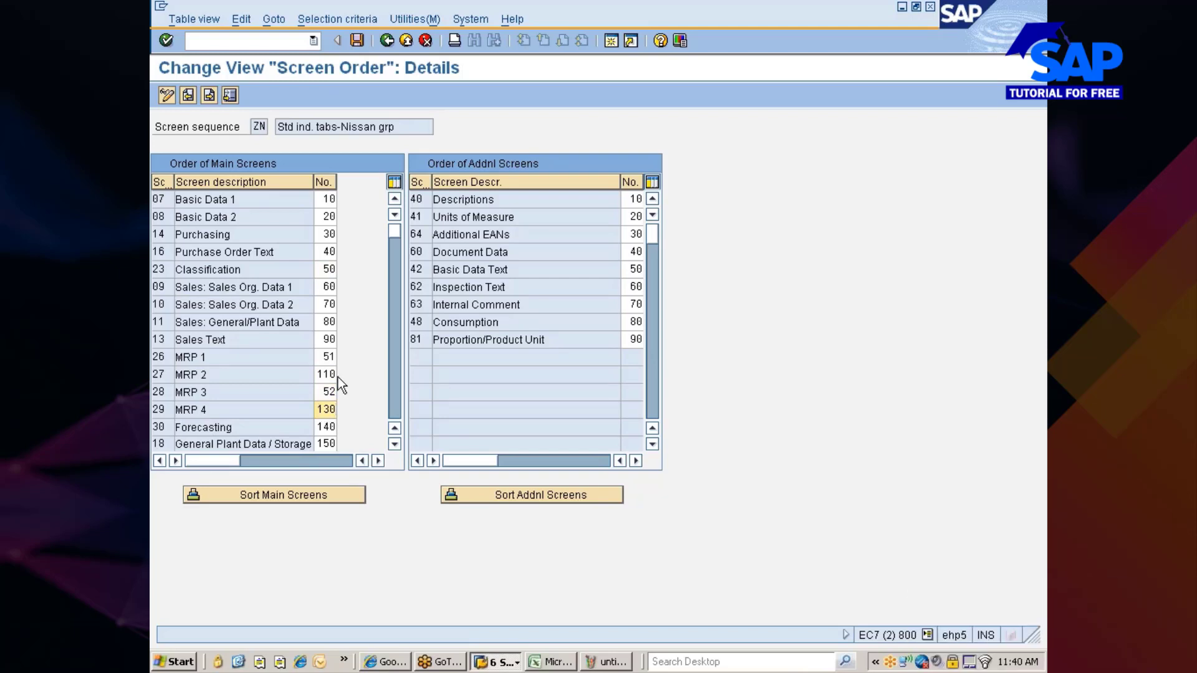
{"action": "left_click", "coordinate": [319, 374]}
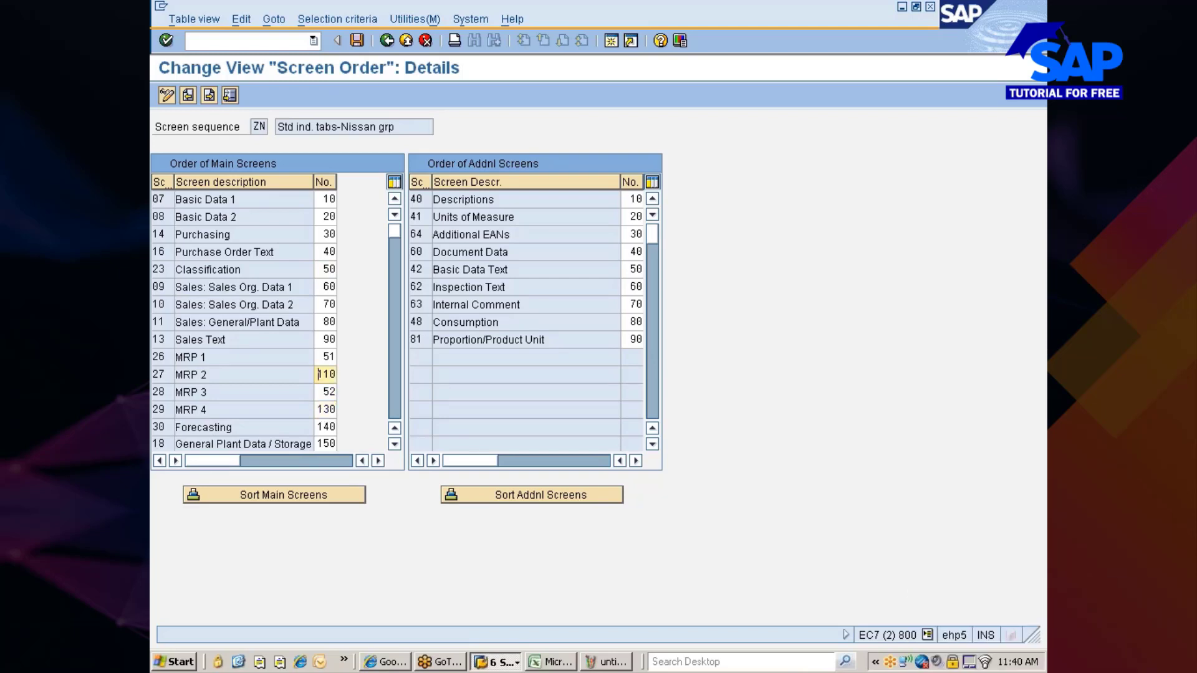
{"action": "double_click", "coordinate": [319, 374]}
{"action": "key", "text": "Delete"}
{"action": "type", "text": "52"}
{"action": "double_click", "coordinate": [329, 391]}
{"action": "key", "text": "Delete"}
{"action": "type", "text": "53"}
- Set the order numbers of MRP 4 to 54 and Forecasting to 55, and sort the main screens again
{"action": "double_click", "coordinate": [326, 409]}
{"action": "key", "text": "Delete"}
{"action": "type", "text": "54"}
{"action": "double_click", "coordinate": [326, 426]}
{"action": "type", "text": "55"}
{"action": "left_click", "coordinate": [301, 497]}
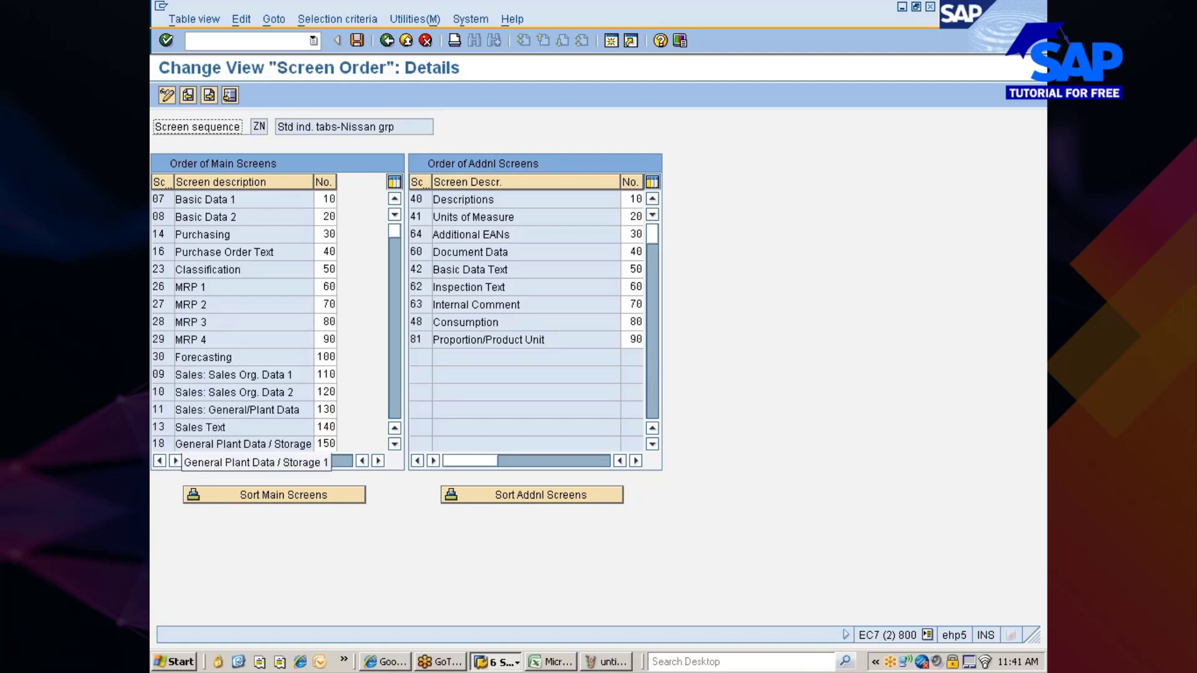
- Set the order numbers of the two General Plant Data / Storage main screens to 101 and 102
{"action": "left_click", "coordinate": [395, 444]}
{"action": "left_click", "coordinate": [395, 445]}
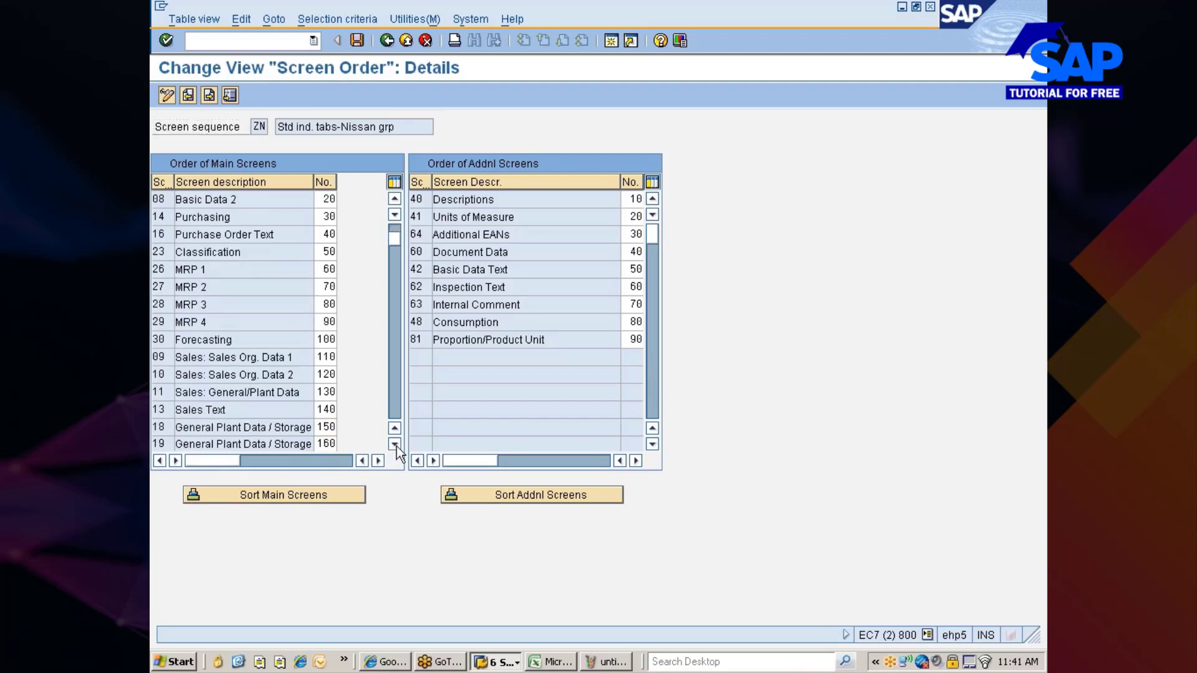
{"action": "left_click", "coordinate": [395, 444]}
{"action": "left_click", "coordinate": [395, 444]}
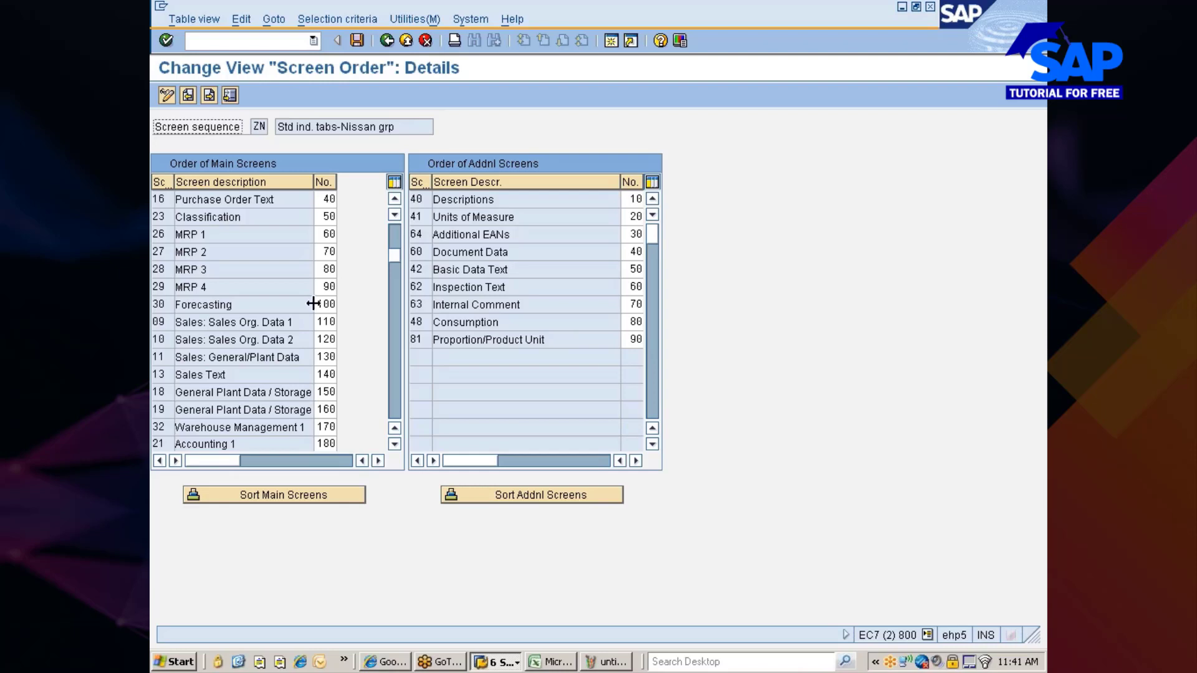
{"action": "left_click", "coordinate": [325, 391]}
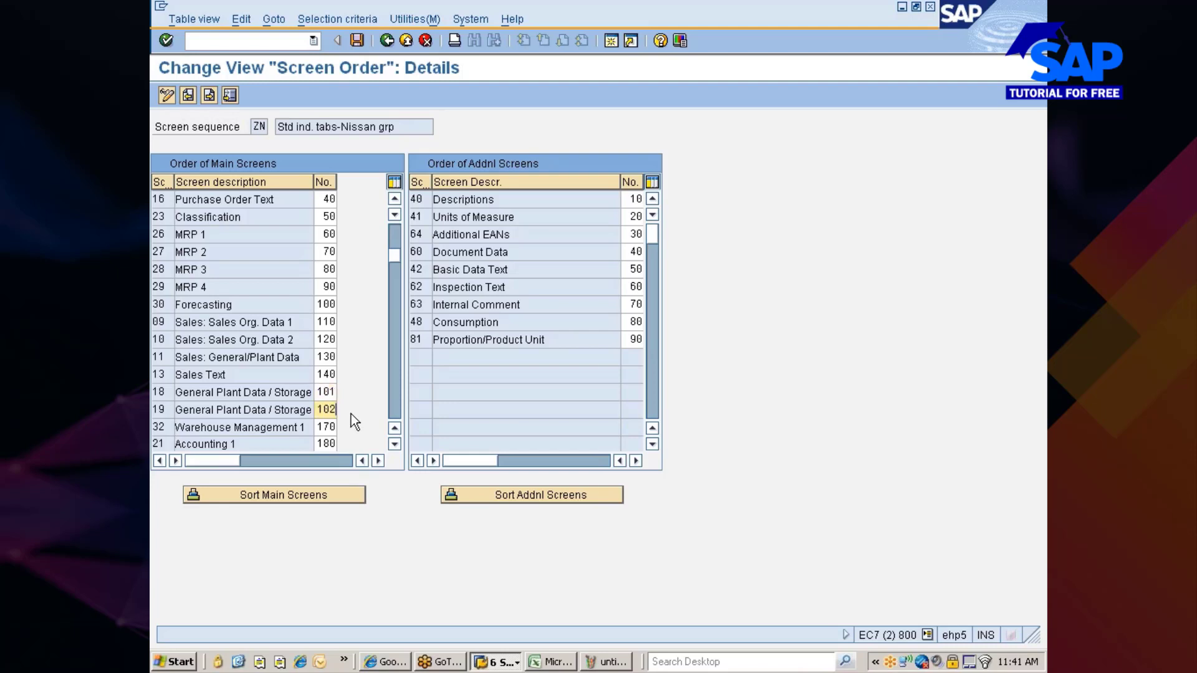
- Sort the main screens by their order numbers and check the planned sequence in the Excel notes
{"action": "left_click", "coordinate": [286, 498]}
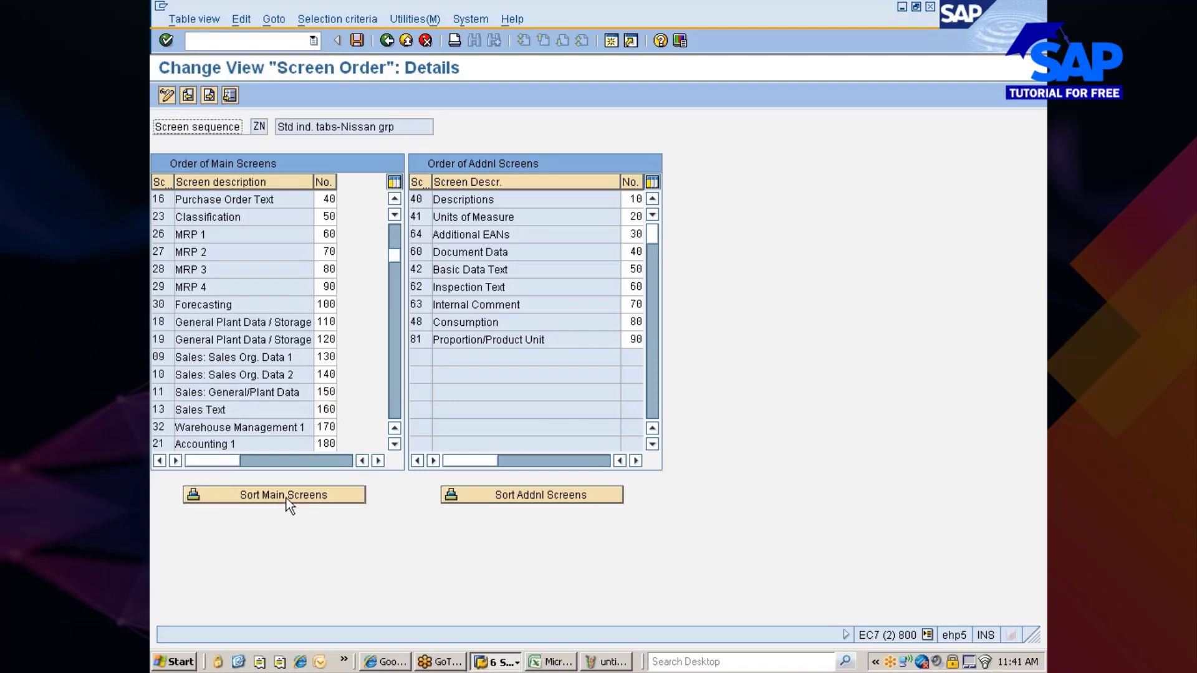
{"action": "key", "text": "alt+Tab"}
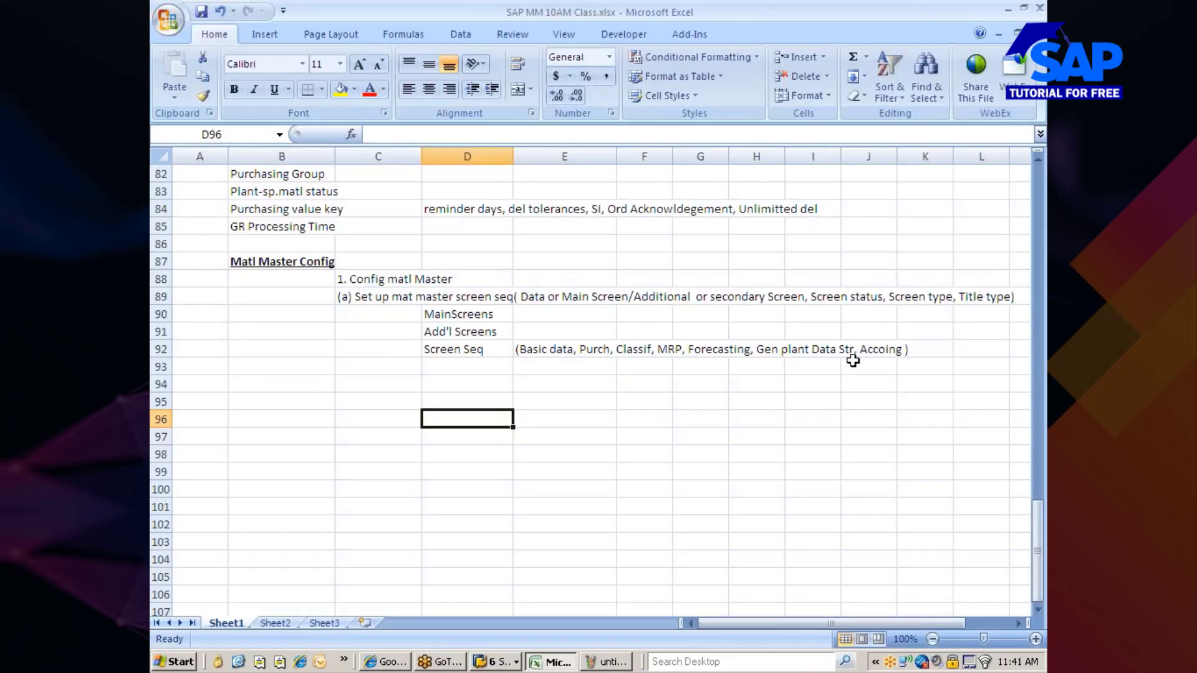
{"action": "key", "text": "alt+Tab"}
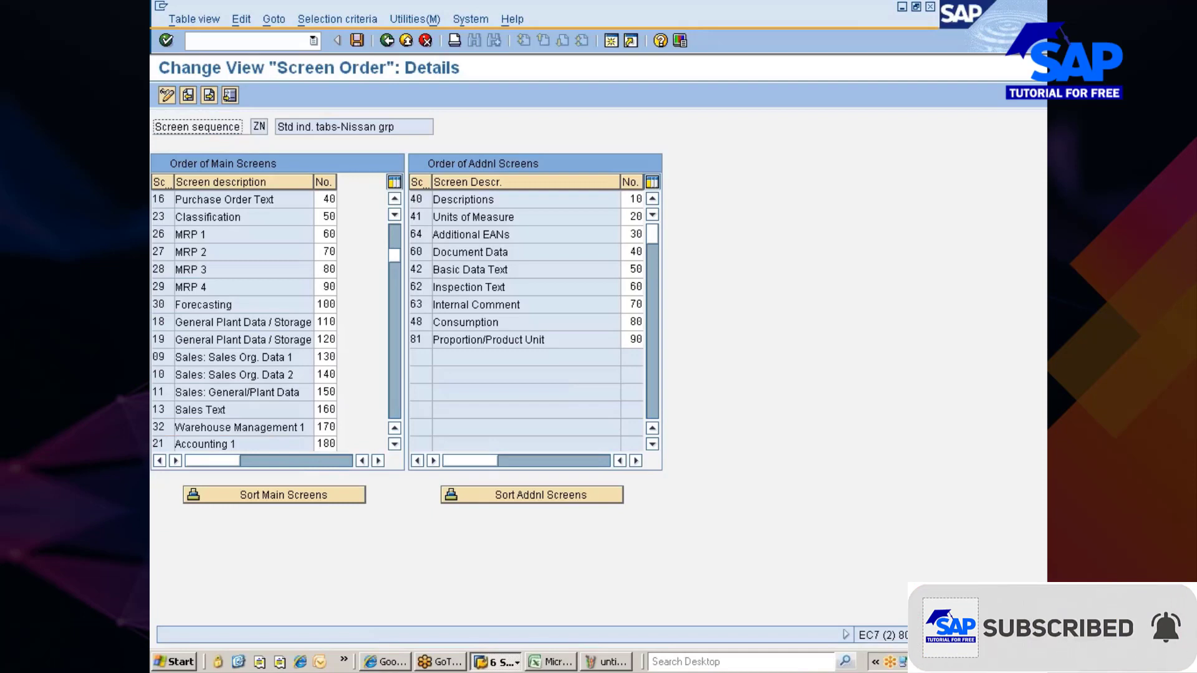
- Back in SAP, set the order numbers of Accounting 1 to 121 and Accounting 2 to 122, and sort the main screens
{"action": "left_click", "coordinate": [316, 444]}
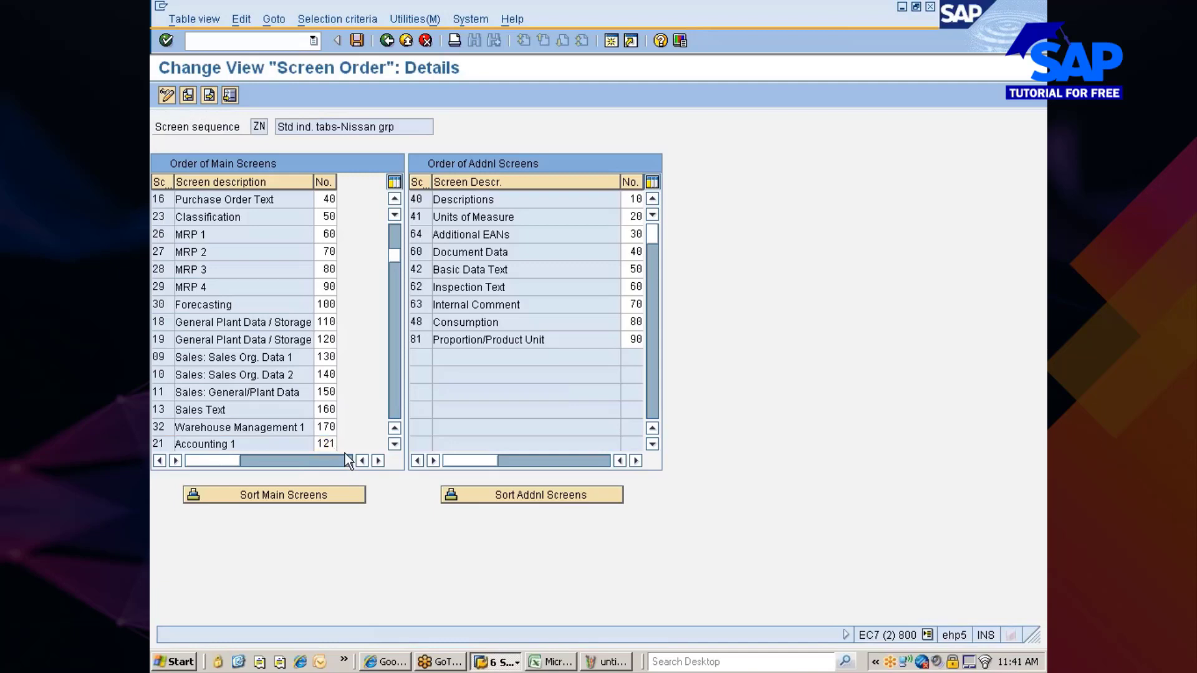
{"action": "key", "text": "Tab"}
{"action": "left_click", "coordinate": [395, 443]}
{"action": "left_click", "coordinate": [394, 443]}
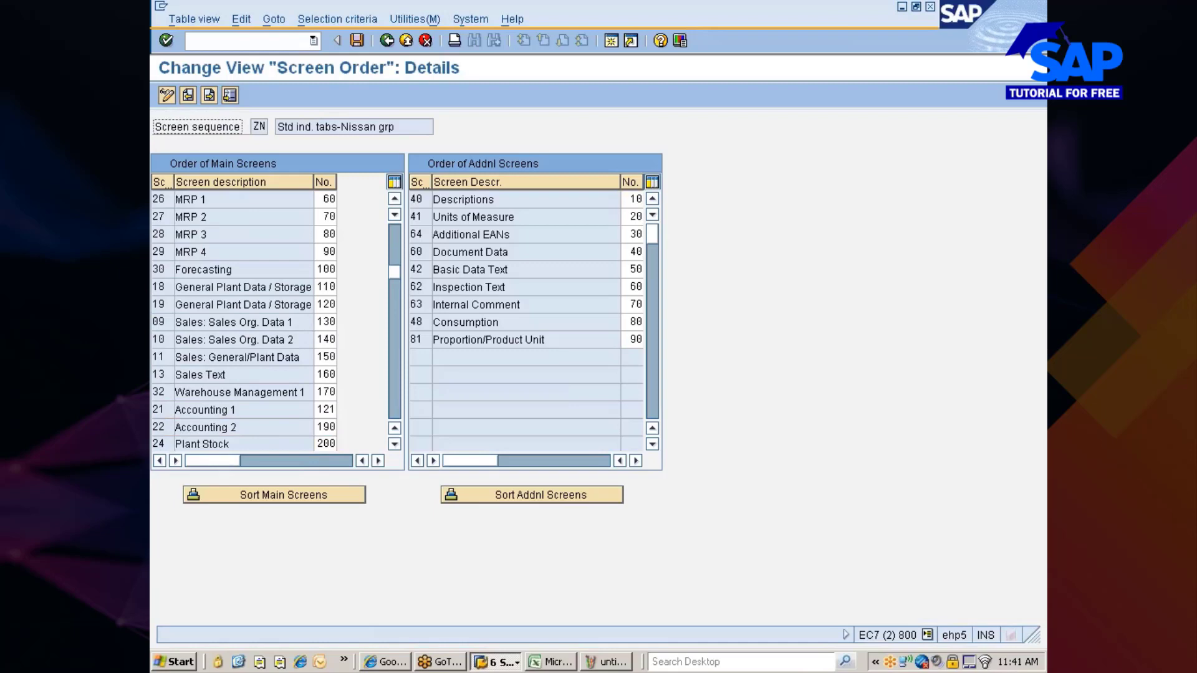
{"action": "left_click", "coordinate": [318, 426]}
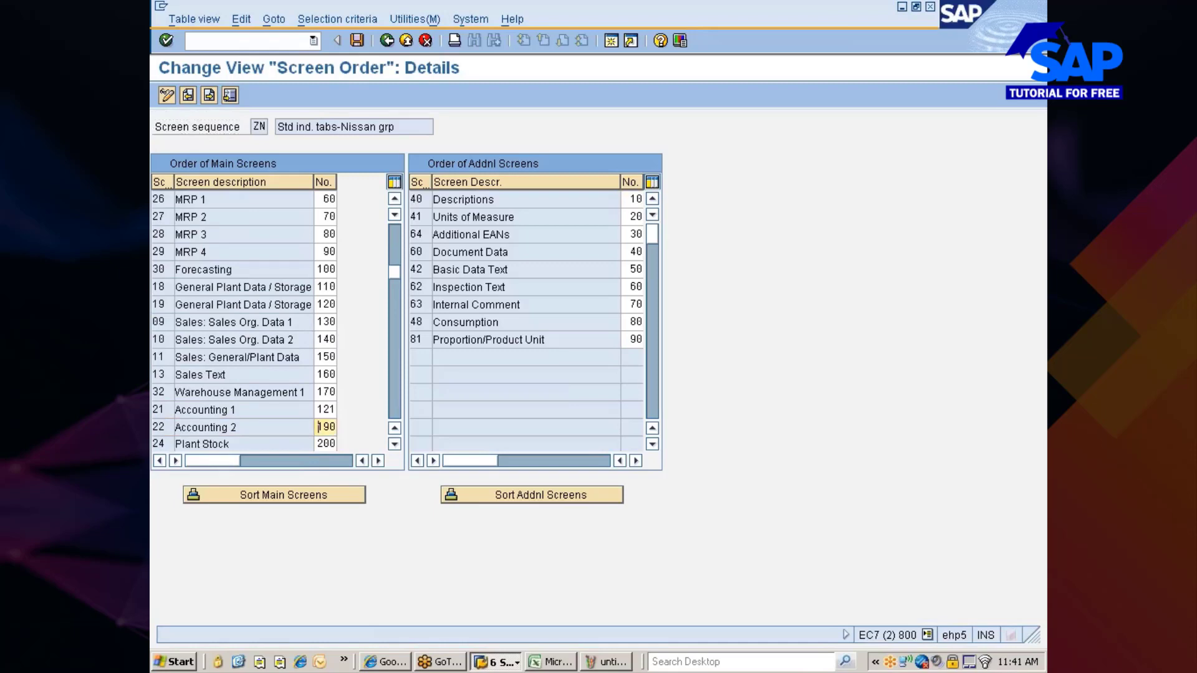
{"action": "left_click_drag", "start_coordinate": [324, 426], "coordinate": [335, 427]}
{"action": "type", "text": "22"}
{"action": "left_click", "coordinate": [263, 499]}
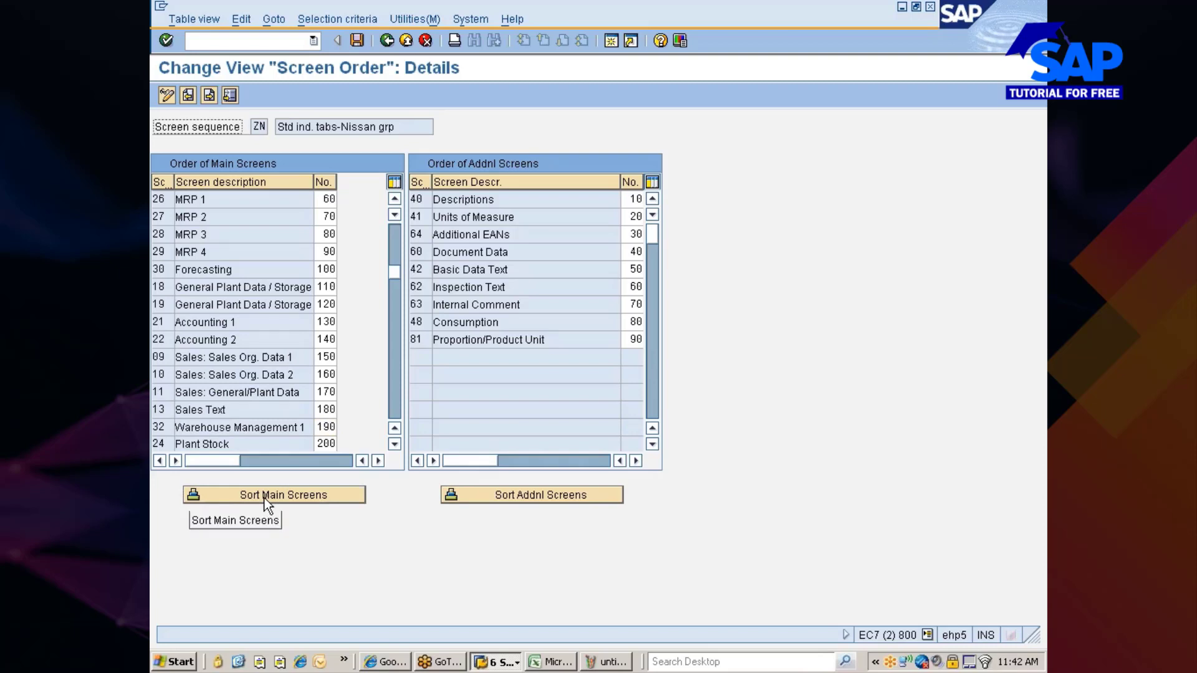
- Set the order numbers of Plant Stock to 141 and Storage Location Stock to 142, and sort the main screens again
{"action": "left_click", "coordinate": [394, 444]}
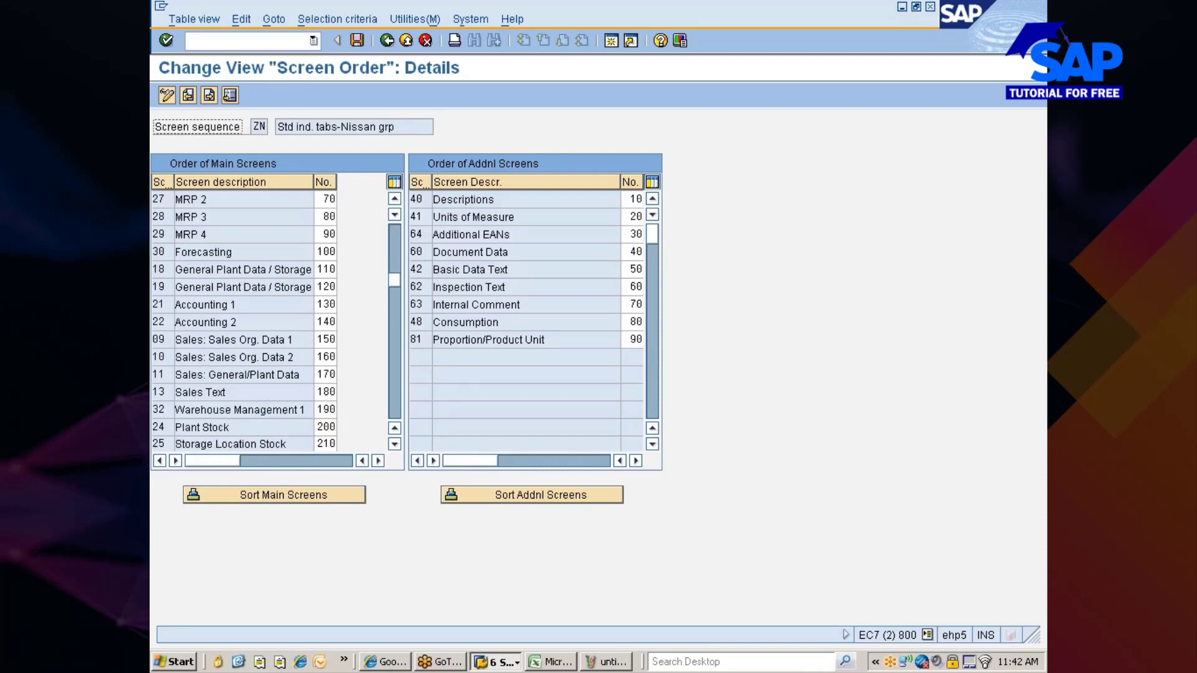
{"action": "left_click", "coordinate": [324, 429]}
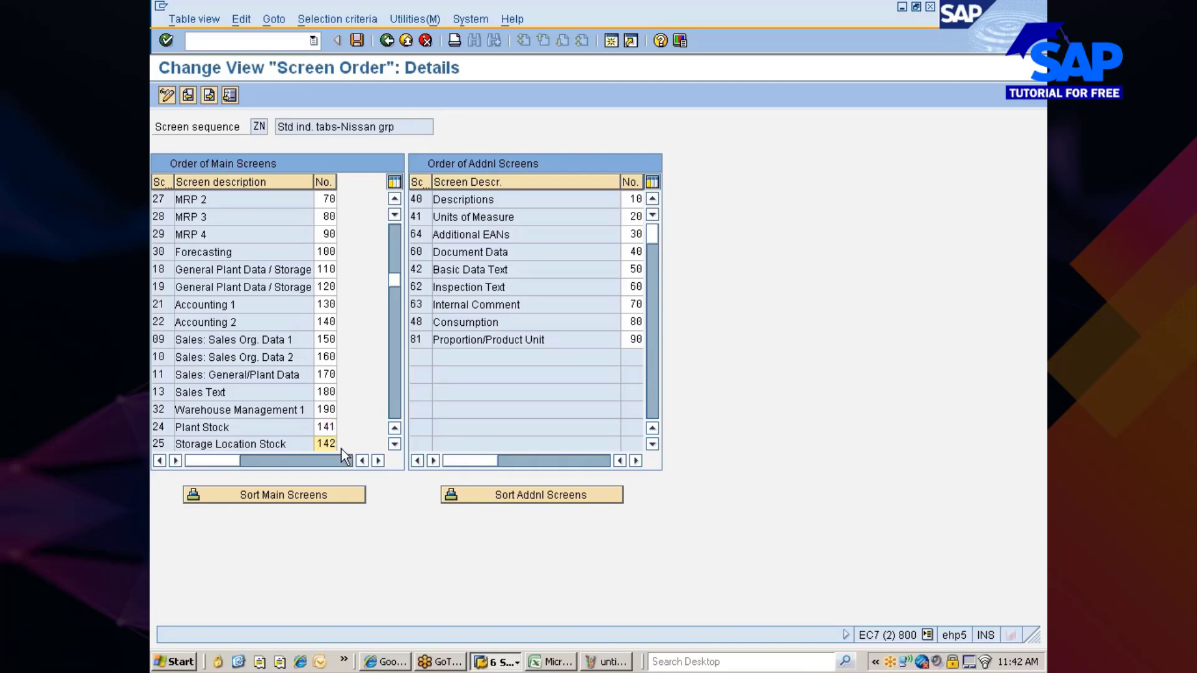
{"action": "left_click", "coordinate": [283, 495]}
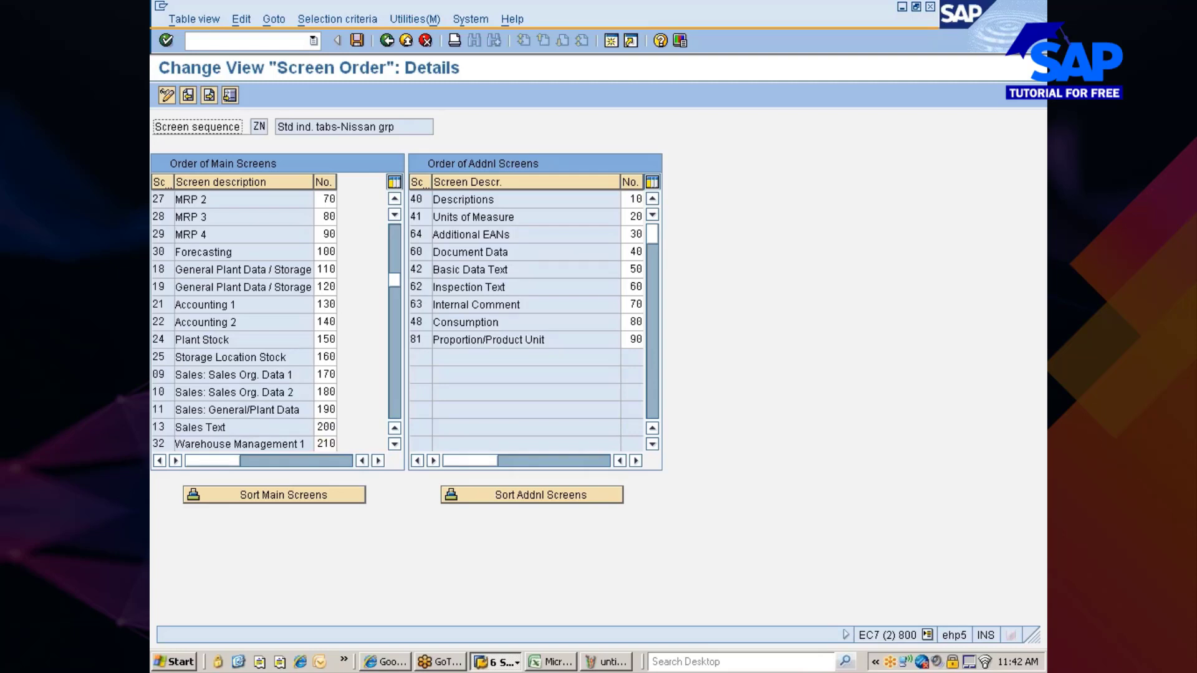
{"action": "left_click", "coordinate": [326, 427]}
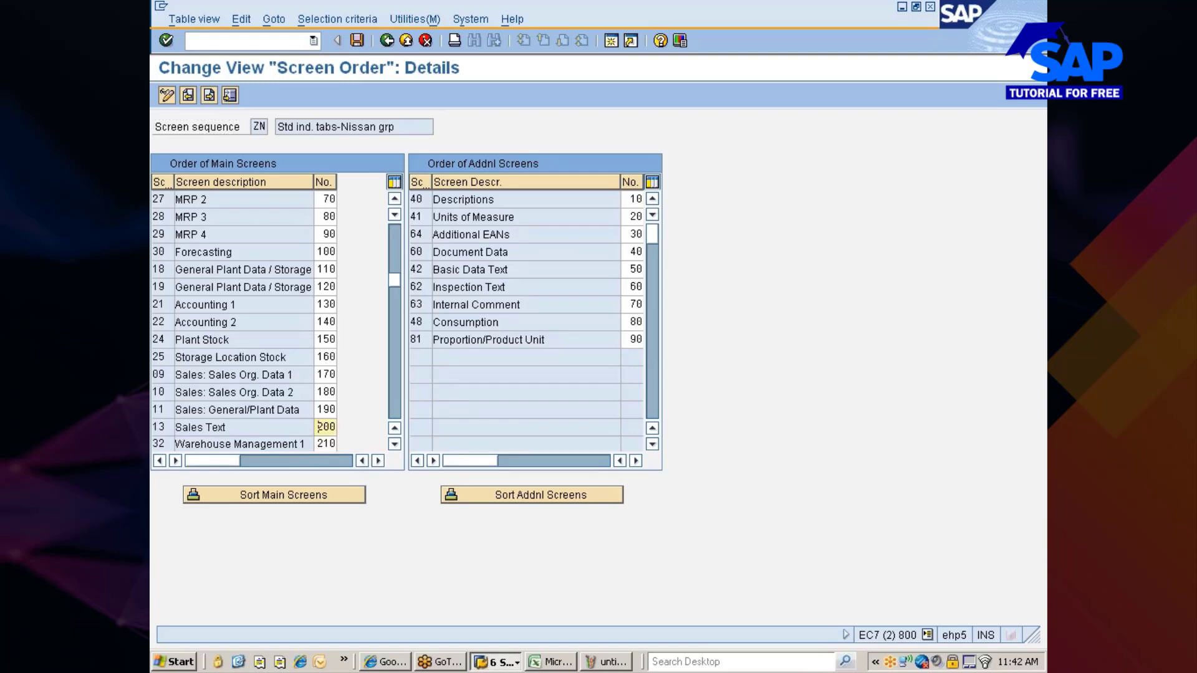
{"action": "left_click", "coordinate": [395, 444]}
{"action": "left_click", "coordinate": [395, 444]}
{"action": "left_click", "coordinate": [394, 444]}
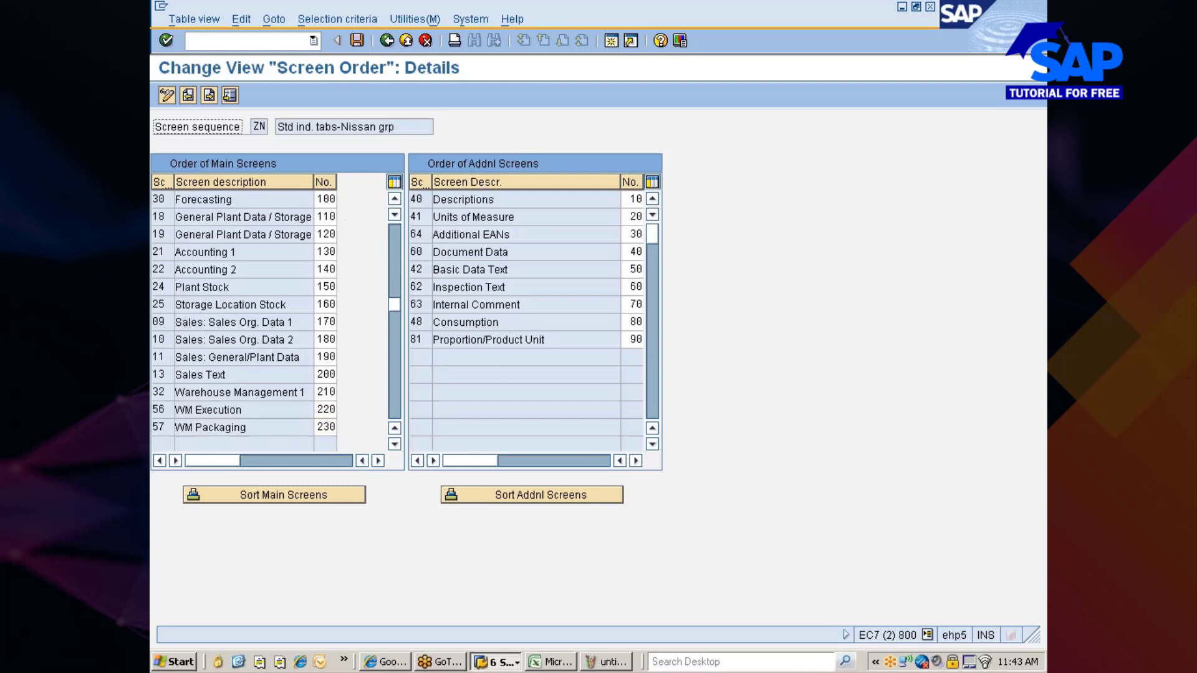
- Set the order number of the additional screen Basic Data Text to 21 and sort the additional screens
{"action": "left_click", "coordinate": [440, 269]}
{"action": "left_click", "coordinate": [632, 269]}
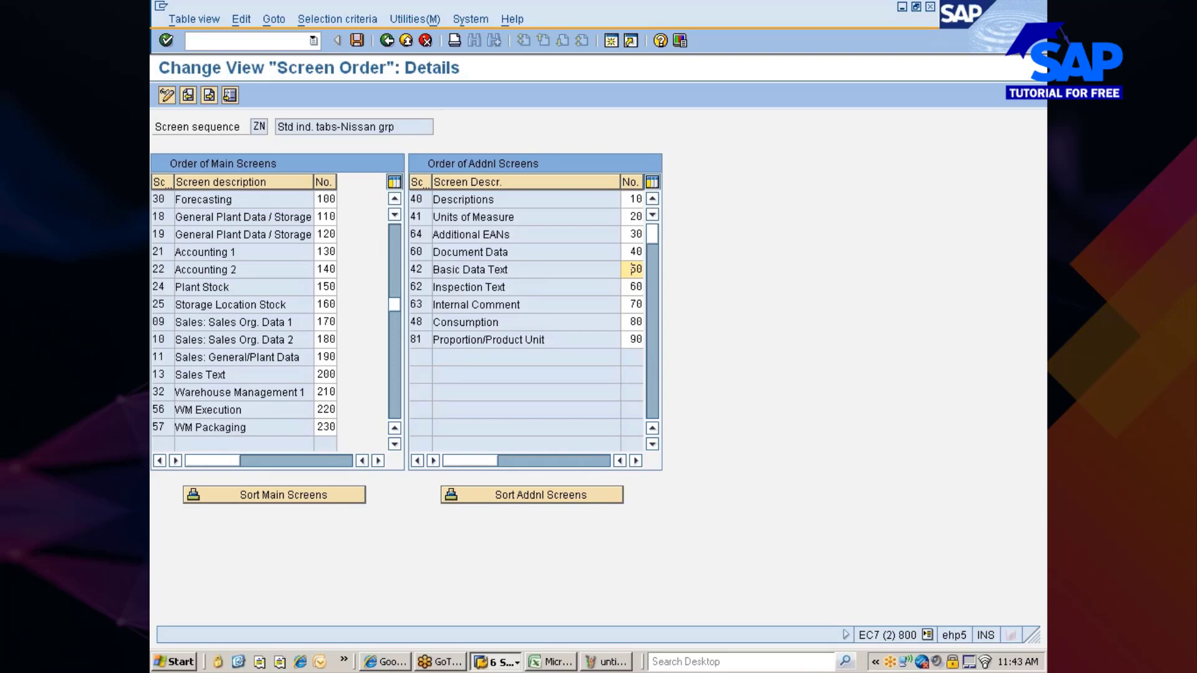
{"action": "key", "text": "Delete"}
{"action": "key", "text": "Delete"}
{"action": "type", "text": "21"}
{"action": "left_click", "coordinate": [538, 495]}
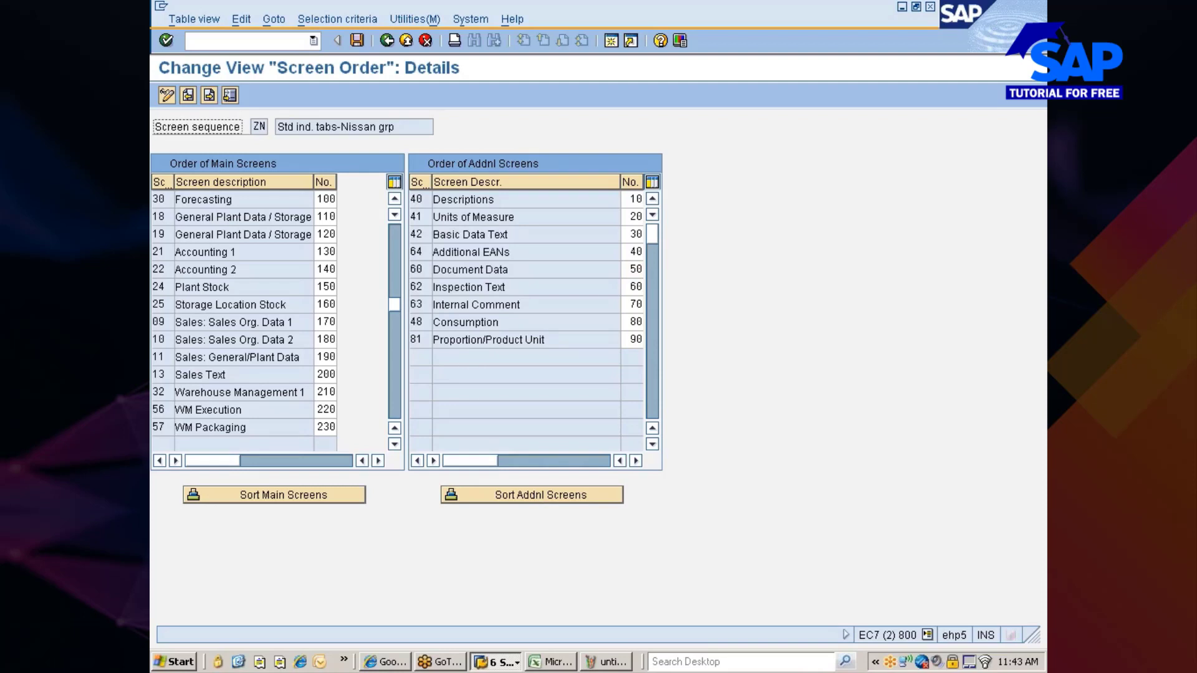
- Set the order number of the additional screen Consumption to 31 and sort the additional screens again
{"action": "left_click", "coordinate": [465, 323]}
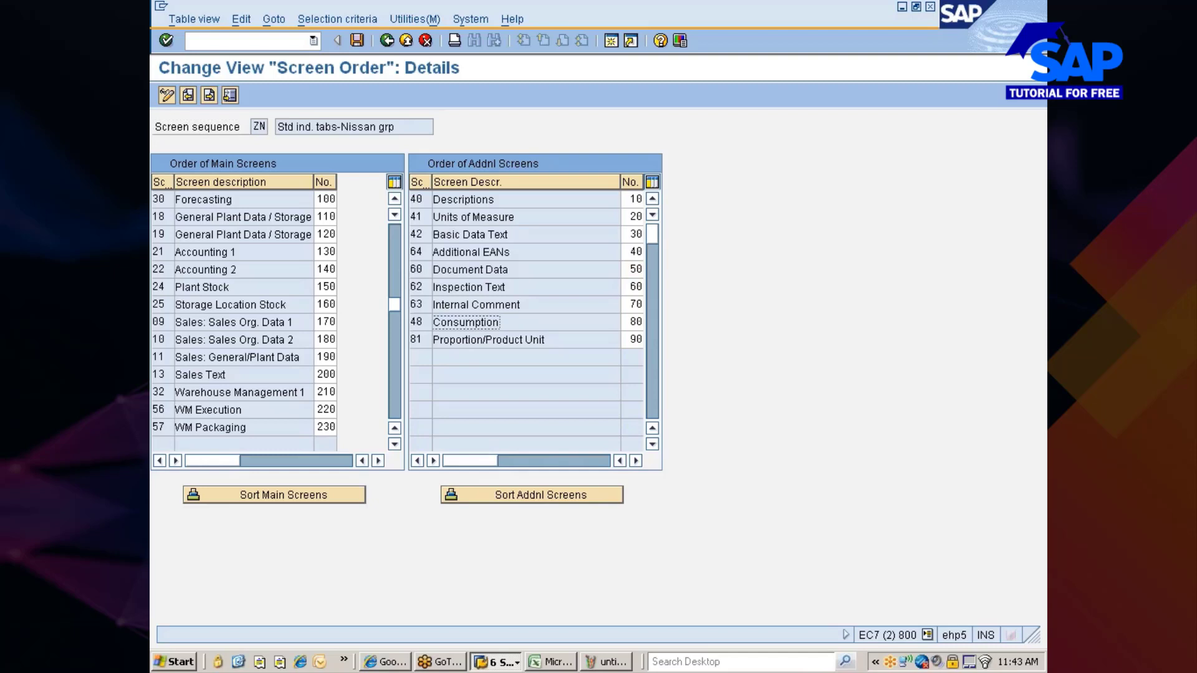
{"action": "left_click", "coordinate": [632, 322]}
{"action": "key", "text": "BackSpace"}
{"action": "key", "text": "BackSpace"}
{"action": "type", "text": "31"}
{"action": "left_click", "coordinate": [548, 490]}
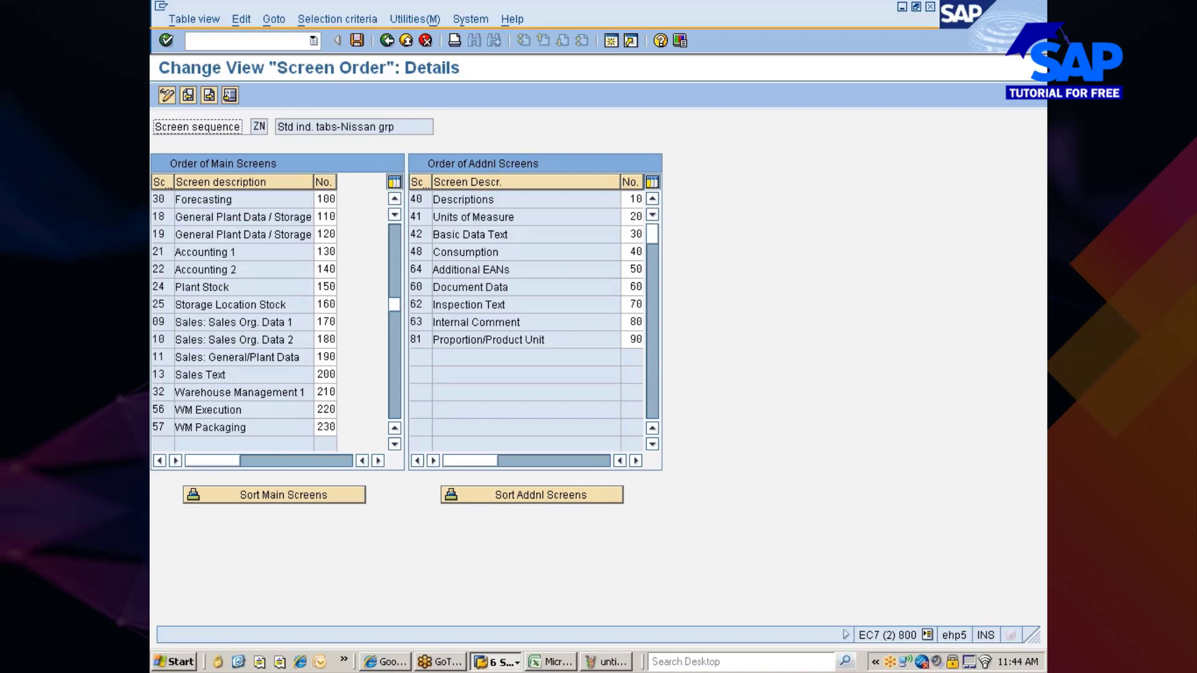
- Save the screen order of sequence ZN and return to the material master configuration activities in the IMG
{"action": "left_click", "coordinate": [357, 41]}
{"action": "left_click", "coordinate": [358, 38]}
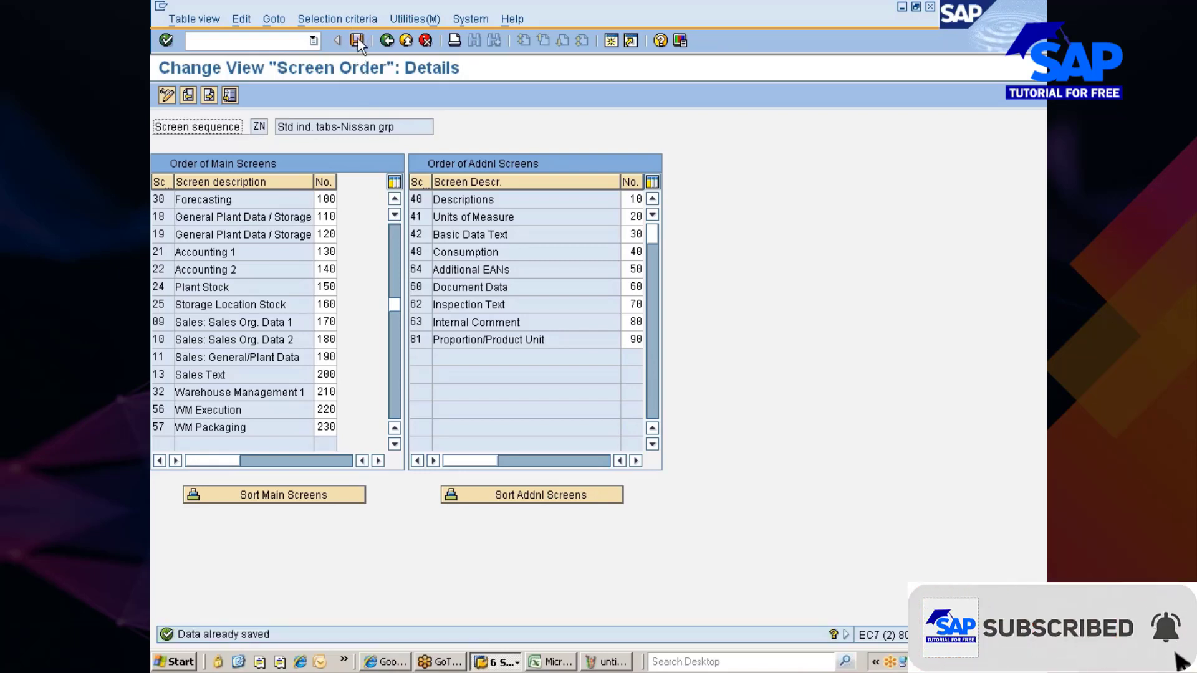
{"action": "left_click", "coordinate": [389, 41]}
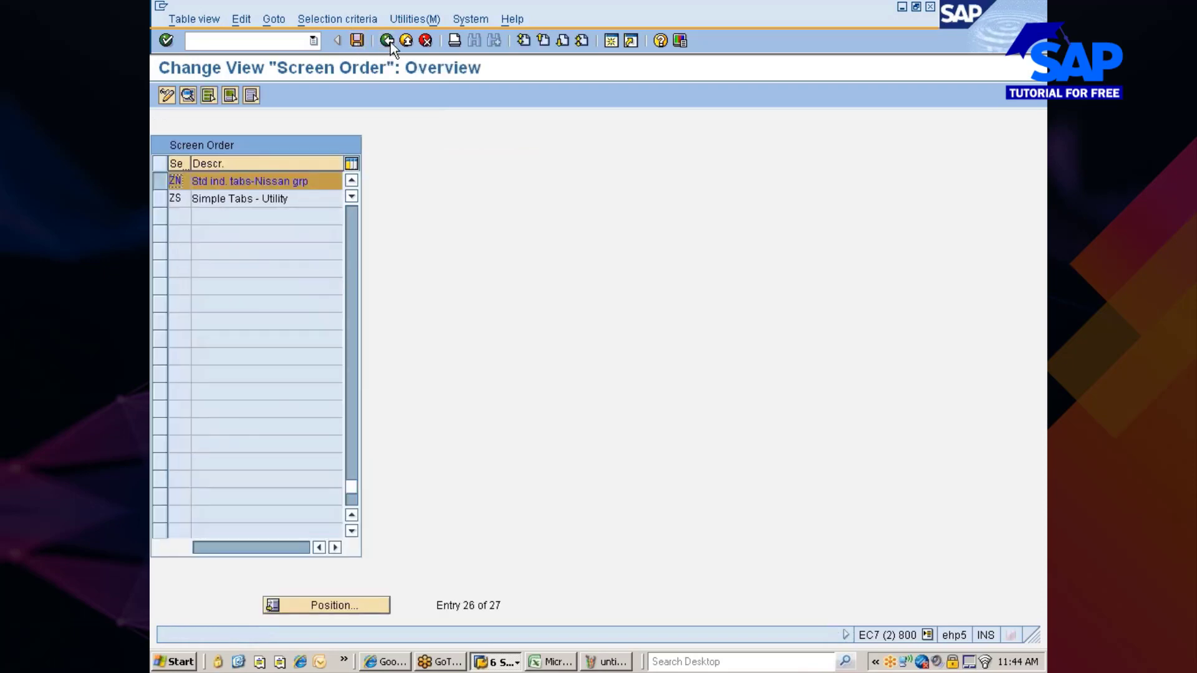
{"action": "left_click", "coordinate": [389, 41]}
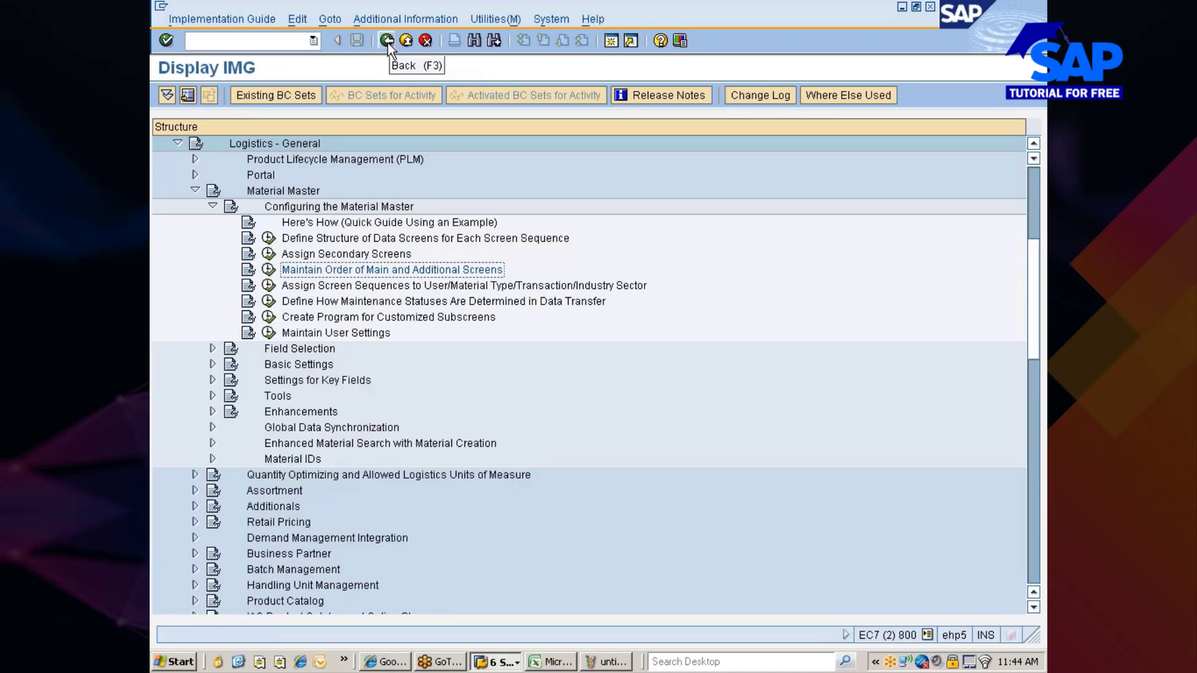
{"action": "left_click", "coordinate": [307, 287]}
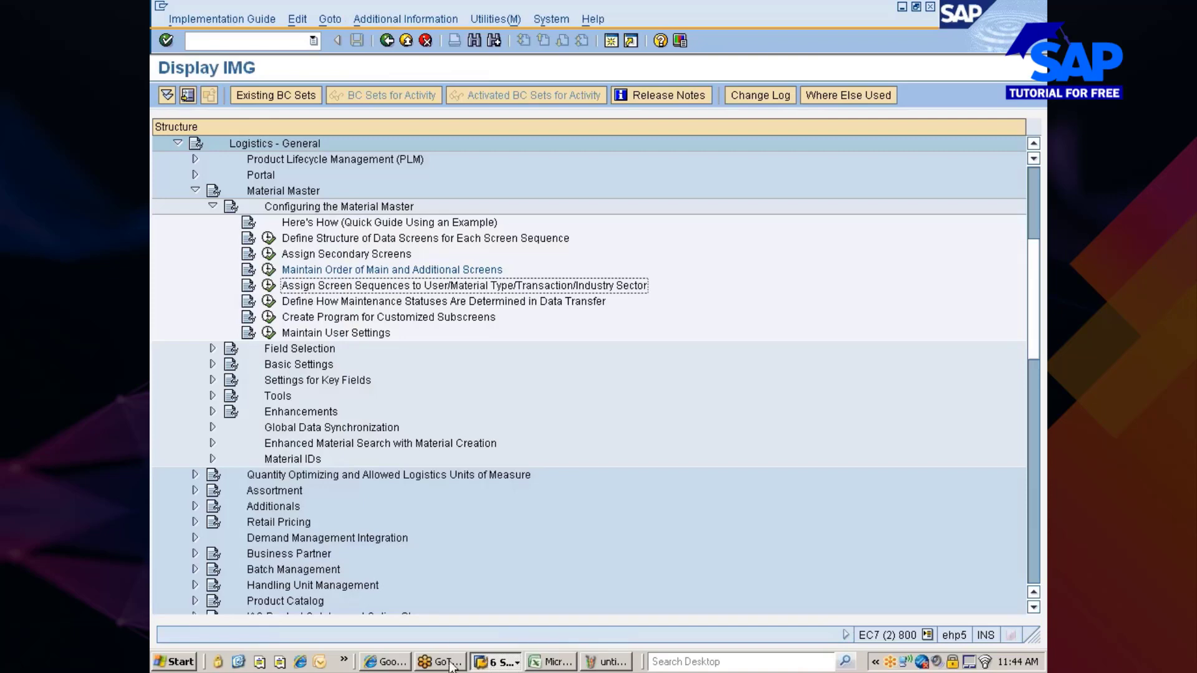
- In the Excel class notes, enter "Assign Scren Seq to TC, MT, IS and user" in cell C93
{"action": "left_click", "coordinate": [549, 661]}
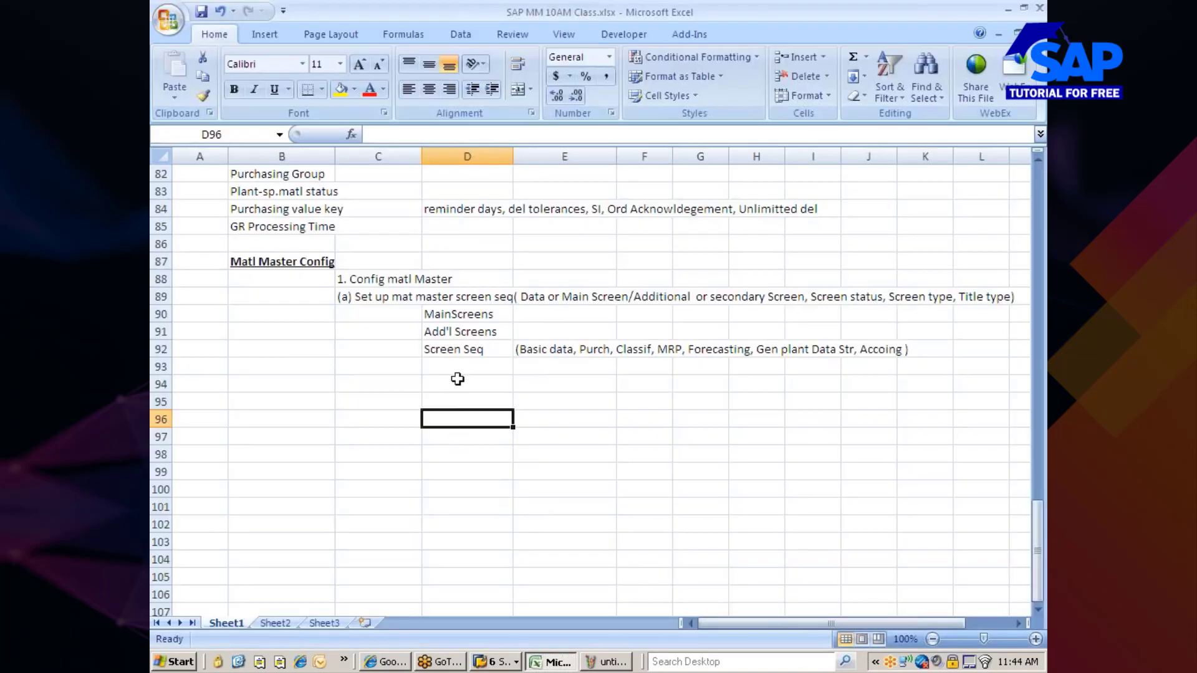
{"action": "left_click", "coordinate": [436, 368]}
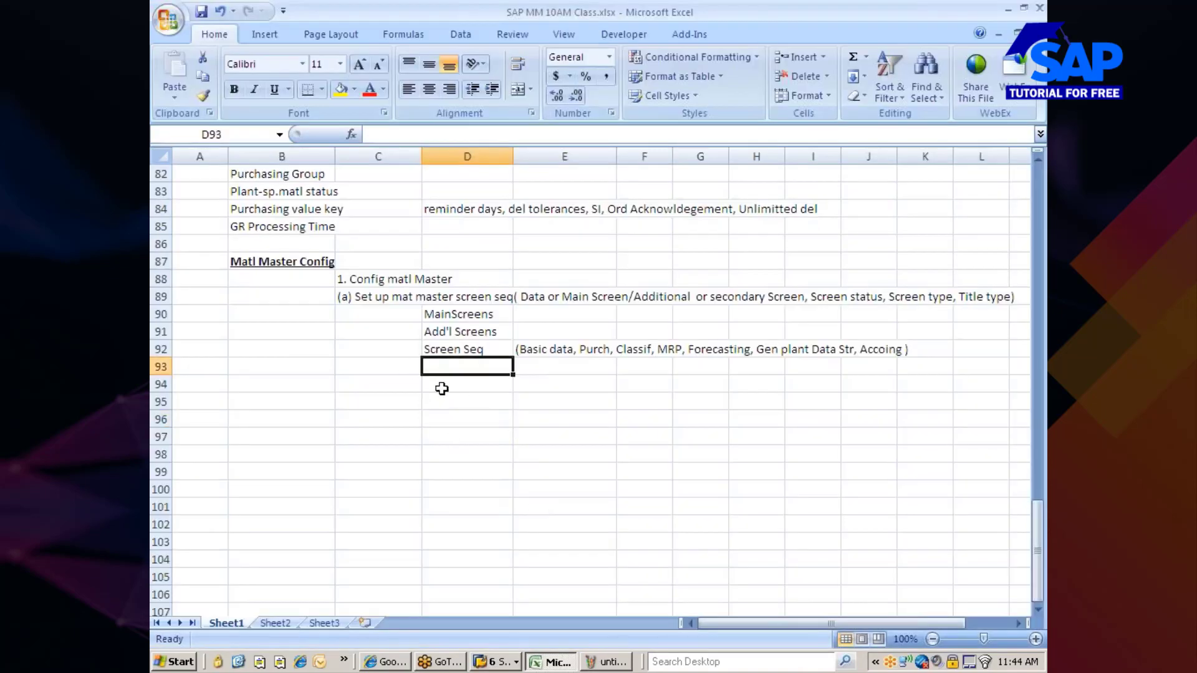
{"action": "key", "text": "Left"}
{"action": "type", "text": "aS"}
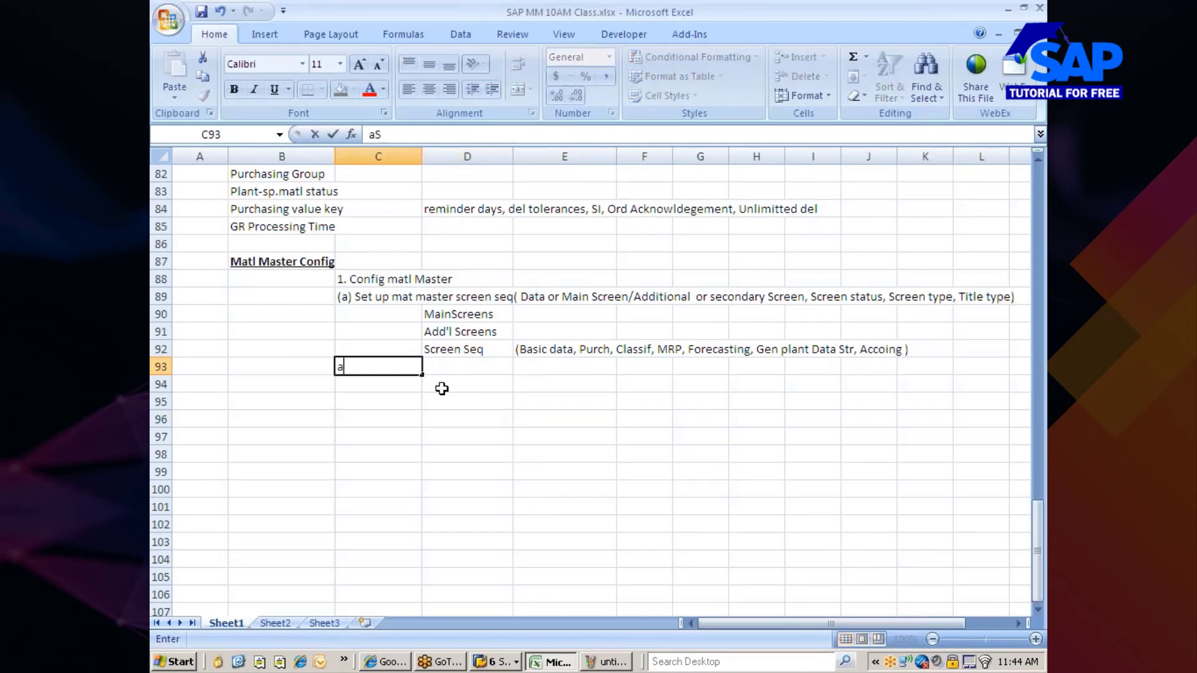
{"action": "type", "text": "SIGN Scren"}
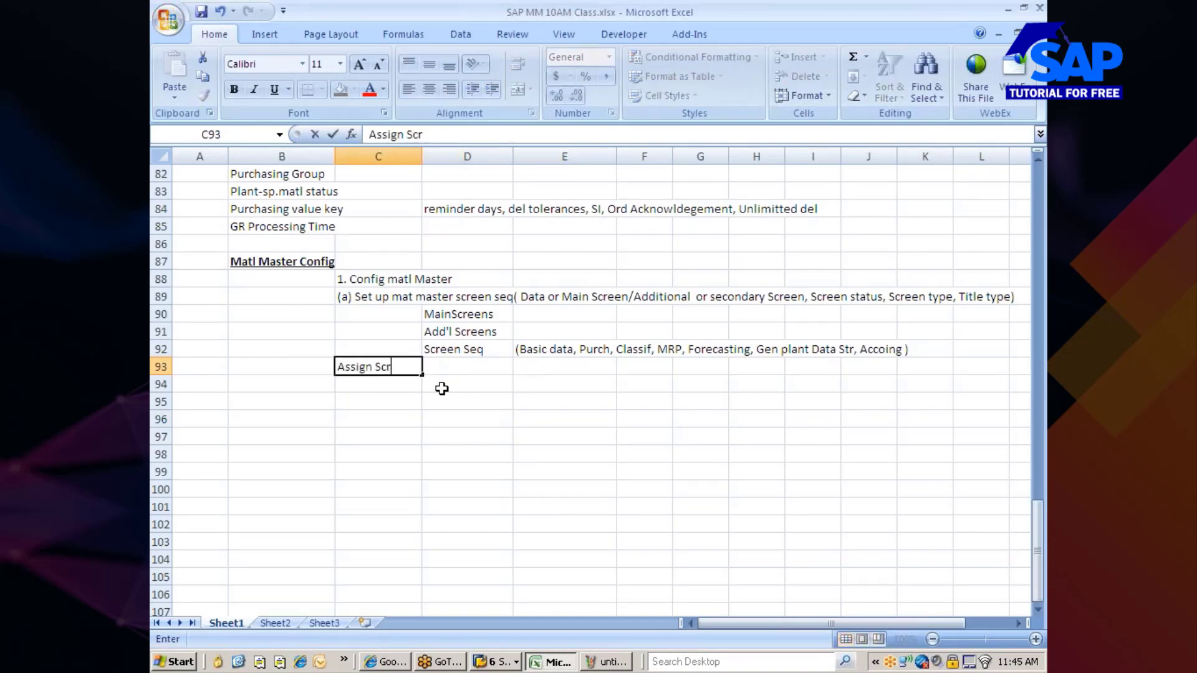
{"action": "type", "text": " Seq to"}
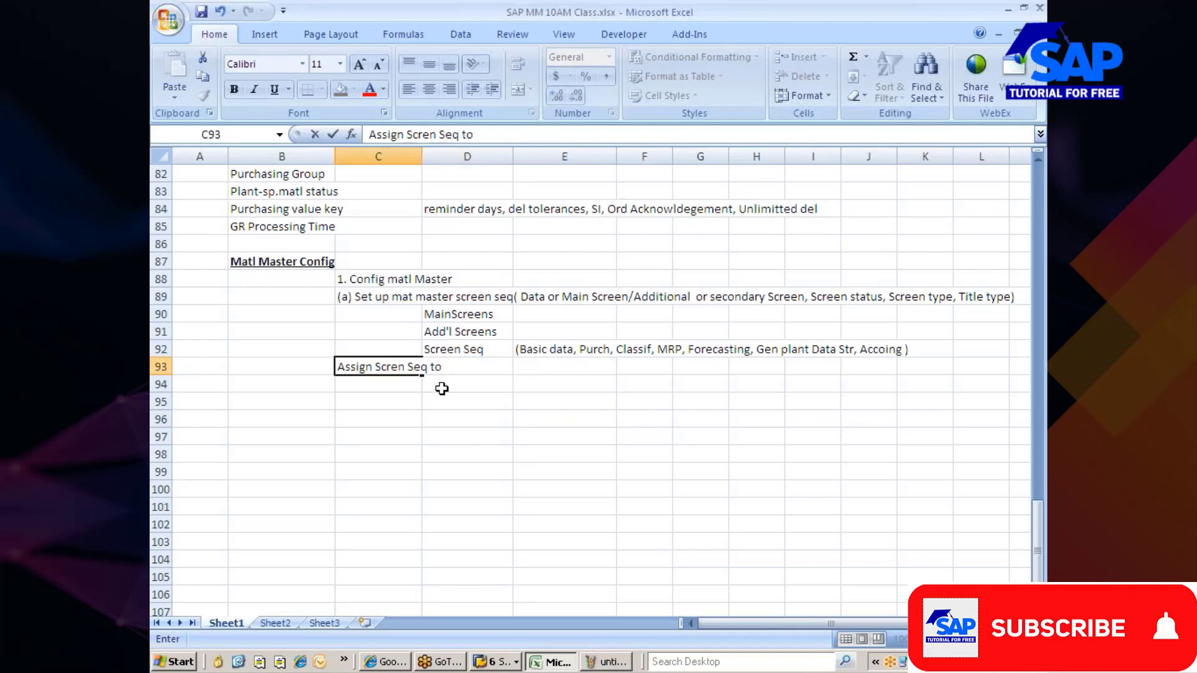
{"action": "type", "text": "TC,"}
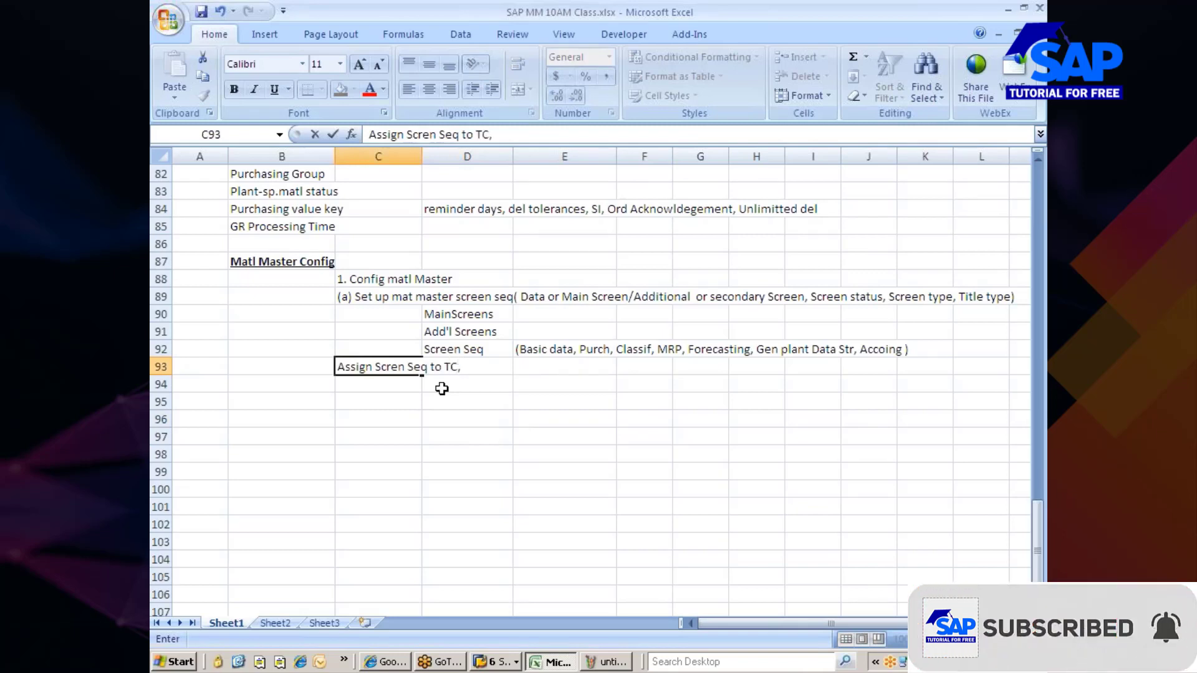
{"action": "type", "text": " MT, "}
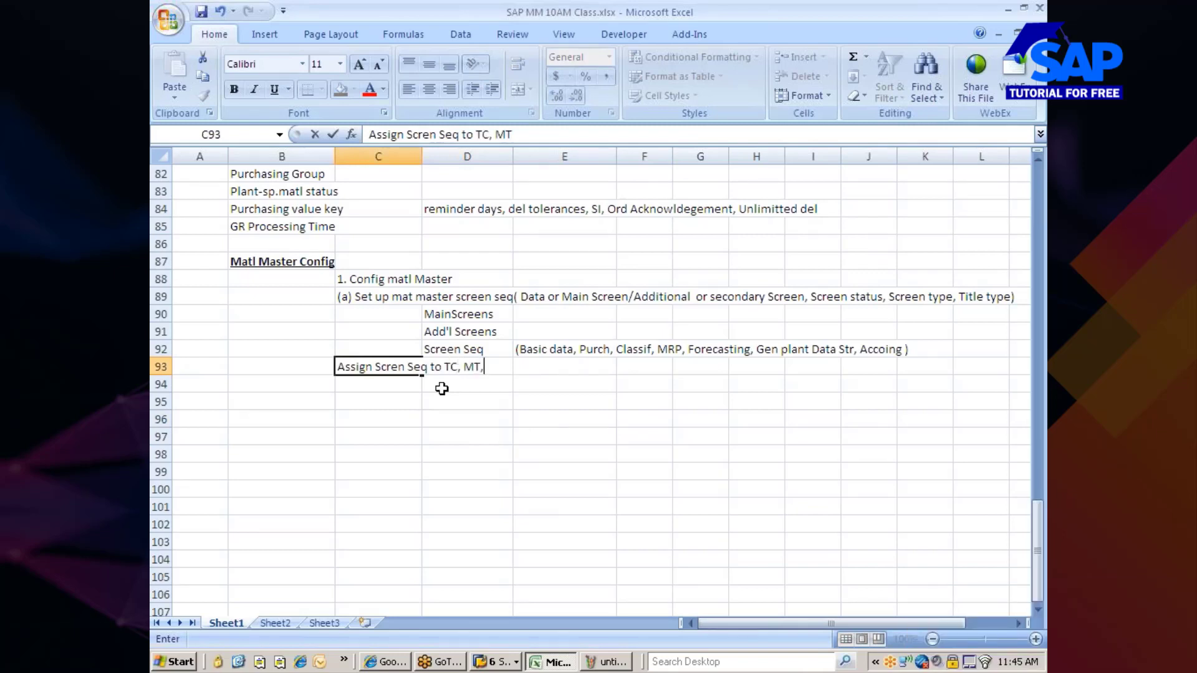
{"action": "type", "text": "IS and user"}
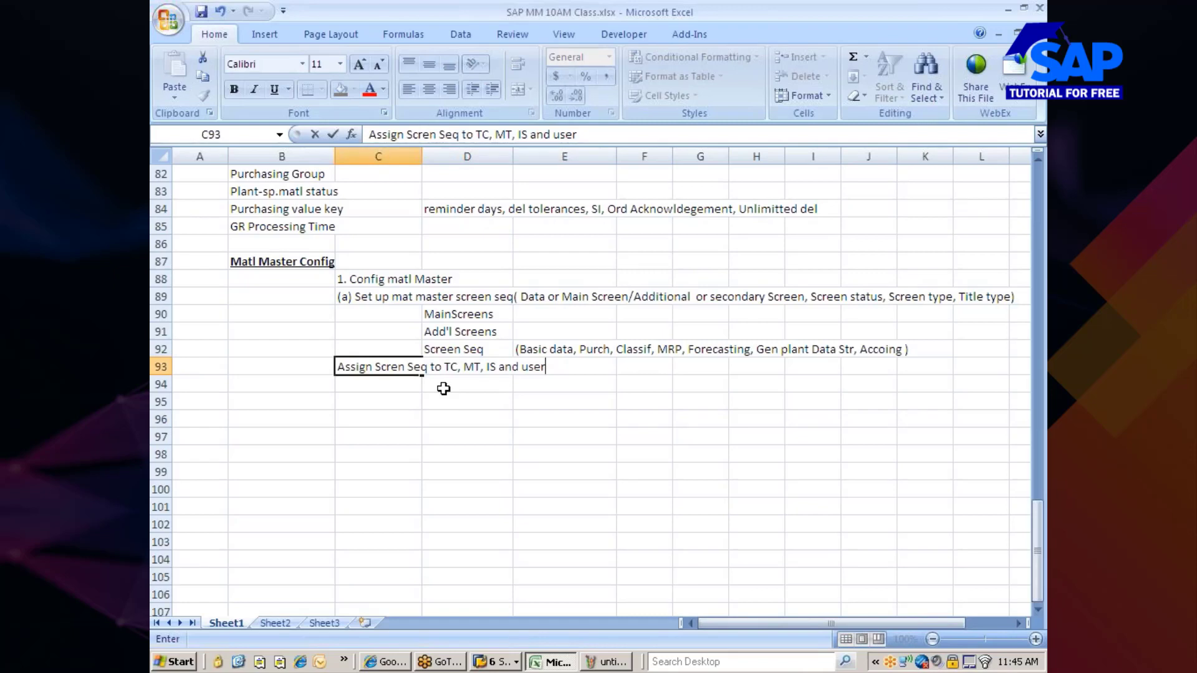
{"action": "left_click", "coordinate": [402, 404]}
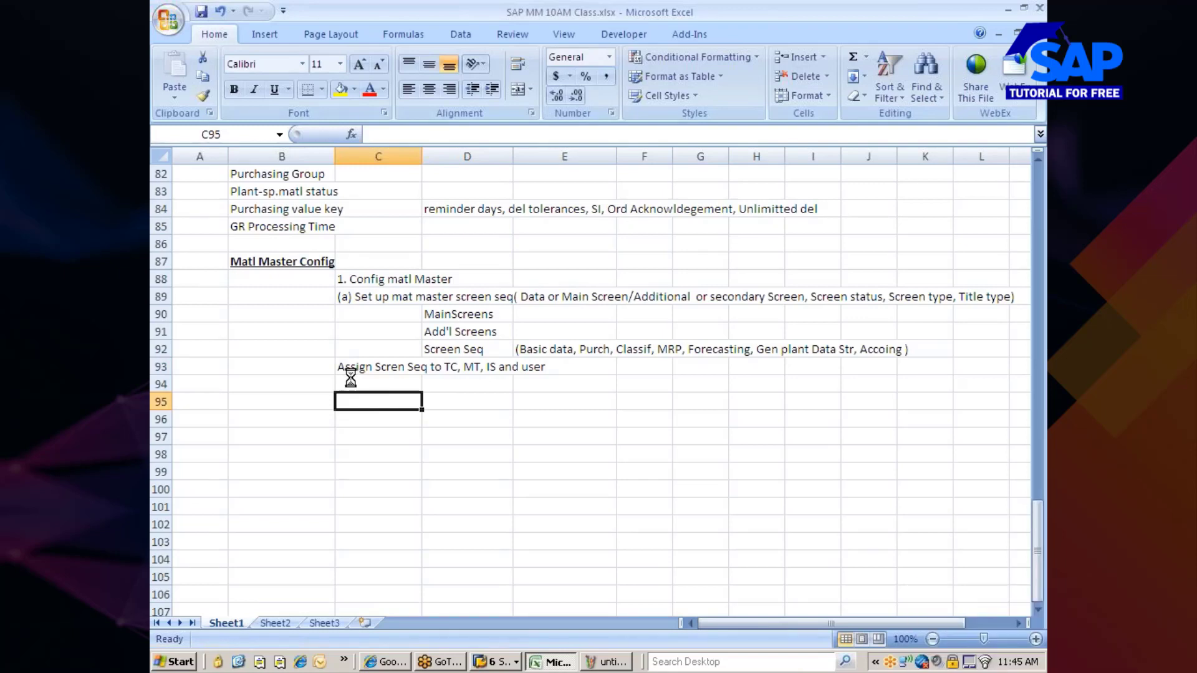
- Back in SAP, open Assign Screen Sequences to User/Material Type/Transaction/Industry Sector and examine the reference columns of the first entry
{"action": "key", "text": "alt+Tab"}
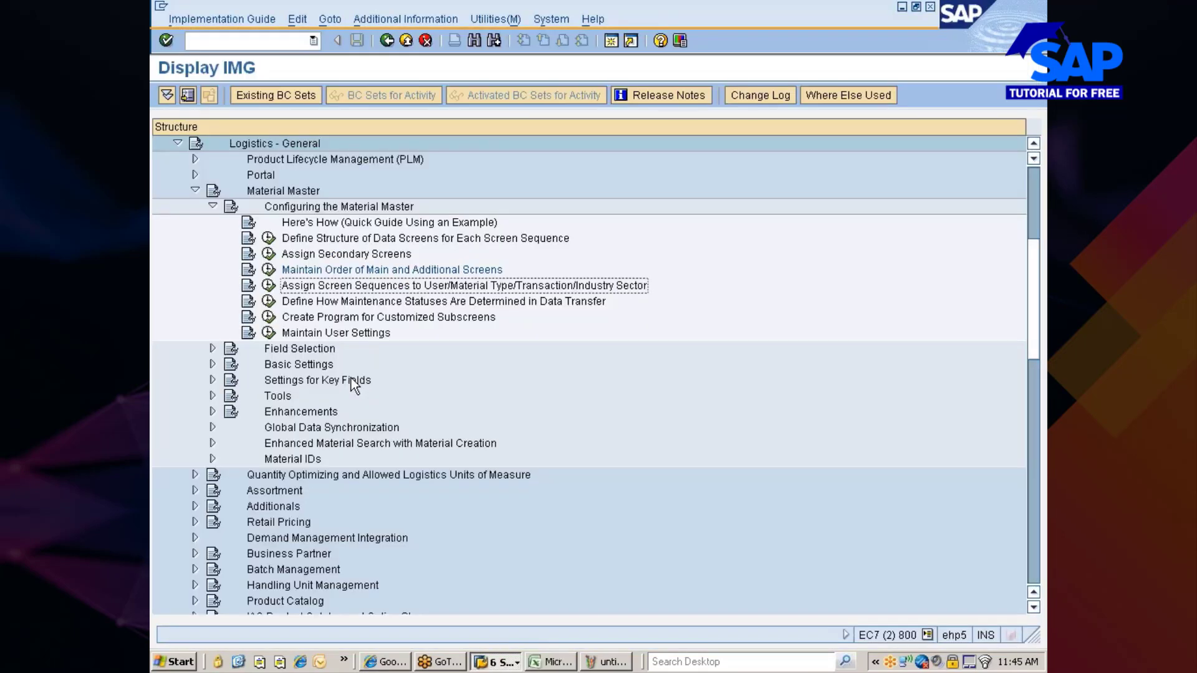
{"action": "left_click", "coordinate": [268, 288]}
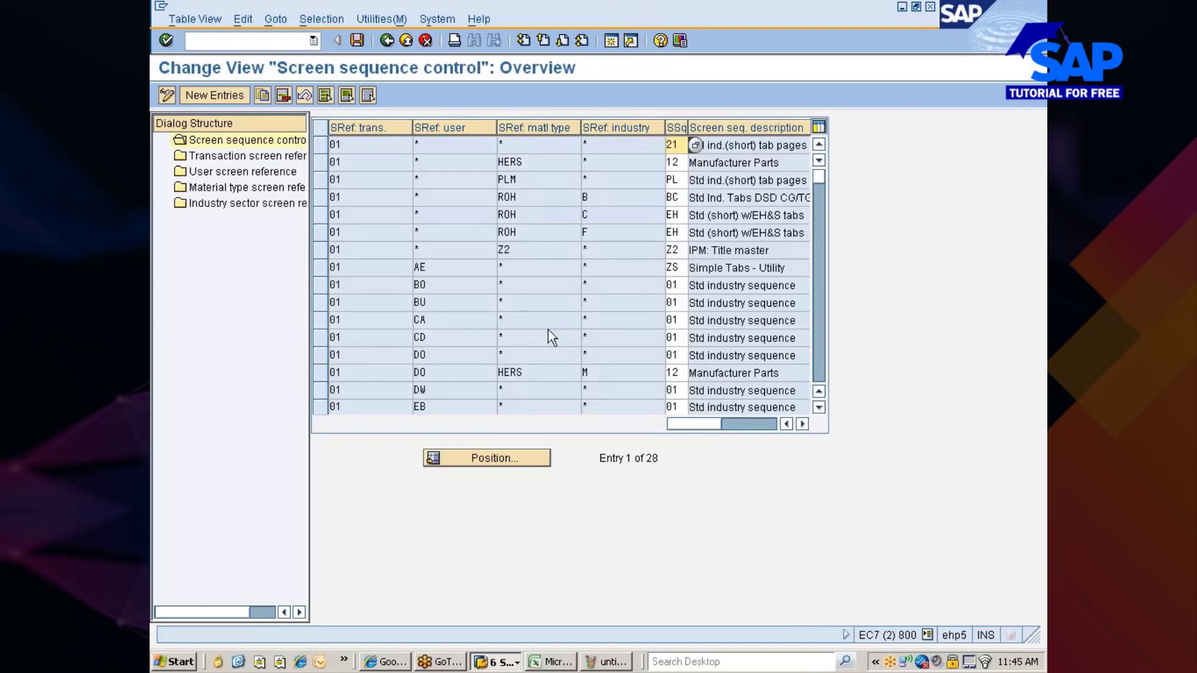
{"action": "left_click", "coordinate": [322, 146]}
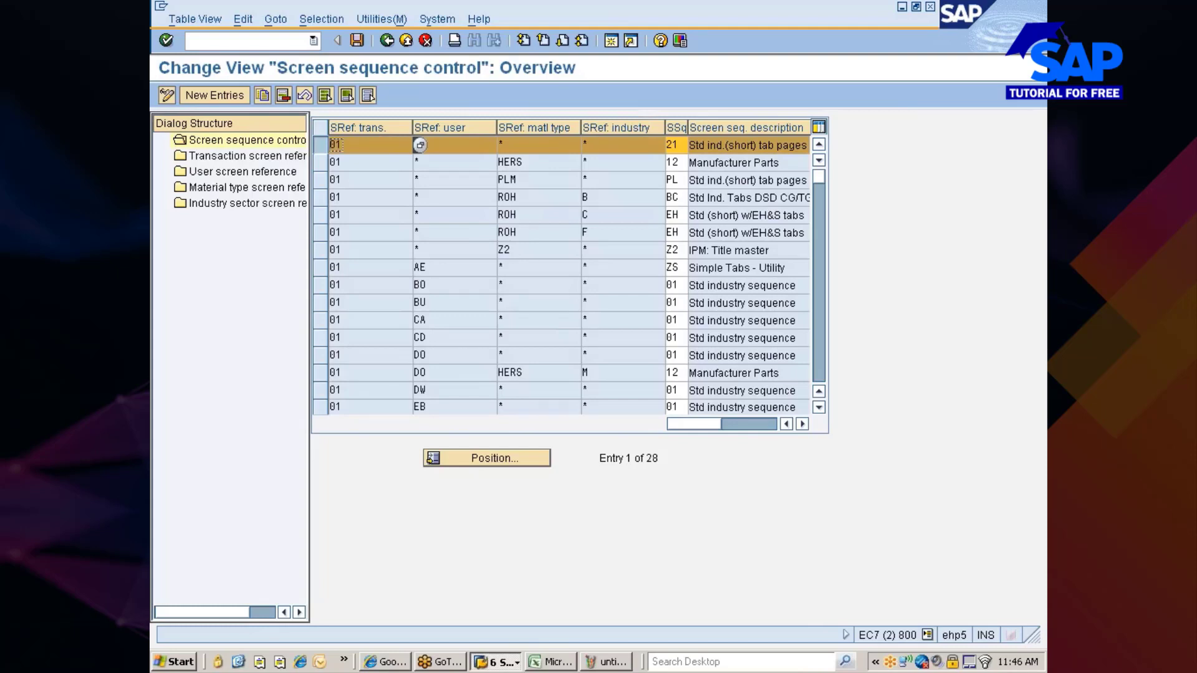
{"action": "left_click", "coordinate": [418, 144]}
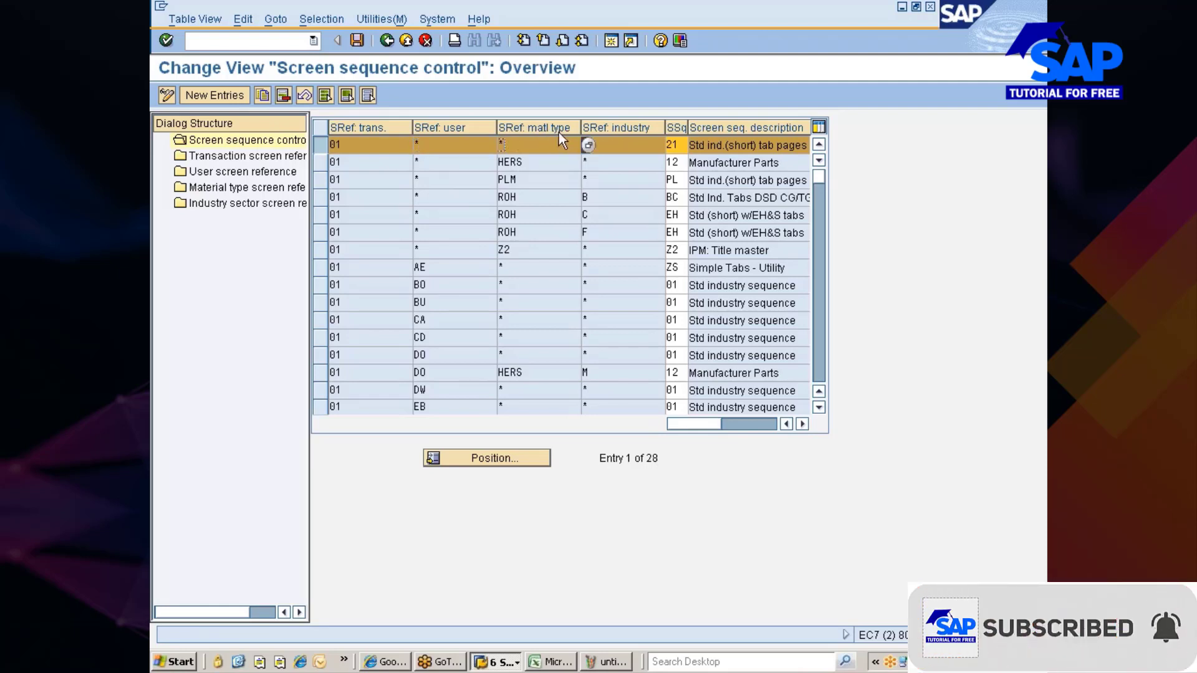
{"action": "left_click", "coordinate": [326, 145]}
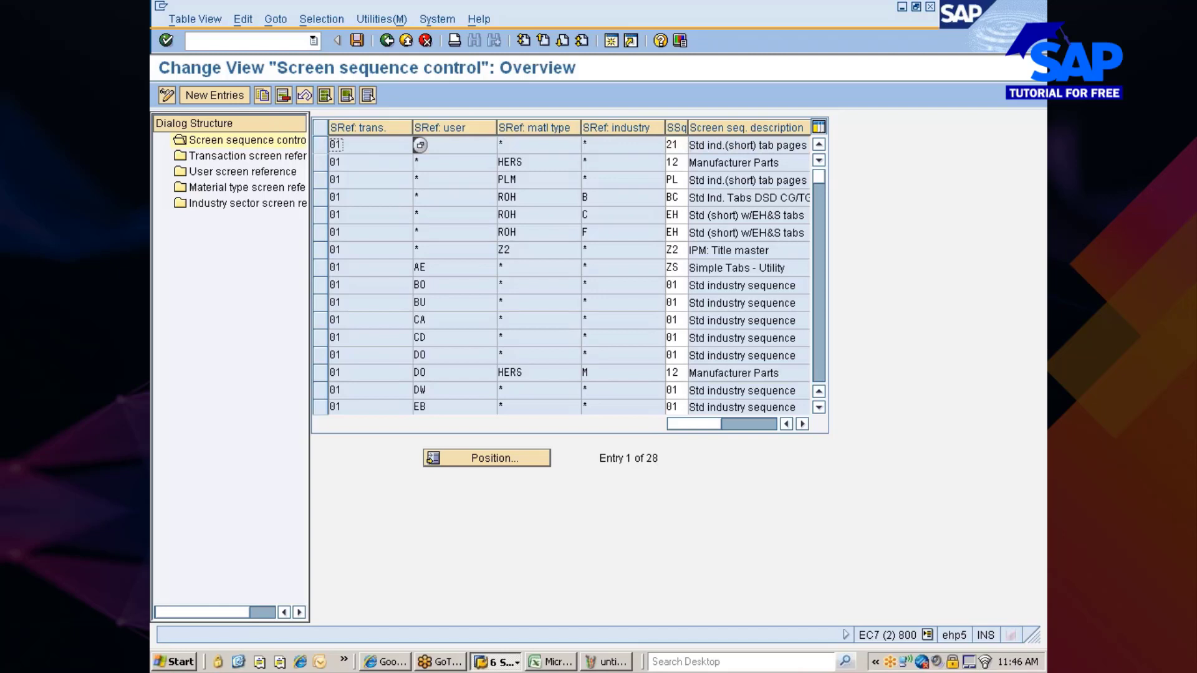
- Assign screen sequence ZN to the first control entry (transaction 01, all other references *) and save it under the Nissan changes request
{"action": "double_click", "coordinate": [698, 147]}
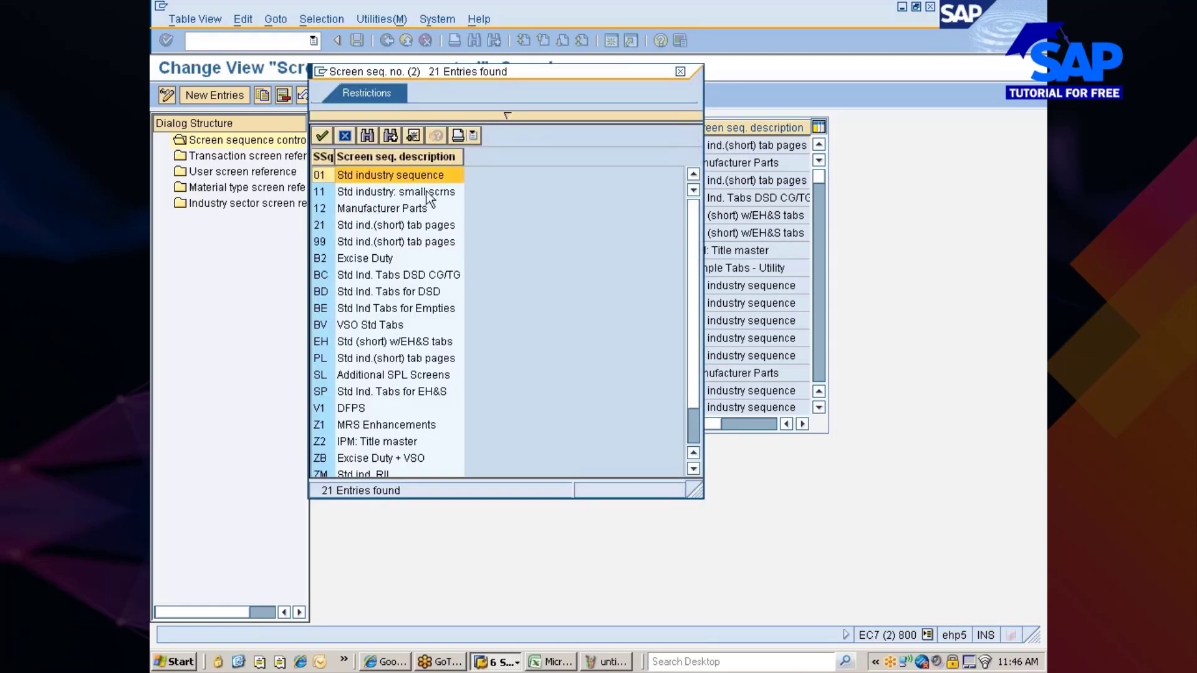
{"action": "left_click_drag", "start_coordinate": [332, 155], "coordinate": [340, 156]}
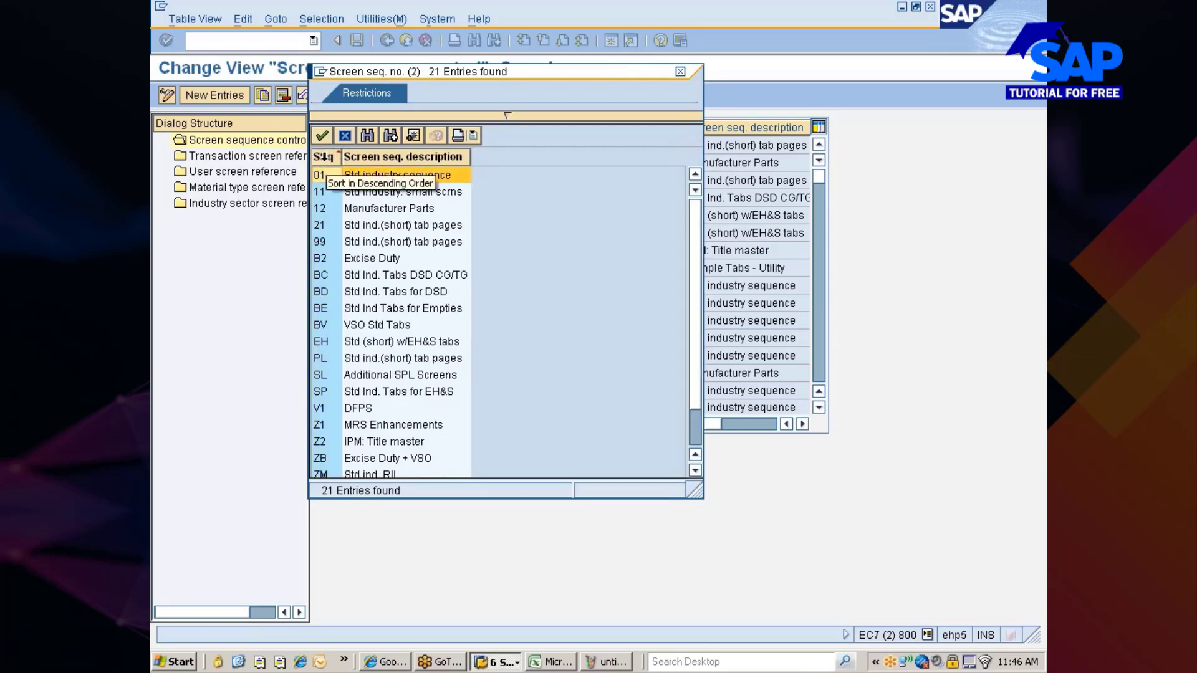
{"action": "left_click", "coordinate": [324, 156]}
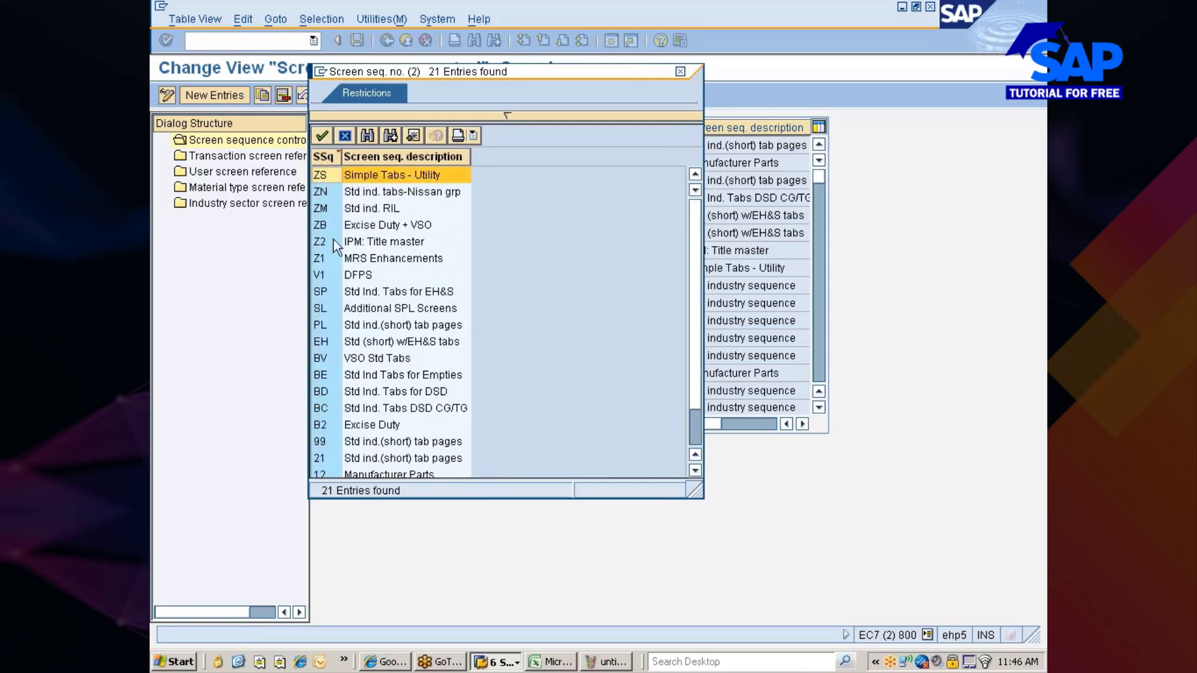
{"action": "double_click", "coordinate": [414, 194]}
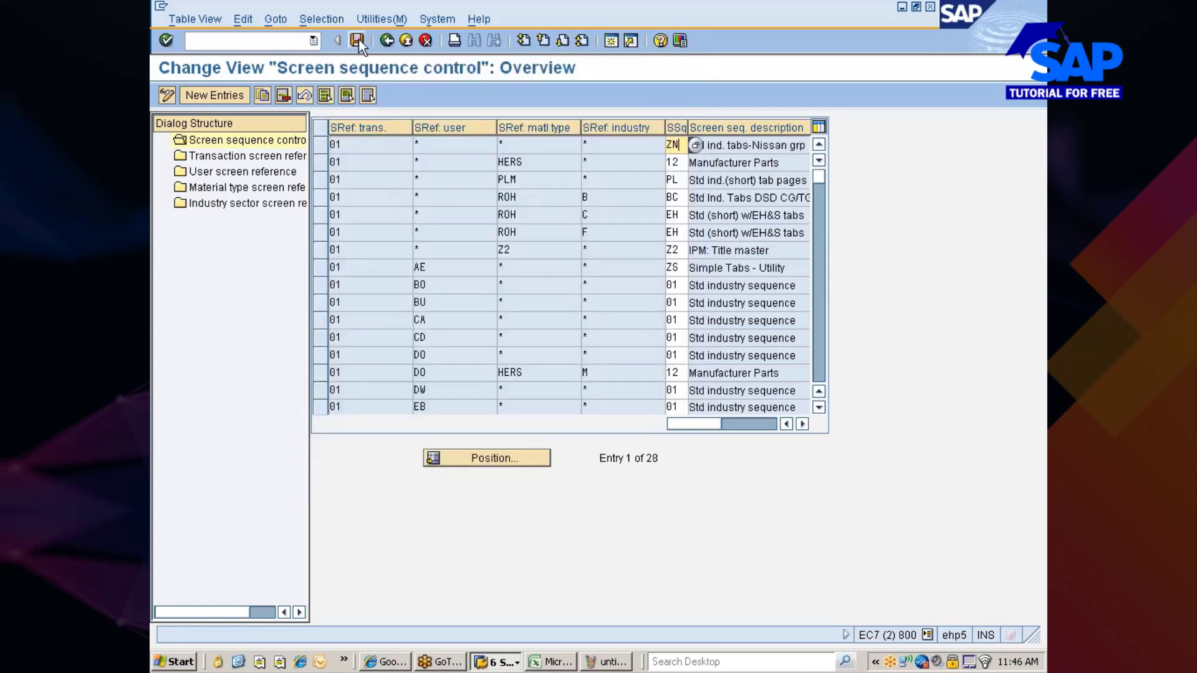
{"action": "left_click", "coordinate": [357, 40]}
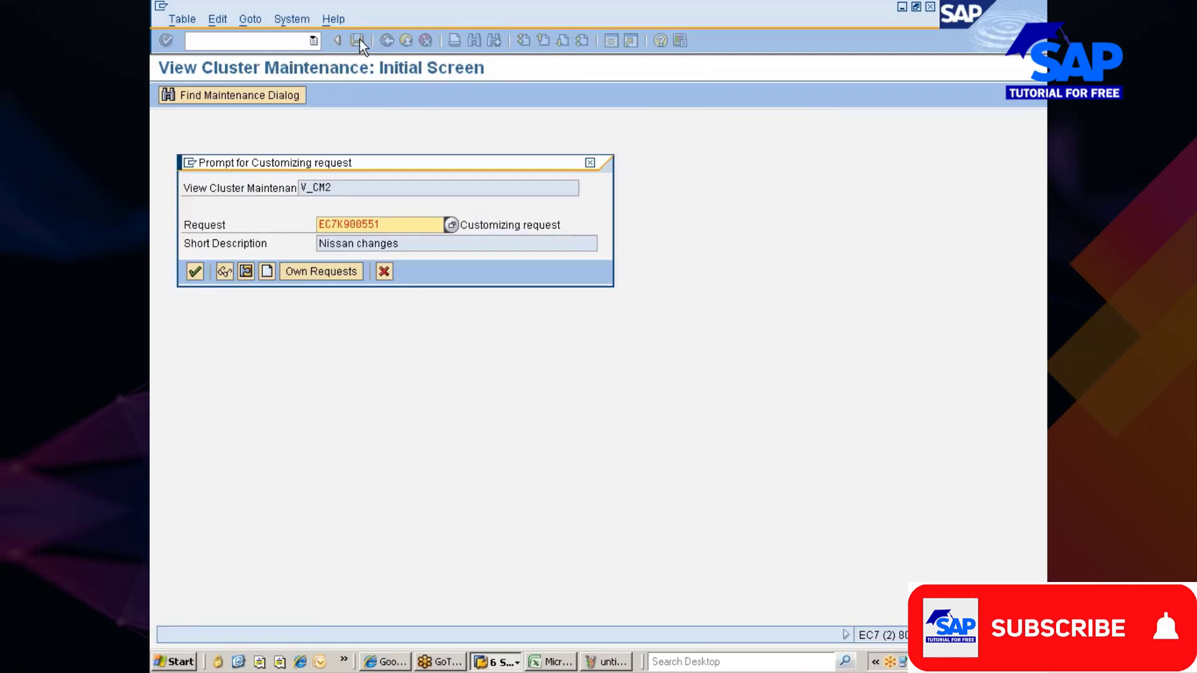
{"action": "left_click", "coordinate": [194, 270]}
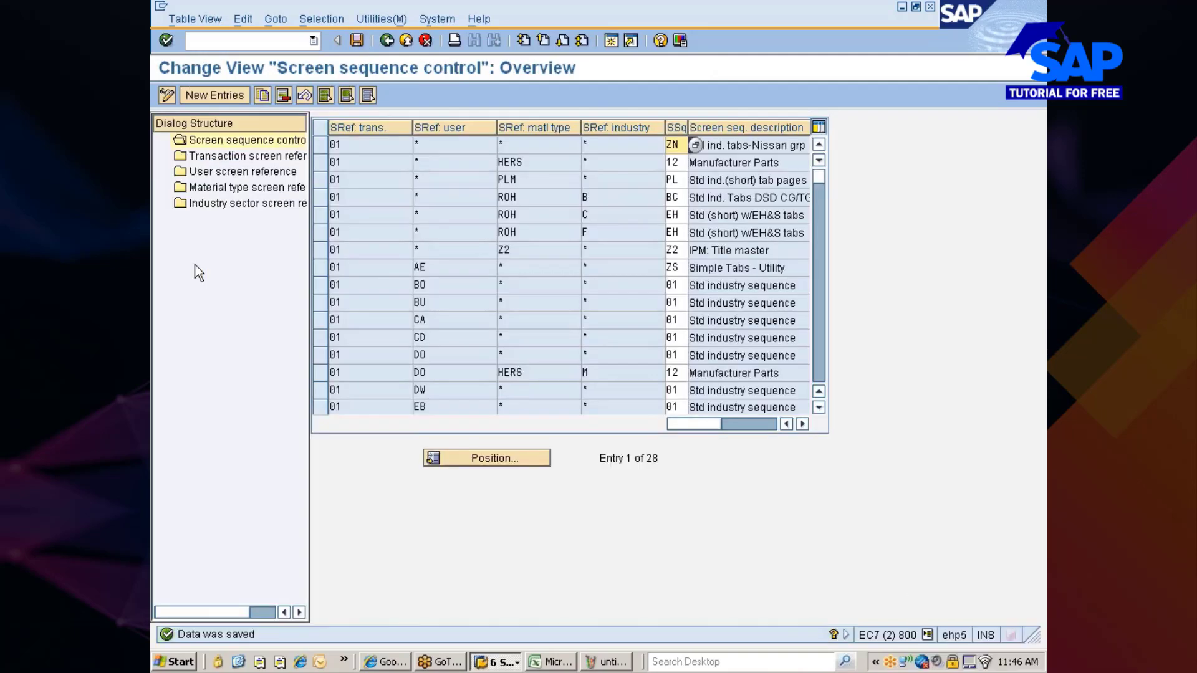